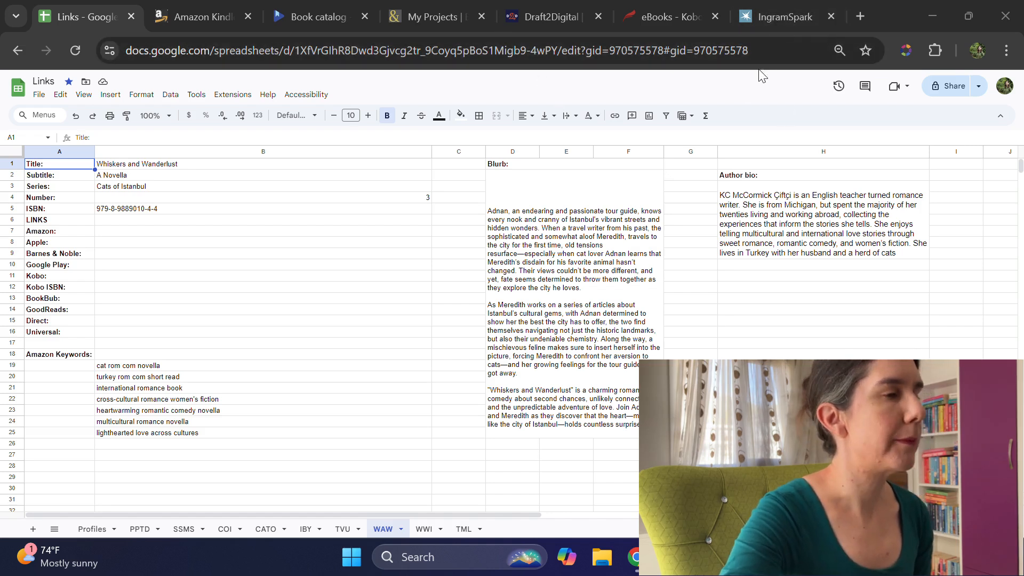
# Step: Search for a stopwatch in a new browser tab and start it running
pyautogui.click(861, 15)
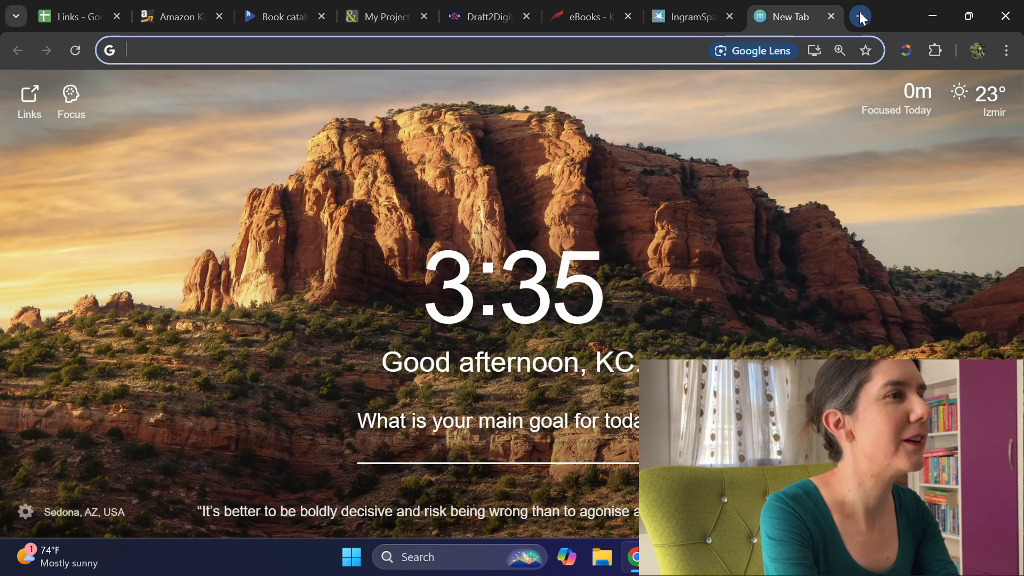
pyautogui.write('stopwat')
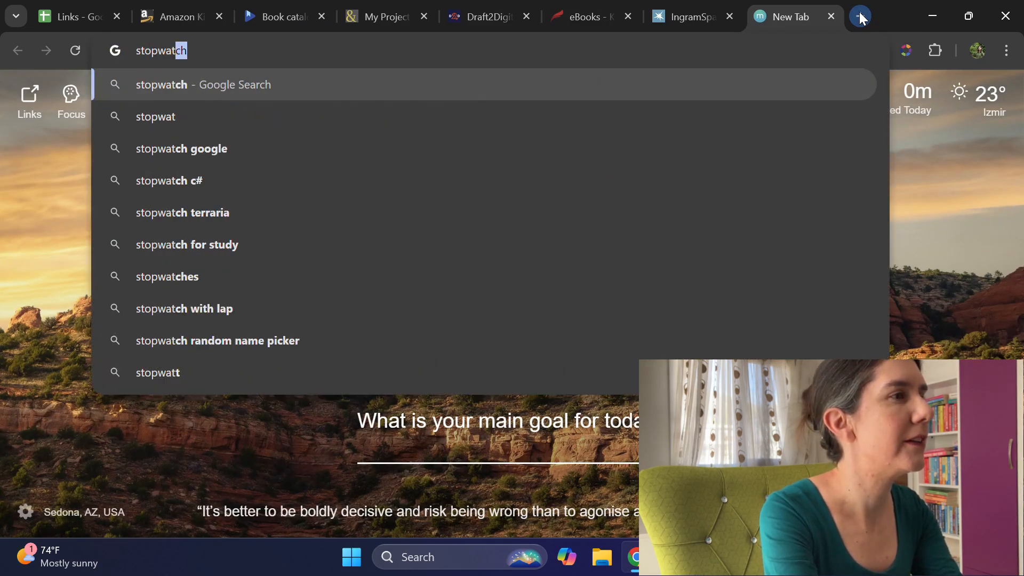
pyautogui.press('Return')
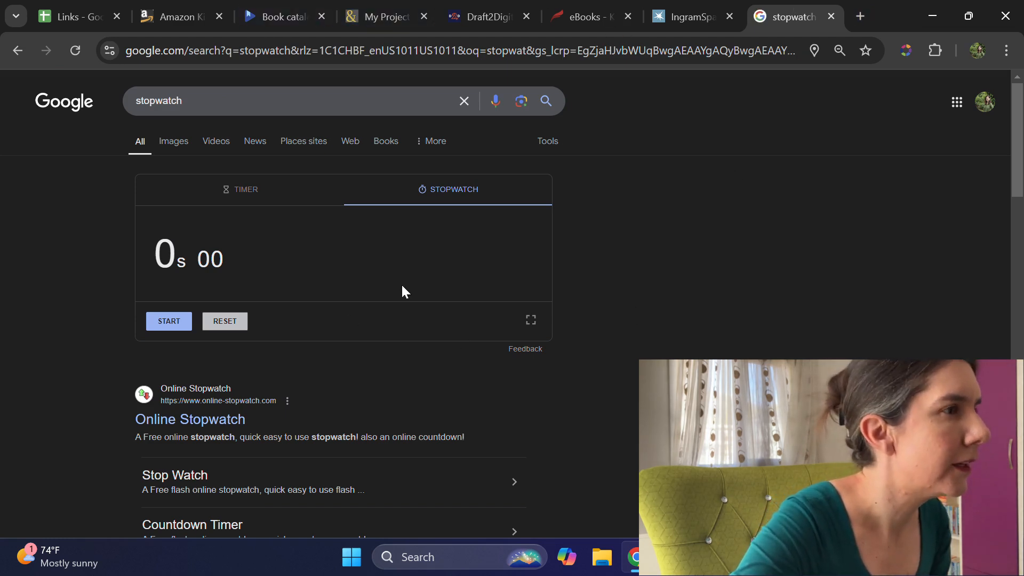
pyautogui.click(170, 322)
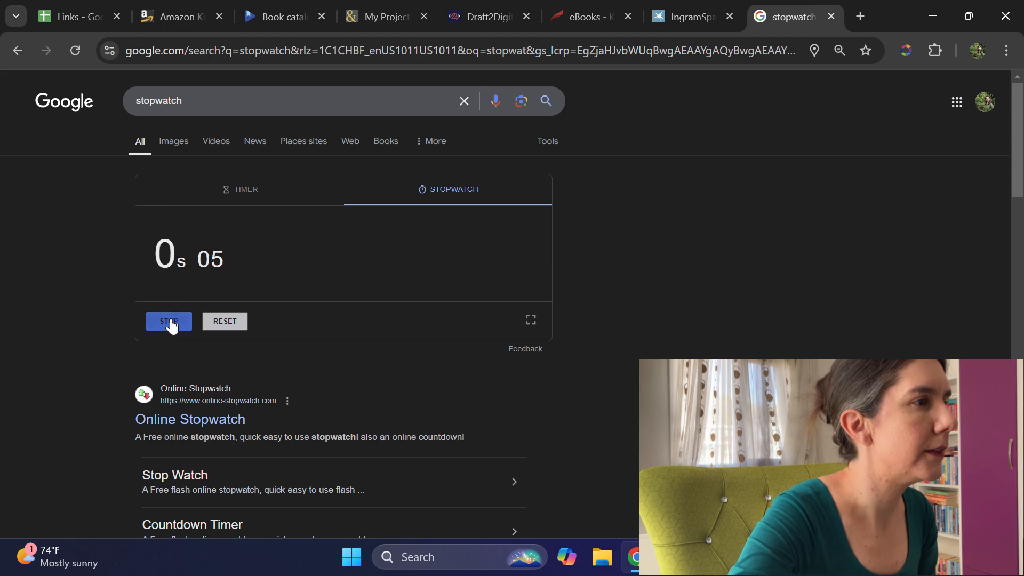
# Step: Start creating a new title in Amazon KDP and begin adding a book in the Google Play Books Partner Center
pyautogui.click(176, 16)
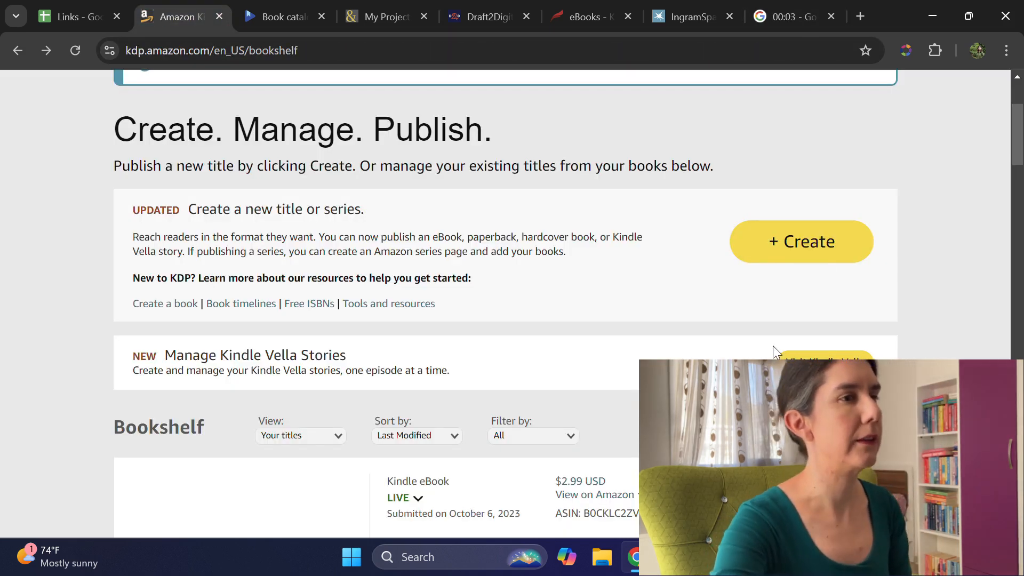
pyautogui.click(783, 241)
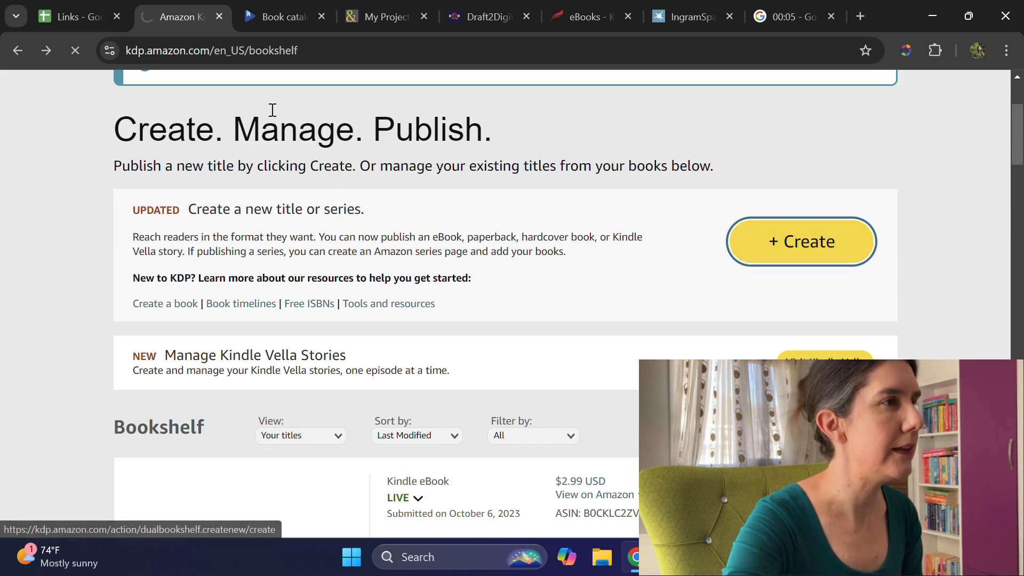
pyautogui.click(279, 8)
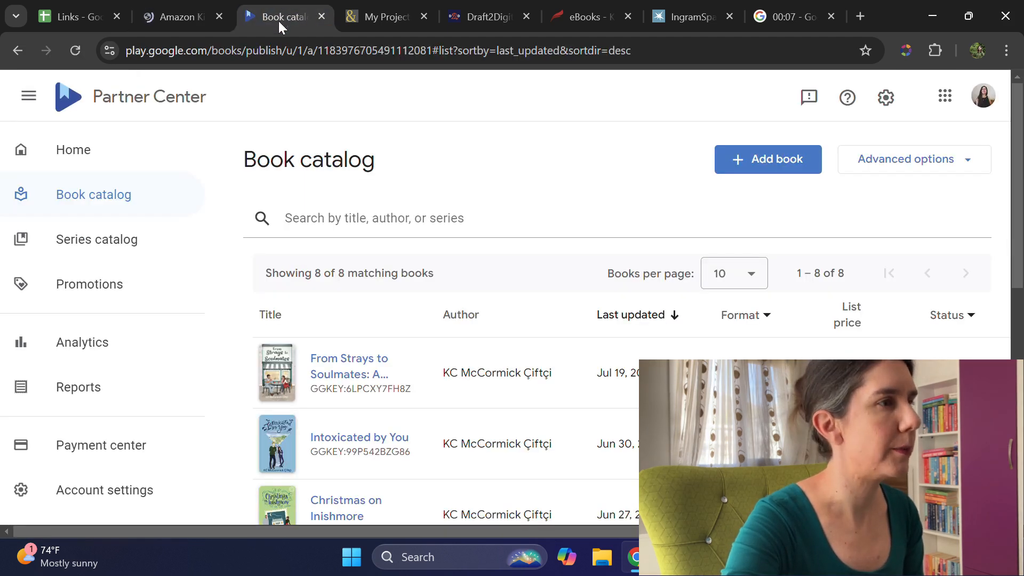
pyautogui.click(793, 162)
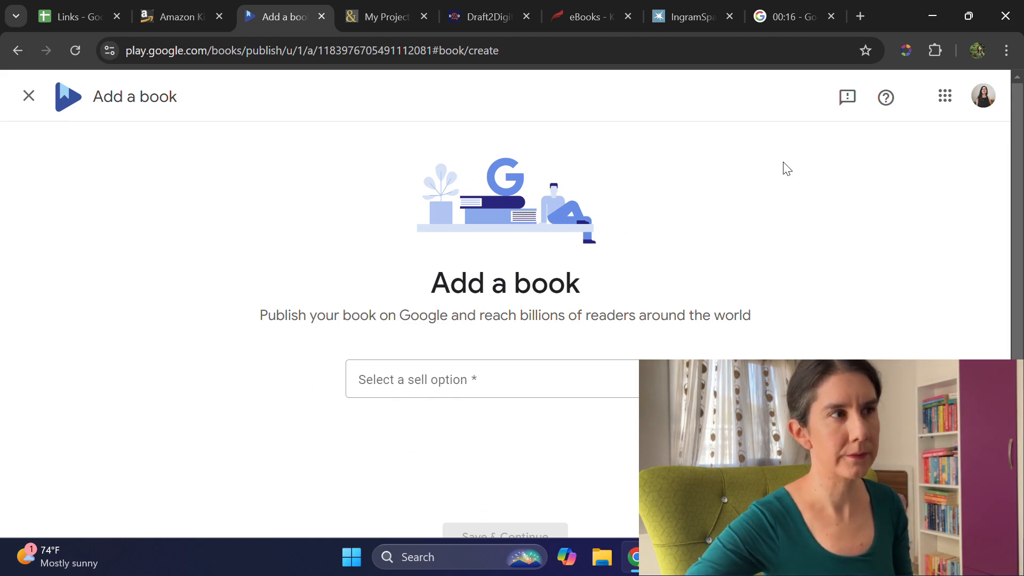
# Step: Set the new book to Sell ebook on Google Play with a Google book ID (GGKEY), and save to continue
pyautogui.click(490, 396)
pyautogui.click(456, 224)
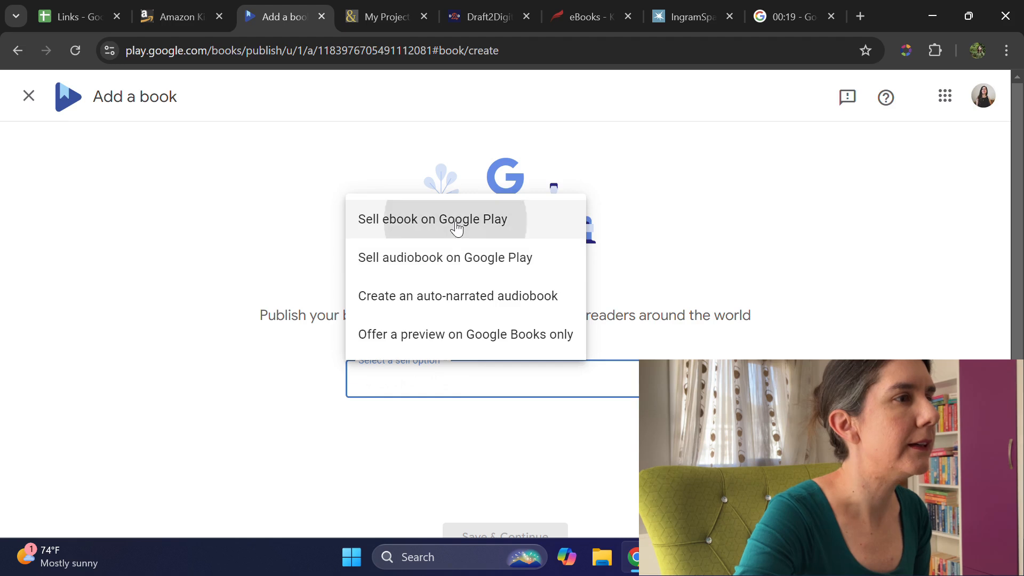
pyautogui.scroll(-2, 555, 373)
pyautogui.click(557, 360)
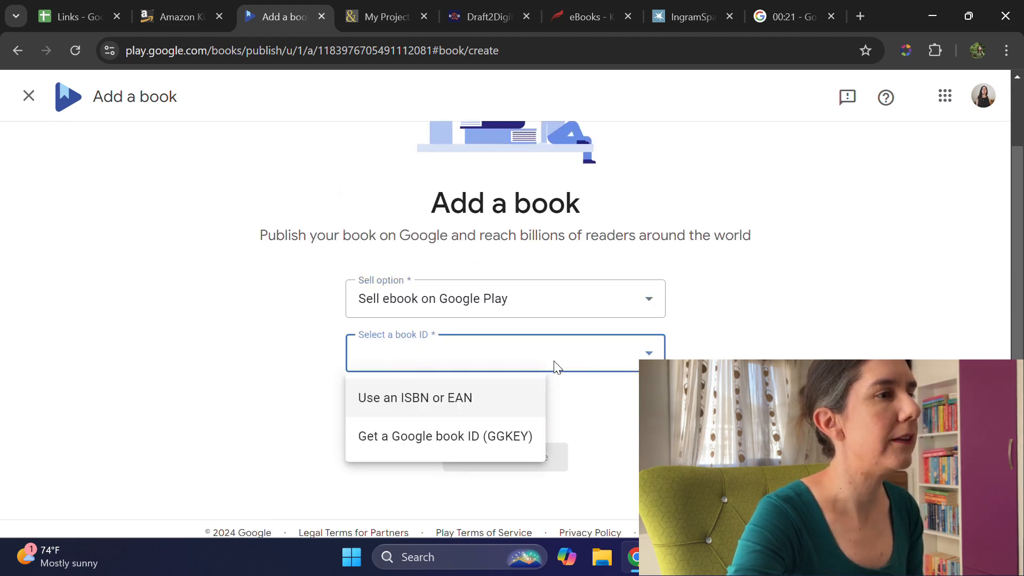
pyautogui.click(419, 448)
pyautogui.click(499, 457)
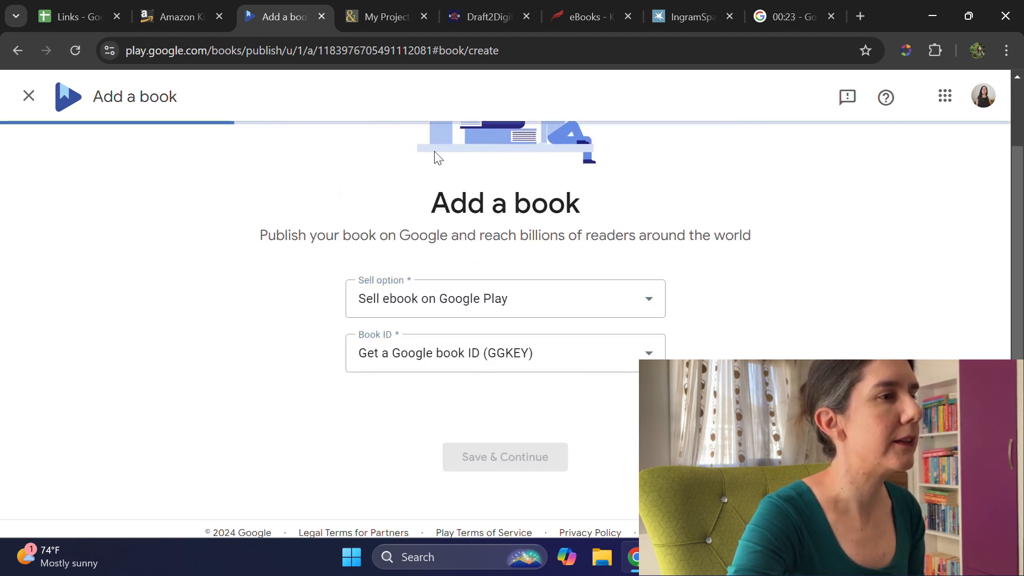
# Step: Switch to Barnes & Noble Press, dismiss the Rakuten offer, and create a new book of type eBook
pyautogui.click(392, 24)
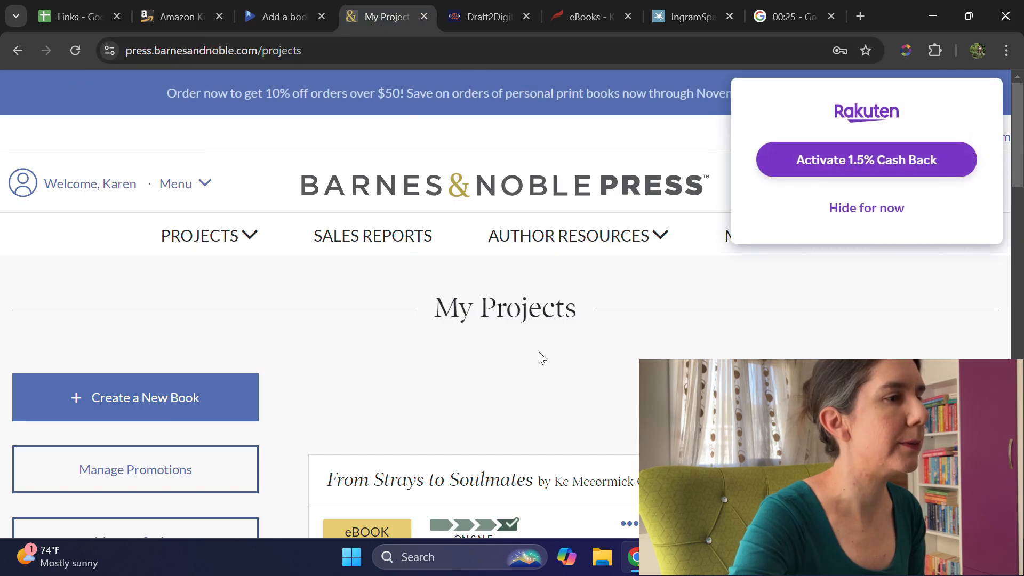
pyautogui.click(867, 208)
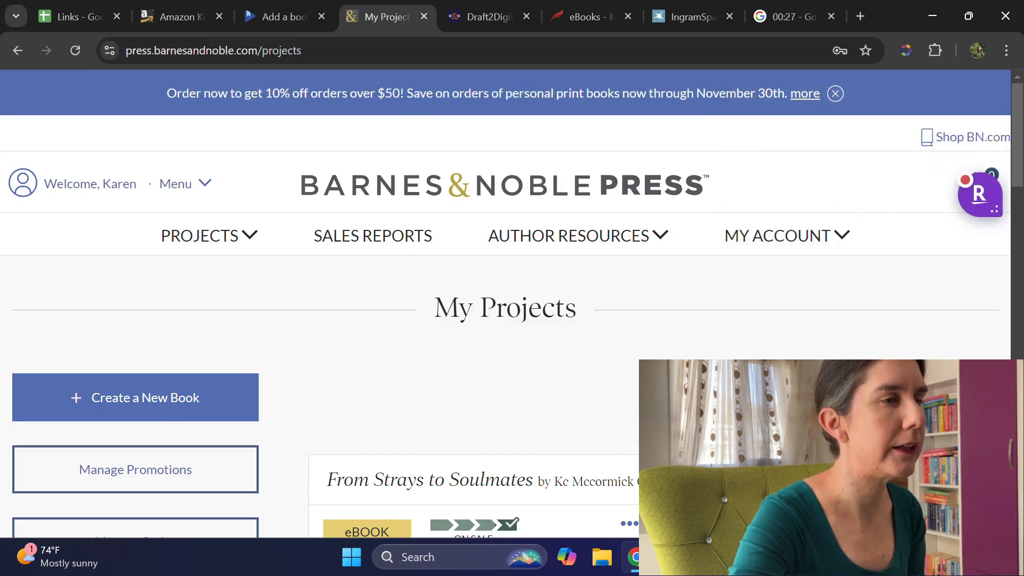
pyautogui.click(150, 406)
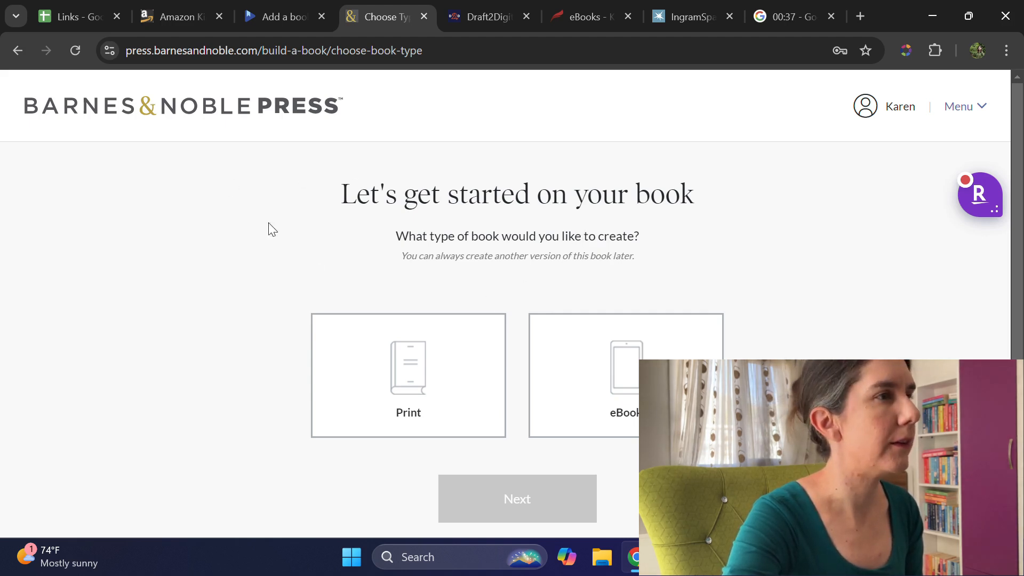
pyautogui.click(661, 381)
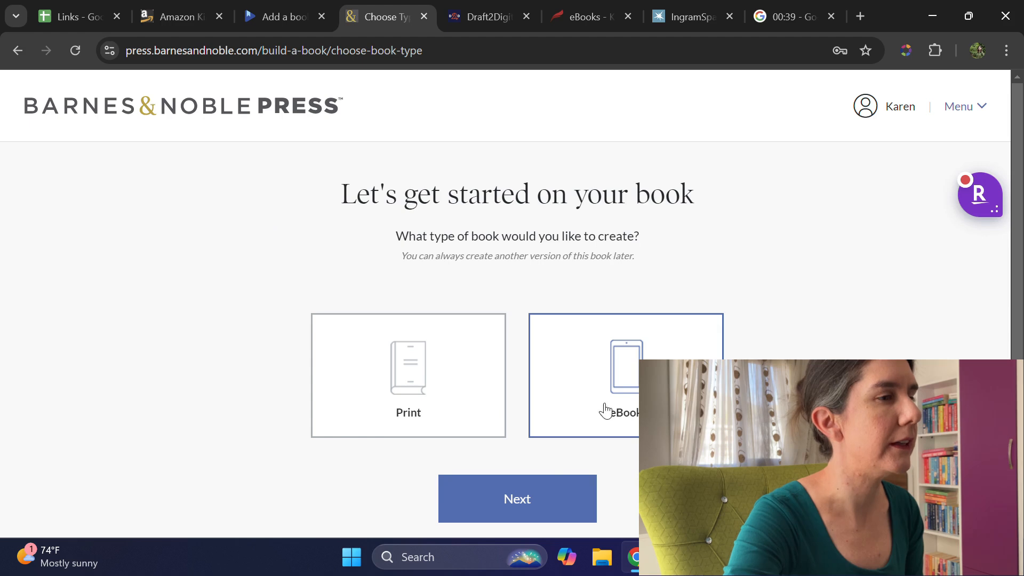
pyautogui.click(545, 497)
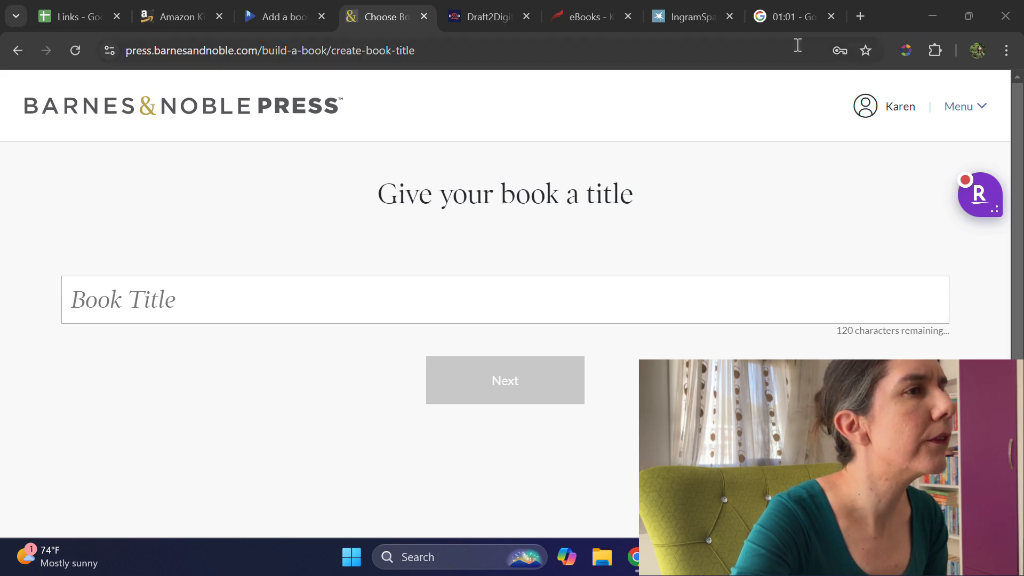
# Step: Move the stopwatch tab beside the Barnes & Noble tab and start a new ebook project in Draft2Digital
pyautogui.moveTo(787, 18); pyautogui.dragTo(512, 11)
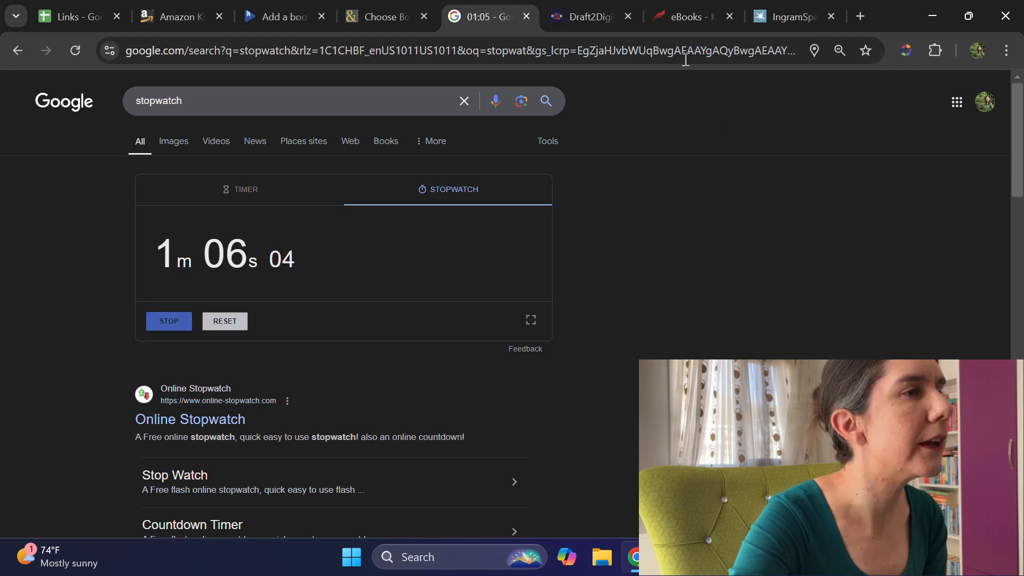
pyautogui.click(621, 28)
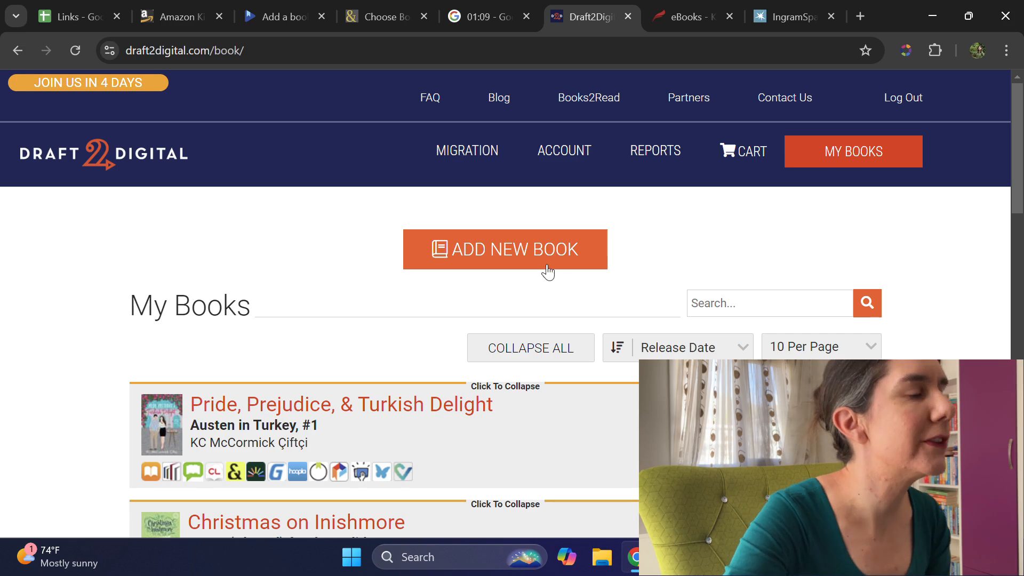
pyautogui.click(542, 248)
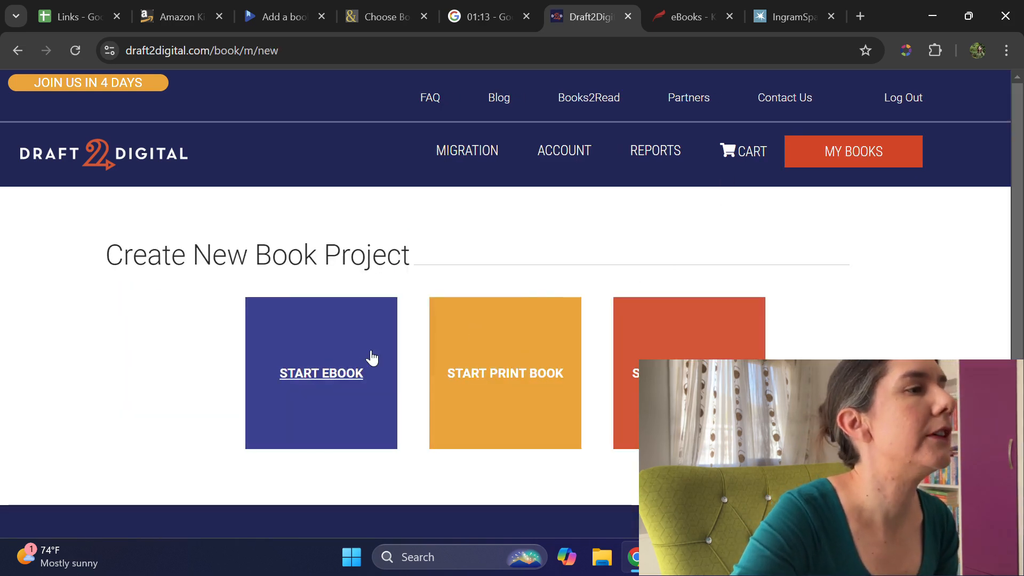
pyautogui.click(331, 364)
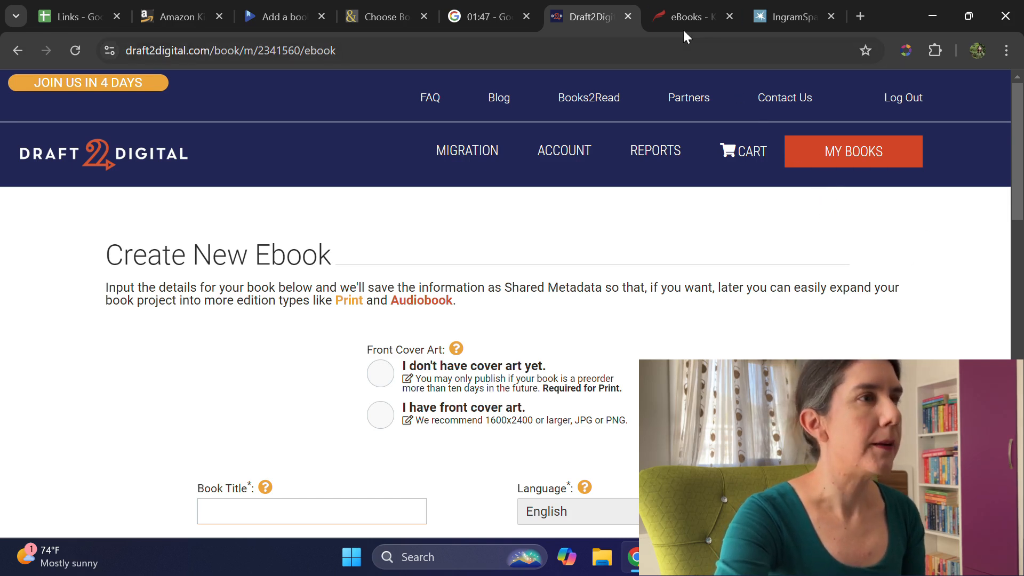
# Step: Create a new eBook in Kobo Writing Life, dismissing the Rakuten offer, and start adding a title in IngramSpark
pyautogui.click(676, 16)
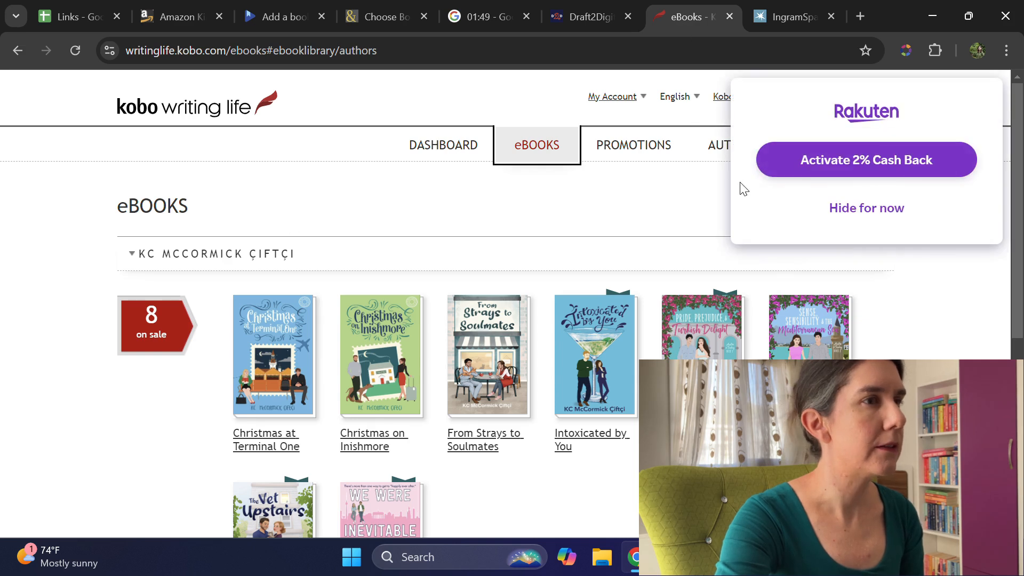
pyautogui.click(882, 209)
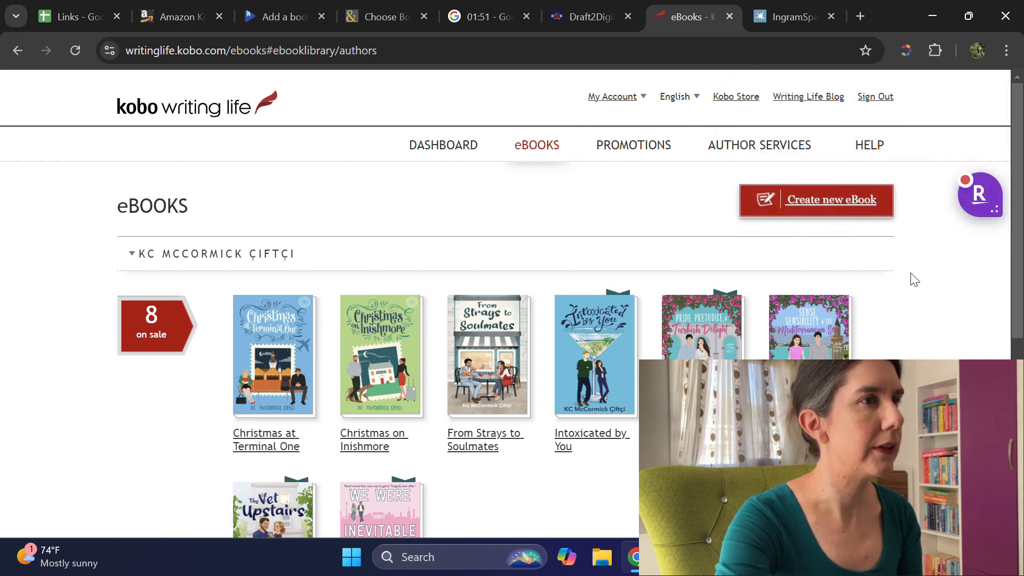
pyautogui.click(823, 202)
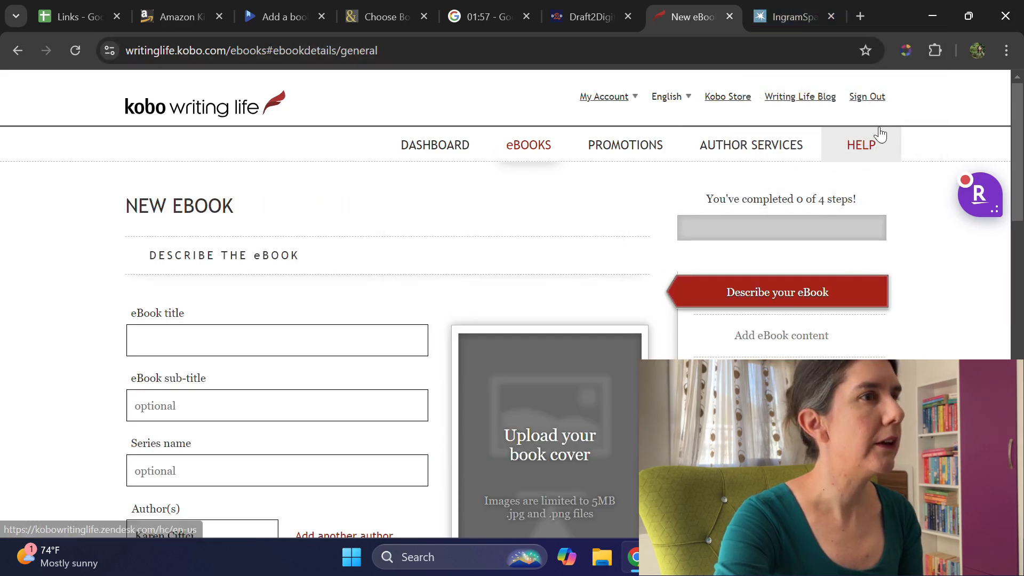
pyautogui.click(783, 16)
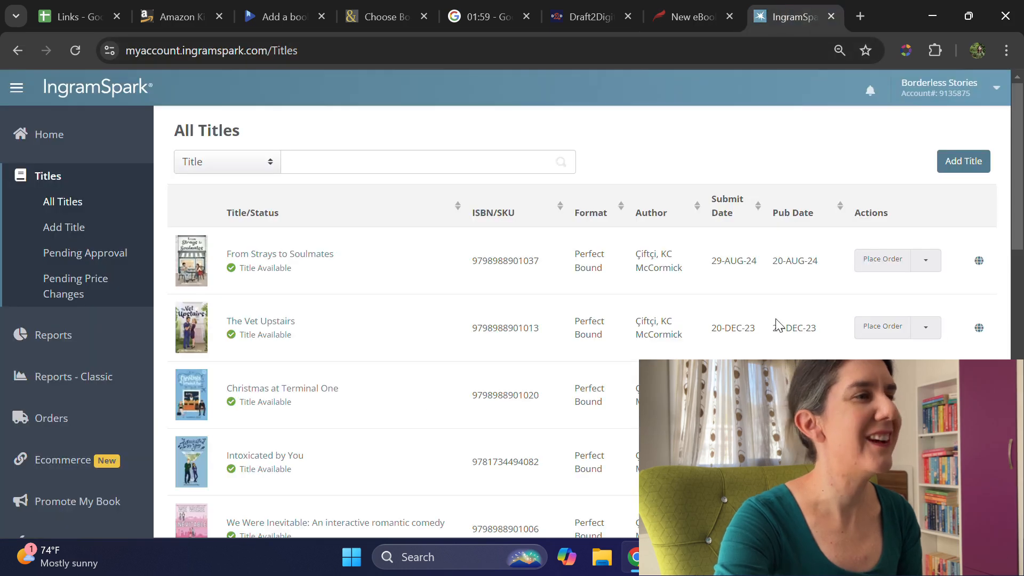
pyautogui.click(960, 161)
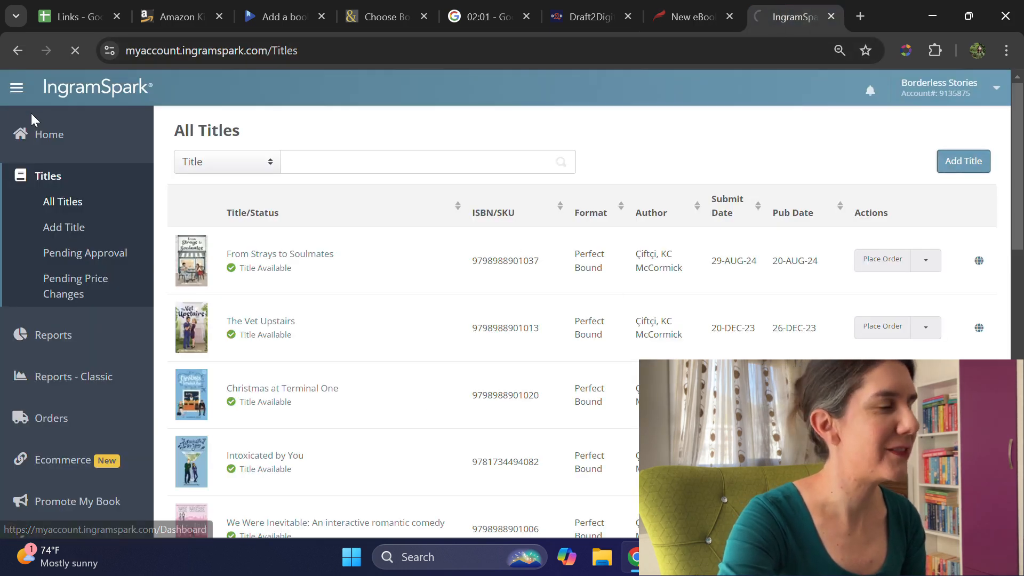
# Step: Return to Amazon KDP and choose Kindle eBook as the type of title to create
pyautogui.click(172, 15)
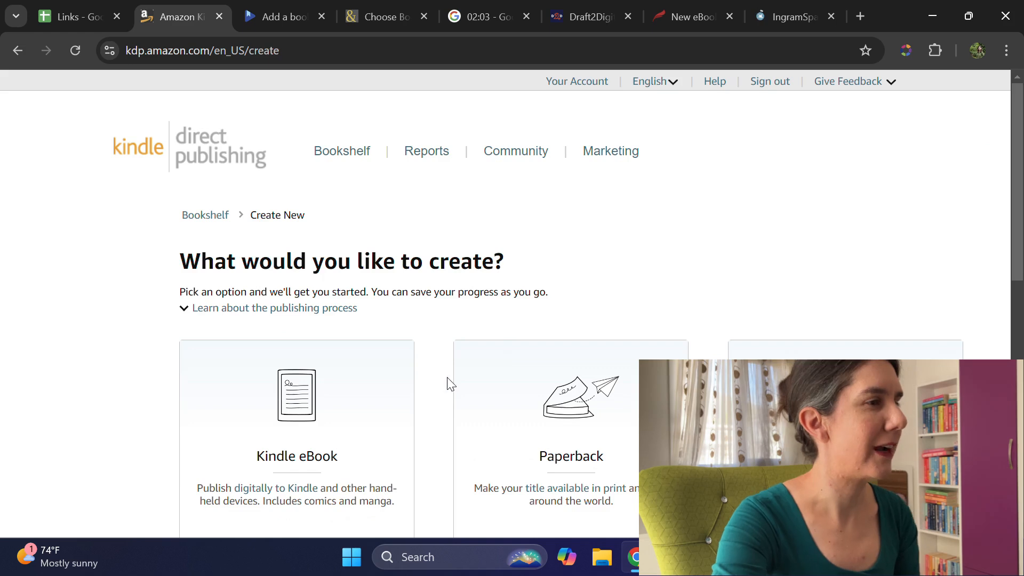
pyautogui.scroll(-2, 469, 368)
pyautogui.click(331, 473)
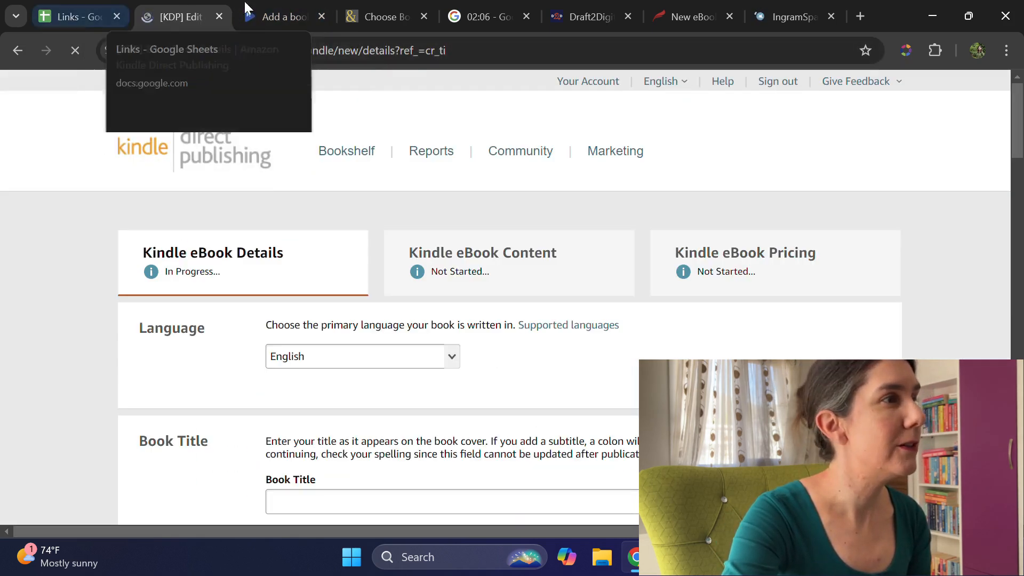
# Step: Copy the title "Whiskers and Wanderlust" from cell B1 of the Links spreadsheet into the KDP Book Title field
pyautogui.scroll(-3, 328, 322)
pyautogui.click(345, 343)
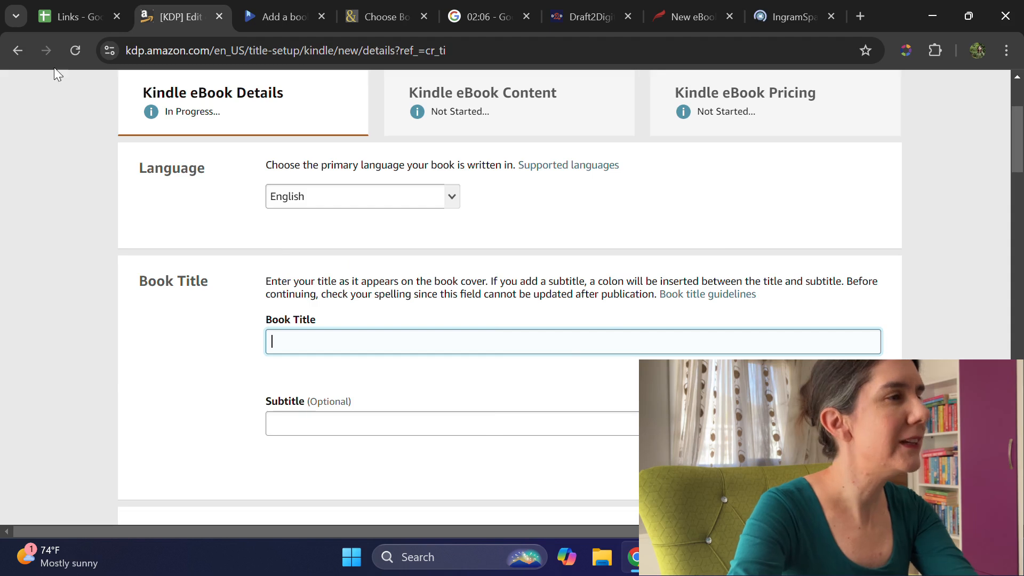
pyautogui.click(68, 17)
pyautogui.click(158, 165)
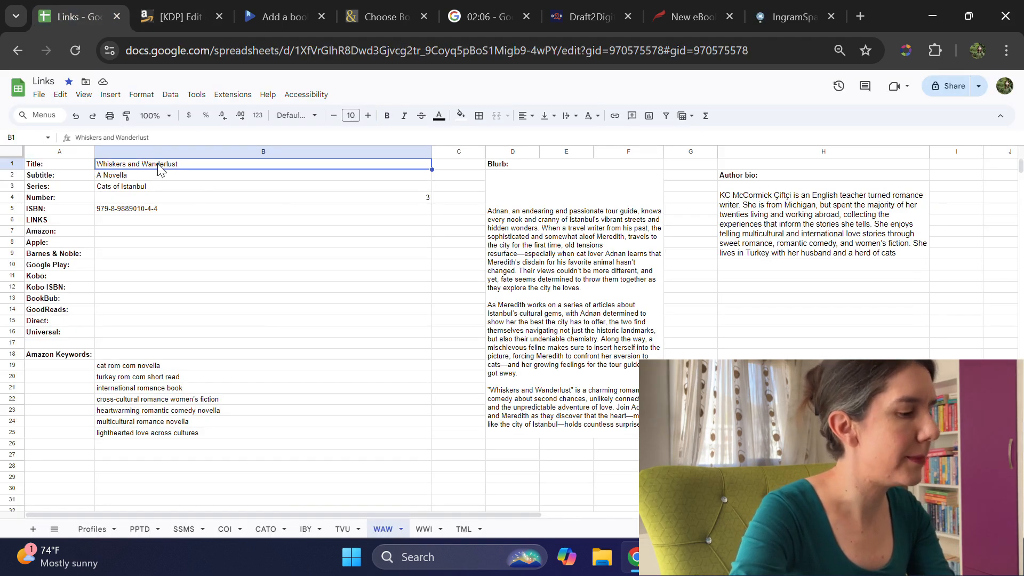
pyautogui.click(141, 137)
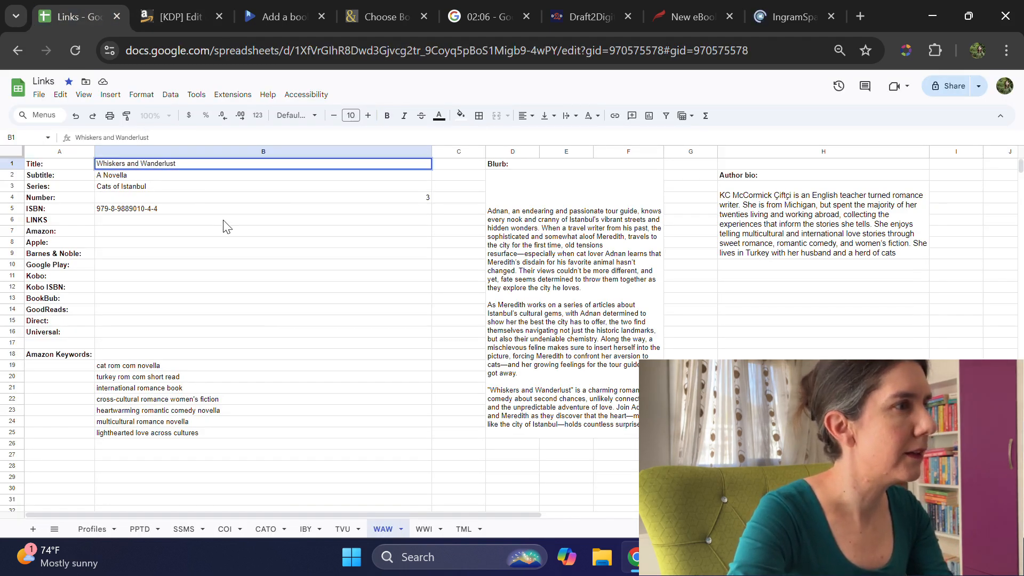
pyautogui.tripleClick(147, 138)
pyautogui.hotkey('ctrl', 'c')
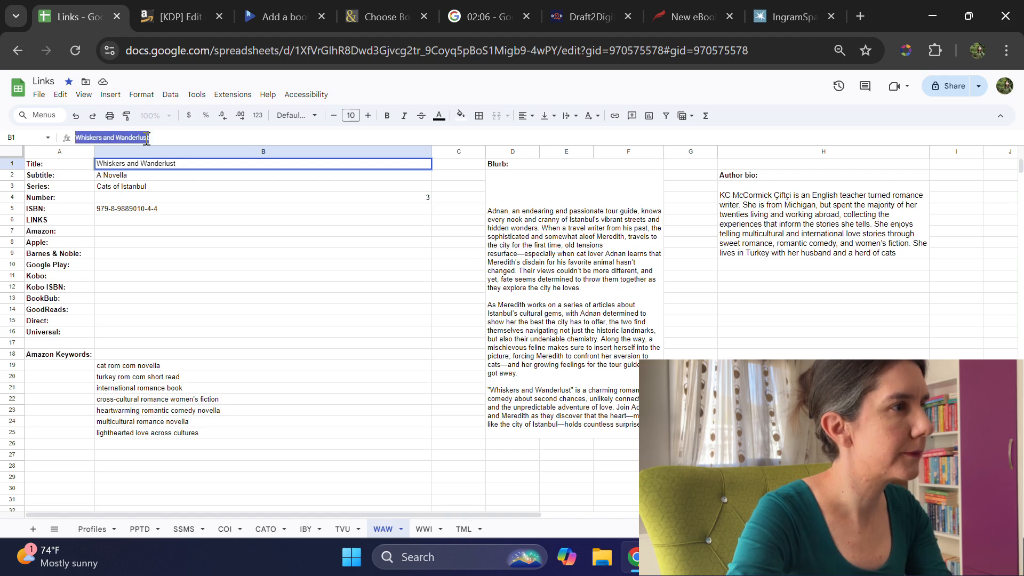
pyautogui.click(189, 10)
pyautogui.hotkey('ctrl', 'v')
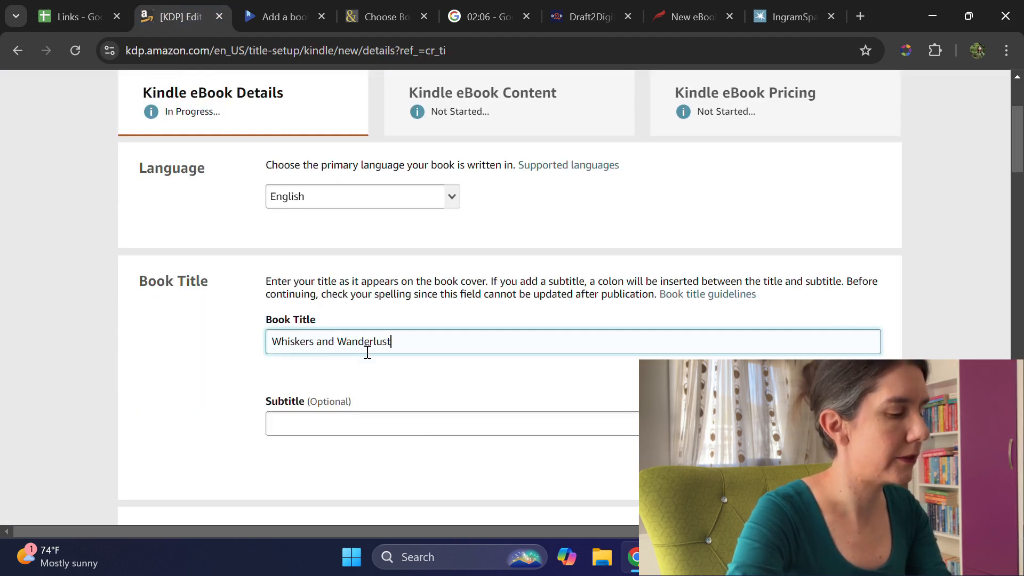
# Step: Enter "A Novella" as the subtitle and open the options for adding the title to a series
pyautogui.click(322, 427)
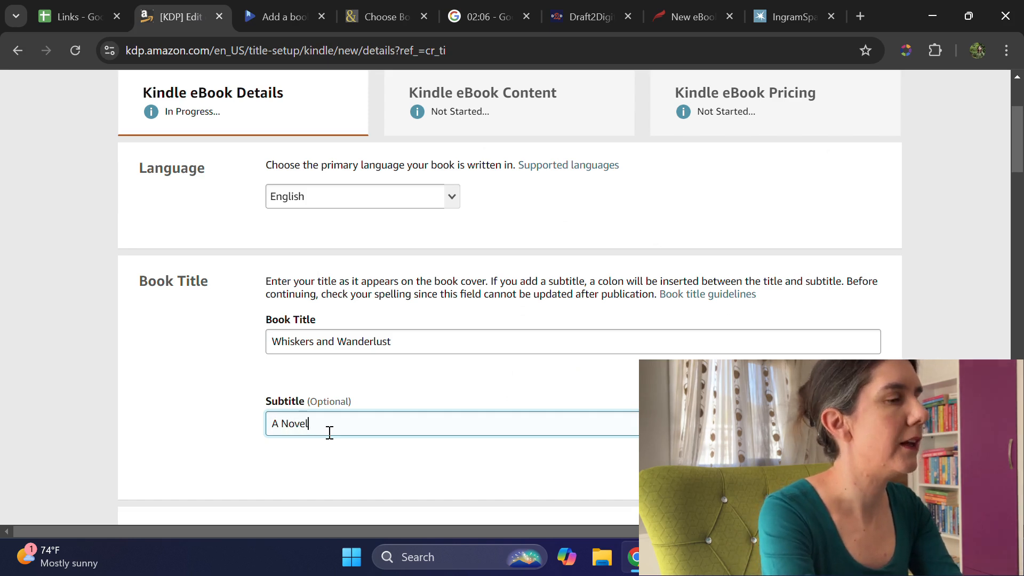
pyautogui.scroll(-5, 341, 416)
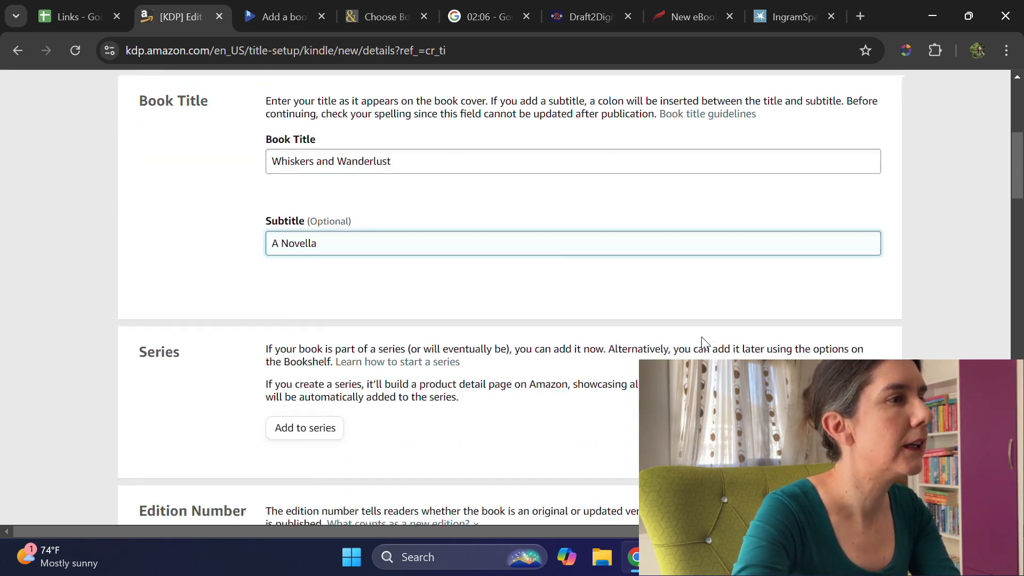
pyautogui.click(290, 369)
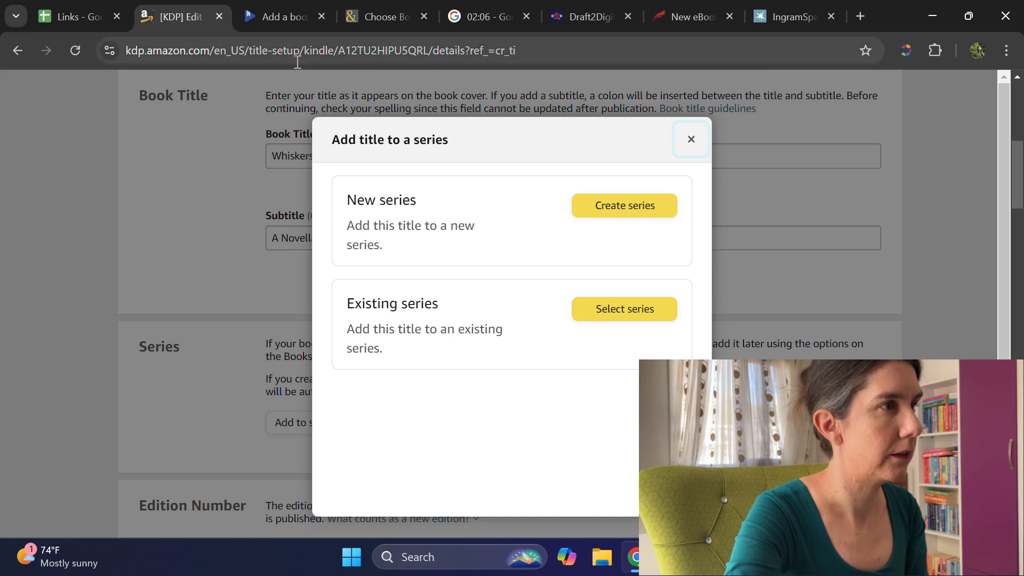
# Step: Add the title to the existing series "cats of istanbul" as main content and confirm it as book #3
pyautogui.click(637, 312)
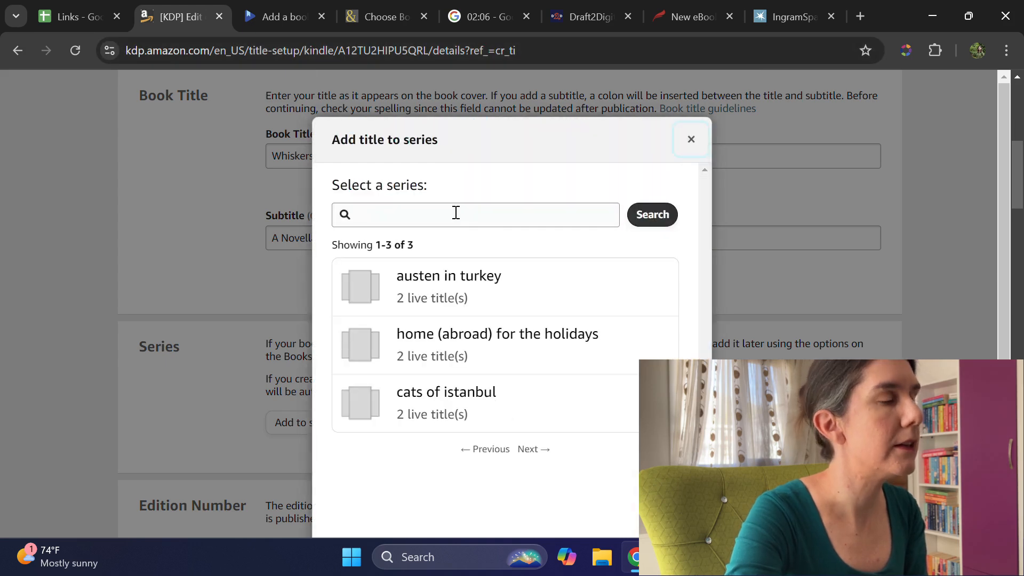
pyautogui.click(449, 400)
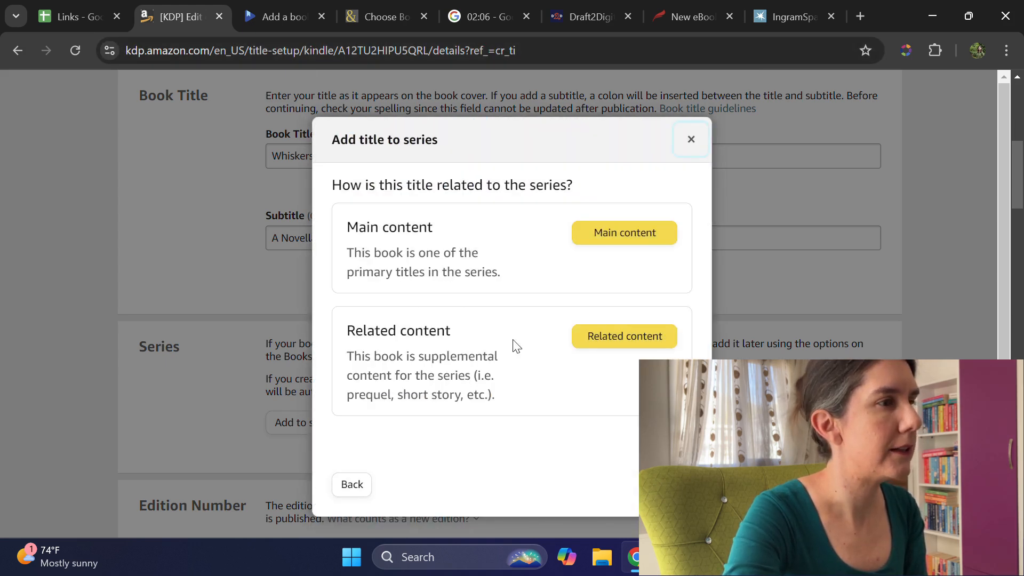
pyautogui.click(635, 233)
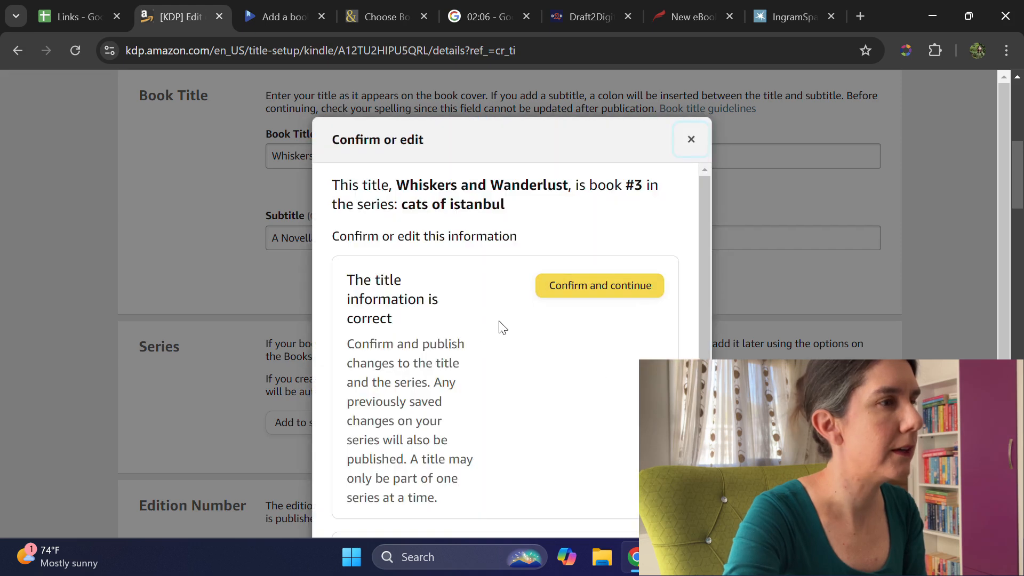
pyautogui.scroll(-1, 608, 273)
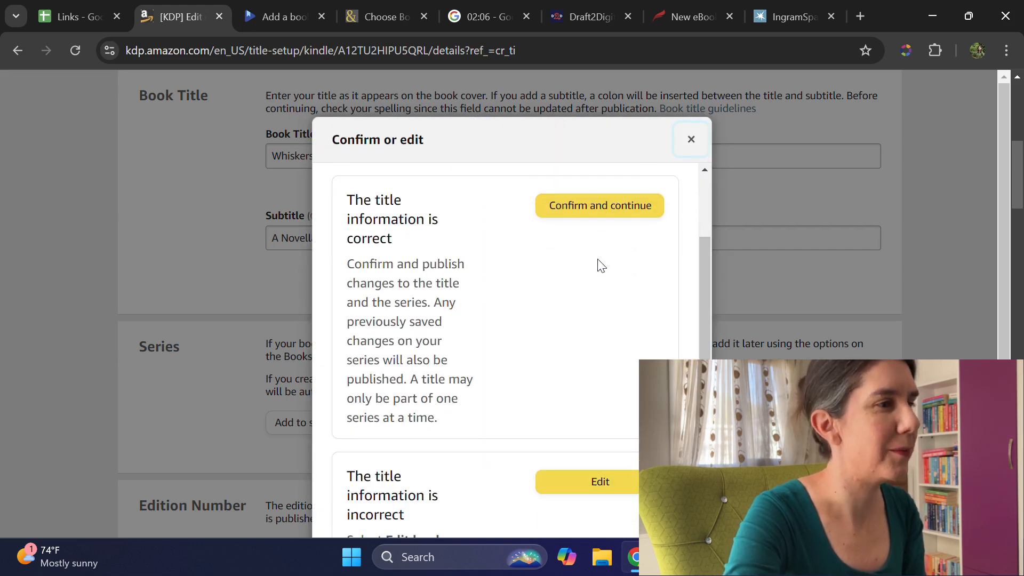
pyautogui.scroll(-1, 599, 267)
pyautogui.scroll(2, 599, 267)
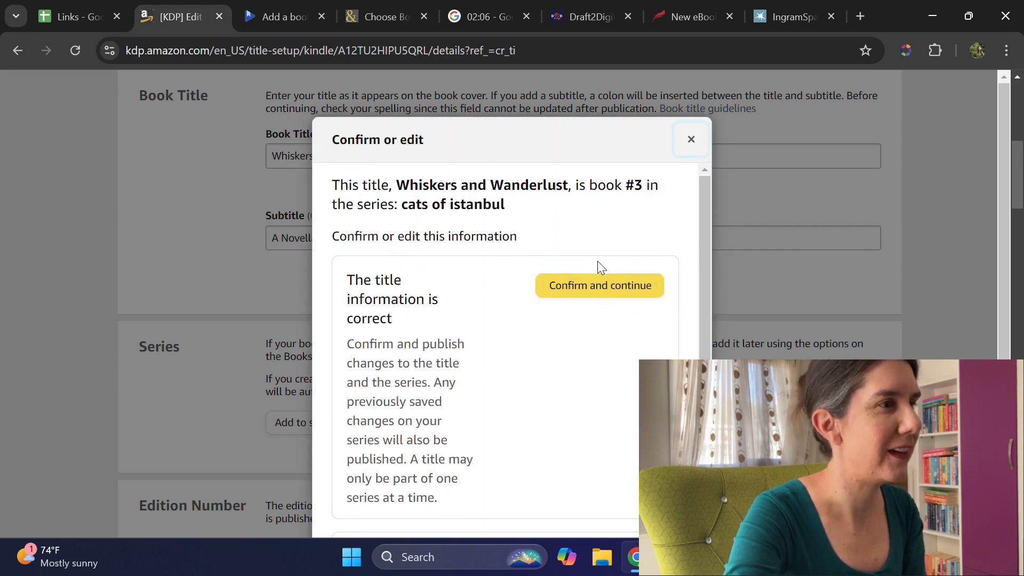
pyautogui.click(618, 290)
# Step: Switch to the Google Play Books "Add a book" page and paste "Whiskers and Wanderlust" as the title
pyautogui.click(283, 17)
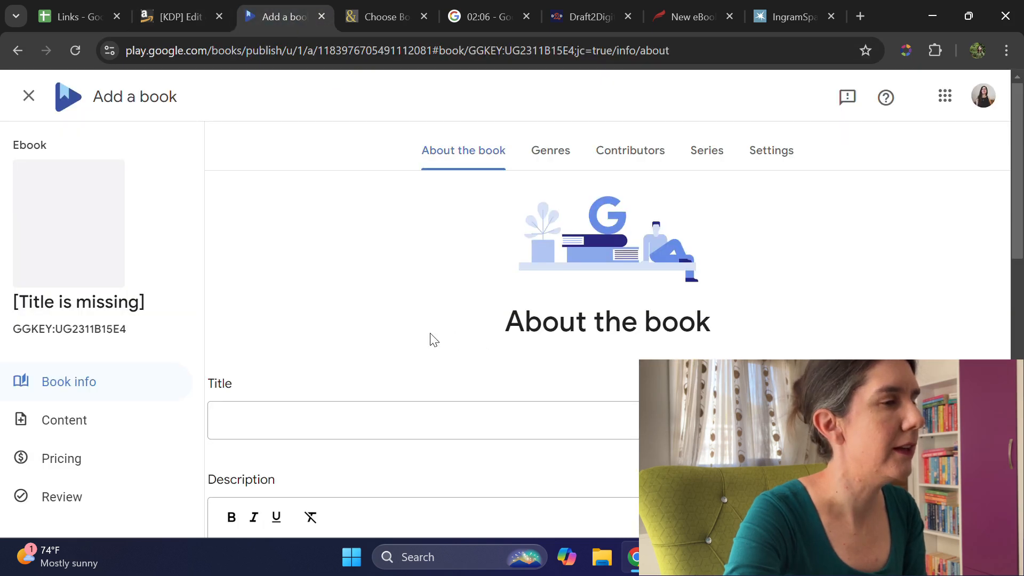
pyautogui.scroll(-1, 434, 340)
pyautogui.click(414, 340)
pyautogui.hotkey('ctrl', 'v')
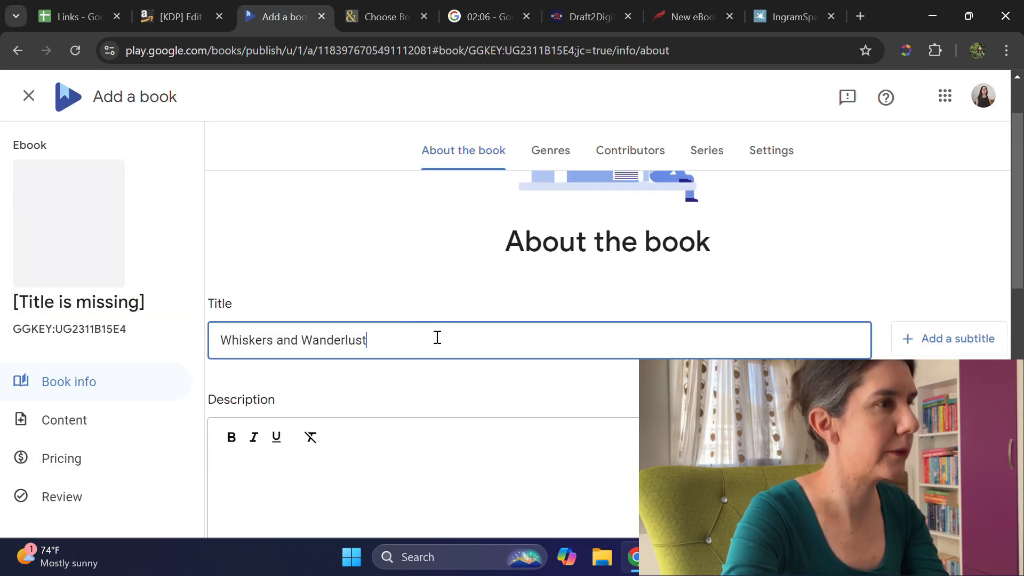
# Step: Copy the full blurb text from the Links spreadsheet into the Google Play book's Description
pyautogui.click(80, 16)
pyautogui.doubleClick(564, 278)
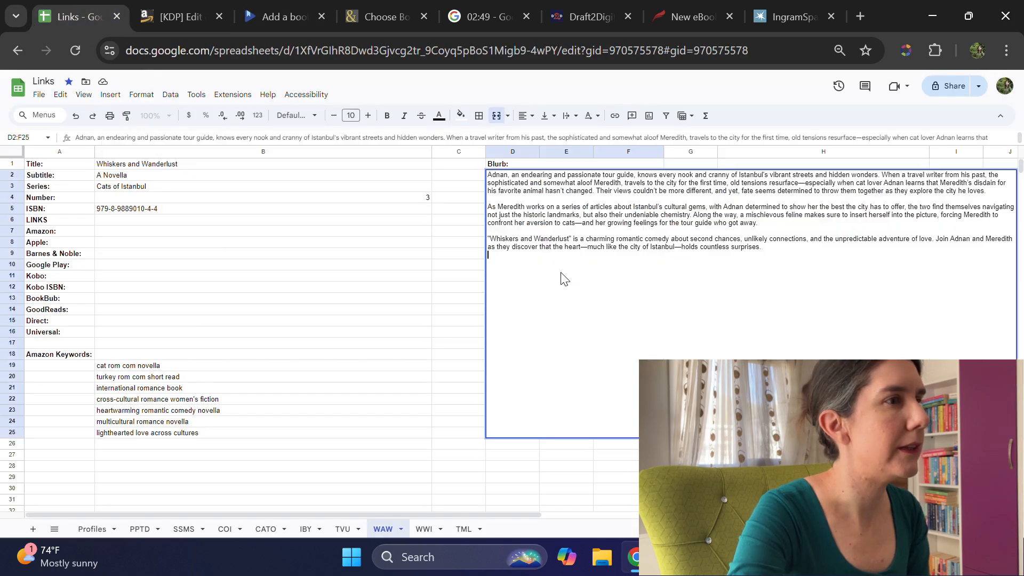
pyautogui.hotkey('ctrl', 'a')
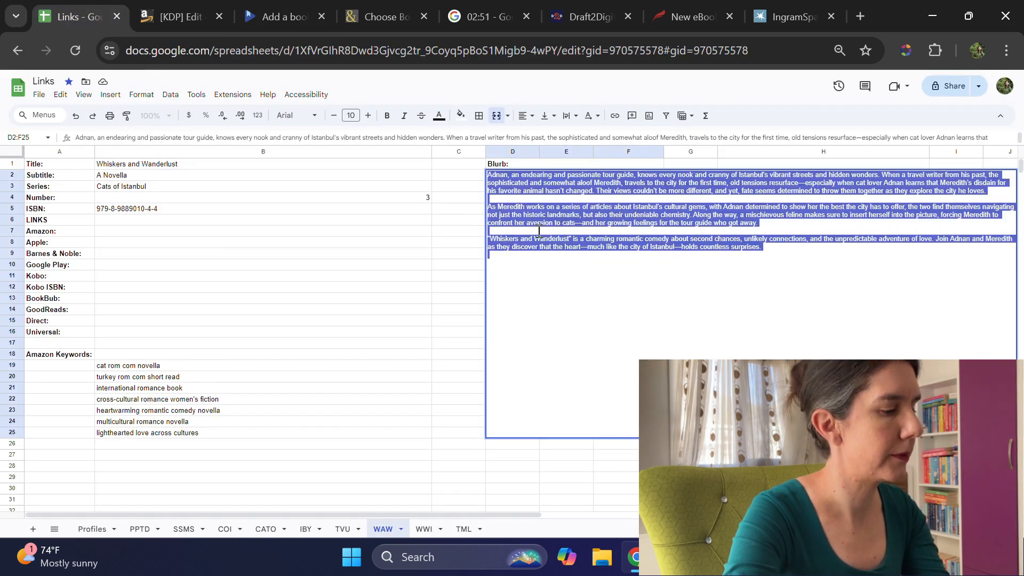
pyautogui.click(296, 12)
pyautogui.click(359, 471)
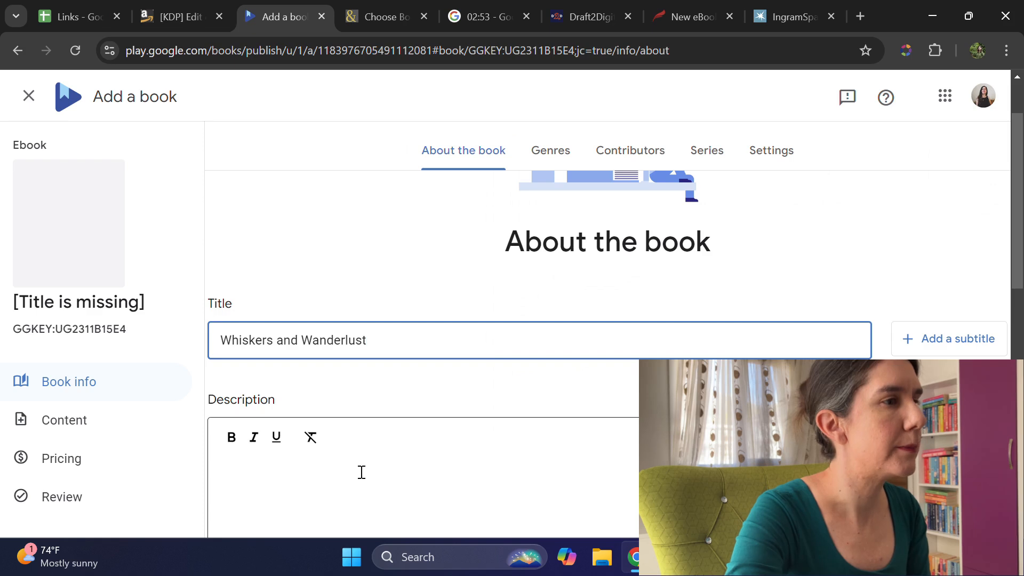
pyautogui.scroll(-1, 445, 395)
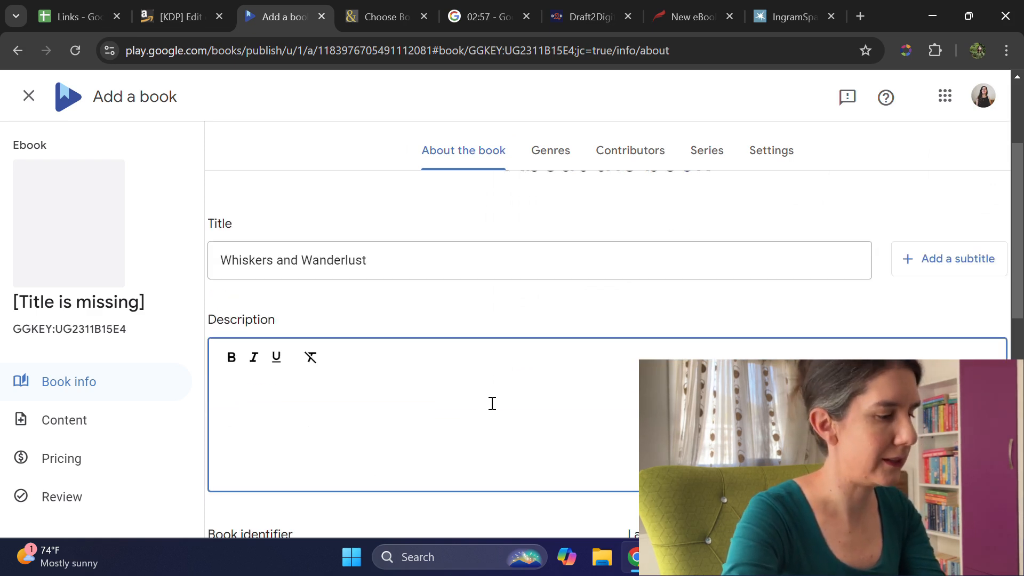
pyautogui.hotkey('ctrl', 'v')
# Step: Remove the extra blank lines between the description's paragraphs, keeping each paragraph separate
pyautogui.scroll(-2, 453, 466)
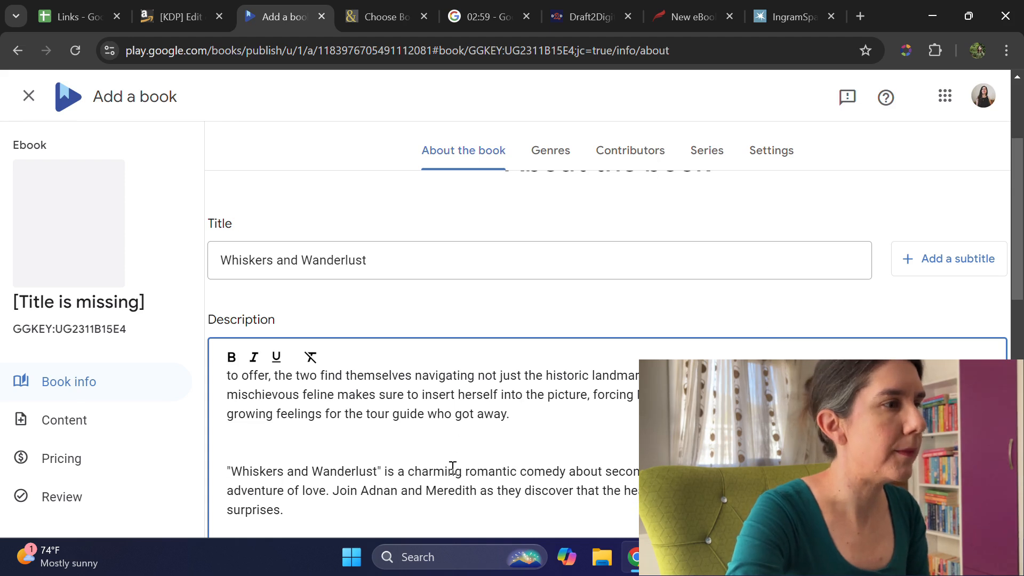
pyautogui.scroll(1, 508, 469)
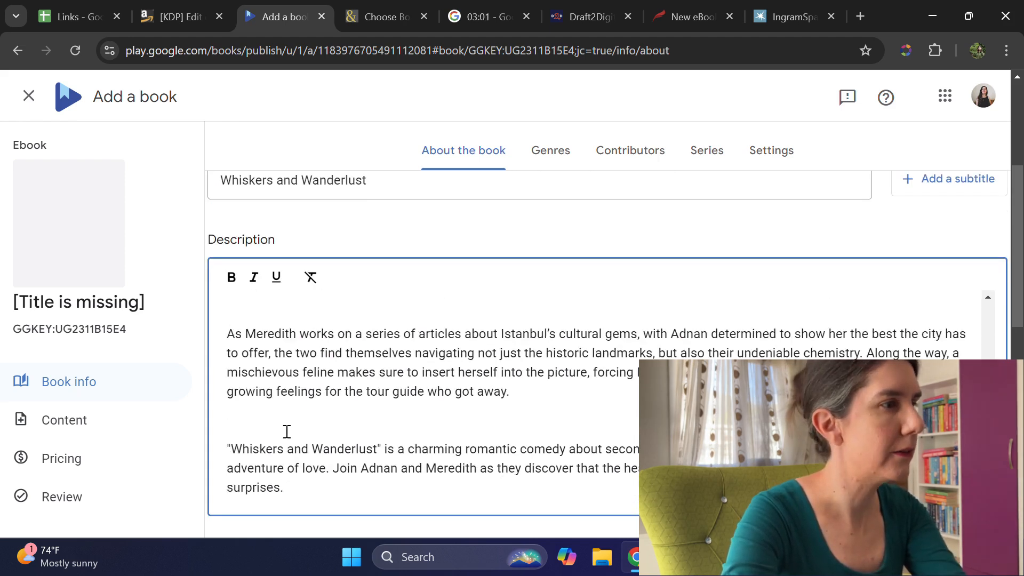
pyautogui.press('BackSpace')
pyautogui.press('BackSpace')
pyautogui.press('BackSpace')
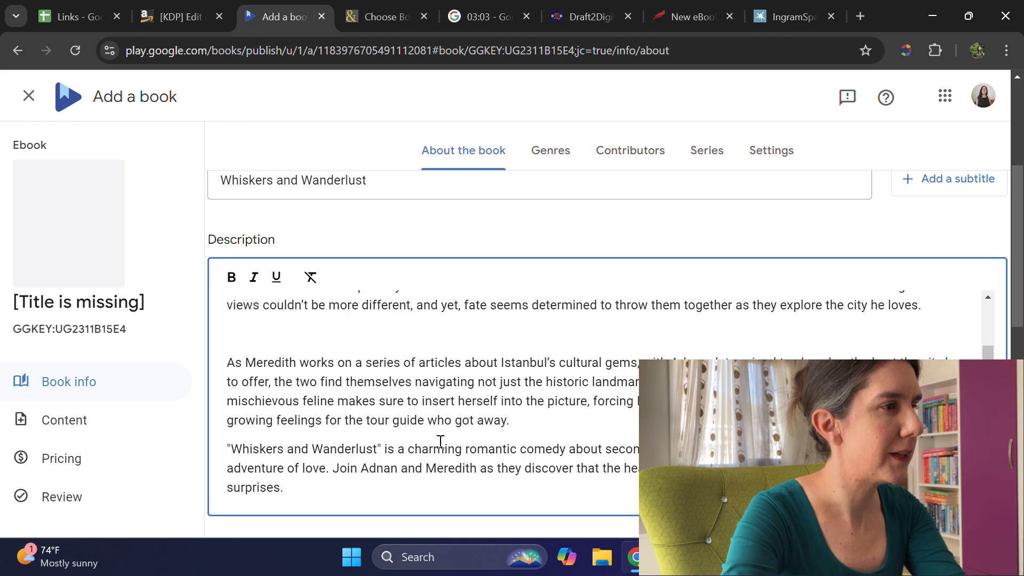
pyautogui.press('Return')
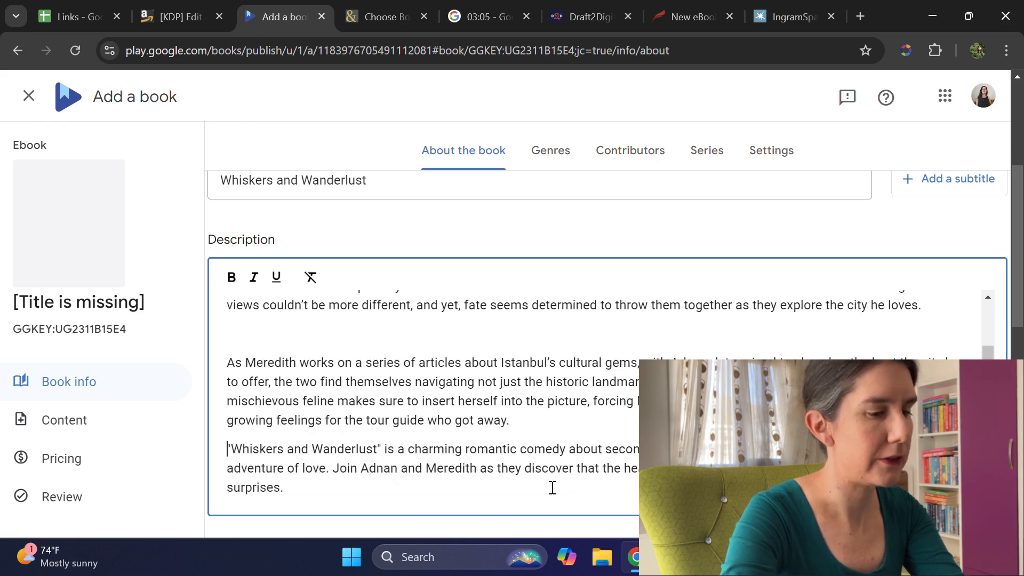
pyautogui.click(227, 361)
pyautogui.press('BackSpace')
pyautogui.press('BackSpace')
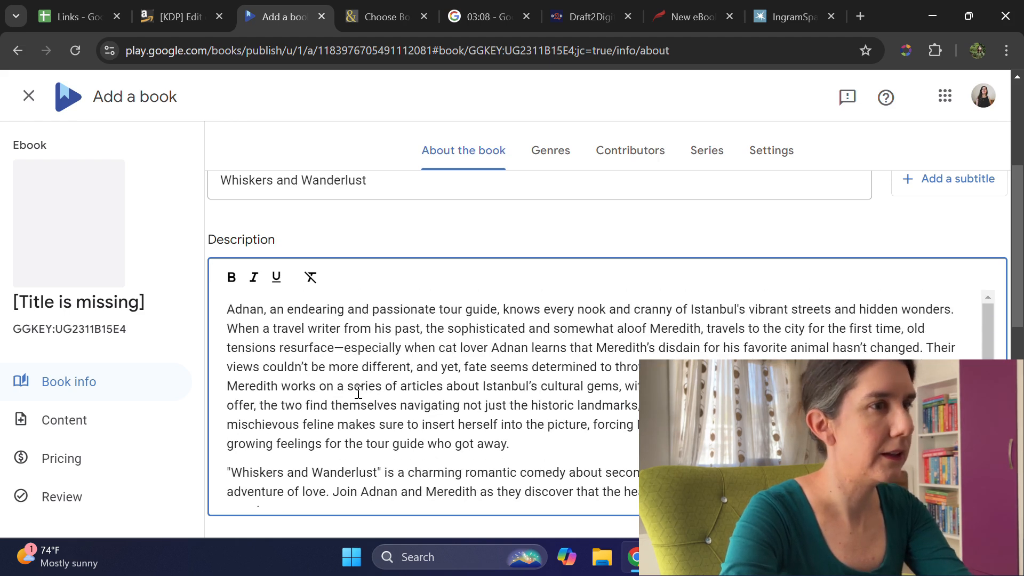
pyautogui.press('Return')
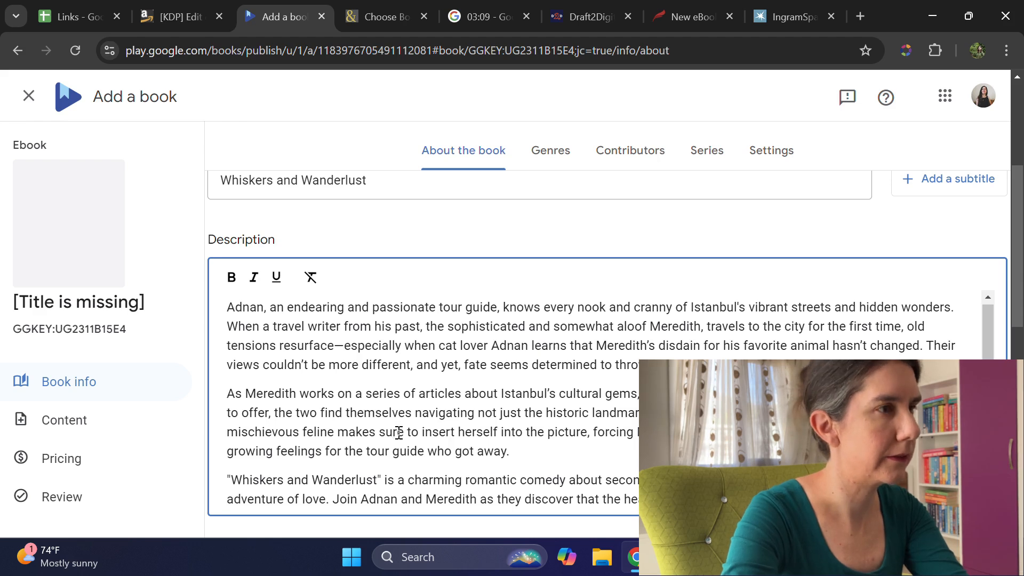
# Step: Add a subtitle to the Google Play book and enter "A Novella"
pyautogui.scroll(3, 554, 390)
pyautogui.click(943, 338)
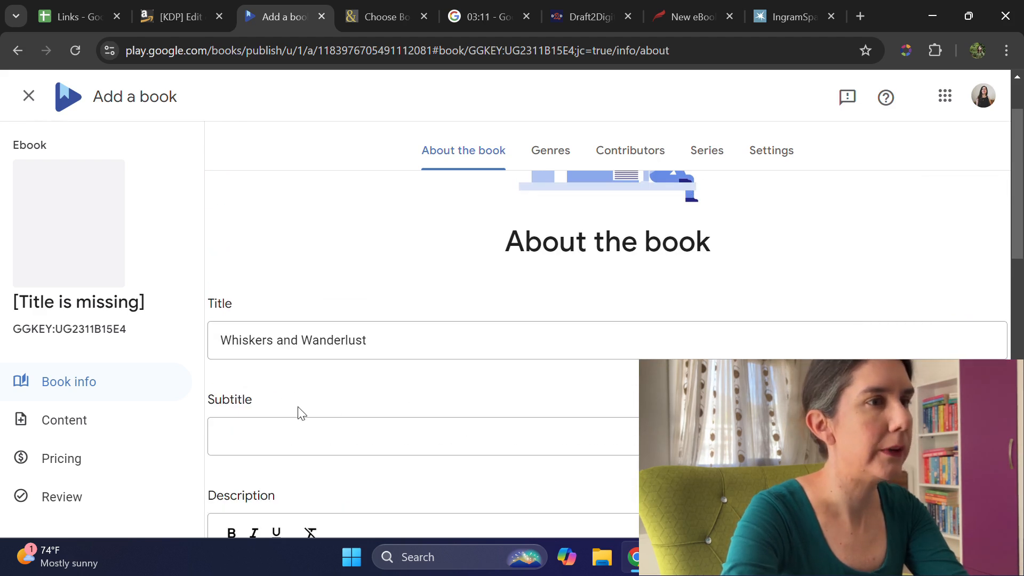
pyautogui.click(253, 430)
pyautogui.write('A Novella')
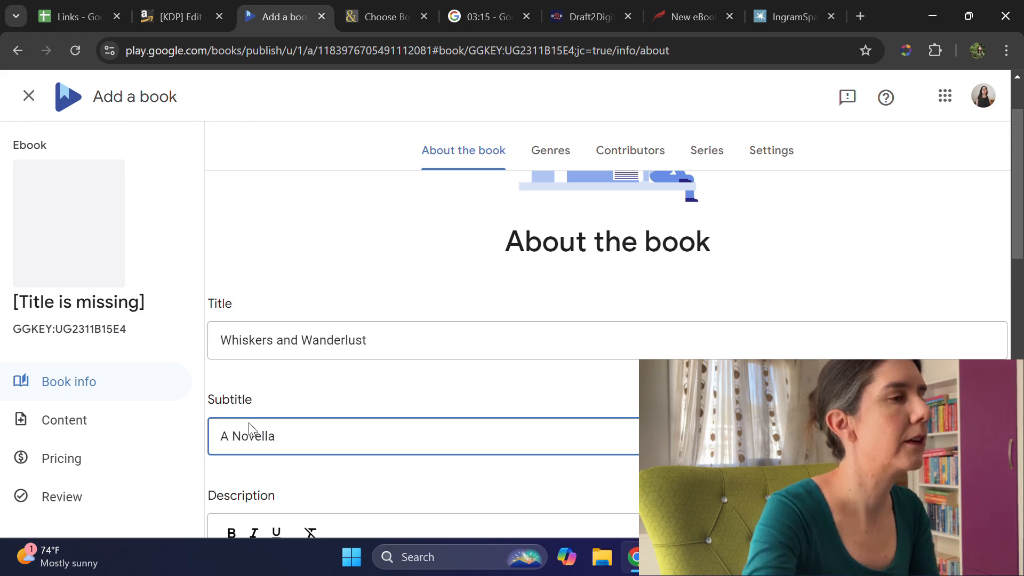
# Step: Replace the publisher with "Borderless Stories" and set the page count to 102
pyautogui.scroll(-6, 492, 368)
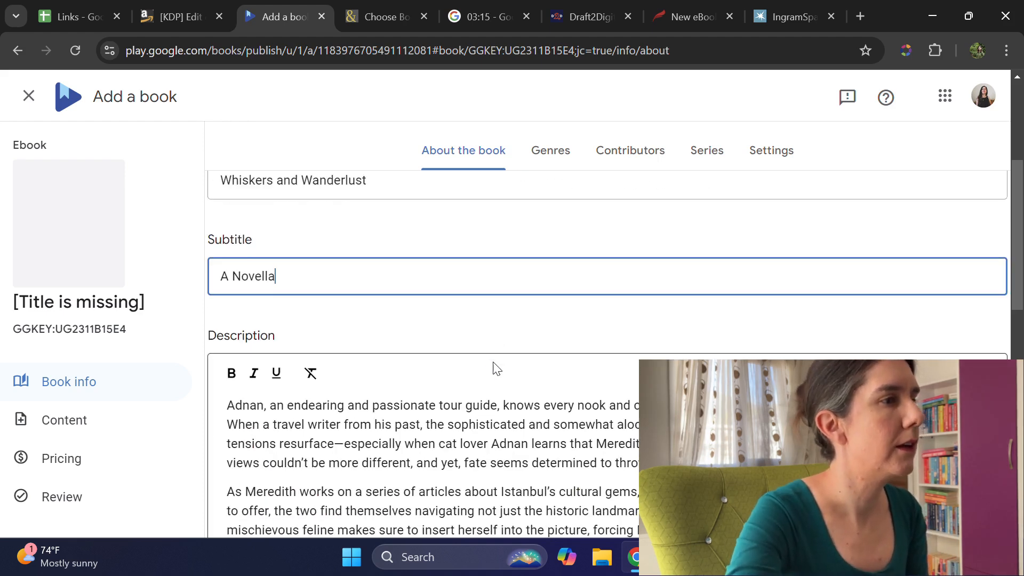
pyautogui.scroll(-3, 529, 382)
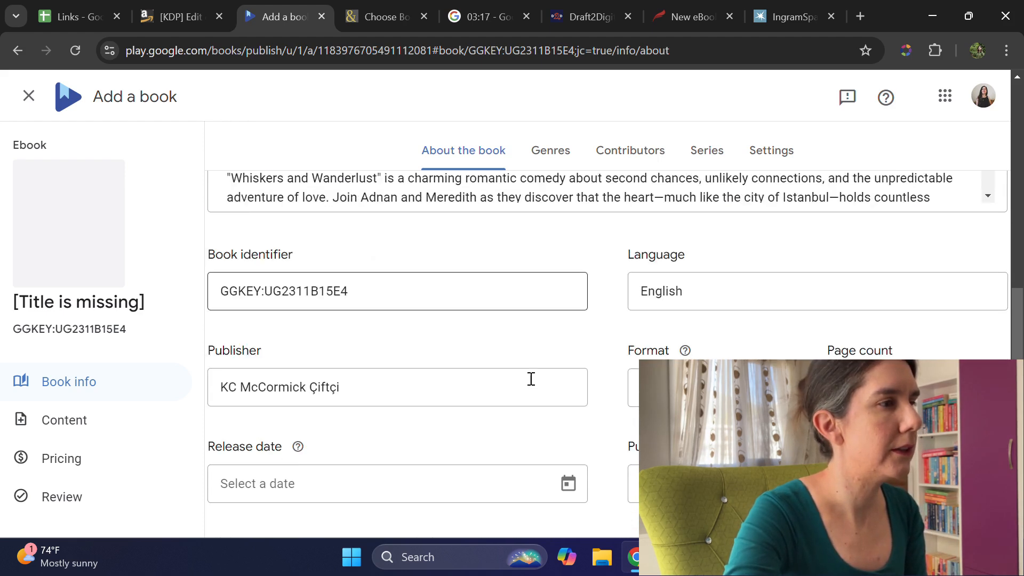
pyautogui.tripleClick(382, 389)
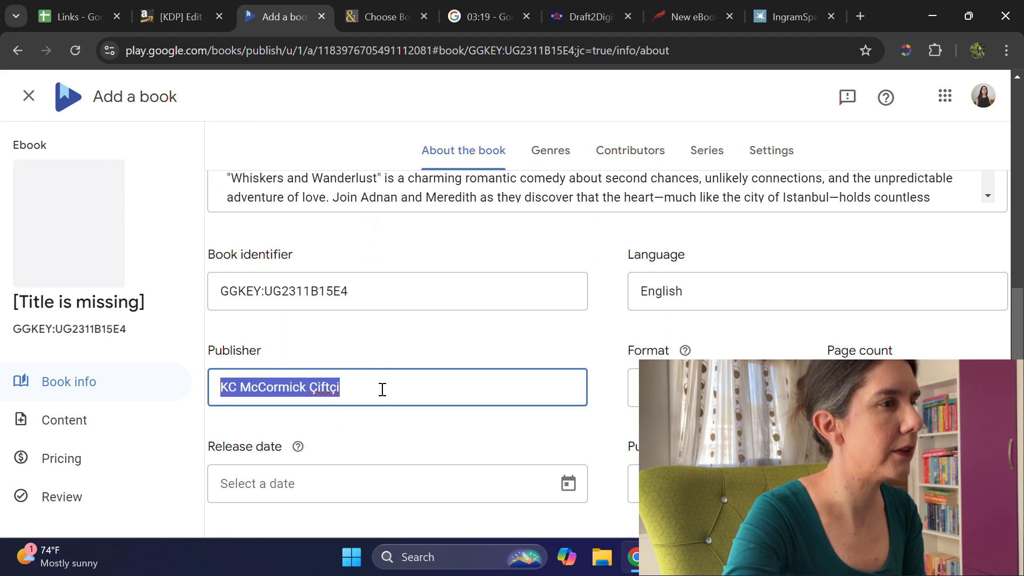
pyautogui.write('Borderless Stories')
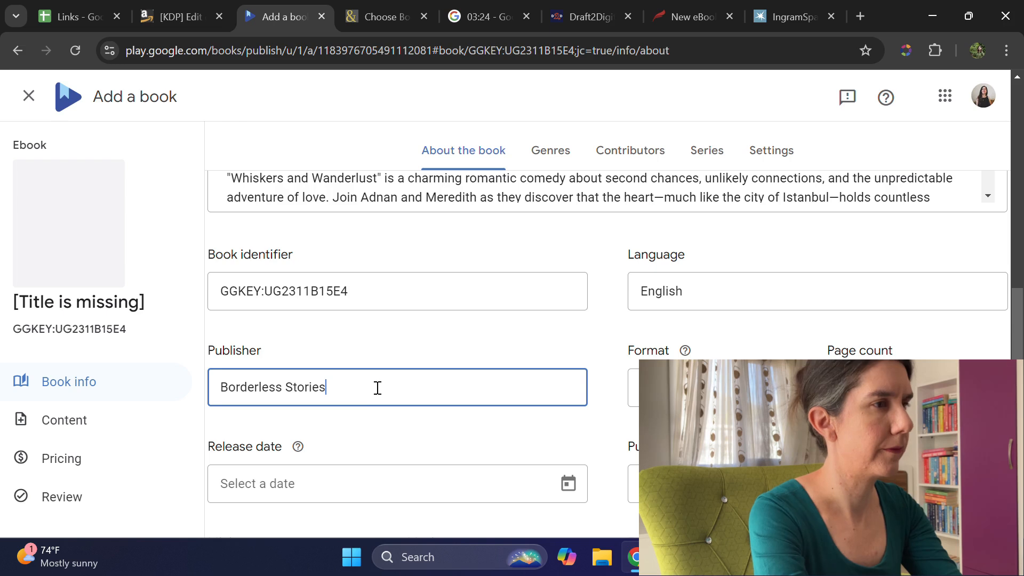
pyautogui.scroll(-1, 368, 373)
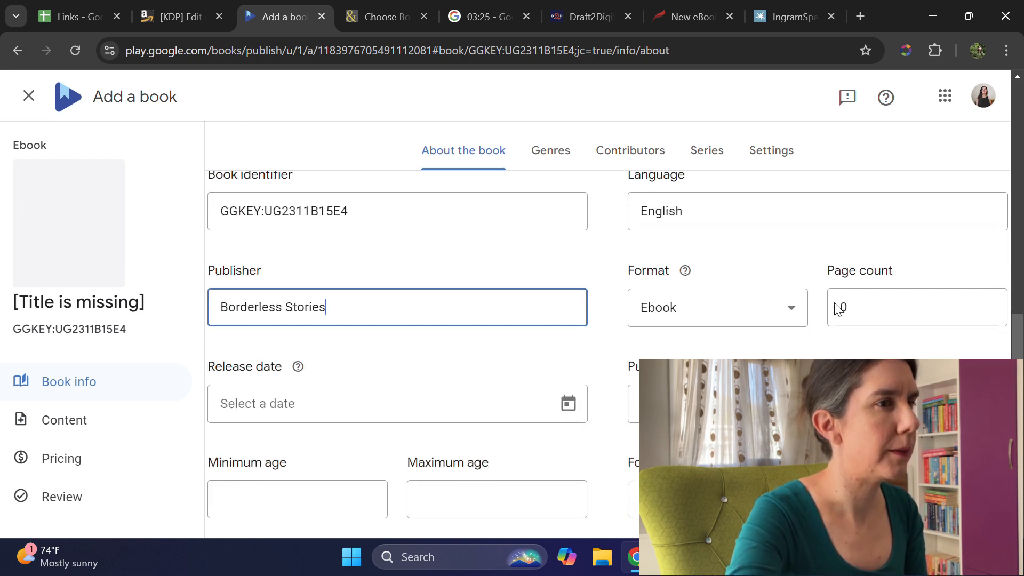
pyautogui.click(875, 307)
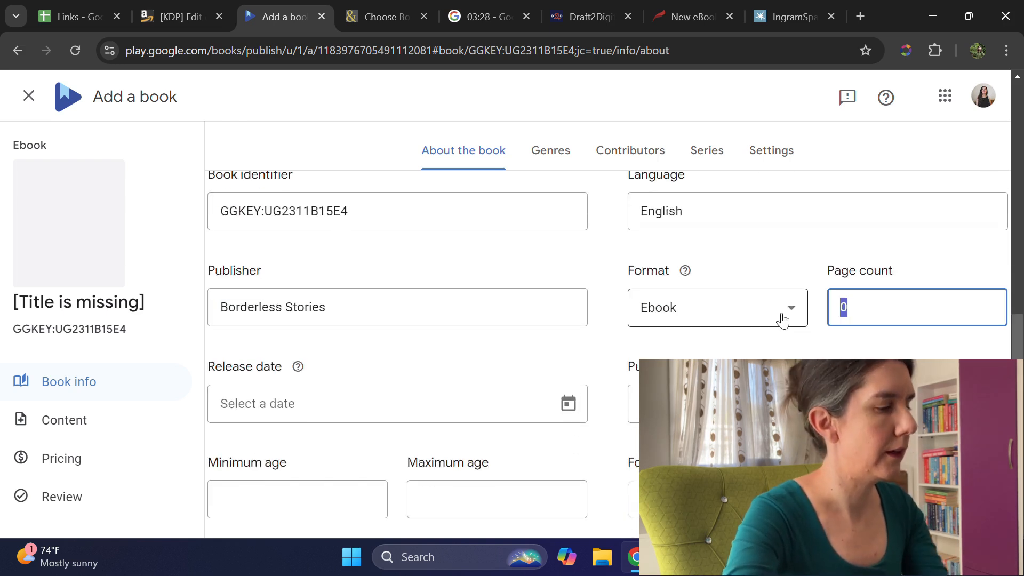
pyautogui.write('102')
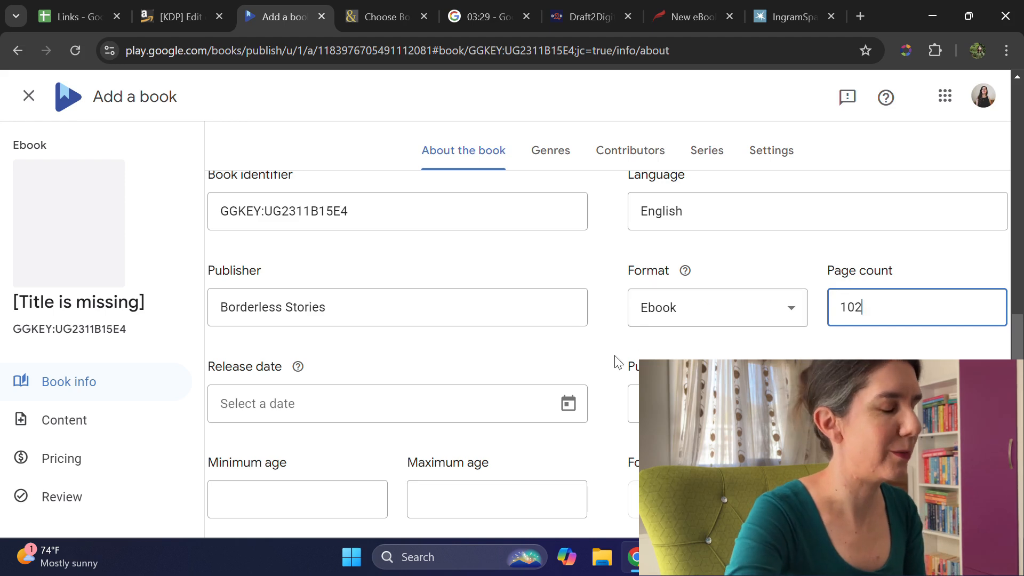
# Step: Set the release date to 2024-11-19 and dismiss the pre-order content requirements notice
pyautogui.scroll(-1, 517, 357)
pyautogui.click(408, 331)
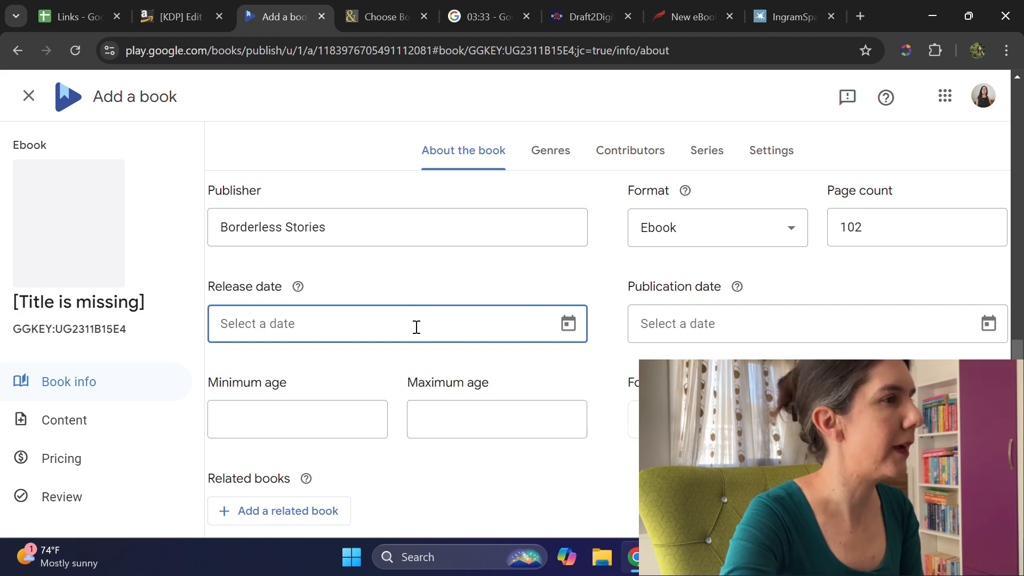
pyautogui.click(572, 326)
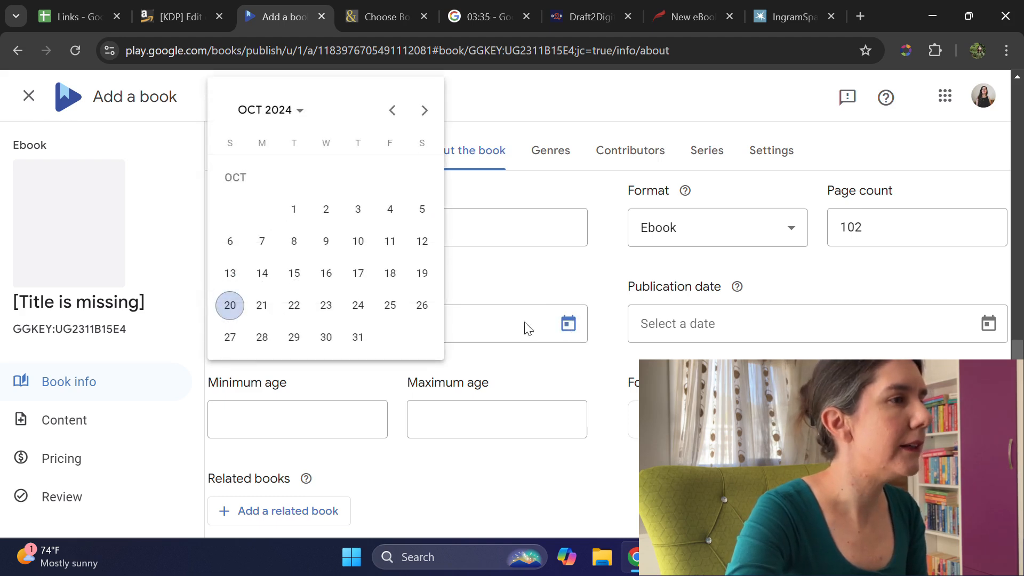
pyautogui.click(424, 110)
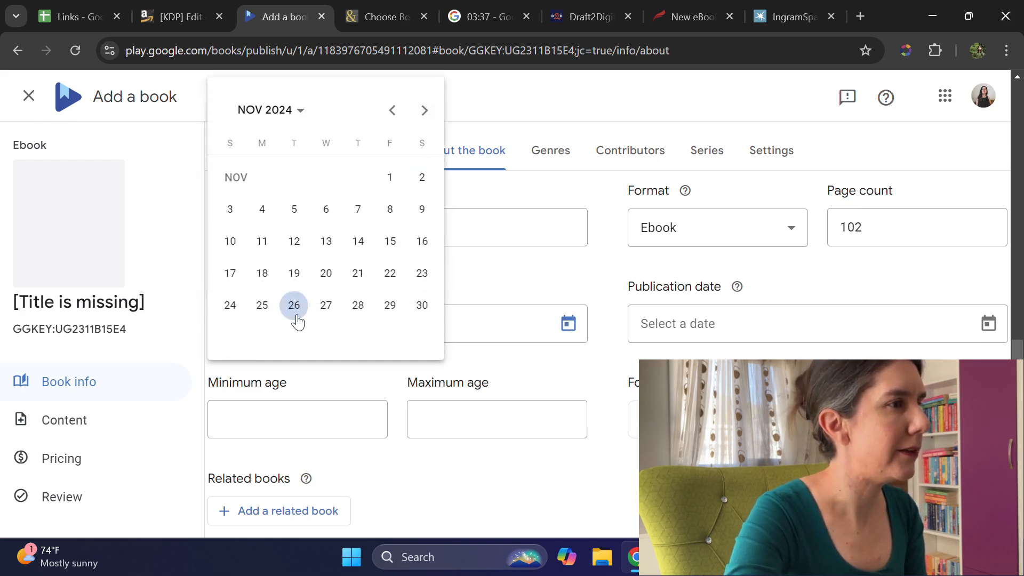
pyautogui.click(294, 273)
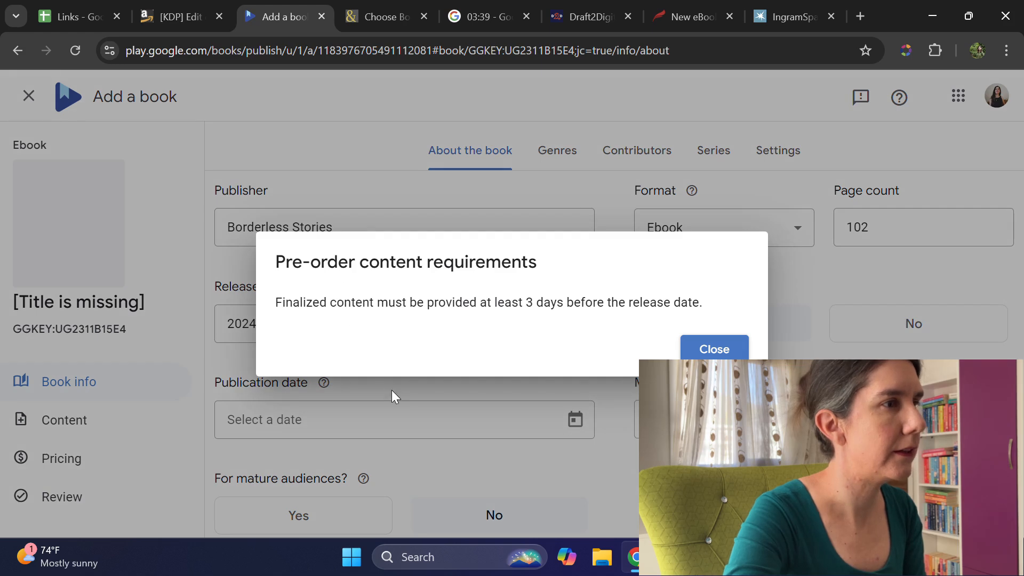
pyautogui.click(714, 348)
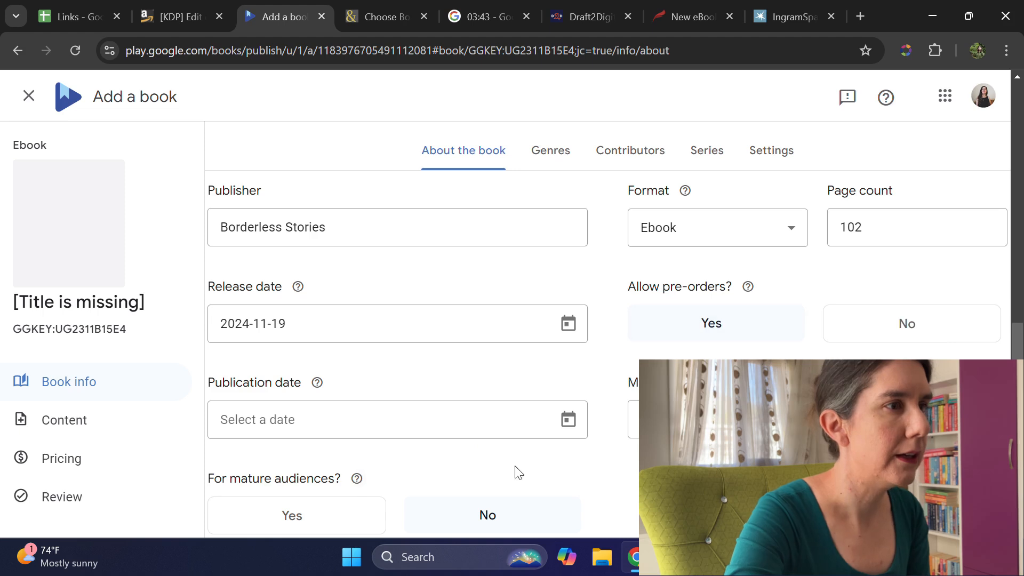
# Step: Set the publication date to 2024-11-19
pyautogui.moveTo(330, 385)
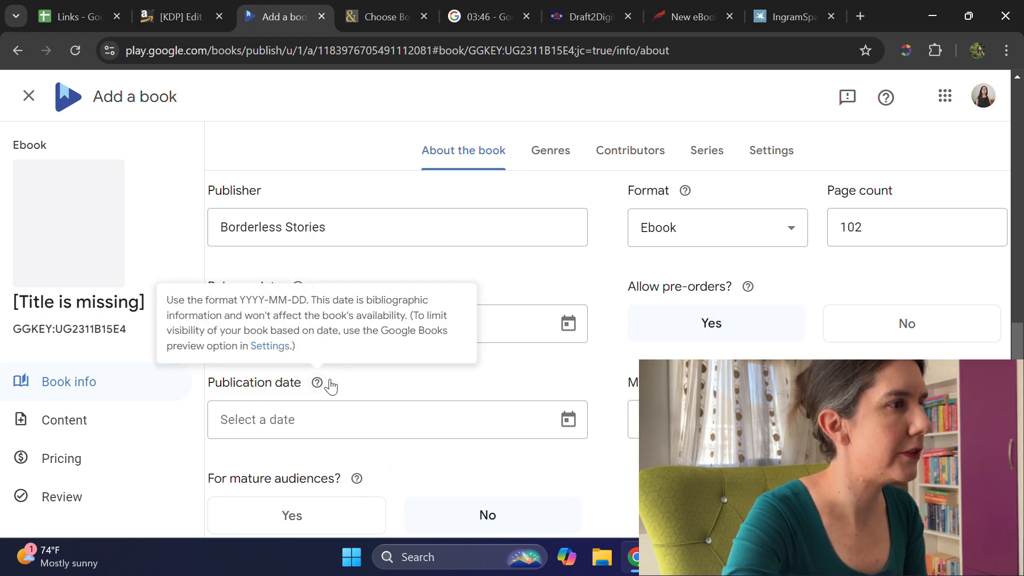
pyautogui.click(350, 420)
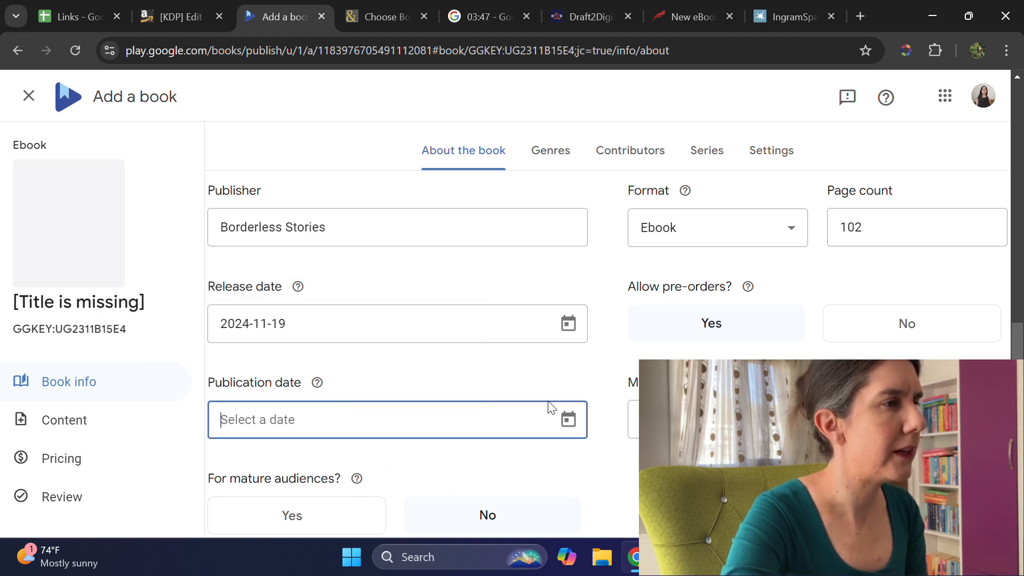
pyautogui.click(569, 421)
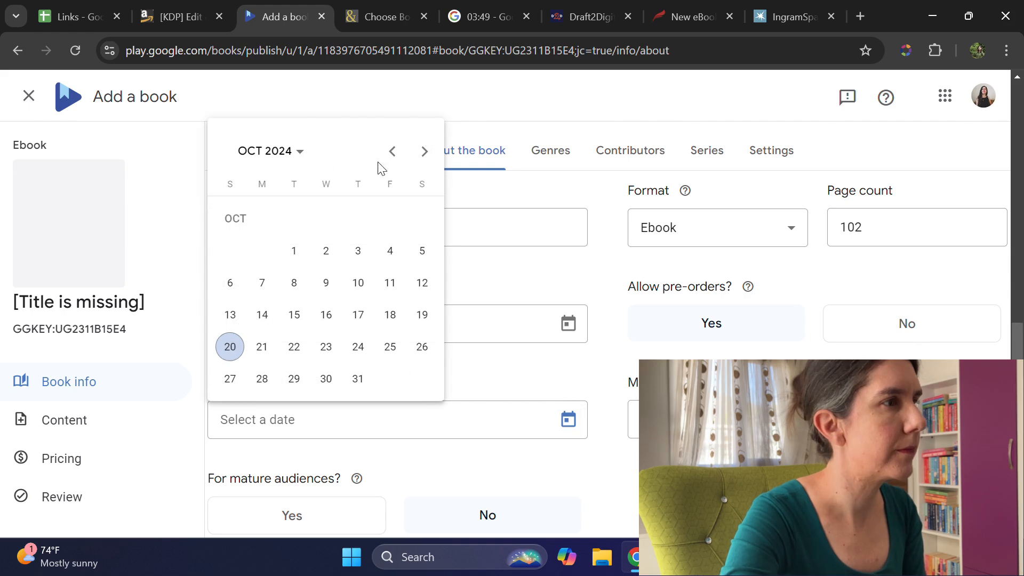
pyautogui.click(425, 151)
pyautogui.click(322, 327)
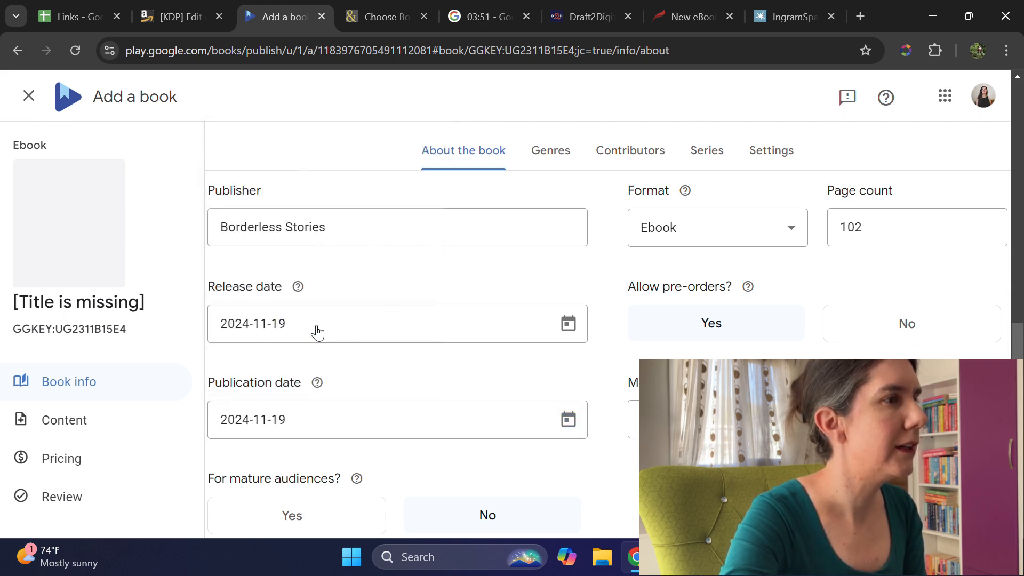
# Step: Mark the Google Play book as not for mature audiences and save the book details
pyautogui.scroll(-1, 569, 373)
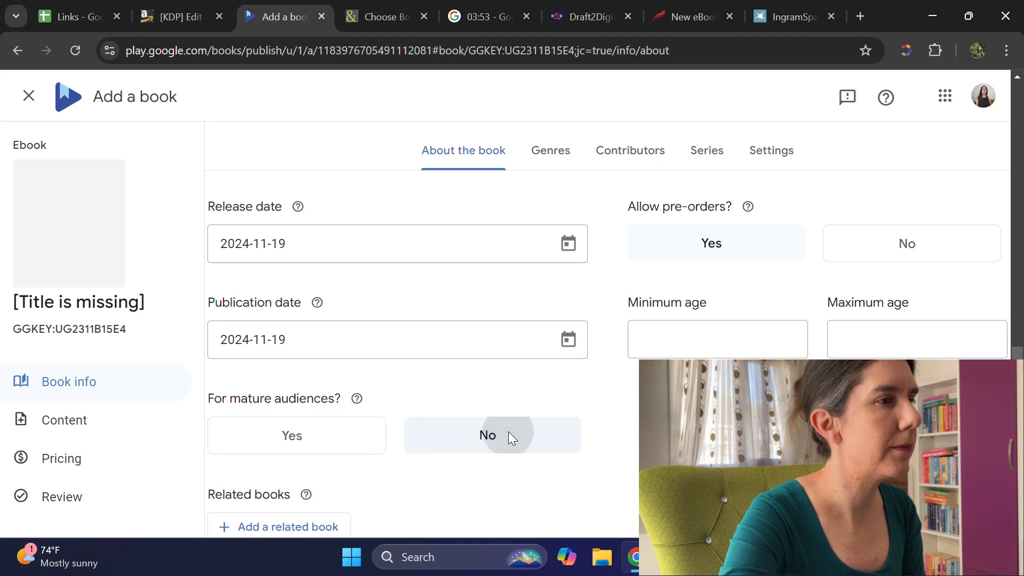
pyautogui.click(510, 434)
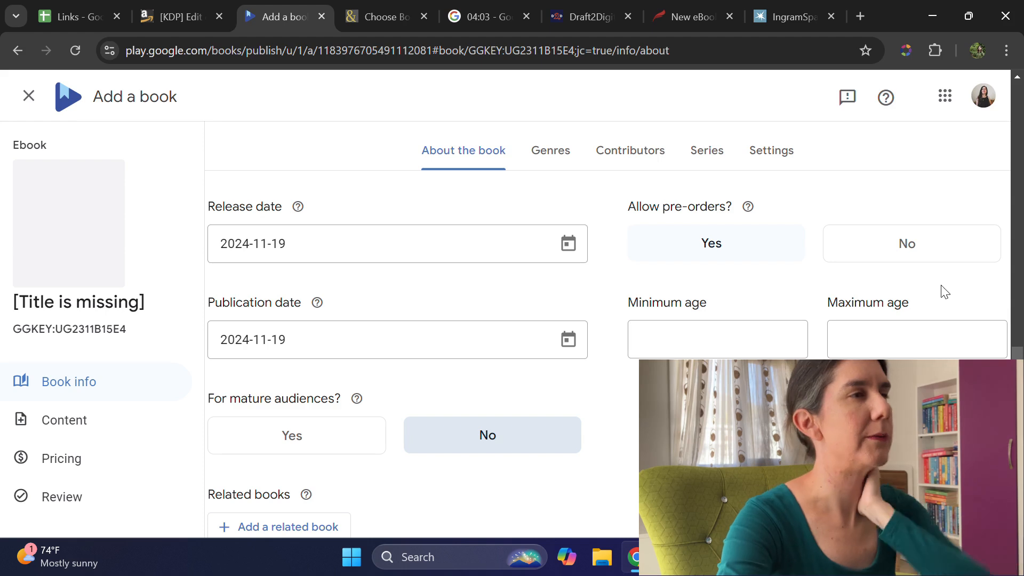
pyautogui.scroll(-2, 944, 291)
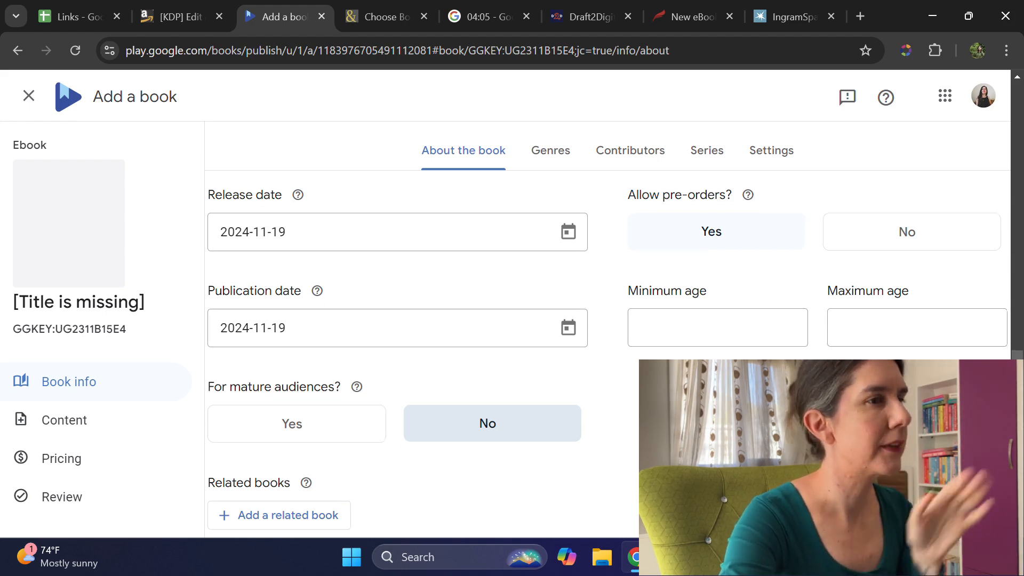
pyautogui.scroll(15, 615, 328)
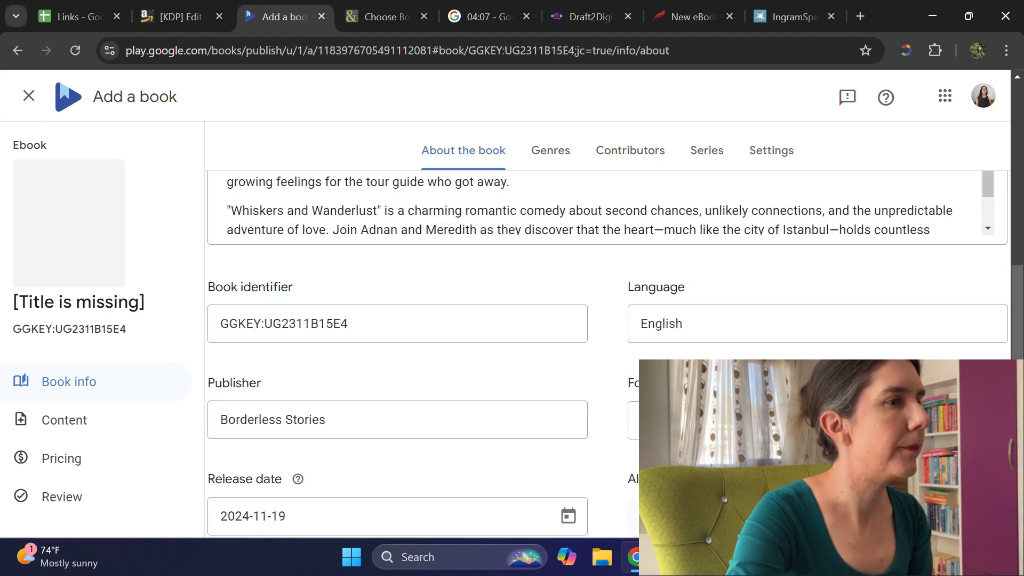
pyautogui.scroll(-15, 731, 281)
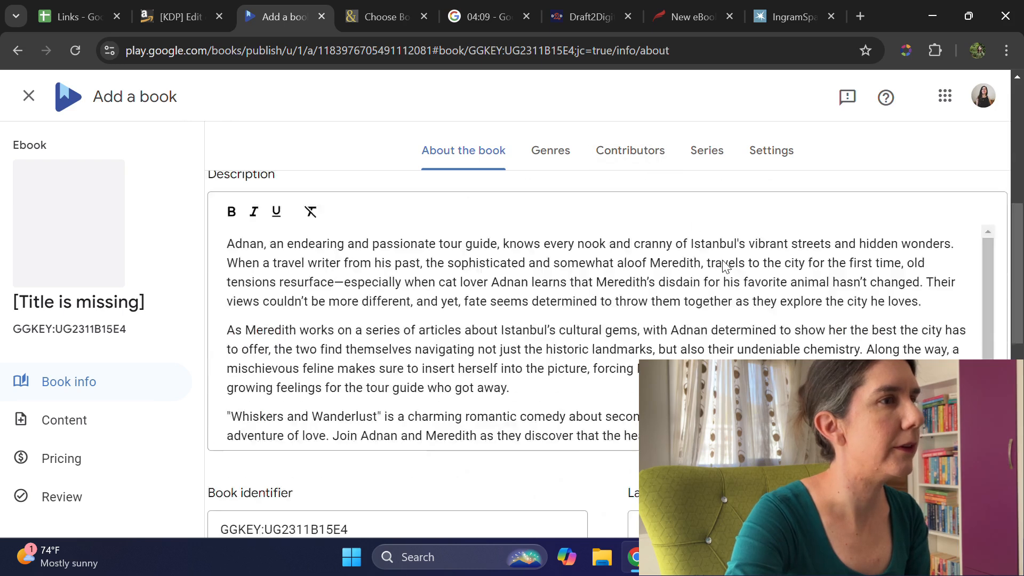
pyautogui.click(636, 447)
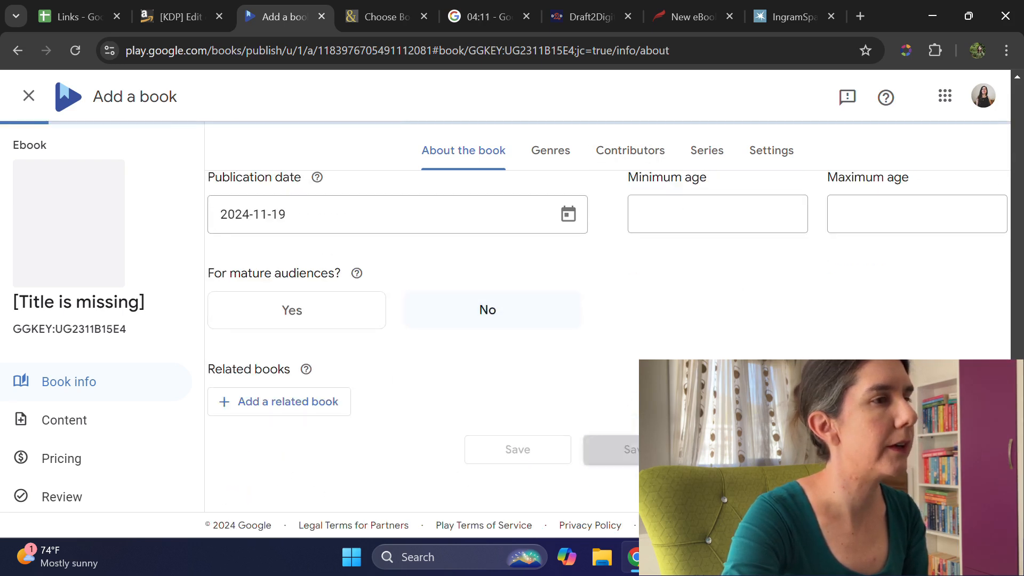
# Step: Switch to Barnes & Noble Press, give the new book the spreadsheet title "Whiskers and Wanderlust", and submit it
pyautogui.click(386, 12)
pyautogui.click(377, 308)
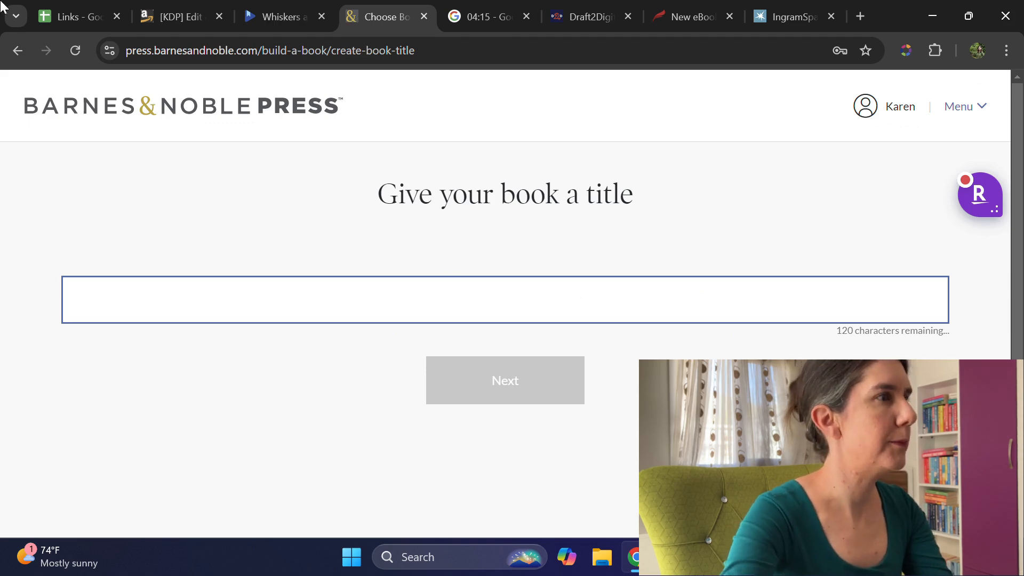
pyautogui.click(94, 17)
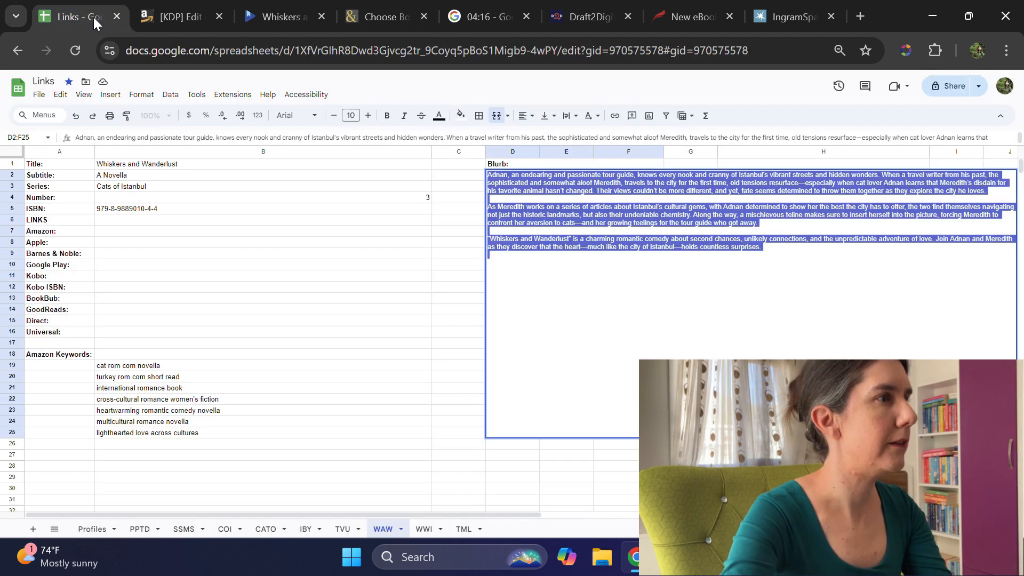
pyautogui.click(170, 165)
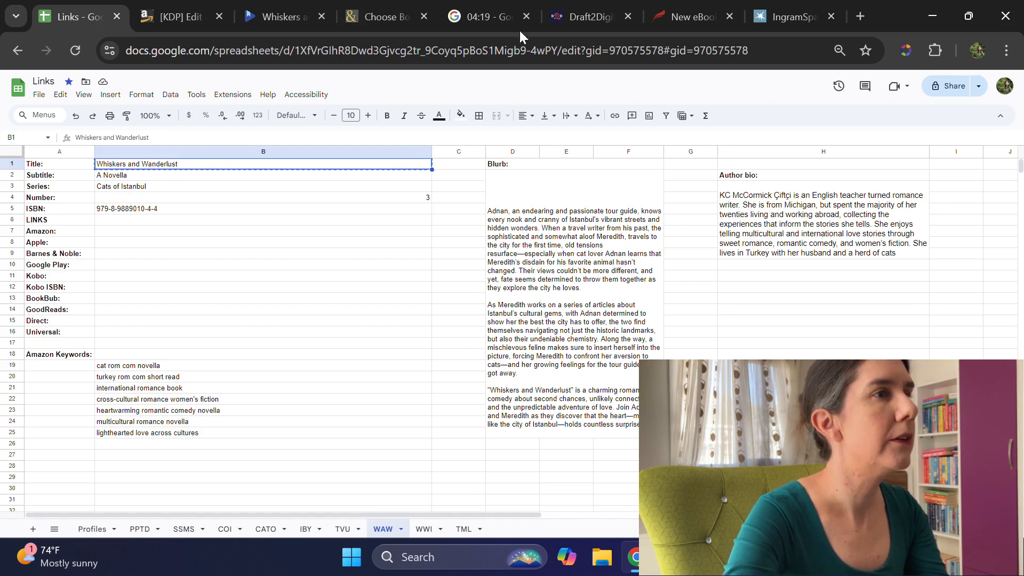
pyautogui.click(367, 19)
pyautogui.click(232, 284)
pyautogui.write('Whiskers and Wanderlust')
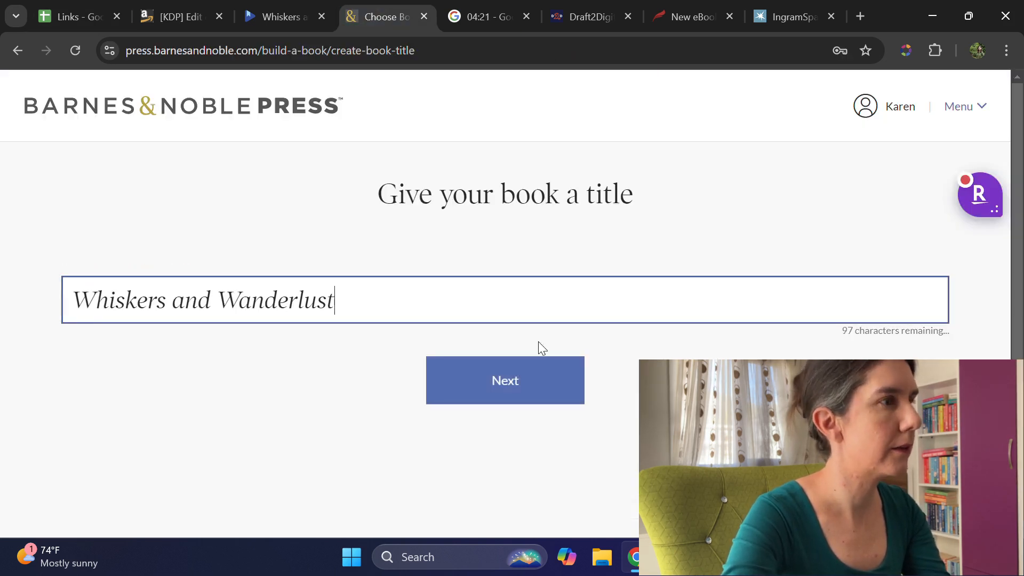
pyautogui.click(549, 382)
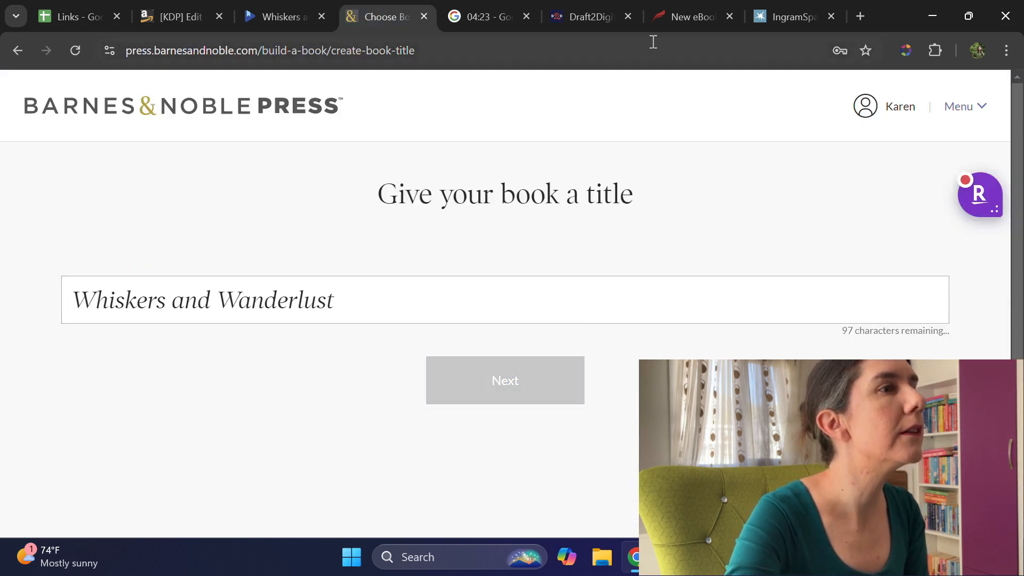
# Step: Switch to Draft2Digital, indicate that front cover art exists, and upload KC_Book_2_Front.jpg from the WAW folder in the desktop Books folder
pyautogui.click(622, 27)
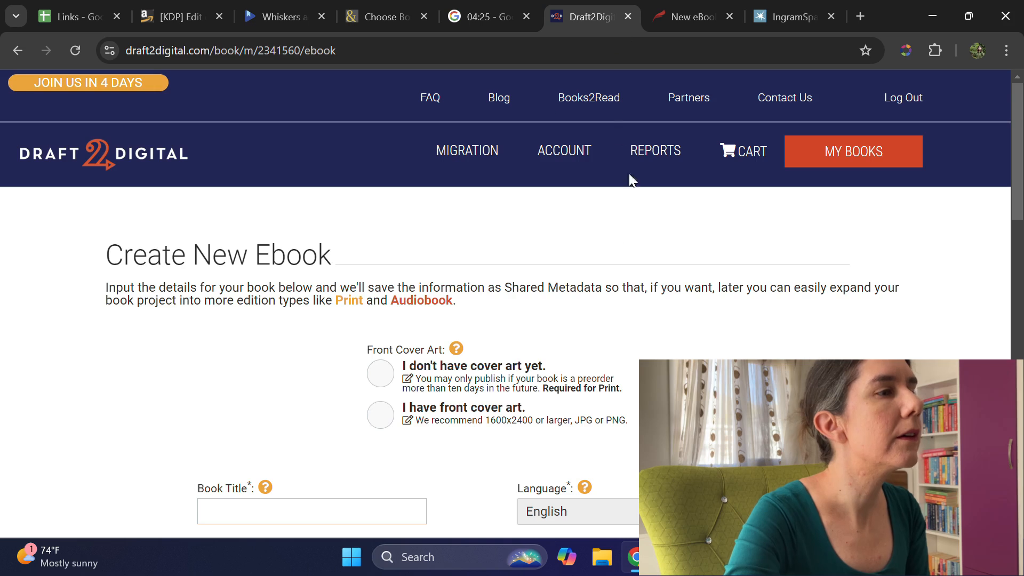
pyautogui.scroll(-4, 383, 160)
pyautogui.click(381, 177)
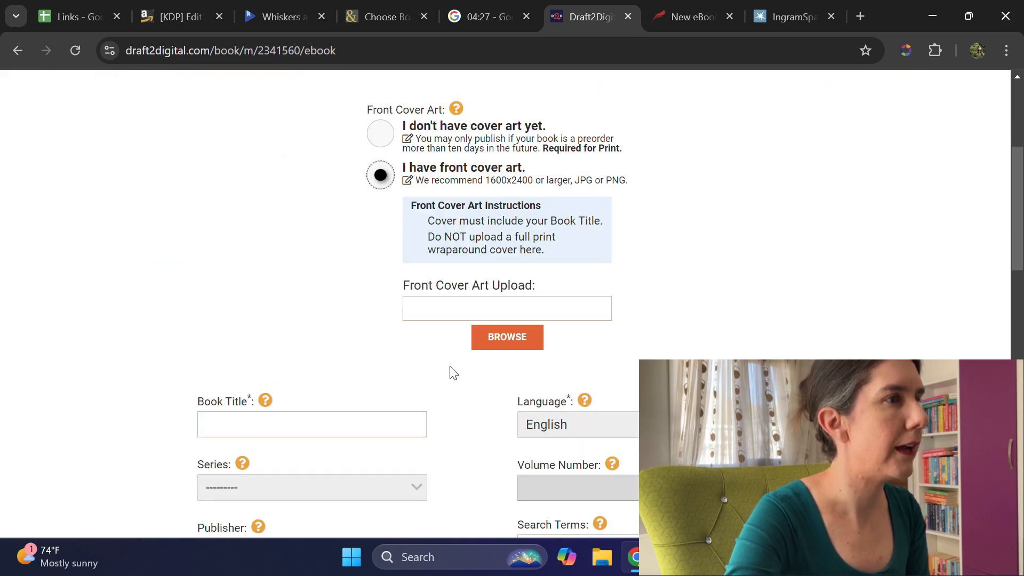
pyautogui.click(522, 338)
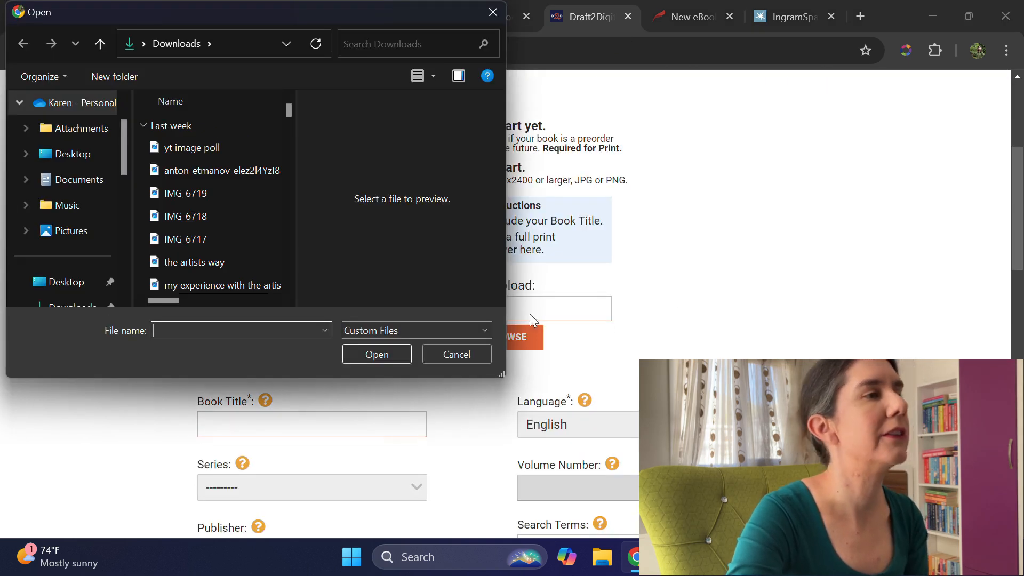
pyautogui.click(64, 282)
pyautogui.doubleClick(183, 127)
pyautogui.scroll(-1, 165, 252)
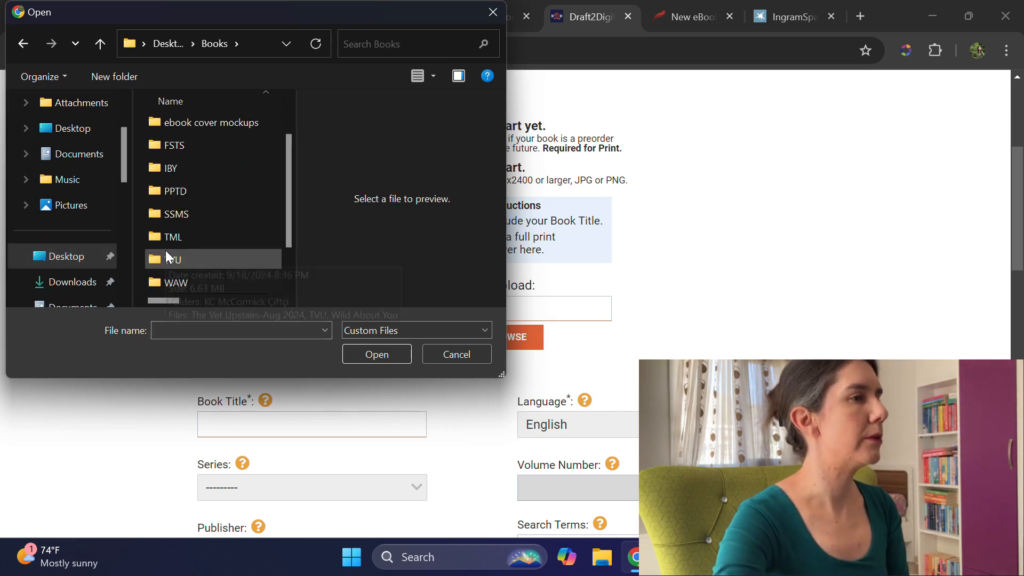
pyautogui.doubleClick(190, 281)
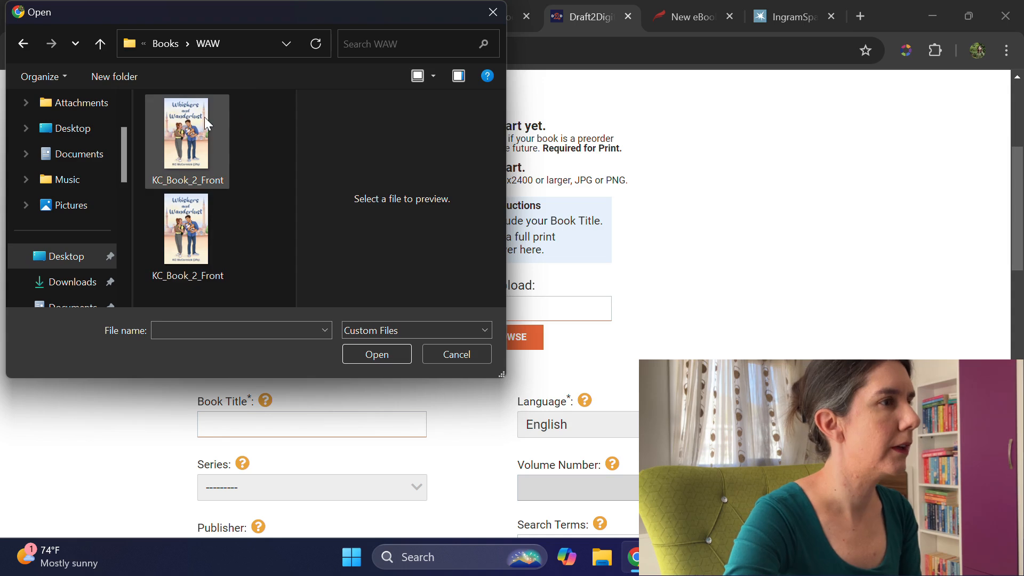
pyautogui.click(204, 137)
pyautogui.click(367, 361)
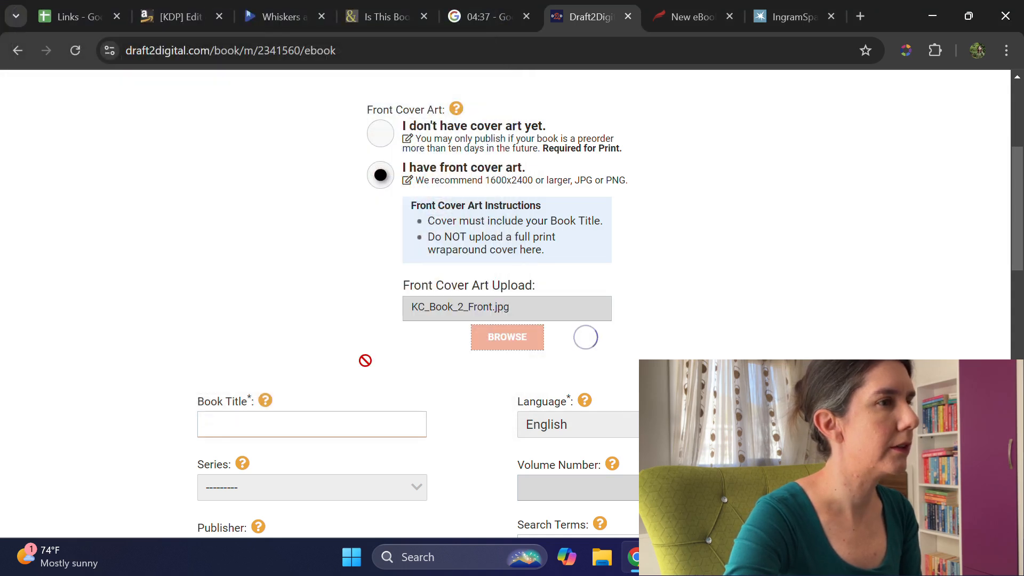
# Step: Set the ebook's title to "Whiskers and Wanderlust" and its series to Cats of Istanbul
pyautogui.scroll(-1, 360, 355)
pyautogui.click(346, 342)
pyautogui.write('Whiskers and Wanderlust')
pyautogui.click(344, 411)
pyautogui.scroll(-1, 342, 420)
pyautogui.click(316, 430)
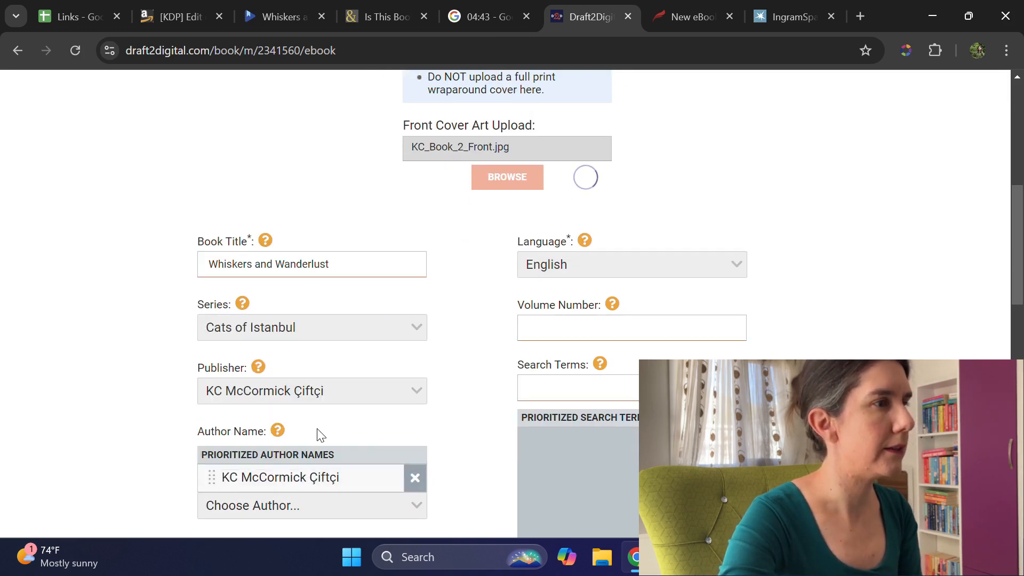
# Step: Set the volume number to 3 and the publisher to Borderless Stories
pyautogui.click(608, 322)
pyautogui.write('3')
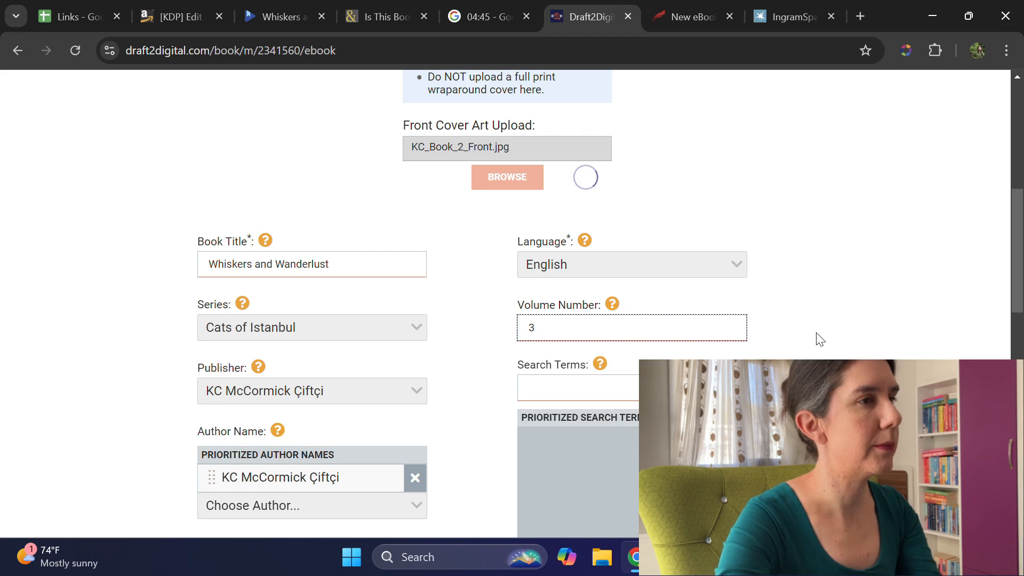
pyautogui.click(355, 390)
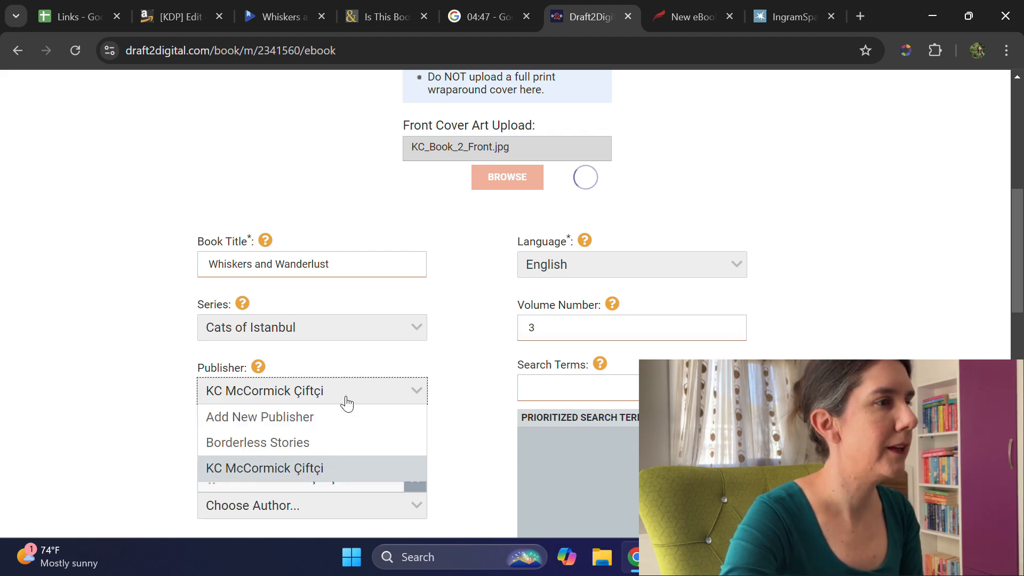
pyautogui.click(314, 439)
pyautogui.scroll(-3, 642, 352)
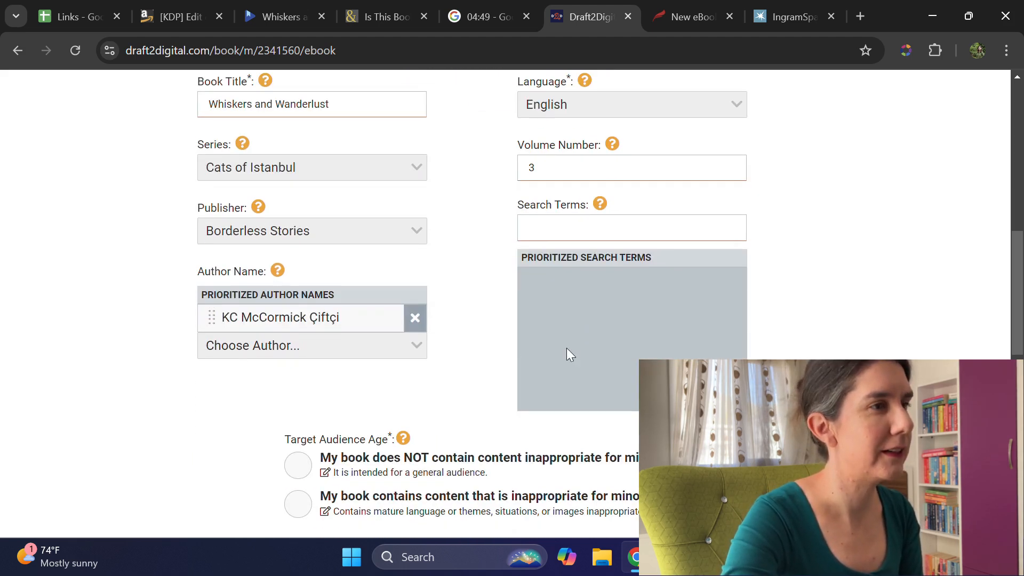
# Step: Copy the keyword "cat rom com novella" from the Links spreadsheet and add it to the ebook's search terms
pyautogui.click(549, 231)
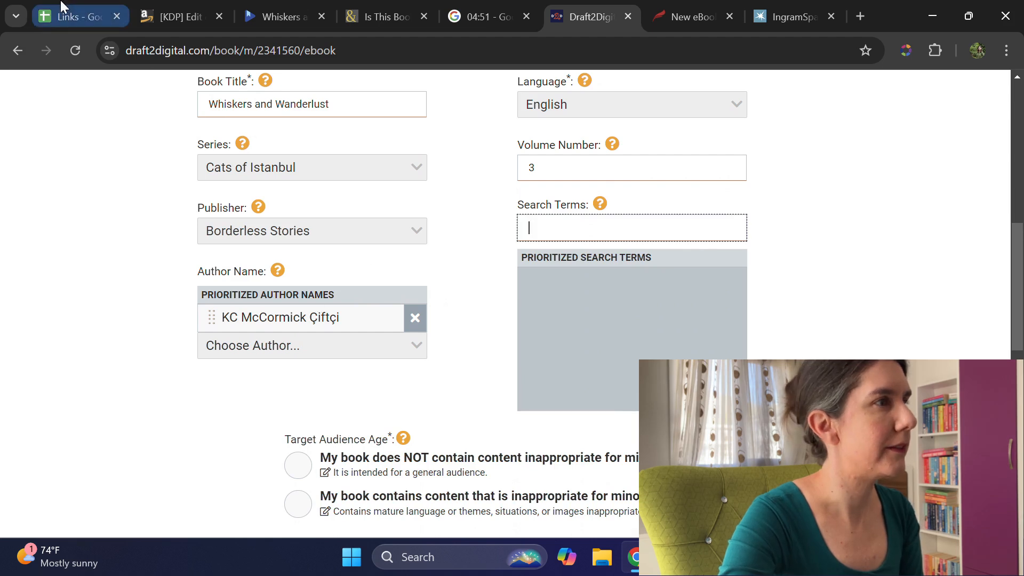
pyautogui.click(72, 17)
pyautogui.click(151, 366)
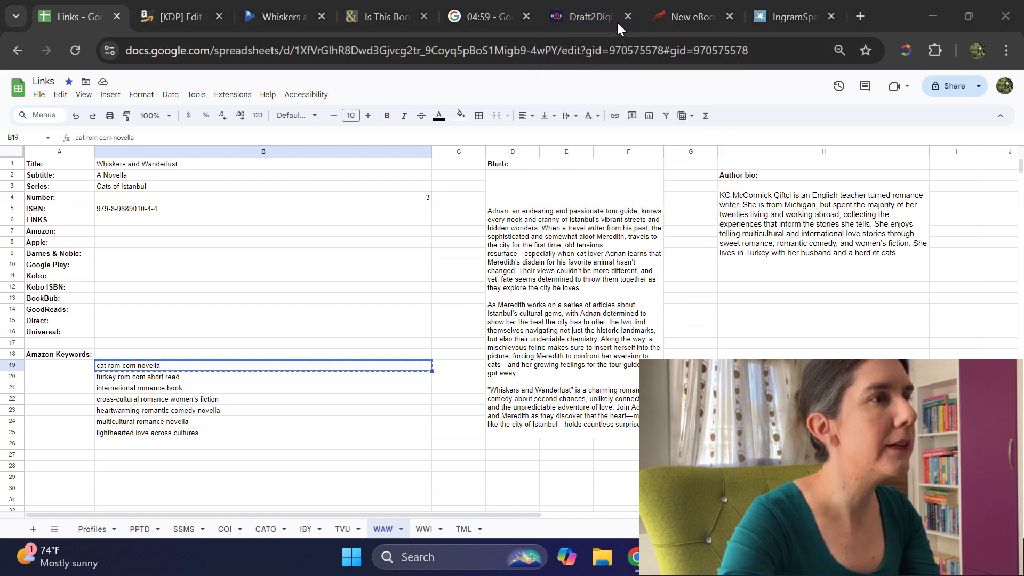
pyautogui.click(631, 27)
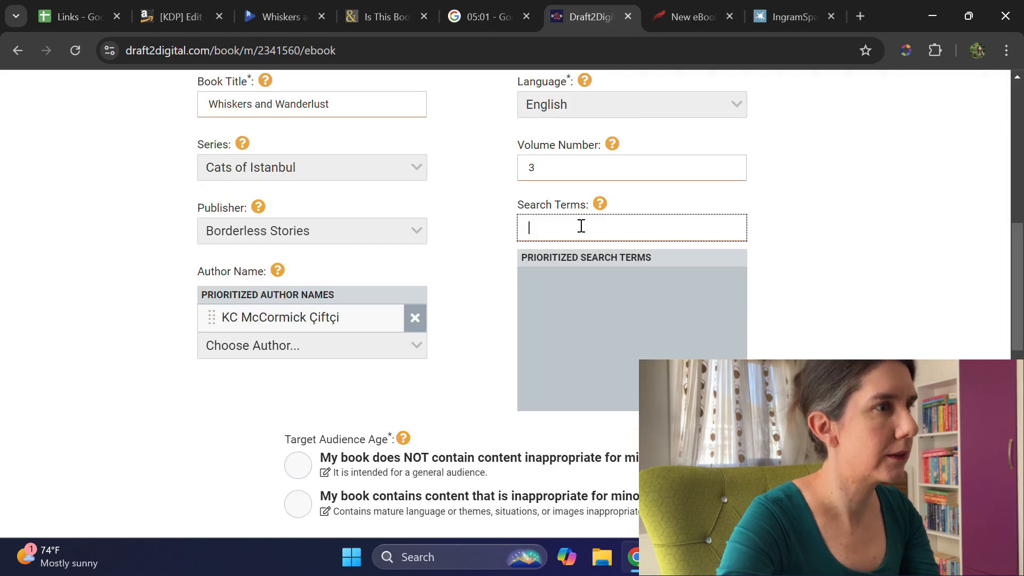
pyautogui.write('cat rom com novella')
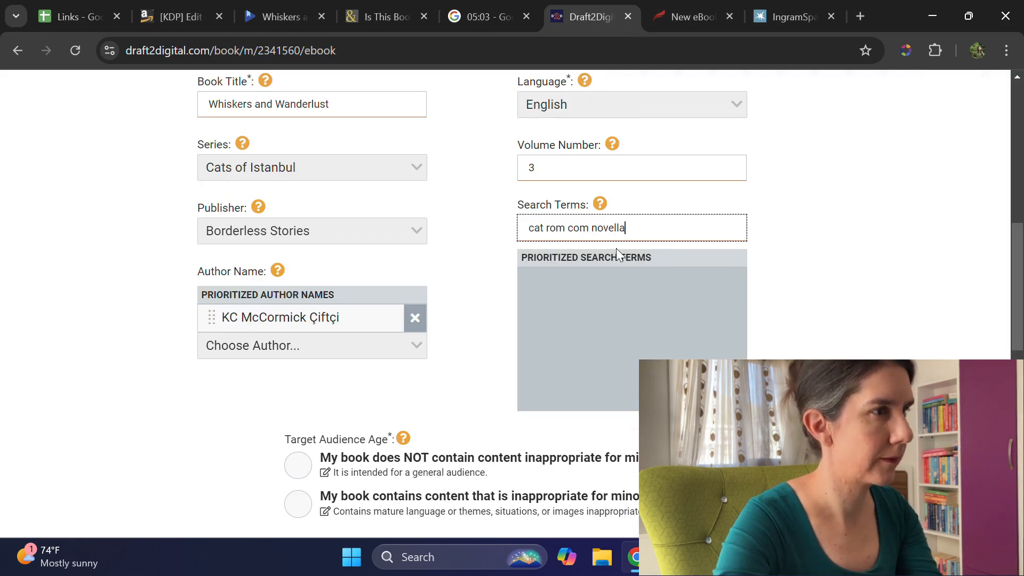
pyautogui.press('Return')
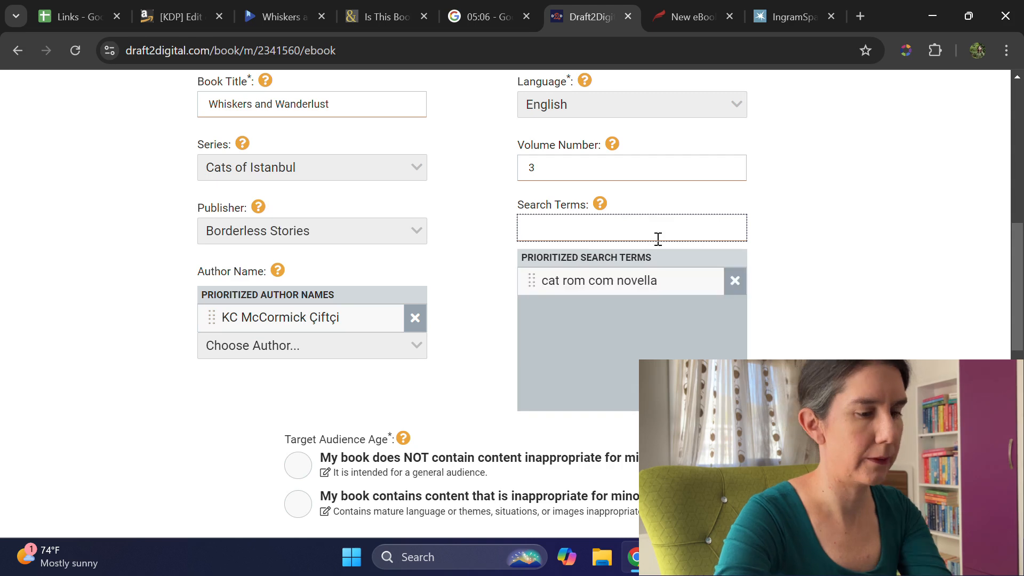
# Step: Copy "turkey rom com short read" from the Links spreadsheet and add it as a Draft2Digital search term
pyautogui.click(76, 12)
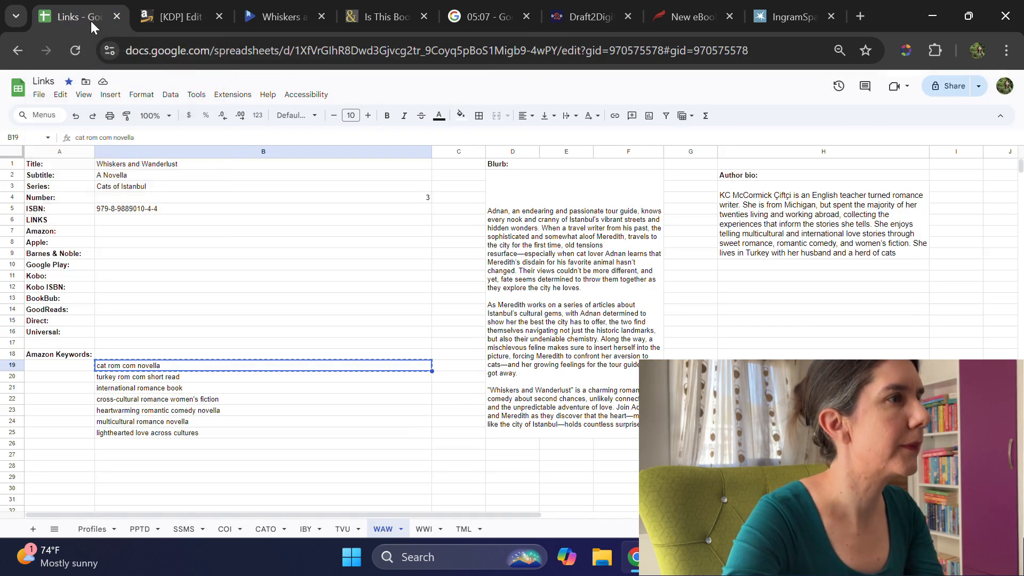
pyautogui.click(119, 379)
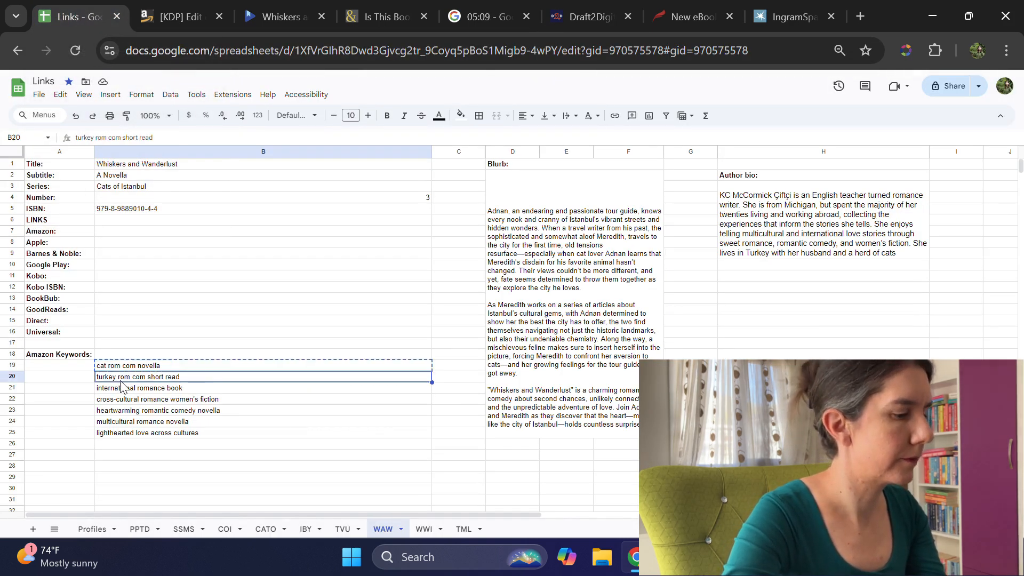
pyautogui.click(619, 24)
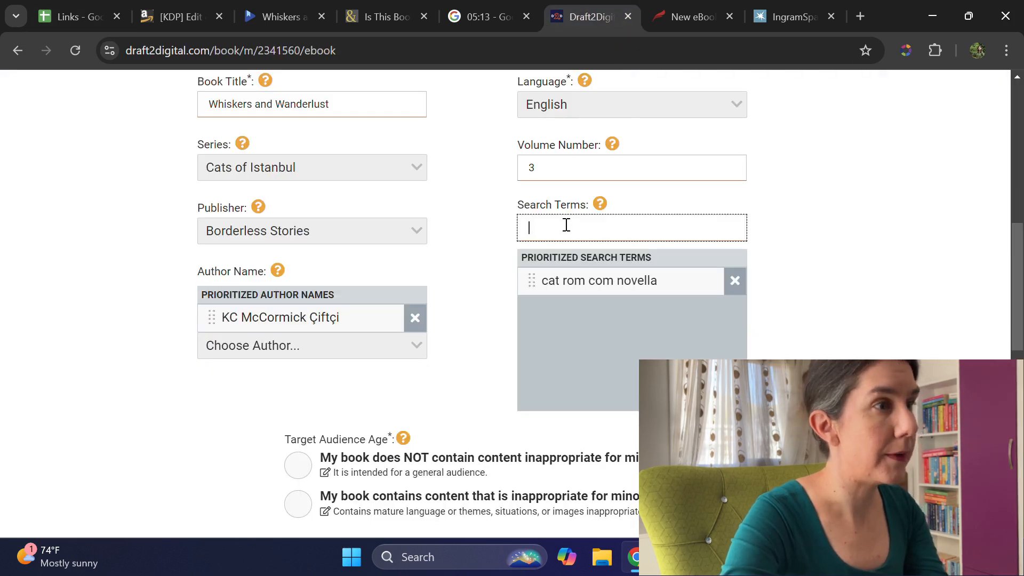
pyautogui.write('turkey rom com short read')
pyautogui.press('Return')
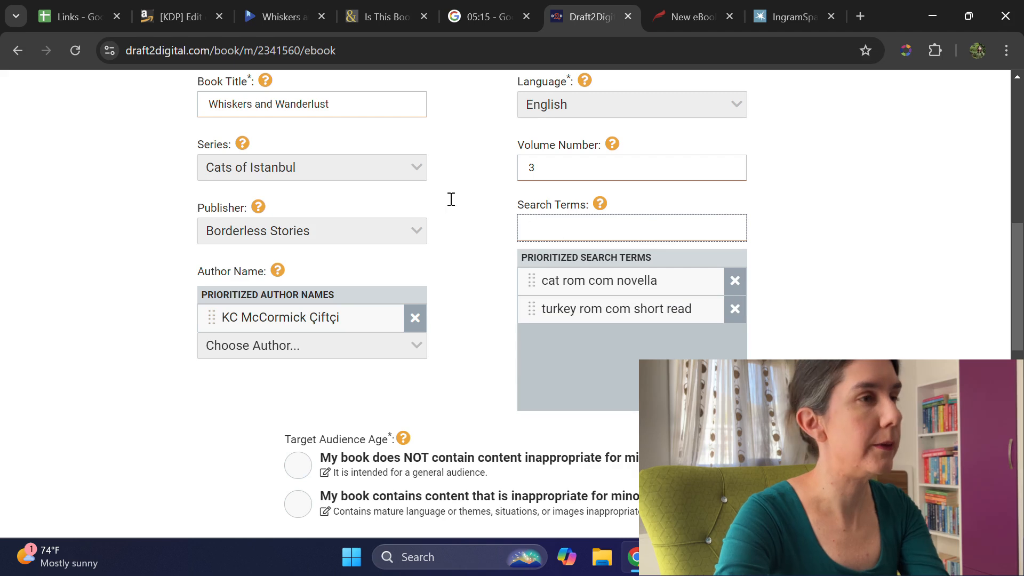
# Step: Copy "international romance book" from the Links spreadsheet and add it as a Draft2Digital search term
pyautogui.click(71, 17)
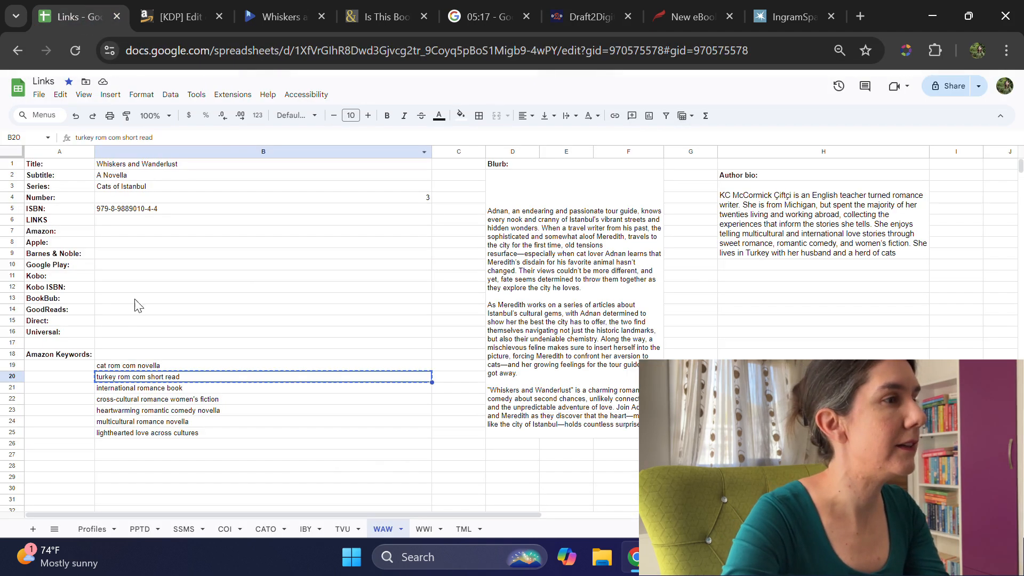
pyautogui.click(131, 388)
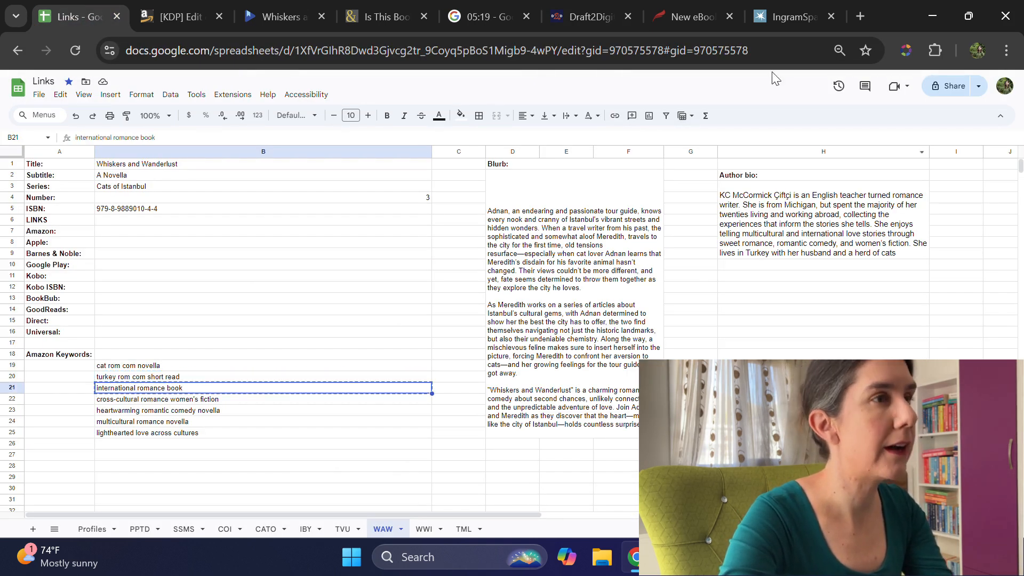
pyautogui.click(622, 24)
pyautogui.hotkey('ctrl', 'v')
pyautogui.press('Return')
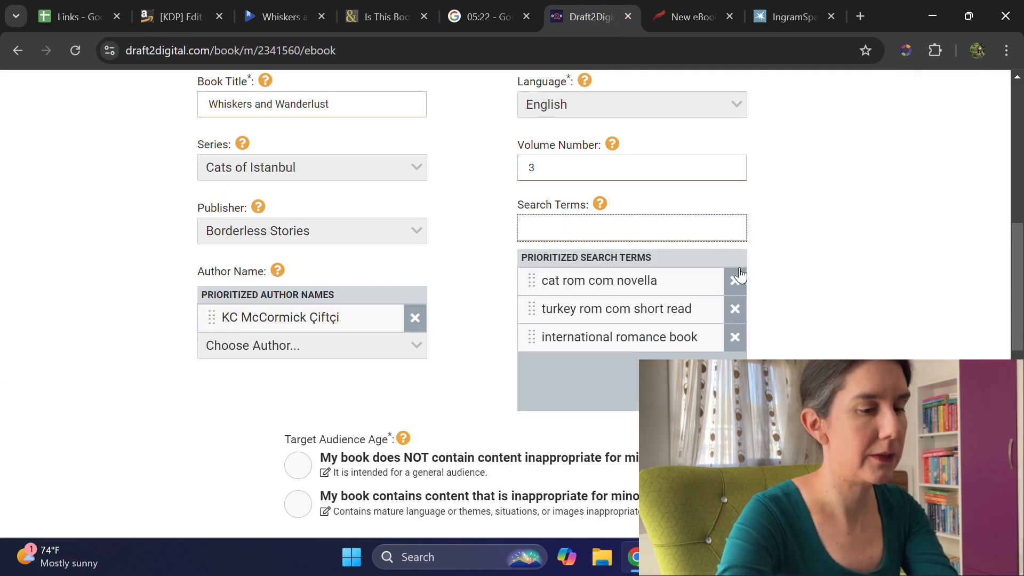
# Step: Copy "cross-cultural romance women's fiction" from the Links spreadsheet and add it as a Draft2Digital search term
pyautogui.click(56, 8)
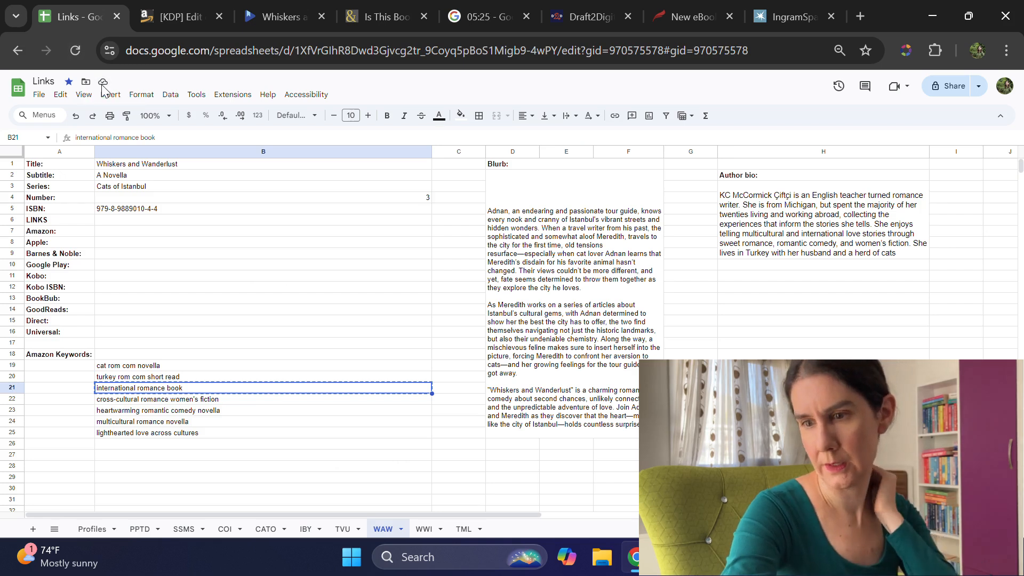
pyautogui.click(167, 402)
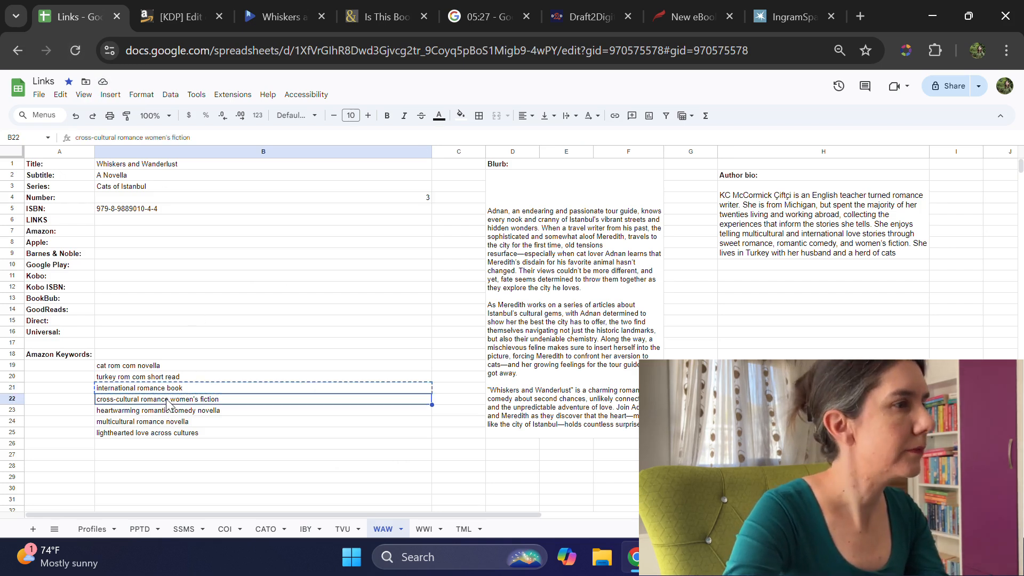
pyautogui.hotkey('ctrl', 'c')
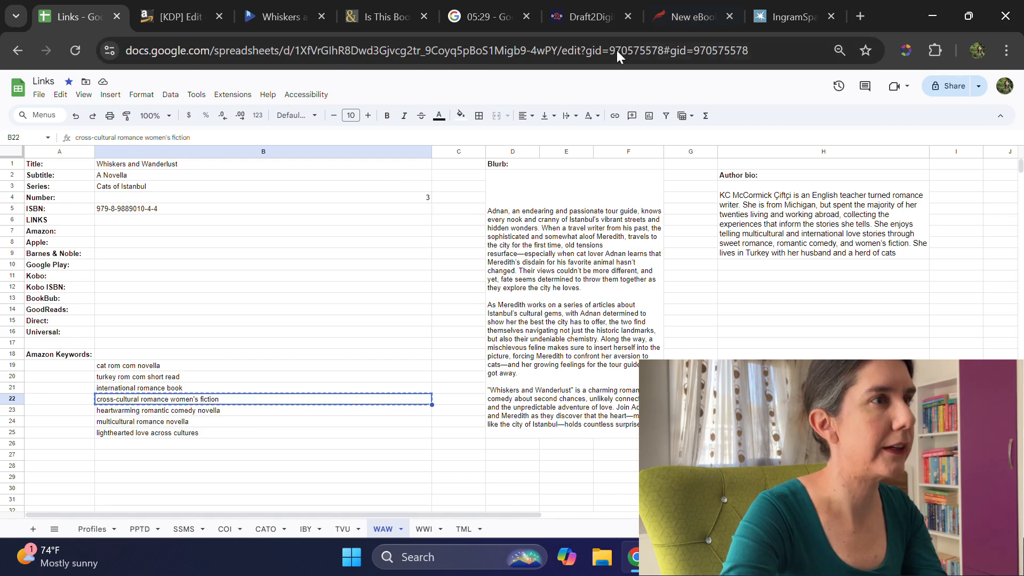
pyautogui.click(618, 24)
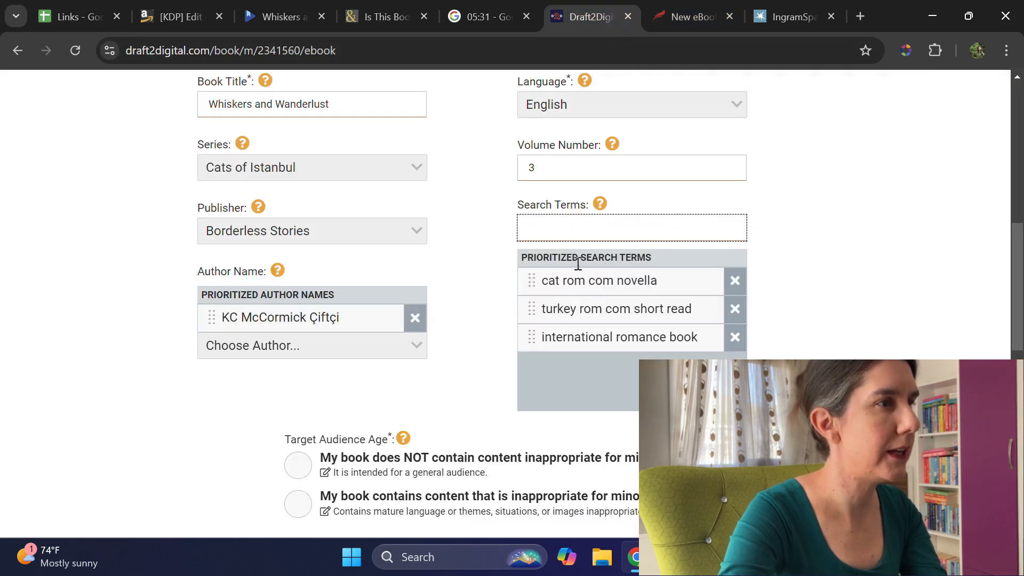
pyautogui.hotkey('ctrl', 'v')
pyautogui.press('Return')
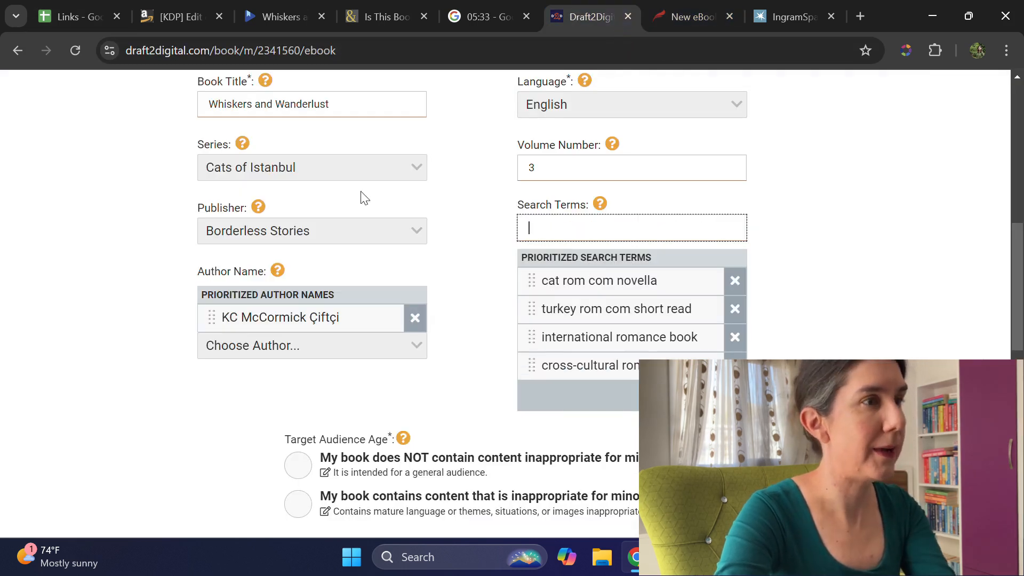
# Step: Copy "heartwarming romantic comedy novella" from the Links spreadsheet and add it as a Draft2Digital search term
pyautogui.click(74, 17)
pyautogui.click(171, 412)
pyautogui.hotkey('ctrl', 'c')
pyautogui.click(619, 27)
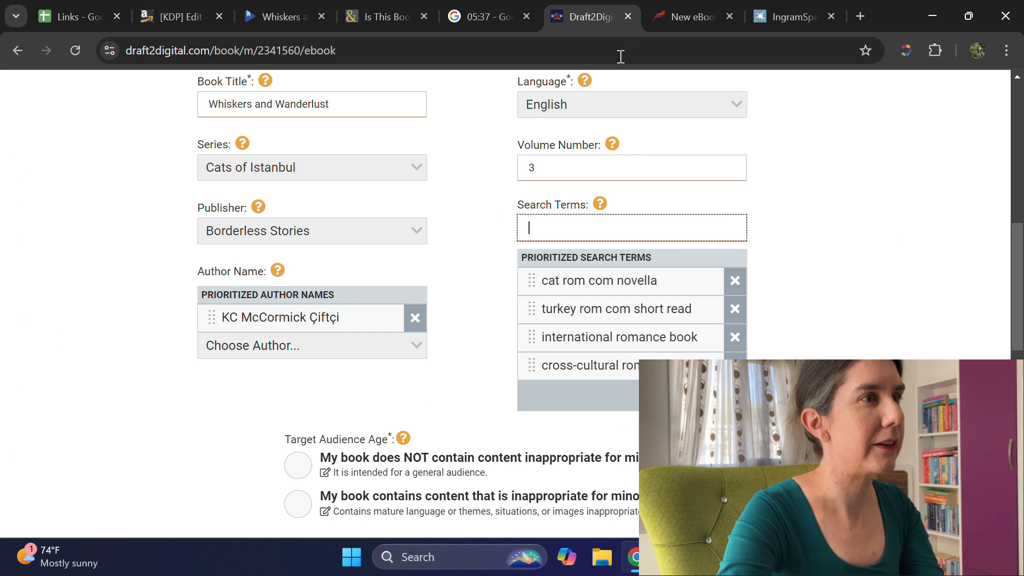
pyautogui.hotkey('ctrl', 'v')
pyautogui.press('Return')
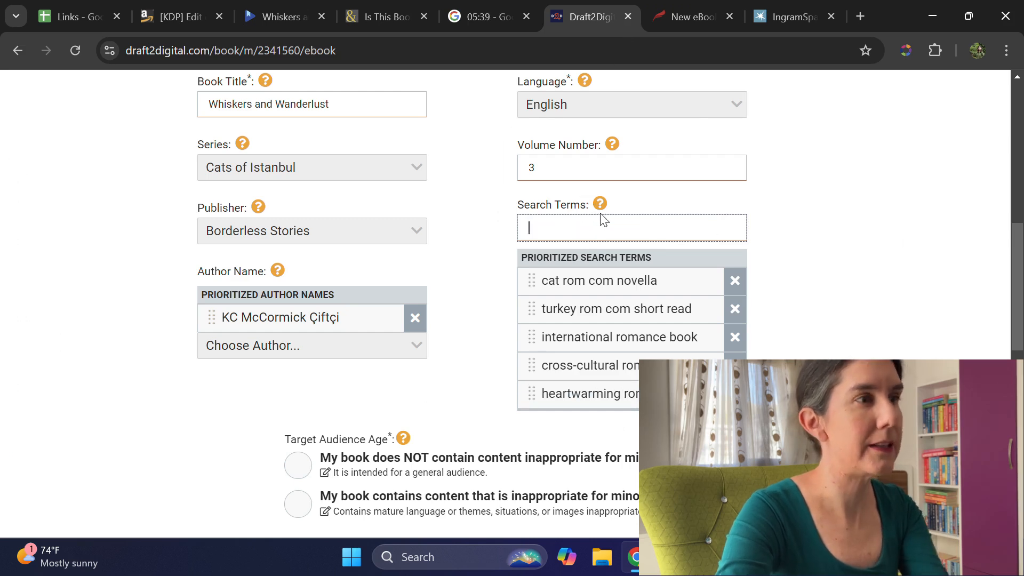
# Step: Copy "multicultural romance novella" from the Links spreadsheet and add it as a Draft2Digital search term
pyautogui.click(77, 13)
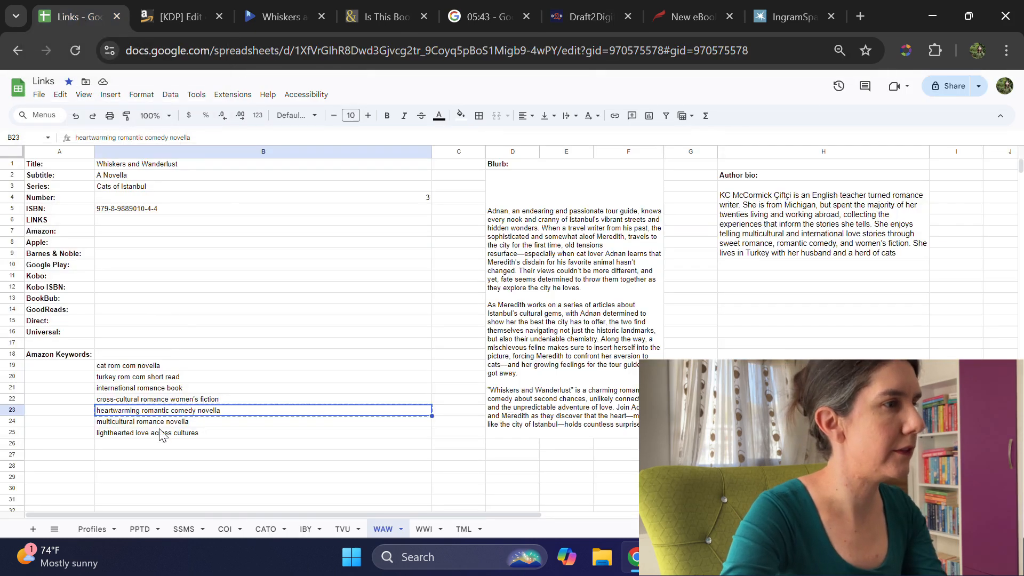
pyautogui.click(160, 422)
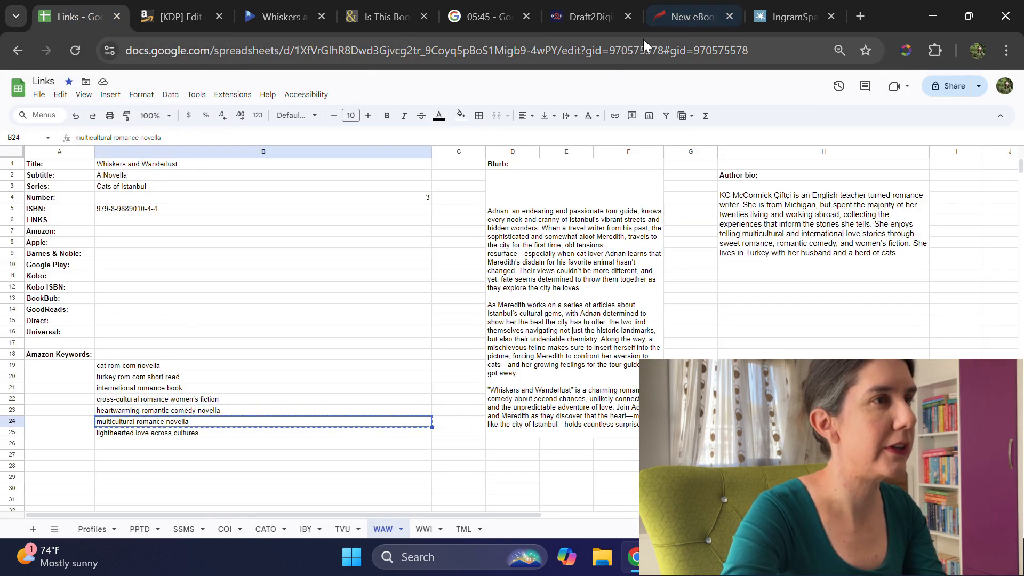
pyautogui.click(617, 22)
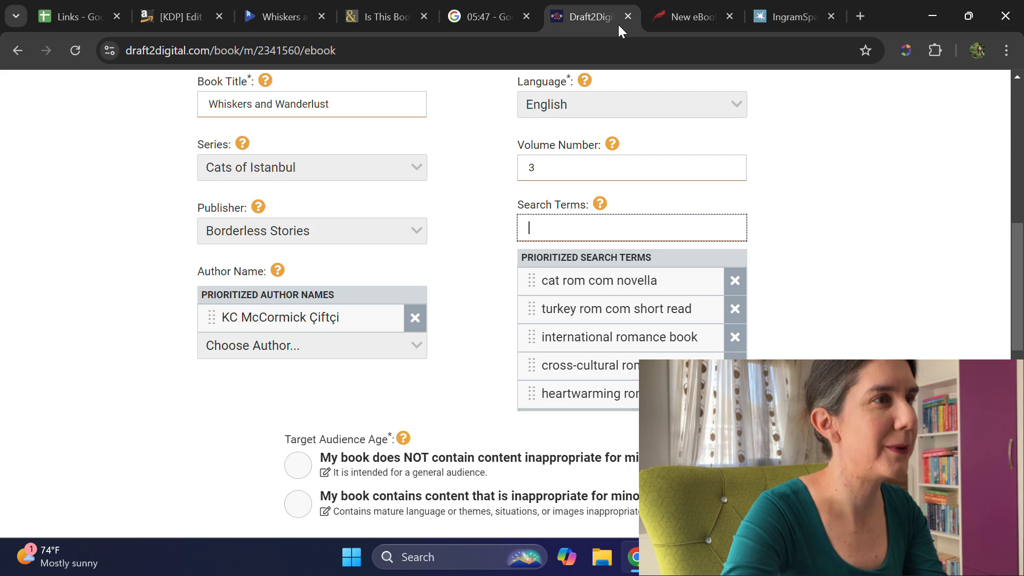
pyautogui.click(592, 218)
pyautogui.hotkey('ctrl', 'v')
pyautogui.press('Return')
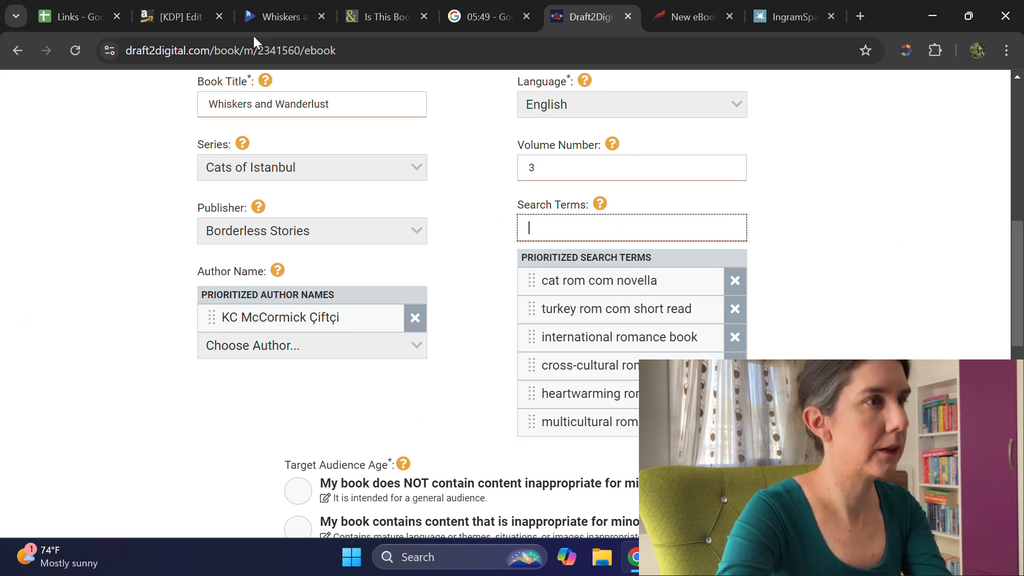
# Step: Copy "lighthearted love across cultures" from the Links spreadsheet and add it as a Draft2Digital search term
pyautogui.click(49, 13)
pyautogui.click(185, 435)
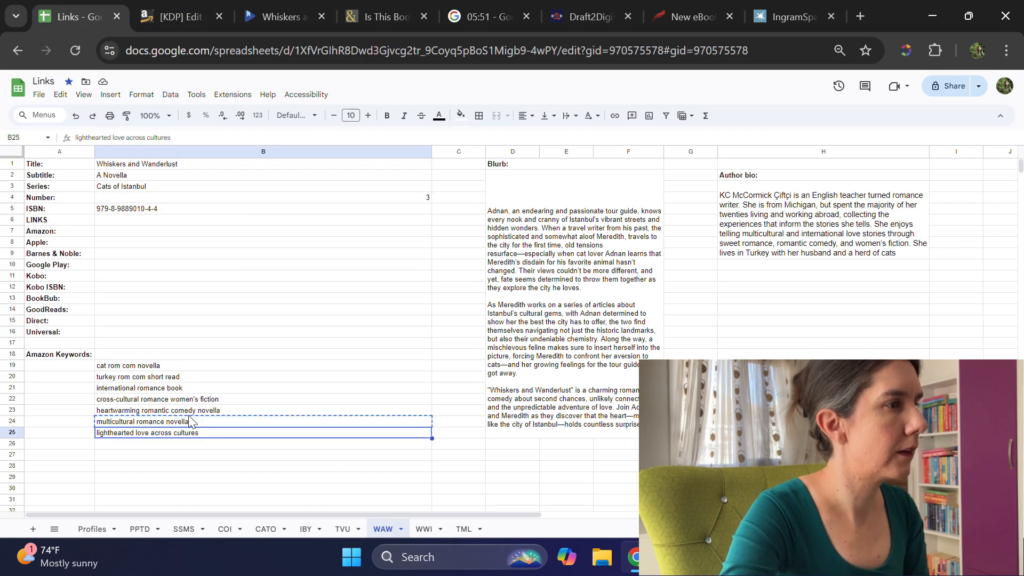
pyautogui.hotkey('ctrl', 'c')
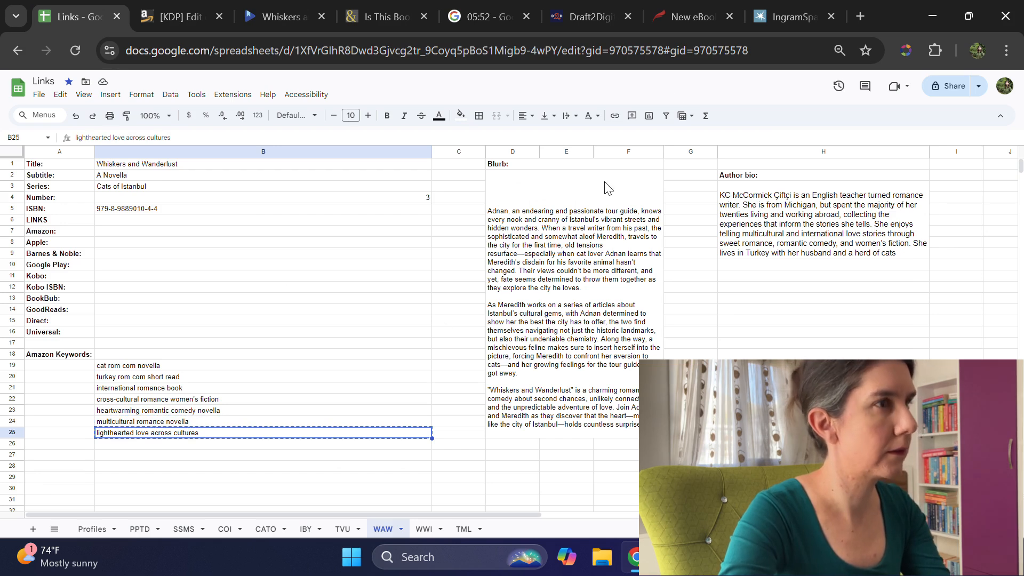
pyautogui.click(620, 25)
pyautogui.hotkey('ctrl', 'v')
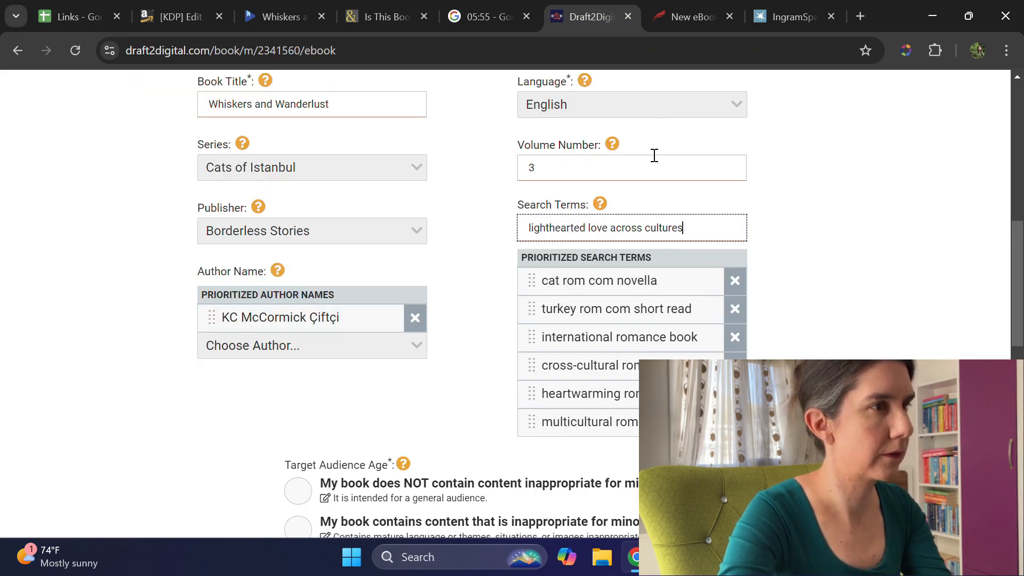
pyautogui.press('Return')
# Step: Set the target audience age to a book that does not contain content inappropriate for minors
pyautogui.scroll(-2, 735, 198)
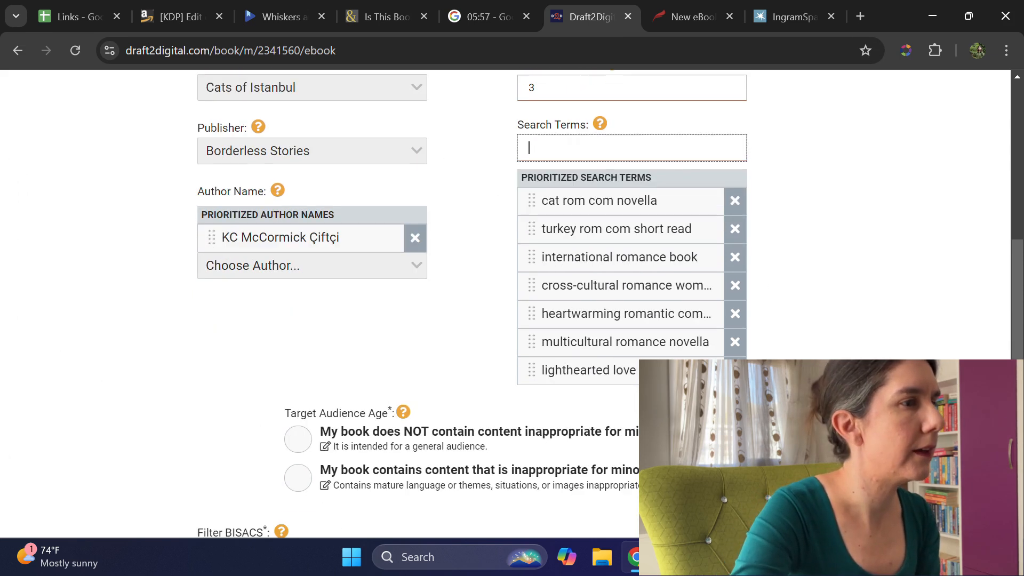
pyautogui.scroll(-2, 326, 457)
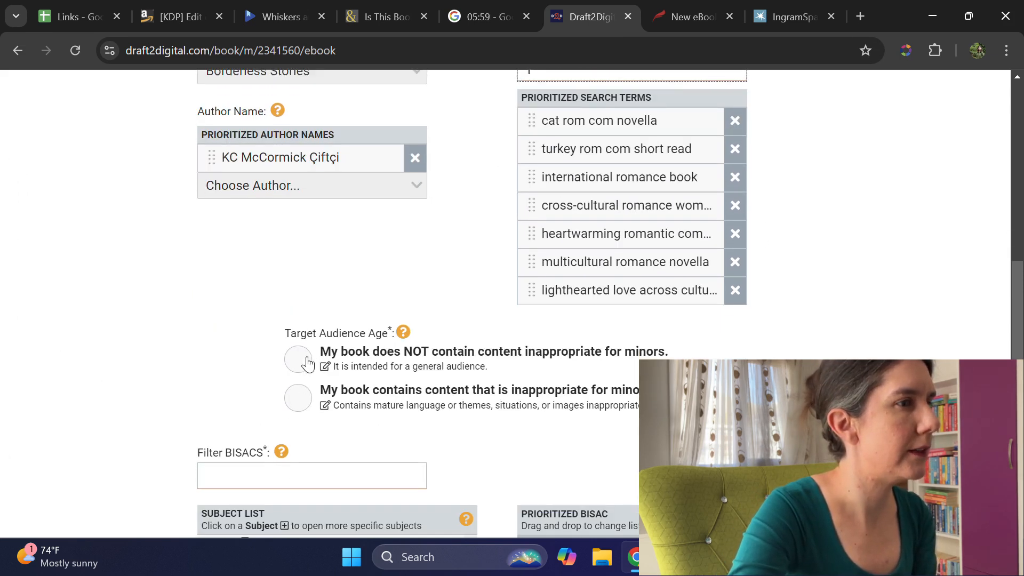
pyautogui.click(300, 359)
# Step: Filter the BISAC subjects by "romantic" and add Fiction / Romance / Romantic Comedy to the prioritized list
pyautogui.scroll(-6, 742, 320)
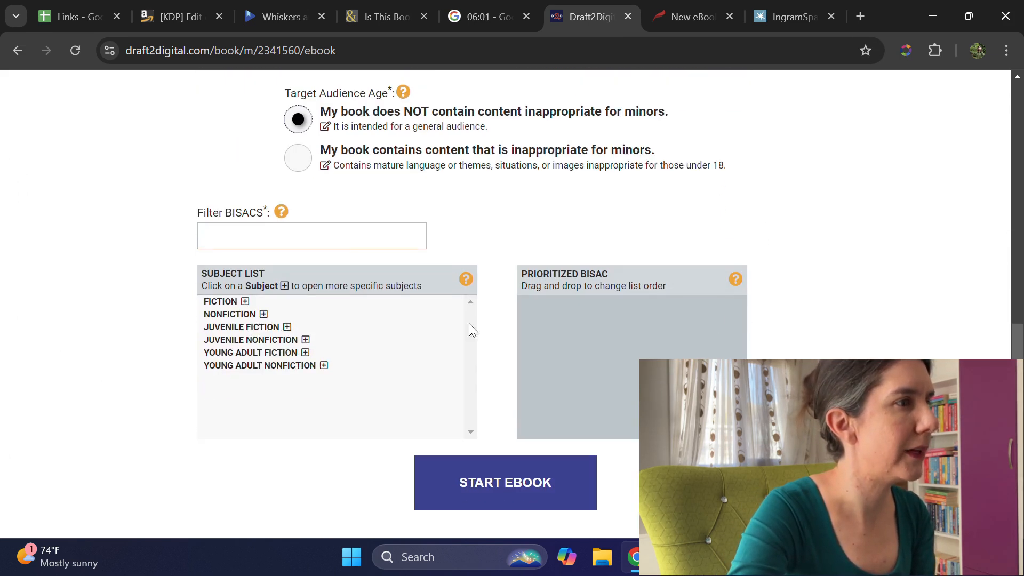
pyautogui.click(350, 235)
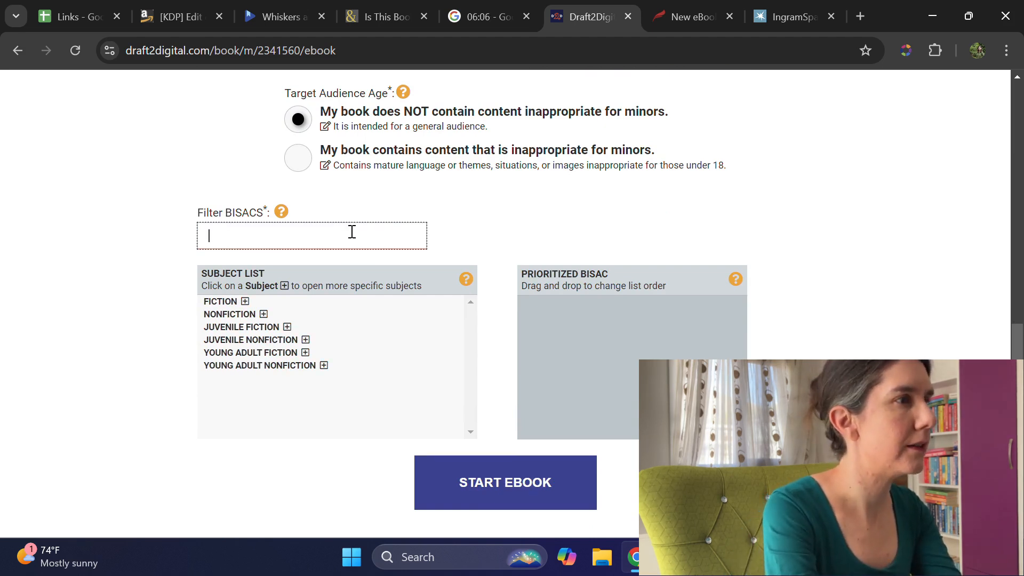
pyautogui.write('romantic')
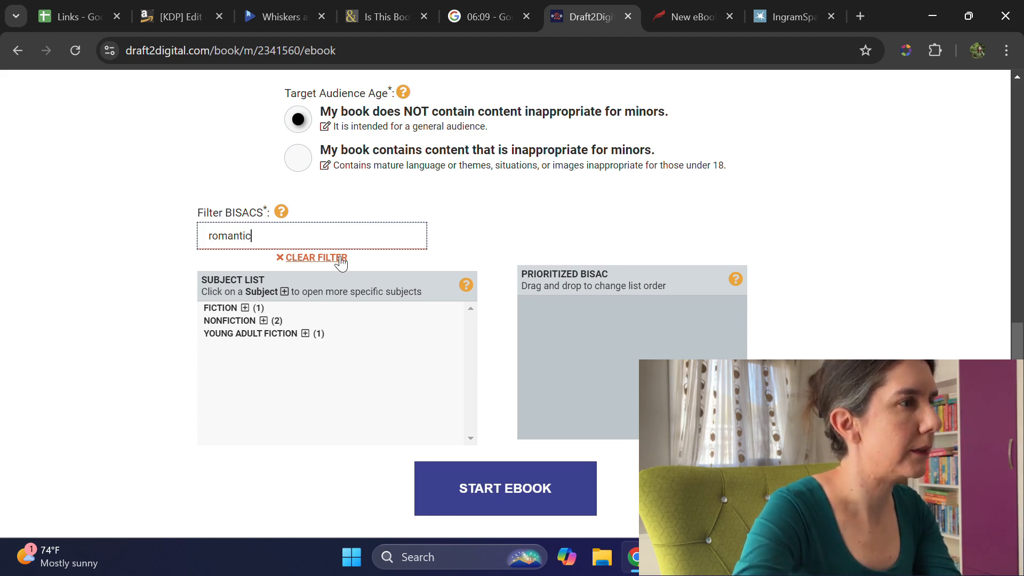
pyautogui.click(244, 308)
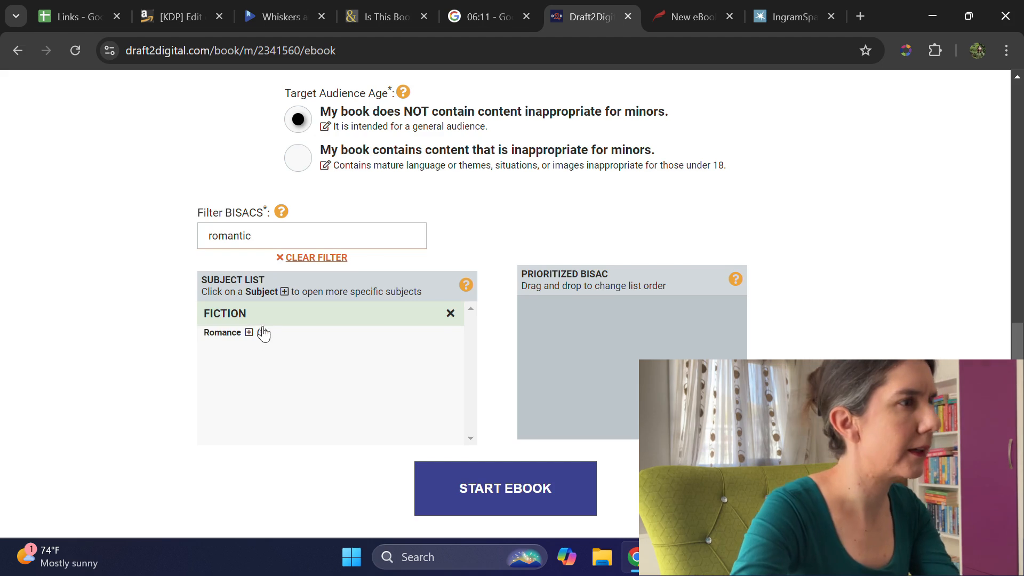
pyautogui.click(249, 333)
pyautogui.click(256, 363)
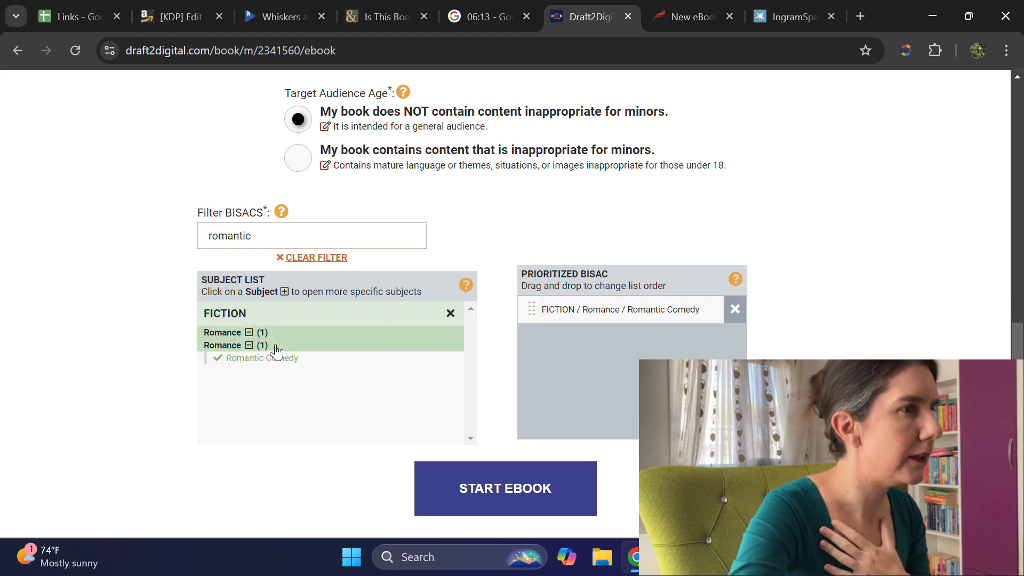
# Step: Filter the BISAC subjects by "multicu" and add Fiction / Romance / Multicultural & Interracial to the prioritized list
pyautogui.doubleClick(239, 235)
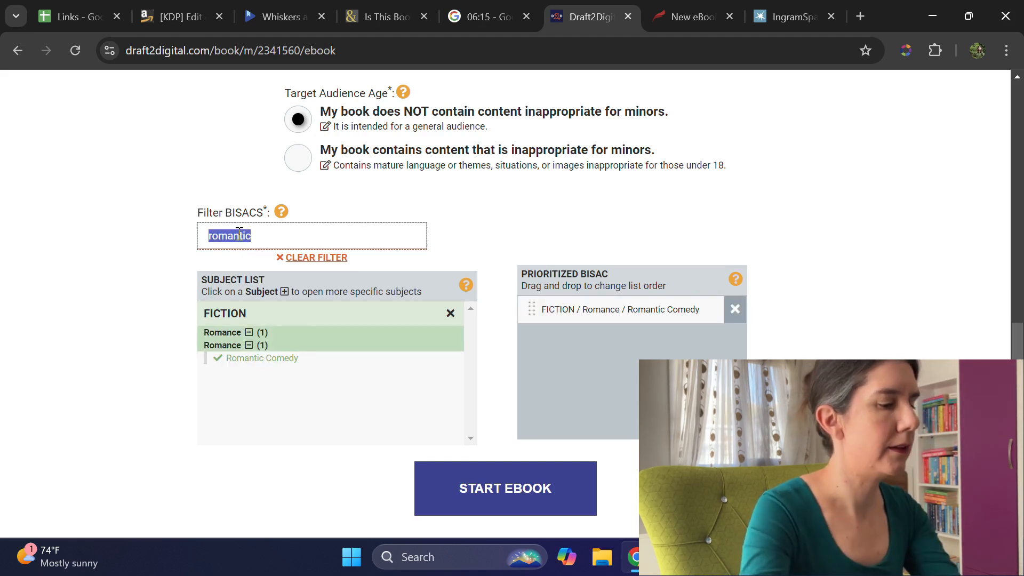
pyautogui.write('multic')
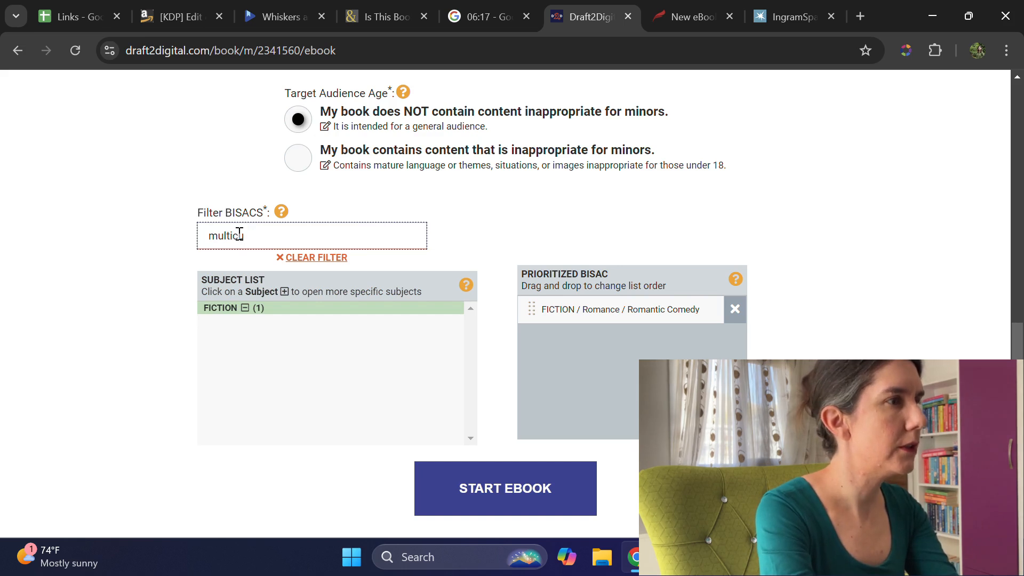
pyautogui.write('u')
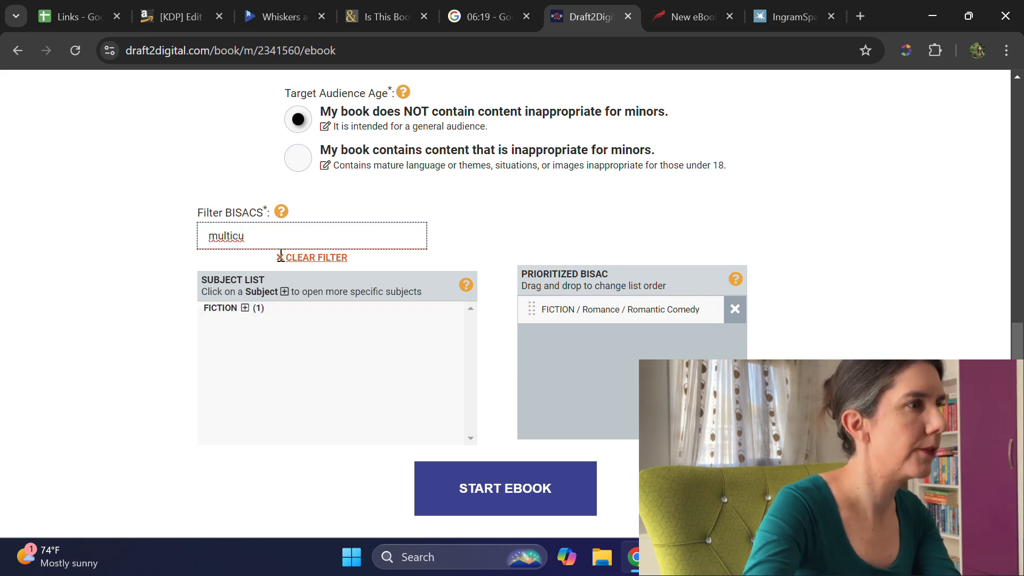
pyautogui.click(244, 308)
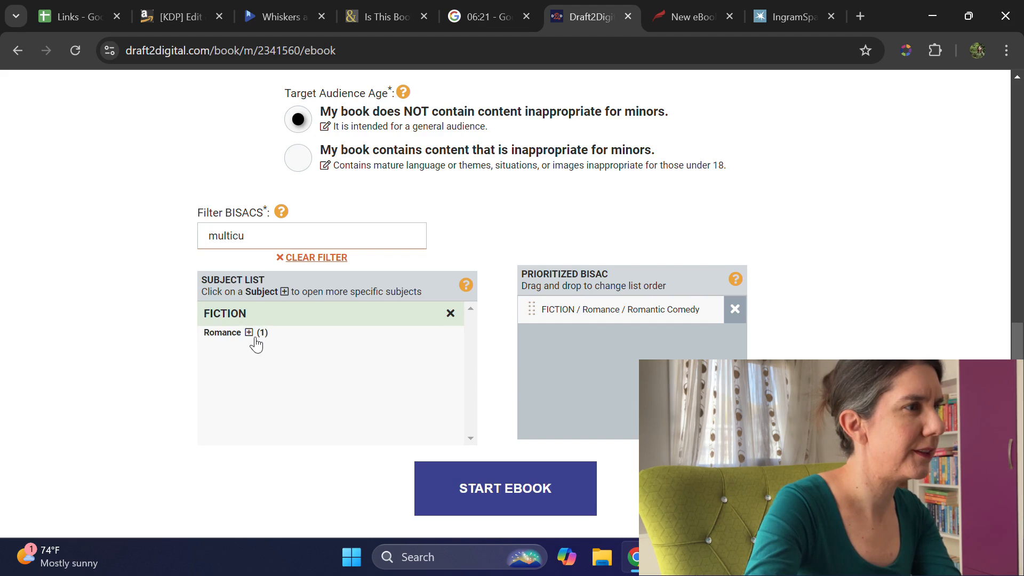
pyautogui.click(249, 333)
pyautogui.click(289, 358)
# Step: Filter the BISAC subjects by "contemporary", add Fiction / Romance / Contemporary, and submit the details to start the ebook
pyautogui.doubleClick(258, 233)
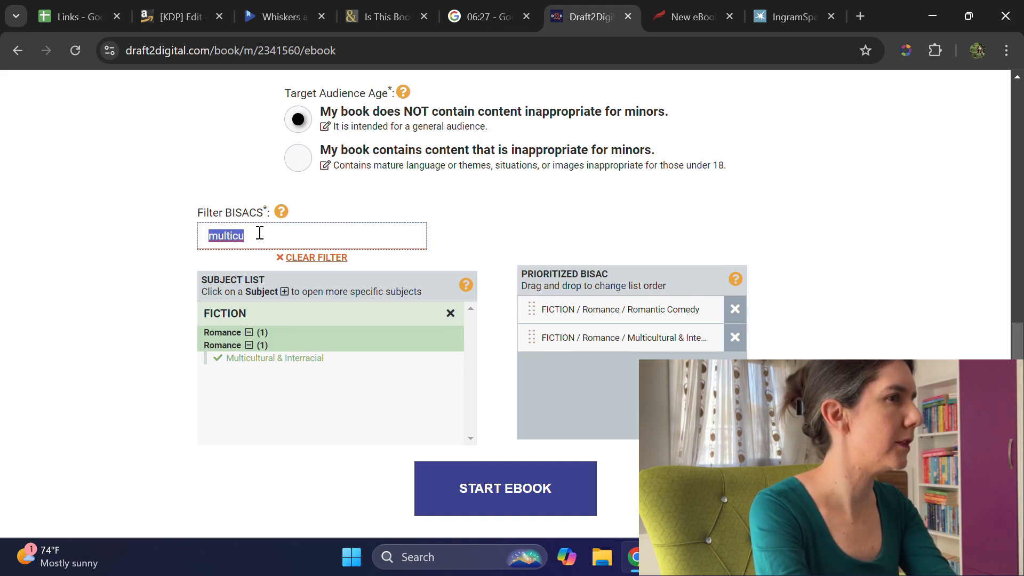
pyautogui.write('contemporary')
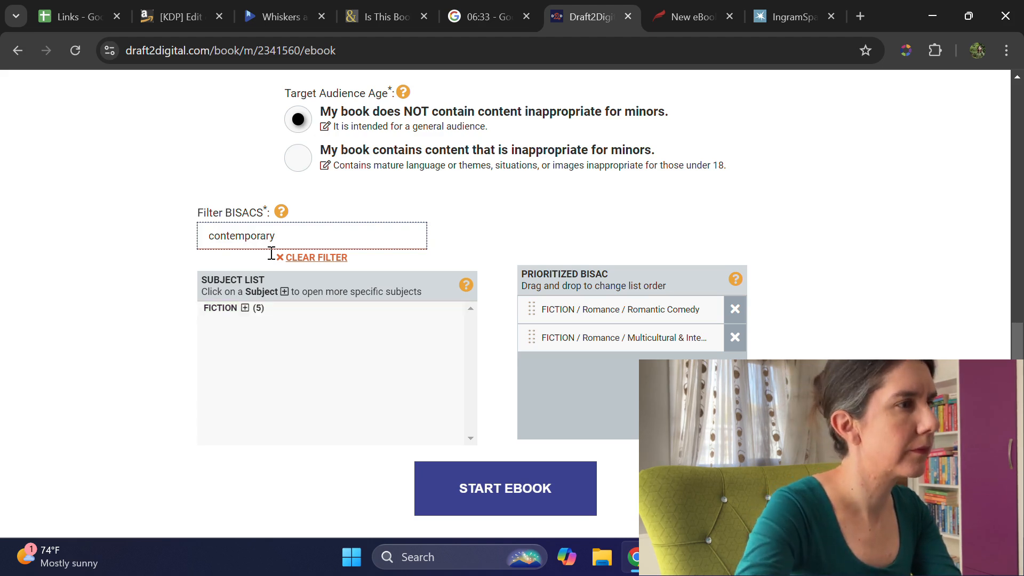
pyautogui.click(246, 309)
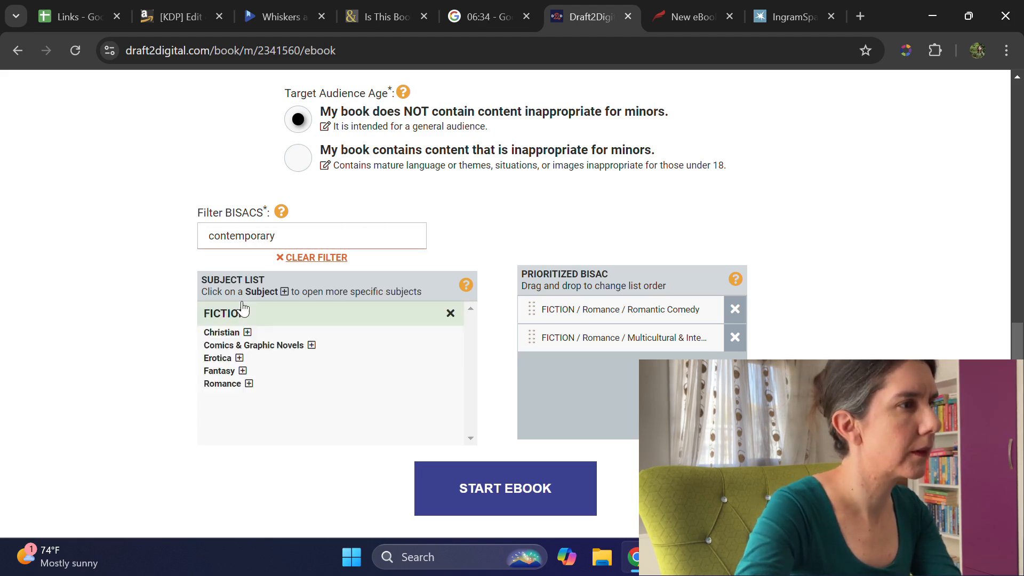
pyautogui.click(248, 385)
pyautogui.click(263, 397)
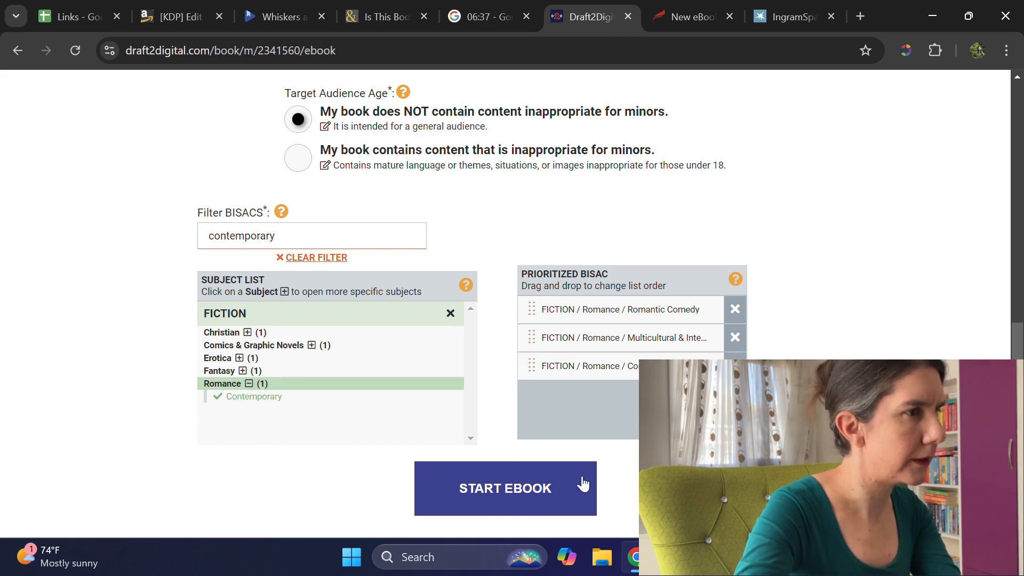
pyautogui.click(549, 492)
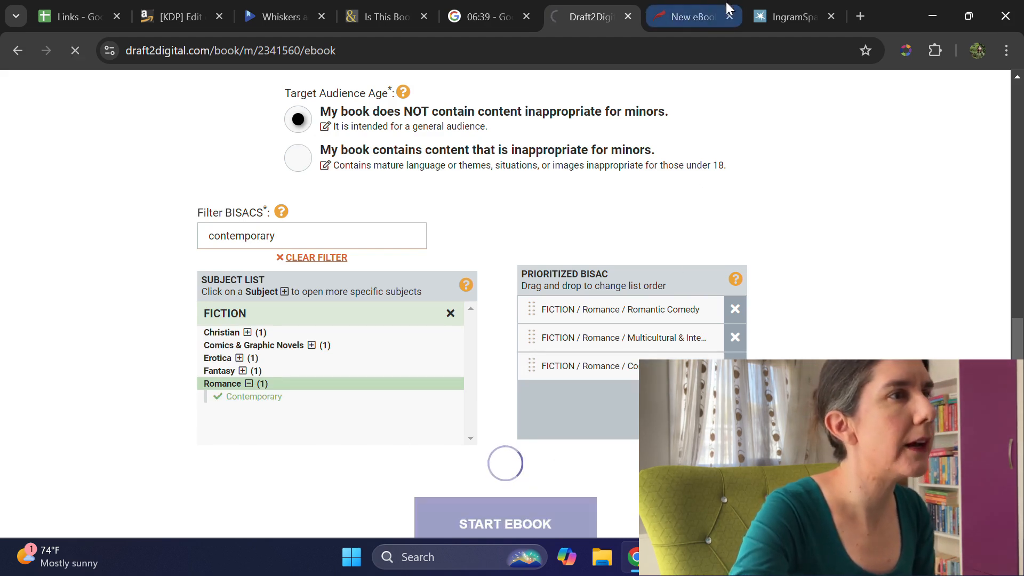
pyautogui.click(692, 12)
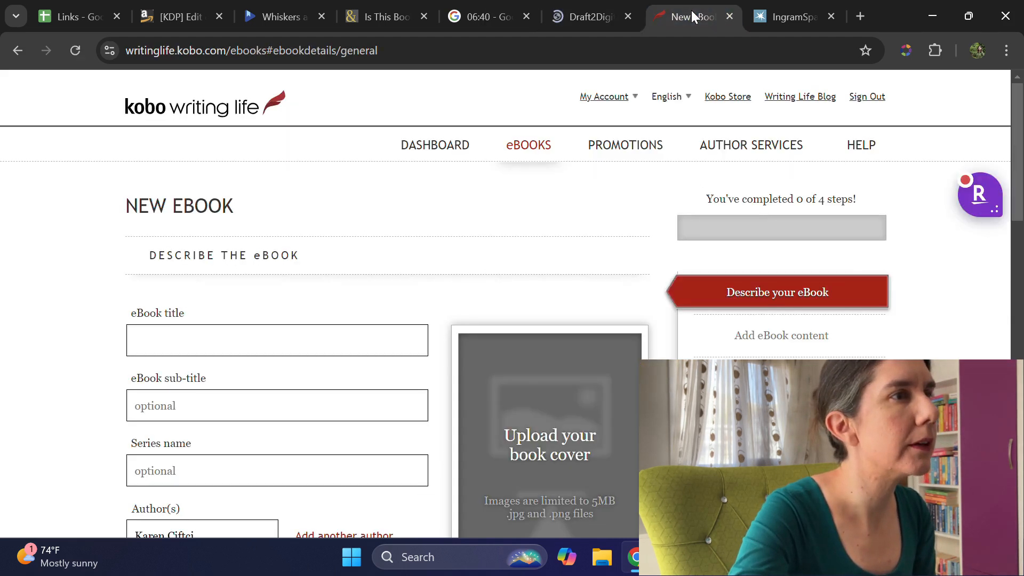
pyautogui.click(169, 329)
pyautogui.write('lighthearted love across cultures')
pyautogui.tripleClick(265, 339)
pyautogui.press('BackSpace')
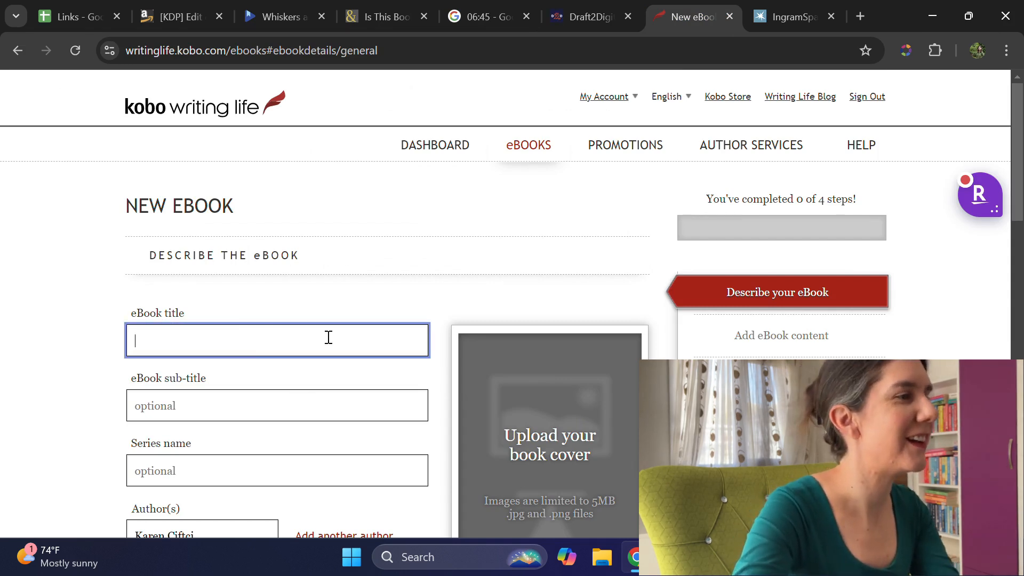
# Step: Copy the title "Whiskers and Wanderlust" from the Links spreadsheet into the eBook title of the new Kobo Writing Life ebook
pyautogui.click(76, 16)
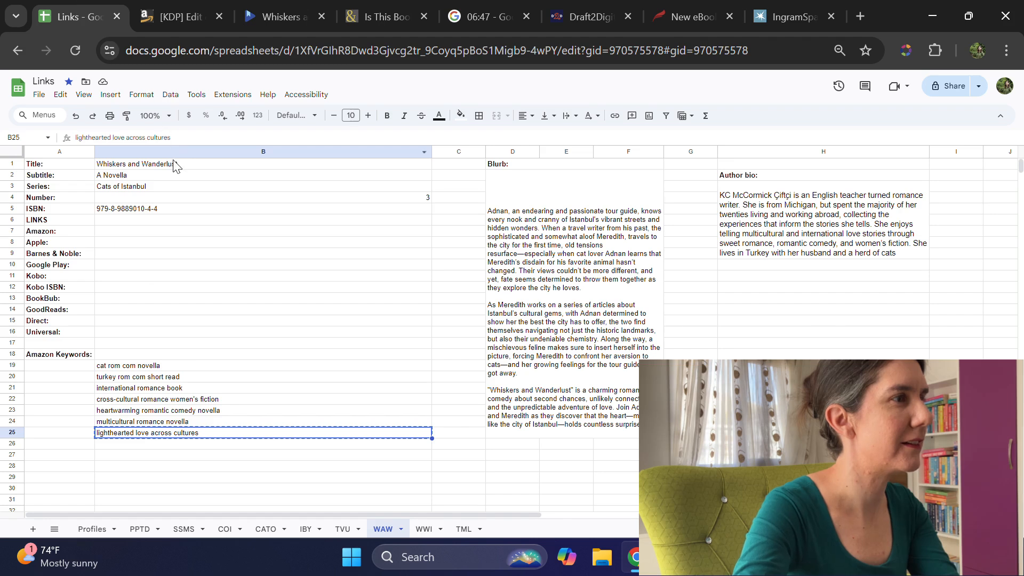
pyautogui.click(176, 167)
pyautogui.hotkey('ctrl', 'c')
pyautogui.click(687, 17)
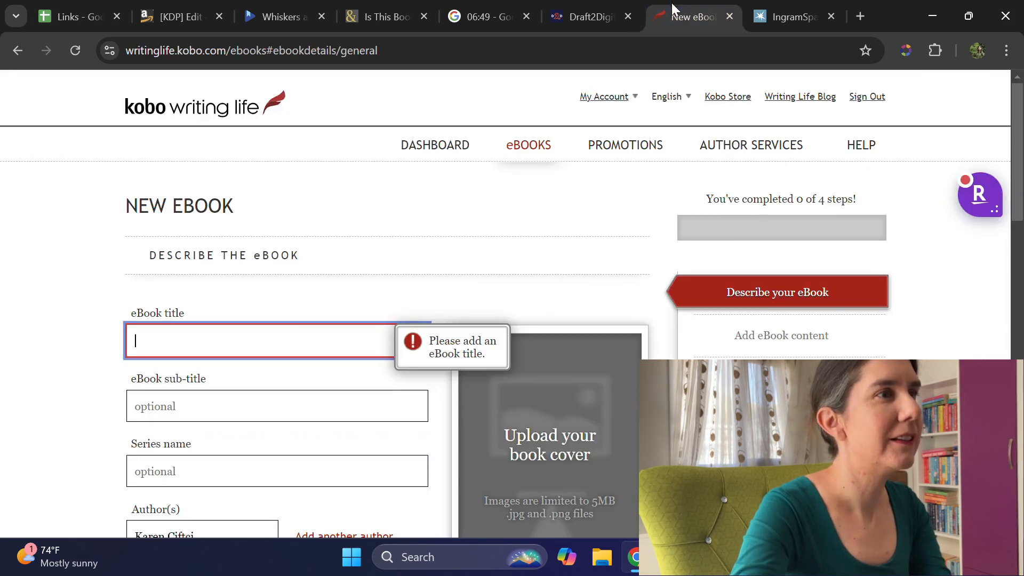
pyautogui.hotkey('ctrl', 'v')
pyautogui.scroll(-1, 298, 363)
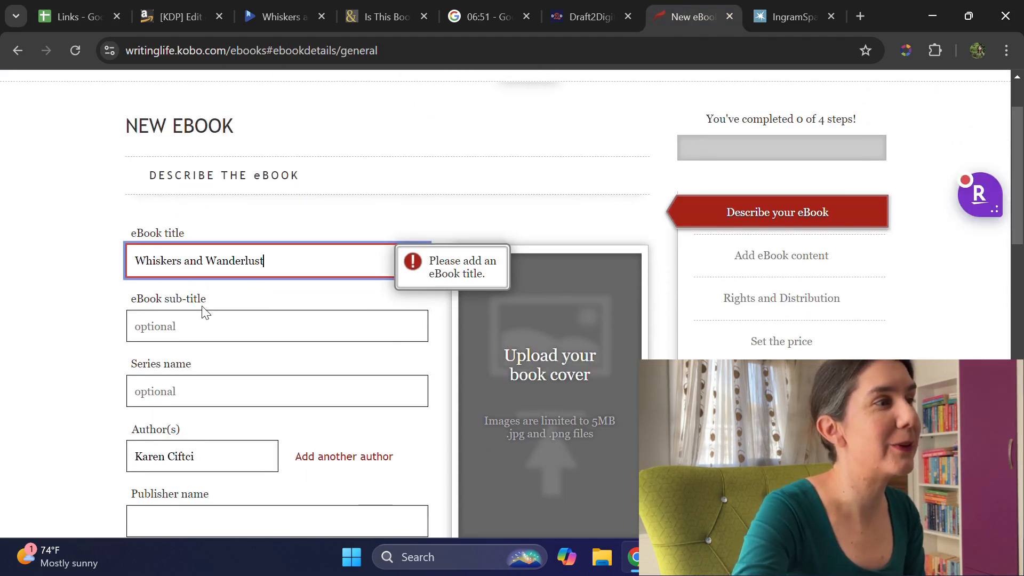
# Step: Set the ebook sub-title to "A Novella" and the series name to "Cats of Istanbul"
pyautogui.click(210, 320)
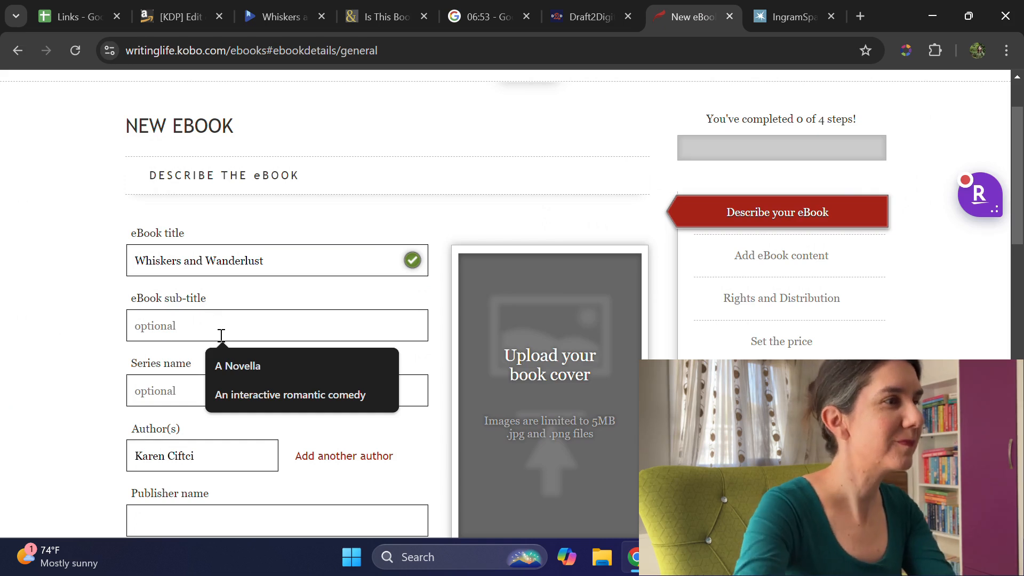
pyautogui.click(234, 366)
pyautogui.click(165, 395)
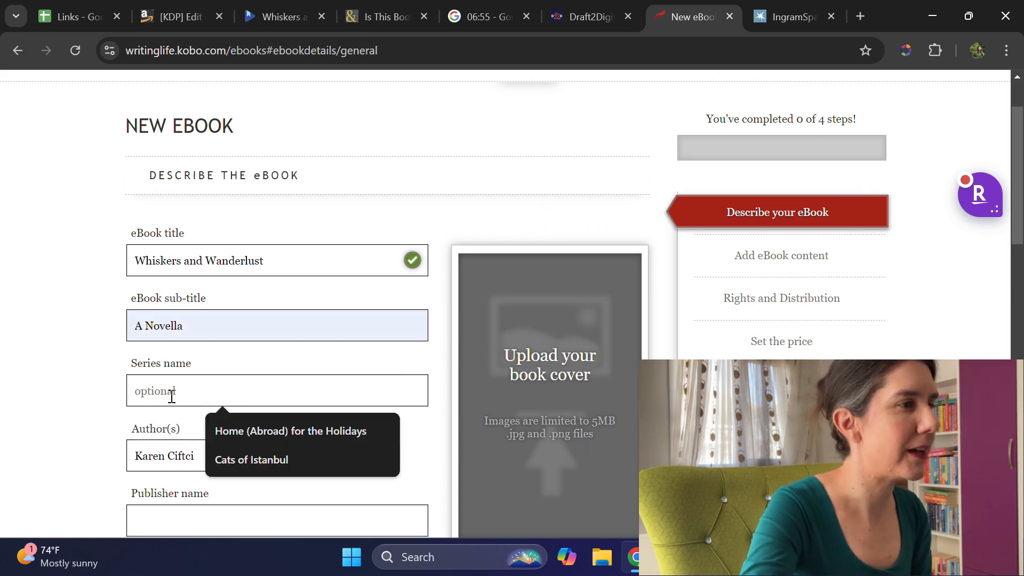
pyautogui.click(237, 460)
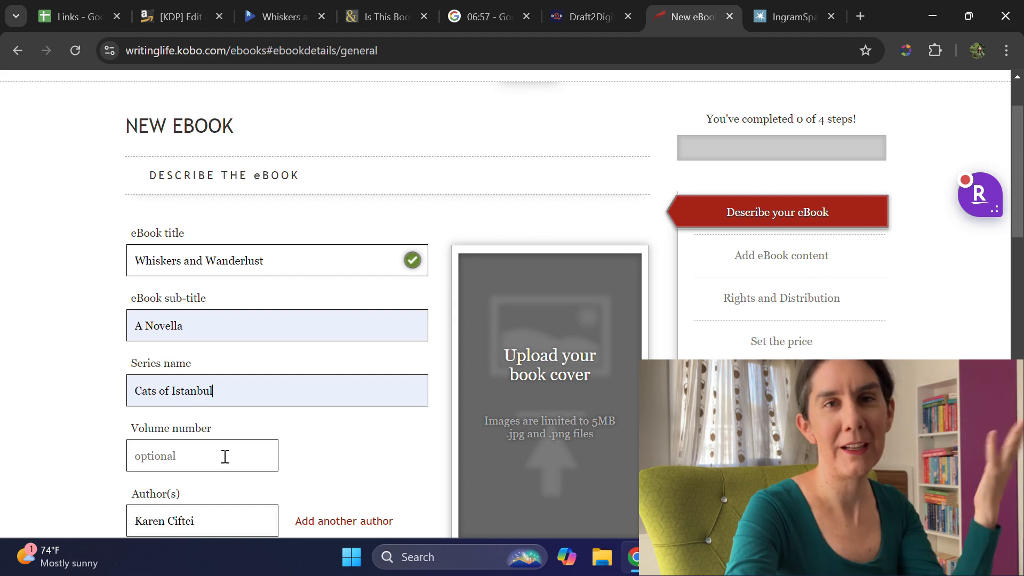
# Step: Set the book's volume number in the series to 3
pyautogui.scroll(-1, 264, 408)
pyautogui.scroll(-1, 264, 408)
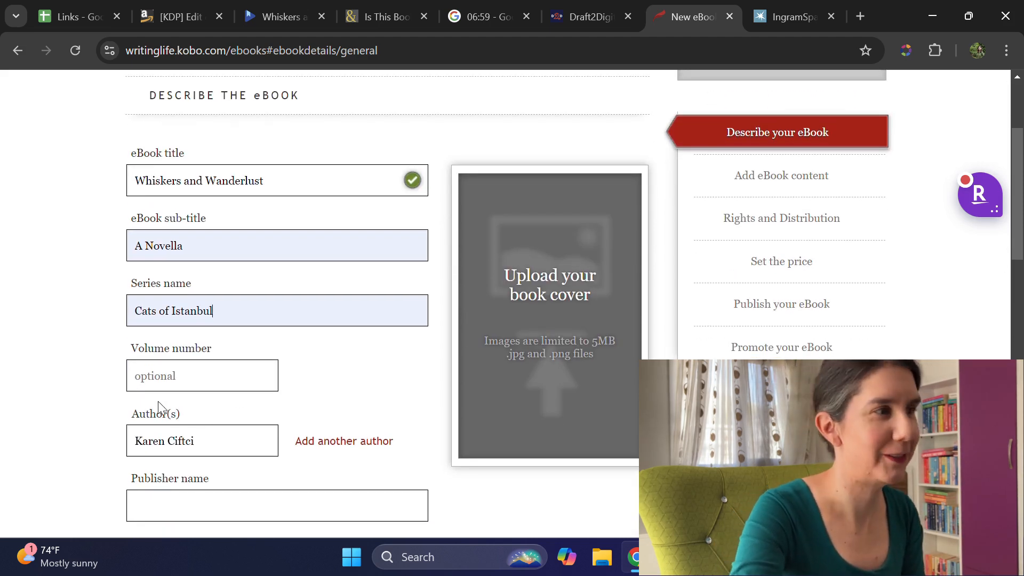
pyautogui.click(166, 378)
pyautogui.write('3')
# Step: Replace the prefilled author with the author's full pen name, including its Turkish characters, and set the publisher name to "Borderless Stories"
pyautogui.click(183, 441)
pyautogui.tripleClick(183, 440)
pyautogui.write('KC')
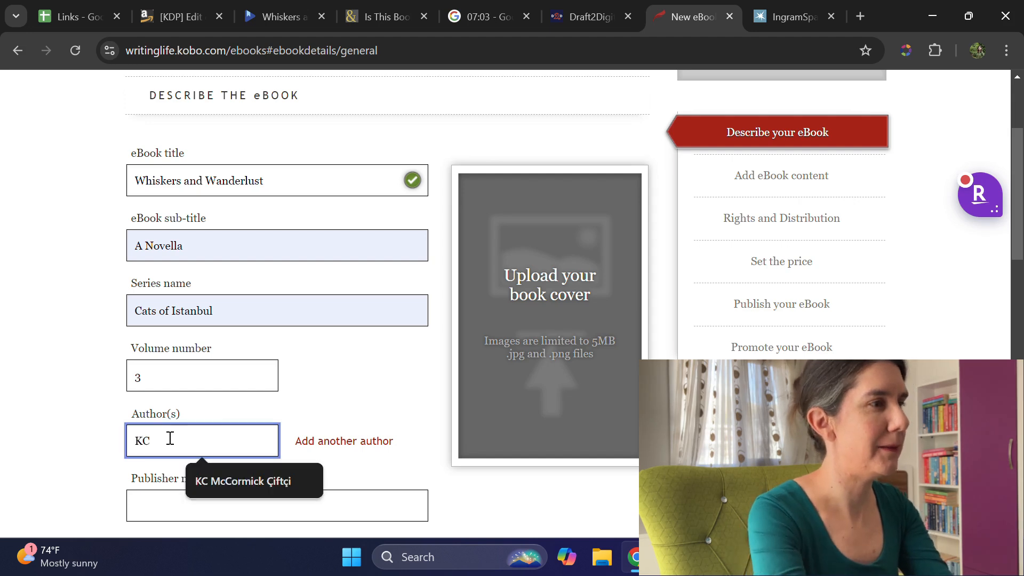
pyautogui.click(302, 482)
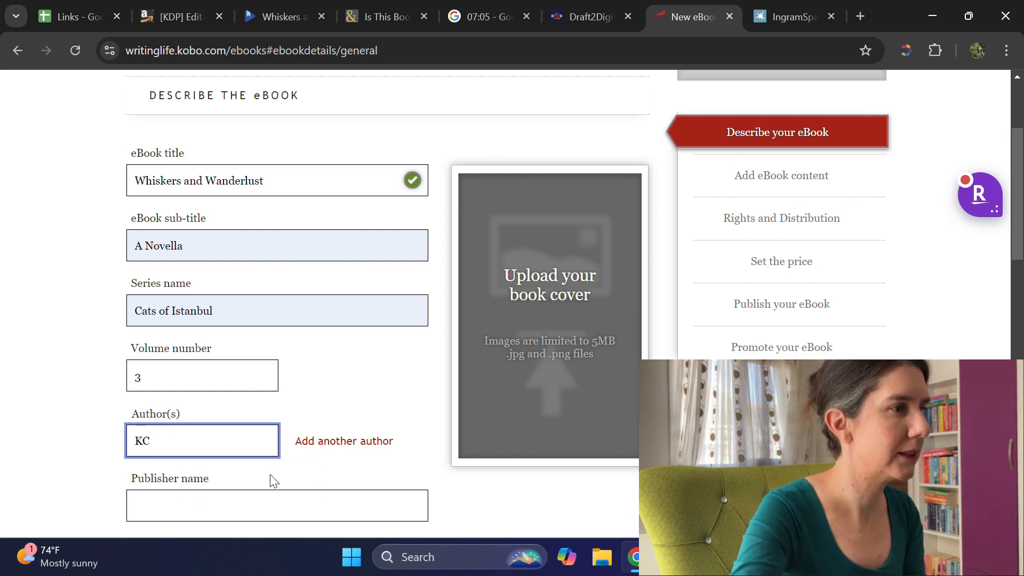
pyautogui.click(216, 440)
pyautogui.write('McCormick')
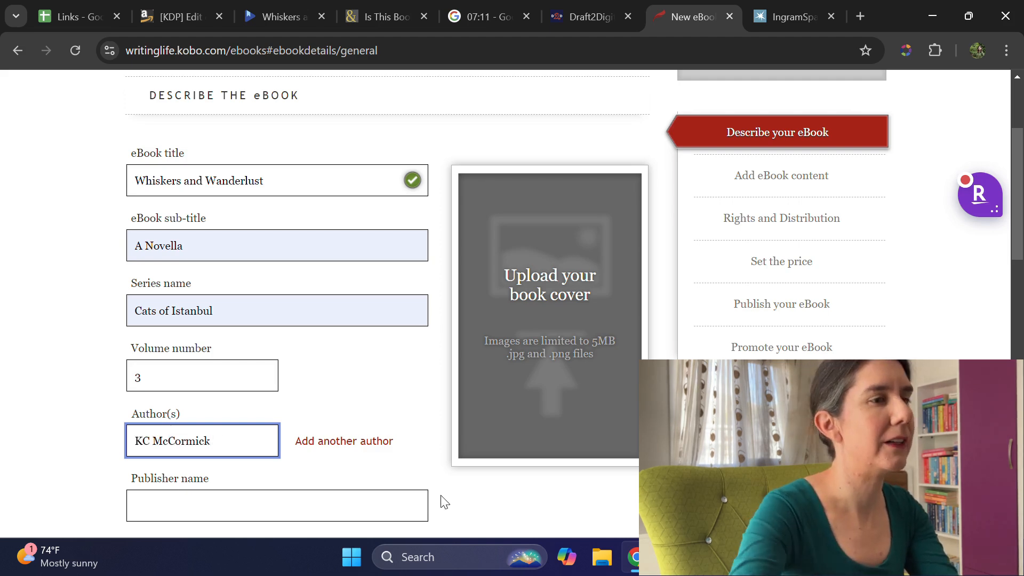
pyautogui.press('super+space')
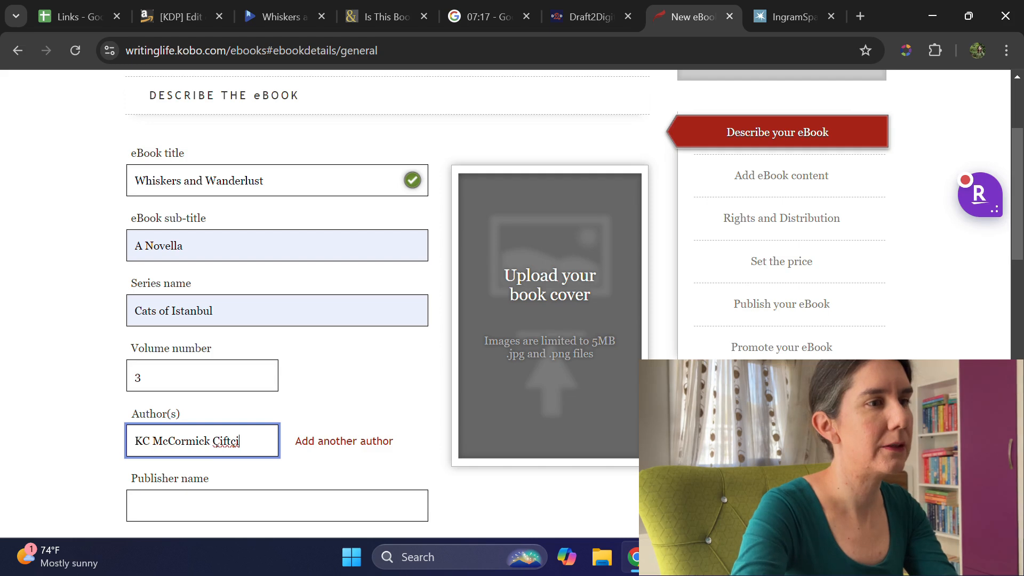
pyautogui.press('super+space')
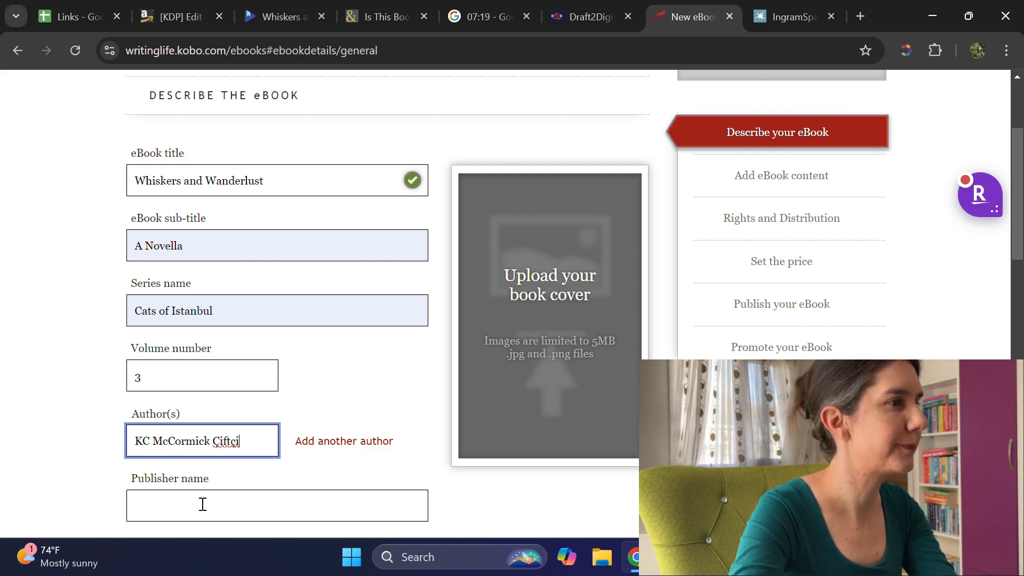
pyautogui.click(202, 504)
pyautogui.click(230, 464)
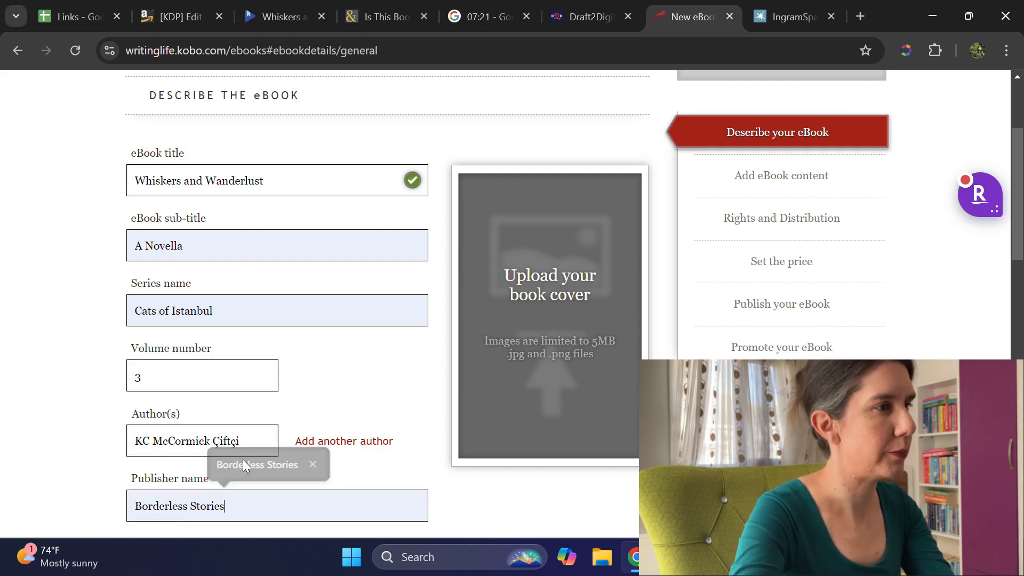
pyautogui.scroll(-3, 75, 450)
pyautogui.scroll(-2, 119, 430)
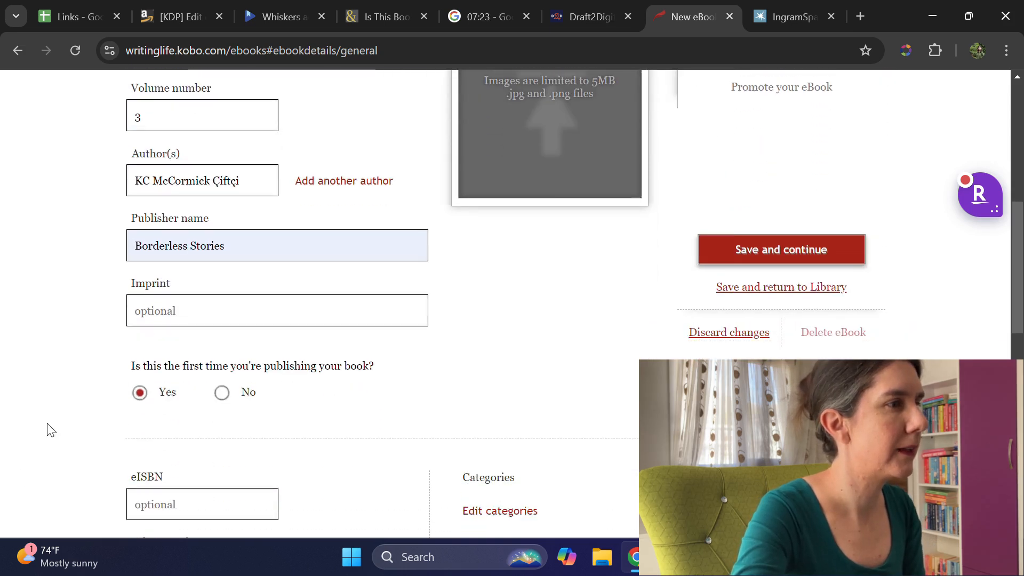
pyautogui.scroll(-4, 247, 347)
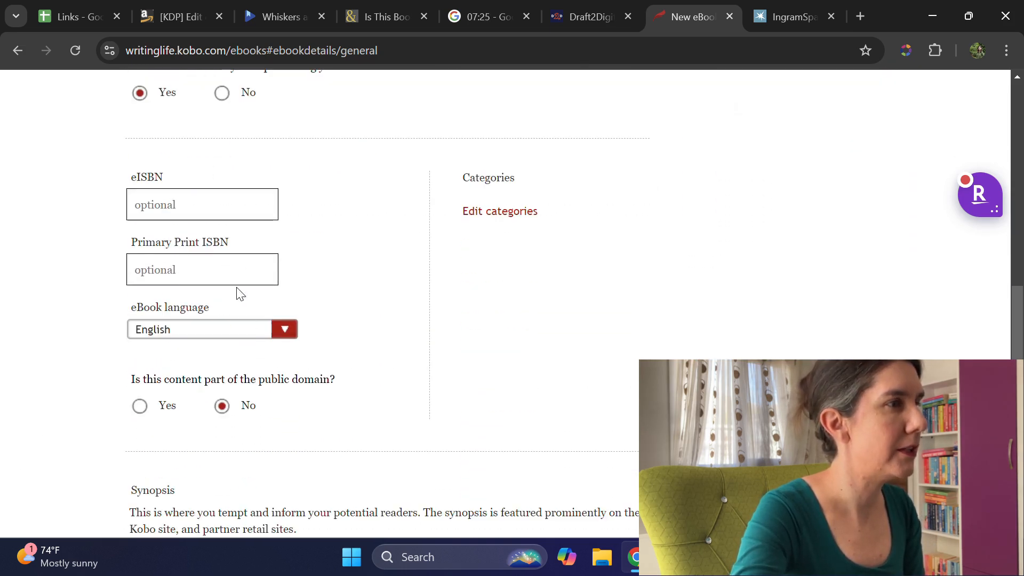
pyautogui.click(78, 16)
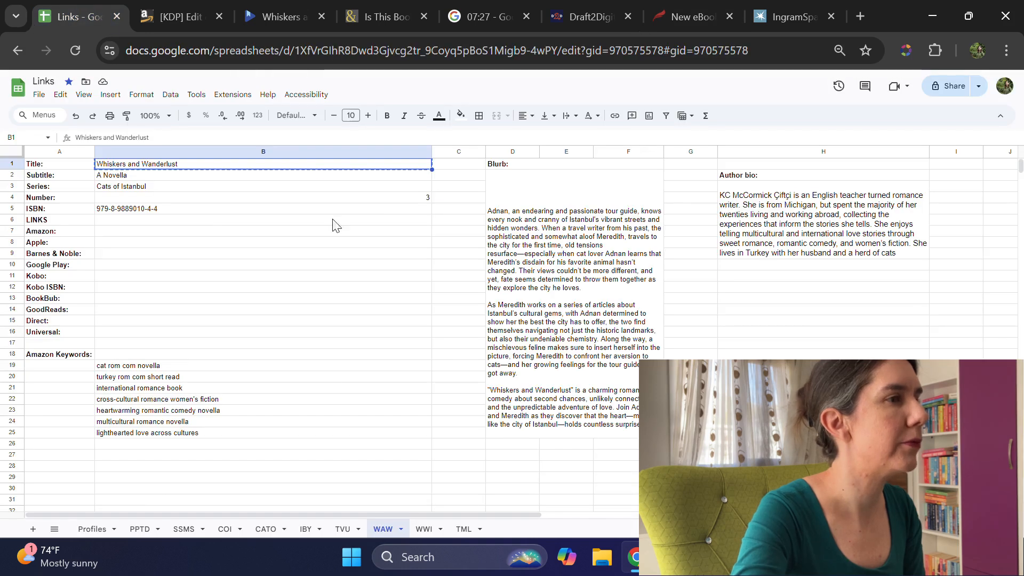
pyautogui.click(138, 210)
pyautogui.hotkey('ctrl', 'c')
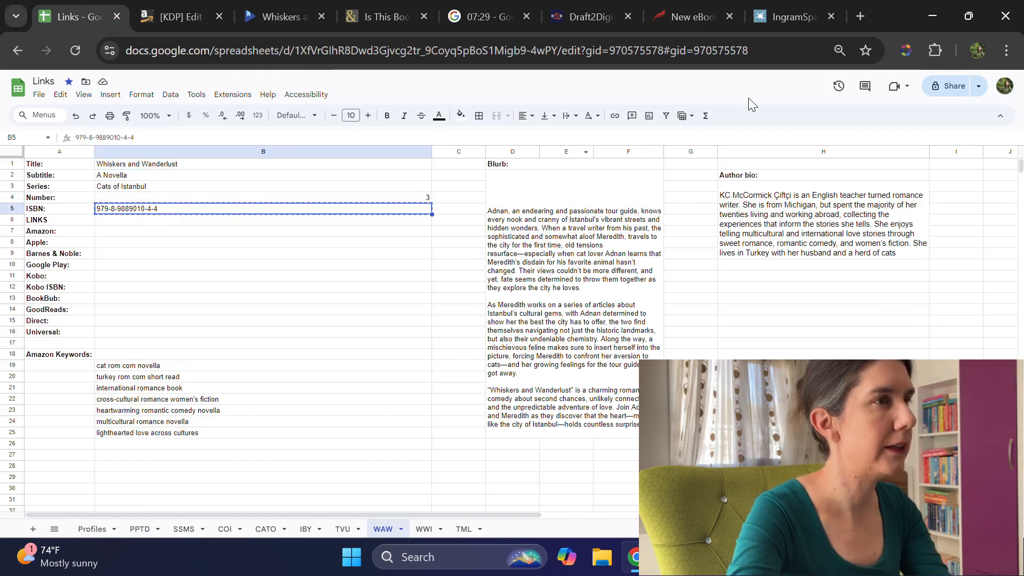
pyautogui.click(664, 17)
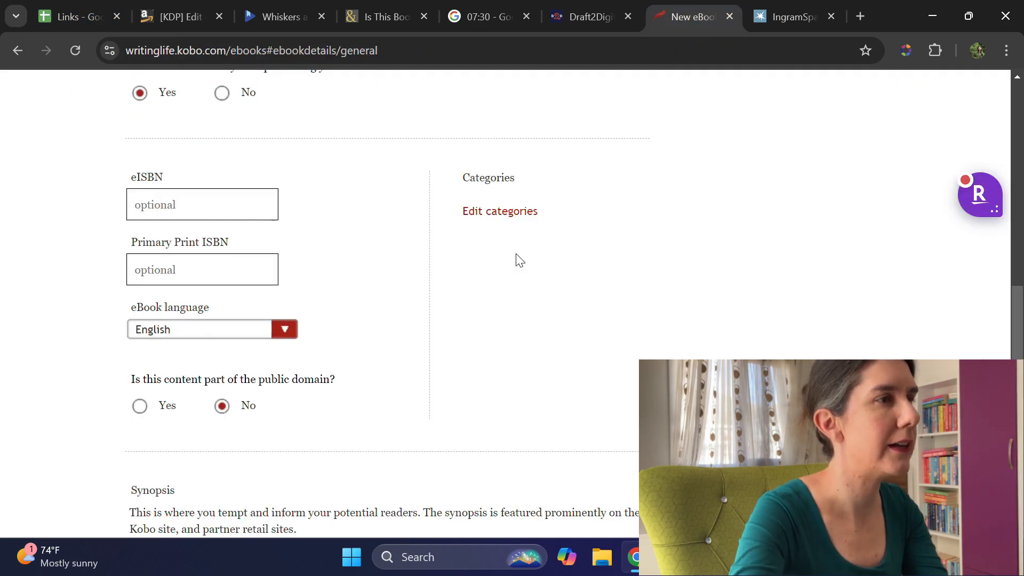
pyautogui.click(193, 275)
pyautogui.hotkey('ctrl', 'v')
pyautogui.click(404, 314)
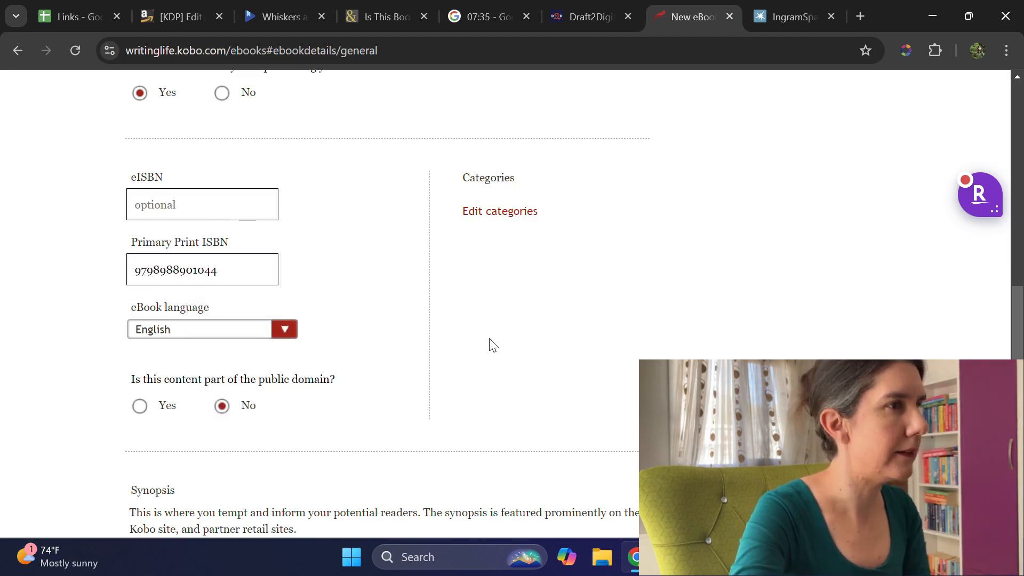
# Step: Open the ebook's category selection and choose Contemporary under Romance as the first category
pyautogui.scroll(-3, 480, 344)
pyautogui.scroll(4, 478, 343)
pyautogui.click(496, 292)
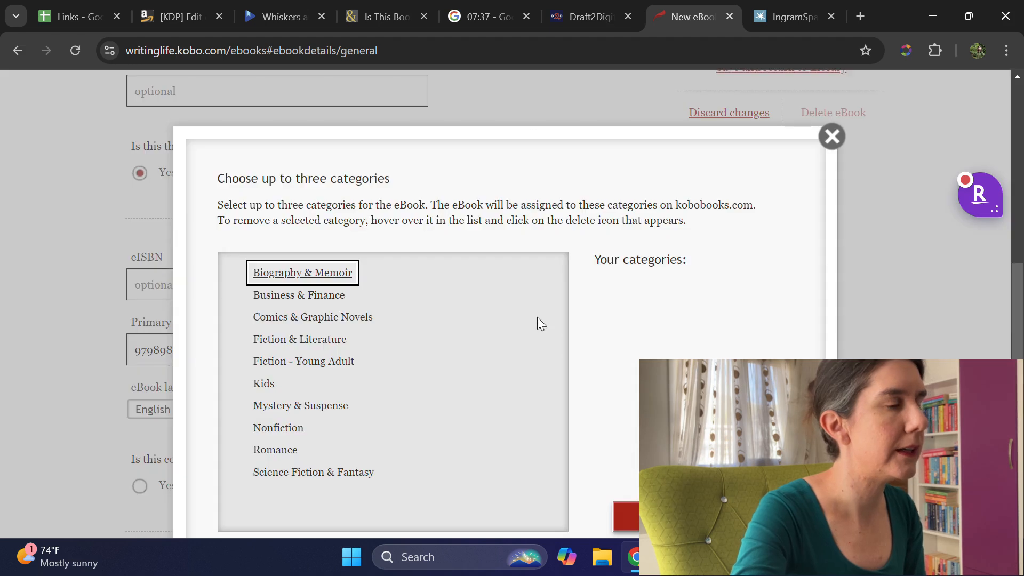
pyautogui.click(278, 450)
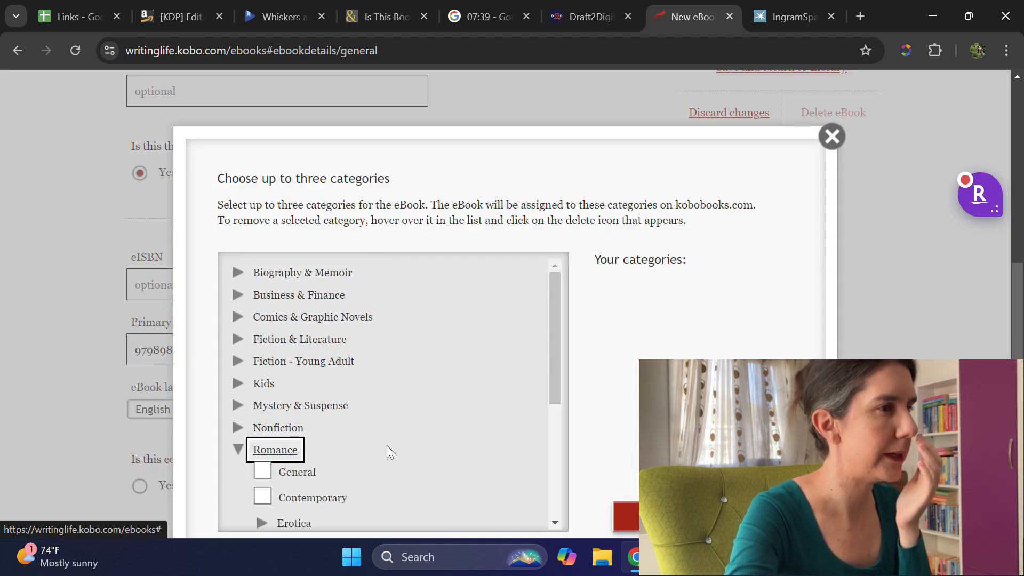
pyautogui.scroll(-3, 388, 448)
pyautogui.scroll(-3, 354, 413)
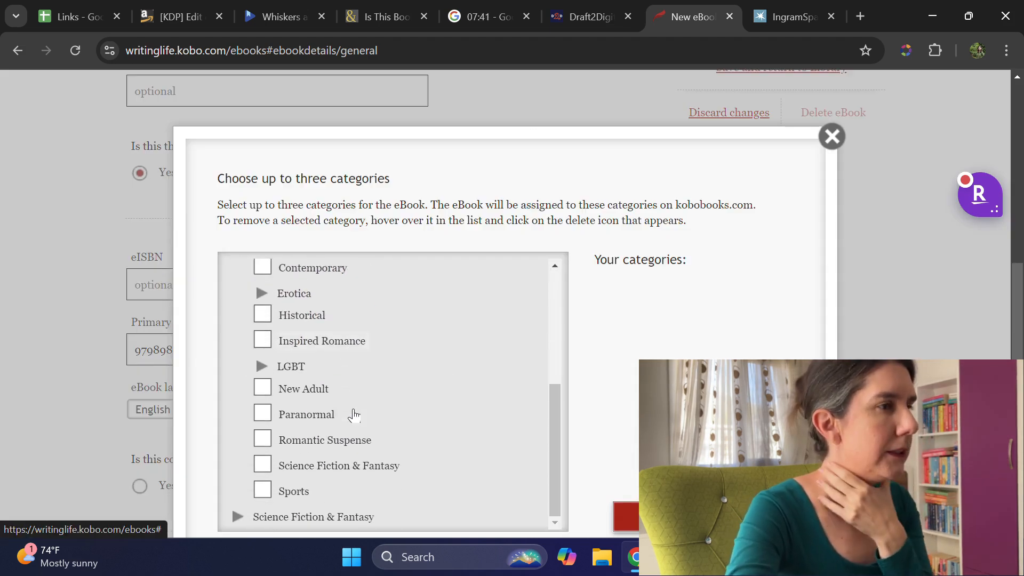
pyautogui.scroll(3, 341, 408)
pyautogui.scroll(3, 334, 409)
pyautogui.click(261, 427)
# Step: Add Contemporary Women under Fiction & Literature as the second category and save the category selection
pyautogui.scroll(-3, 306, 406)
pyautogui.scroll(-2, 306, 406)
pyautogui.scroll(5, 277, 400)
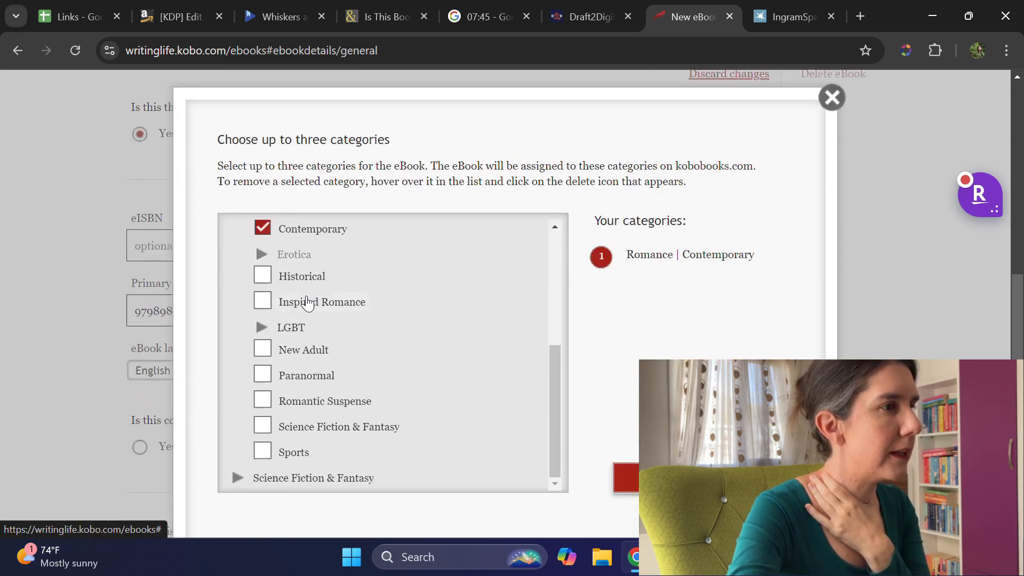
pyautogui.click(237, 381)
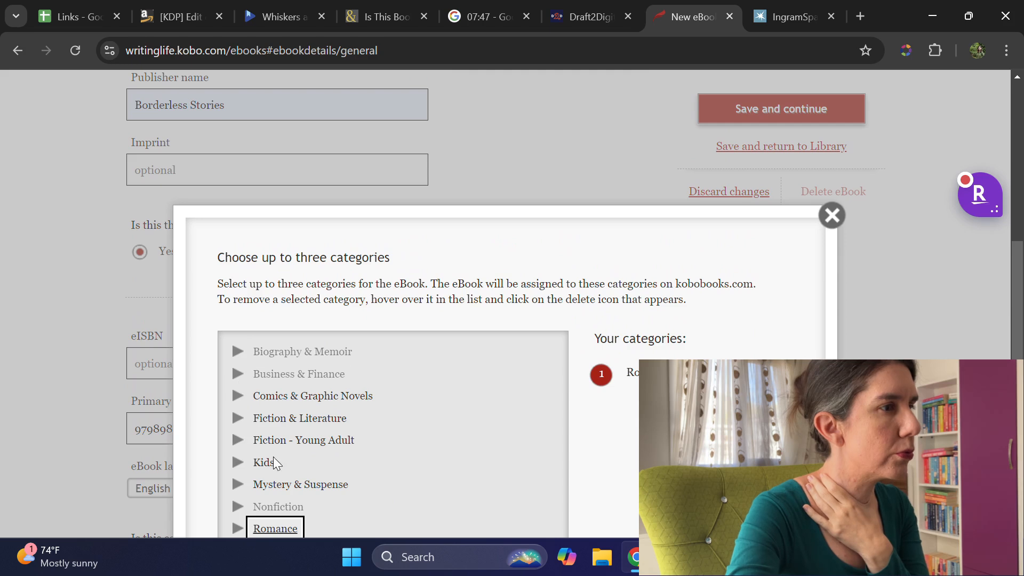
pyautogui.click(238, 418)
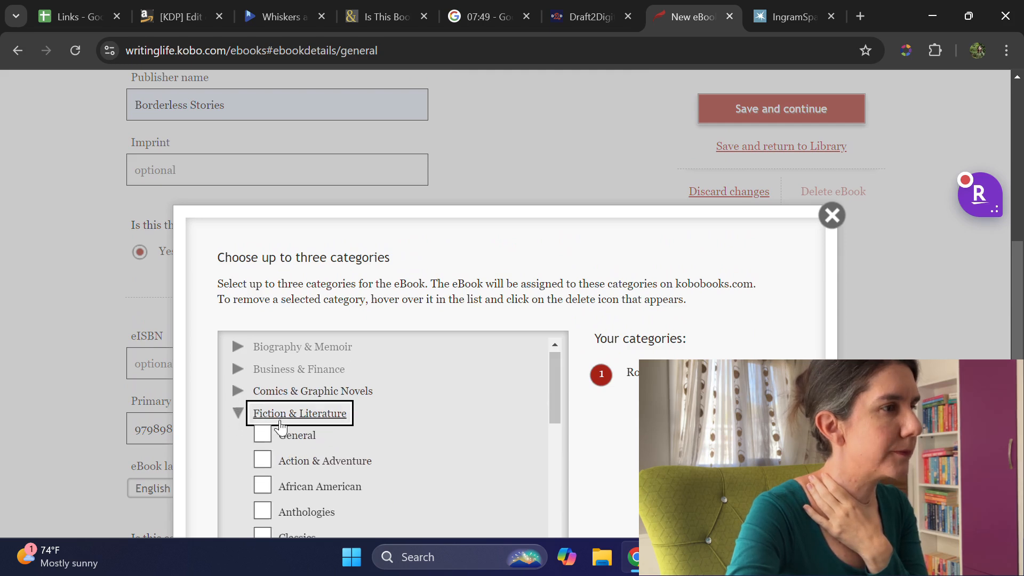
pyautogui.scroll(-5, 415, 411)
pyautogui.click(262, 352)
pyautogui.scroll(-1, 630, 430)
pyautogui.scroll(-1, 539, 432)
pyautogui.scroll(-3, 542, 436)
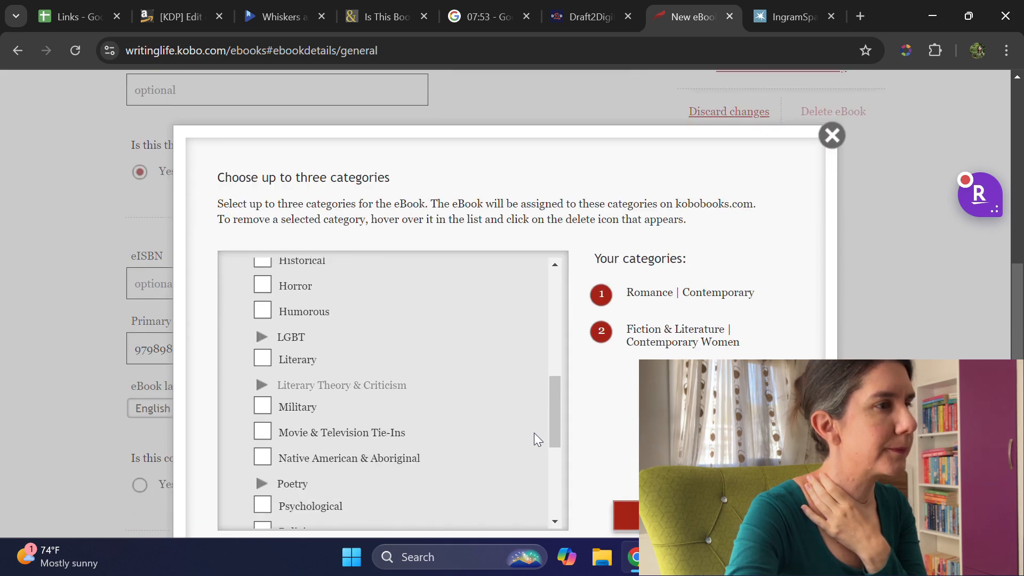
pyautogui.click(678, 515)
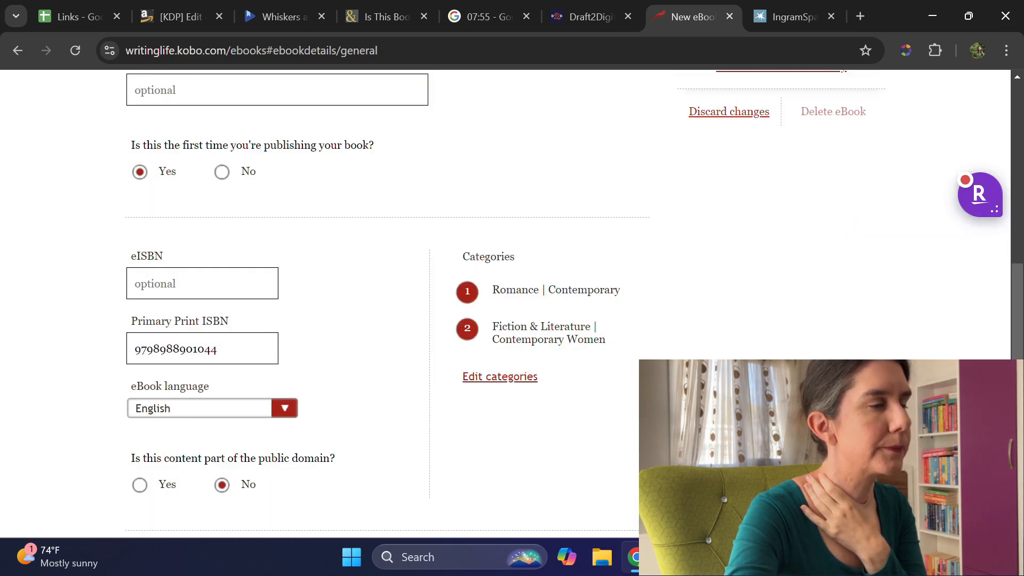
# Step: Copy the full blurb text from the Links spreadsheet and return to the synopsis on the Kobo ebook form
pyautogui.scroll(-7, 423, 425)
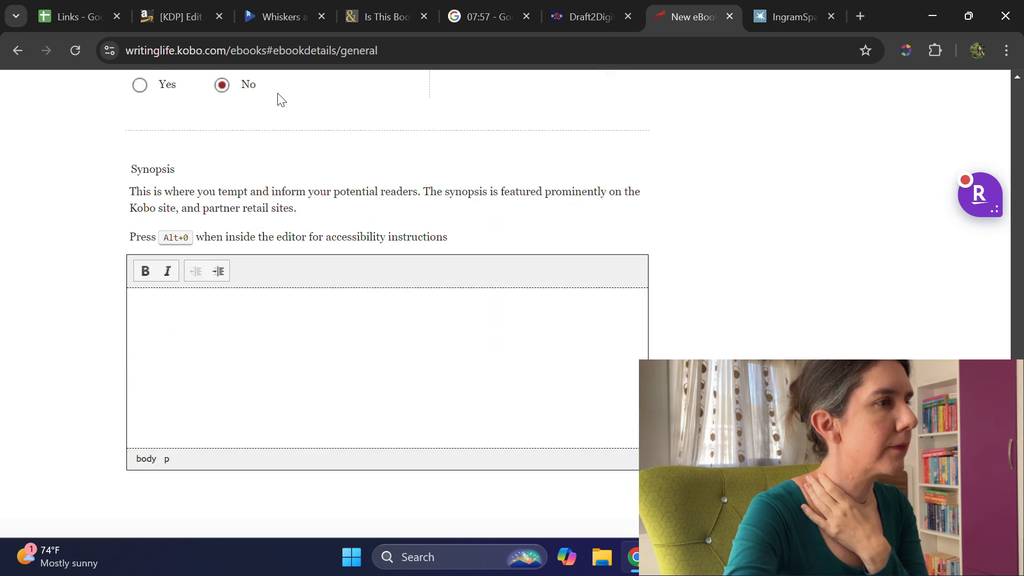
pyautogui.click(73, 13)
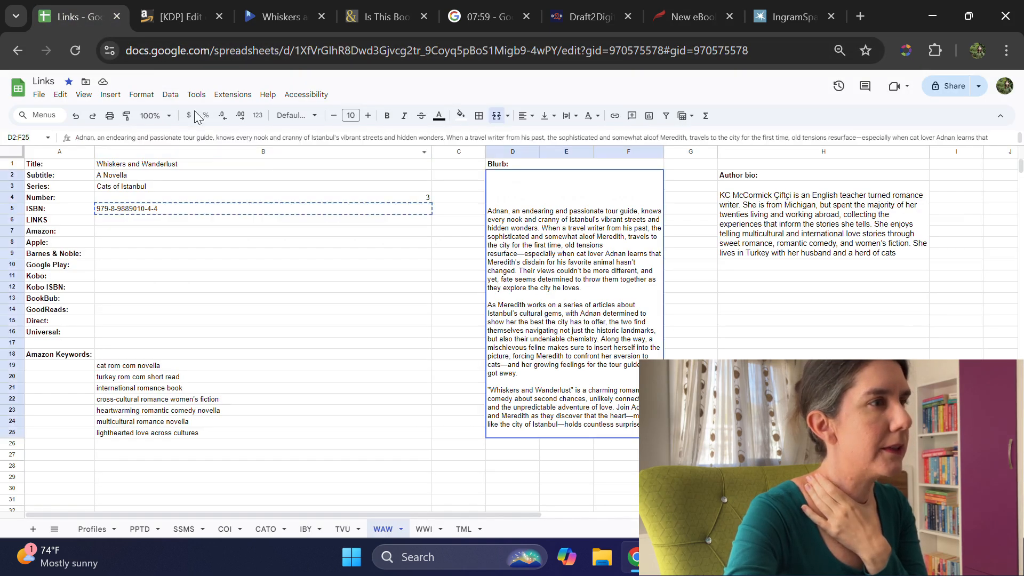
pyautogui.doubleClick(585, 283)
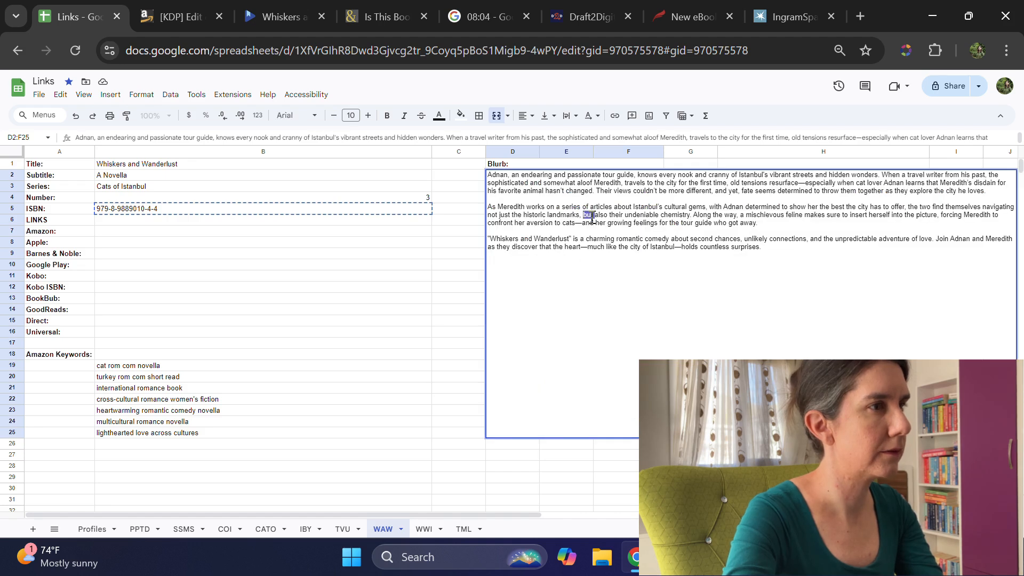
pyautogui.hotkey('ctrl', 'a')
pyautogui.click(681, 7)
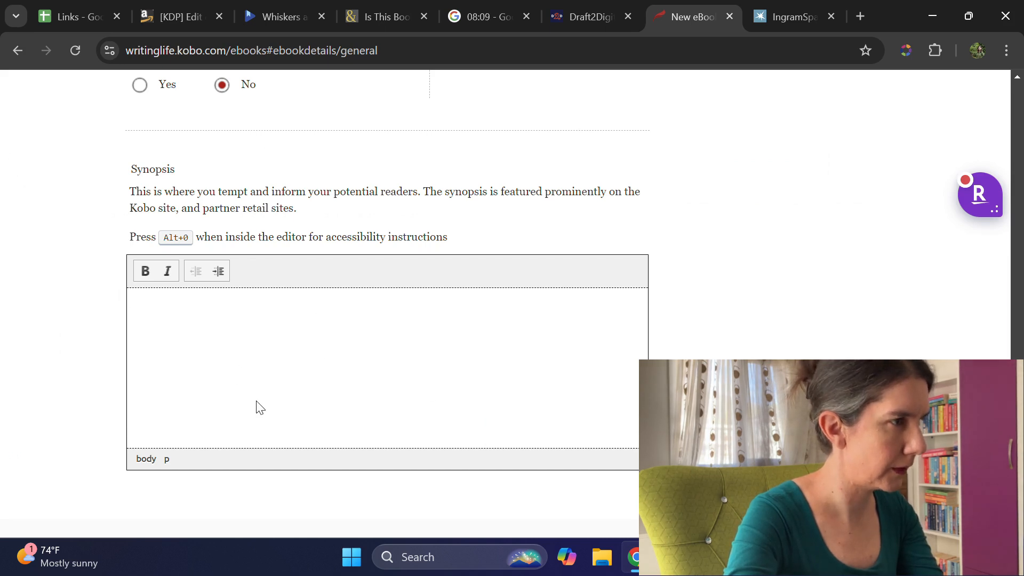
# Step: Look over the ebook description form from the title to the synopsis editor, checking the entered details and the editor's options
pyautogui.scroll(4, 196, 329)
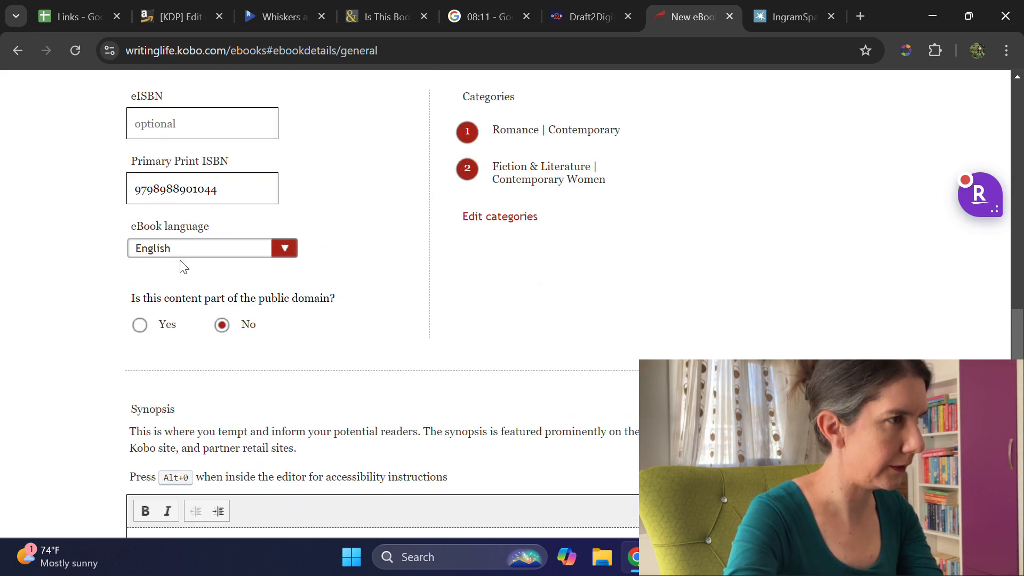
pyautogui.scroll(-3, 206, 203)
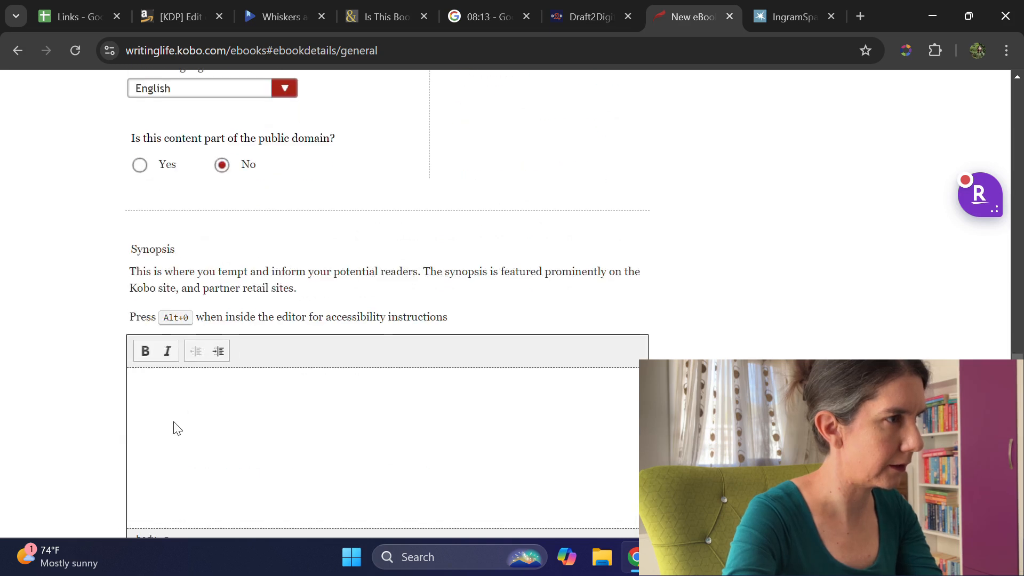
pyautogui.scroll(-3, 177, 428)
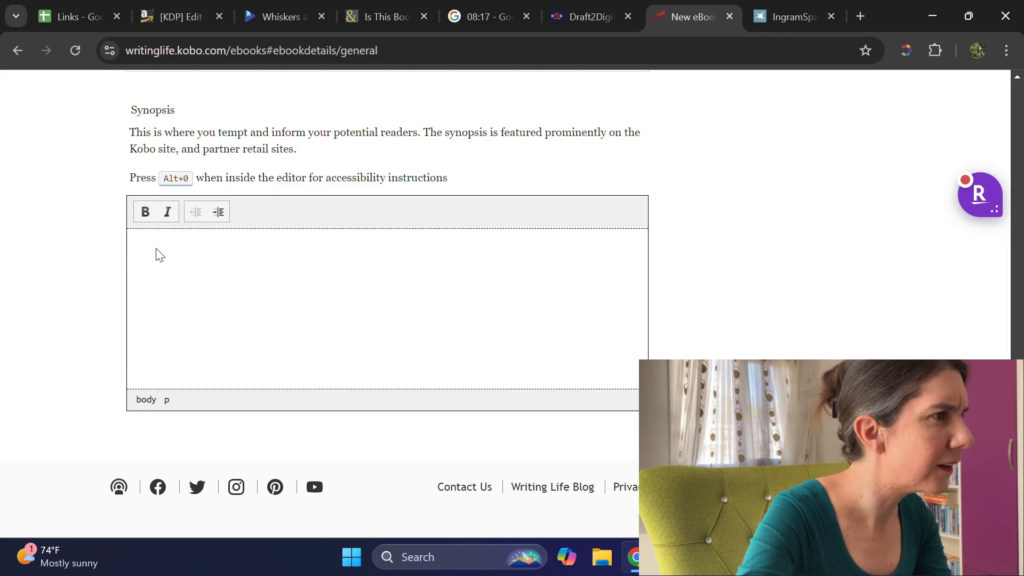
pyautogui.scroll(15, 395, 334)
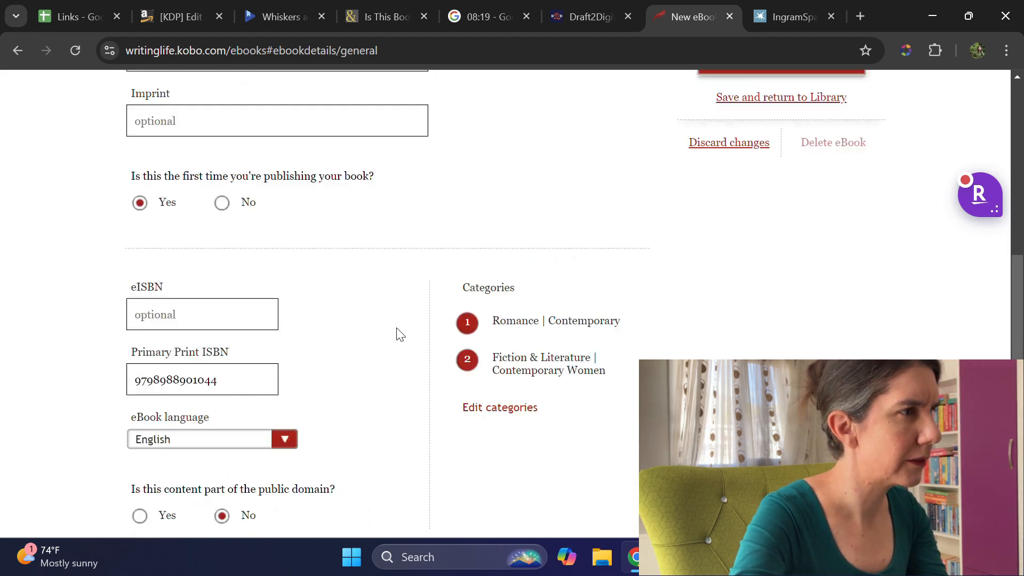
pyautogui.scroll(5, 397, 331)
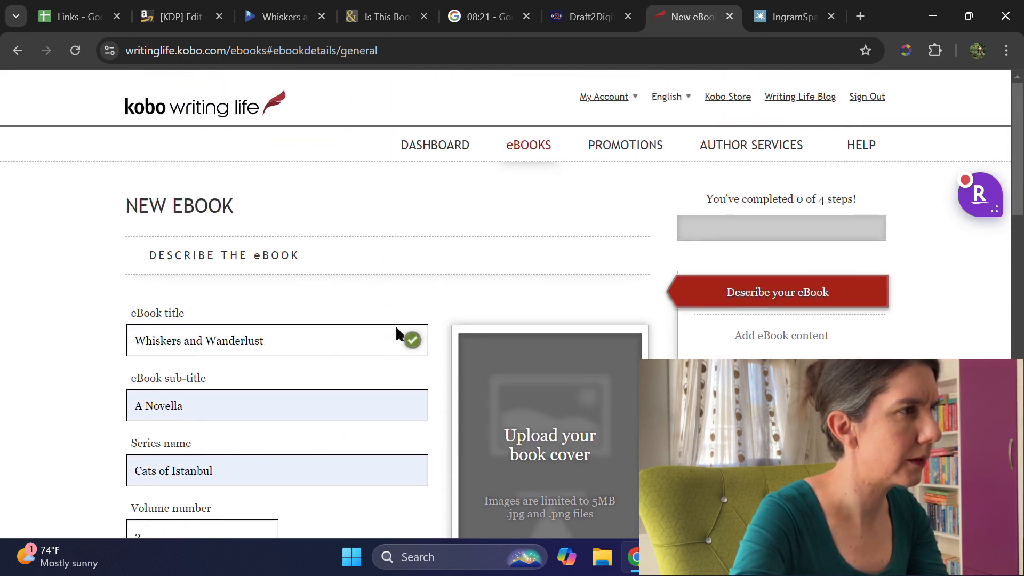
pyautogui.scroll(-14, 398, 327)
pyautogui.scroll(-5, 406, 363)
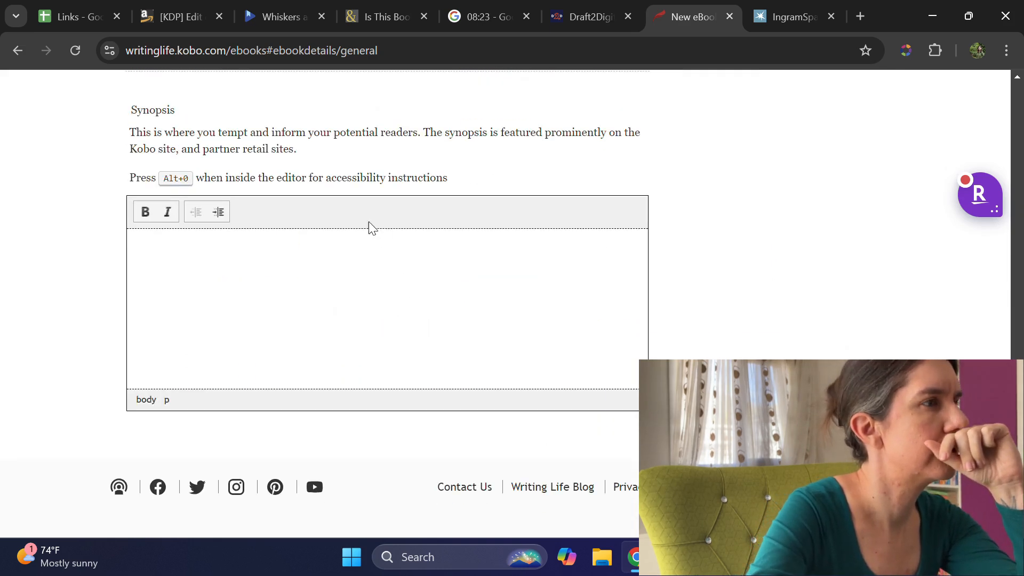
pyautogui.scroll(2, 369, 223)
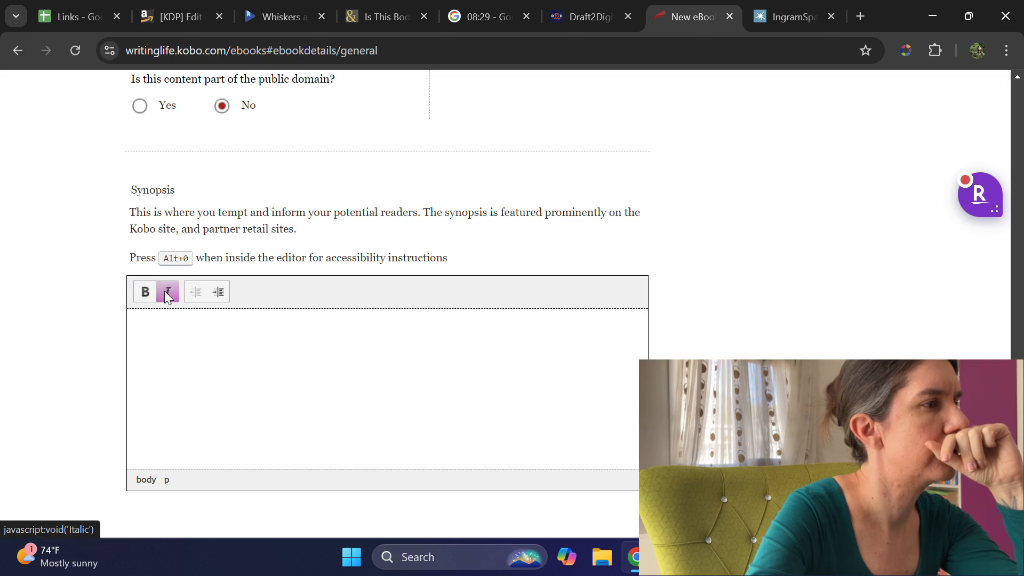
# Step: Try to save the Kobo ebook description form and continue to the next stage
pyautogui.click(163, 328)
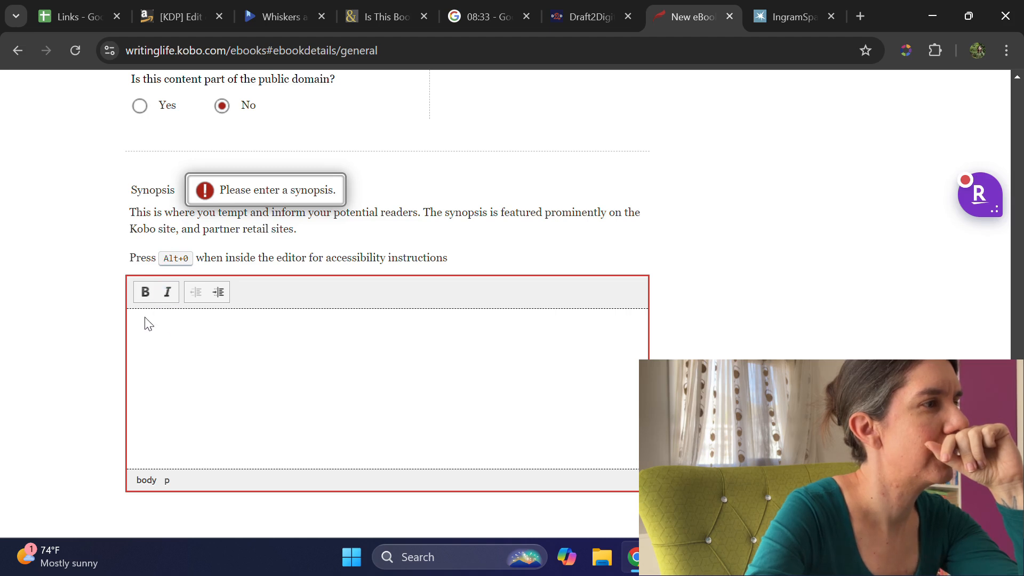
pyautogui.scroll(13, 351, 340)
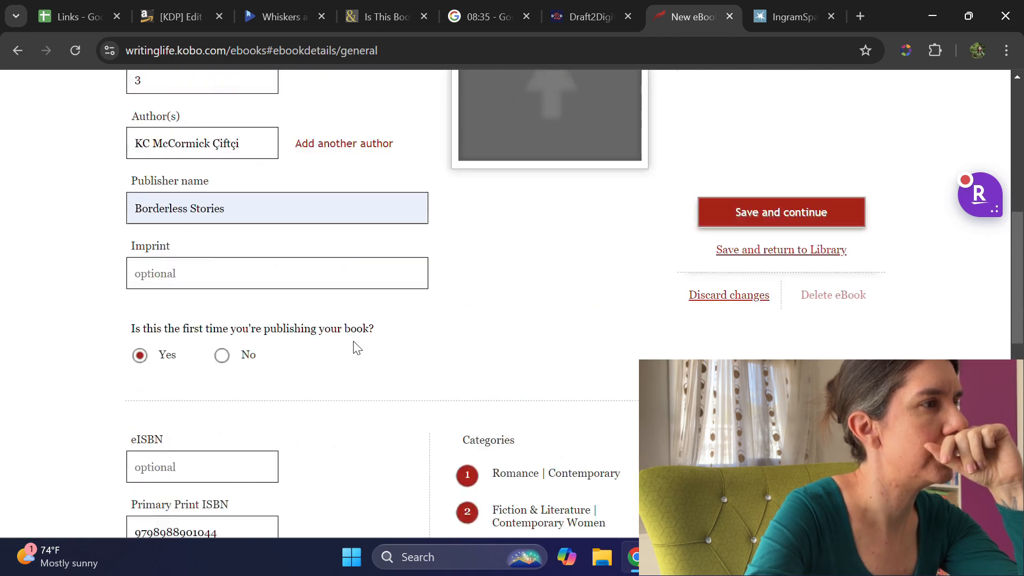
pyautogui.scroll(2, 357, 342)
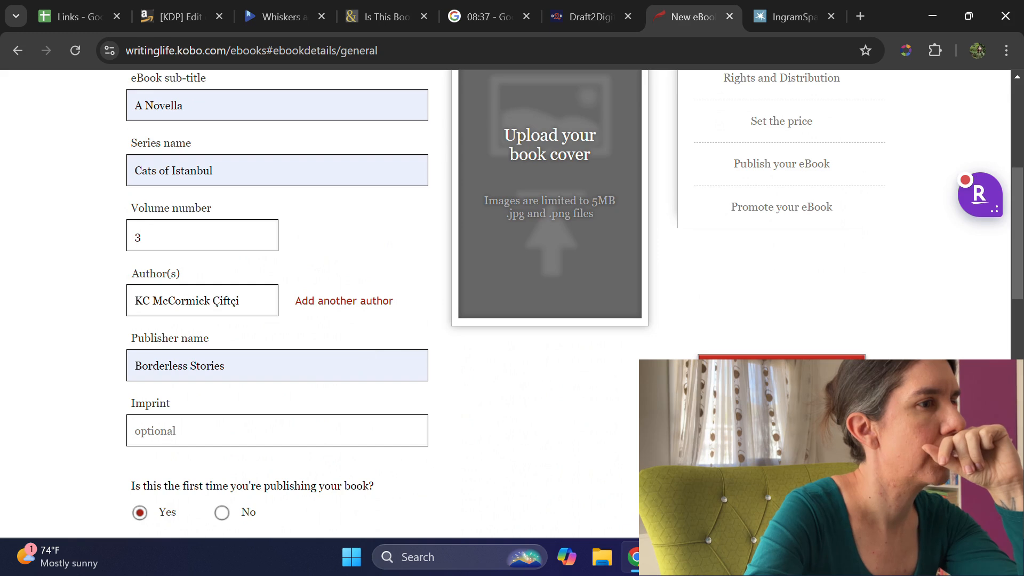
pyautogui.click(781, 369)
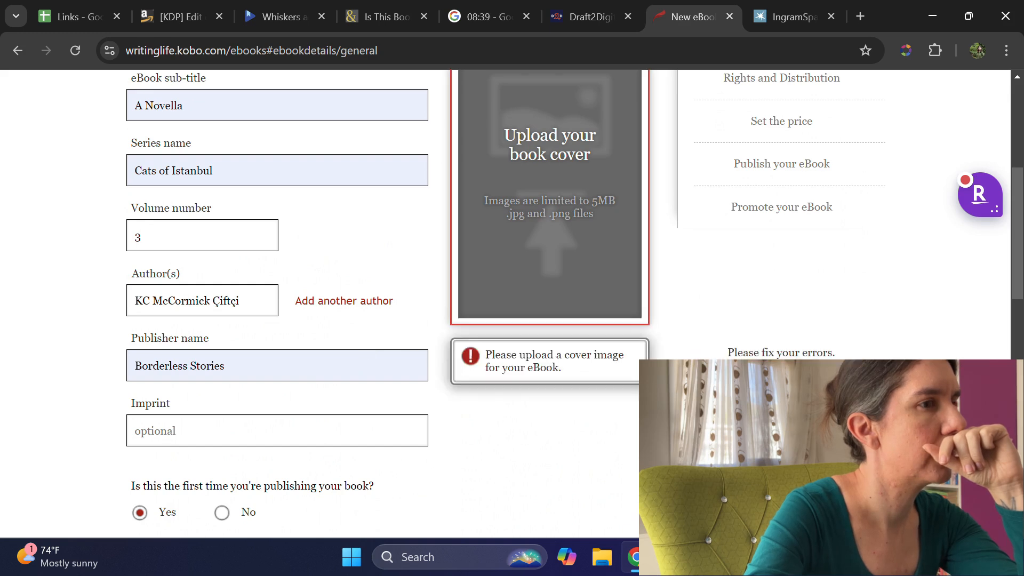
# Step: Try to upload the first KC_Book_2_Front image from the WAW folder as the Kobo ebook cover
pyautogui.scroll(4, 583, 393)
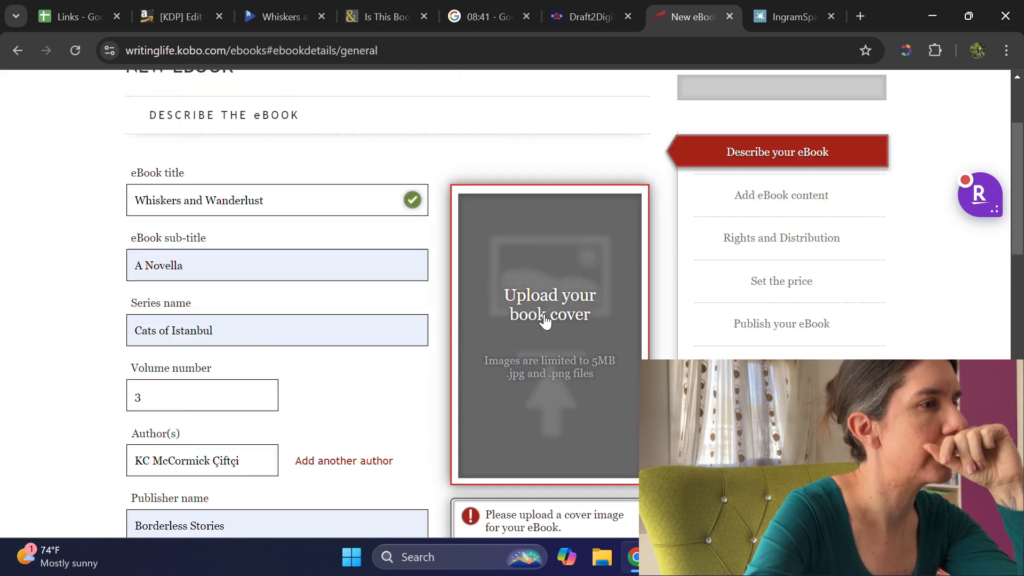
pyautogui.click(517, 418)
pyautogui.click(188, 121)
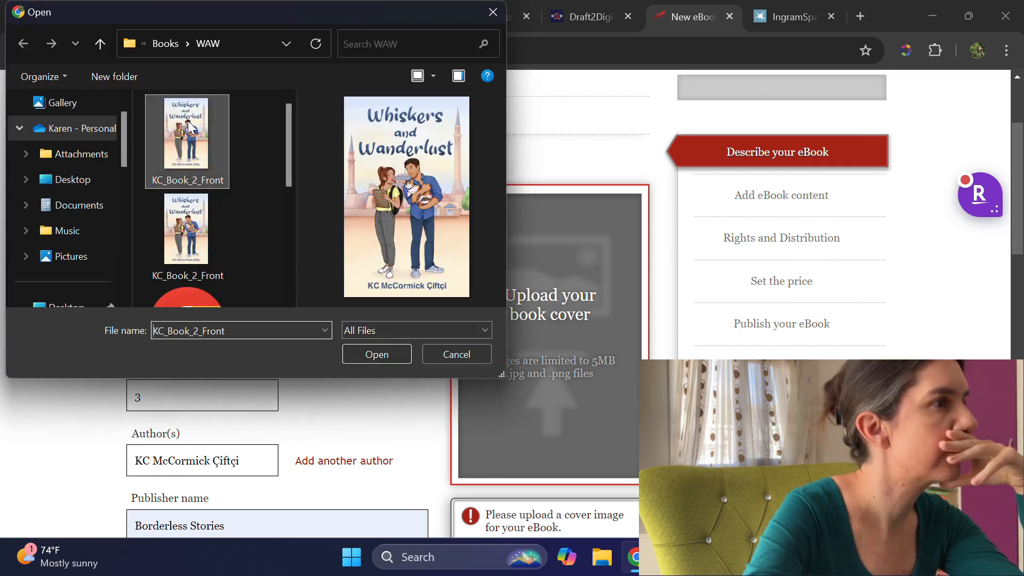
pyautogui.click(386, 356)
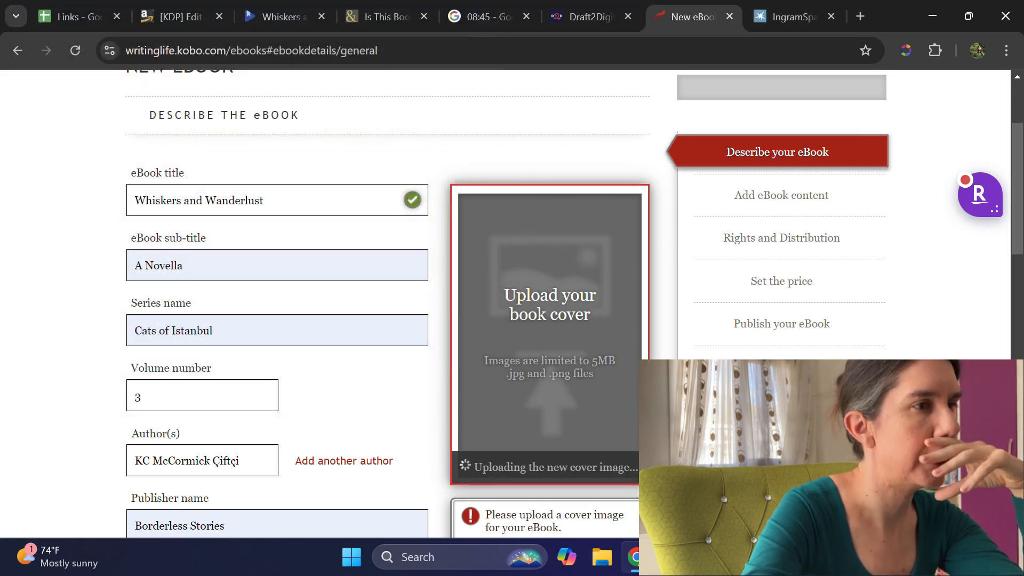
pyautogui.scroll(-10, 578, 410)
pyautogui.click(382, 354)
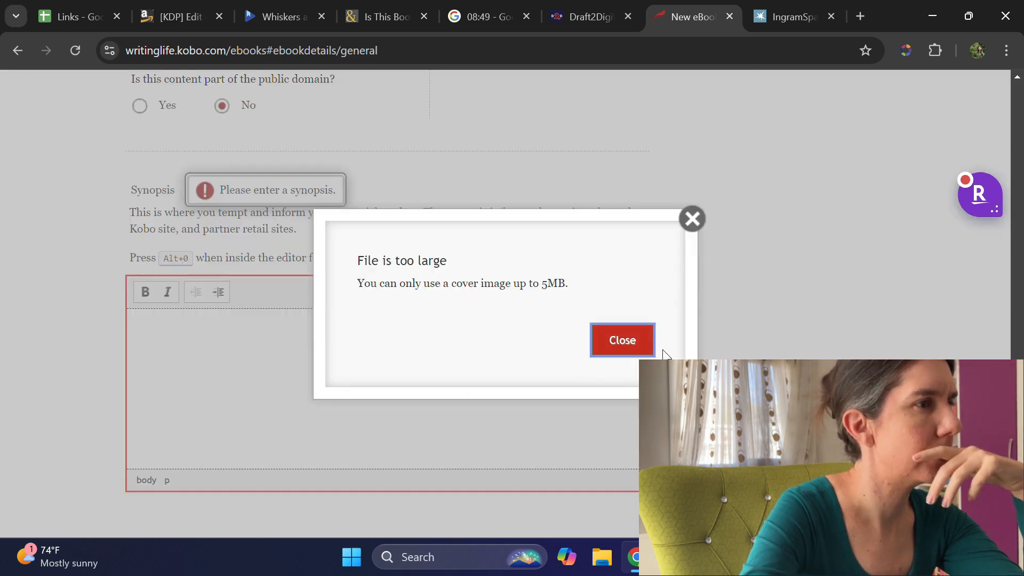
pyautogui.click(623, 342)
# Step: Upload the second KC_Book_2_Front image from the WAW folder as the ebook's cover
pyautogui.scroll(-3, 492, 186)
pyautogui.click(492, 187)
pyautogui.click(177, 228)
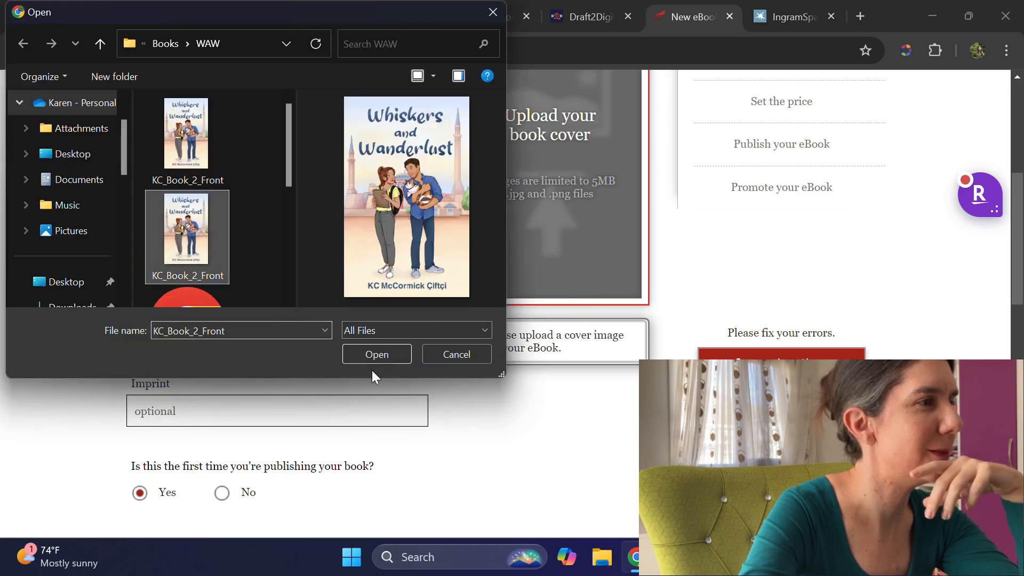
pyautogui.click(372, 354)
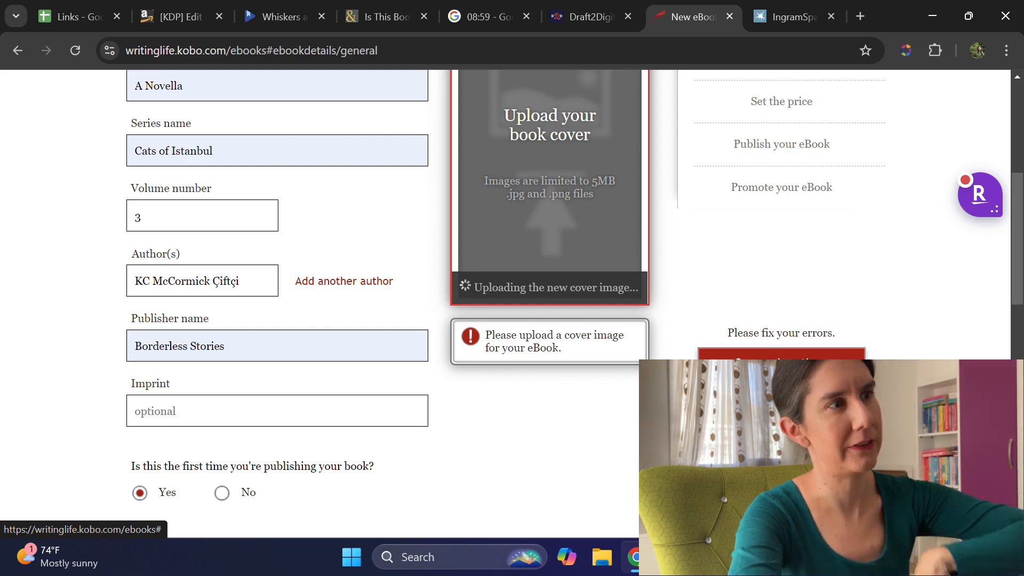
# Step: Switch to IngramSpark and set up a Print Book Only title with all files ready, checking the print cover and print interior files
pyautogui.click(779, 17)
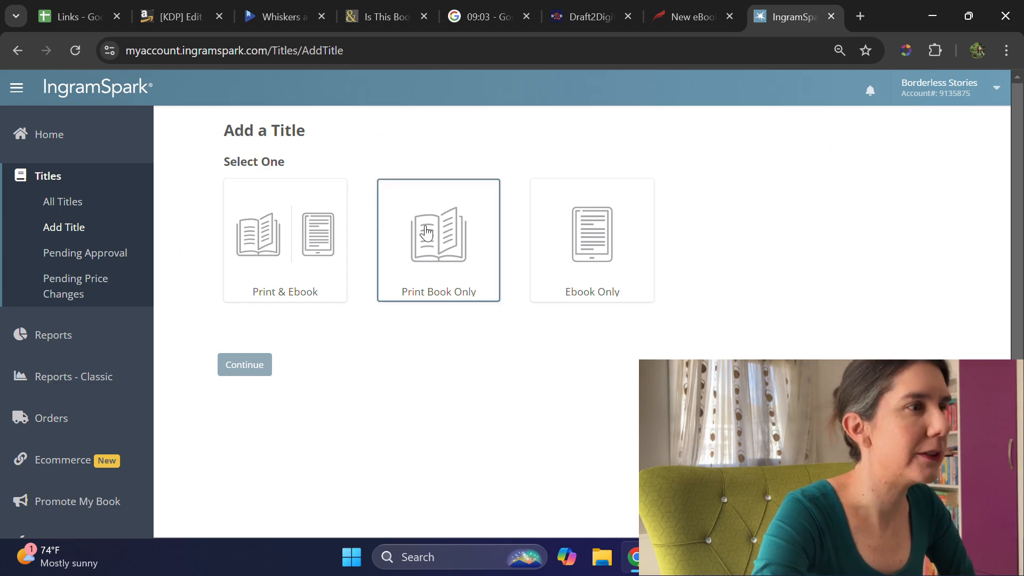
pyautogui.click(449, 249)
pyautogui.scroll(-3, 522, 377)
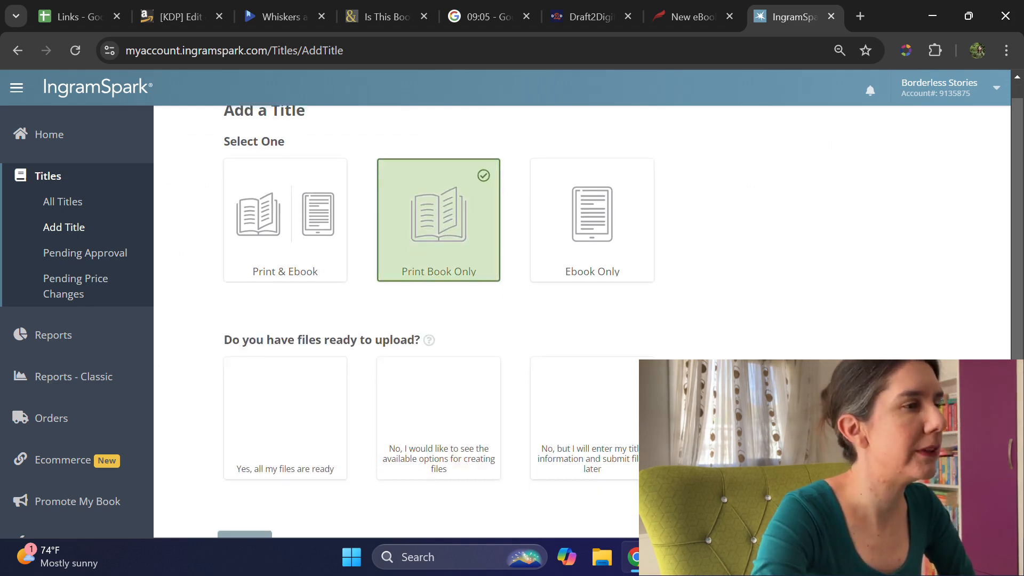
pyautogui.click(324, 310)
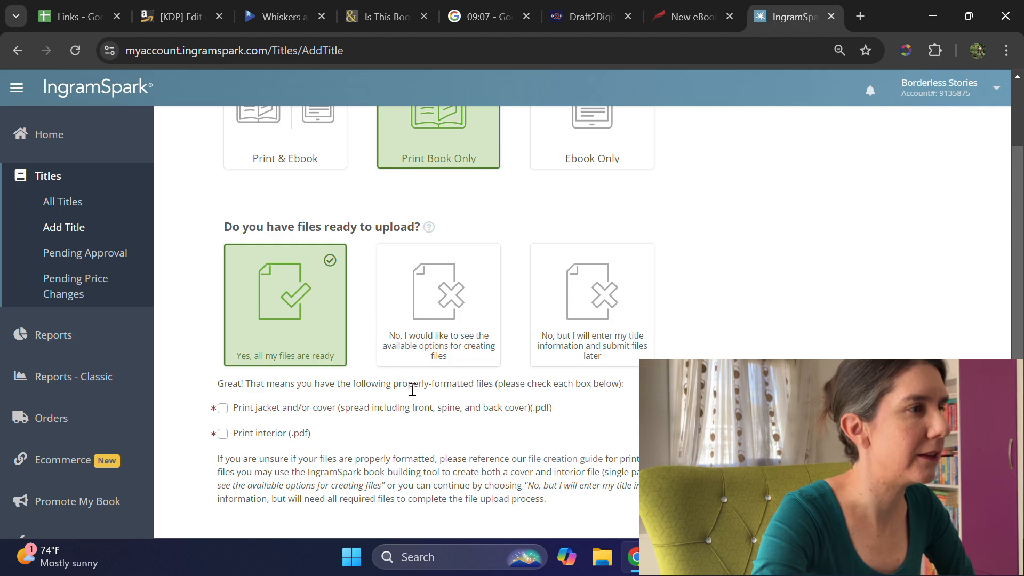
pyautogui.scroll(-2, 331, 388)
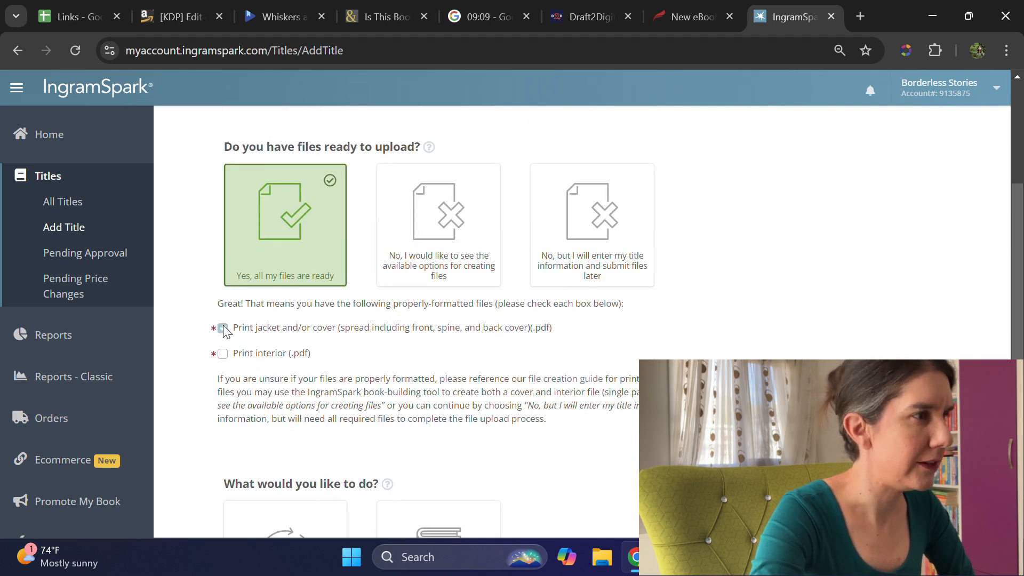
pyautogui.scroll(-3, 591, 381)
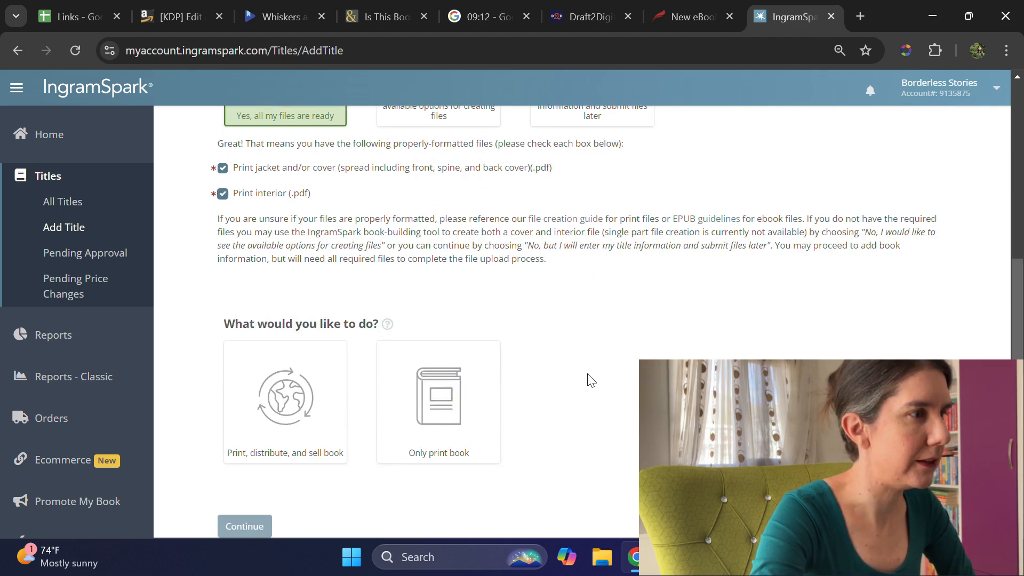
# Step: Choose to print, distribute, and sell the book, and continue to the title information
pyautogui.click(259, 398)
pyautogui.scroll(-2, 534, 382)
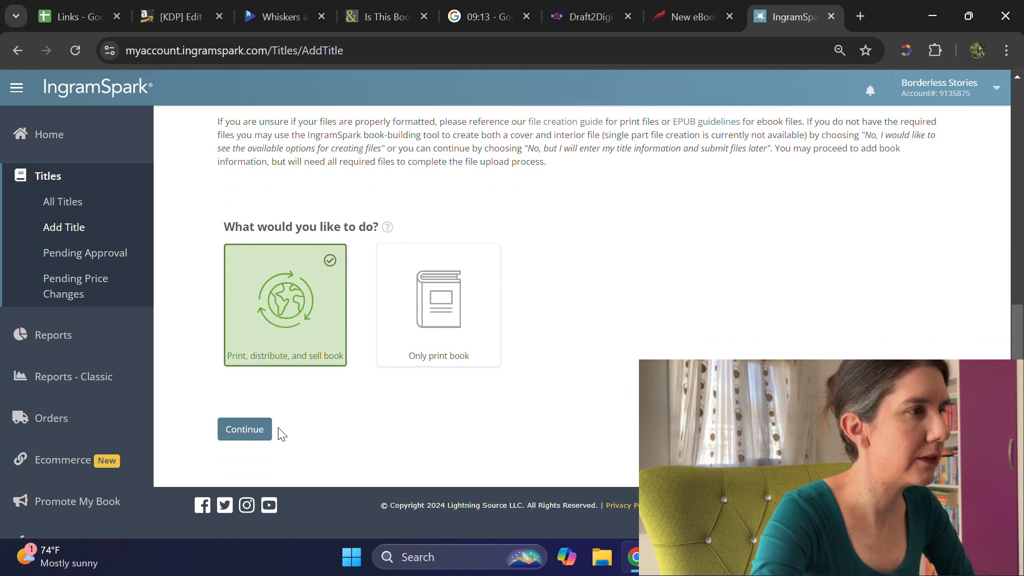
pyautogui.click(269, 430)
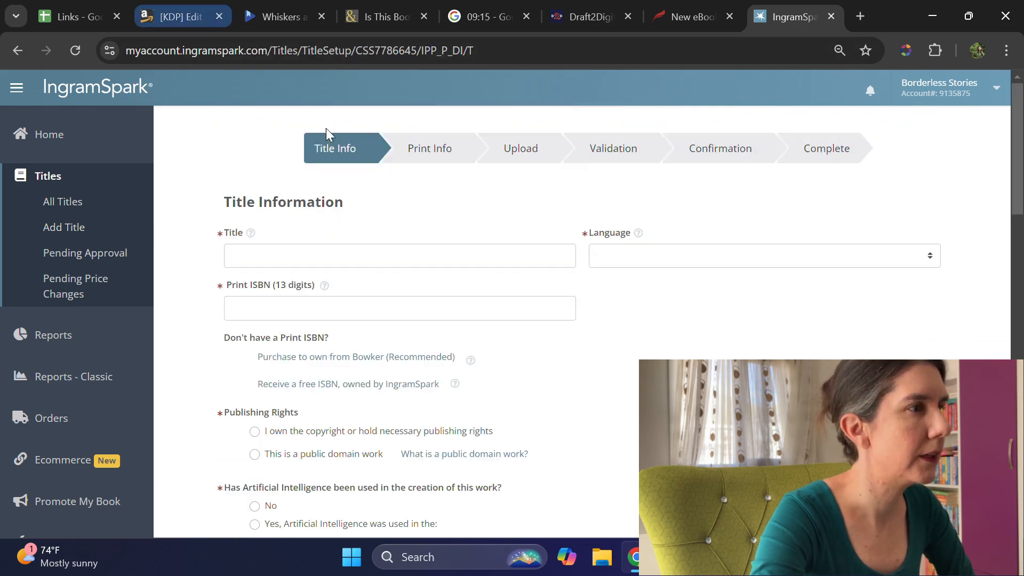
# Step: Copy the title Whiskers and Wanderlust from the Links spreadsheet into IngramSpark's title information and set the language to English
pyautogui.click(363, 251)
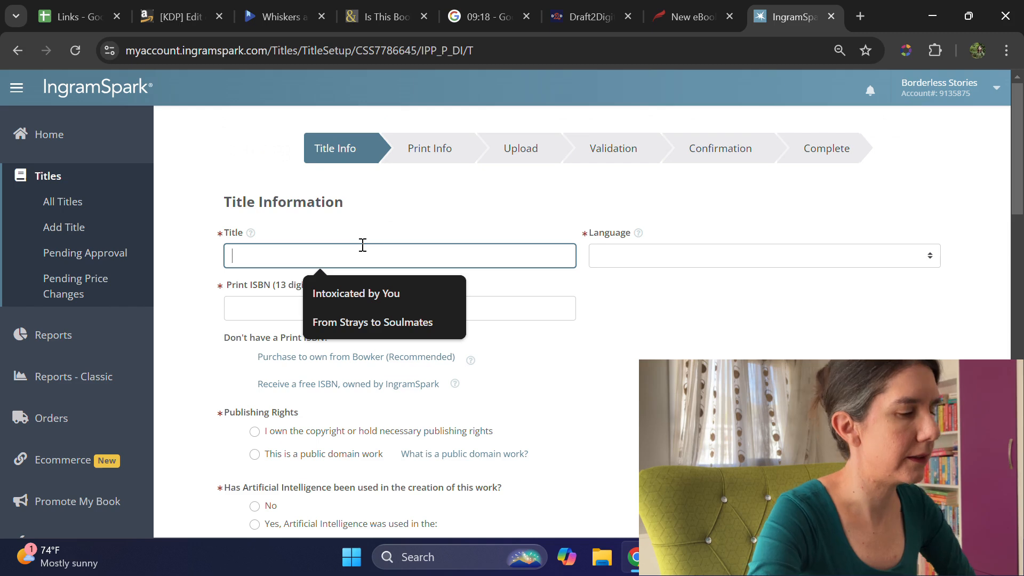
pyautogui.click(93, 19)
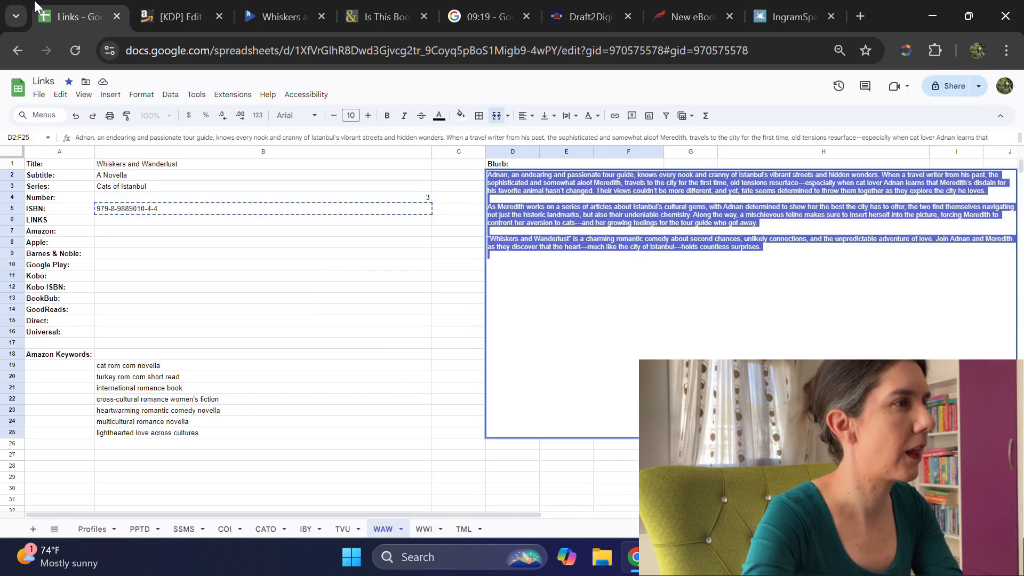
pyautogui.click(152, 167)
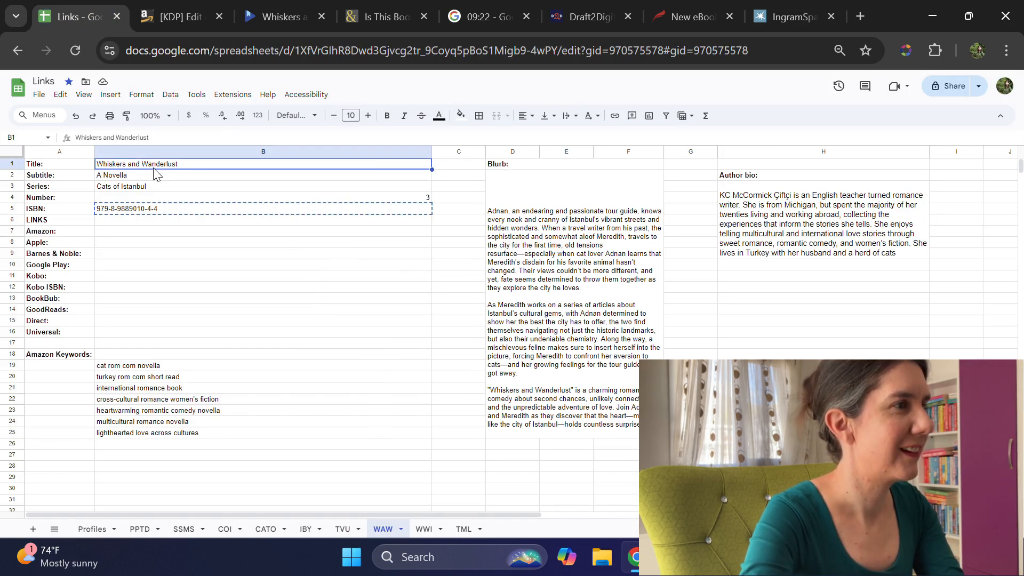
pyautogui.click(794, 17)
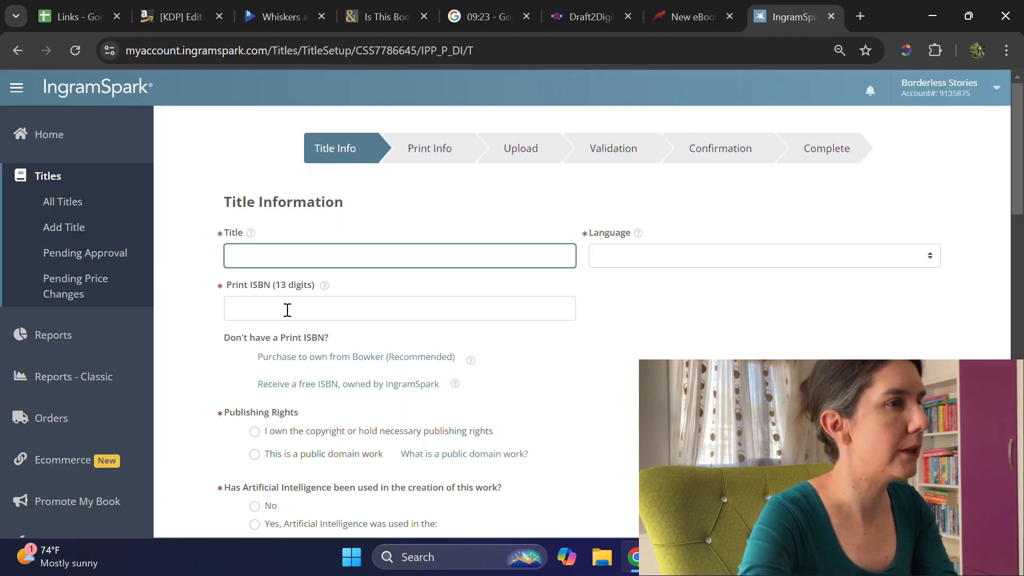
pyautogui.write('Whiskers and Wanderlust')
pyautogui.press('Tab')
pyautogui.write('e')
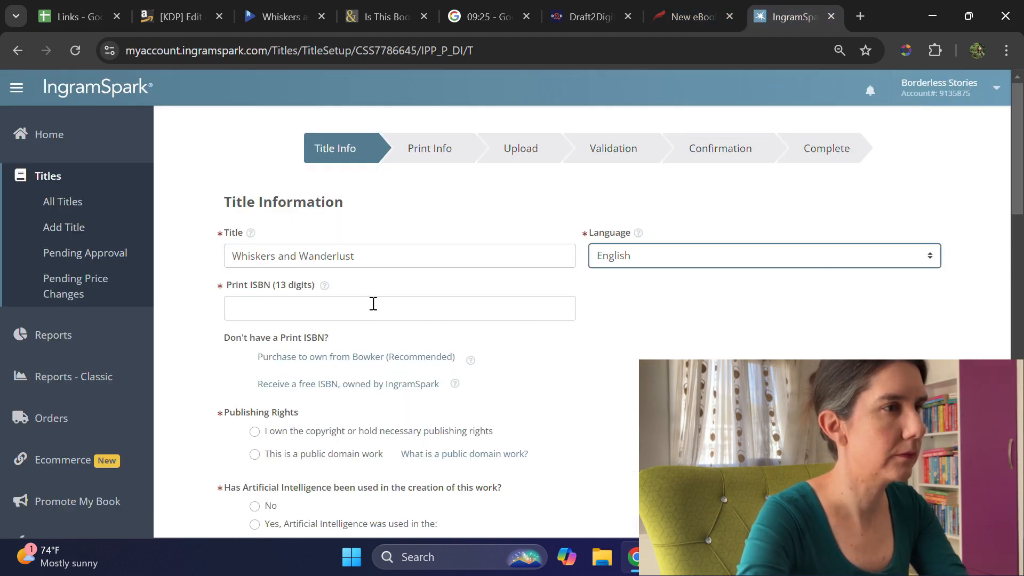
pyautogui.click(362, 315)
pyautogui.click(75, 16)
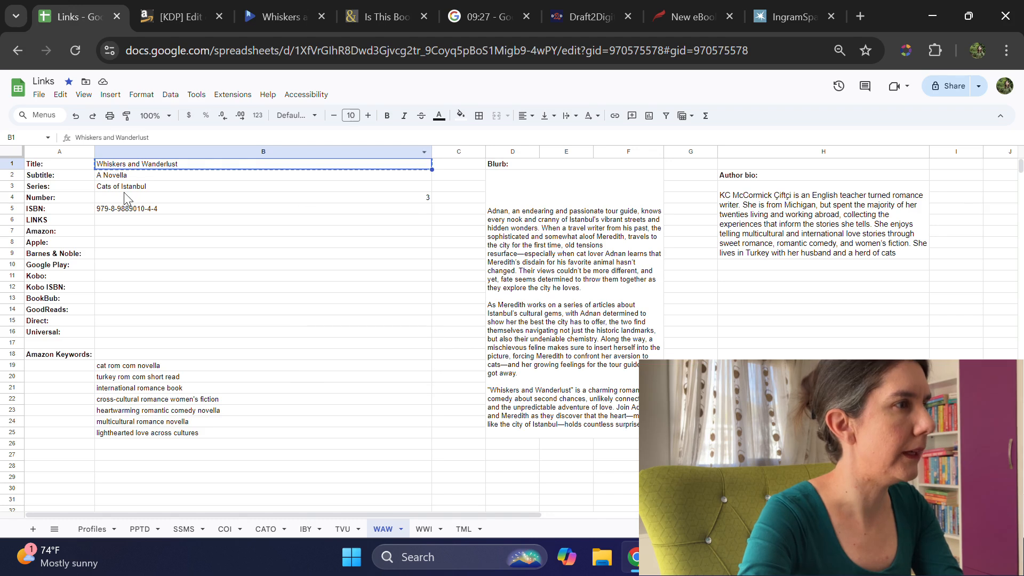
pyautogui.click(129, 211)
pyautogui.click(765, 18)
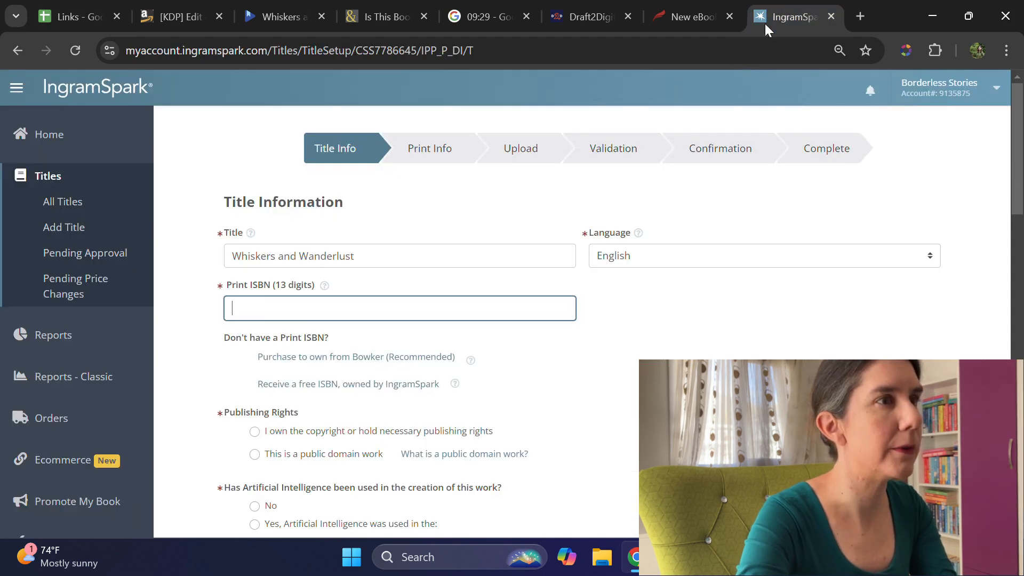
pyautogui.hotkey('ctrl', 'v')
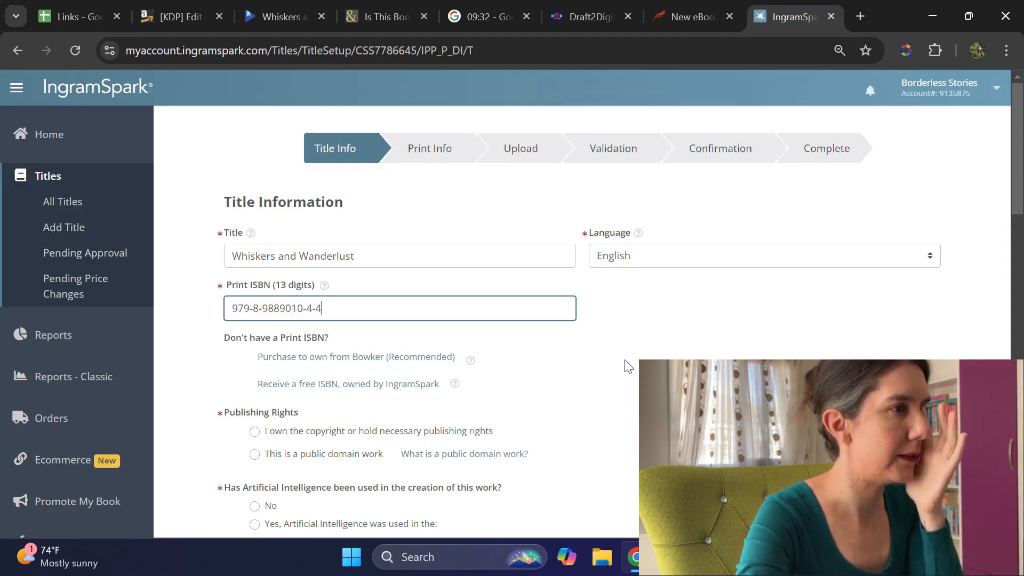
# Step: Declare ownership of the publishing rights with none of the listed restricted content, and answer No to artificial intelligence use
pyautogui.scroll(-1, 627, 365)
pyautogui.click(309, 352)
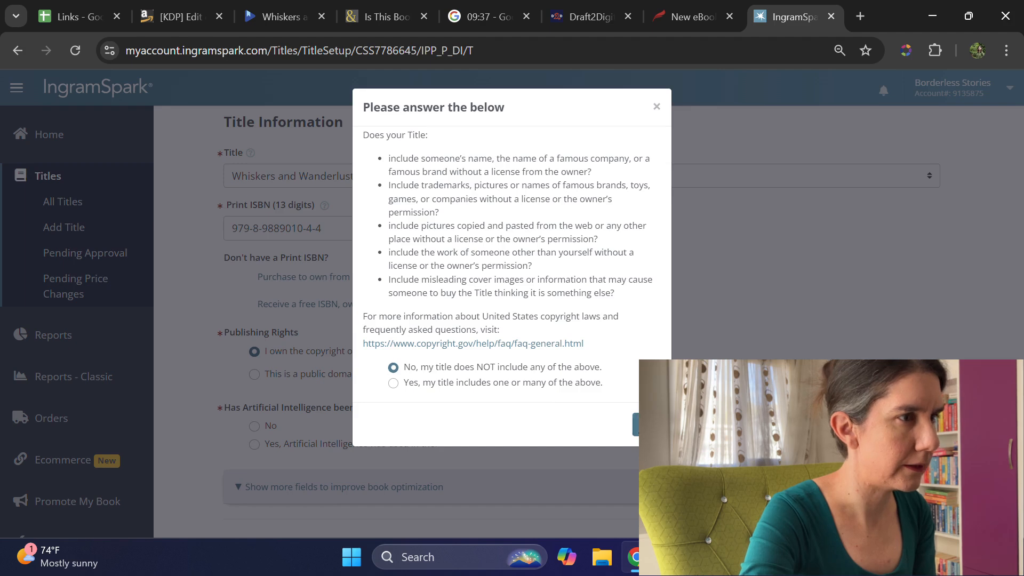
pyautogui.click(635, 424)
pyautogui.scroll(-1, 616, 407)
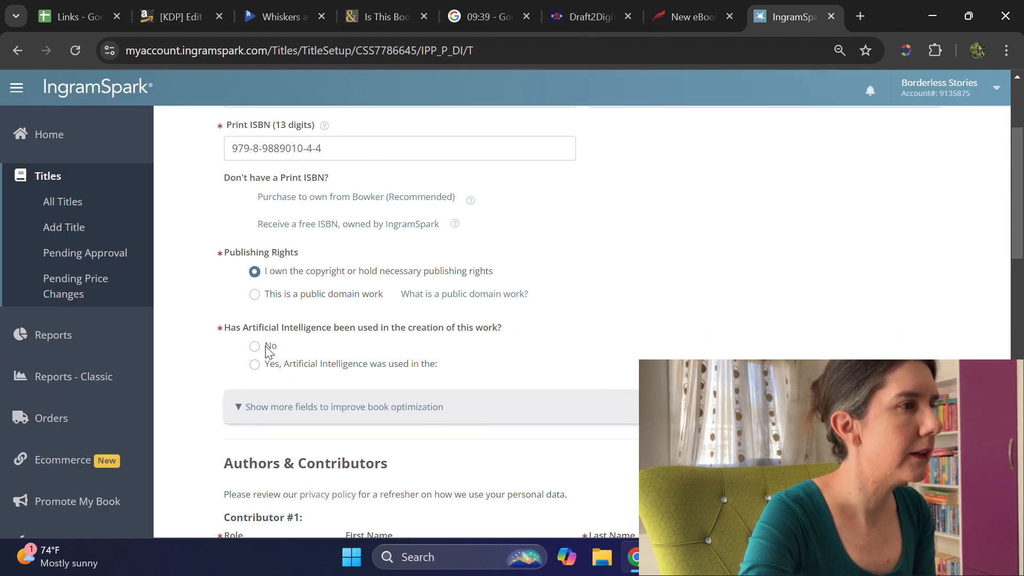
pyautogui.scroll(-2, 512, 350)
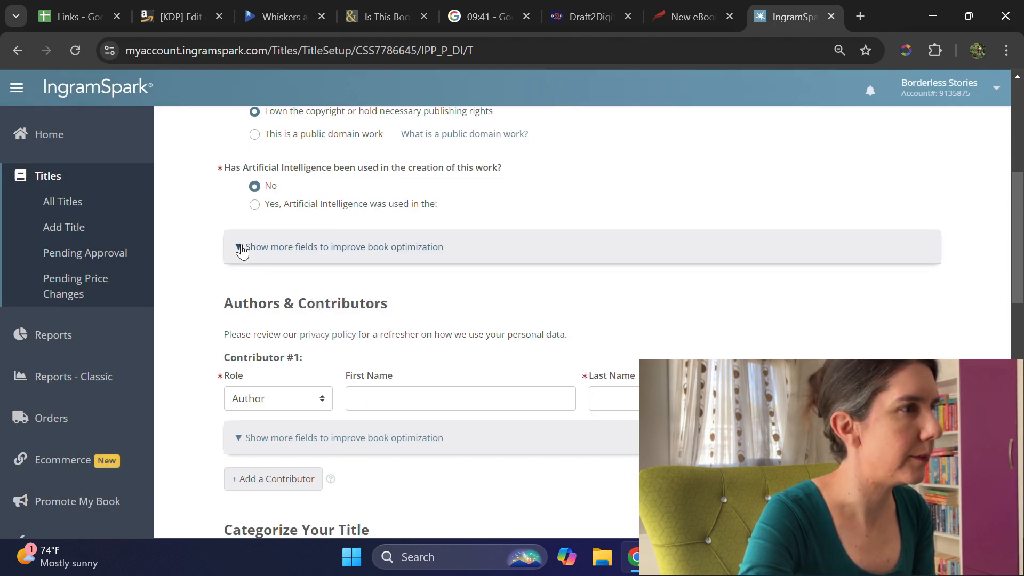
# Step: Show the additional title fields and enter the subtitle A Novella, series name Cats of Istanbul and series number 3
pyautogui.click(240, 248)
pyautogui.click(314, 319)
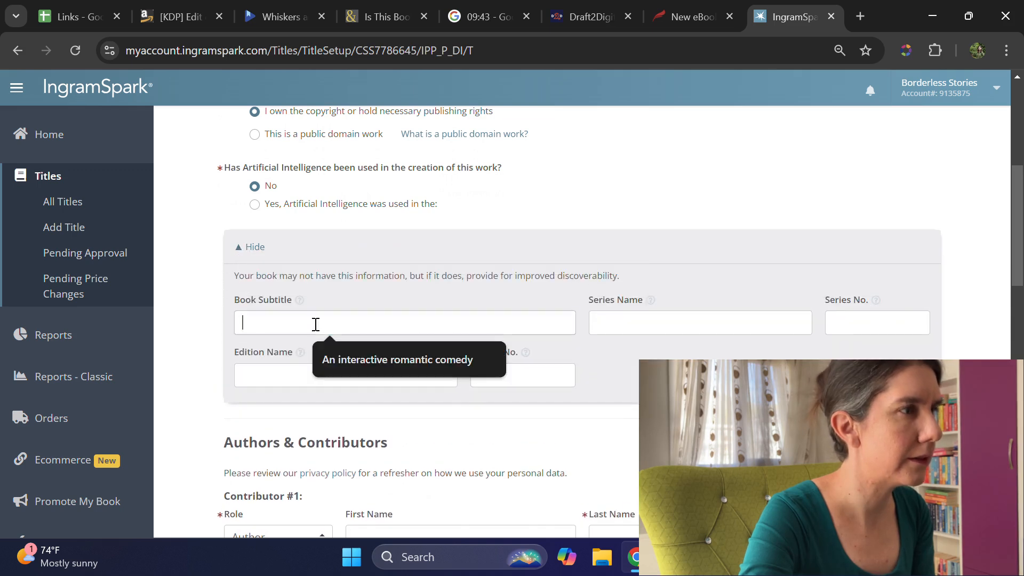
pyautogui.write('A No')
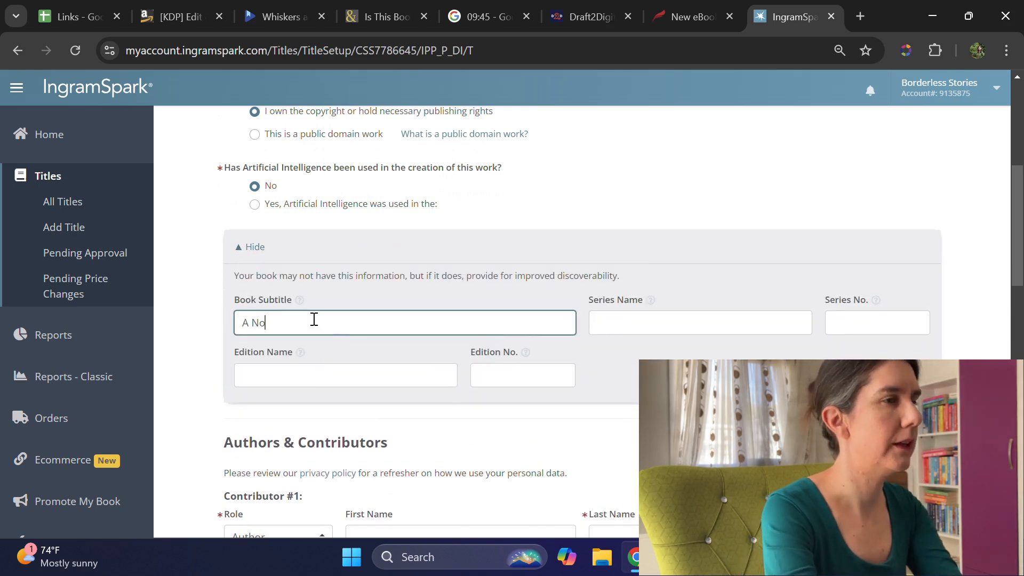
pyautogui.write('Ca')
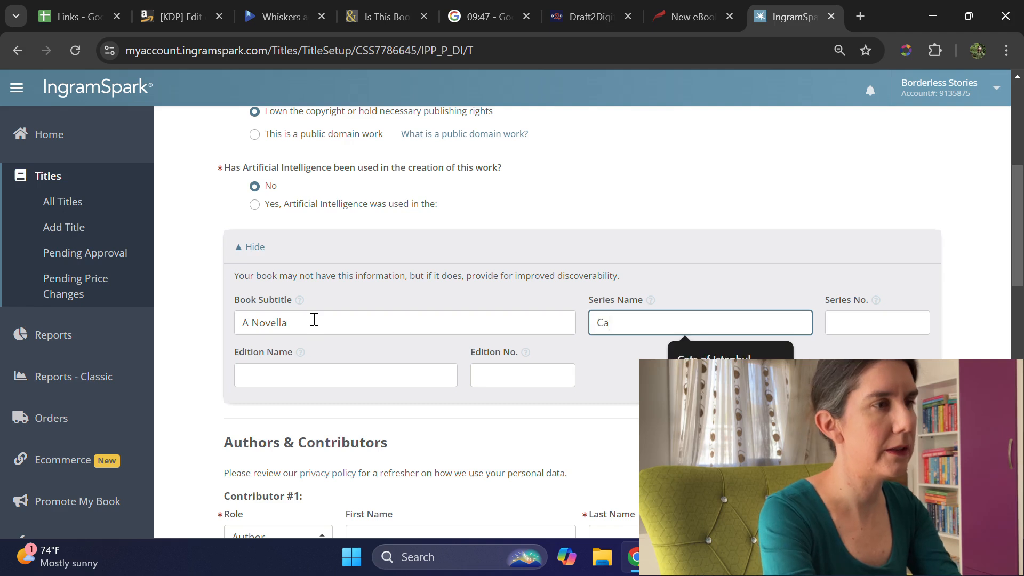
pyautogui.write('t')
pyautogui.click(673, 356)
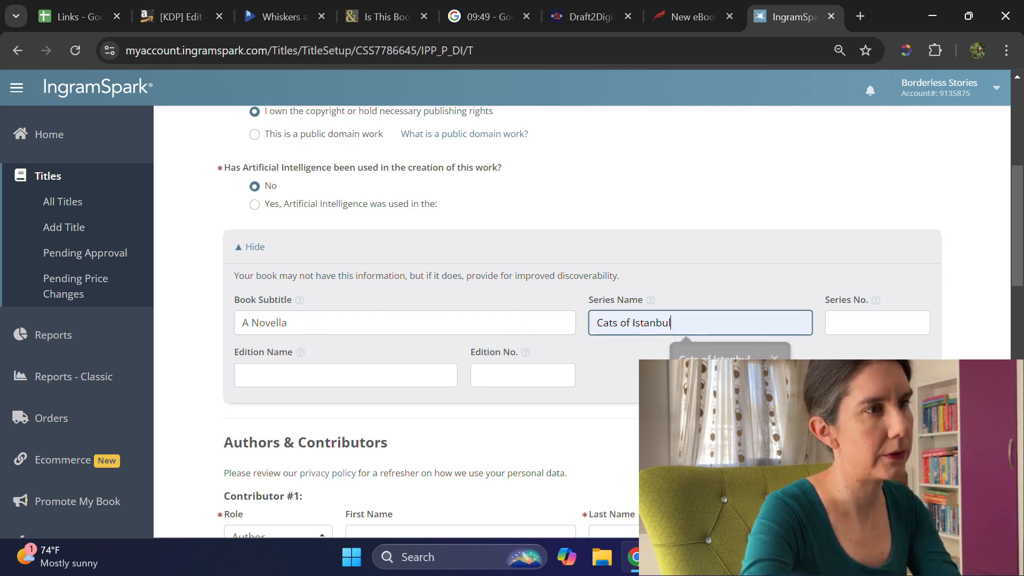
pyautogui.click(864, 318)
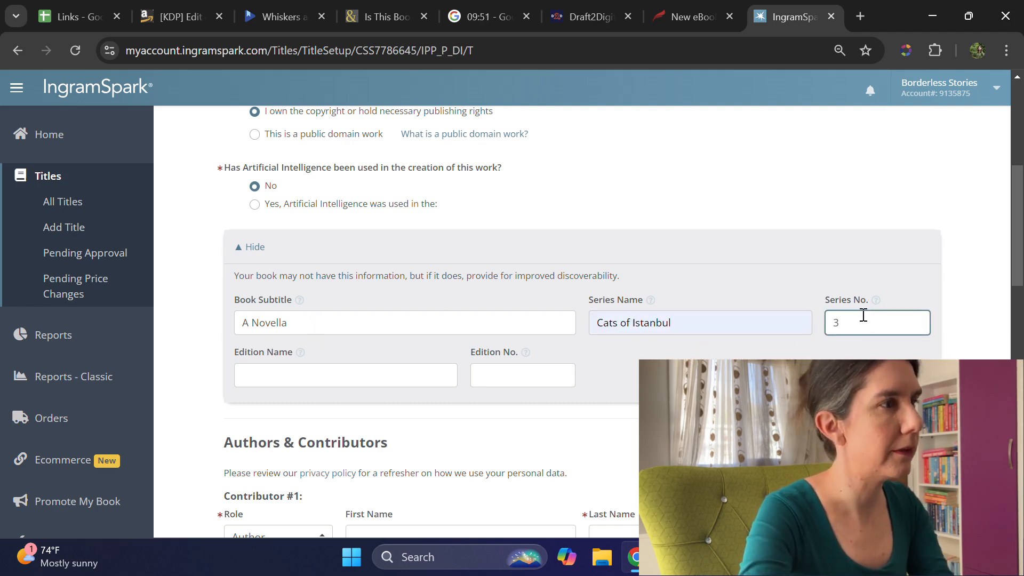
pyautogui.write('3')
# Step: Enter the author's first and last name for Contributor #1, keeping the role Author
pyautogui.scroll(-5, 457, 297)
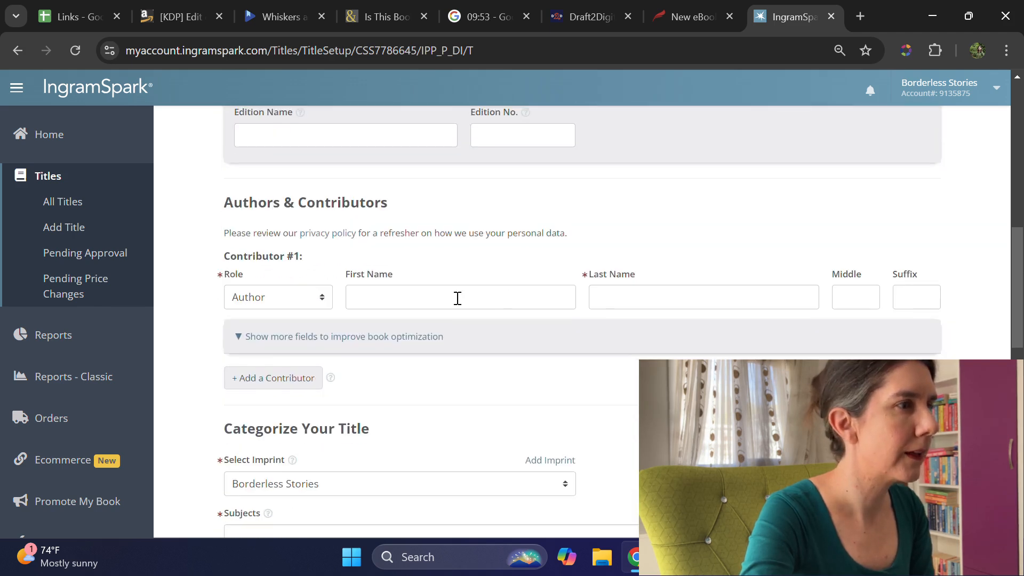
pyautogui.click(457, 302)
pyautogui.write('KC McCormick')
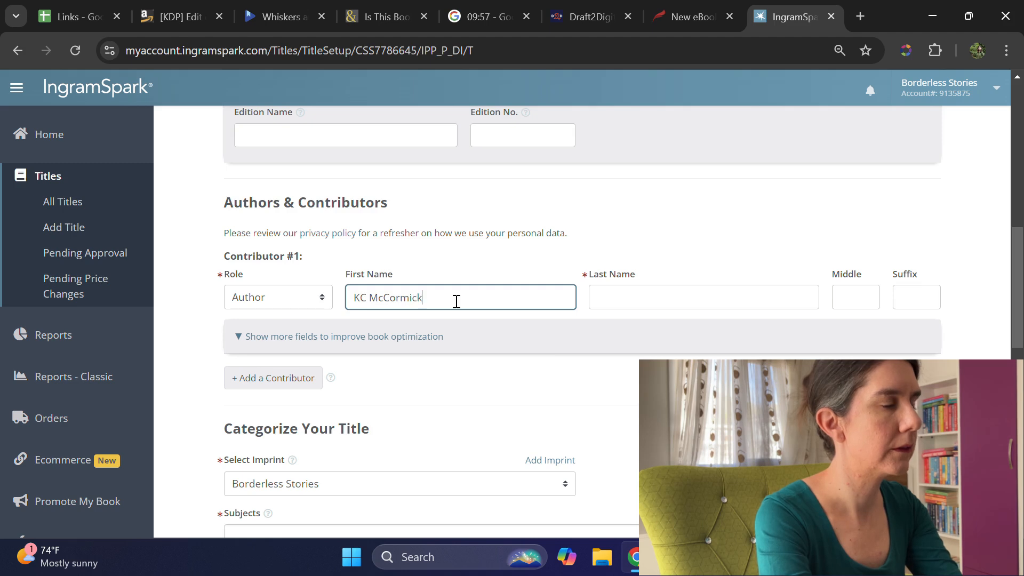
pyautogui.press('Tab')
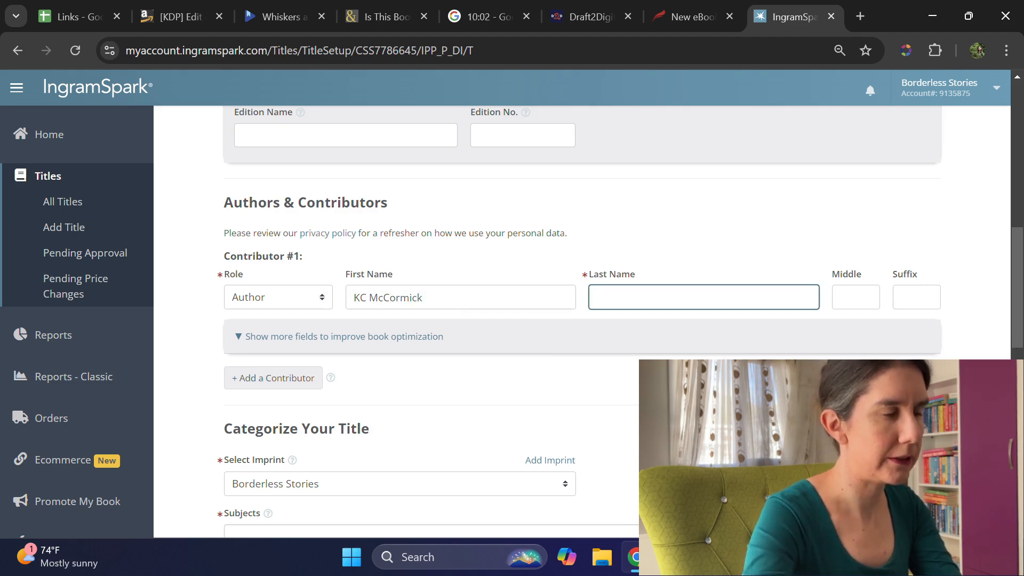
pyautogui.write('Çiftçi')
pyautogui.press('Tab')
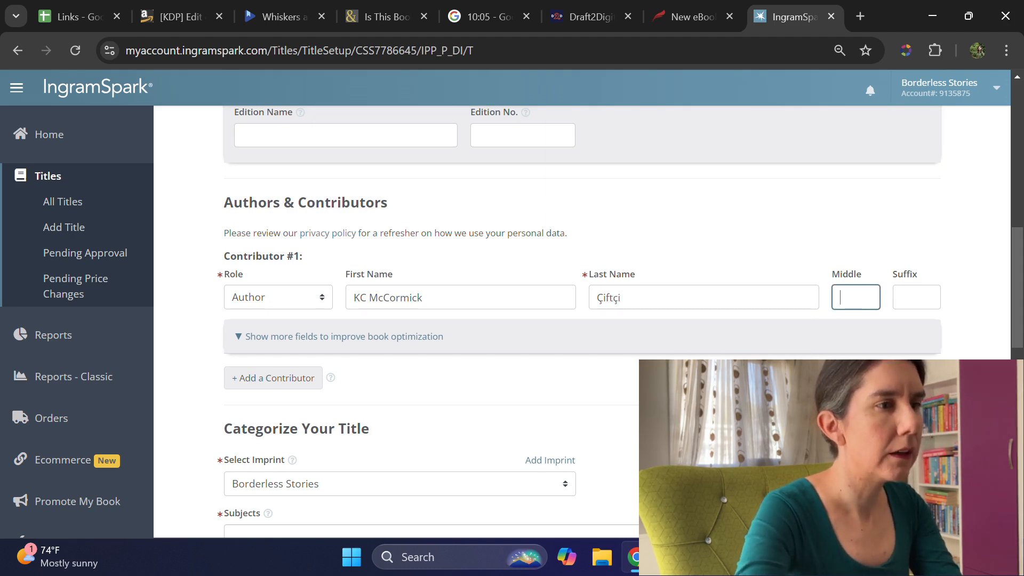
pyautogui.press('super+space')
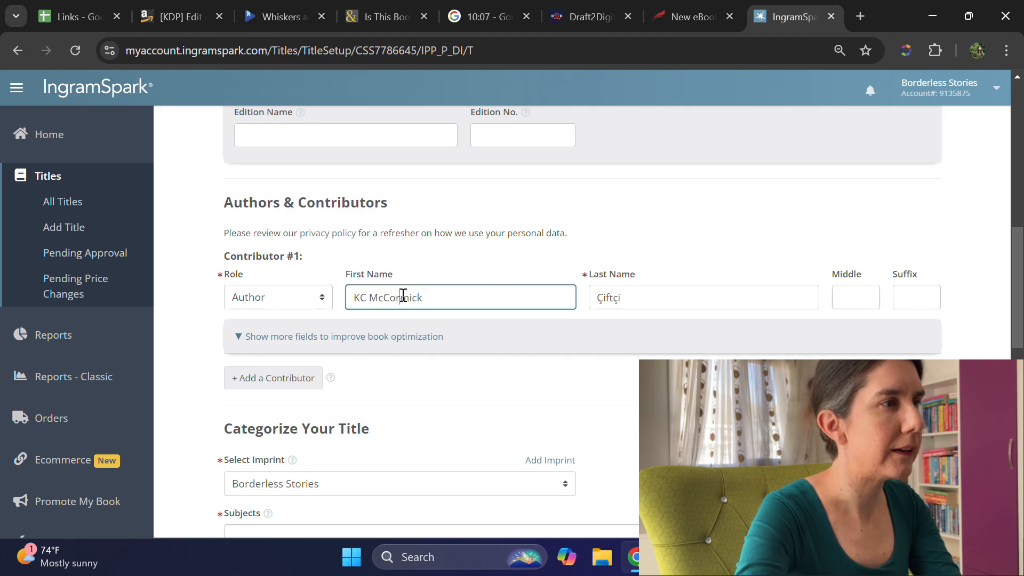
# Step: Move the author's middle name from the First Name field to the Middle field
pyautogui.doubleClick(403, 297)
pyautogui.press('BackSpace')
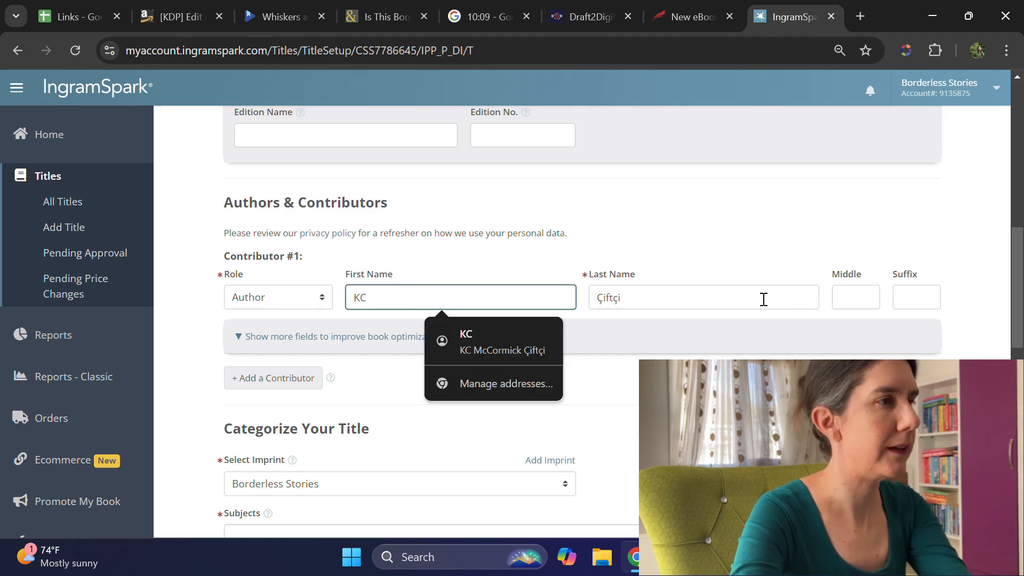
pyautogui.click(861, 297)
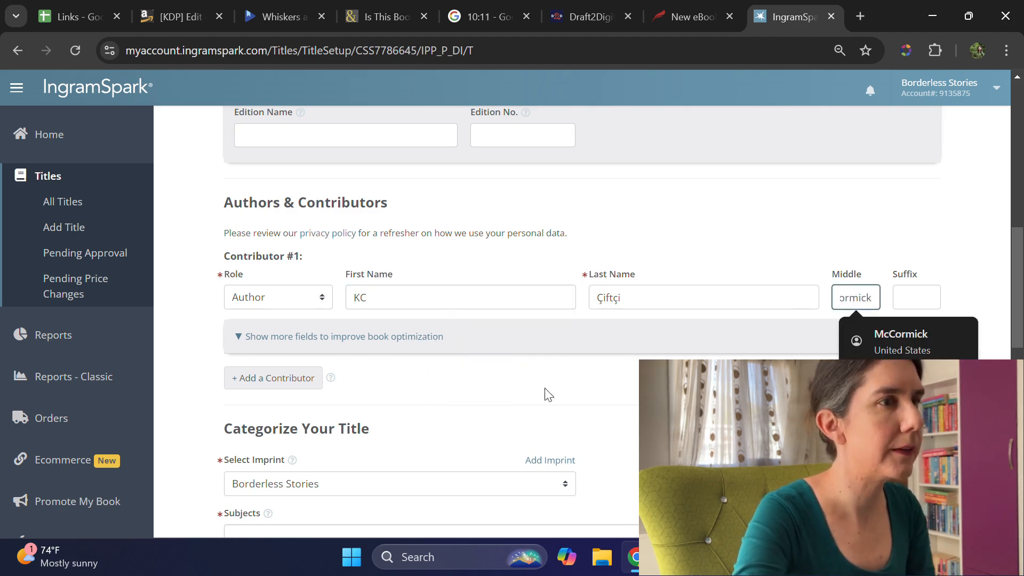
# Step: Show the additional contributor fields and copy the author bio from the Links spreadsheet into IngramSpark's Contributor Biography
pyautogui.click(237, 337)
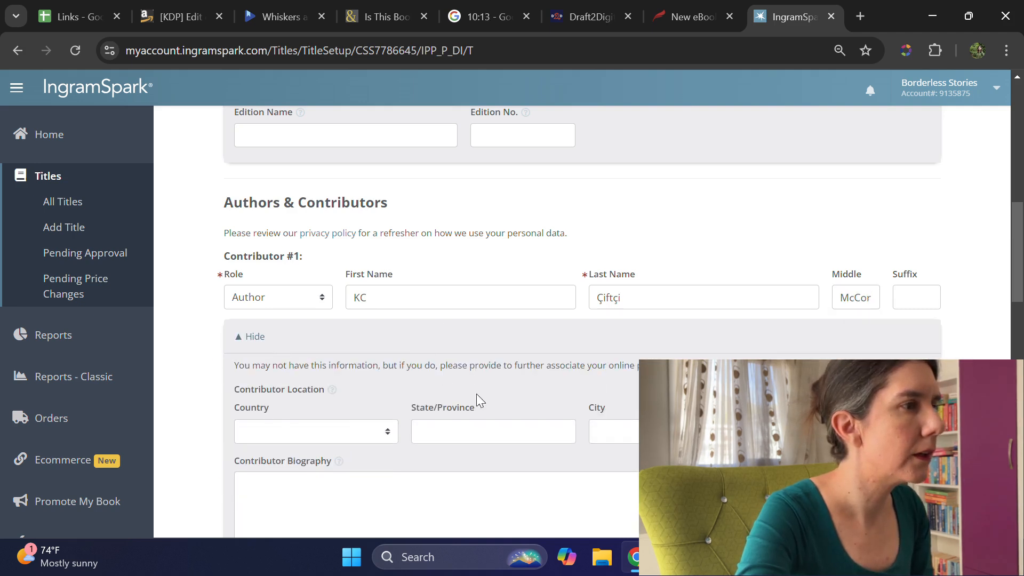
pyautogui.scroll(-2, 589, 448)
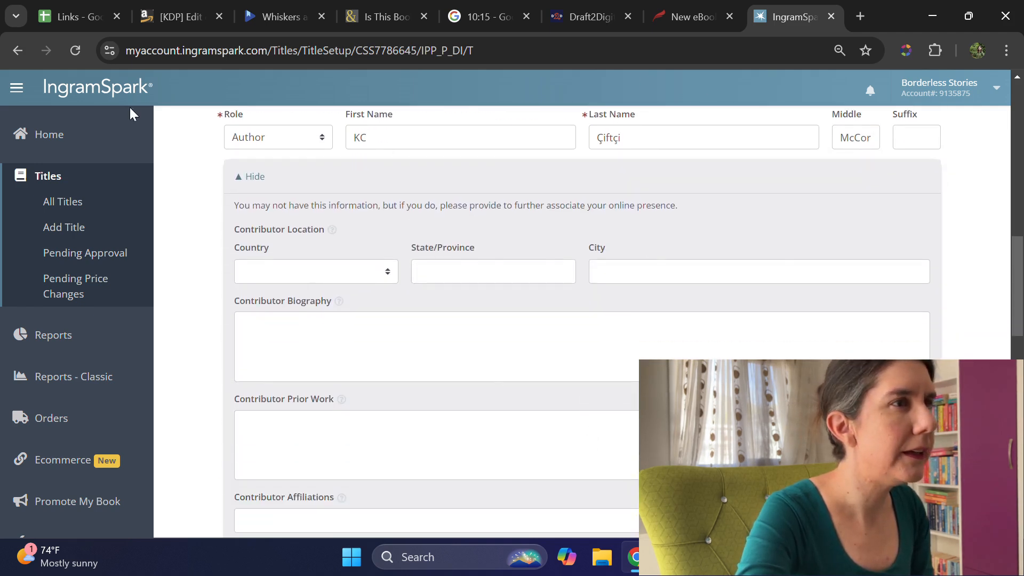
pyautogui.click(80, 18)
pyautogui.click(764, 205)
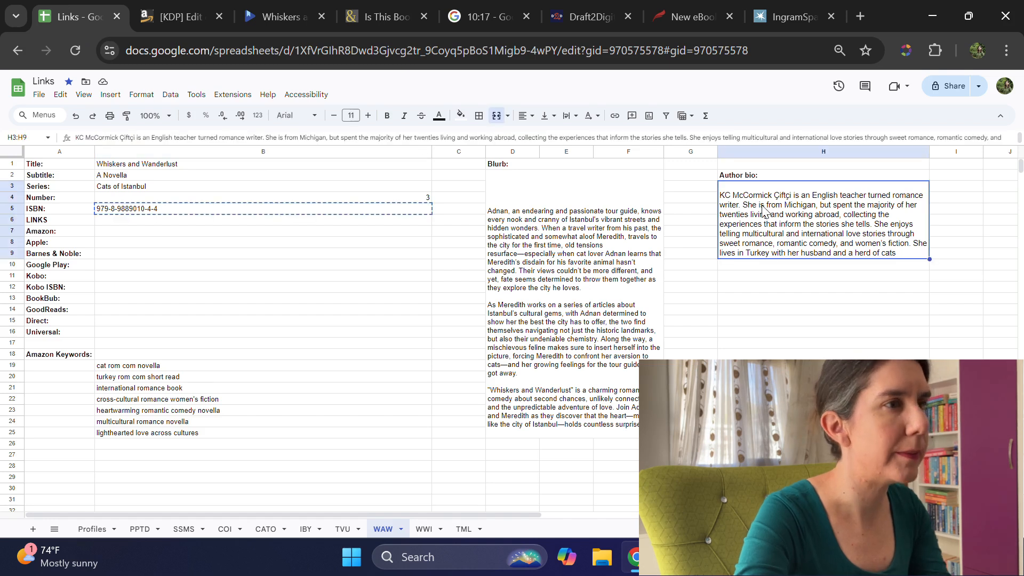
pyautogui.tripleClick(763, 205)
pyautogui.hotkey('ctrl', 'c')
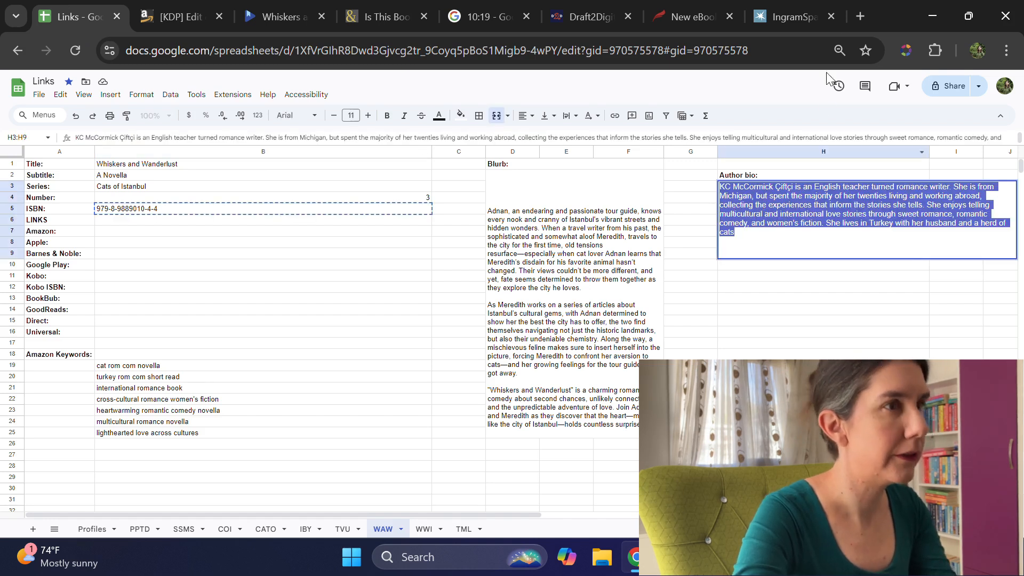
pyautogui.click(791, 16)
pyautogui.click(382, 354)
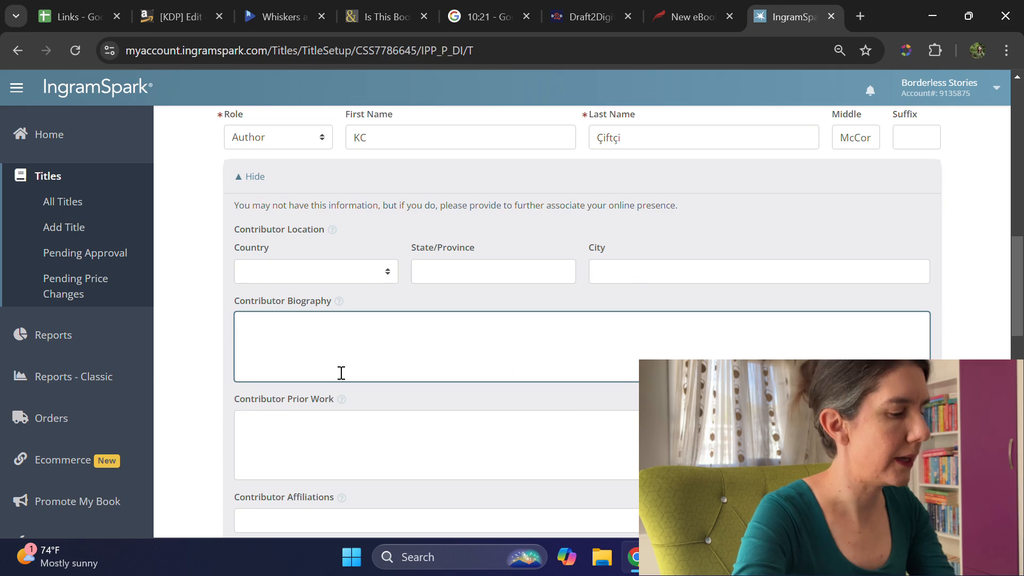
pyautogui.hotkey('ctrl', 'v')
# Step: Search the subjects for romantic and add FICTION / Romance / Romantic Comedy to the title
pyautogui.scroll(-3, 577, 414)
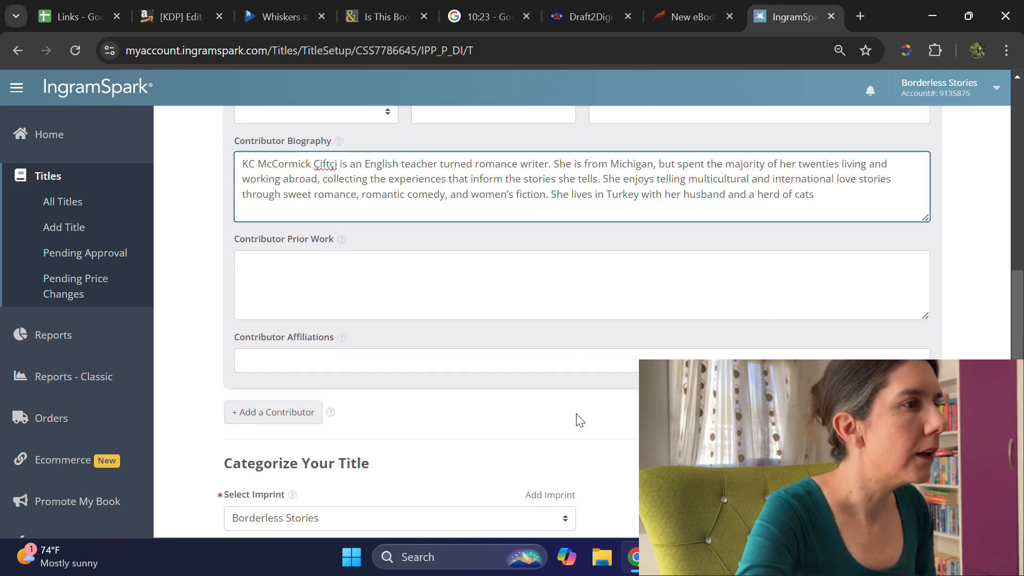
pyautogui.scroll(-4, 576, 410)
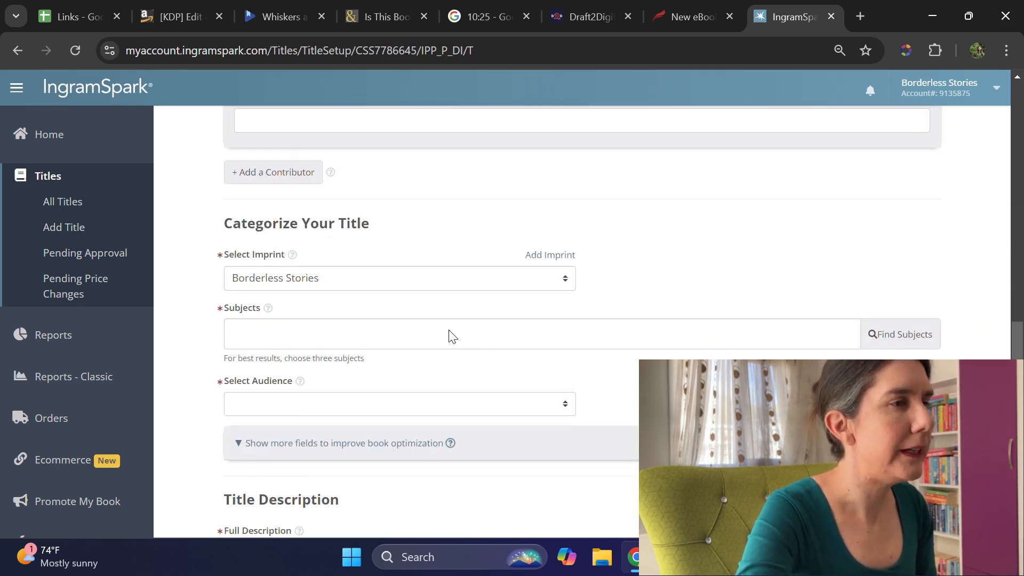
pyautogui.click(893, 335)
pyautogui.click(411, 150)
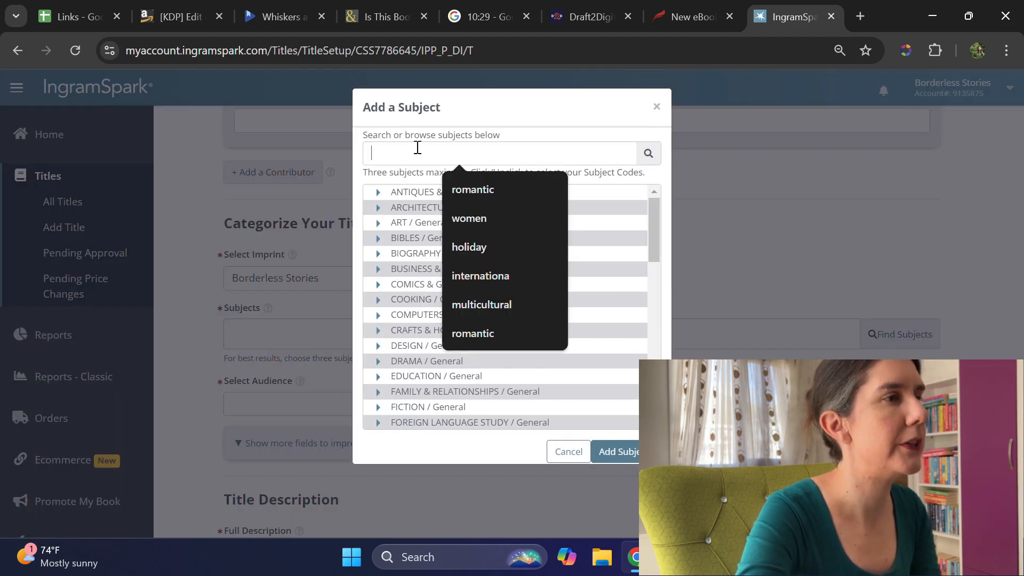
pyautogui.click(490, 190)
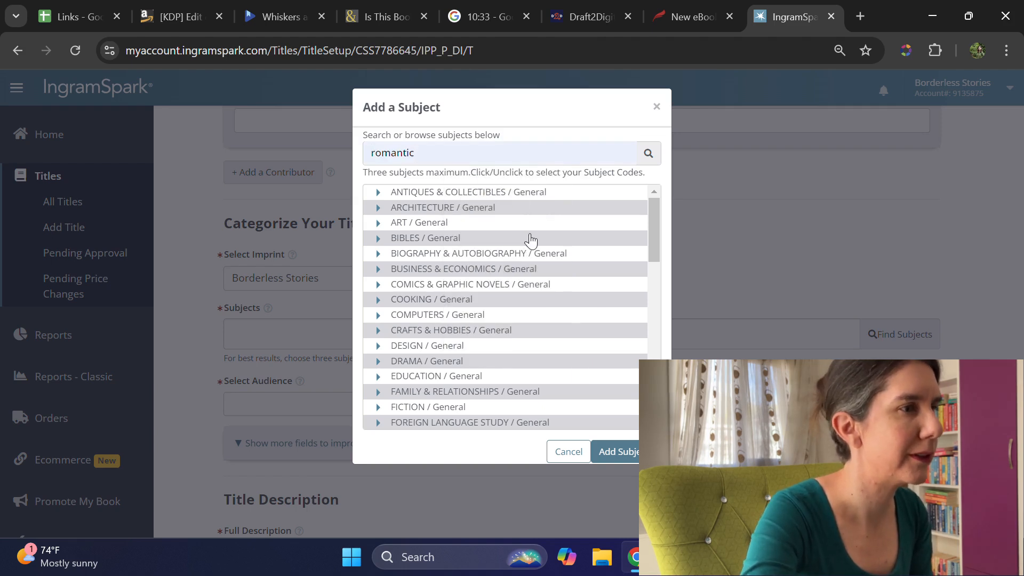
pyautogui.scroll(-5, 494, 271)
pyautogui.scroll(3, 493, 275)
pyautogui.click(647, 155)
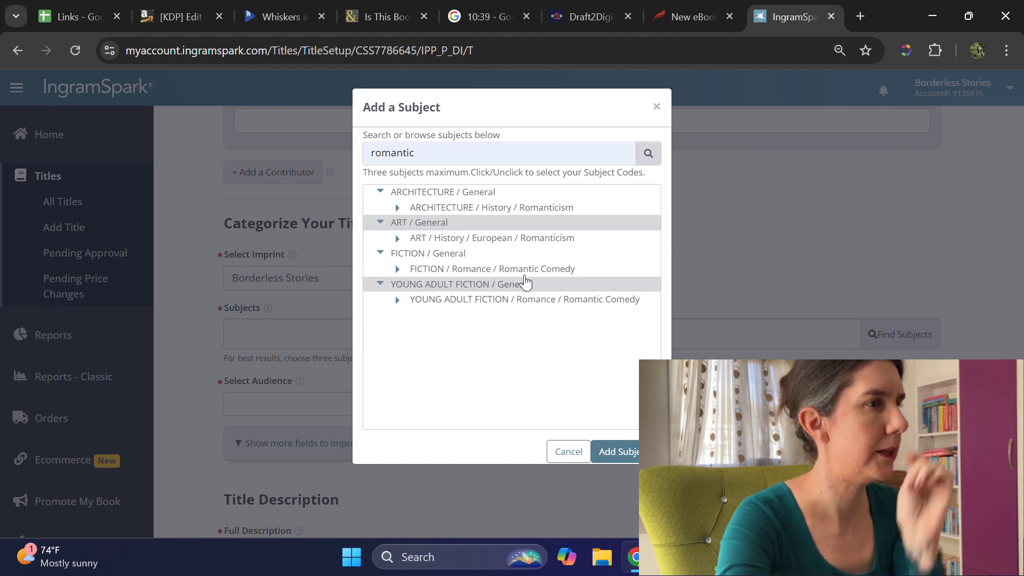
pyautogui.click(498, 269)
pyautogui.click(625, 458)
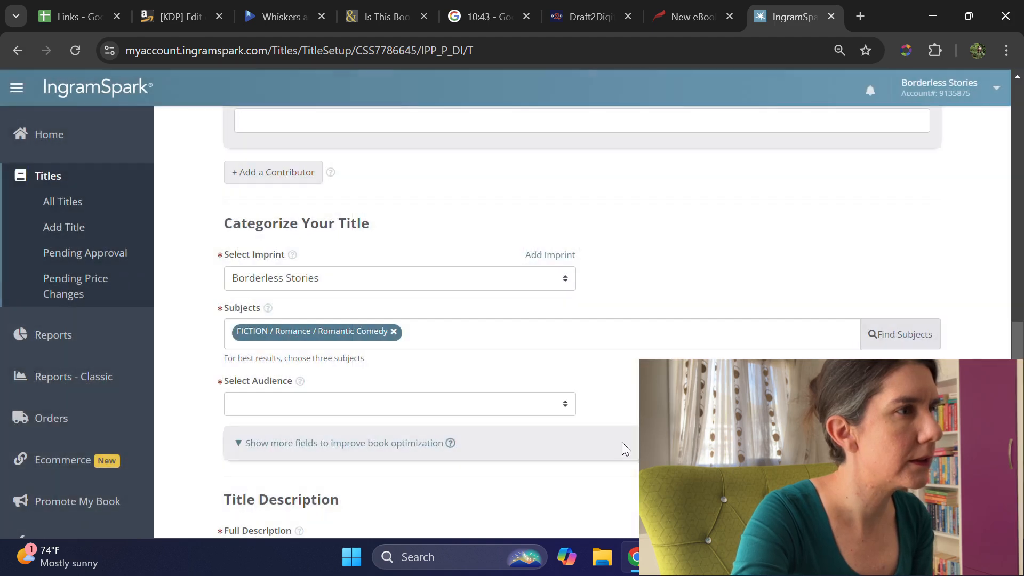
# Step: Search the subjects for multicultural and add FICTION / Romance / Multicultural & Interracial as the second subject
pyautogui.click(890, 340)
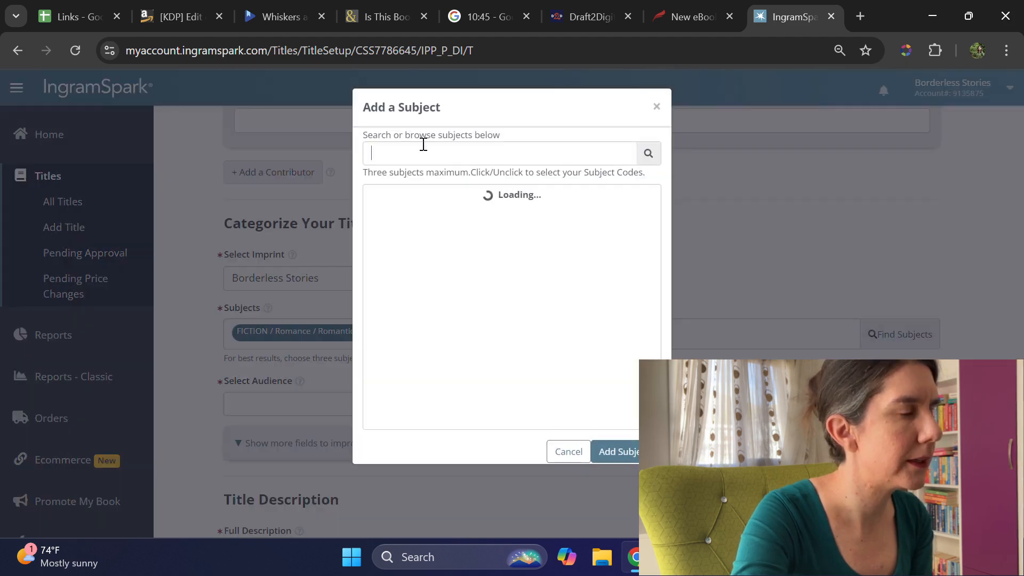
pyautogui.write('mult')
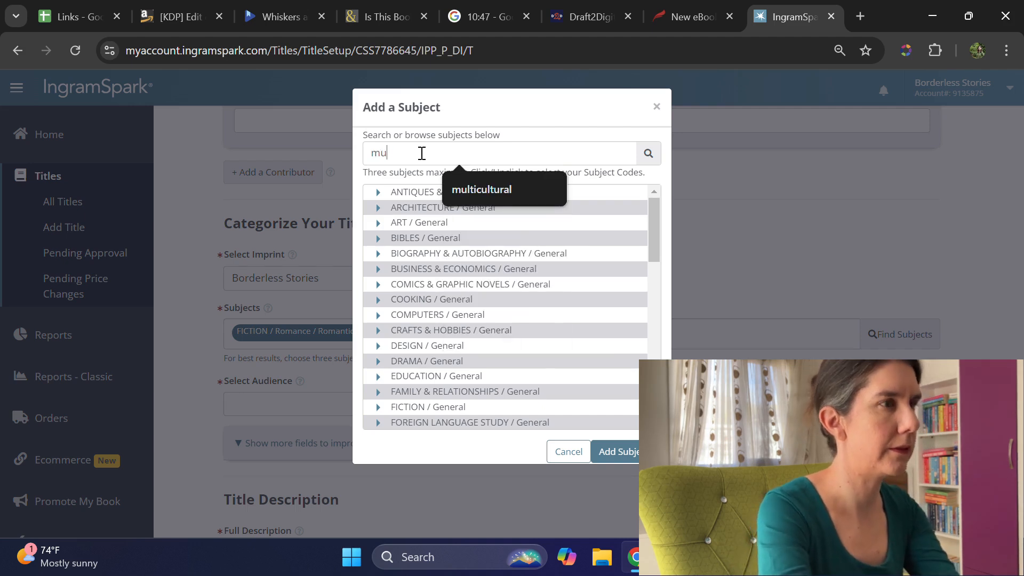
pyautogui.click(494, 191)
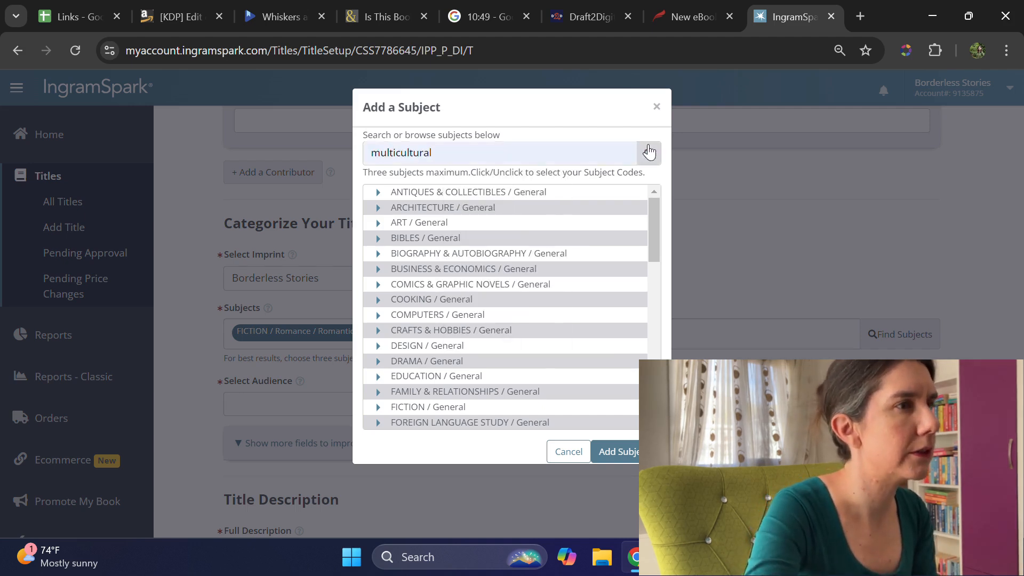
pyautogui.click(648, 153)
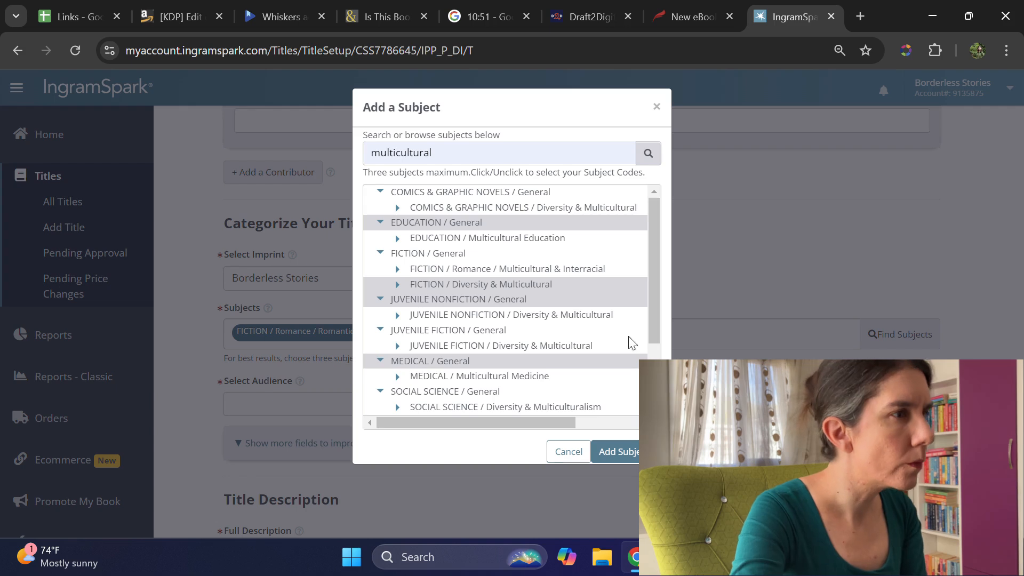
pyautogui.click(454, 268)
pyautogui.click(618, 451)
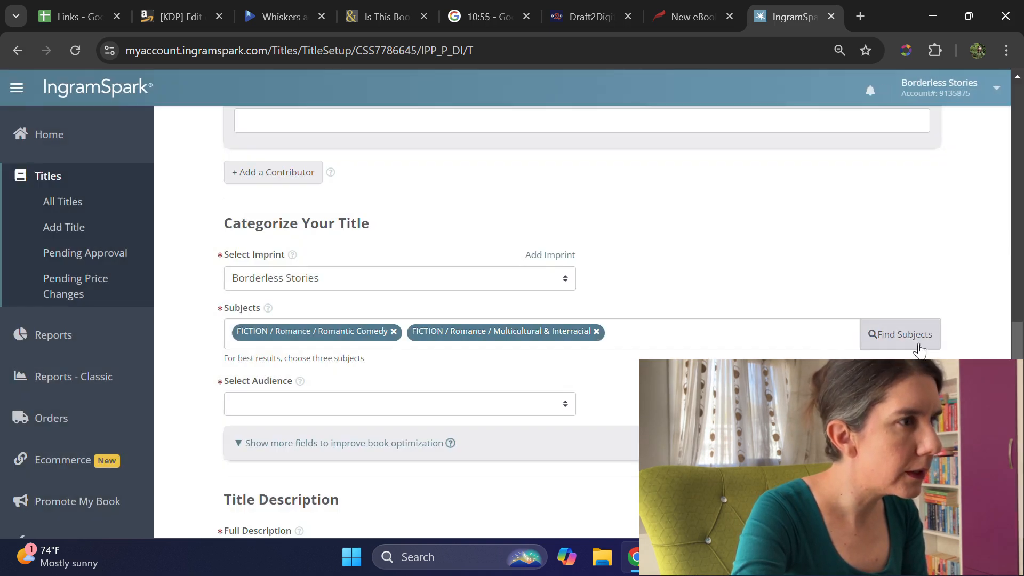
# Step: Search the subjects for contemporary and add FICTION / Romance / Contemporary as the third subject
pyautogui.click(906, 335)
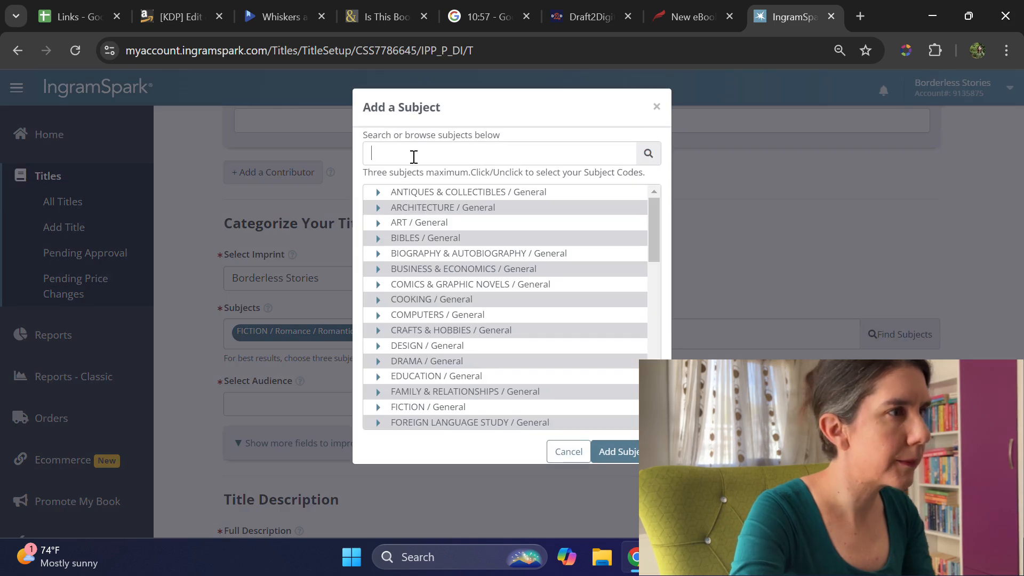
pyautogui.write('contemporary')
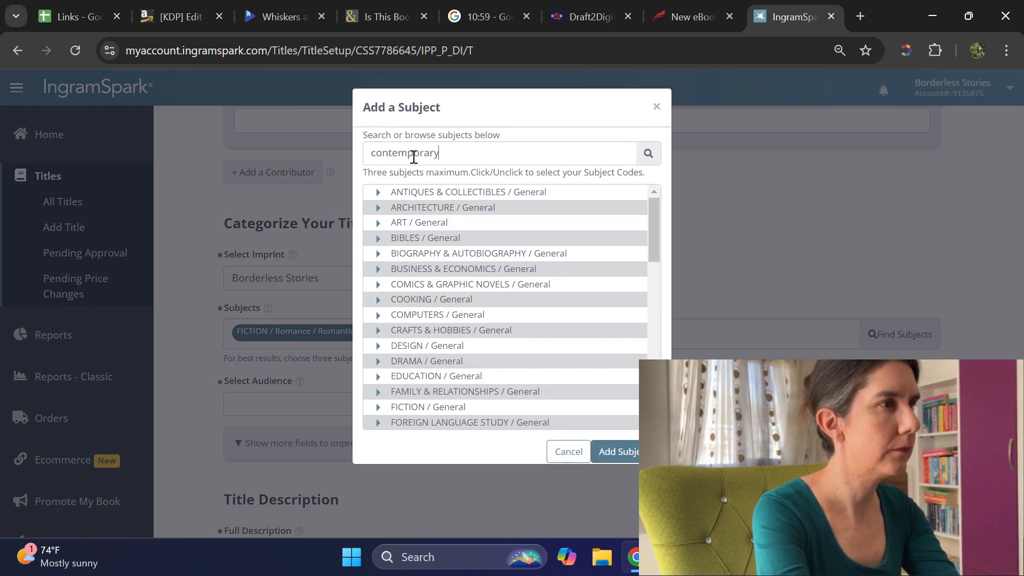
pyautogui.click(648, 156)
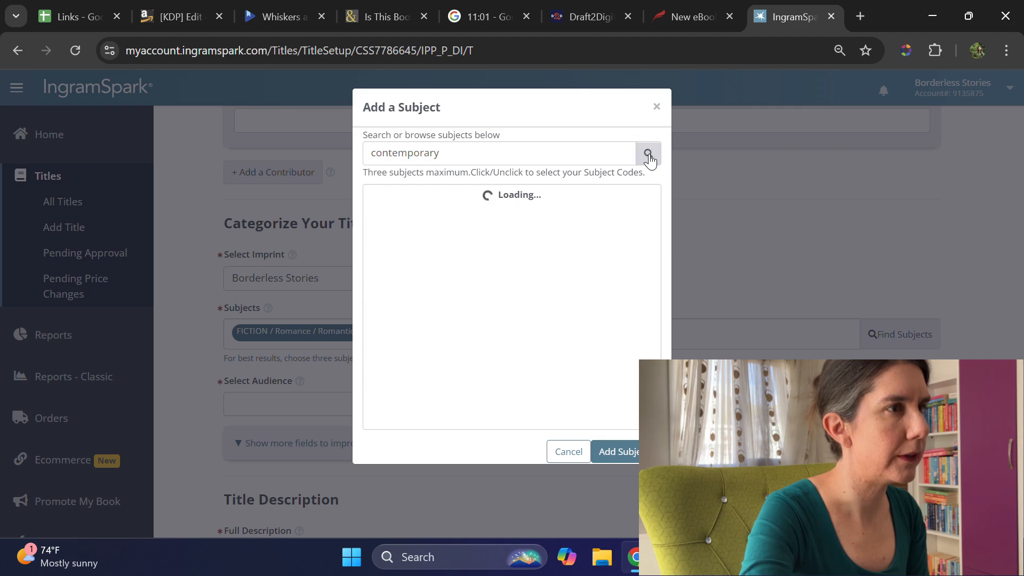
pyautogui.scroll(-5, 599, 222)
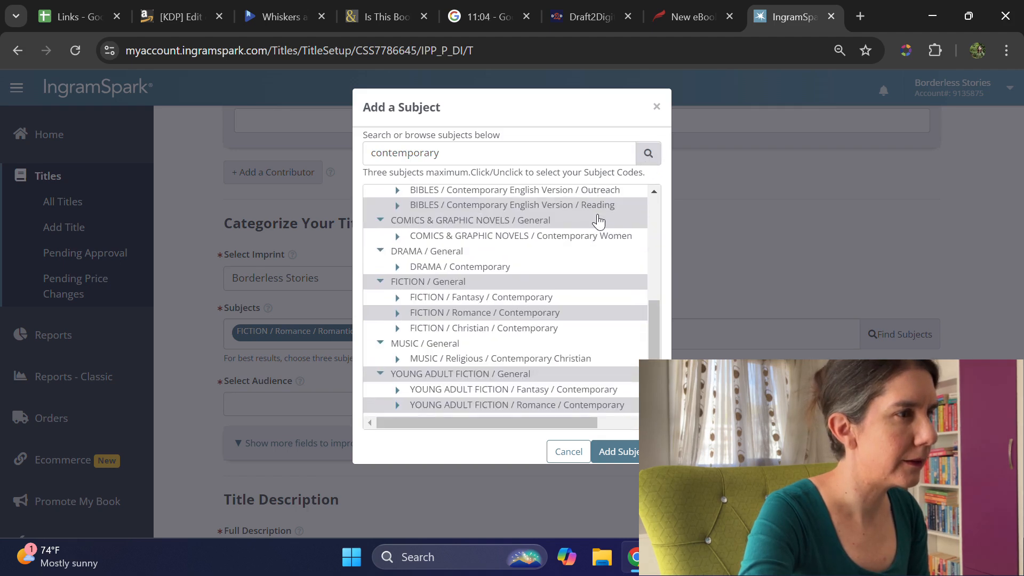
pyautogui.click(528, 318)
pyautogui.click(622, 452)
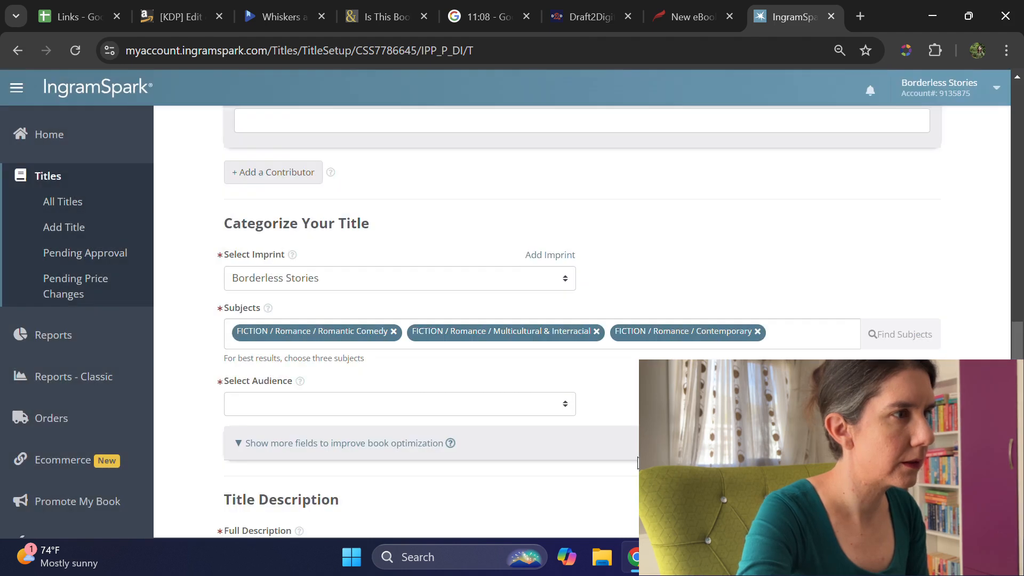
# Step: Set the audience to Trade/General (Adult) and briefly check the optional categorization fields before hiding them again
pyautogui.click(543, 404)
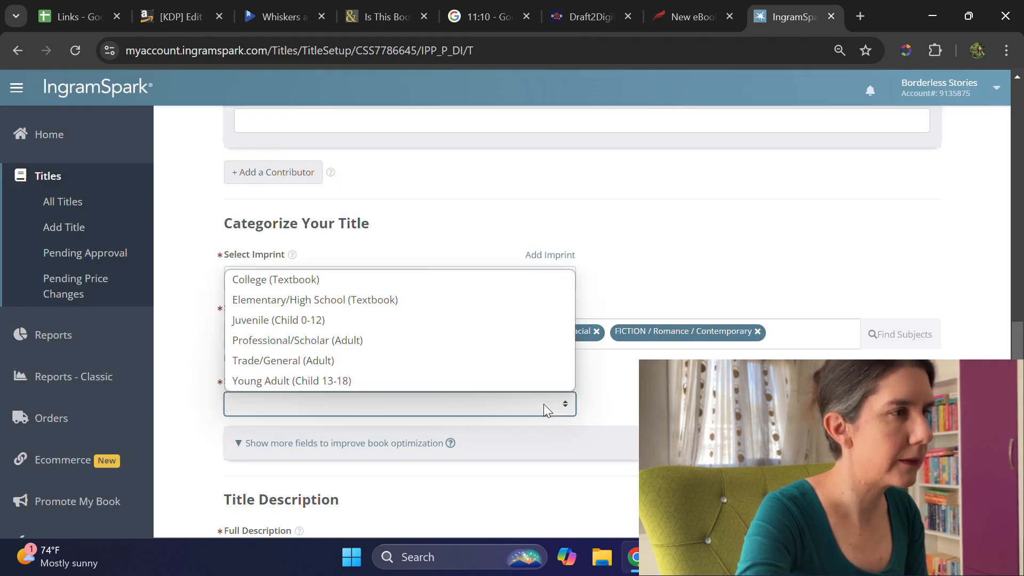
pyautogui.click(366, 361)
pyautogui.scroll(-1, 593, 413)
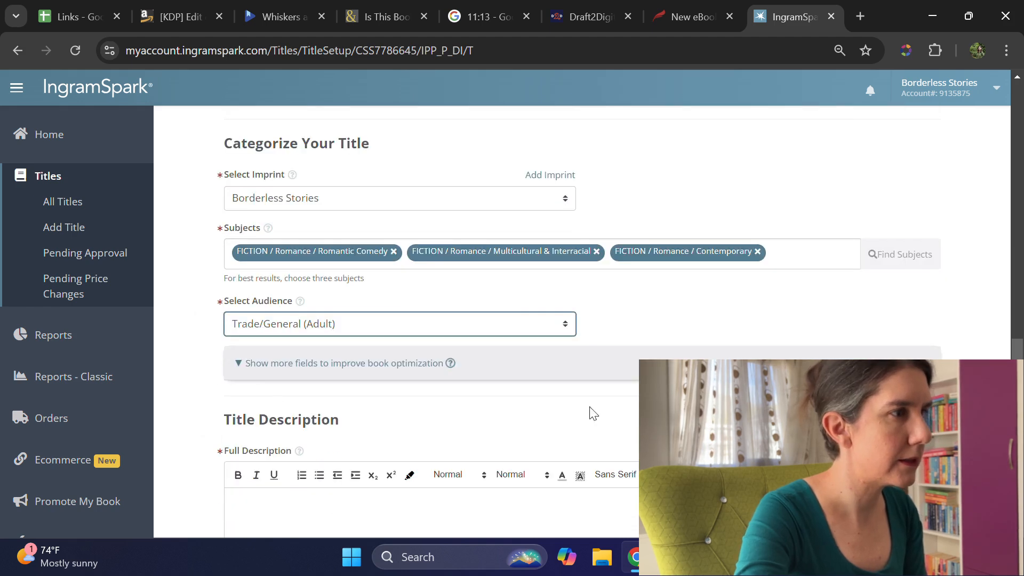
pyautogui.click(240, 366)
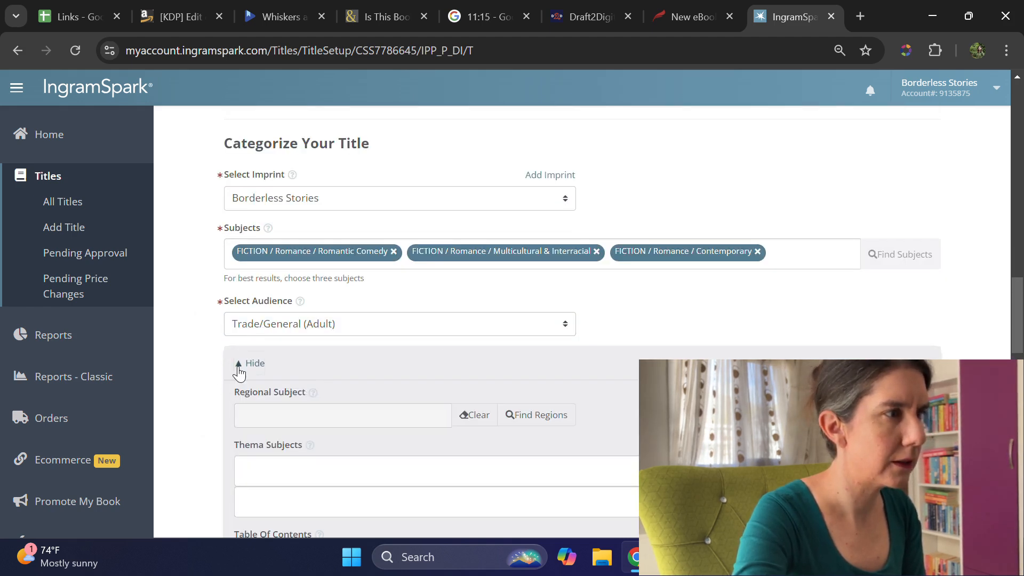
pyautogui.click(240, 365)
# Step: Copy the blurb from the Links spreadsheet into IngramSpark's Full Description
pyautogui.scroll(-3, 447, 322)
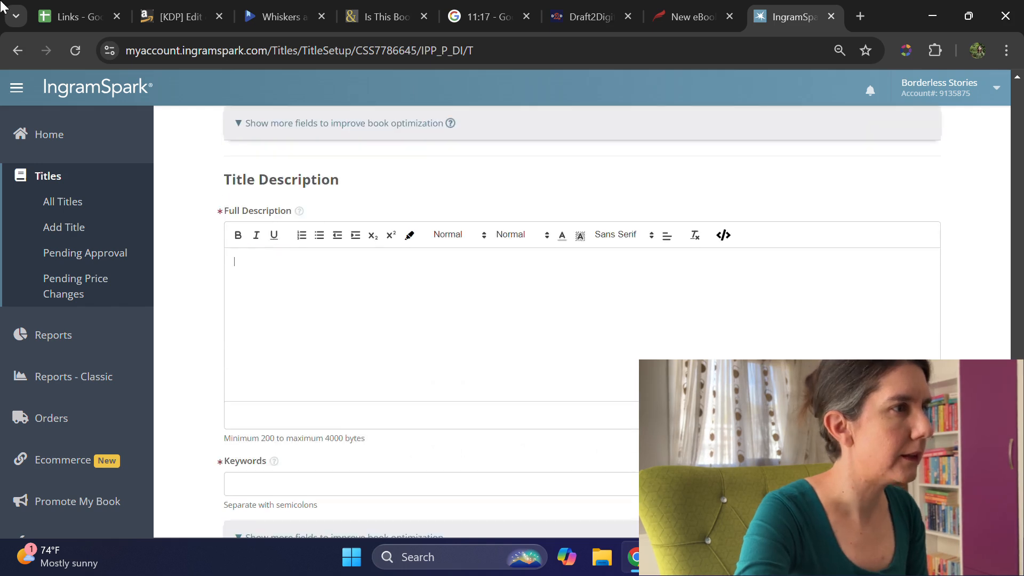
pyautogui.click(69, 17)
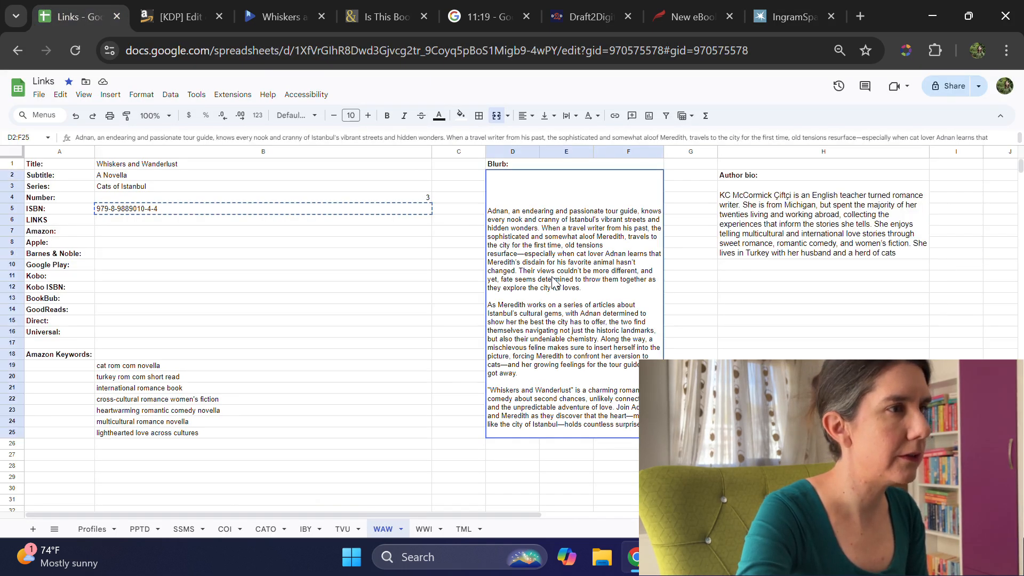
pyautogui.doubleClick(554, 283)
pyautogui.hotkey('ctrl', 'a')
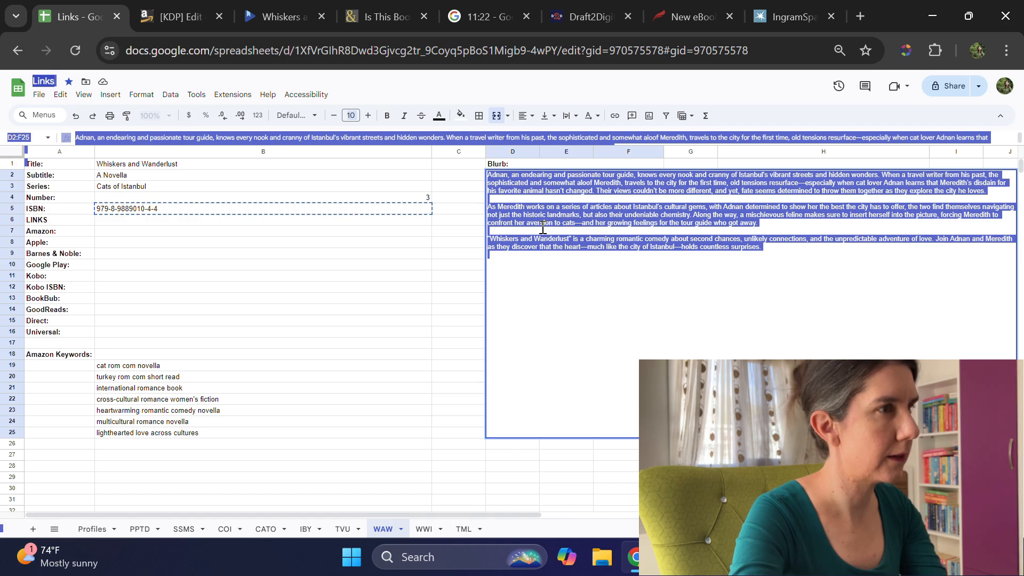
pyautogui.click(784, 8)
pyautogui.click(384, 298)
pyautogui.hotkey('ctrl', 'v')
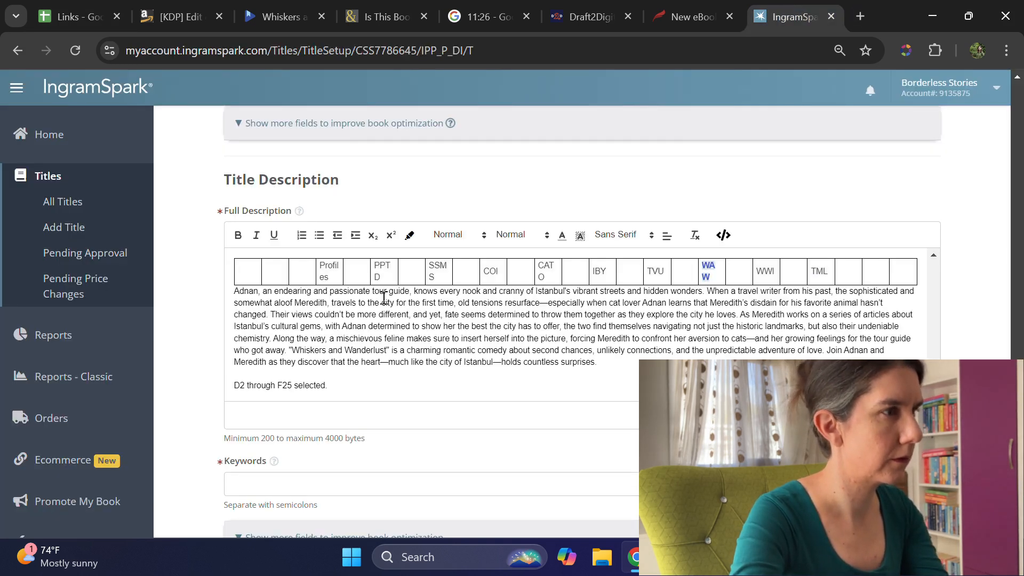
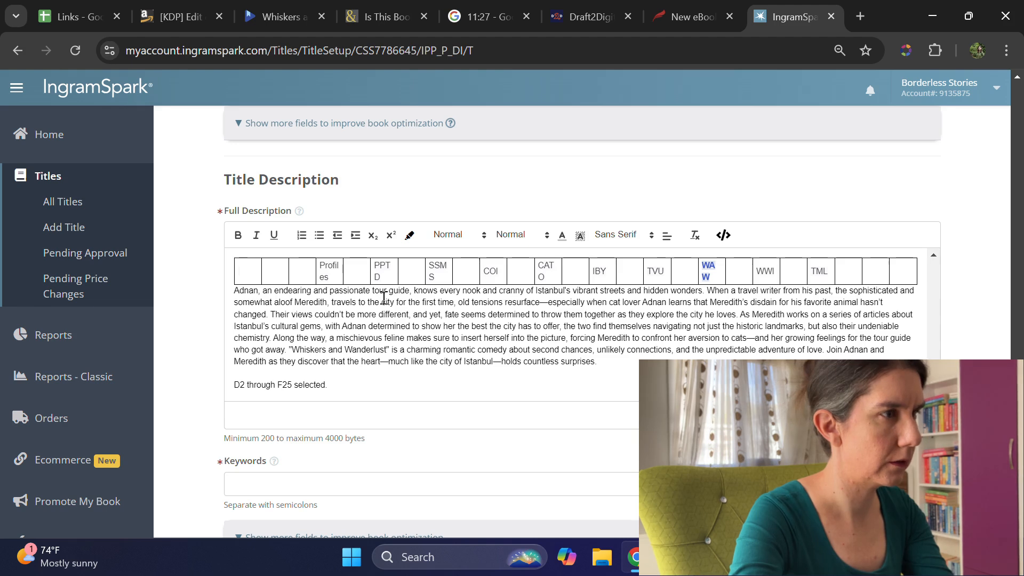
# Step: Clear the pasted blurb from the Full Description, including the stray table and the cell-range text
pyautogui.tripleClick(294, 388)
pyautogui.press('BackSpace')
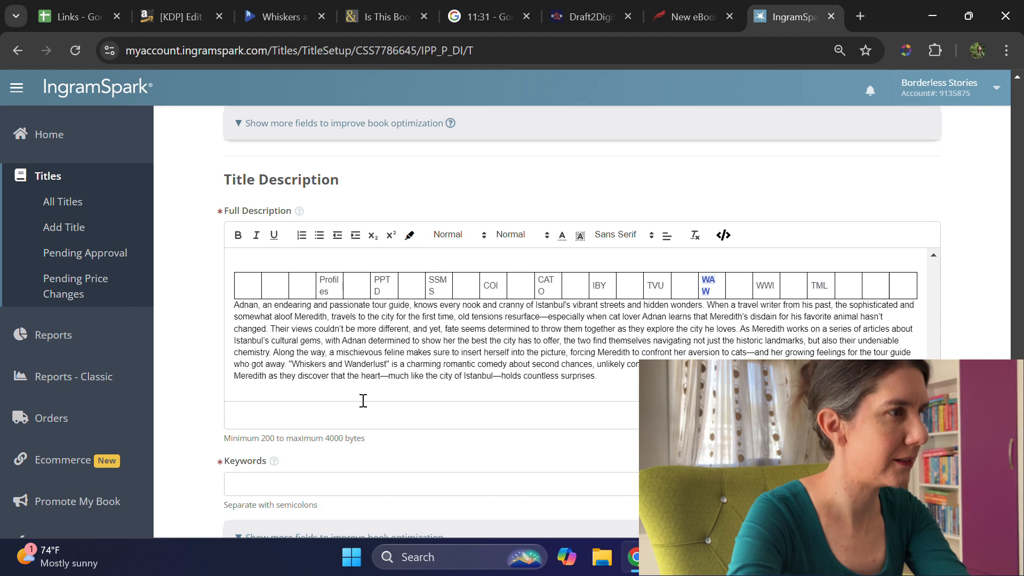
pyautogui.press('BackSpace')
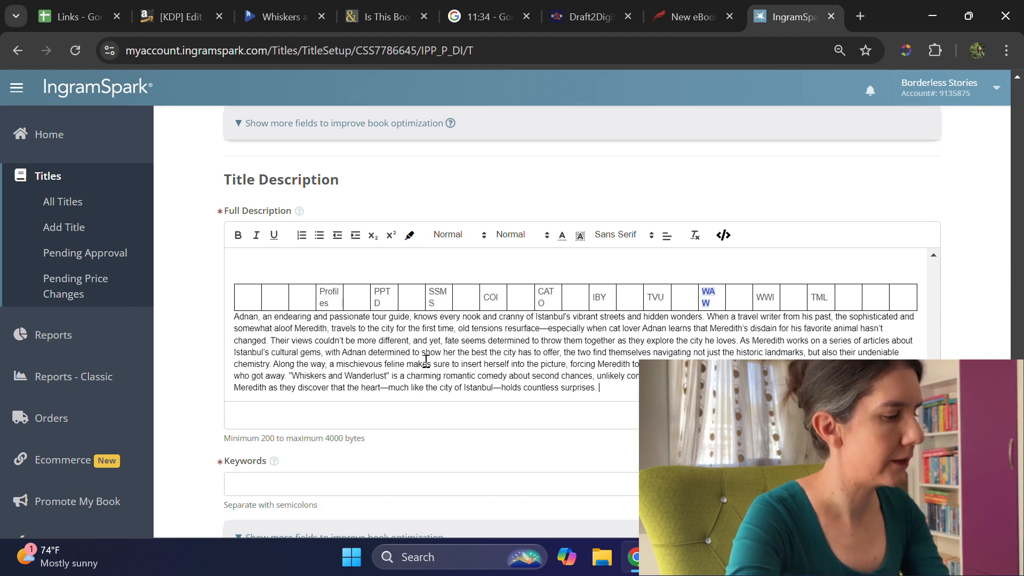
pyautogui.press('Return')
pyautogui.hotkey('ctrl', 'z')
pyautogui.hotkey('ctrl', 'z')
pyautogui.hotkey('ctrl', 'z')
pyautogui.hotkey('ctrl', 'z')
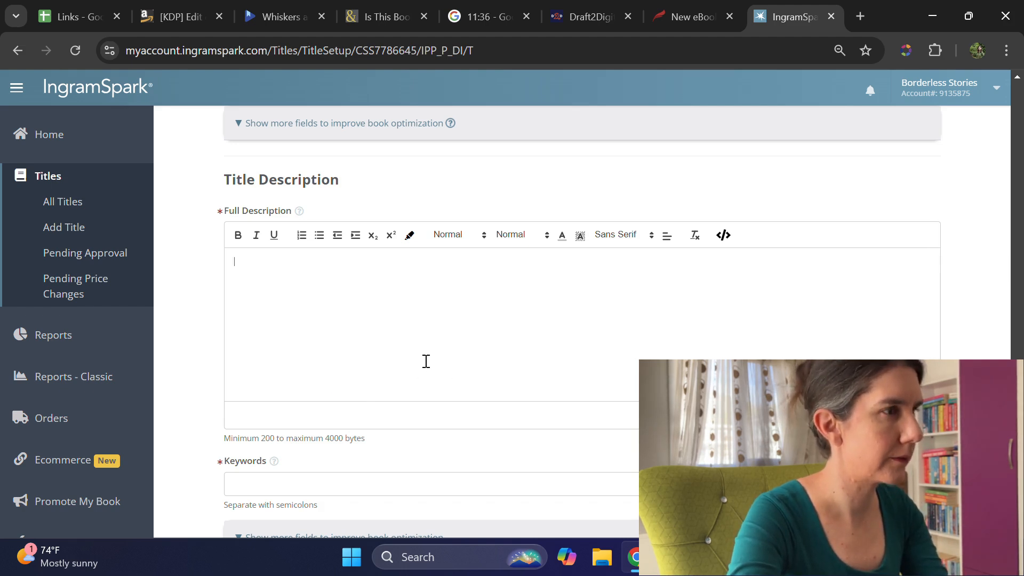
# Step: Copy only the blurb text from inside the cell in the Links spreadsheet and paste it into IngramSpark's Full Description
pyautogui.hotkey('ctrl', '1')
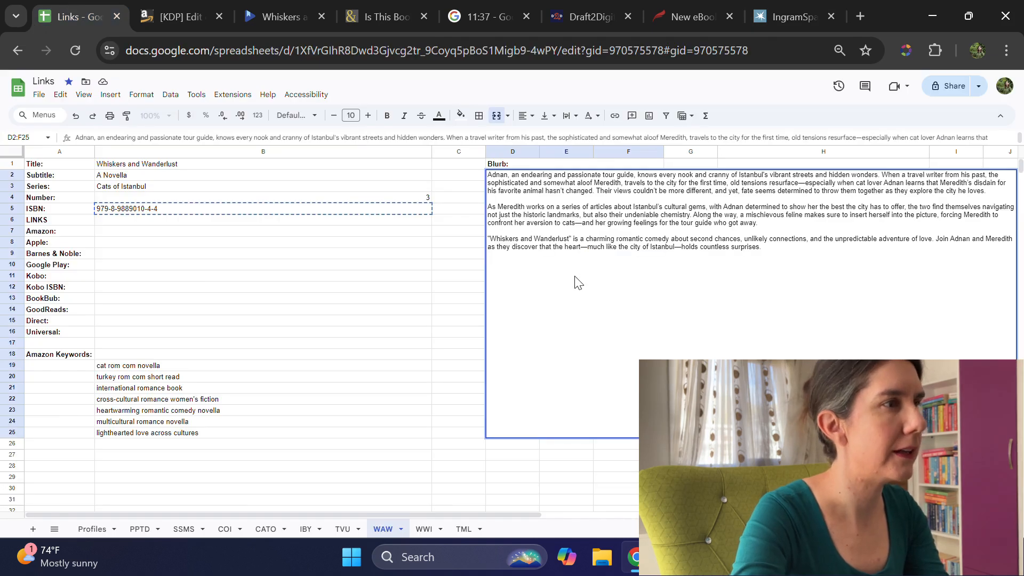
pyautogui.tripleClick(543, 215)
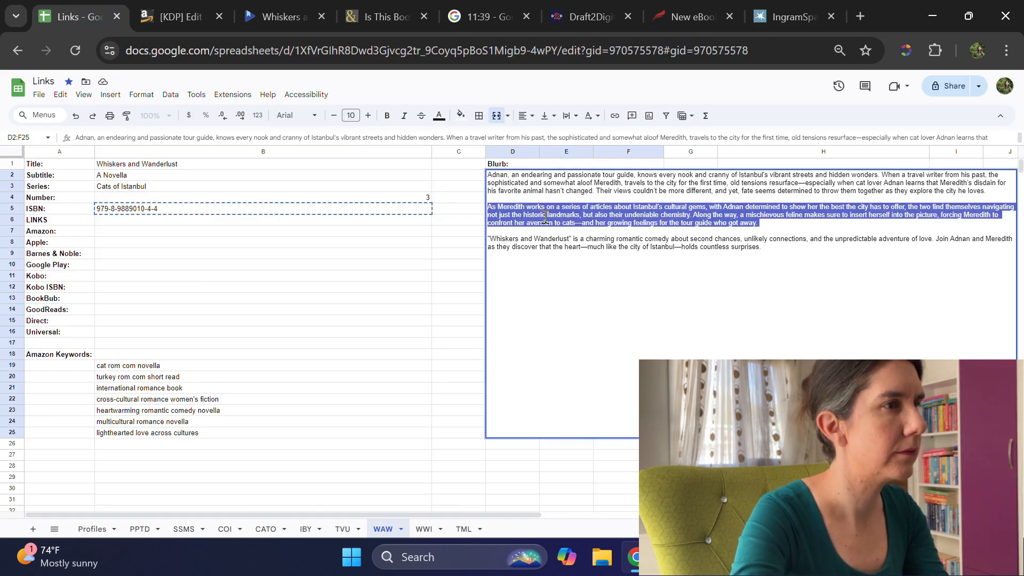
pyautogui.click(544, 216)
pyautogui.moveTo(773, 251); pyautogui.dragTo(489, 178)
pyautogui.hotkey('ctrl', 'c')
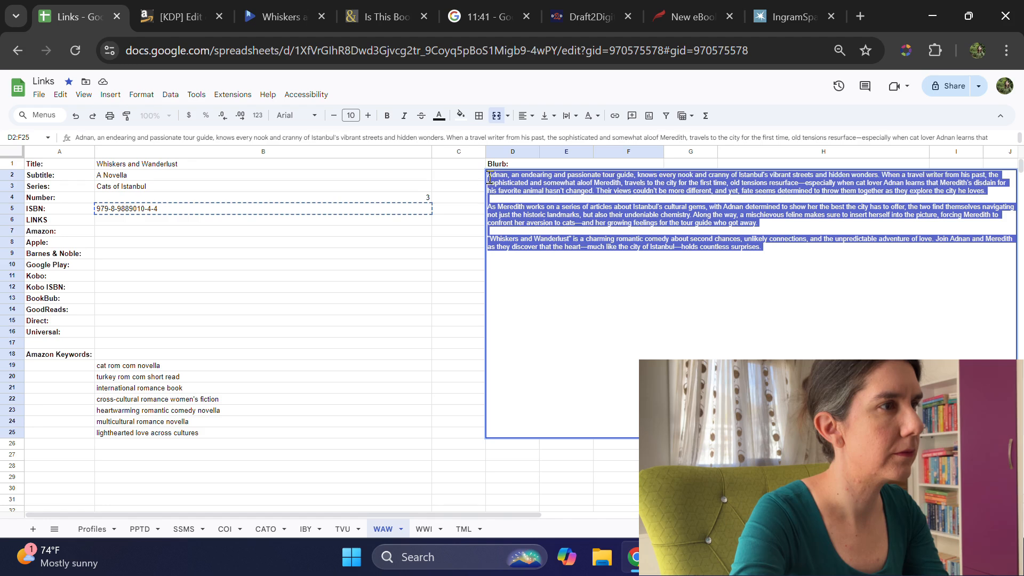
pyautogui.click(795, 16)
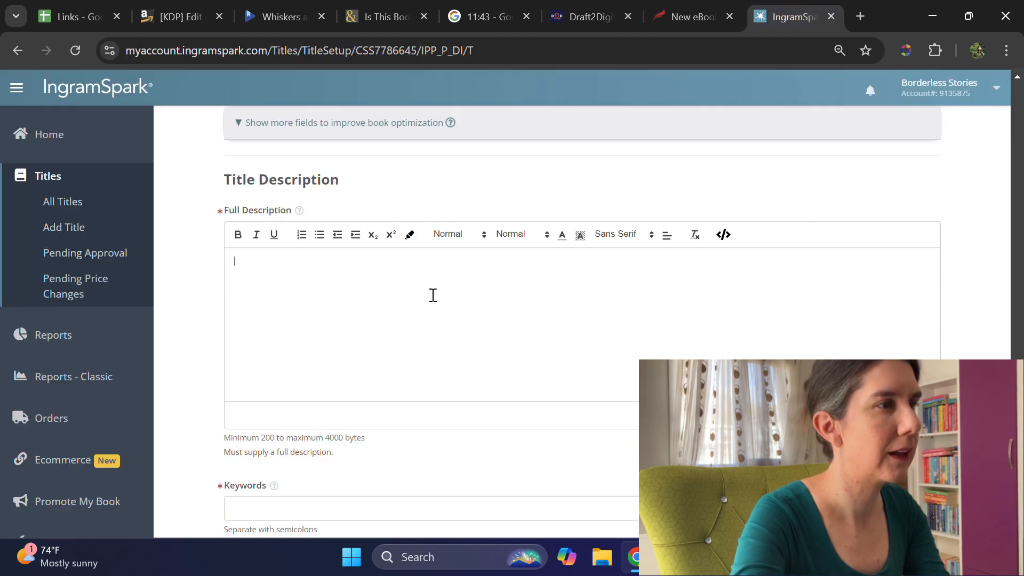
pyautogui.hotkey('ctrl', 'v')
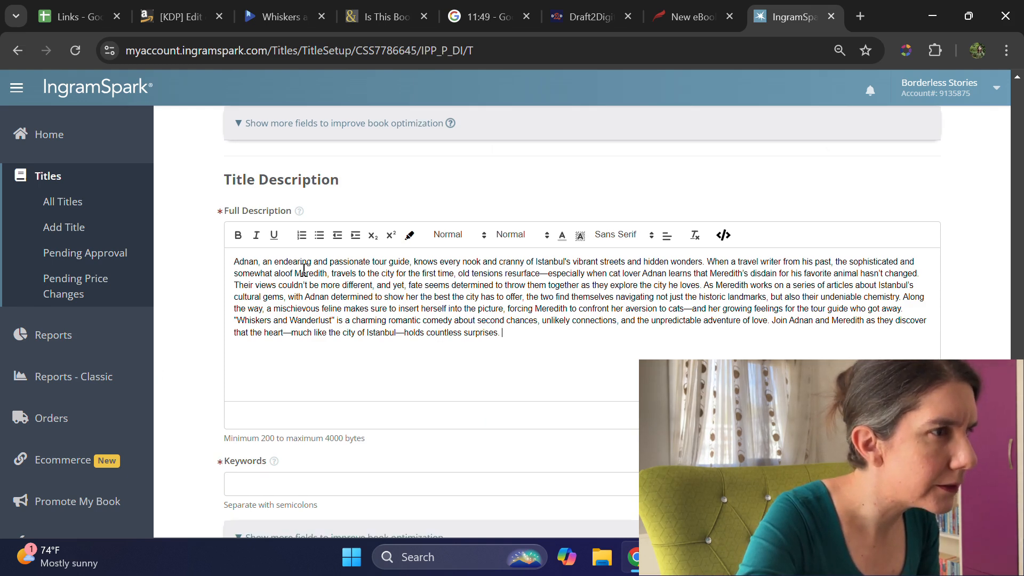
# Step: Check the blurb's paragraph breaks in the Links spreadsheet and split IngramSpark's Full Description into three paragraphs separated by blank lines to match
pyautogui.click(71, 5)
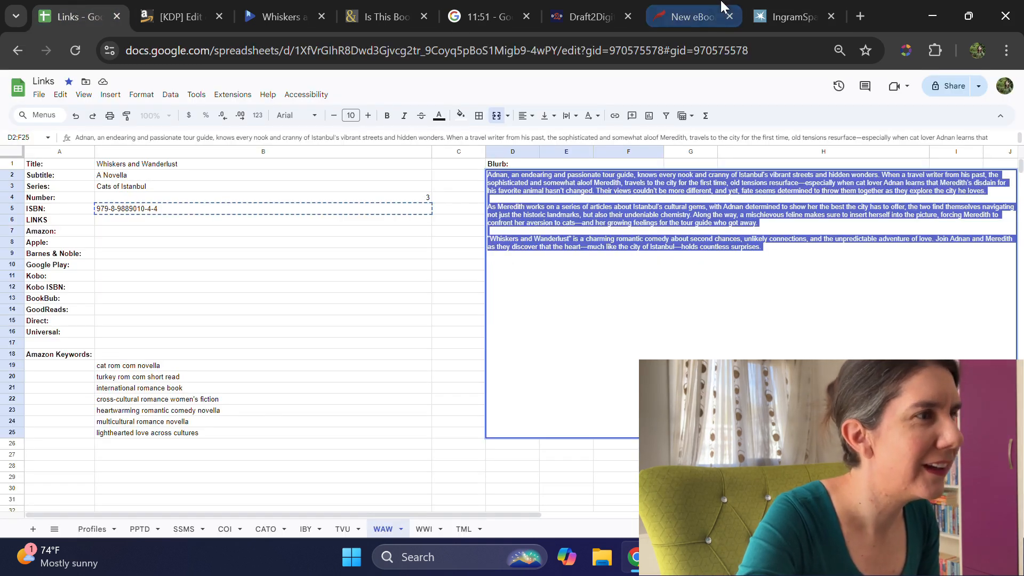
pyautogui.click(771, 7)
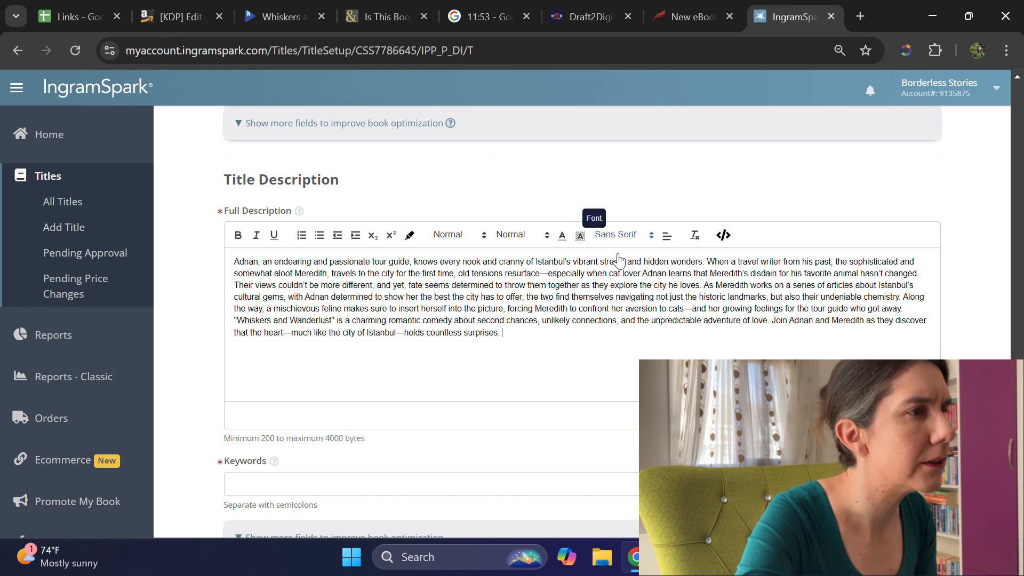
pyautogui.click(706, 288)
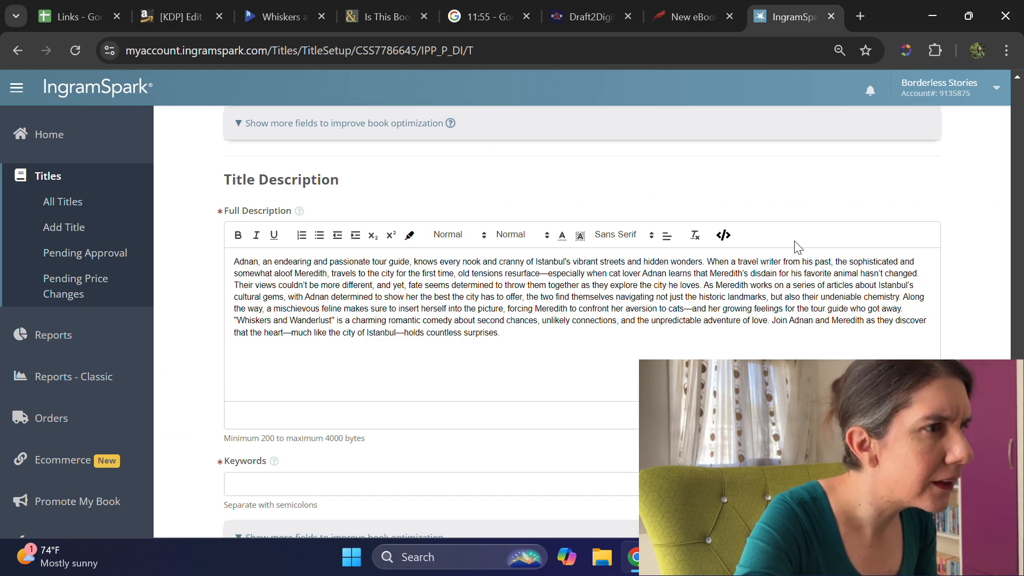
pyautogui.press('BackSpace')
pyautogui.press('Return')
pyautogui.press('Return')
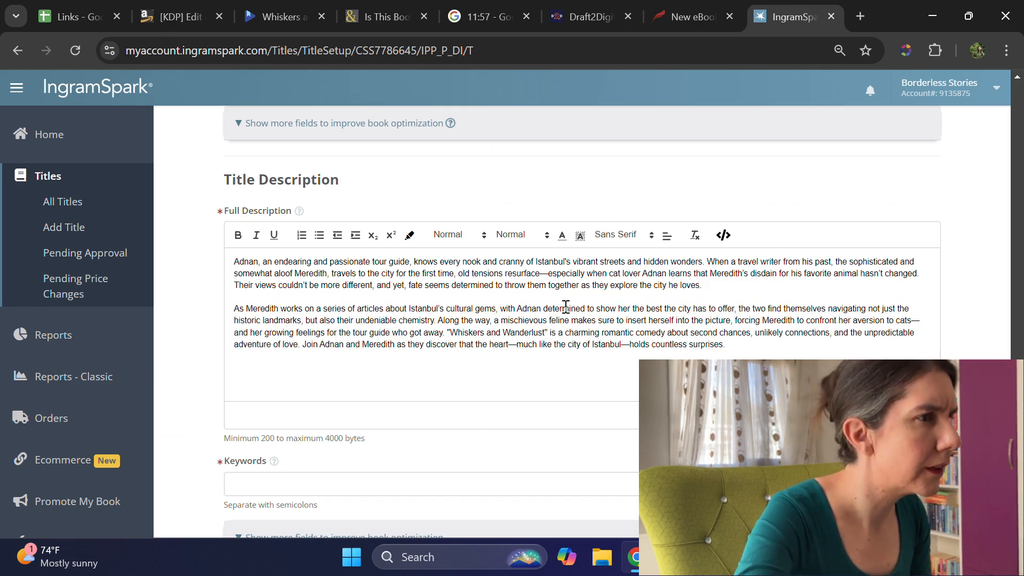
pyautogui.press('Left')
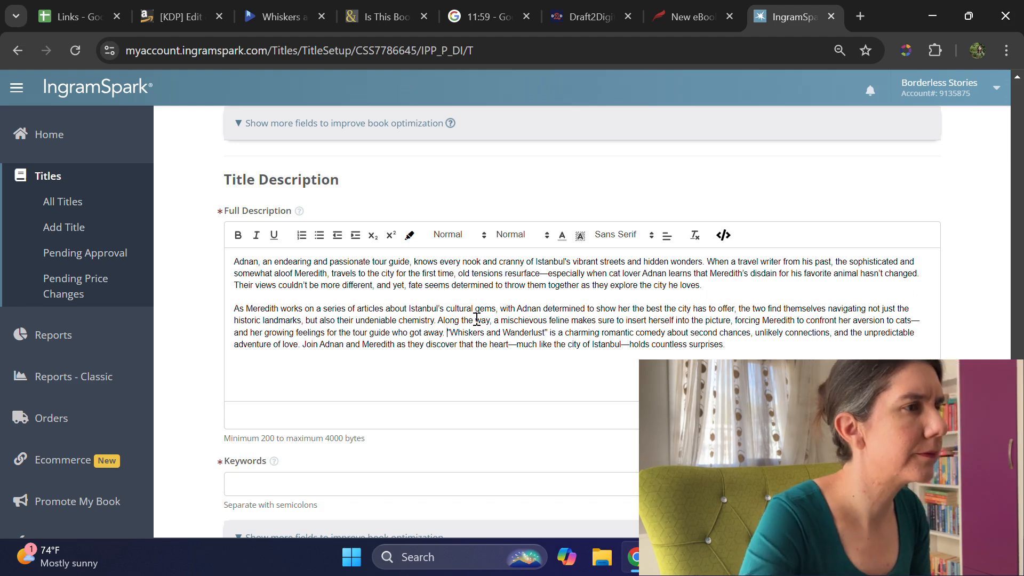
pyautogui.press('Return')
pyautogui.press('Return')
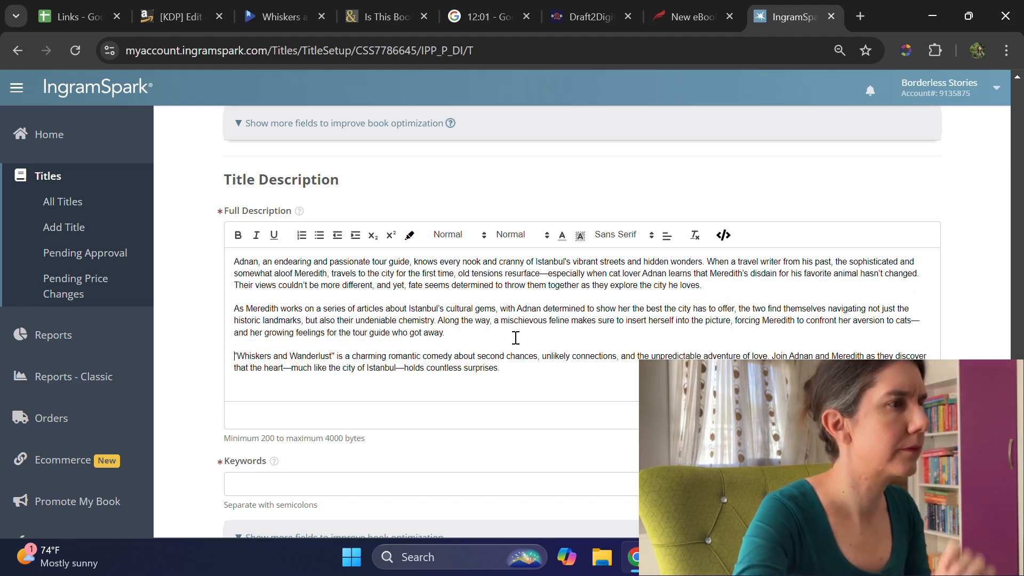
# Step: Copy "cat rom com novella" from the Links spreadsheet into IngramSpark's Keywords as the first keyword, followed by a semicolon
pyautogui.scroll(-3, 555, 381)
pyautogui.click(437, 325)
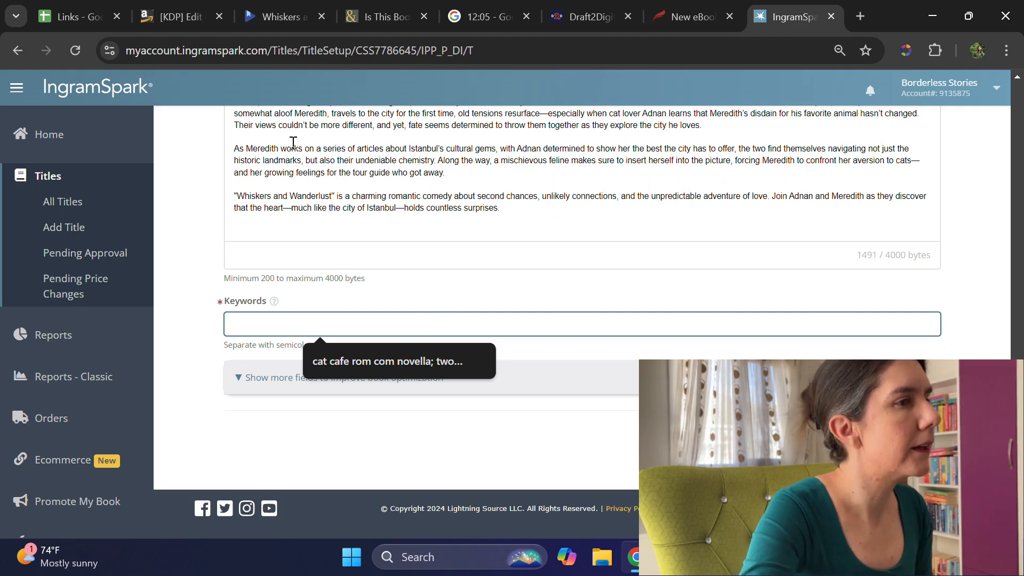
pyautogui.click(59, 6)
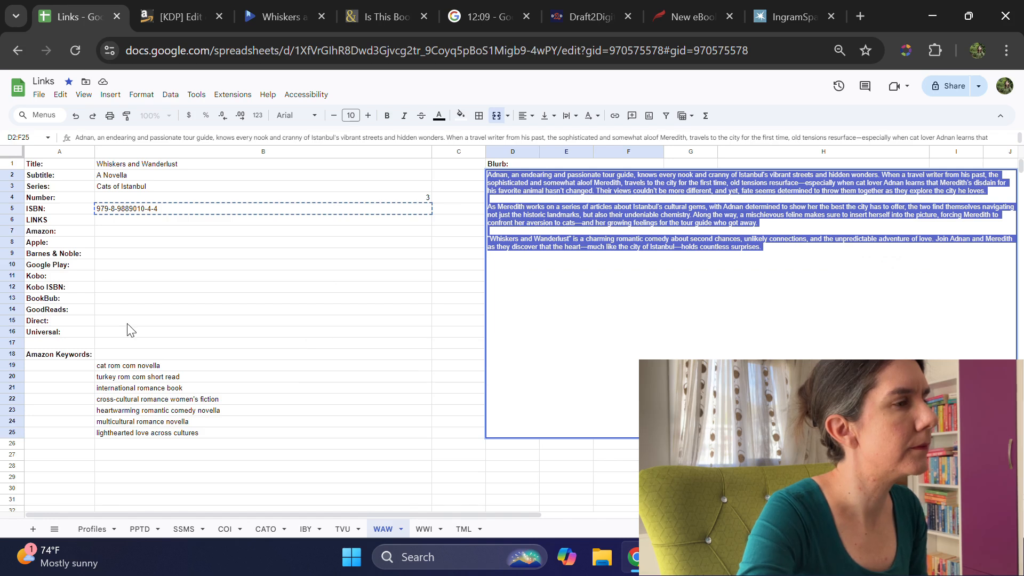
pyautogui.click(135, 366)
pyautogui.hotkey('ctrl', 'c')
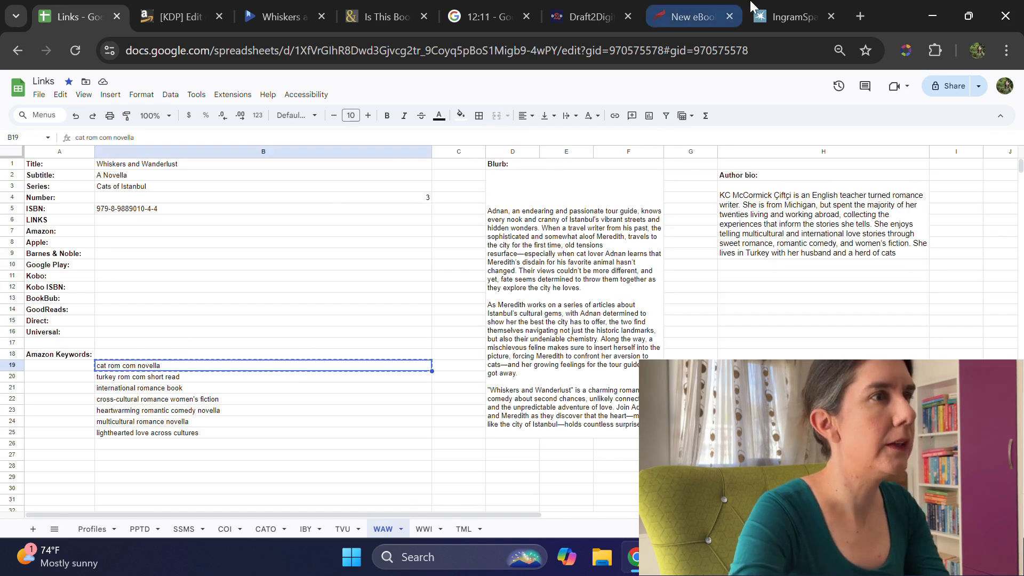
pyautogui.click(793, 17)
pyautogui.hotkey('ctrl', 'v')
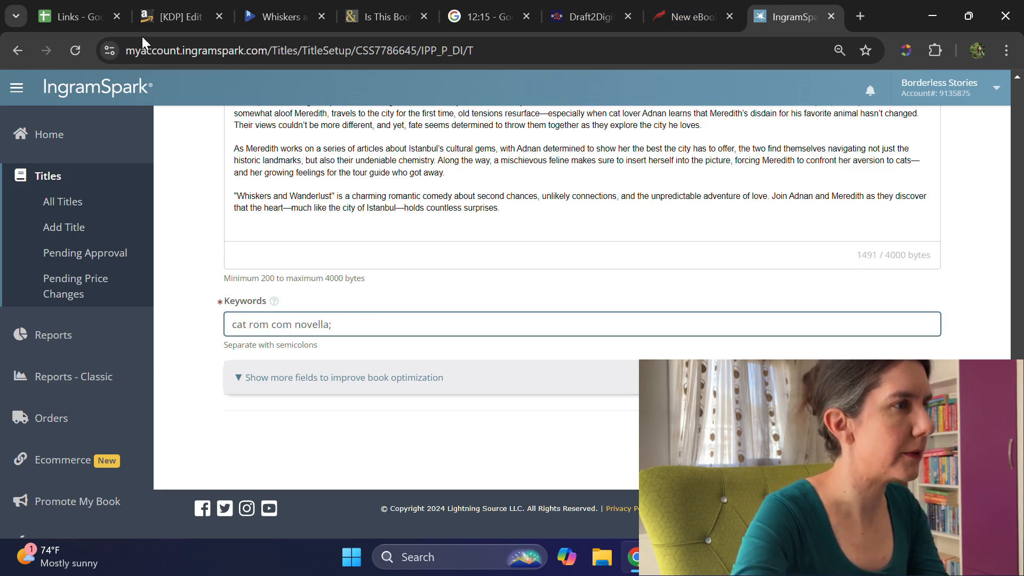
# Step: Copy "turkey rom com short read" from the Links spreadsheet and append it with a semicolon to IngramSpark's Keywords
pyautogui.click(69, 17)
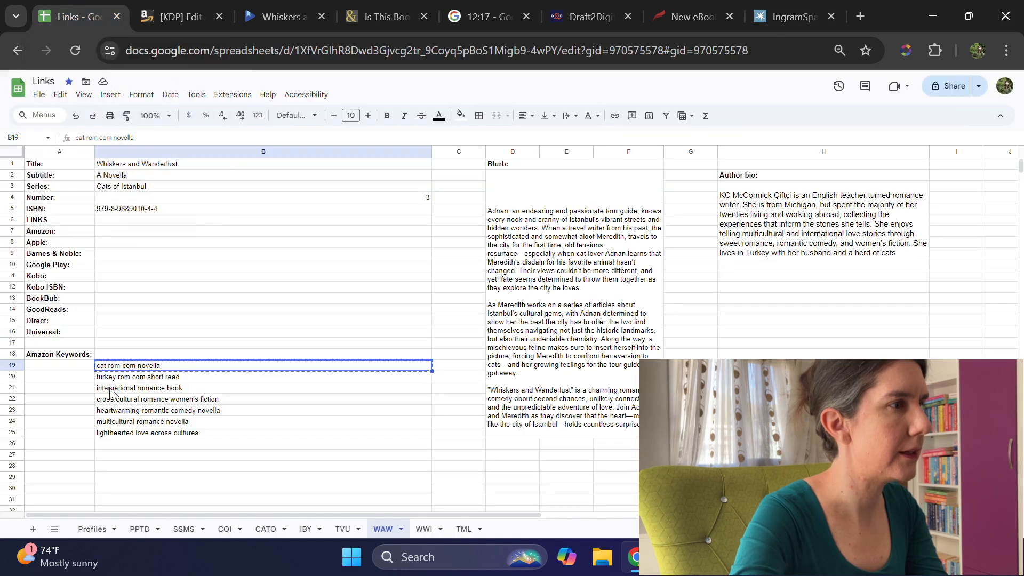
pyautogui.click(124, 378)
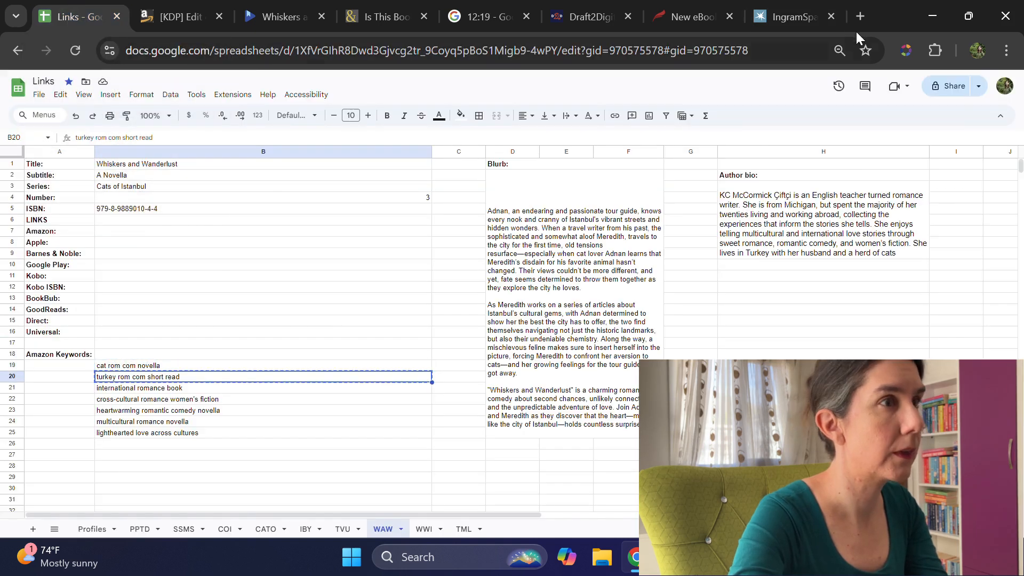
pyautogui.click(771, 12)
pyautogui.hotkey('ctrl', 'v')
pyautogui.write(';')
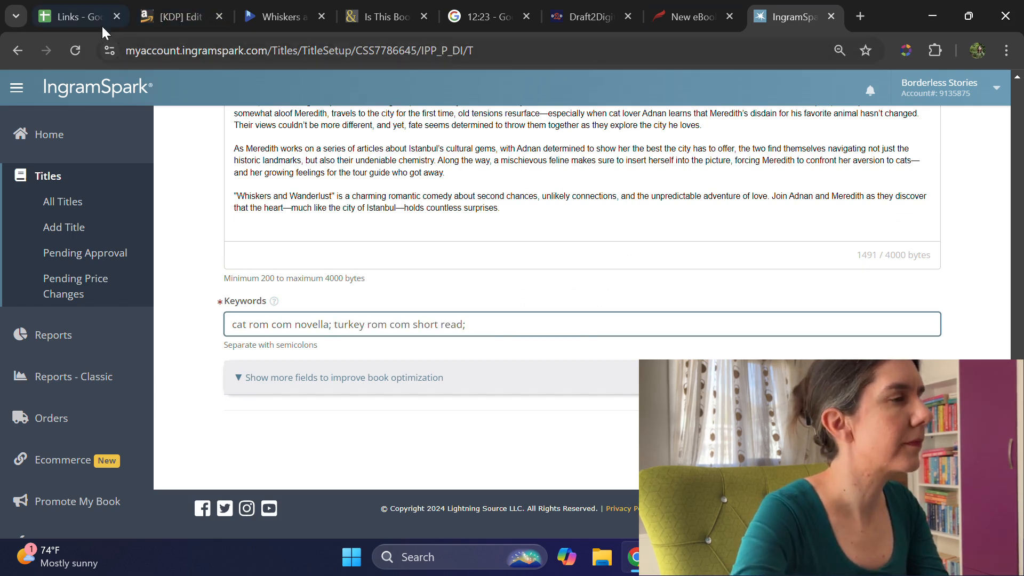
# Step: Copy "international romance book" from the Links spreadsheet and append it with a semicolon to IngramSpark's Keywords
pyautogui.click(72, 16)
pyautogui.click(154, 392)
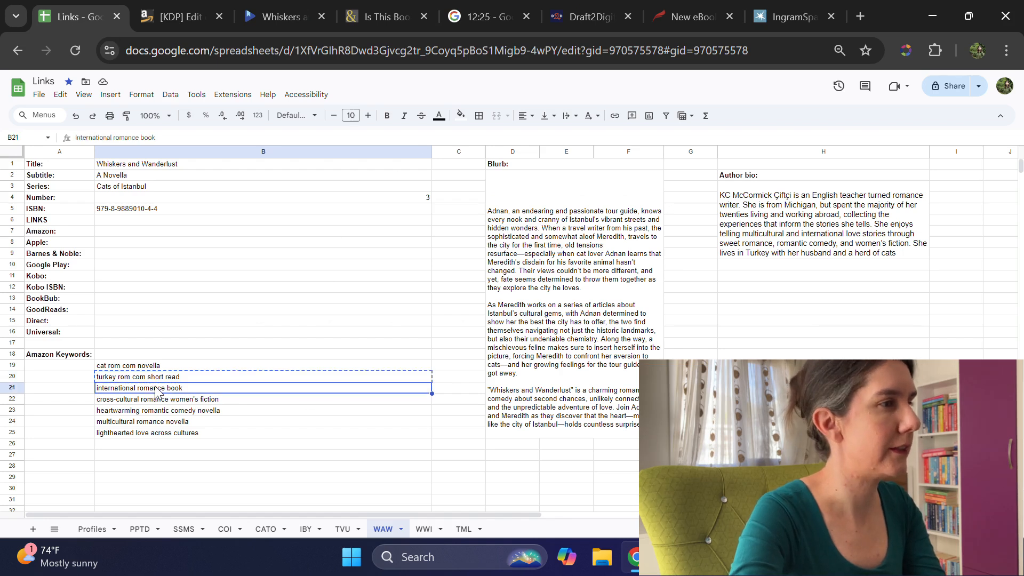
pyautogui.hotkey('ctrl', 'c')
pyautogui.click(789, 17)
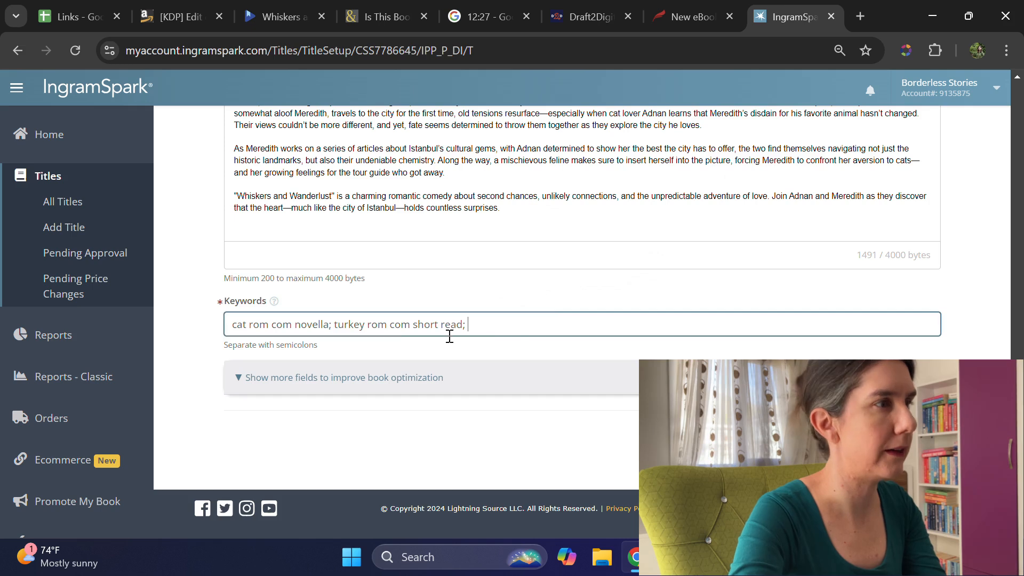
pyautogui.hotkey('ctrl', 'v')
pyautogui.write(';')
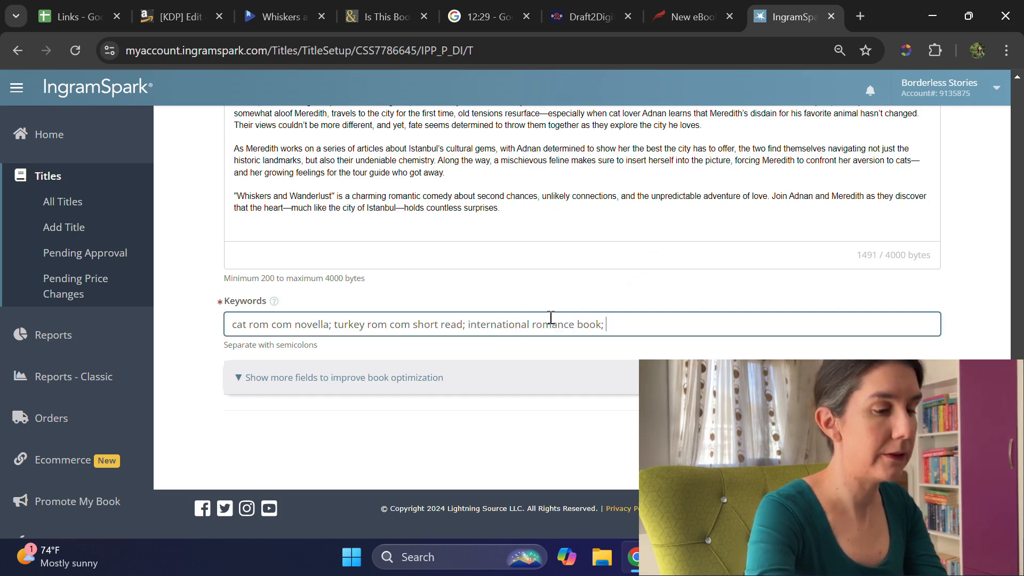
# Step: Copy "cross-cultural romance women's fiction" from the Links spreadsheet and append it with a semicolon to IngramSpark's Keywords
pyautogui.click(75, 13)
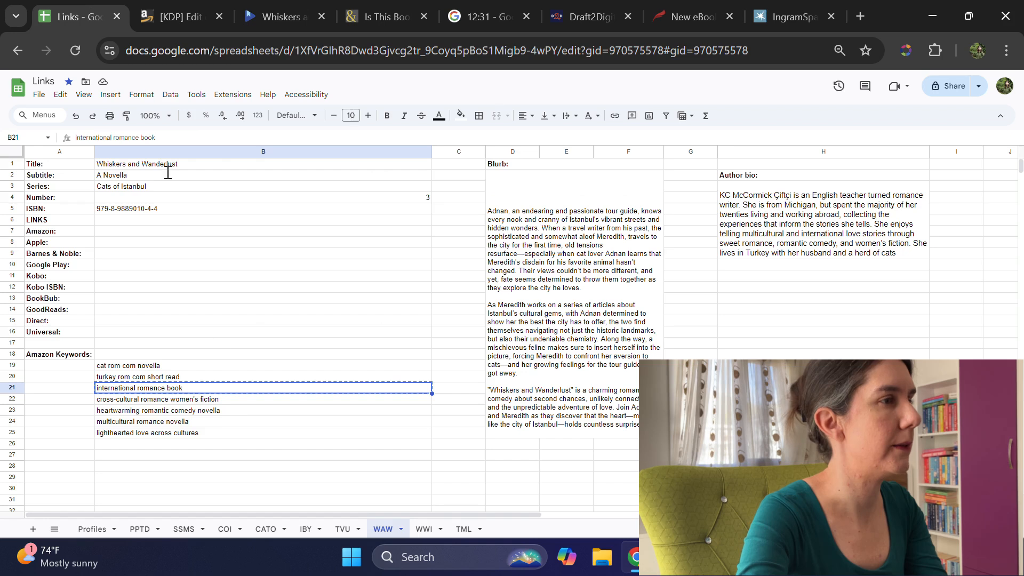
pyautogui.click(193, 404)
pyautogui.hotkey('ctrl', 'c')
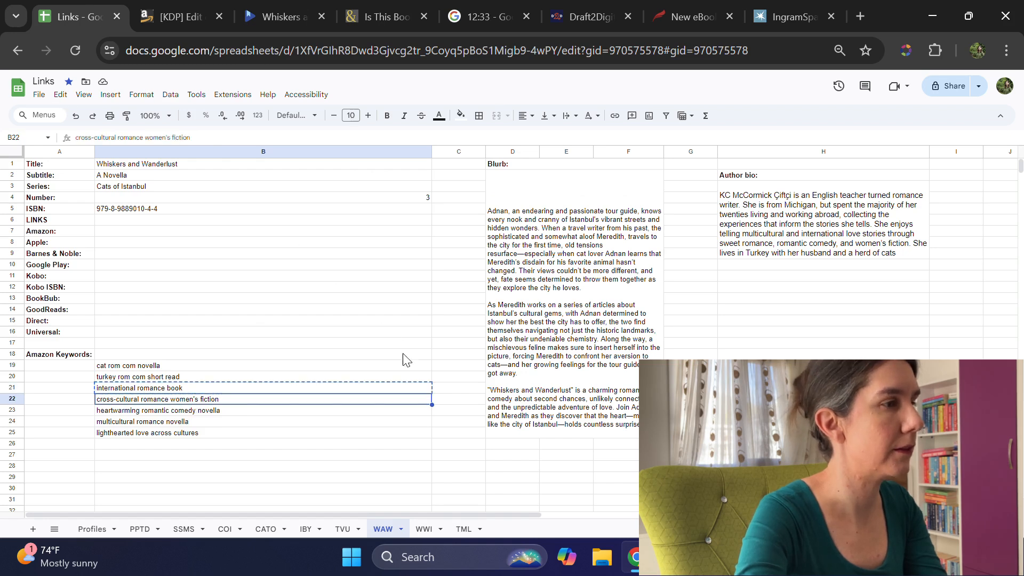
pyautogui.click(805, 27)
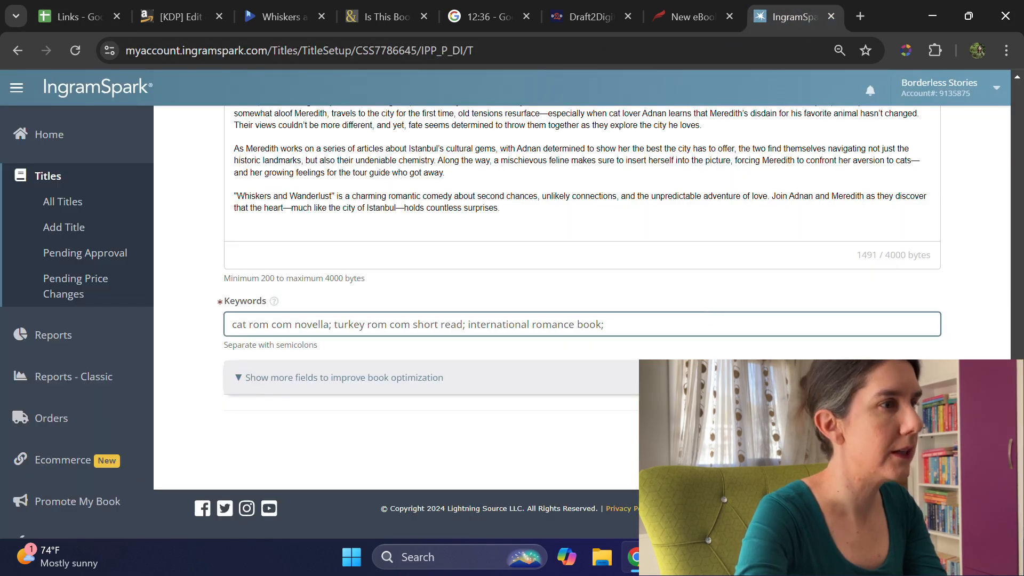
pyautogui.hotkey('ctrl', 'v')
pyautogui.write(';')
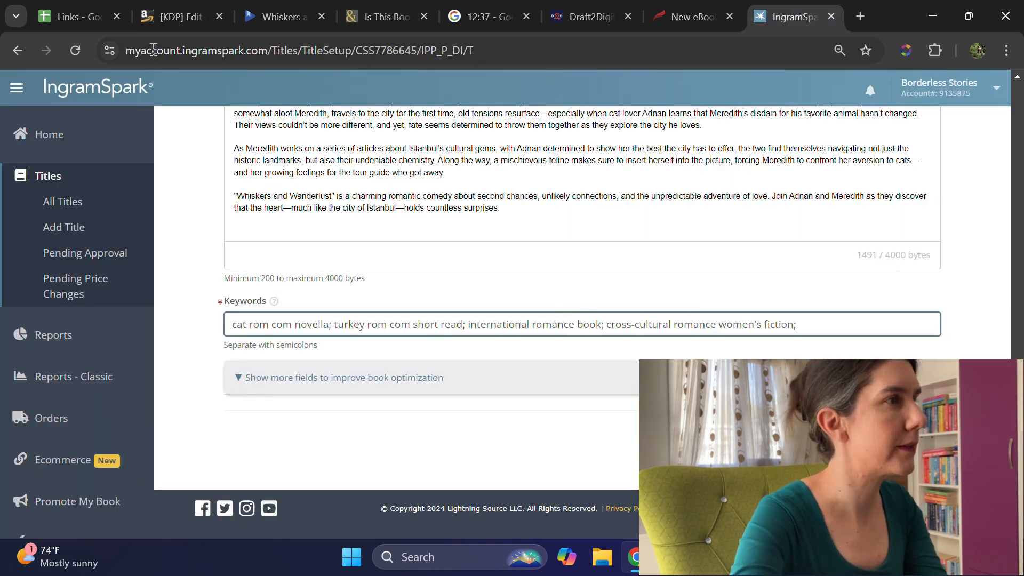
# Step: Copy "heartwarming romantic comedy novella" from the Links spreadsheet and append it with a semicolon to IngramSpark's Keywords
pyautogui.click(106, 27)
pyautogui.click(203, 411)
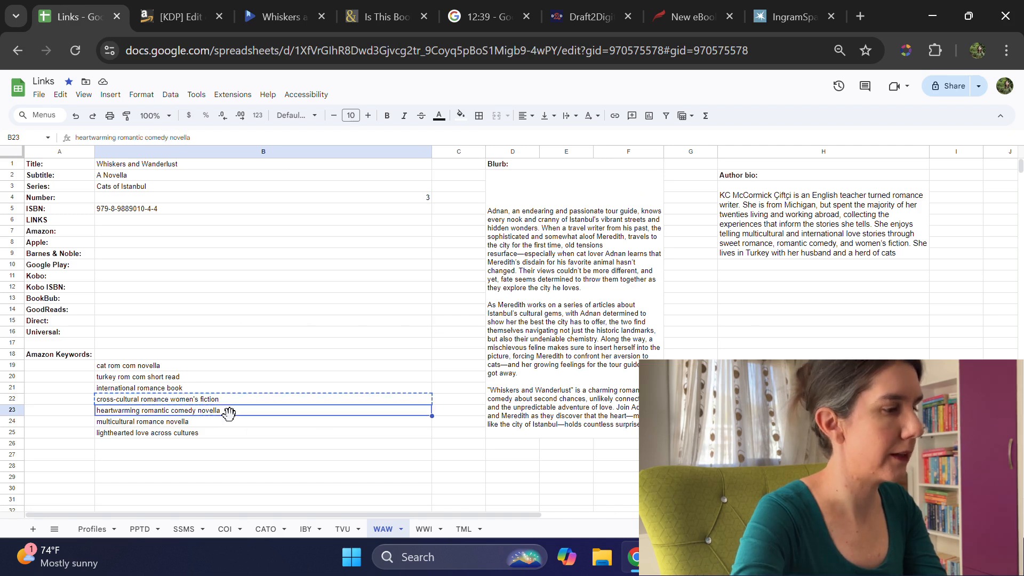
pyautogui.click(794, 16)
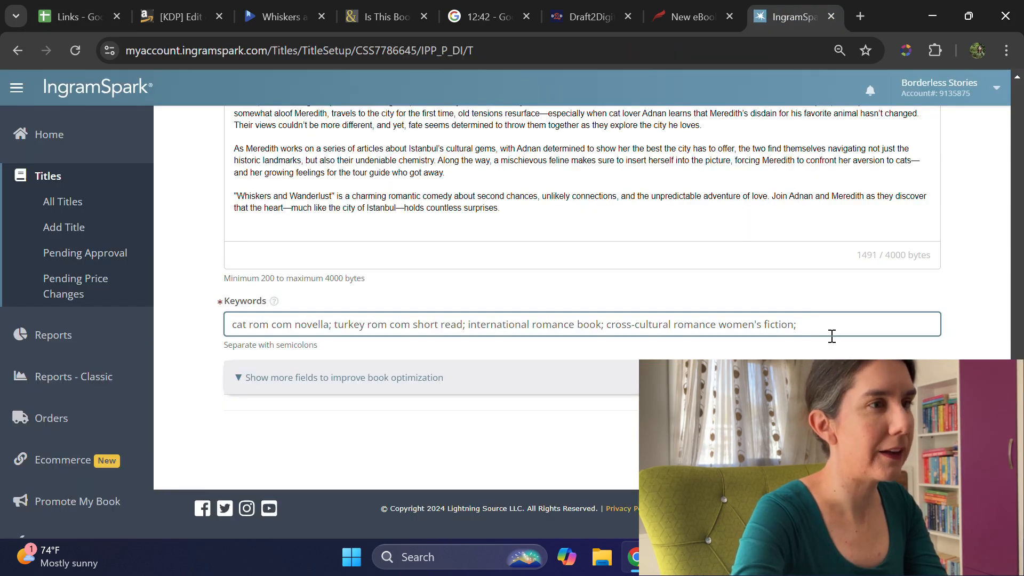
pyautogui.hotkey('ctrl', 'v')
pyautogui.write(';')
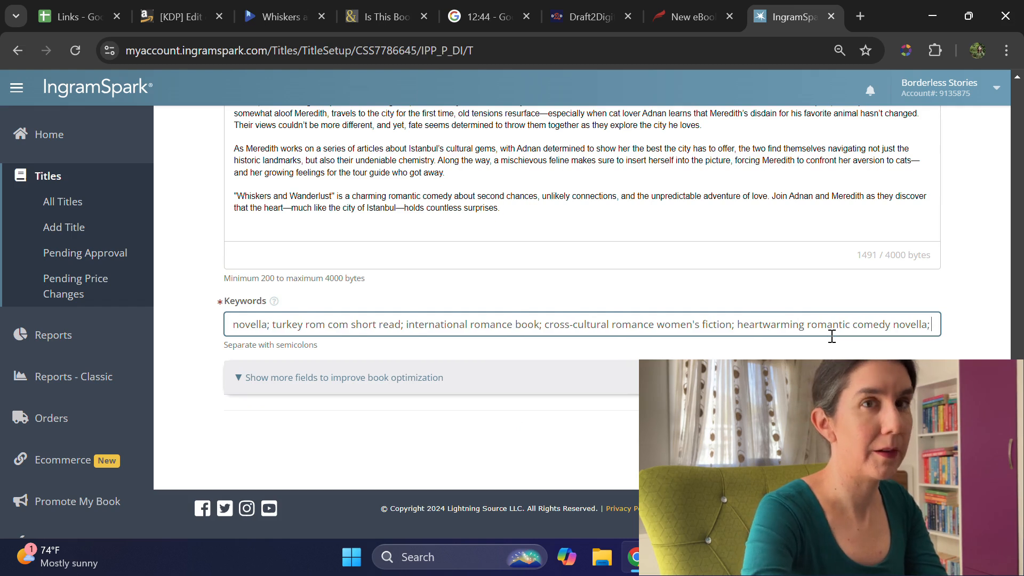
# Step: Copy "multicultural romance novella" from the Links spreadsheet and append it with a semicolon to IngramSpark's Keywords
pyautogui.click(65, 14)
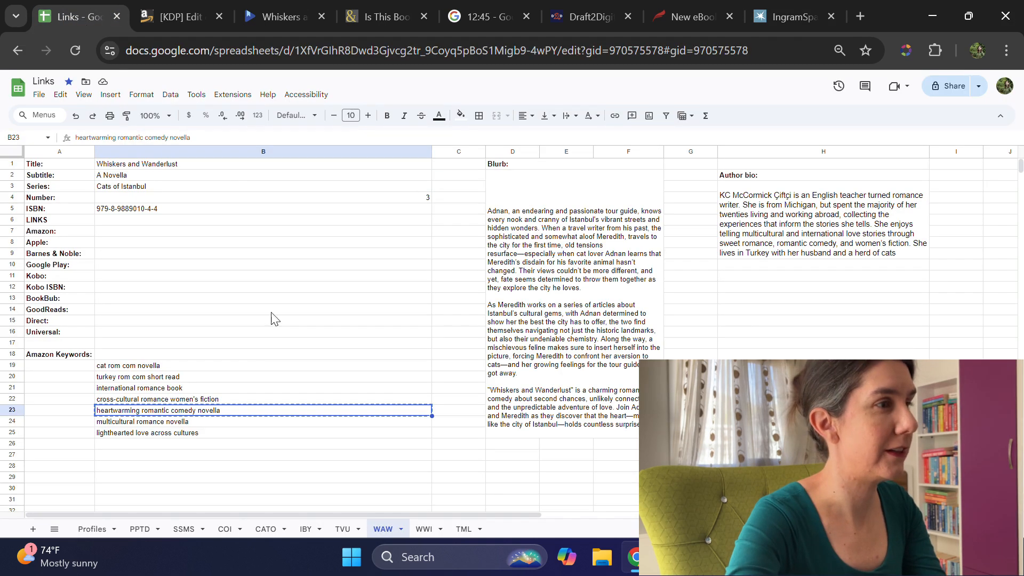
pyautogui.click(187, 423)
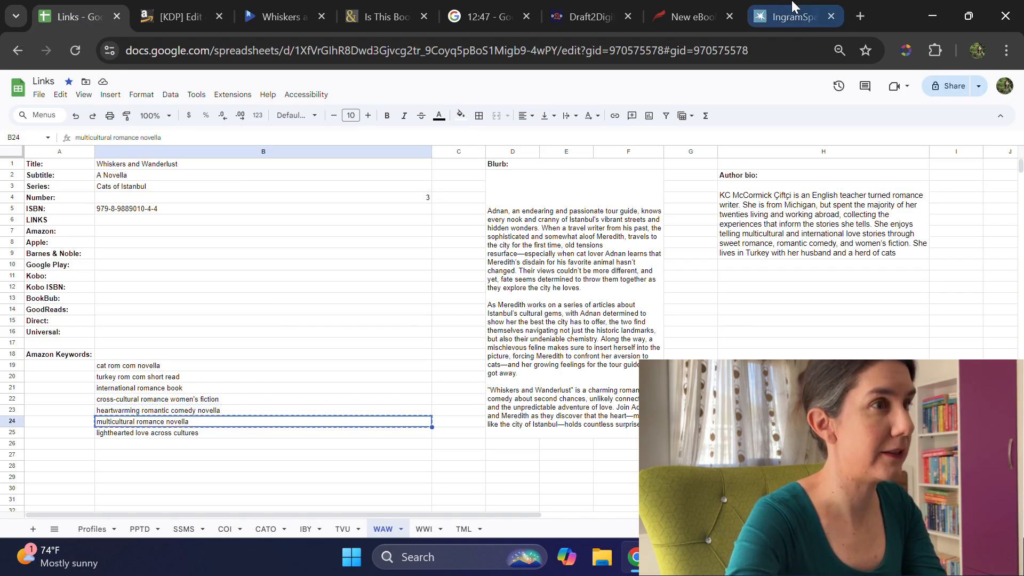
pyautogui.click(789, 17)
pyautogui.write(';')
pyautogui.hotkey('ctrl', 'v')
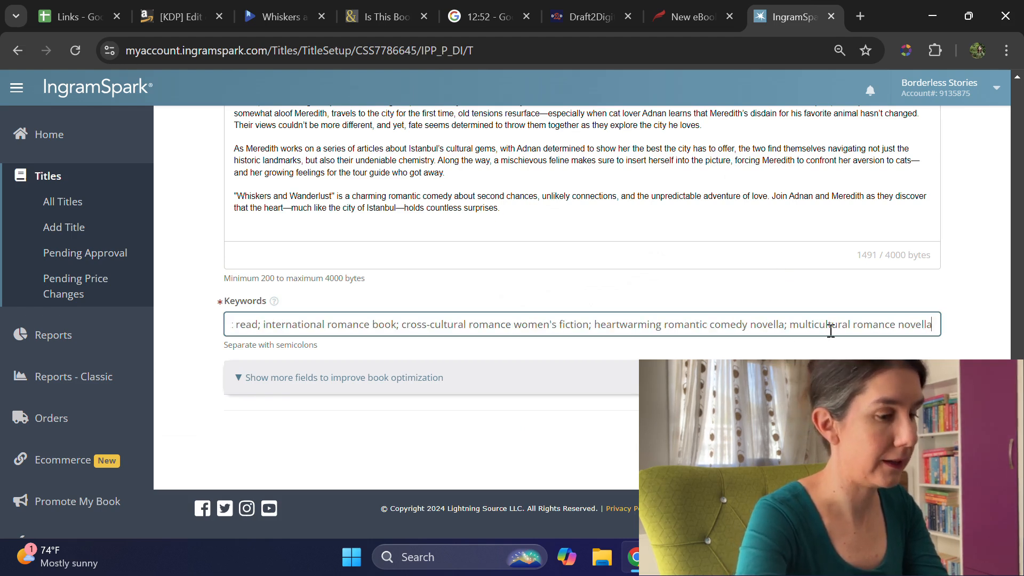
pyautogui.write(';')
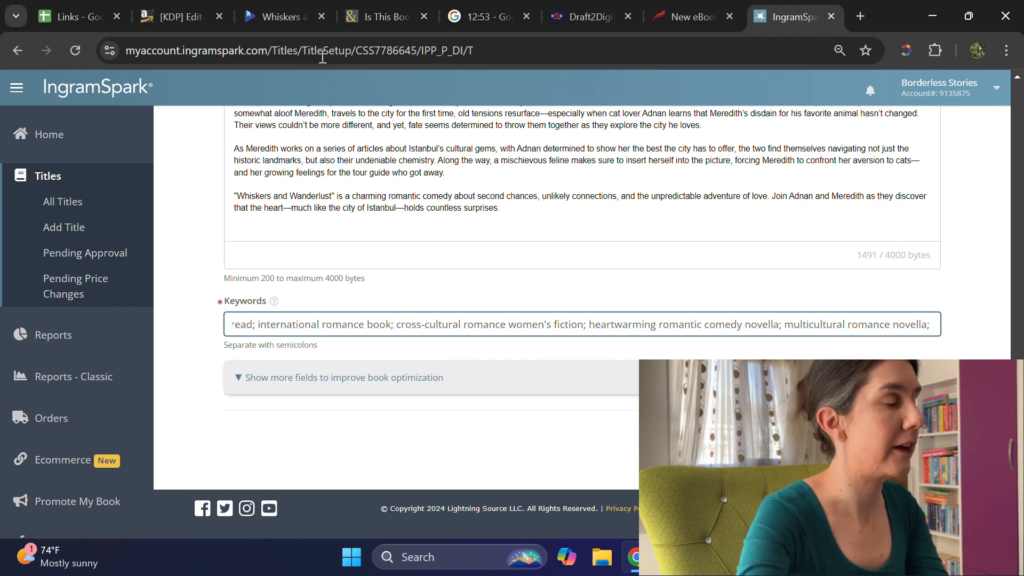
# Step: Copy "lighthearted love across cultures" from the Links spreadsheet and append it to IngramSpark's Keywords
pyautogui.click(60, 14)
pyautogui.click(198, 433)
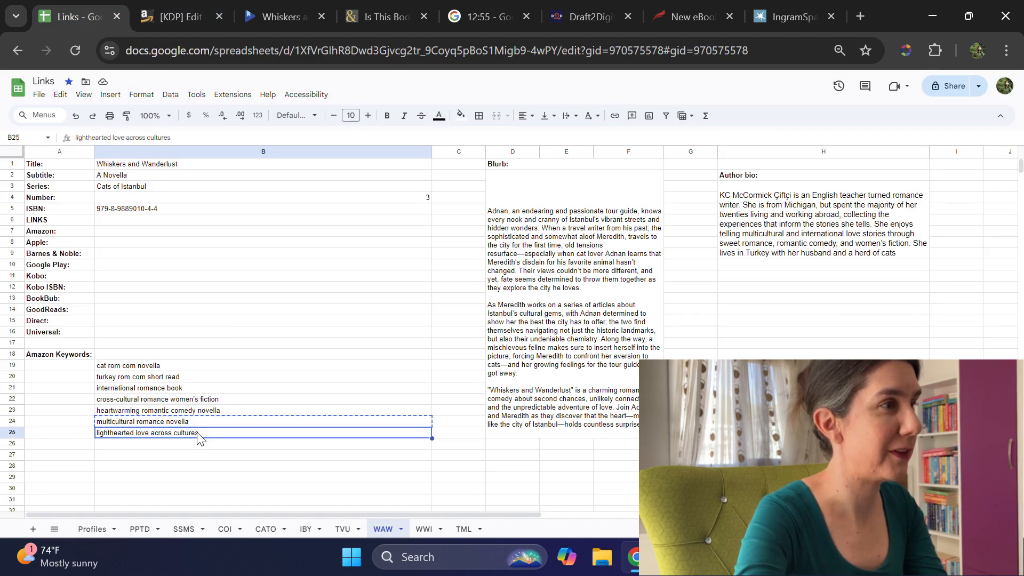
pyautogui.click(793, 16)
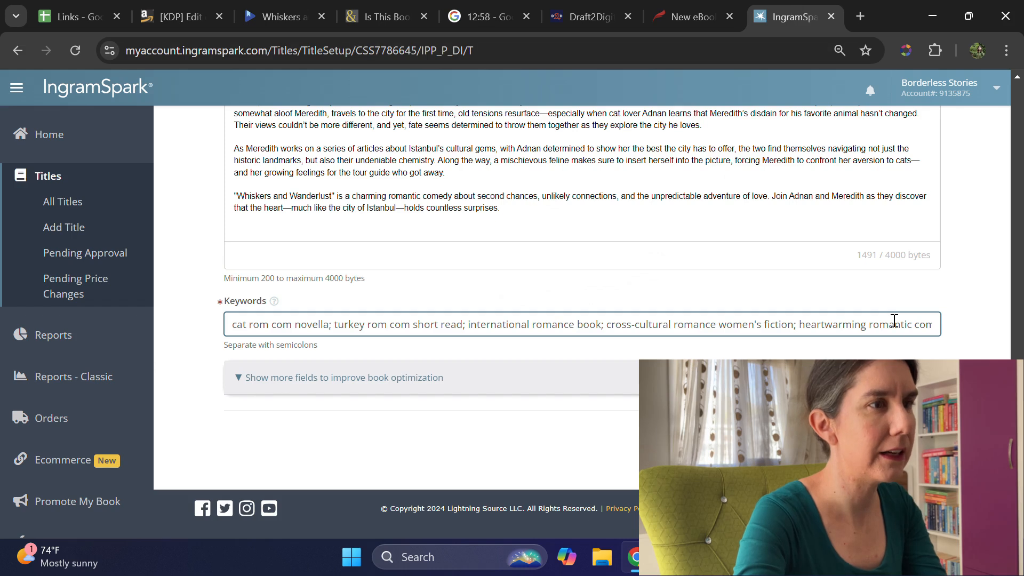
pyautogui.hotkey('ctrl', 'v')
pyautogui.click(241, 380)
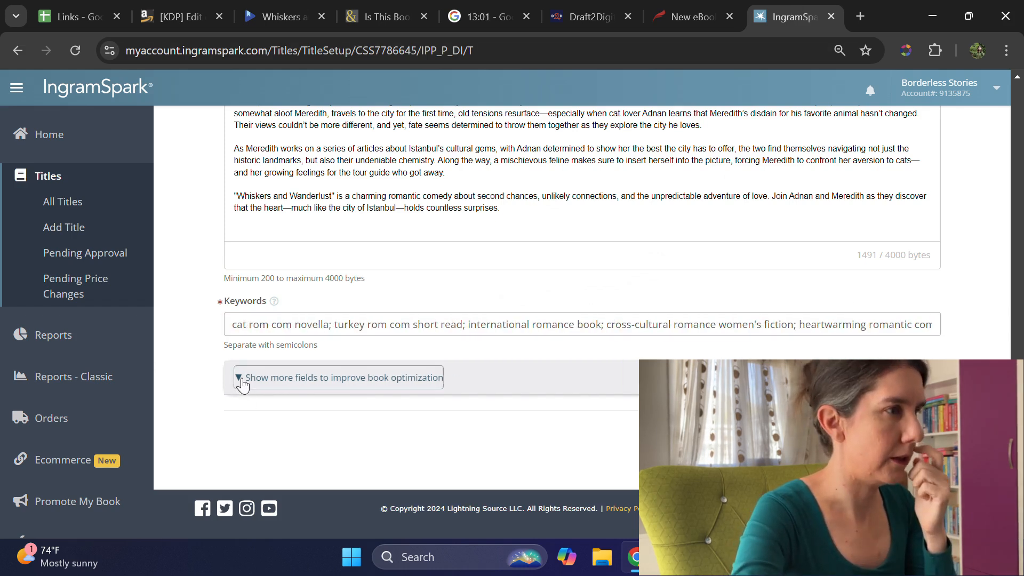
pyautogui.click(241, 381)
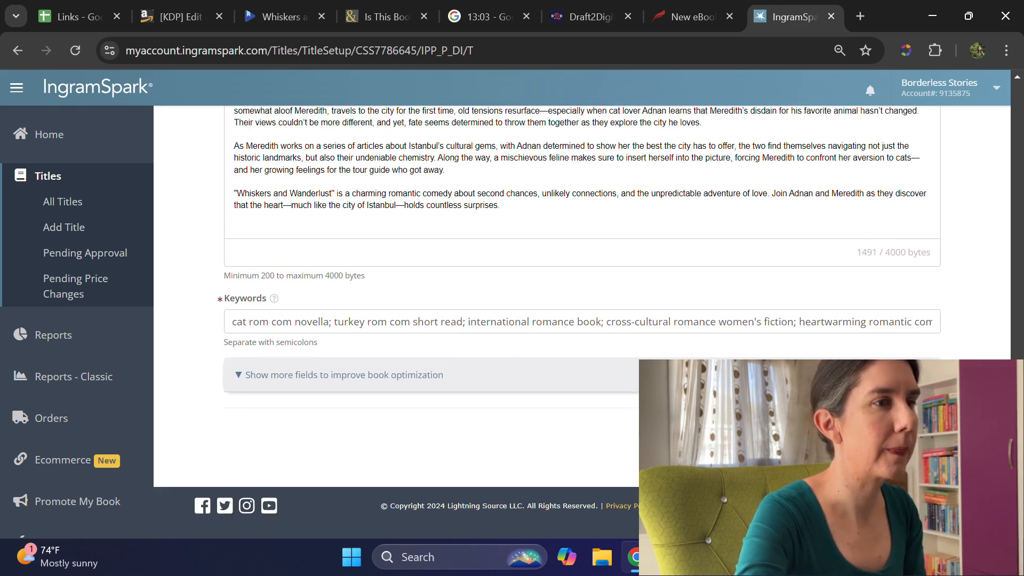
# Step: Switch to the KDP title setup, dismiss the series update confirmation and fill in the primary author's first and last name
pyautogui.click(178, 9)
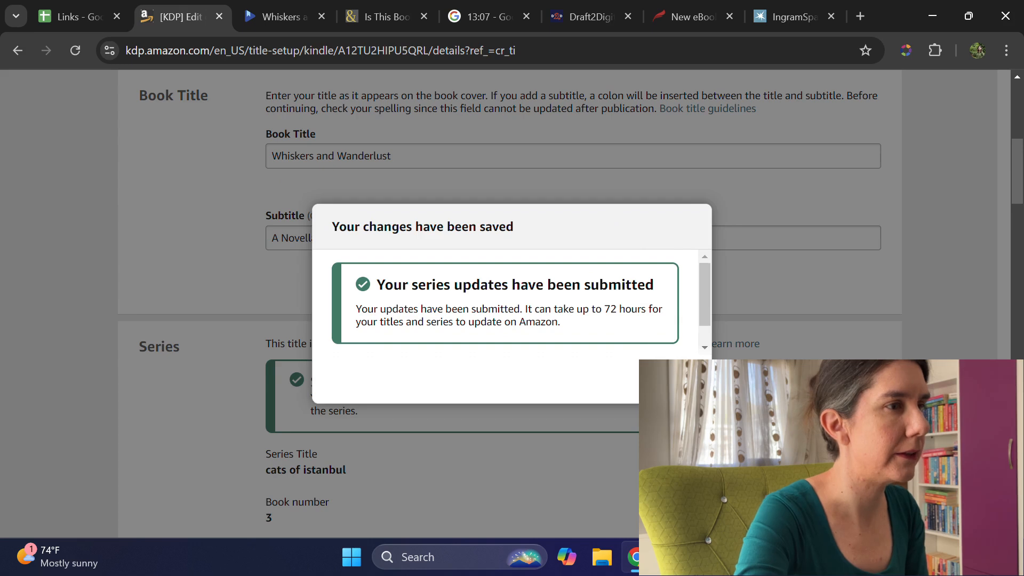
pyautogui.click(673, 380)
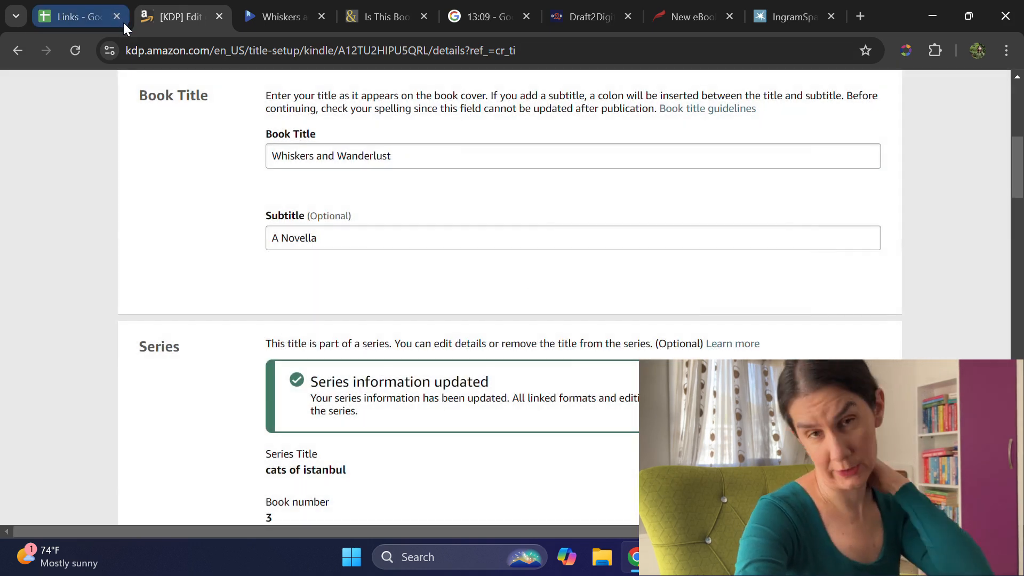
pyautogui.scroll(-9, 775, 208)
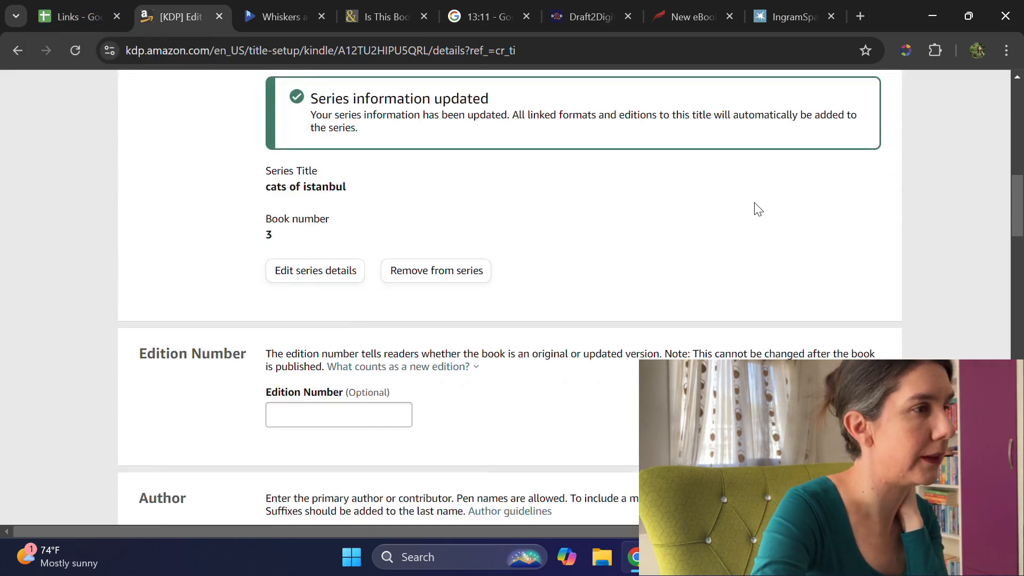
pyautogui.scroll(-3, 746, 219)
pyautogui.click(329, 197)
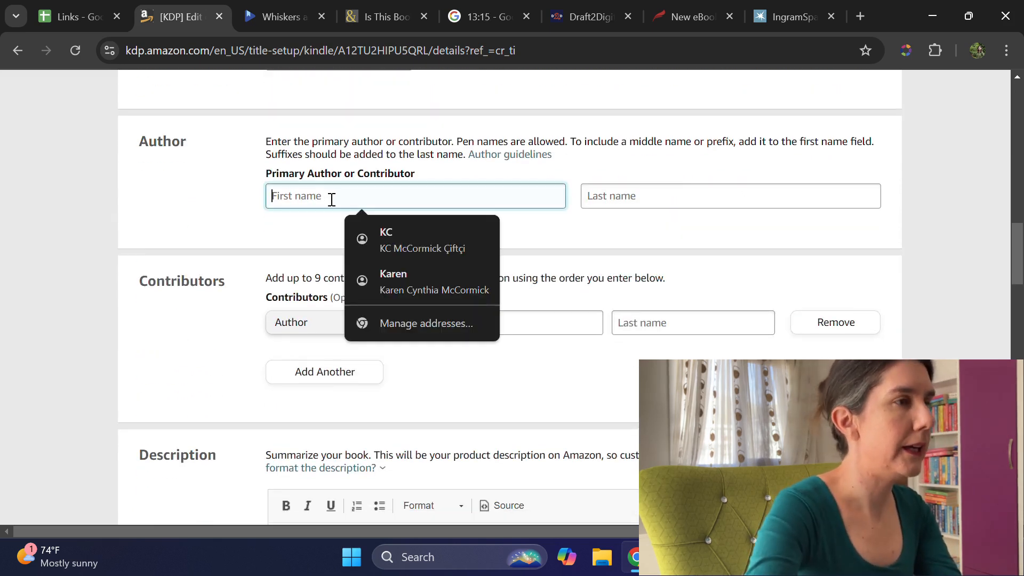
pyautogui.click(393, 238)
pyautogui.click(376, 191)
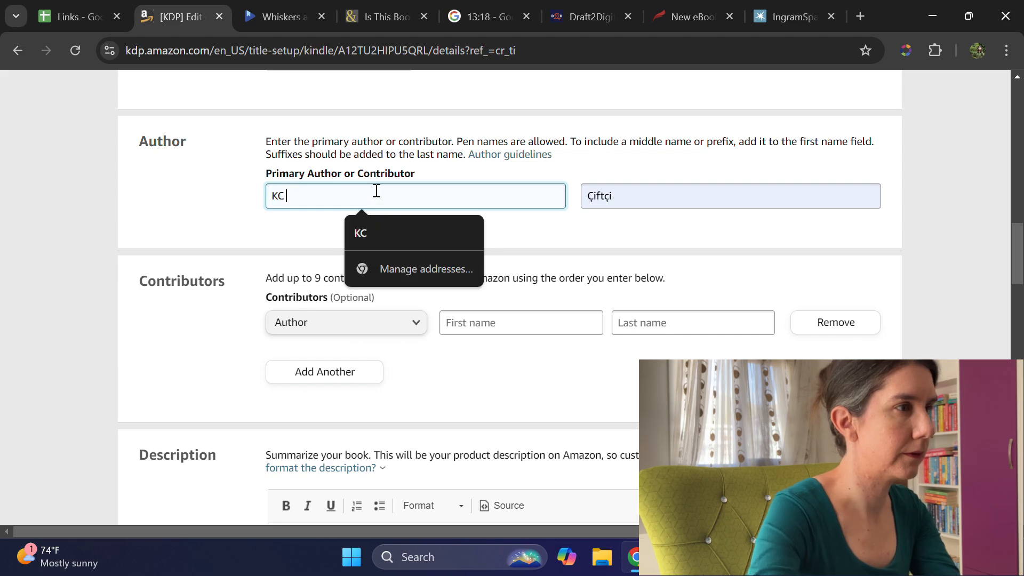
pyautogui.write('McCormick')
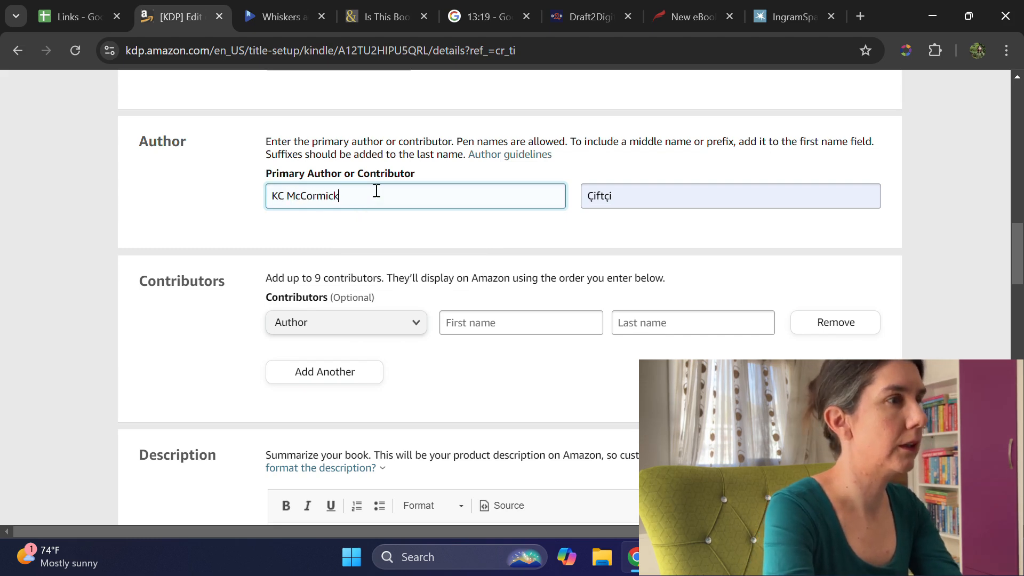
# Step: Copy the full blurb text from the Links spreadsheet and paste it into KDP's book Description
pyautogui.scroll(-4, 479, 213)
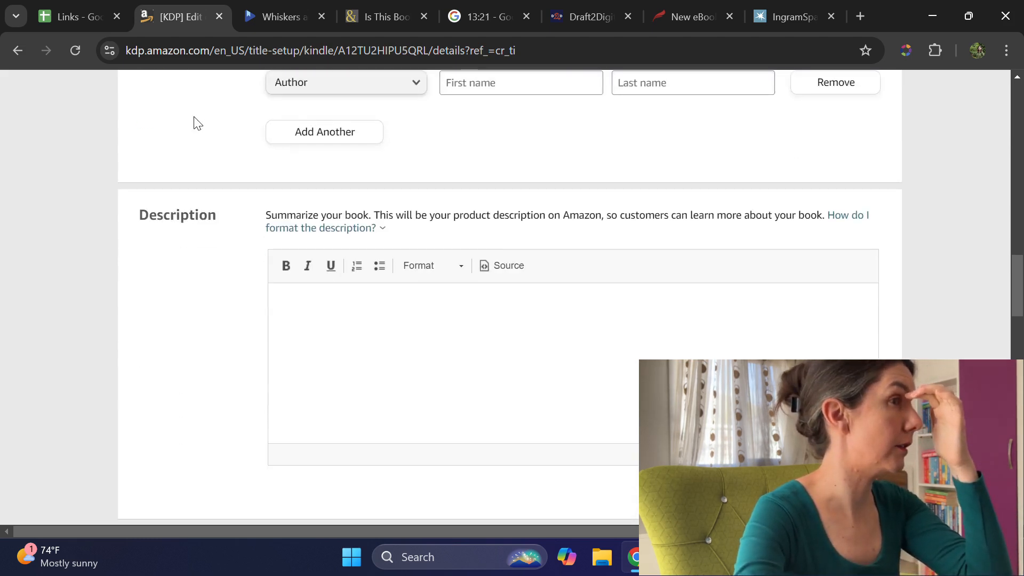
pyautogui.click(74, 17)
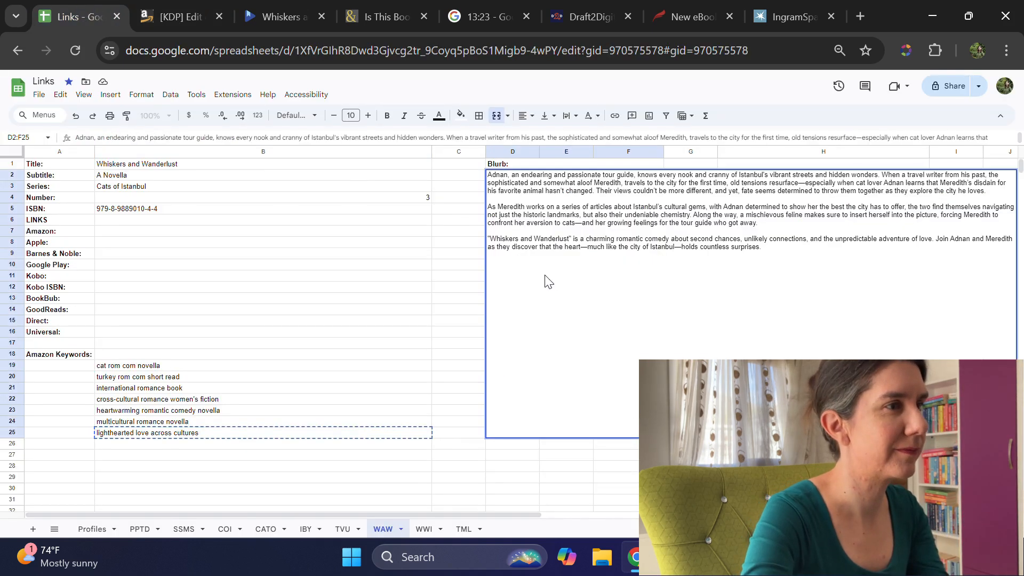
pyautogui.tripleClick(549, 193)
pyautogui.hotkey('ctrl', 'c')
pyautogui.moveTo(755, 245); pyautogui.dragTo(482, 182)
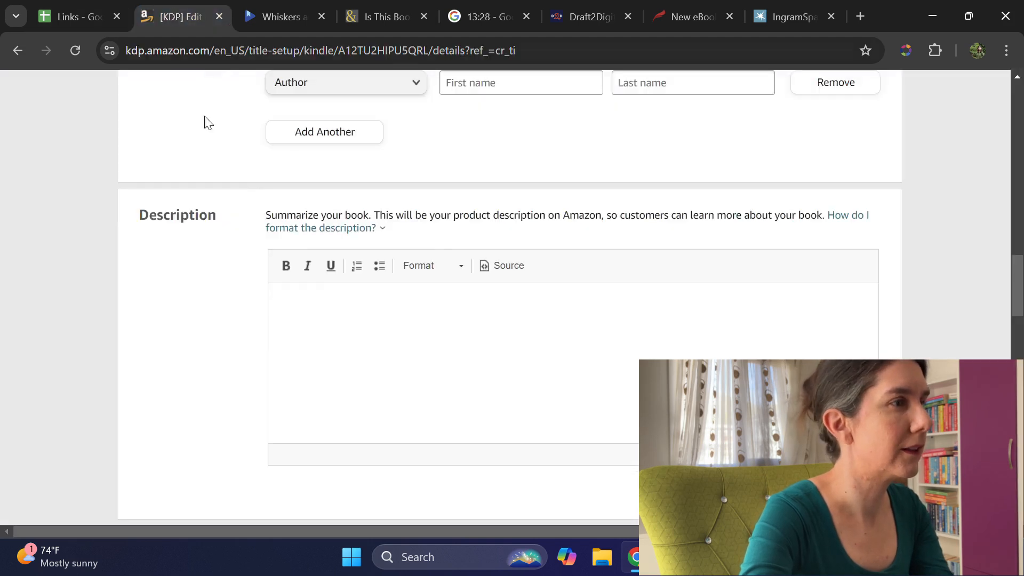
pyautogui.click(184, 15)
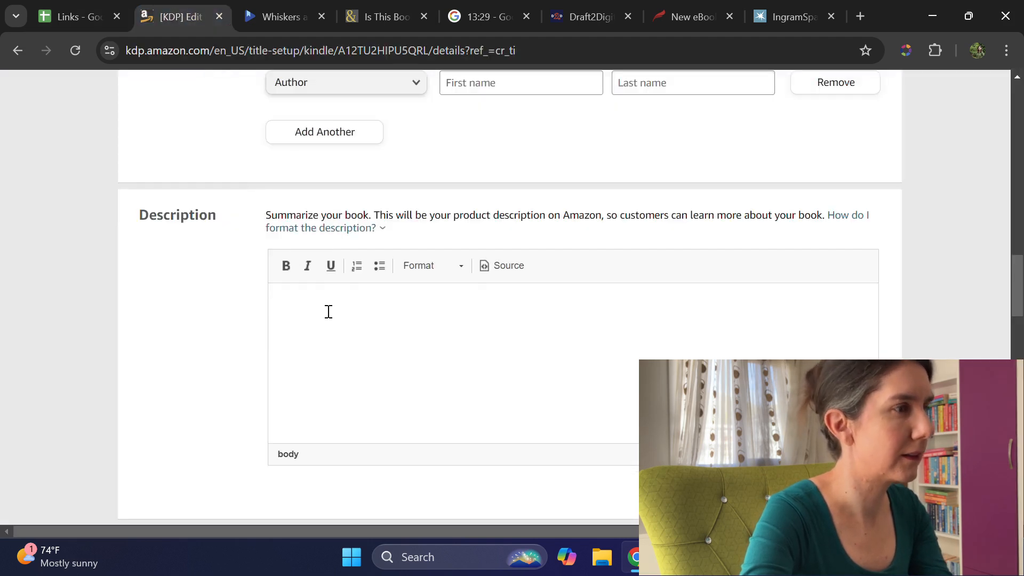
pyautogui.click(329, 311)
pyautogui.hotkey('ctrl', 'v')
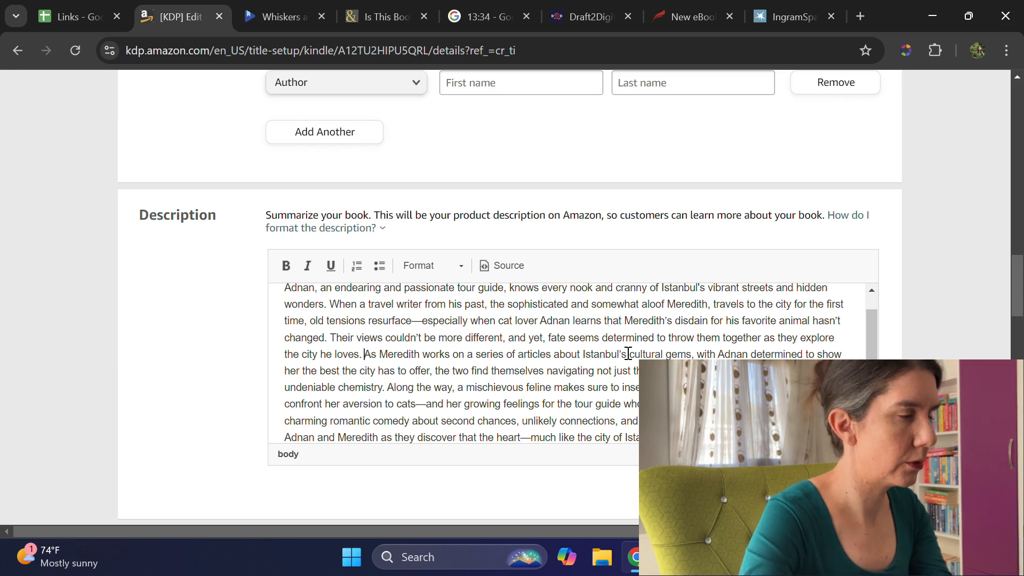
# Step: Split the description into three paragraphs with blank lines before "As Meredith works" and "Whiskers and Wanderlust"
pyautogui.press('BackSpace')
pyautogui.press('Return')
pyautogui.press('Return')
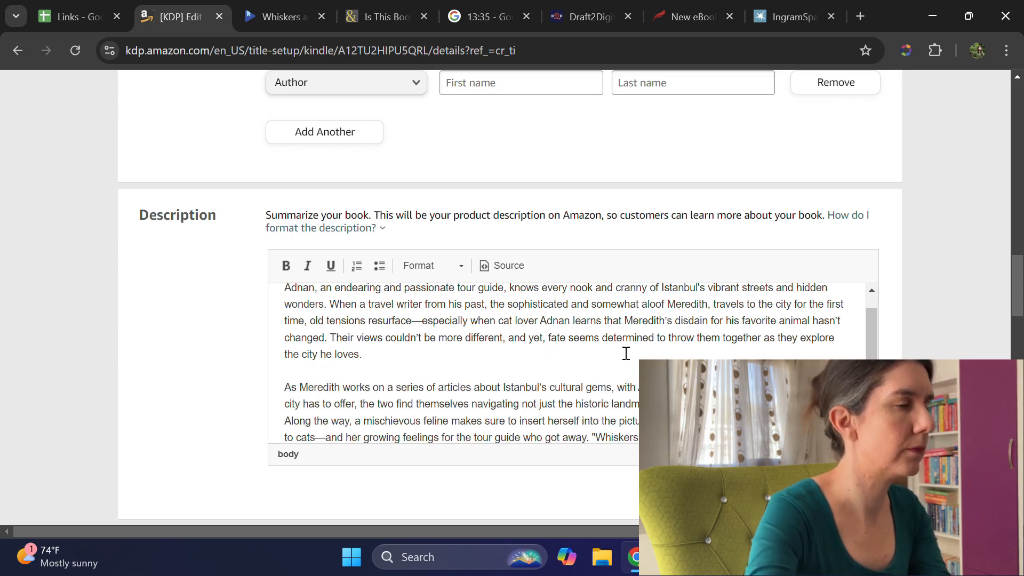
pyautogui.scroll(-4, 629, 354)
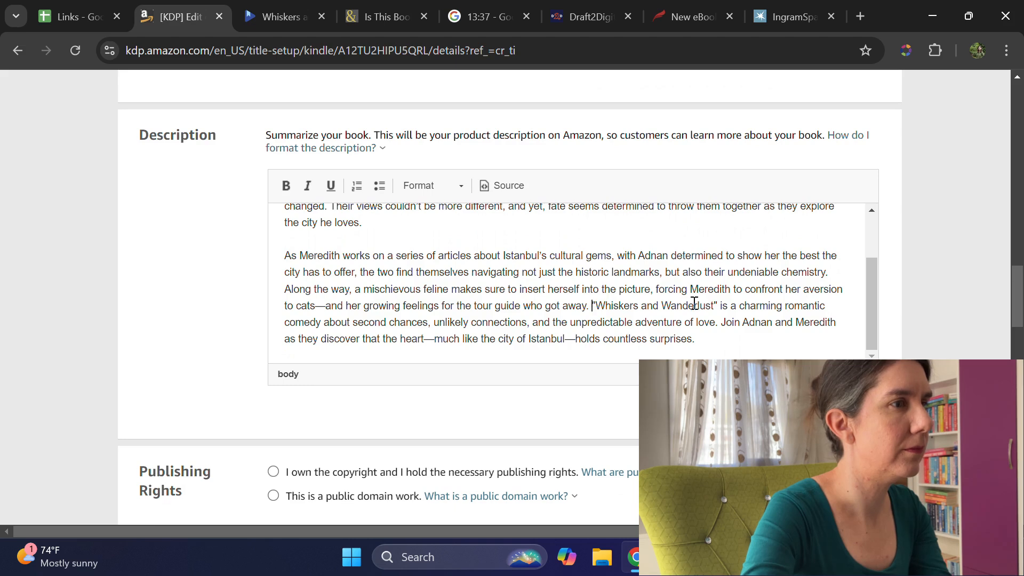
pyautogui.press('BackSpace')
pyautogui.press('Return')
pyautogui.press('Return')
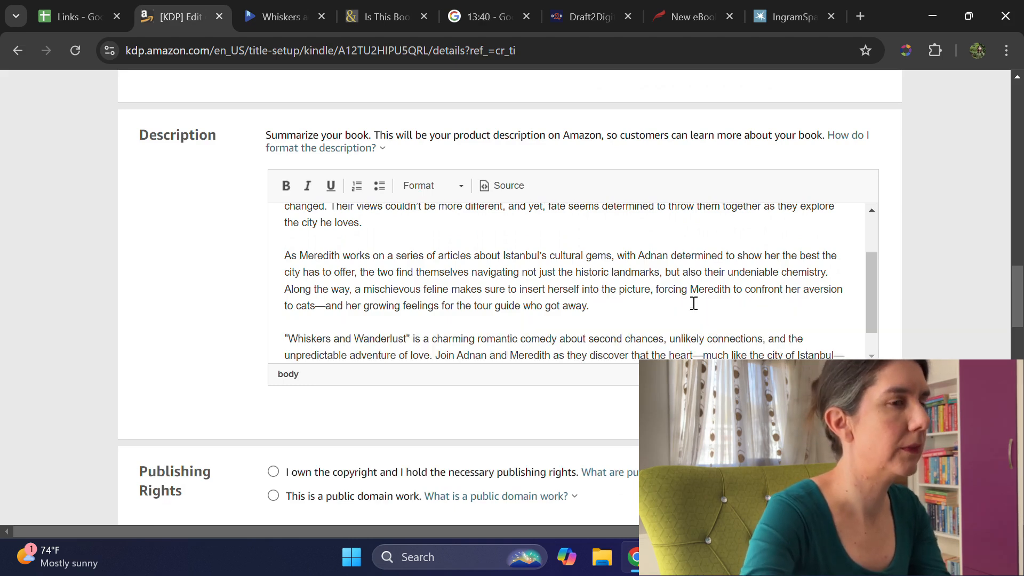
# Step: Declare ownership of the copyright and publishing rights, and answer No to sexually explicit images or title
pyautogui.scroll(-2, 617, 292)
pyautogui.scroll(-2, 450, 393)
pyautogui.click(288, 394)
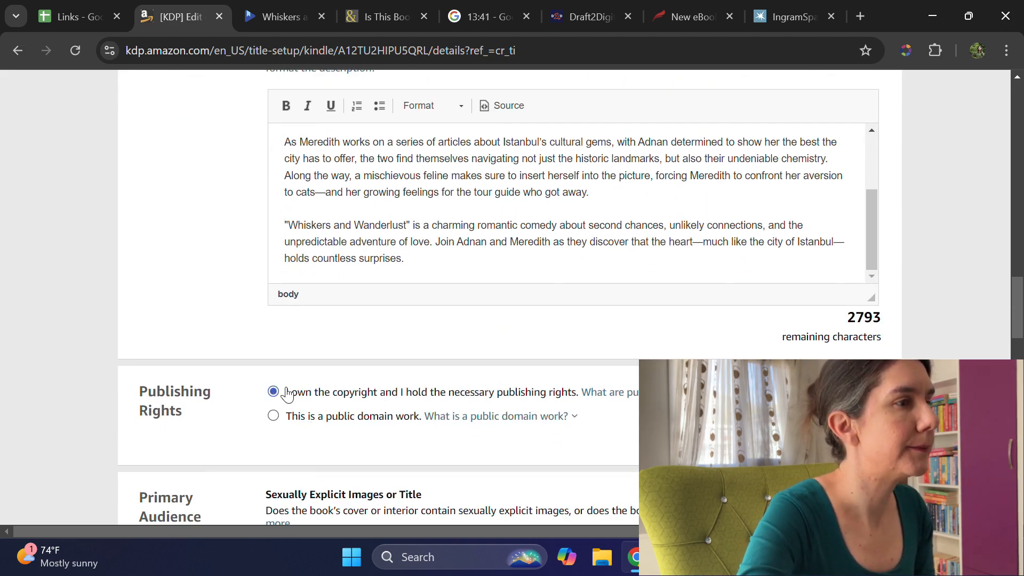
pyautogui.scroll(-4, 562, 343)
pyautogui.click(288, 331)
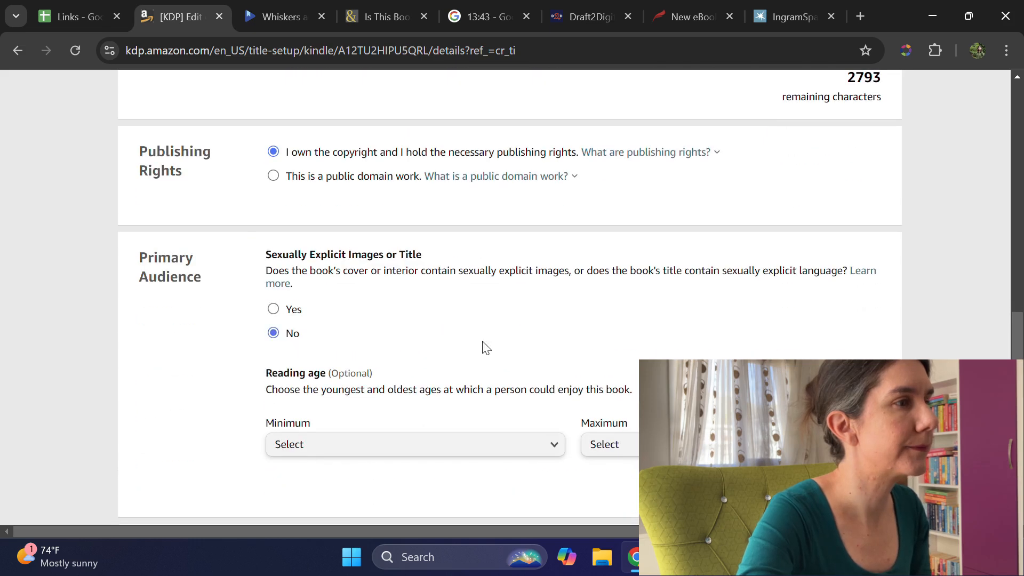
# Step: Open the book's category selection and choose Romance as the Kindle Books category without a subcategory
pyautogui.scroll(-3, 645, 342)
pyautogui.scroll(-4, 647, 343)
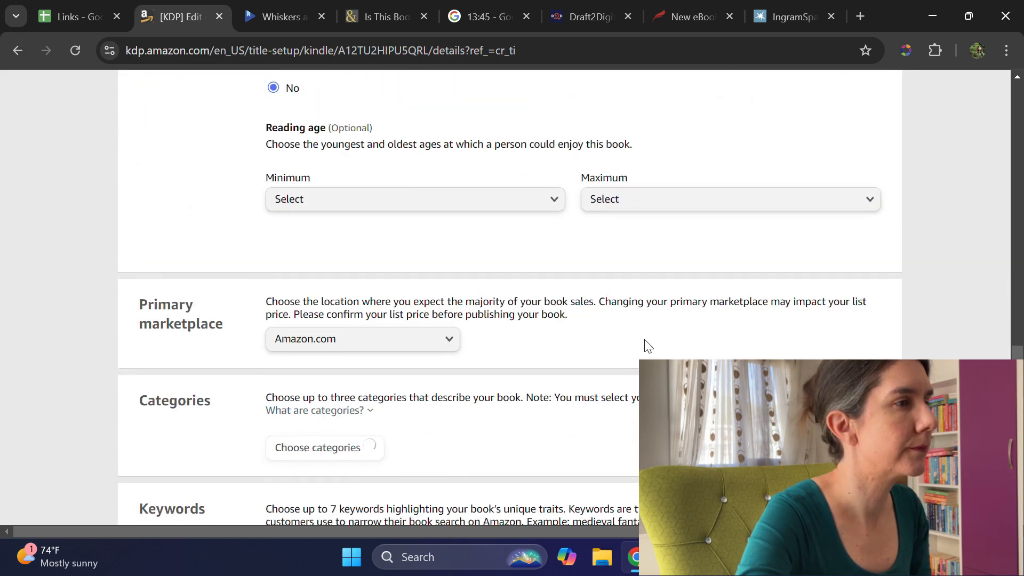
pyautogui.click(334, 291)
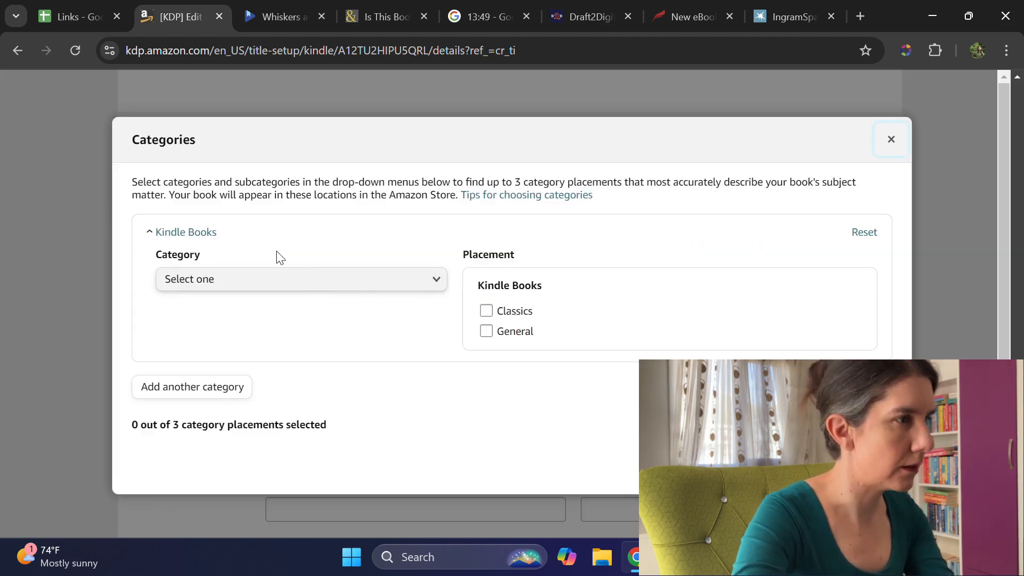
pyautogui.click(305, 280)
pyautogui.scroll(-6, 330, 349)
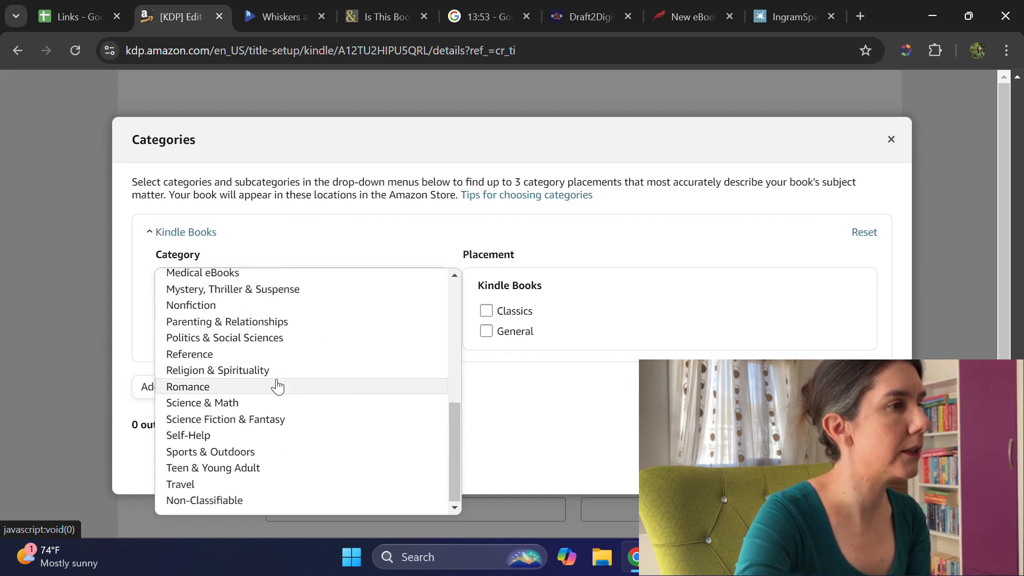
pyautogui.click(276, 383)
pyautogui.click(325, 345)
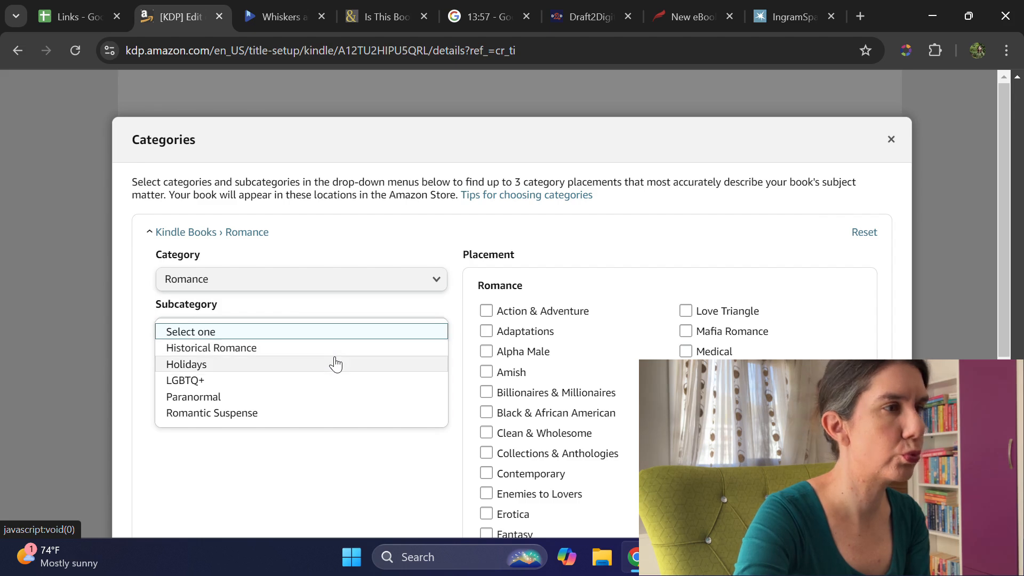
pyautogui.click(357, 482)
# Step: Select the Romantic Comedy, Multicultural & Interracial and Contemporary placements and save the categories
pyautogui.scroll(-3, 613, 320)
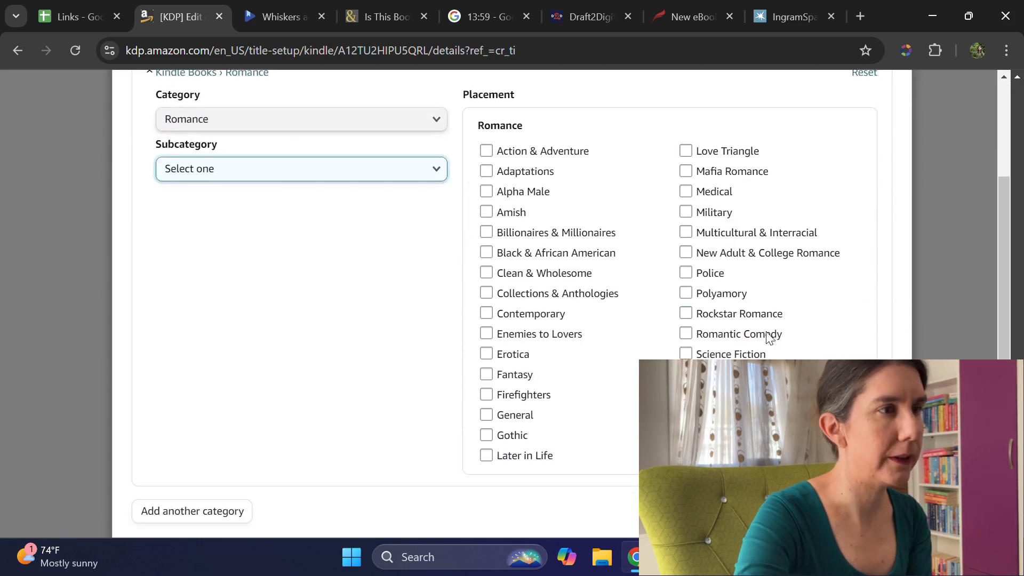
pyautogui.click(685, 334)
pyautogui.click(686, 232)
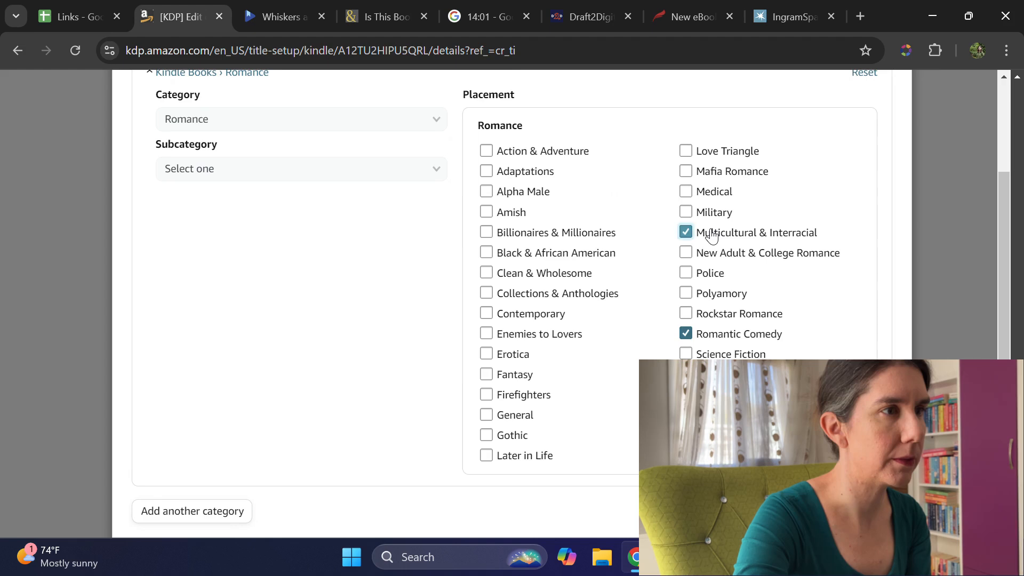
pyautogui.scroll(-3, 397, 302)
pyautogui.scroll(3, 398, 302)
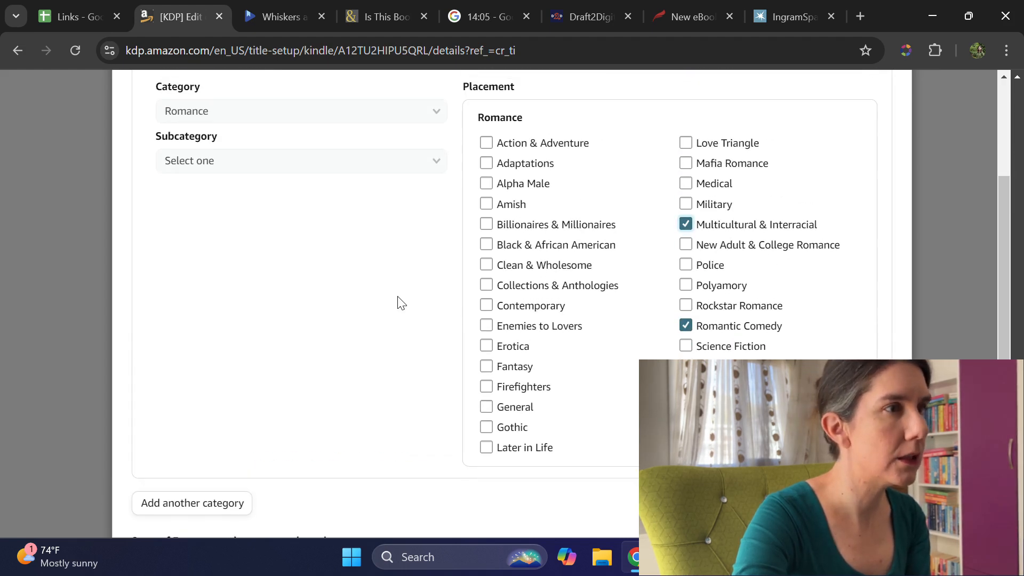
pyautogui.click(486, 305)
pyautogui.scroll(-3, 710, 317)
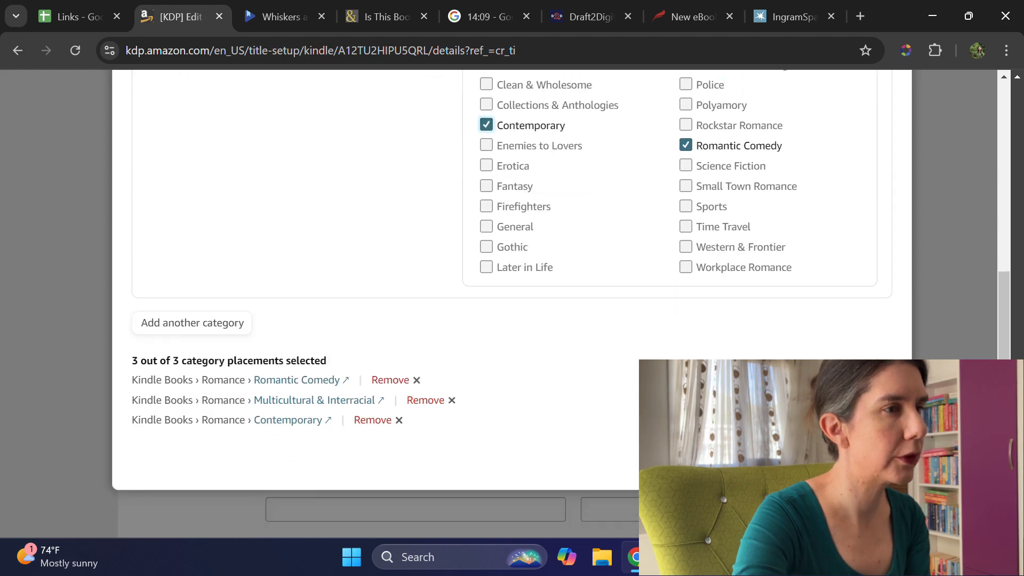
pyautogui.click(846, 460)
# Step: Copy "cat rom com novella" from the Links spreadsheet into KDP's first keyword field
pyautogui.scroll(-3, 380, 211)
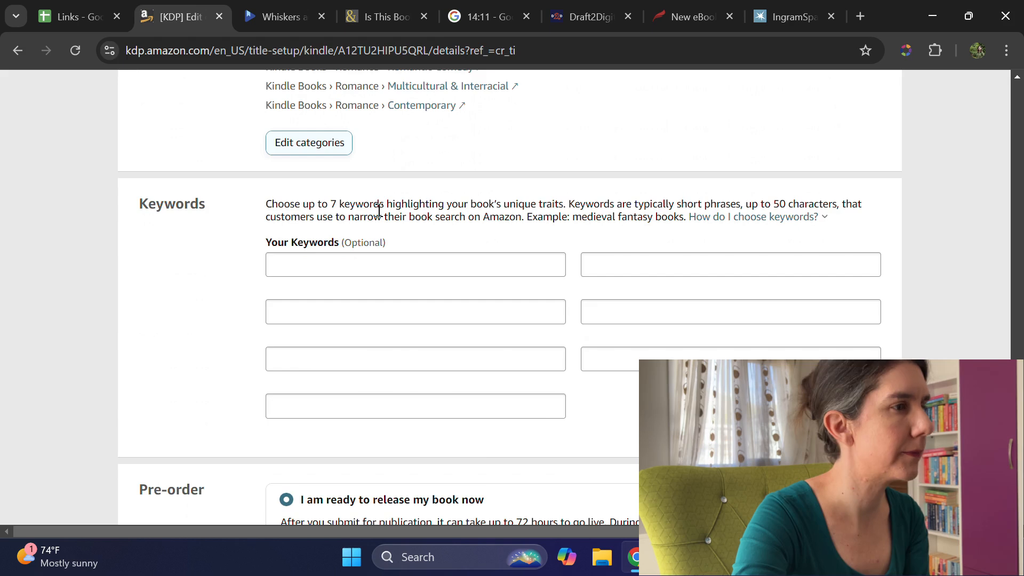
pyautogui.click(52, 6)
pyautogui.click(150, 367)
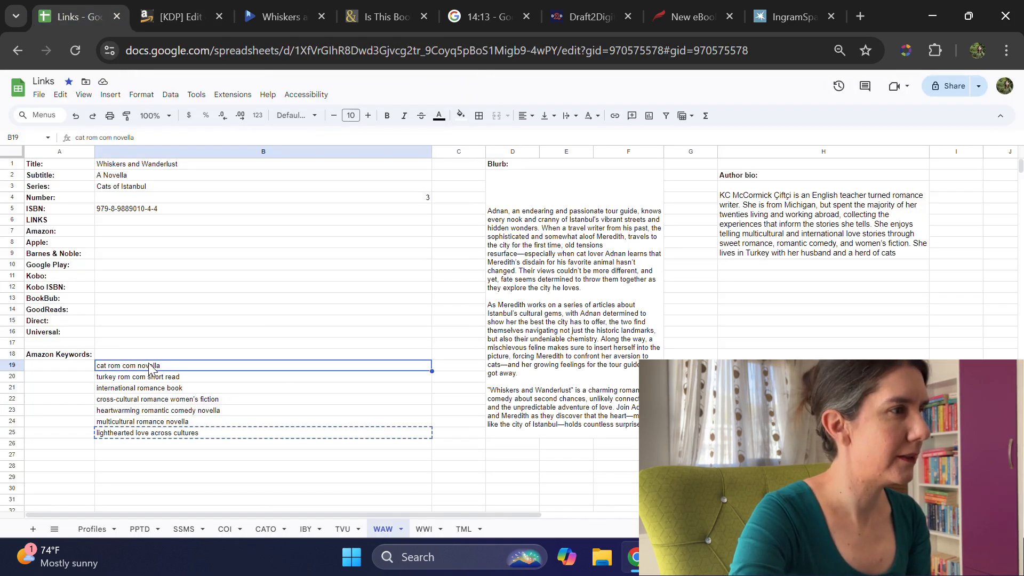
pyautogui.hotkey('ctrl', 'c')
pyautogui.click(181, 16)
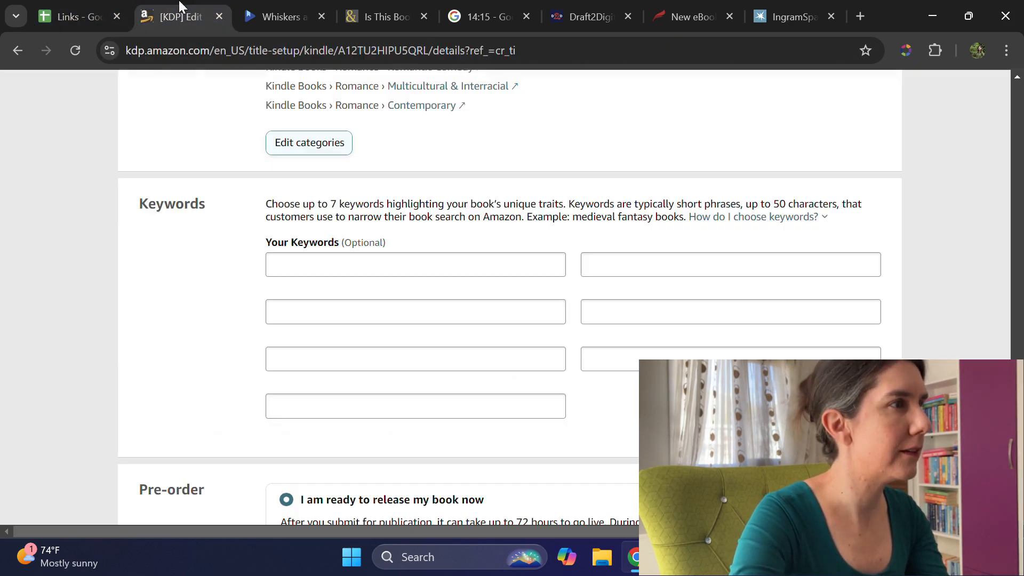
pyautogui.click(294, 263)
pyautogui.hotkey('ctrl', 'v')
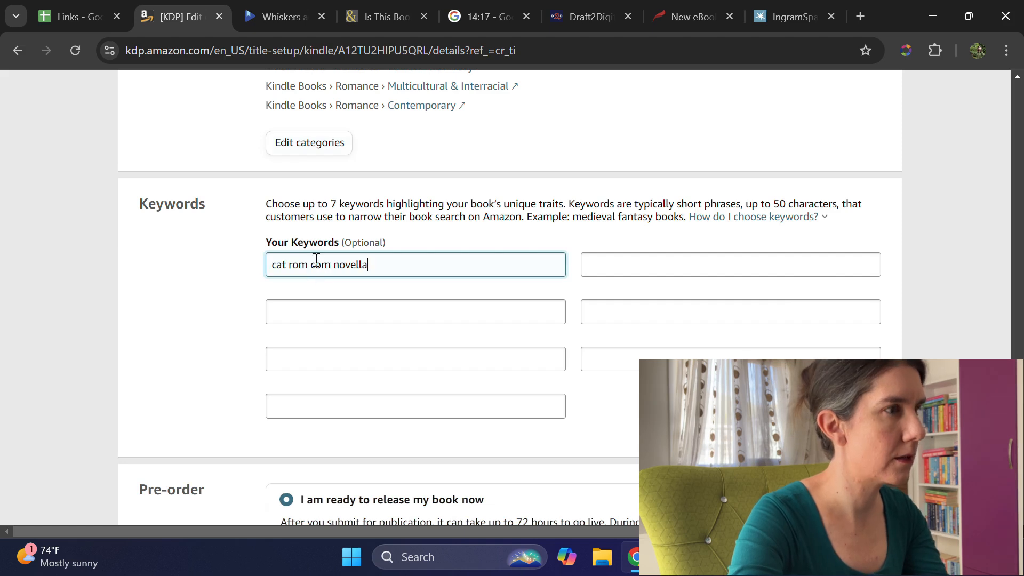
pyautogui.press('Tab')
# Step: Copy "turkey rom com short read" from the Links spreadsheet into KDP's second keyword field
pyautogui.click(79, 19)
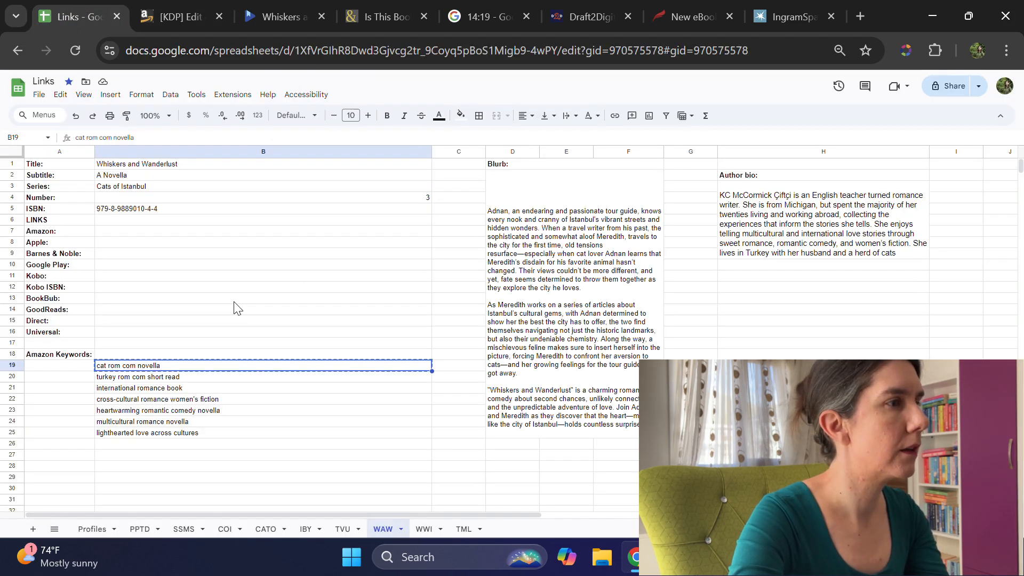
pyautogui.click(176, 377)
pyautogui.hotkey('ctrl', 'c')
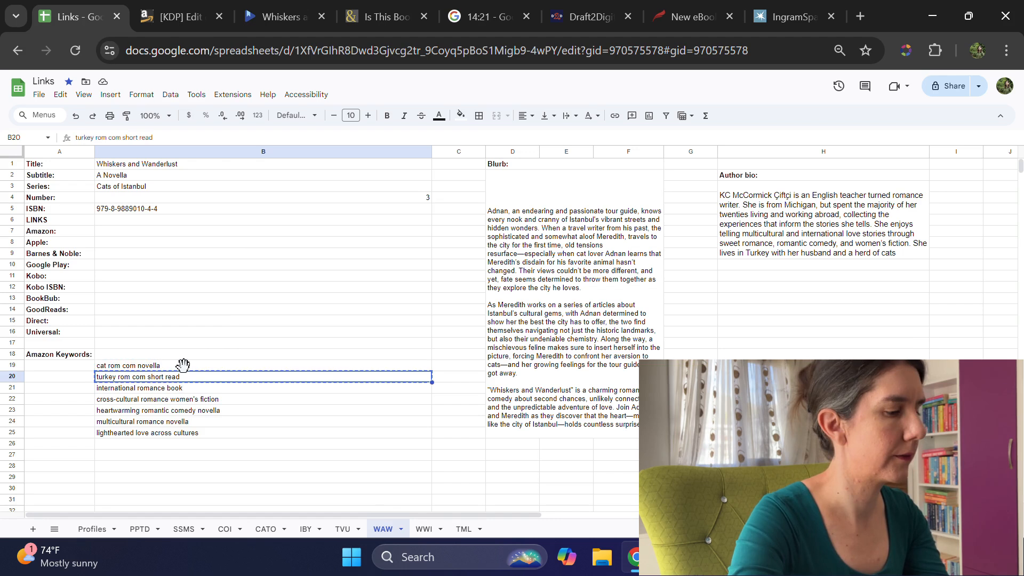
pyautogui.click(181, 17)
pyautogui.hotkey('ctrl', 'v')
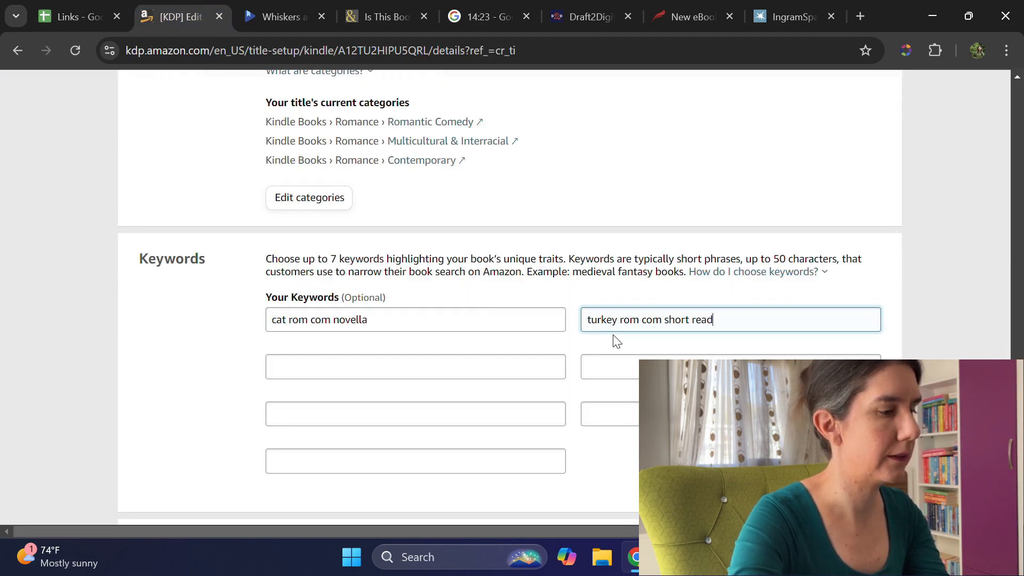
# Step: Copy "international romance book" from the Links spreadsheet into KDP's third keyword field
pyautogui.click(69, 12)
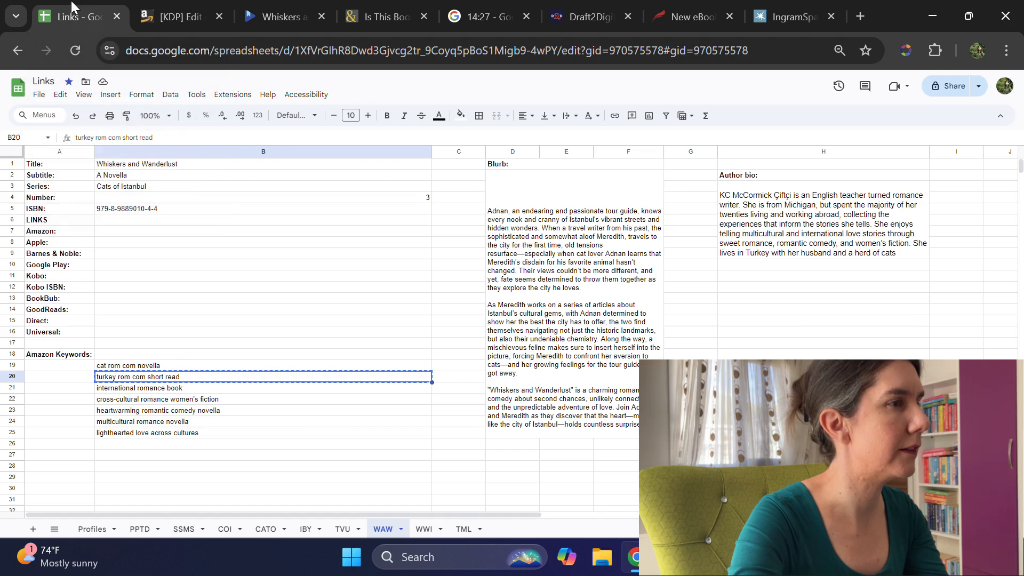
pyautogui.click(143, 392)
pyautogui.hotkey('ctrl', 'c')
pyautogui.click(166, 12)
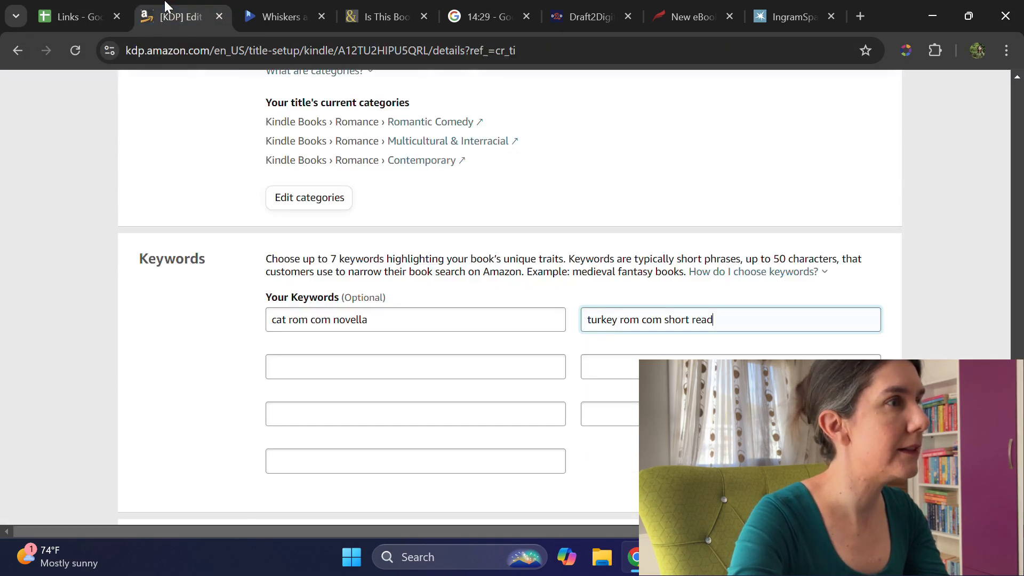
pyautogui.click(434, 361)
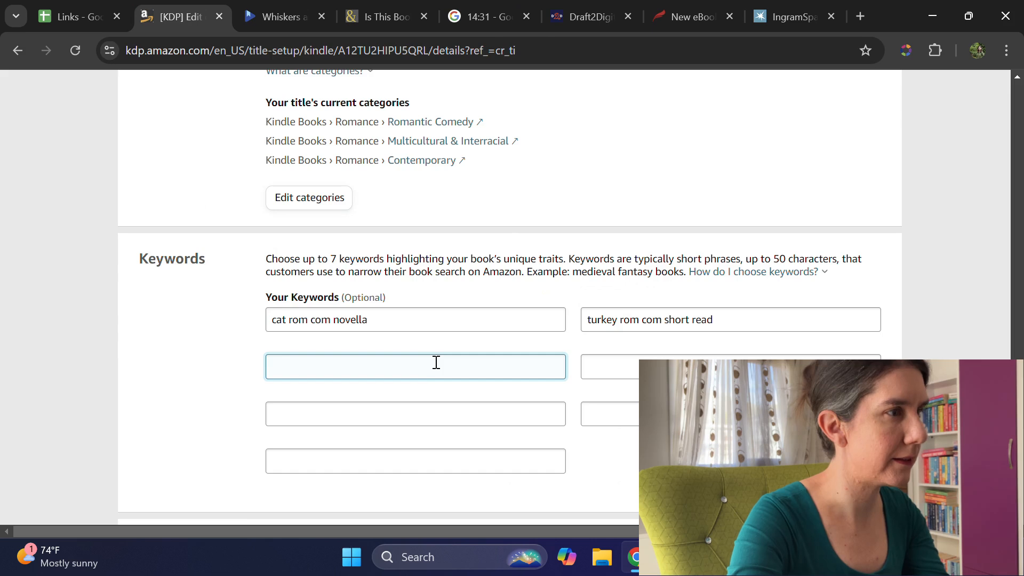
pyautogui.hotkey('ctrl', 'v')
# Step: Copy "cross-cultural romance women's fiction" from the Links spreadsheet into KDP's fourth keyword field
pyautogui.click(80, 15)
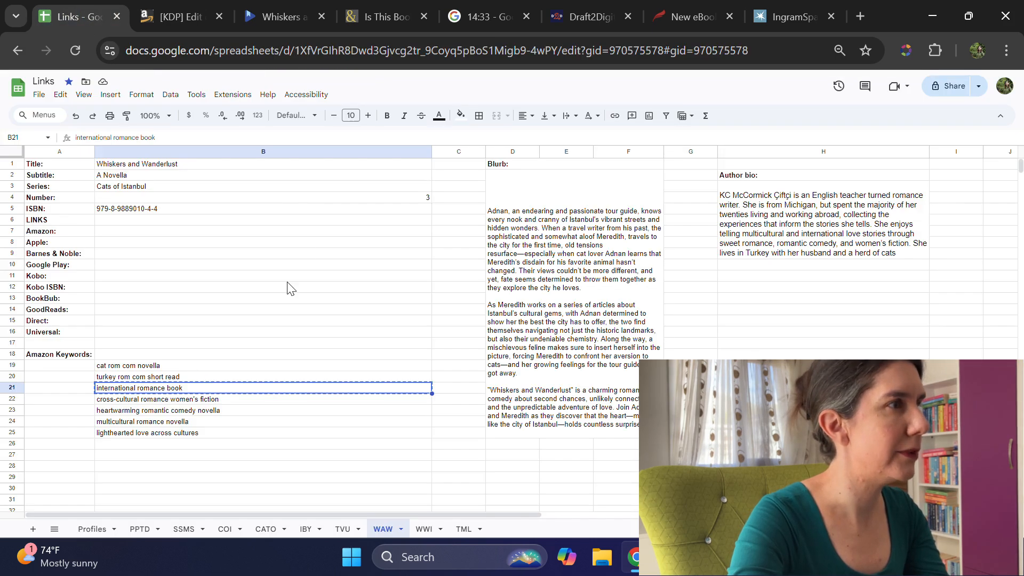
pyautogui.click(183, 406)
pyautogui.hotkey('ctrl', 'c')
pyautogui.click(166, 15)
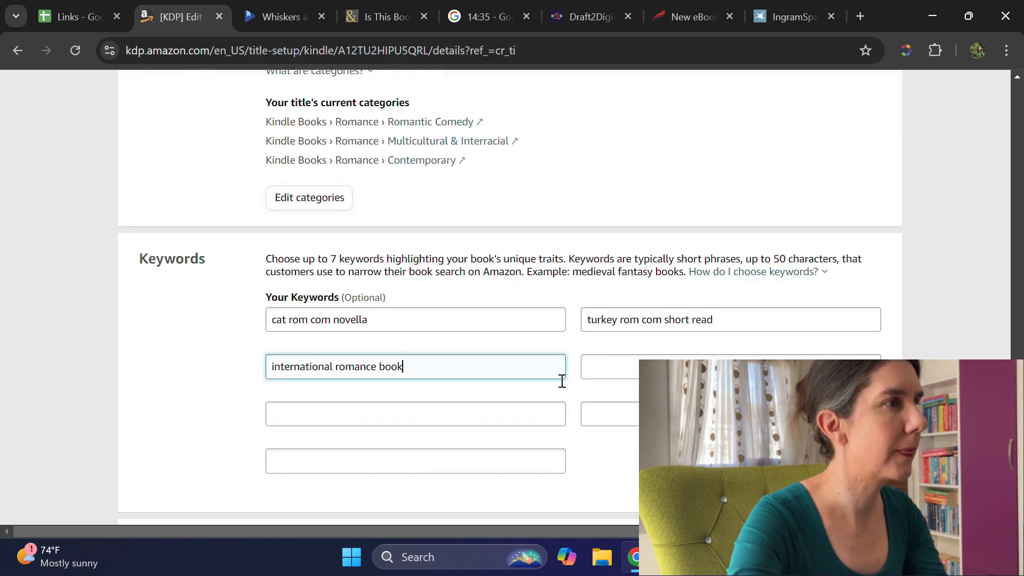
pyautogui.click(603, 363)
pyautogui.hotkey('ctrl', 'v')
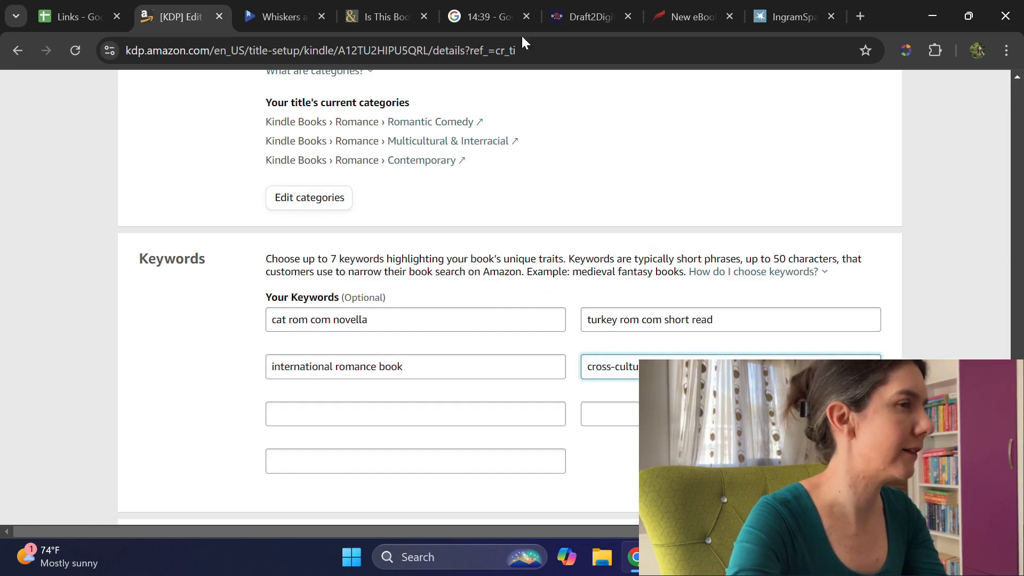
# Step: Copy "heartwarming romantic comedy novella" from the Links spreadsheet into KDP's fifth keyword field
pyautogui.click(68, 8)
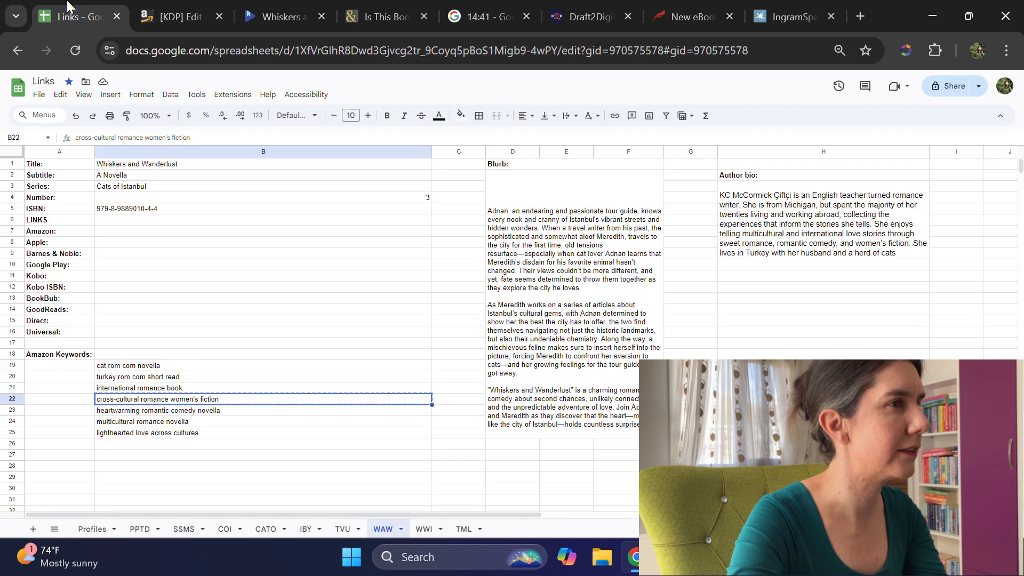
pyautogui.click(153, 415)
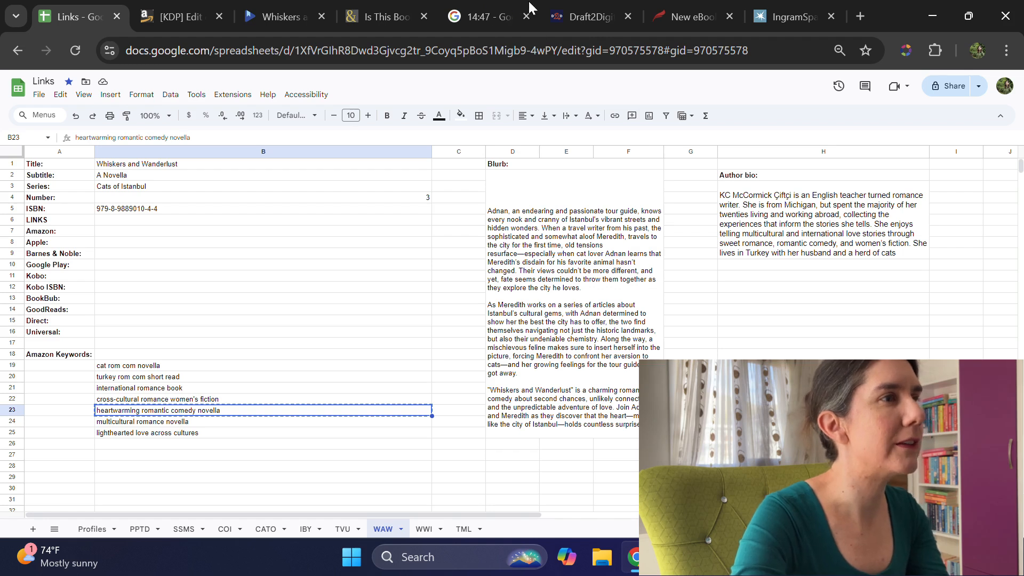
pyautogui.click(172, 8)
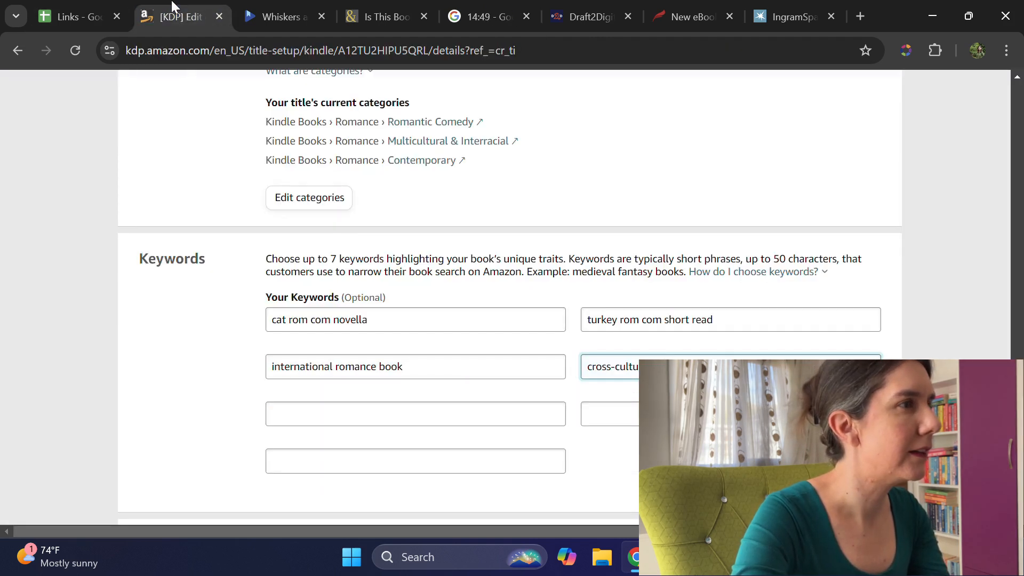
pyautogui.click(362, 415)
pyautogui.hotkey('ctrl', 'v')
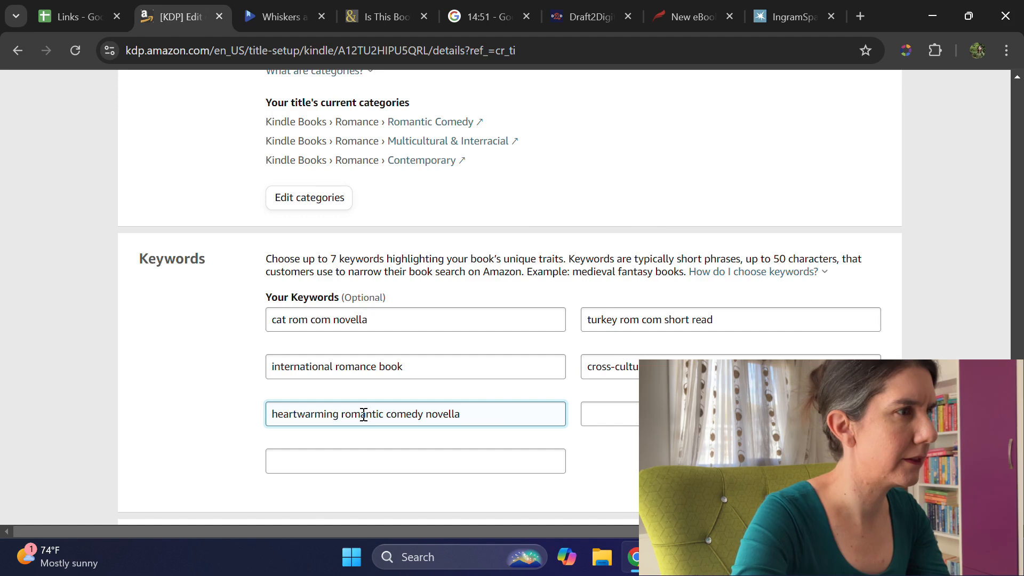
# Step: Copy "multicultural romance novella" from the Links spreadsheet into KDP's sixth keyword field
pyautogui.click(77, 7)
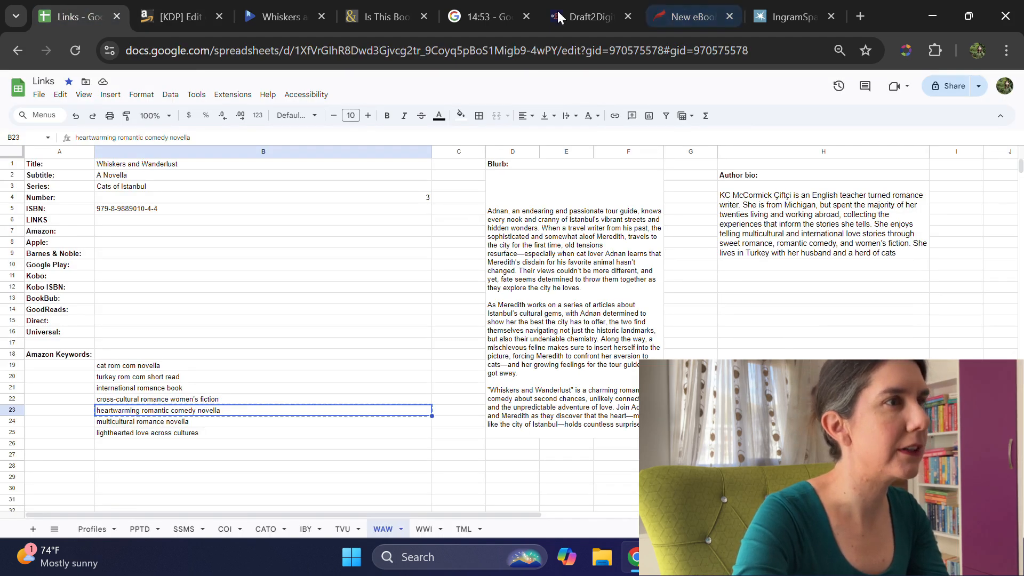
pyautogui.click(192, 425)
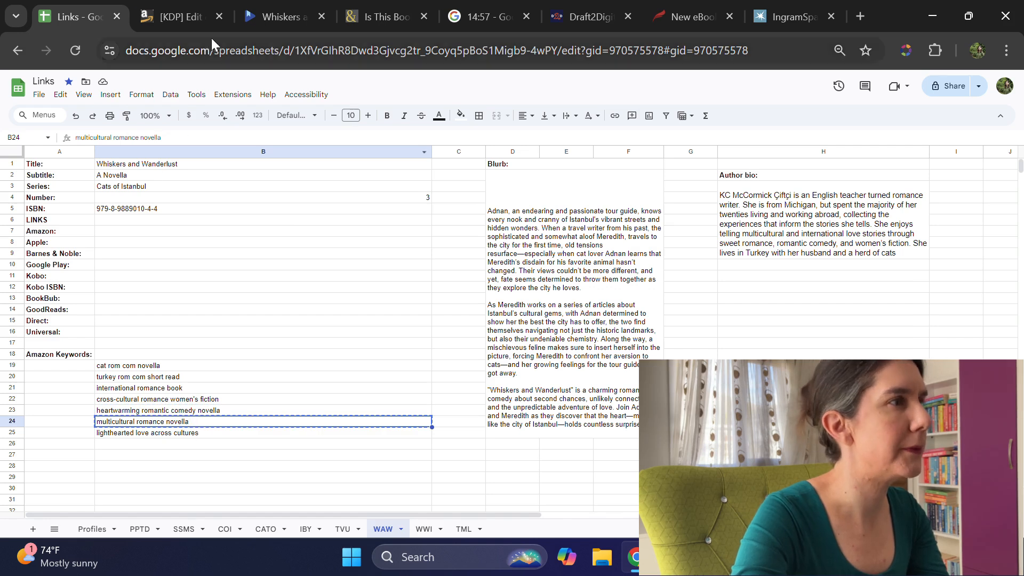
pyautogui.click(191, 16)
pyautogui.click(610, 407)
pyautogui.hotkey('ctrl', 'v')
# Step: Copy "lighthearted love across cultures" from the Links spreadsheet into KDP's seventh keyword field
pyautogui.click(80, 16)
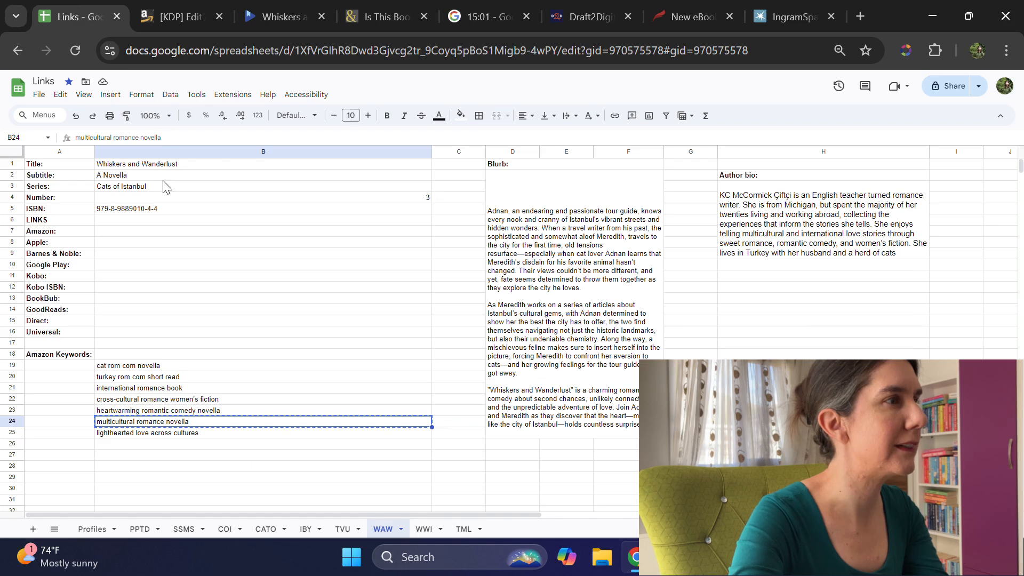
pyautogui.click(116, 436)
pyautogui.click(177, 7)
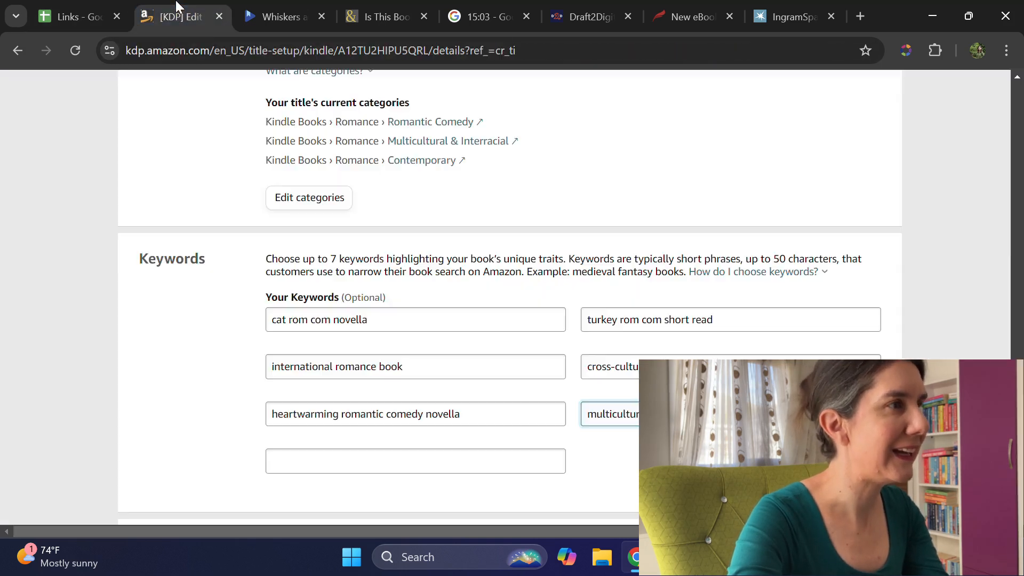
pyautogui.click(315, 460)
pyautogui.hotkey('ctrl', 'v')
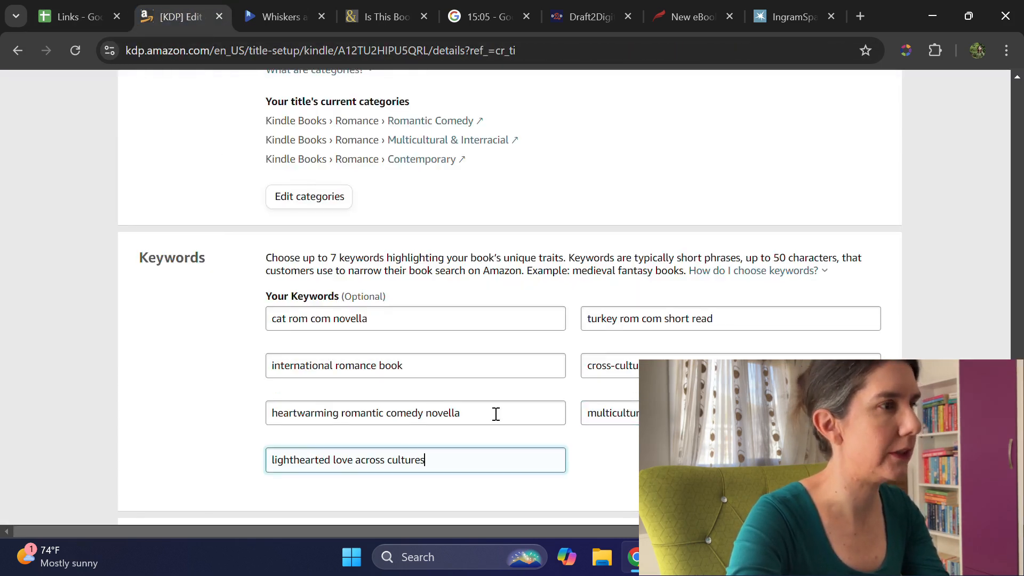
# Step: Make the Kindle eBook available for pre-order with release date 11/19/2024, and save the details to continue to the content
pyautogui.scroll(-4, 499, 416)
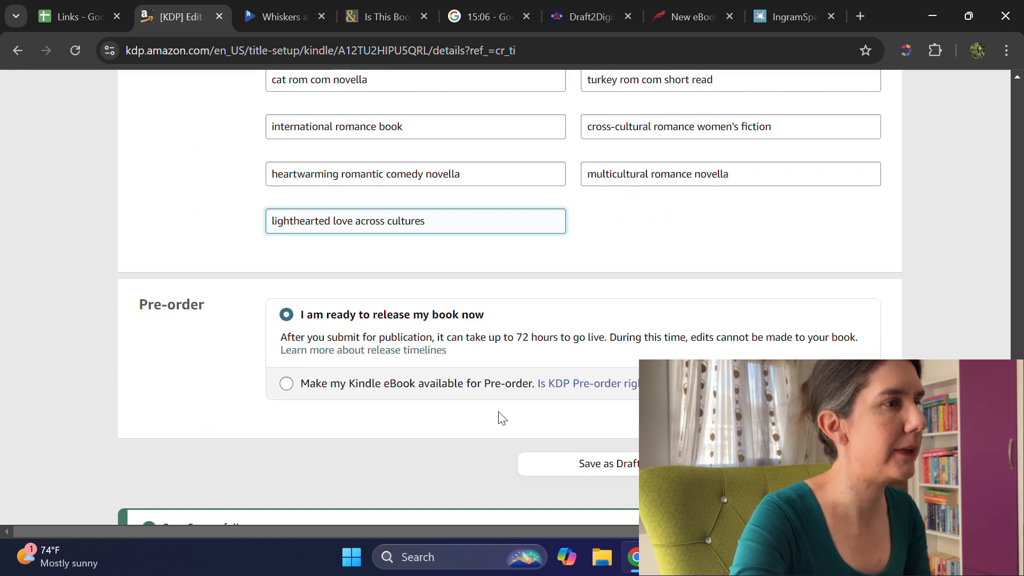
pyautogui.click(286, 383)
pyautogui.click(323, 426)
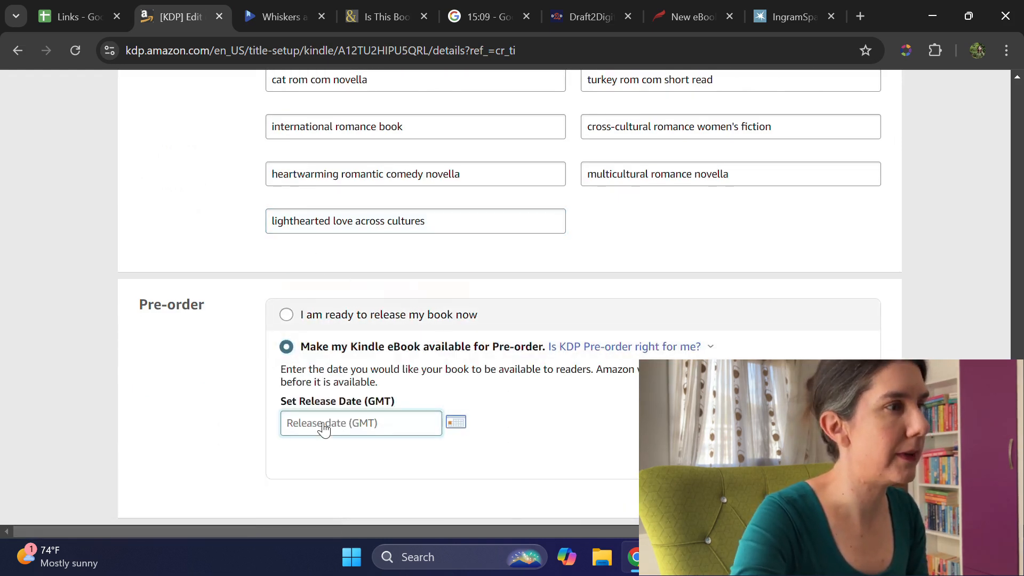
pyautogui.click(457, 294)
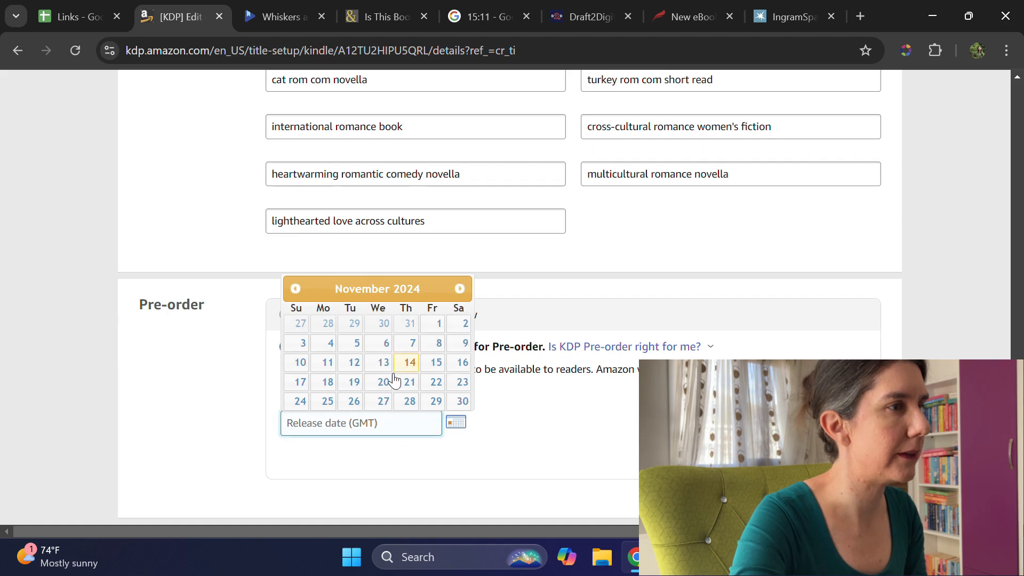
pyautogui.click(354, 382)
pyautogui.scroll(-5, 793, 288)
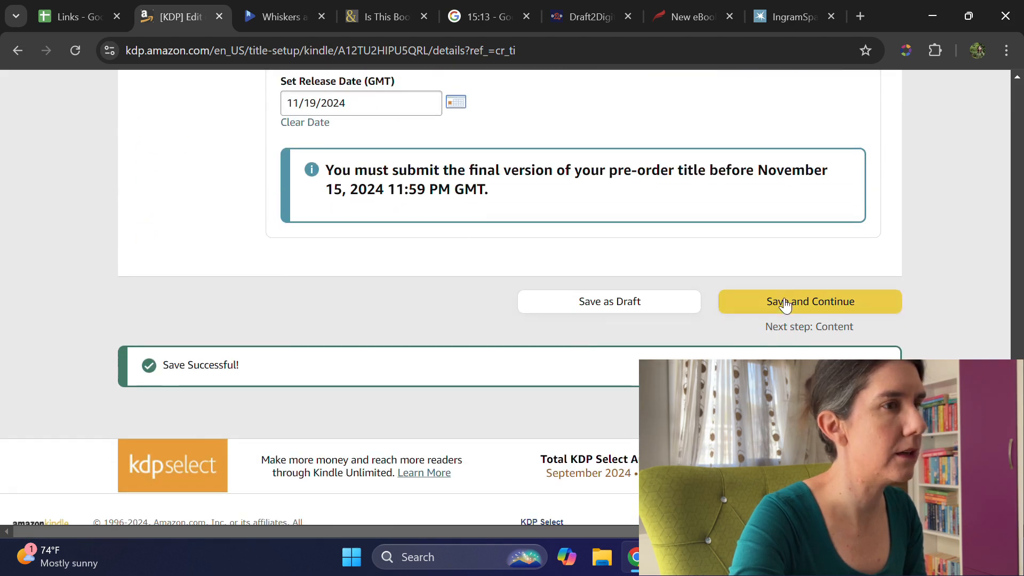
pyautogui.click(795, 303)
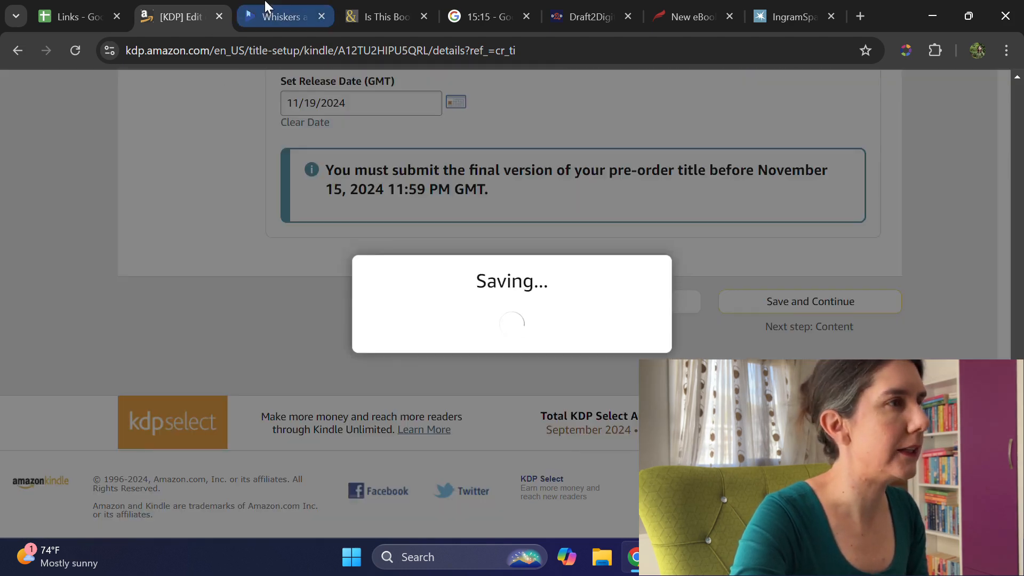
# Step: Switch to the book in Google Play Books and set its first BISAC genre to Fiction / Romance / Romantic Comedy
pyautogui.click(277, 16)
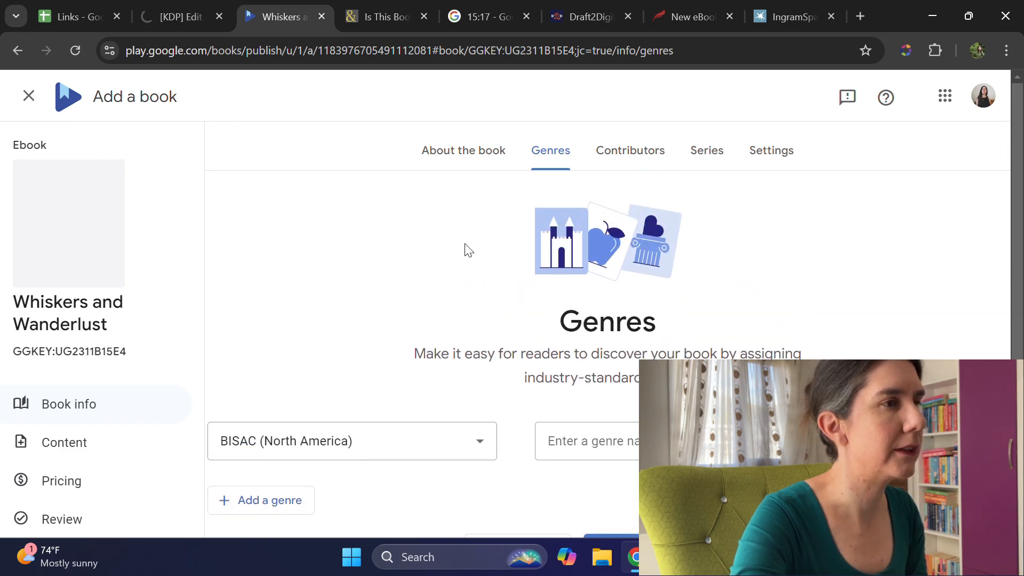
pyautogui.scroll(-3, 464, 253)
pyautogui.click(567, 260)
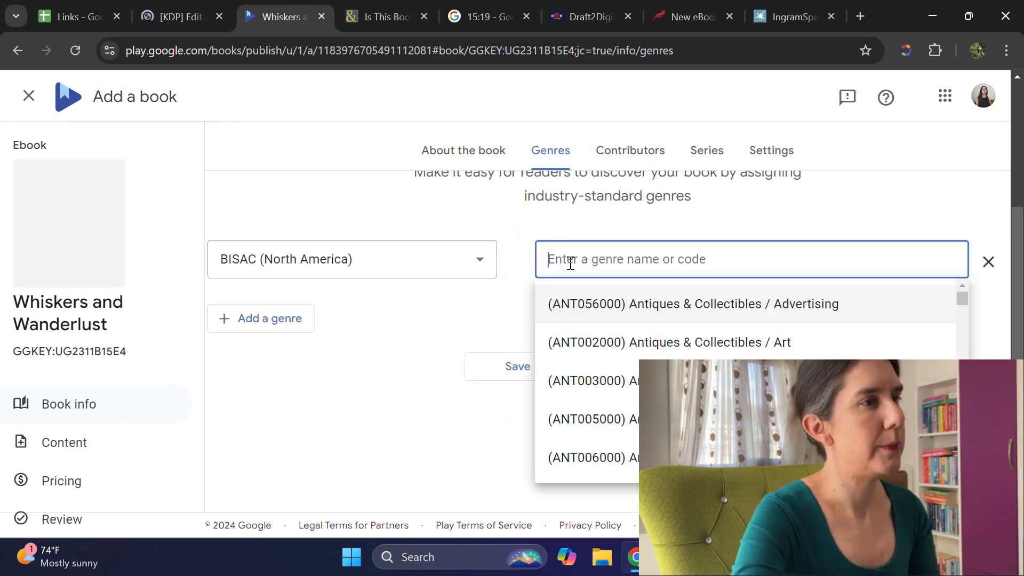
pyautogui.write('romantic')
pyautogui.click(694, 381)
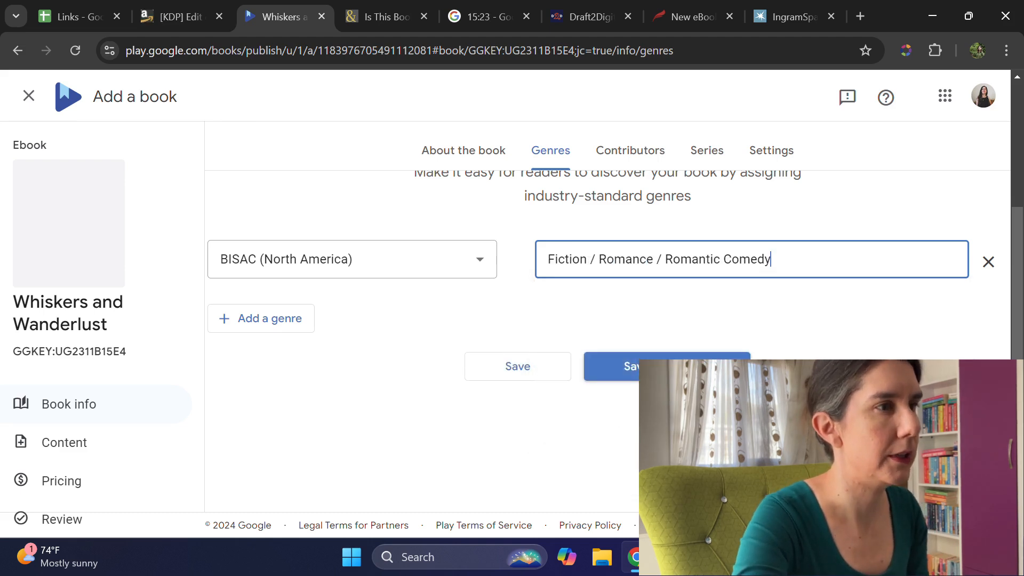
# Step: Add a second BISAC genre, Fiction / Romance / Multicultural & Interracial
pyautogui.click(232, 316)
pyautogui.click(634, 327)
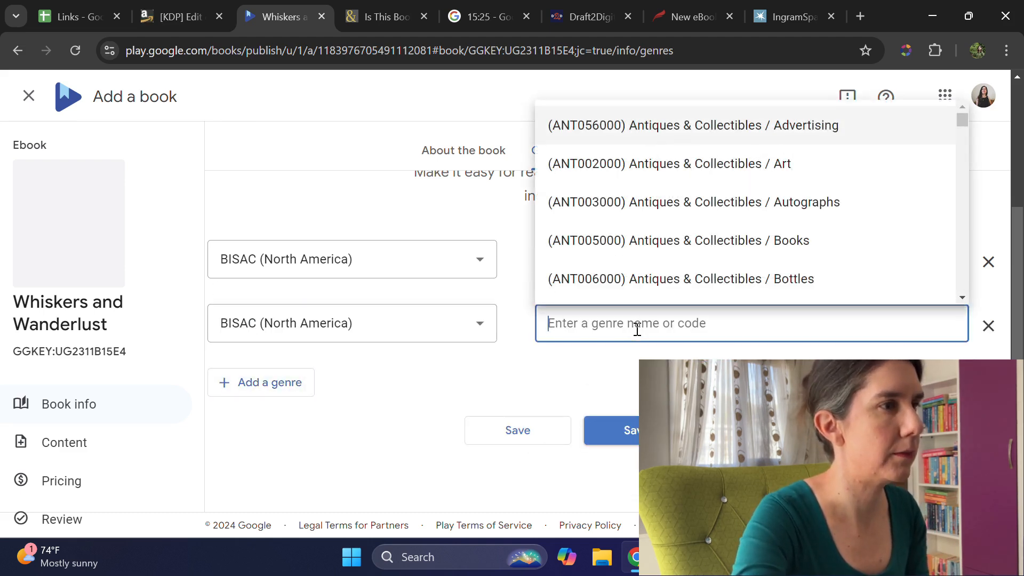
pyautogui.write('multicult')
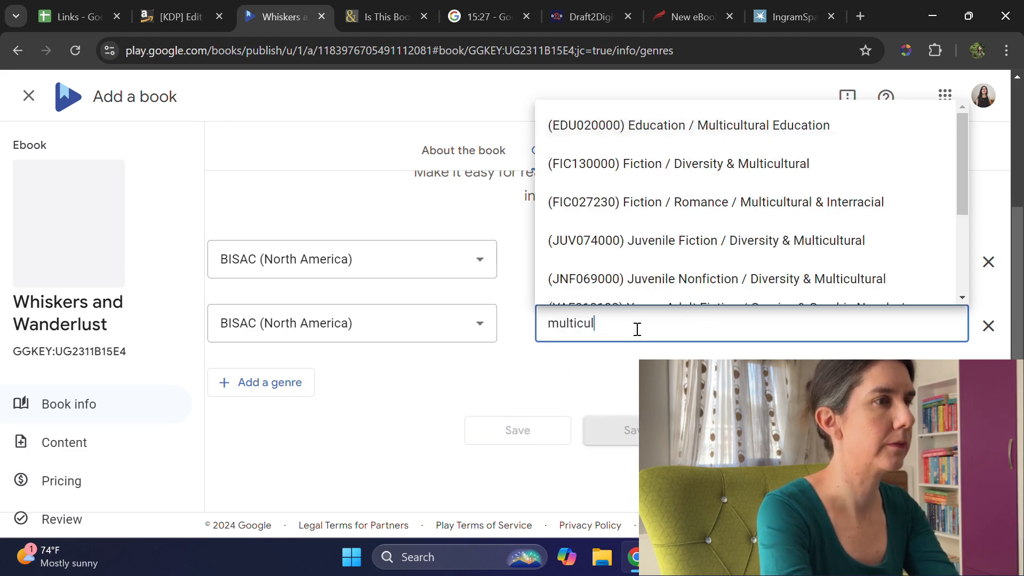
pyautogui.click(709, 202)
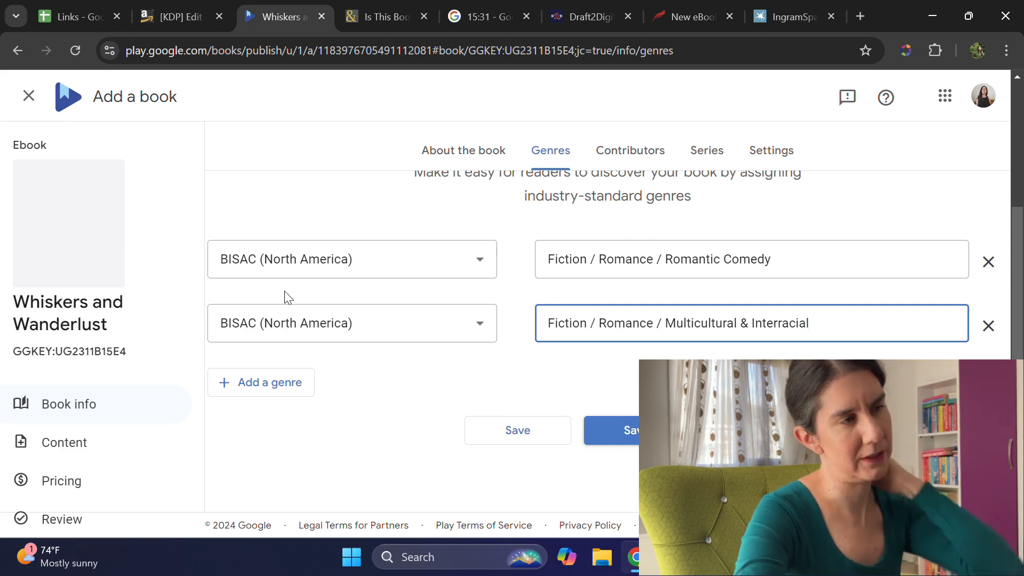
# Step: Add Fiction / Romance / Contemporary as the third BISAC genre, save the genres and continue to the contributors
pyautogui.click(301, 392)
pyautogui.click(636, 390)
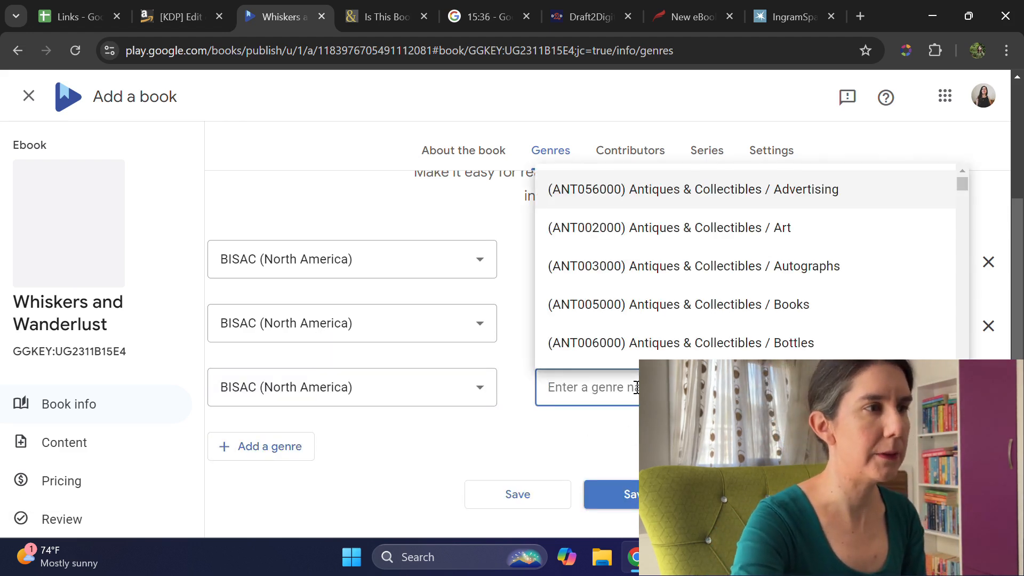
pyautogui.write('contemporary')
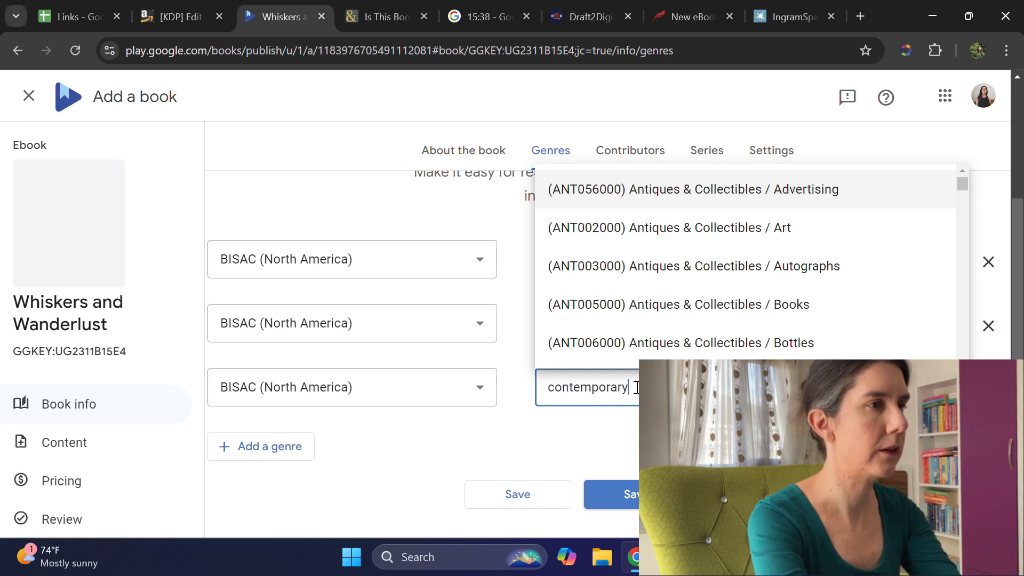
pyautogui.scroll(-5, 693, 267)
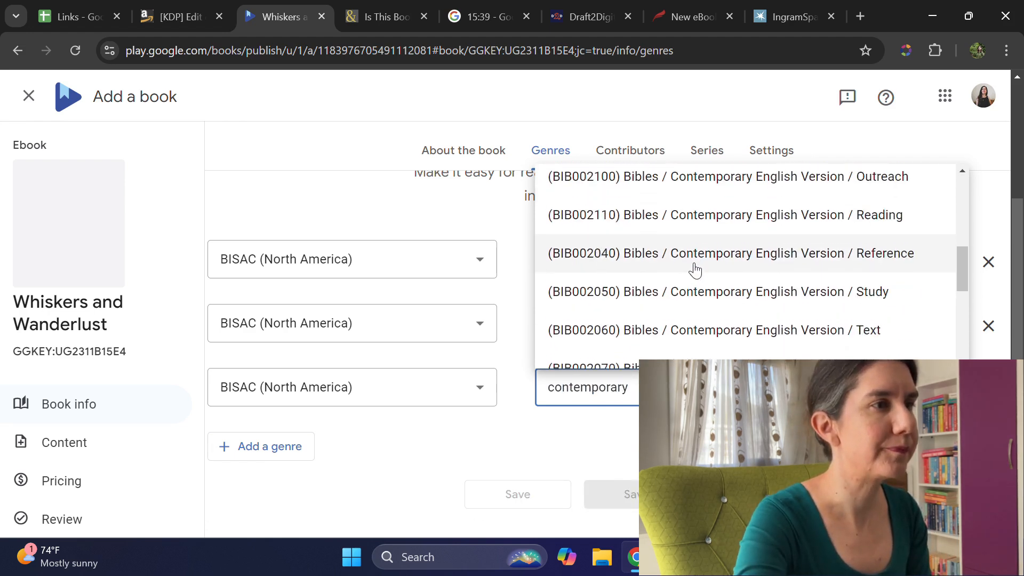
pyautogui.scroll(-5, 696, 269)
pyautogui.click(715, 285)
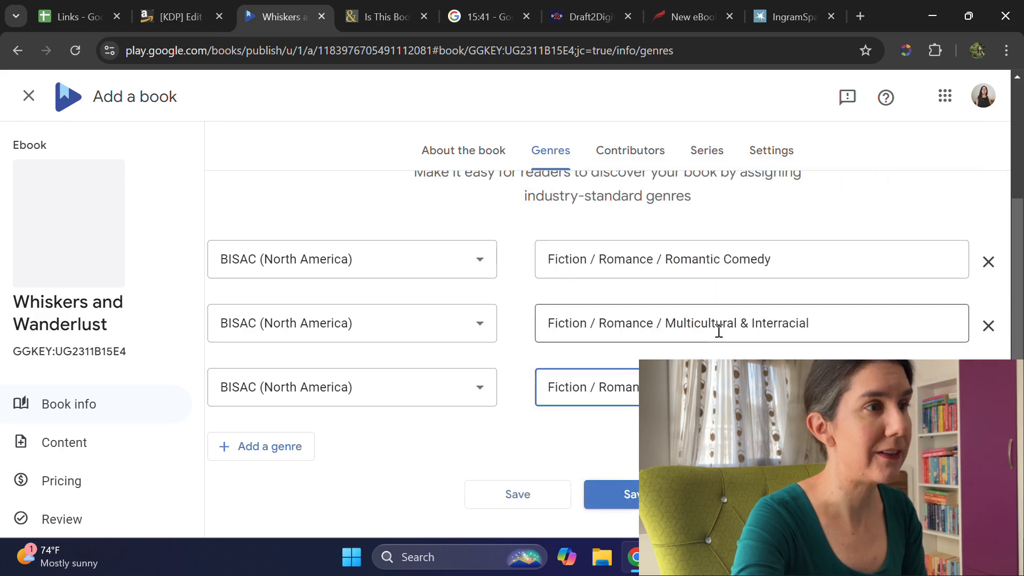
pyautogui.scroll(3, 607, 337)
pyautogui.scroll(-4, 607, 338)
pyautogui.click(656, 145)
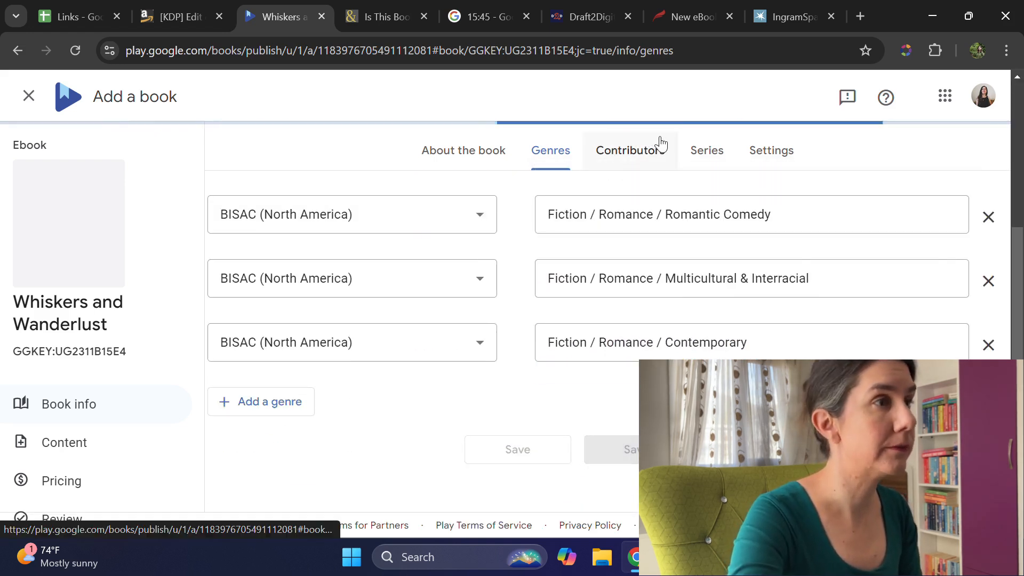
# Step: Switch to Barnes & Noble Press and reload the pre-order status page
pyautogui.click(400, 22)
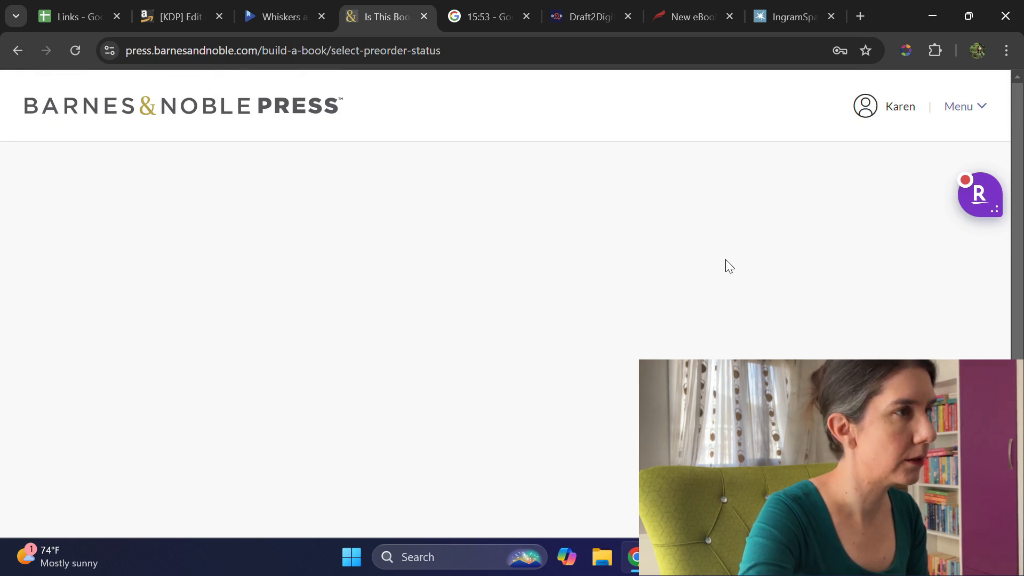
pyautogui.click(76, 50)
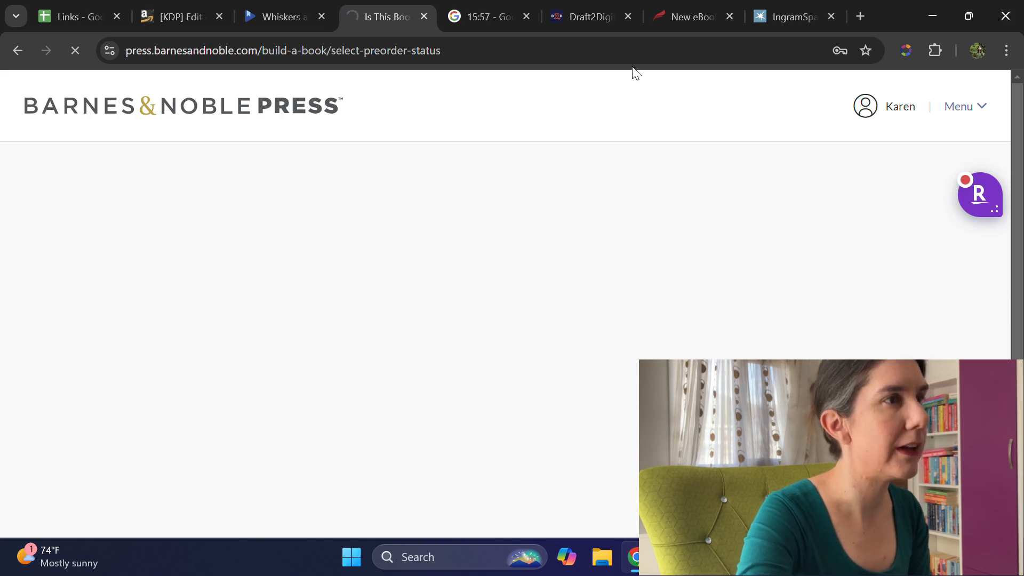
# Step: Switch to Draft2Digital and upload the file Whiskers and Wanderlust-October 2024 as the final manuscript
pyautogui.click(619, 26)
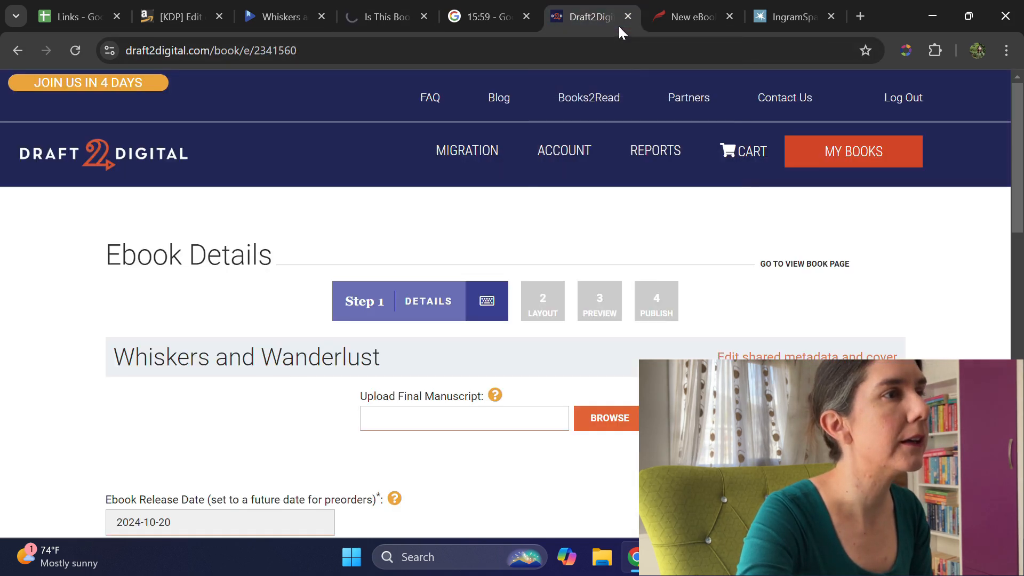
pyautogui.scroll(-3, 670, 264)
pyautogui.click(617, 263)
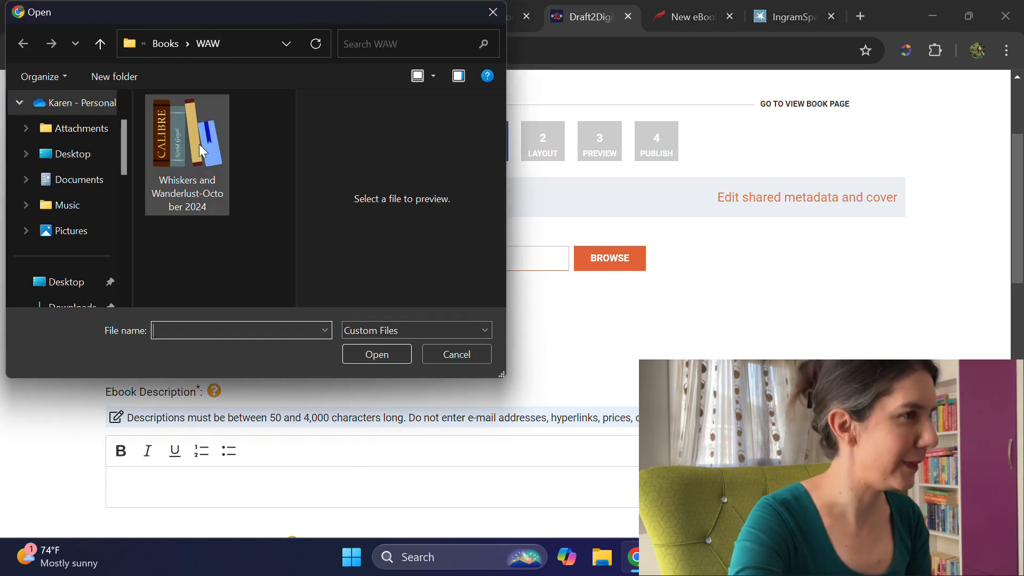
pyautogui.click(189, 146)
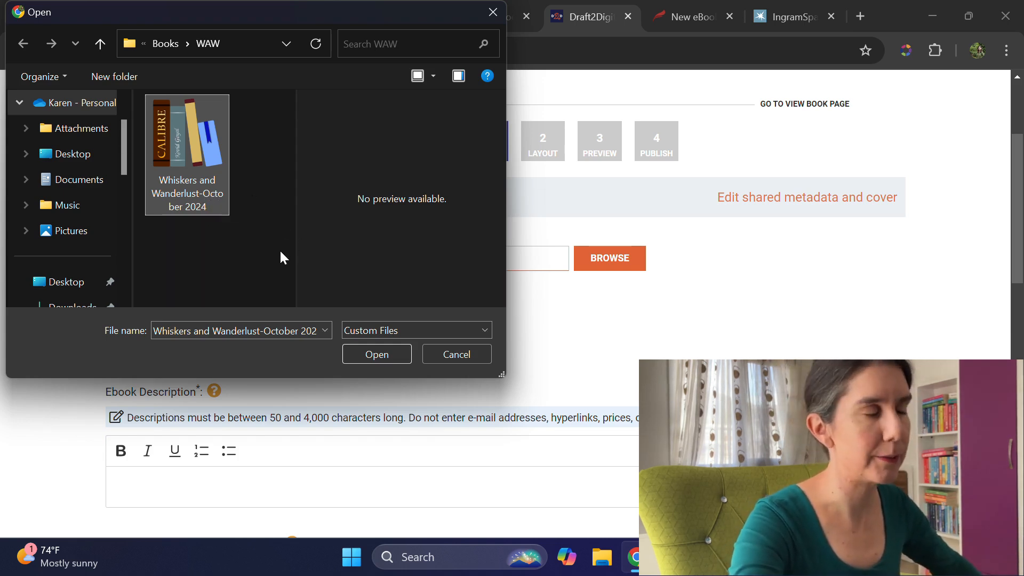
pyautogui.click(393, 357)
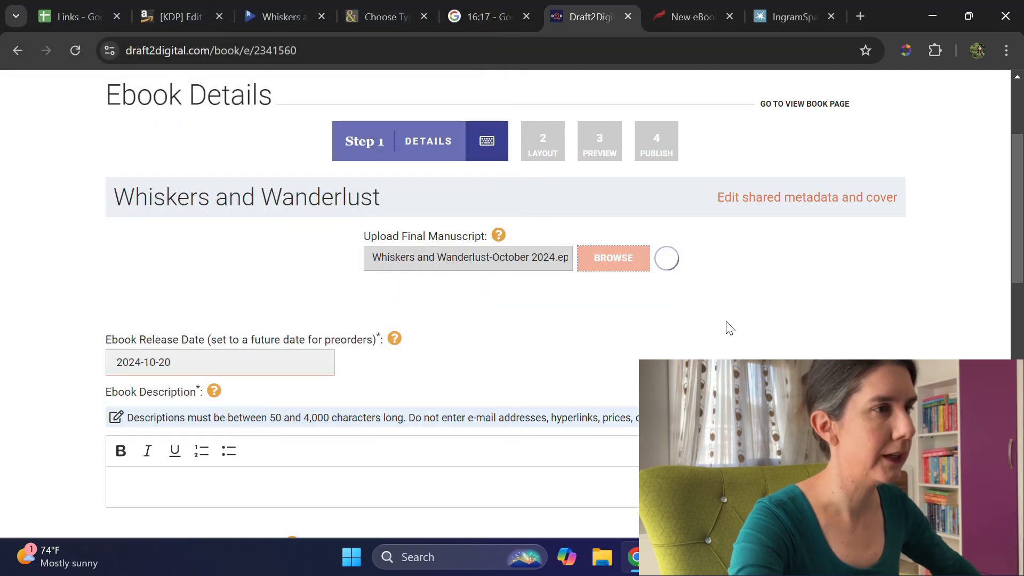
# Step: Set the ebook release date to 2024-11-19
pyautogui.click(208, 363)
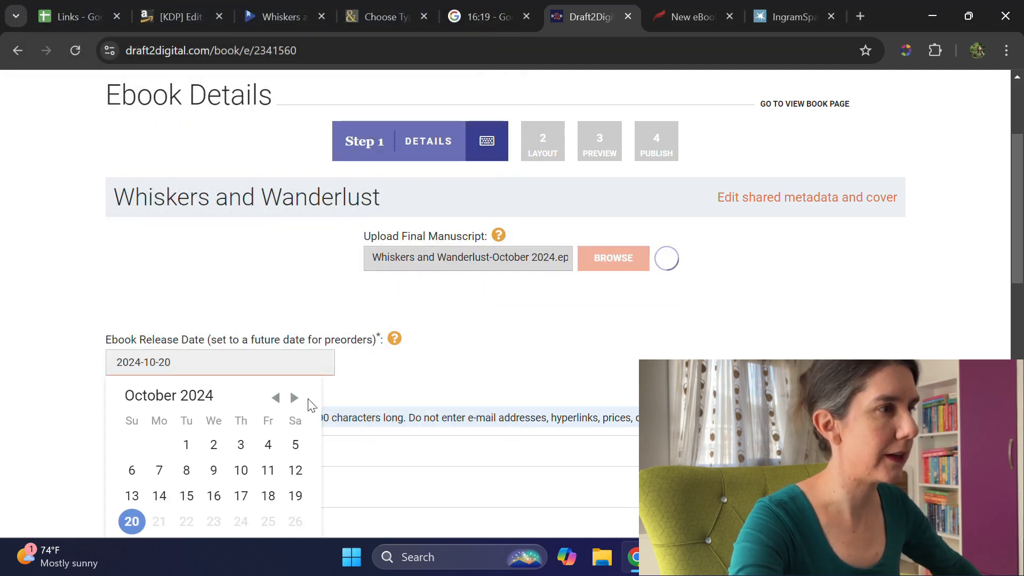
pyautogui.click(294, 397)
pyautogui.scroll(-1, 279, 395)
pyautogui.click(187, 442)
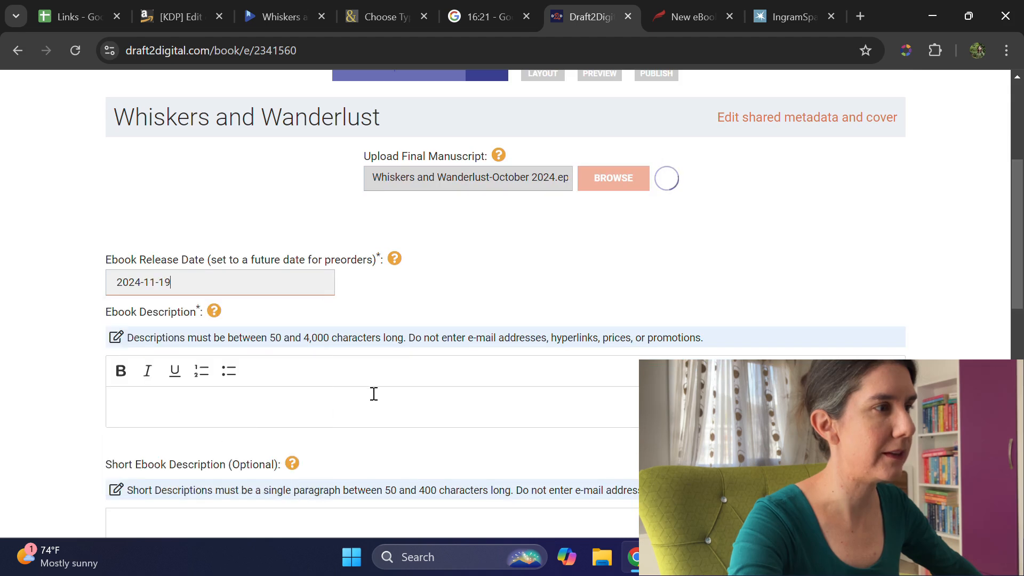
# Step: Copy the full blurb from the Links spreadsheet and paste it into Draft2Digital's Ebook Description
pyautogui.scroll(-1, 449, 340)
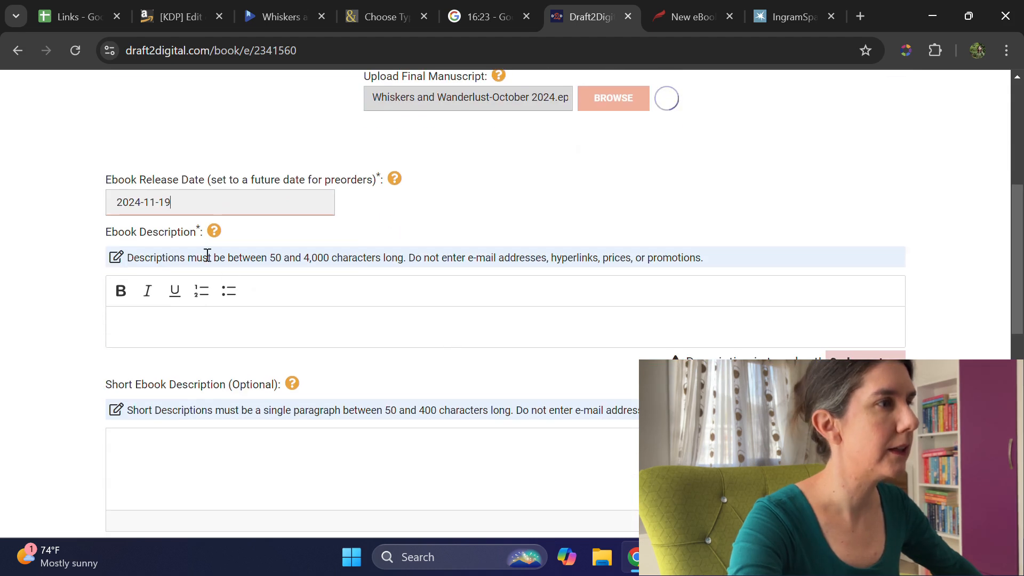
pyautogui.click(75, 16)
pyautogui.doubleClick(560, 287)
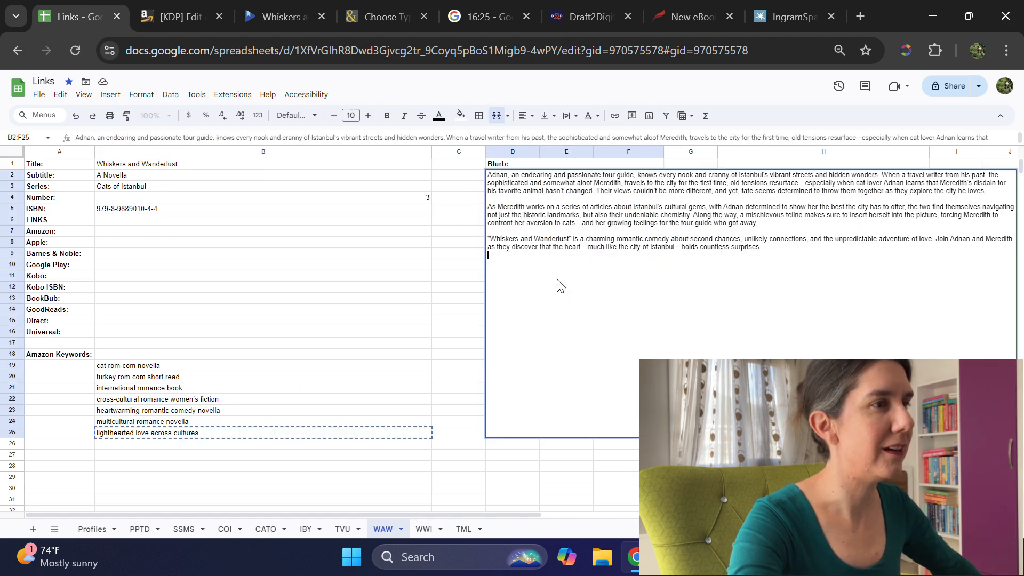
pyautogui.moveTo(778, 256); pyautogui.dragTo(483, 174)
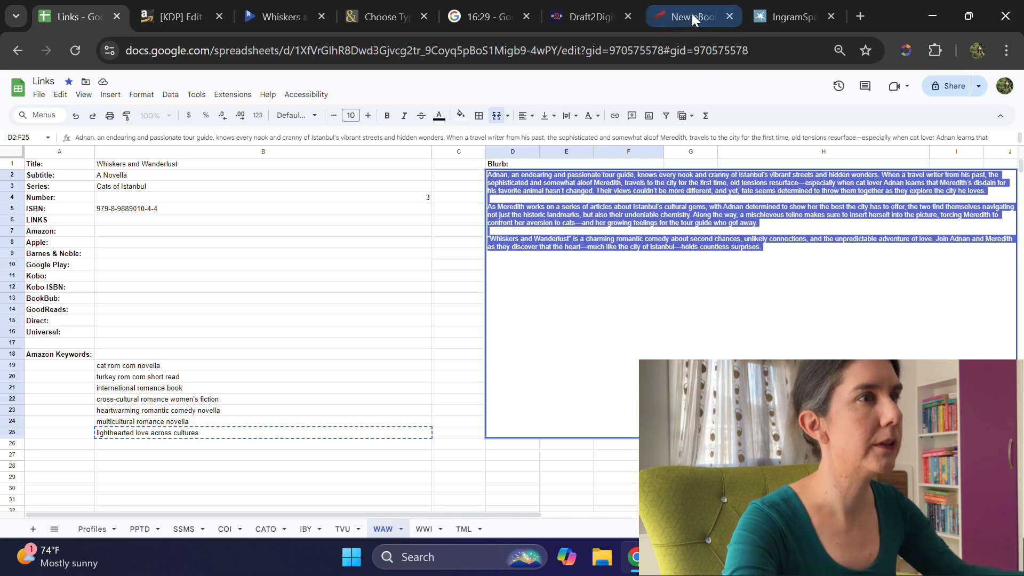
pyautogui.click(618, 26)
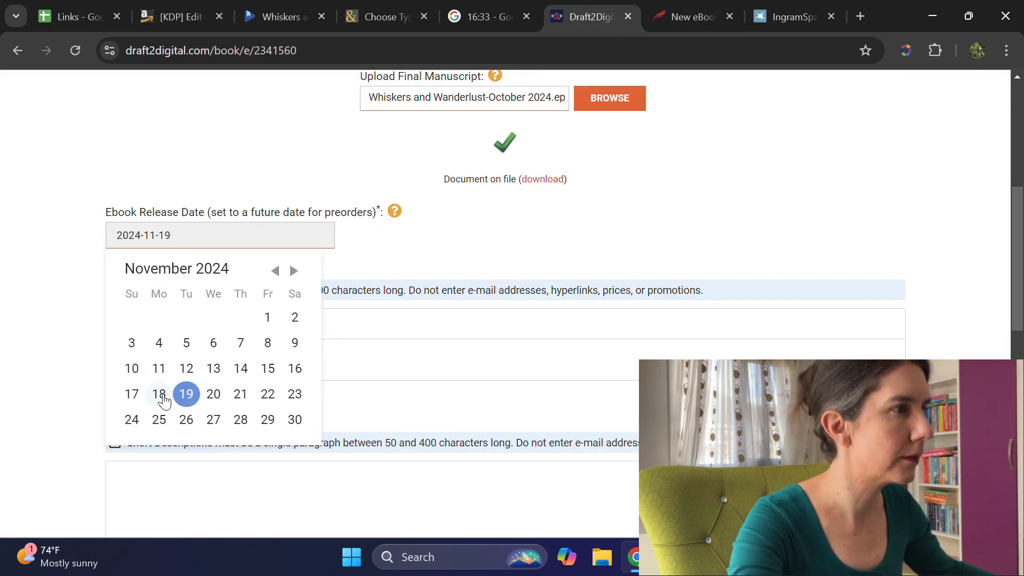
pyautogui.click(74, 384)
pyautogui.click(214, 358)
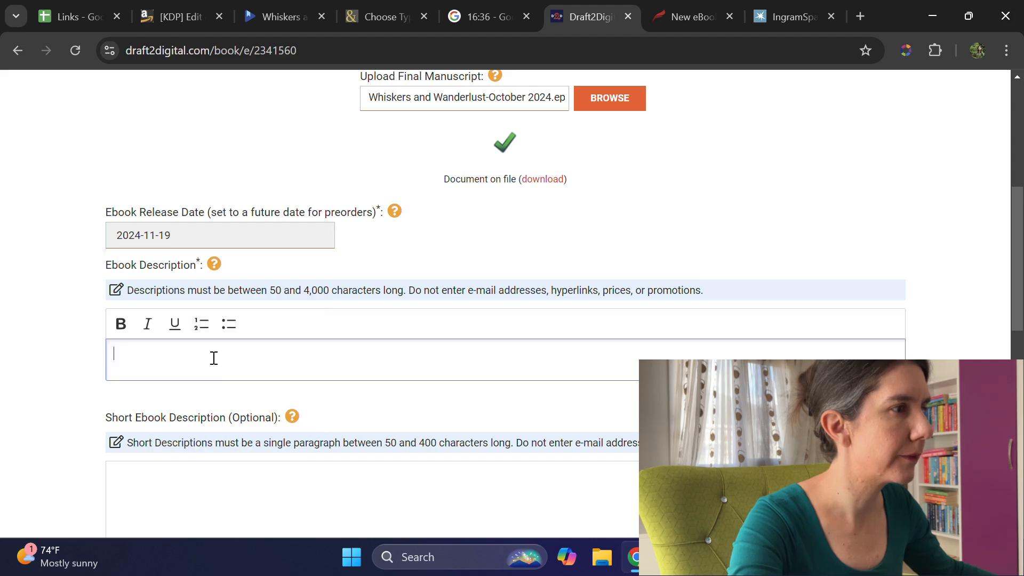
pyautogui.hotkey('ctrl', 'v')
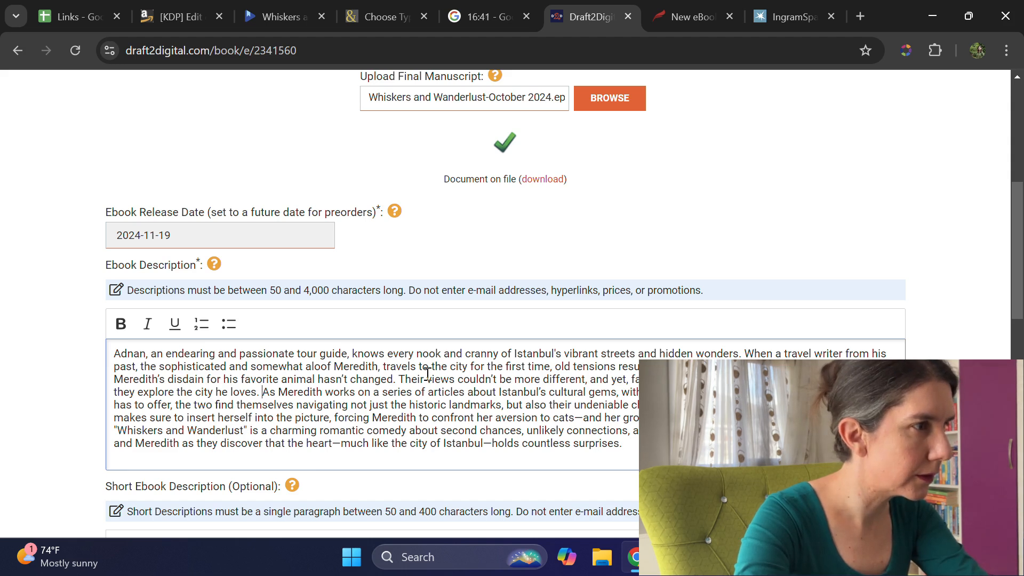
# Step: Split the ebook description into three paragraphs, breaking before "As Meredith works" and before "Whiskers and Wanderlust" with blank lines between them
pyautogui.press('Return')
pyautogui.press('Return')
pyautogui.scroll(-1, 539, 392)
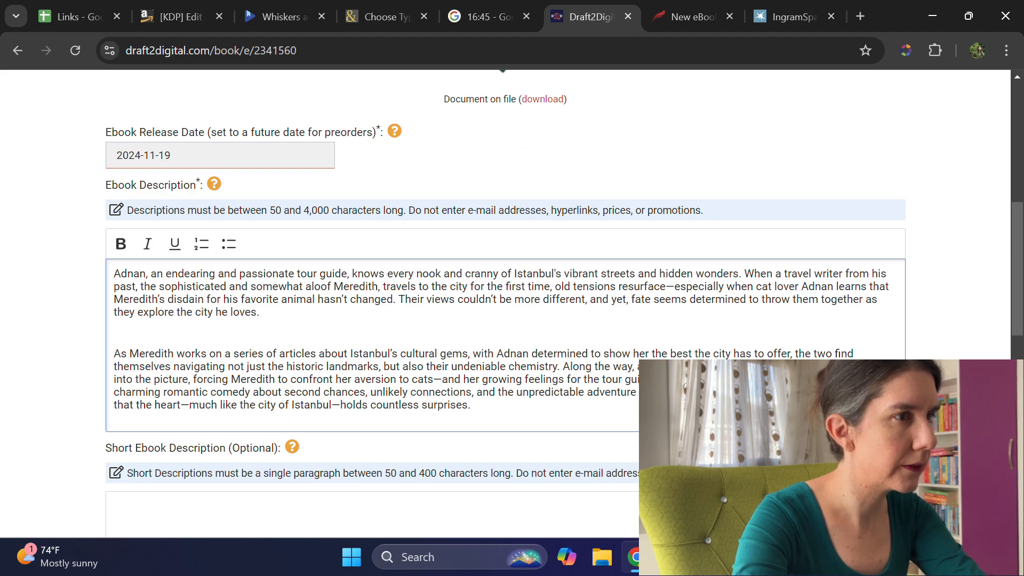
pyautogui.press('Return')
pyautogui.press('Return')
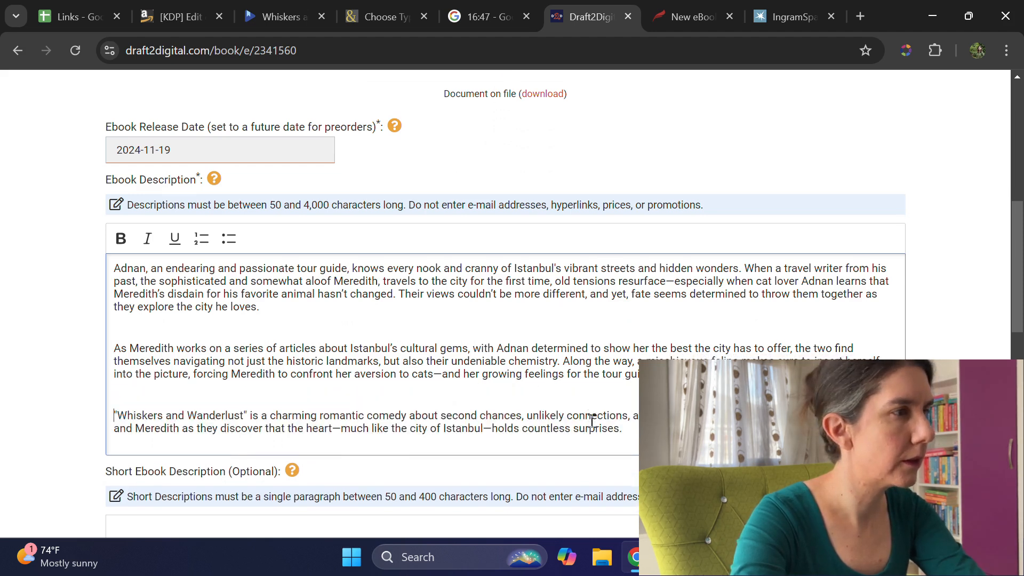
# Step: Use a free Draft2Digital ISBN for the ebook, then save the details and continue
pyautogui.scroll(-3, 591, 421)
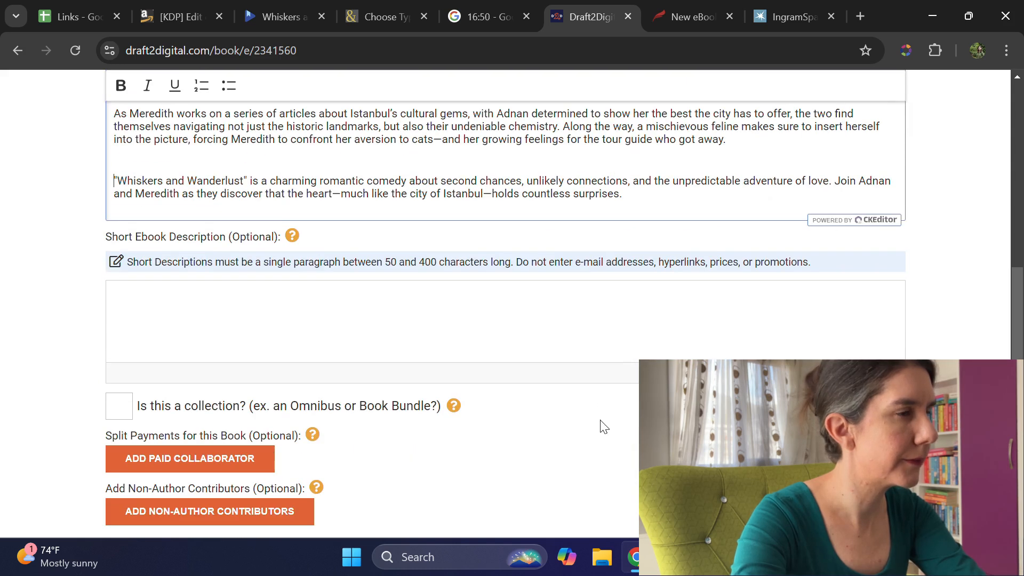
pyautogui.scroll(-2, 603, 426)
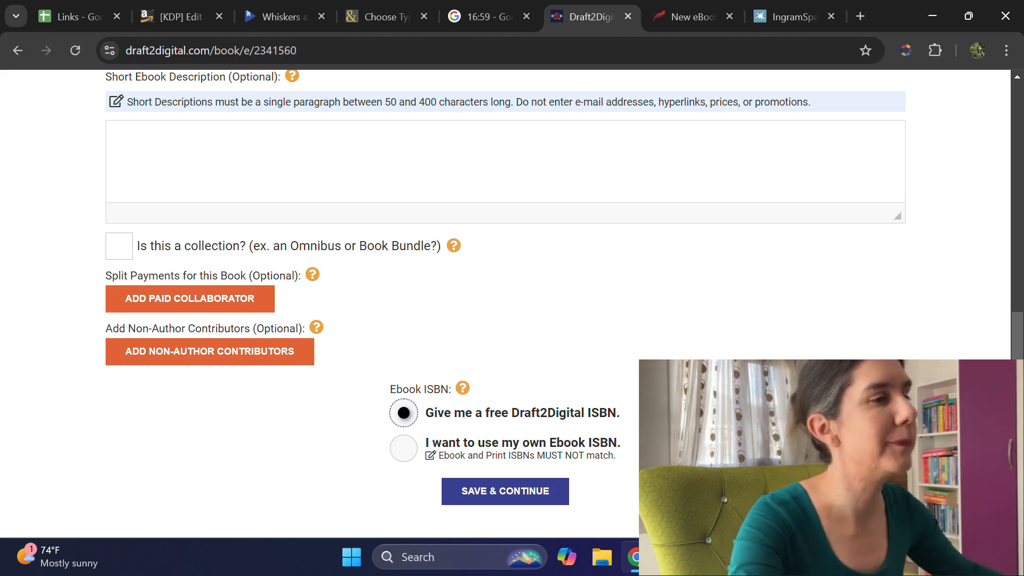
pyautogui.scroll(10, 506, 304)
pyautogui.scroll(-5, 506, 304)
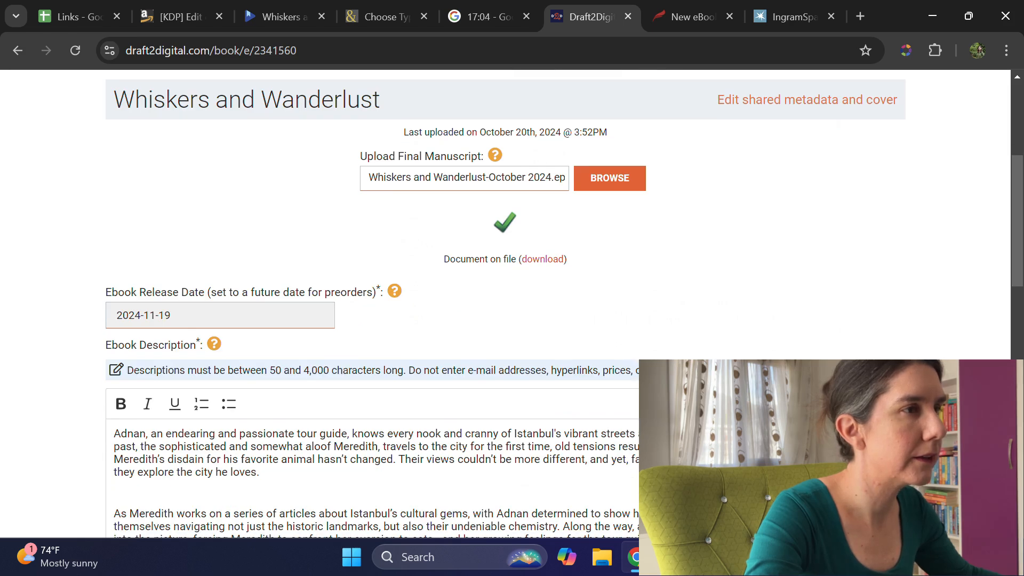
pyautogui.scroll(-10, 553, 475)
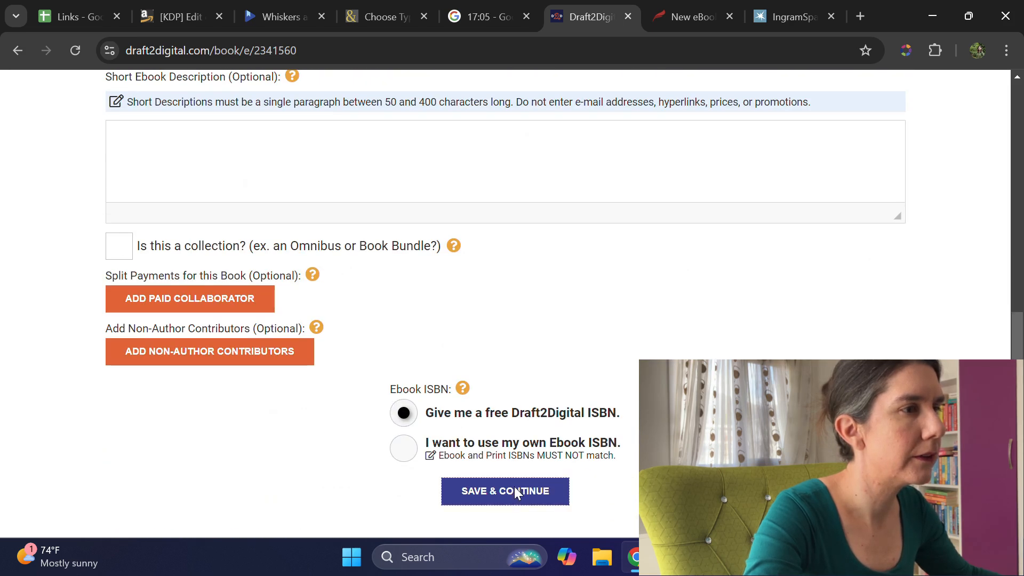
pyautogui.click(530, 491)
# Step: Switch to Kobo Writing Life, dismiss the cover error and try uploading the second KC_Book_2_Front image as the book cover
pyautogui.click(702, 14)
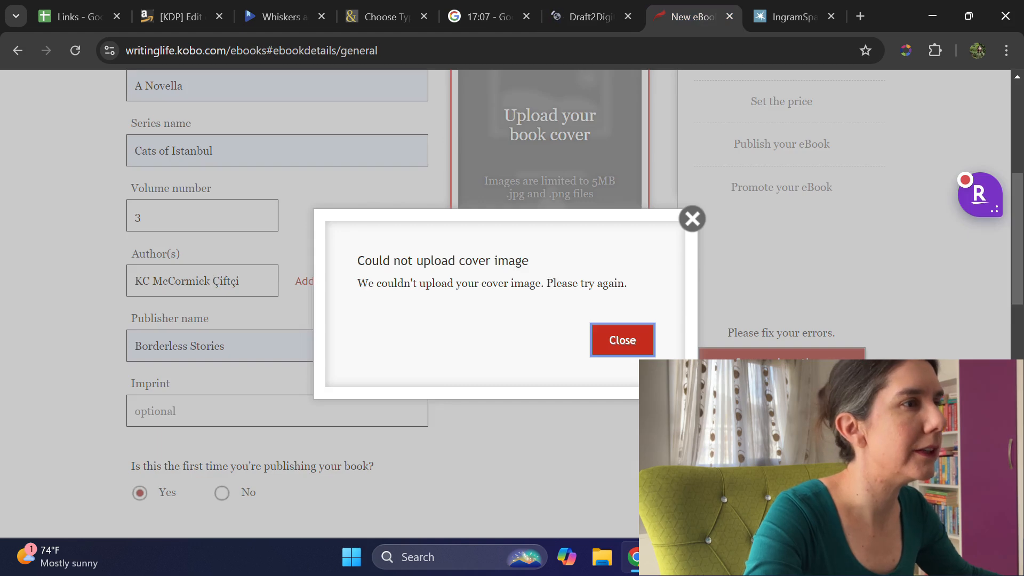
pyautogui.click(627, 343)
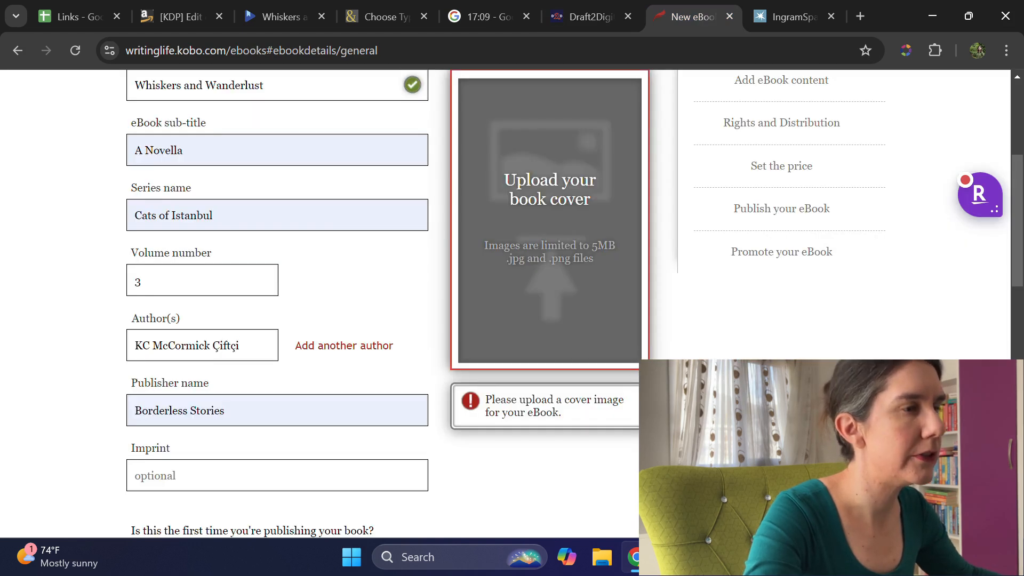
pyautogui.scroll(-15, 559, 312)
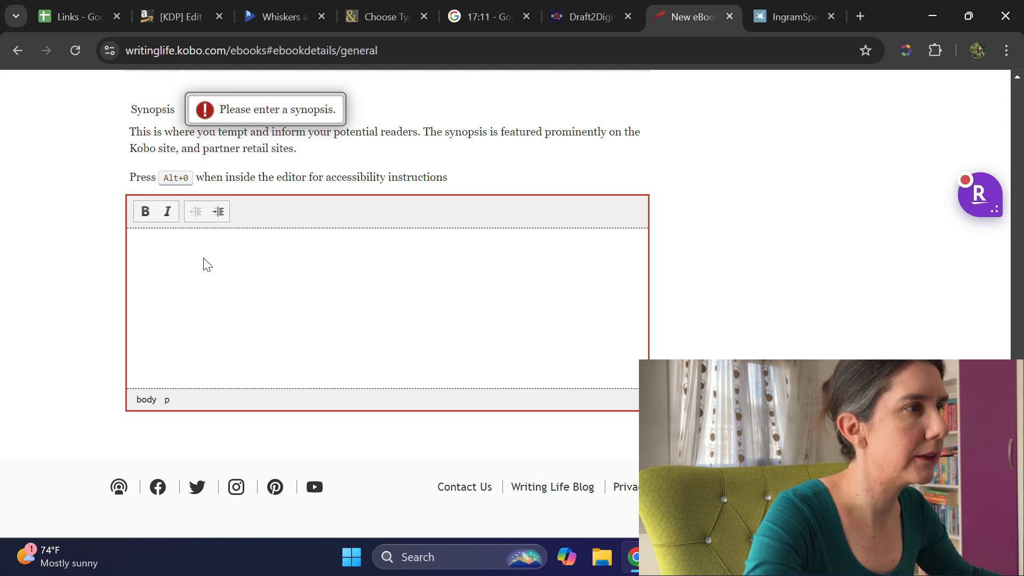
pyautogui.scroll(15, 598, 325)
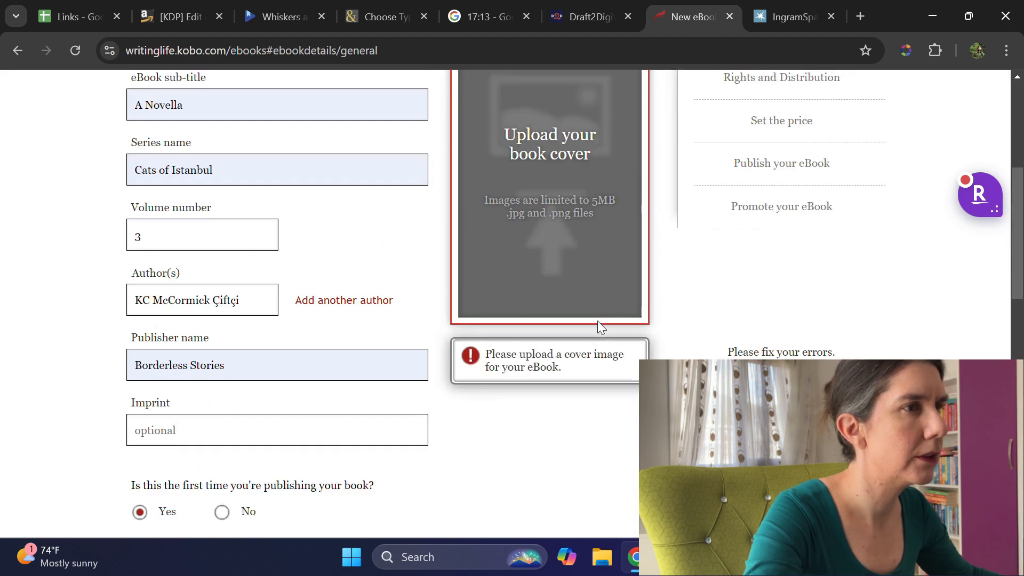
pyautogui.scroll(6, 766, 350)
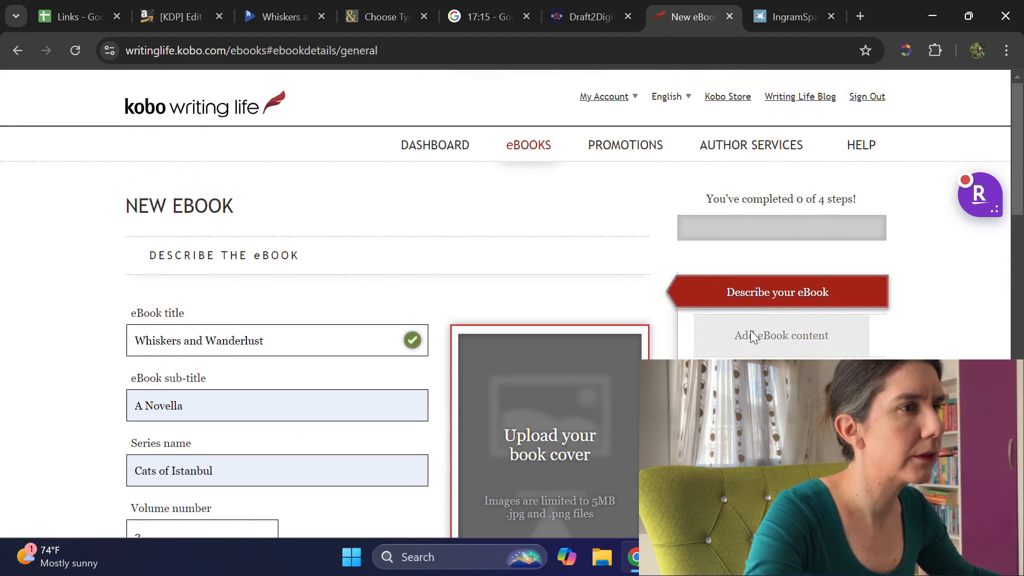
pyautogui.scroll(-7, 766, 349)
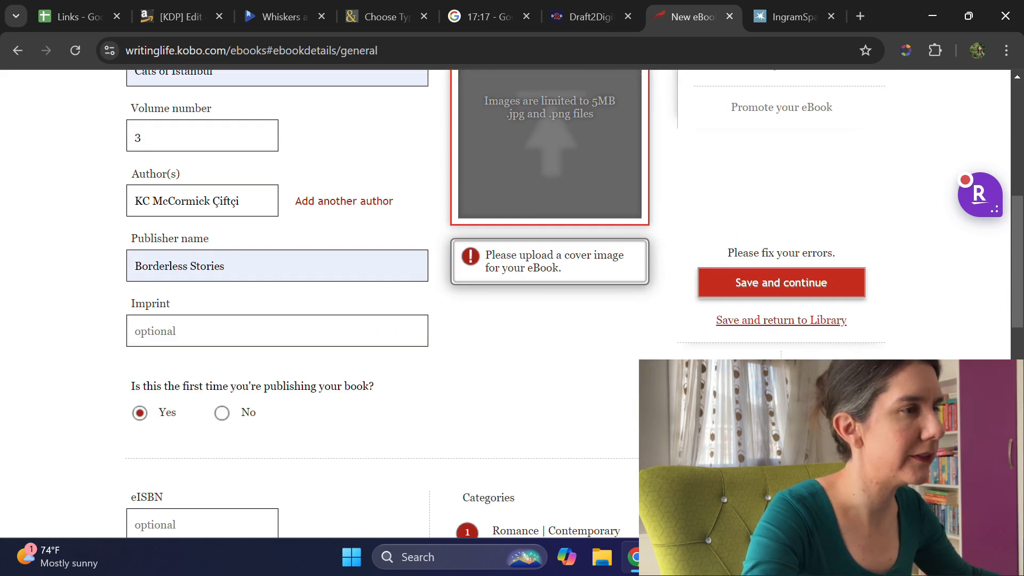
pyautogui.scroll(5, 537, 336)
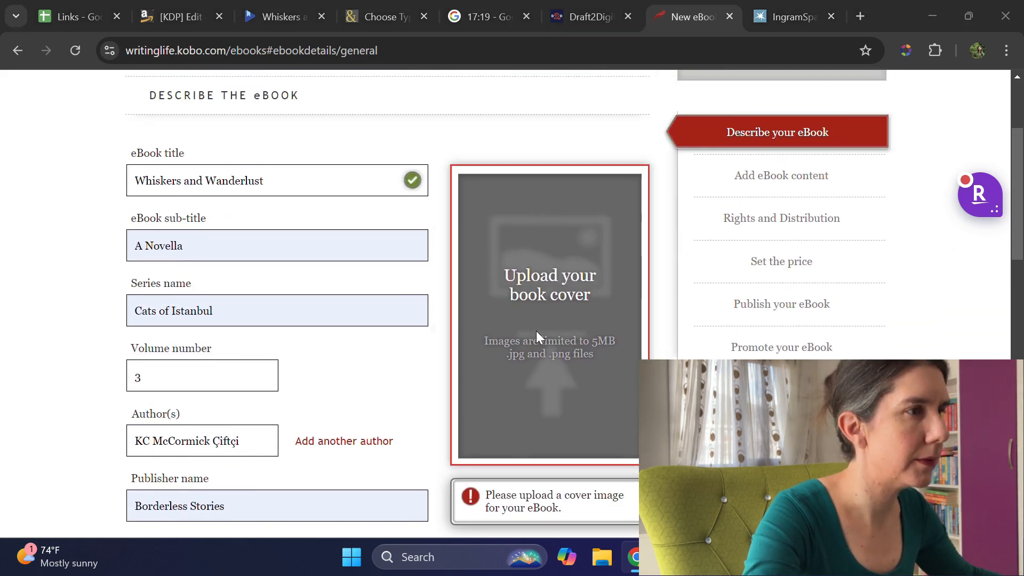
pyautogui.click(536, 330)
pyautogui.click(186, 229)
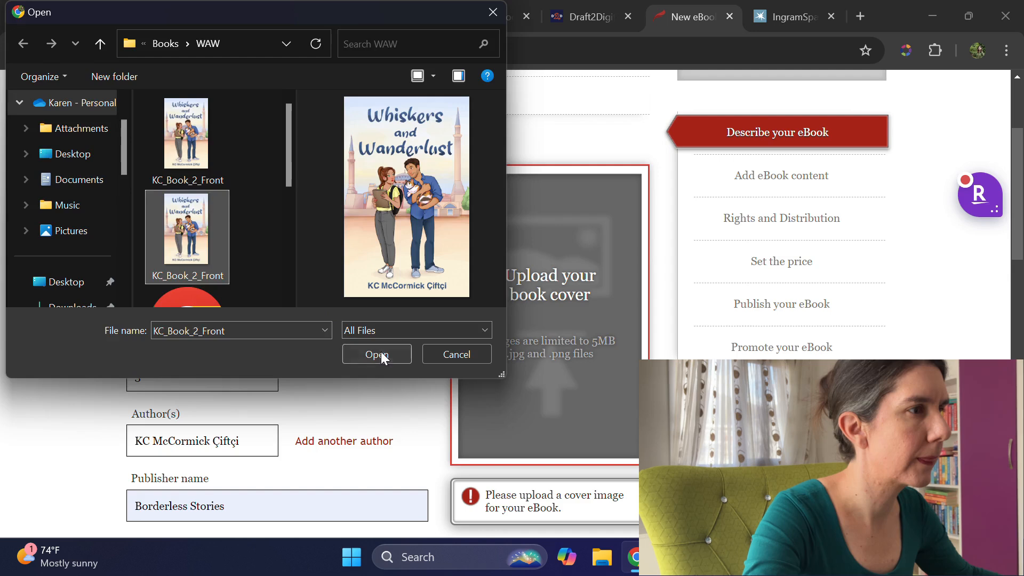
pyautogui.click(376, 354)
# Step: Try to save the Kobo eBook details and return to the library, choosing to save the changes
pyautogui.scroll(-3, 384, 298)
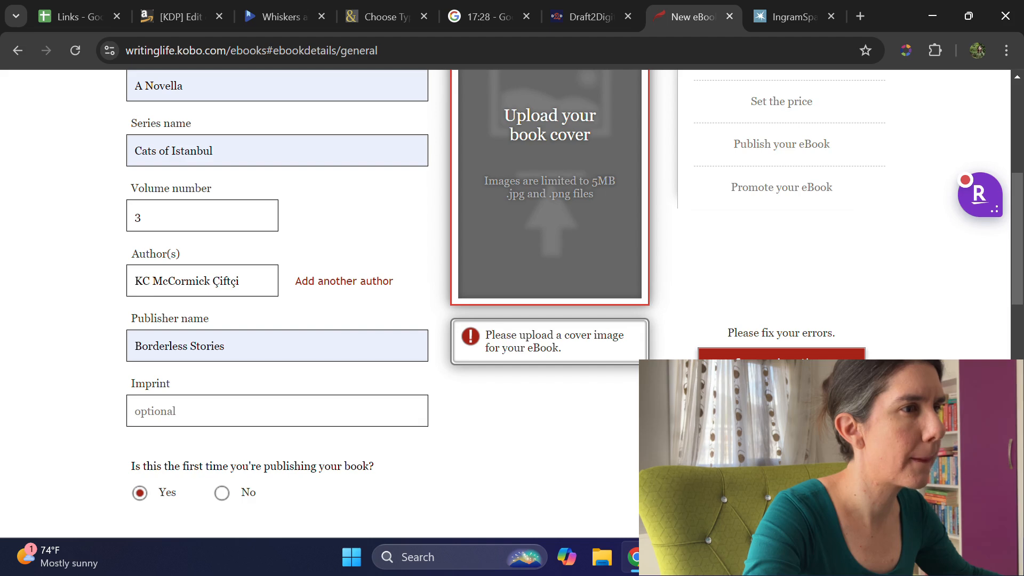
pyautogui.scroll(-2, 384, 298)
pyautogui.scroll(6, 384, 298)
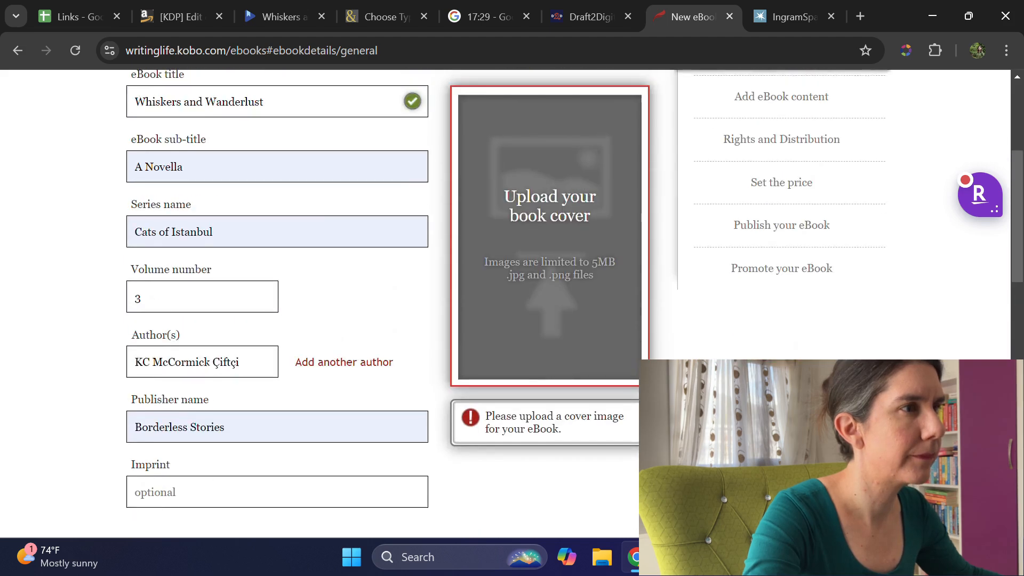
pyautogui.scroll(-6, 384, 299)
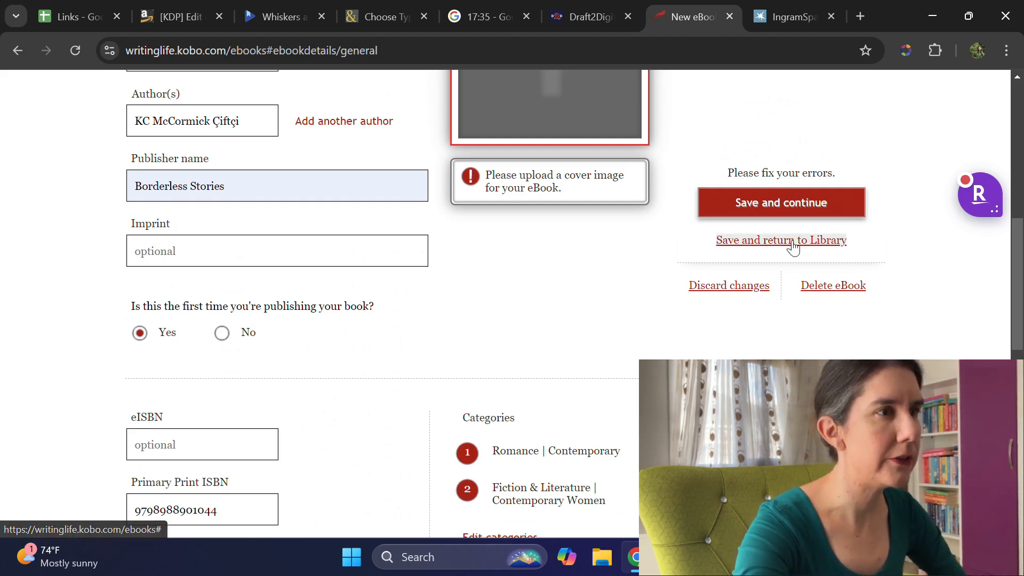
pyautogui.click(793, 242)
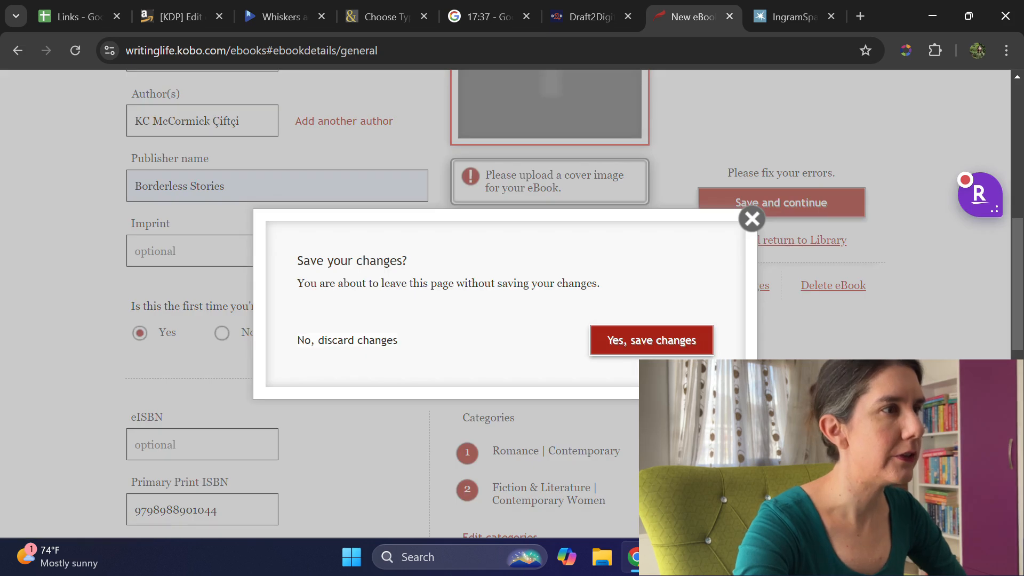
pyautogui.click(629, 344)
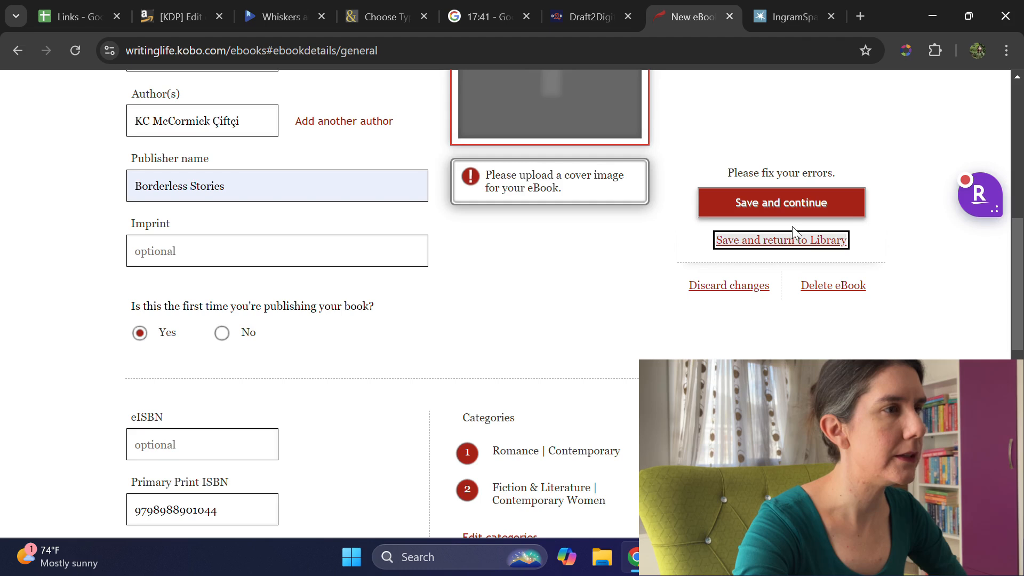
# Step: Switch to IngramSpark and set the print trim size to 5.000" x 8.000" with a Black & White interior
pyautogui.hotkey('ctrl', 'Tab')
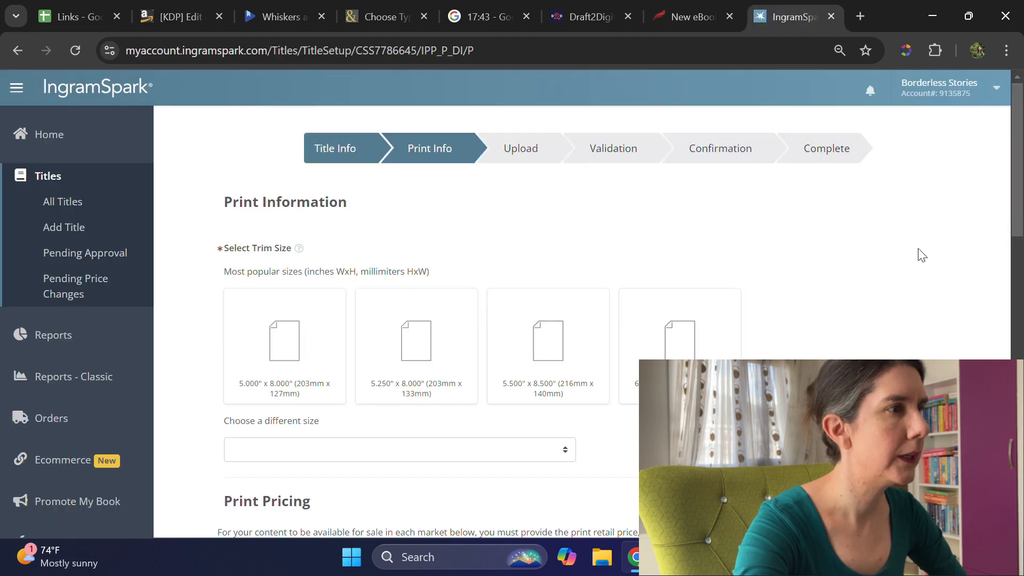
pyautogui.scroll(-2, 922, 255)
pyautogui.click(313, 279)
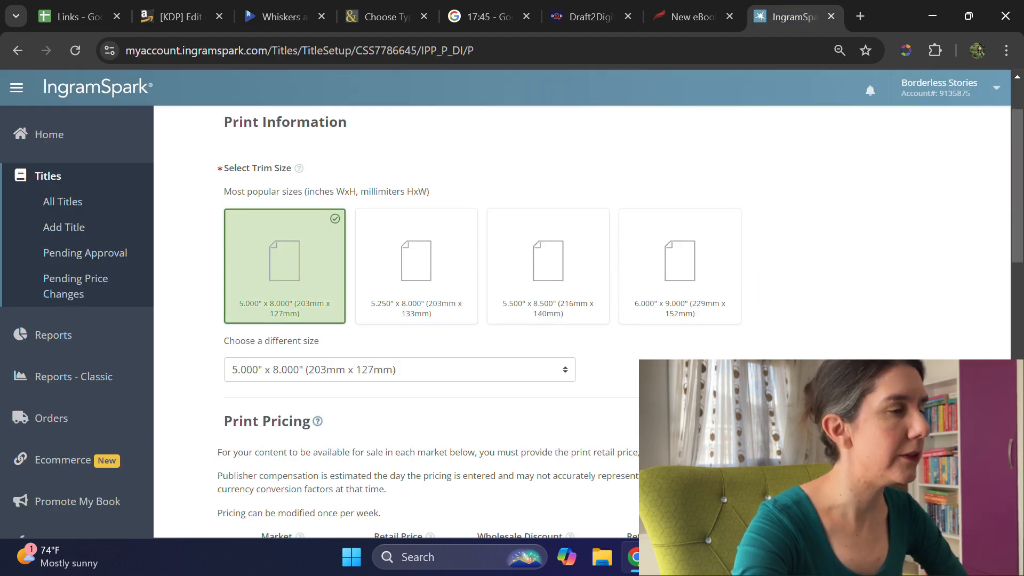
pyautogui.scroll(-1, 603, 411)
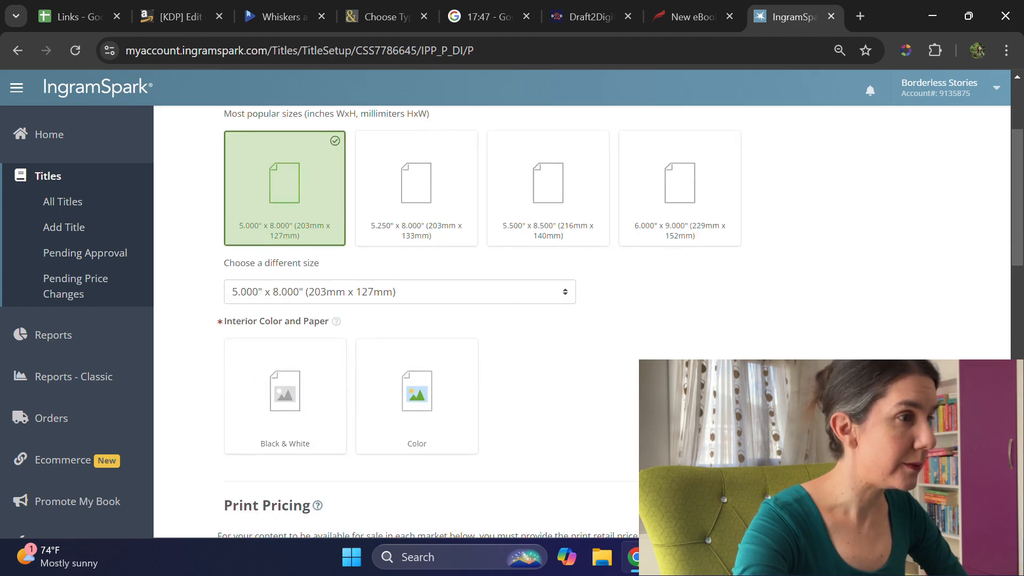
pyautogui.click(284, 391)
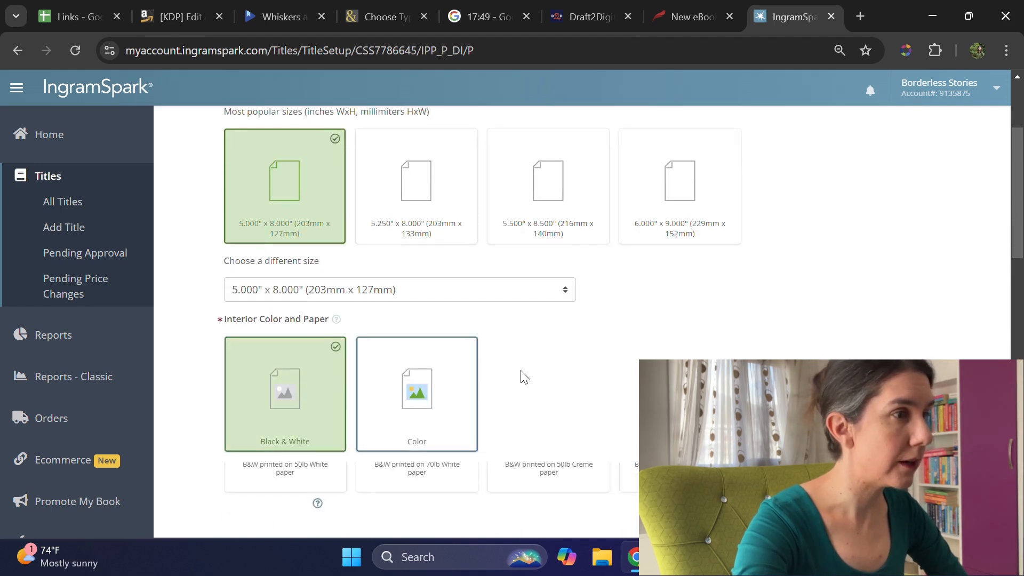
# Step: Choose Groundwood paper, Paperback Perfect Bound binding and a Matte cover finish for the print edition
pyautogui.scroll(-1, 533, 376)
pyautogui.click(680, 412)
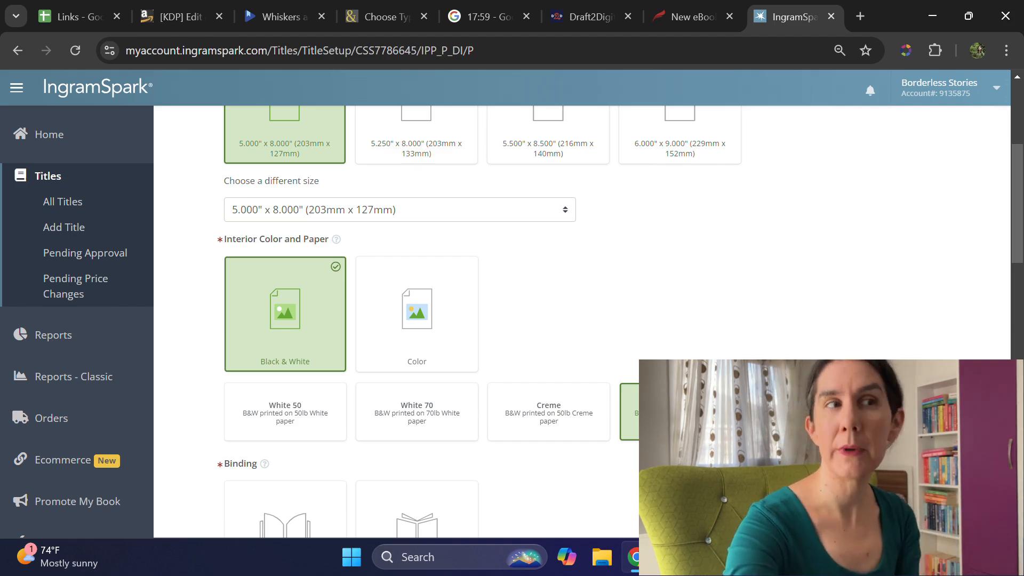
pyautogui.scroll(-1, 400, 320)
pyautogui.scroll(-1, 320, 374)
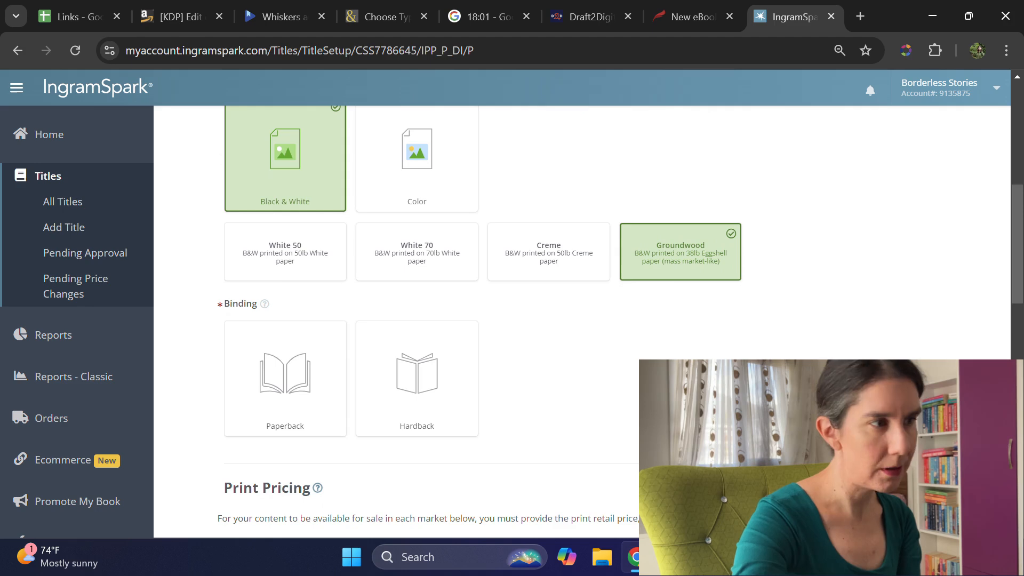
pyautogui.click(320, 389)
pyautogui.scroll(-4, 636, 418)
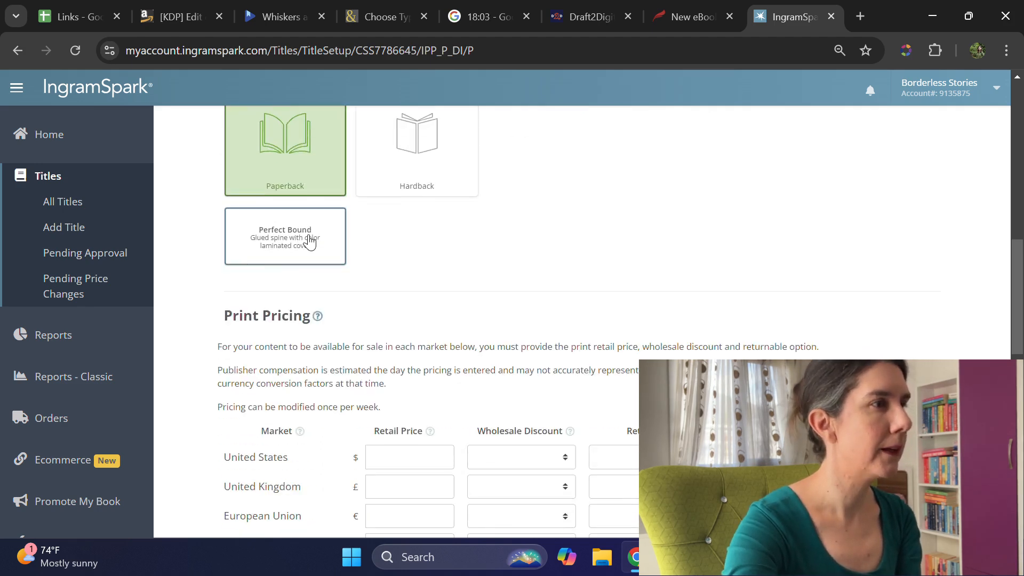
pyautogui.click(309, 237)
pyautogui.scroll(-1, 309, 237)
pyautogui.click(559, 293)
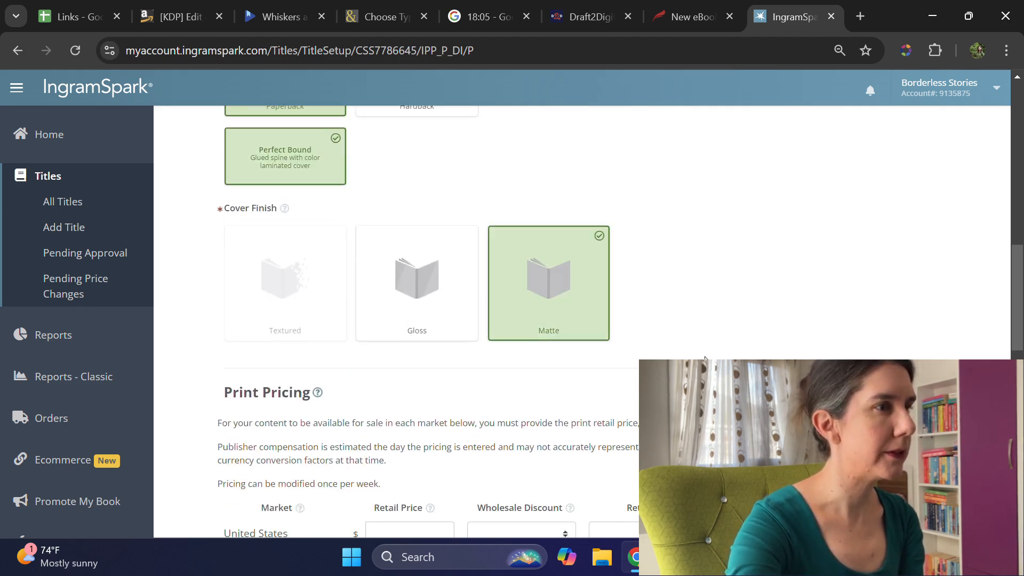
# Step: Set Duplex Enabled to No and enter a page count of 102
pyautogui.scroll(-1, 395, 441)
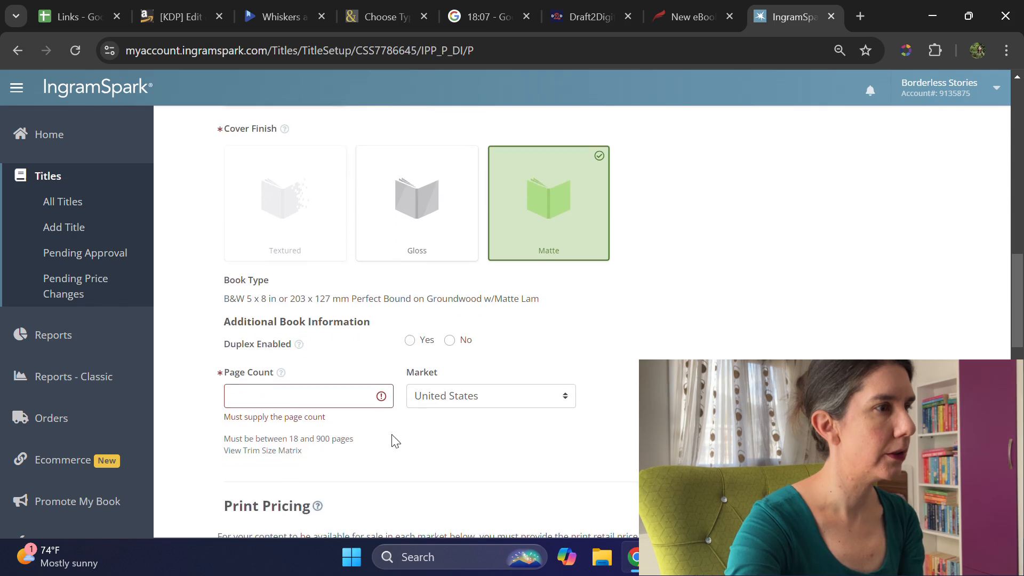
pyautogui.click(449, 341)
pyautogui.click(332, 393)
pyautogui.write('102')
pyautogui.click(677, 402)
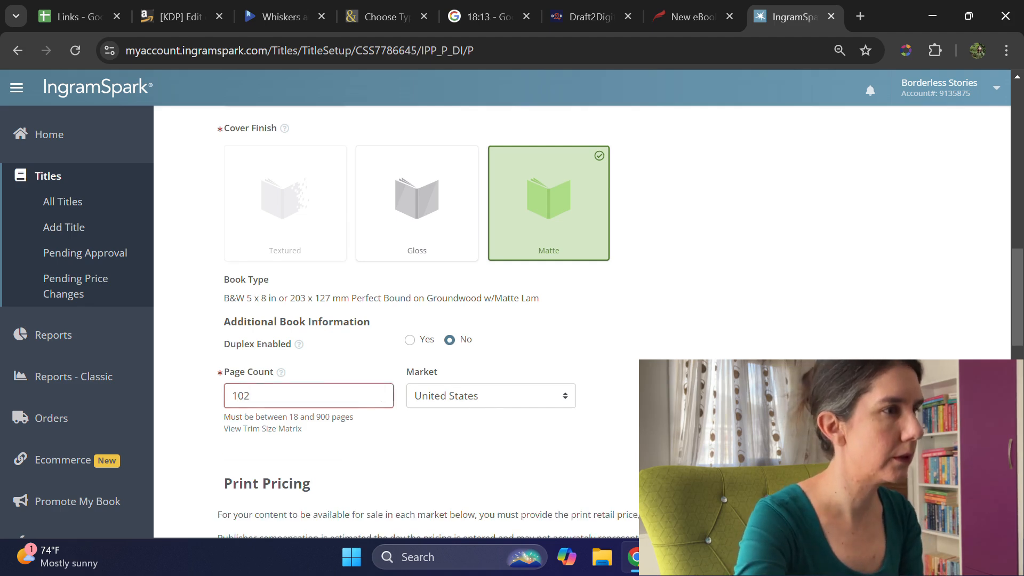
# Step: Set the United States print pricing to $9.99 retail, an Other wholesale discount of 40% and no returns
pyautogui.scroll(-6, 457, 475)
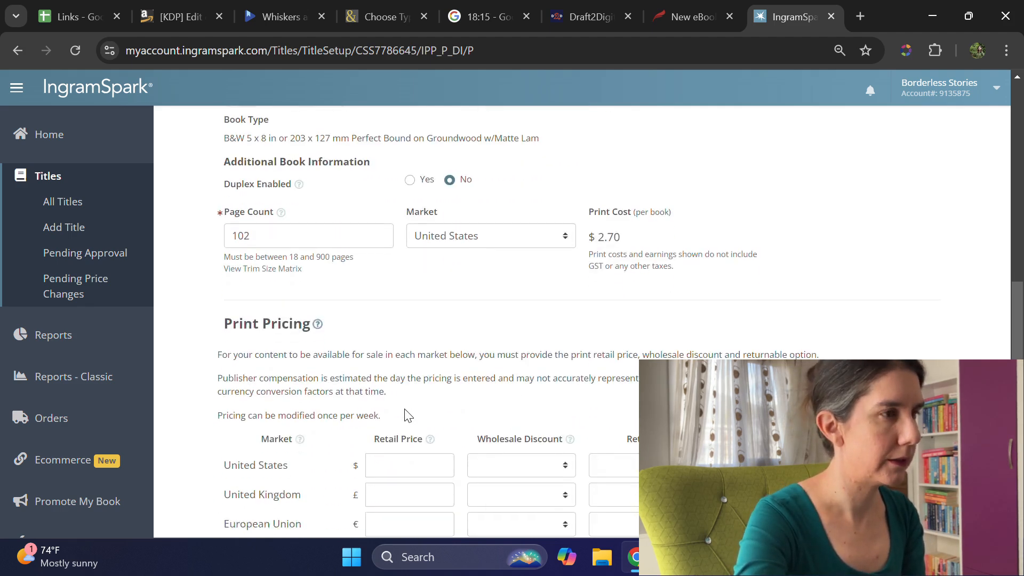
pyautogui.click(422, 306)
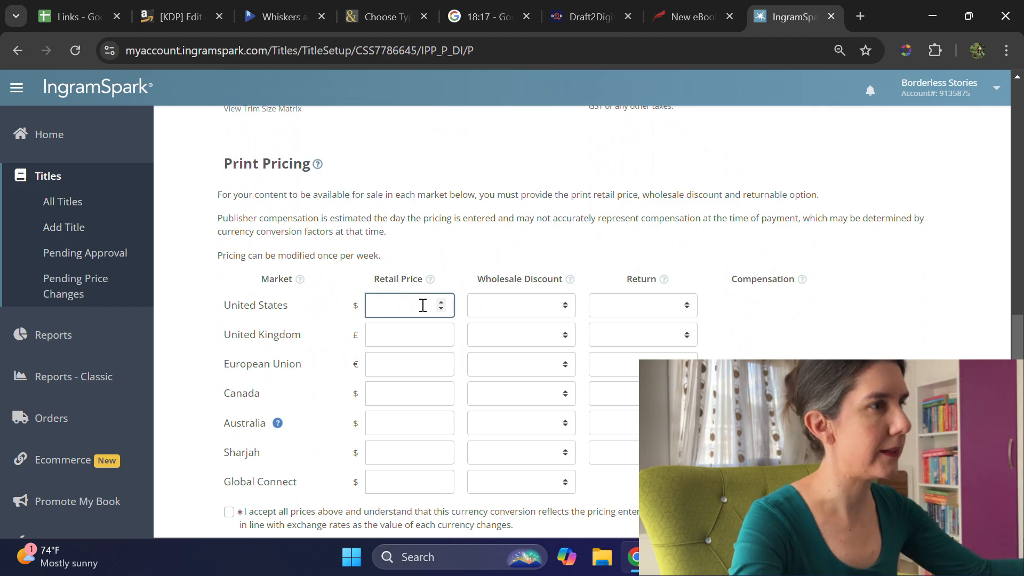
pyautogui.write('9.99')
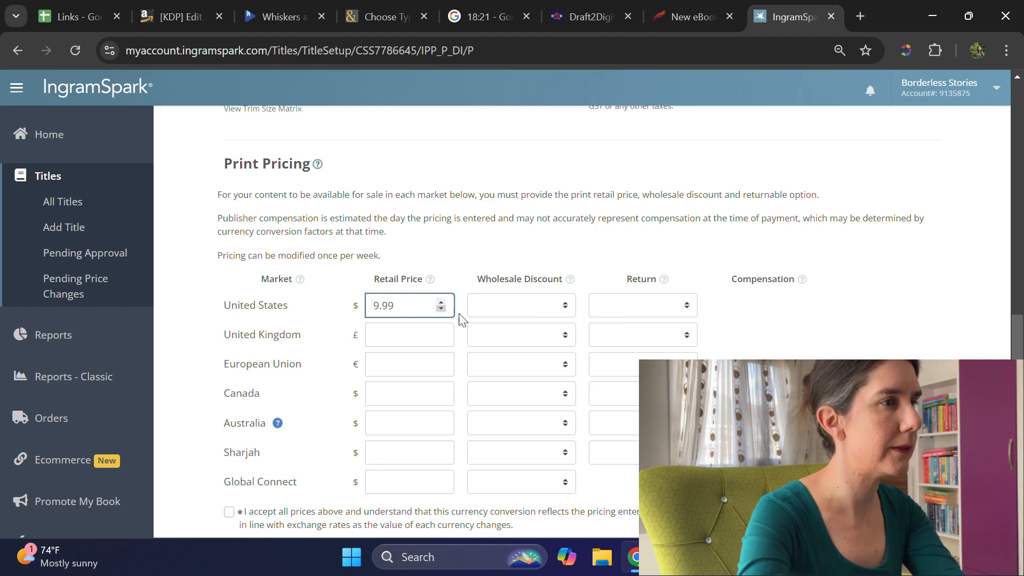
pyautogui.click(528, 308)
pyautogui.click(545, 348)
pyautogui.click(527, 330)
pyautogui.write('40')
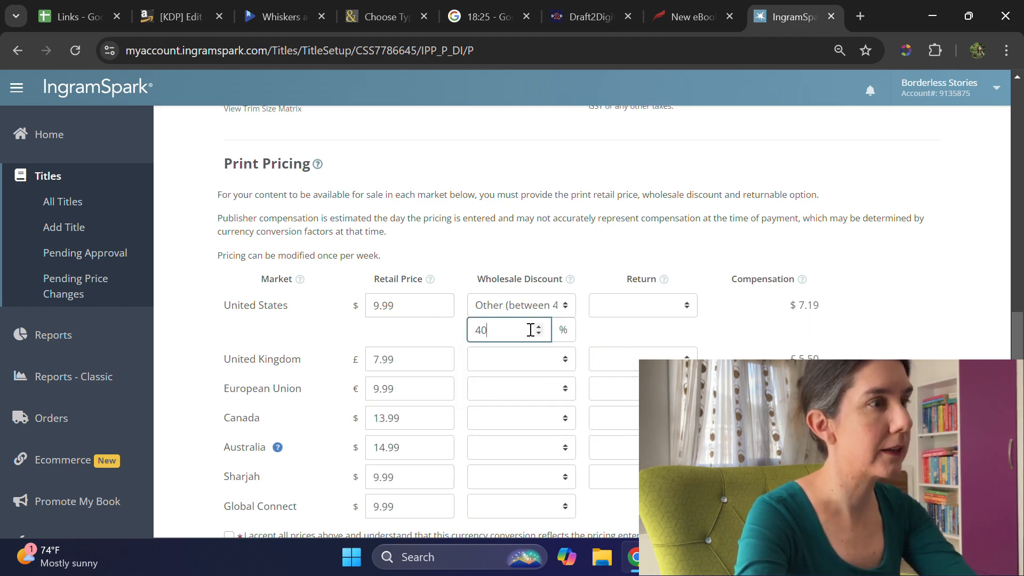
pyautogui.click(647, 308)
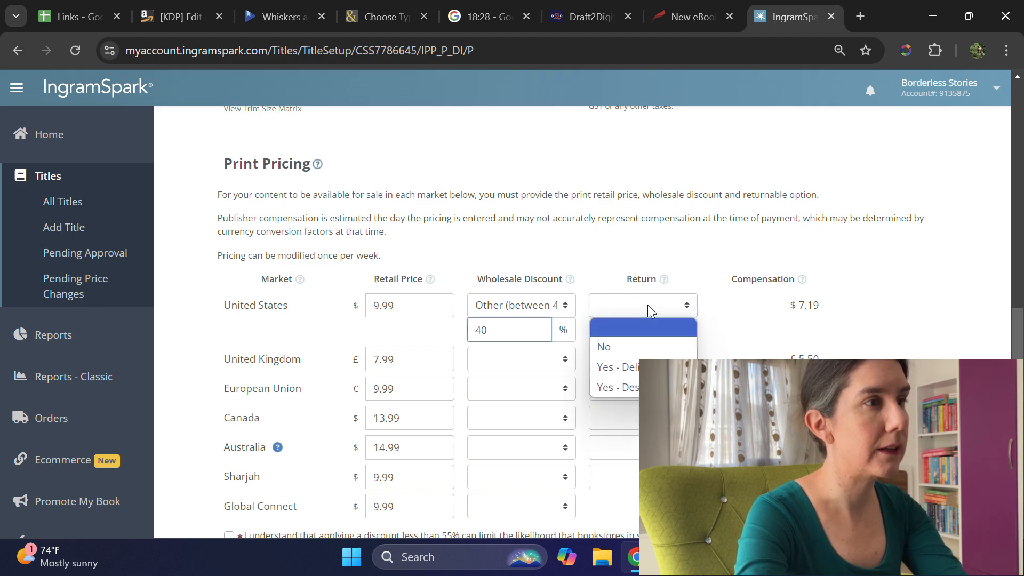
pyautogui.click(645, 346)
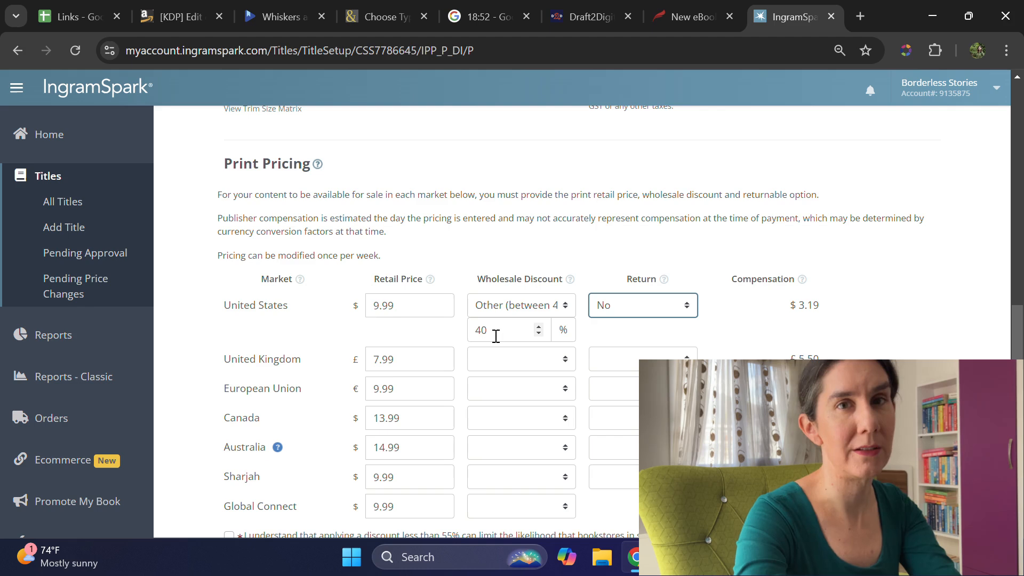
# Step: Give the United Kingdom market an Other wholesale discount of 35% and set its returns to No
pyautogui.click(515, 363)
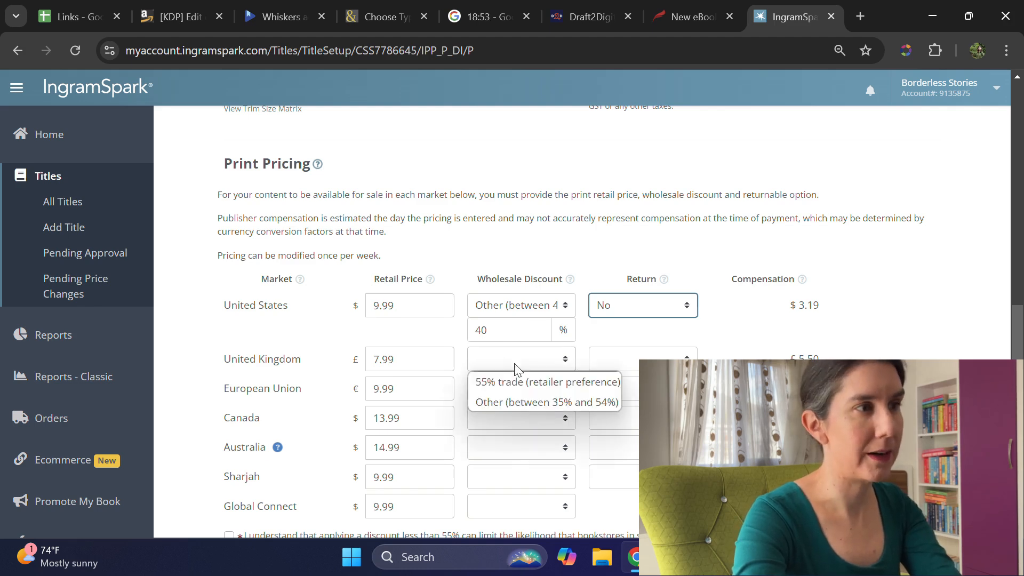
pyautogui.click(536, 402)
pyautogui.press('Tab')
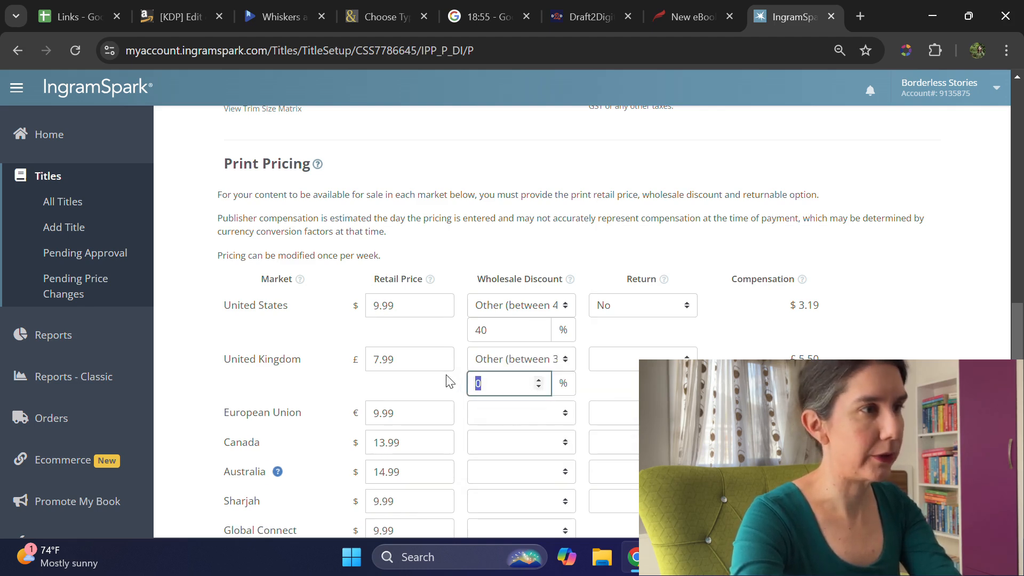
pyautogui.write('35')
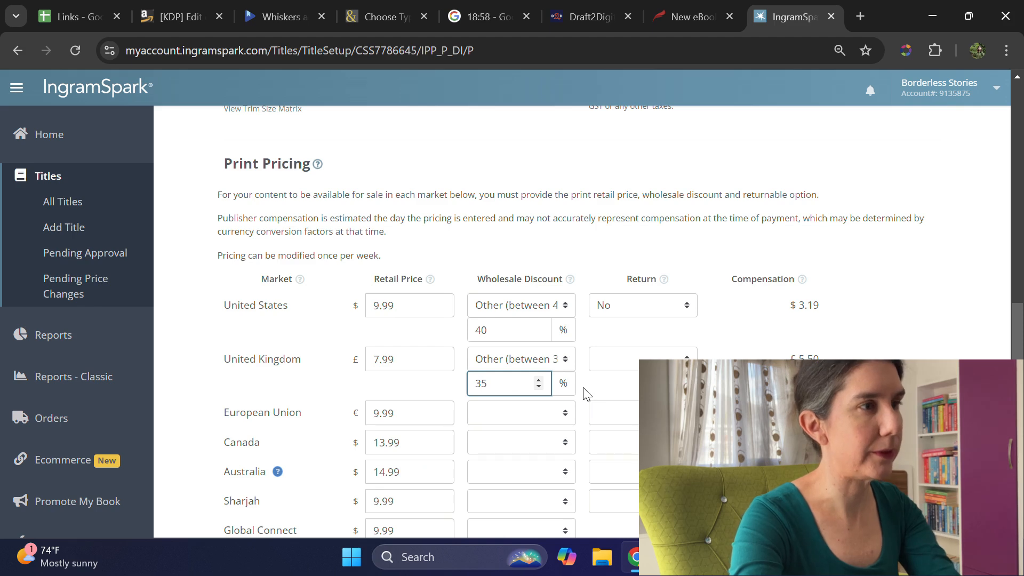
pyautogui.click(617, 362)
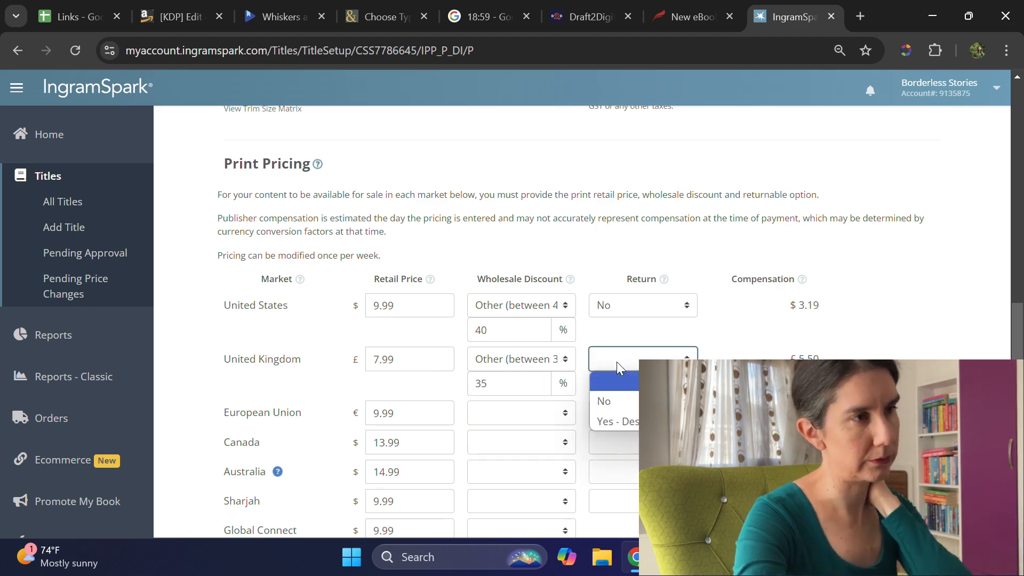
pyautogui.click(629, 401)
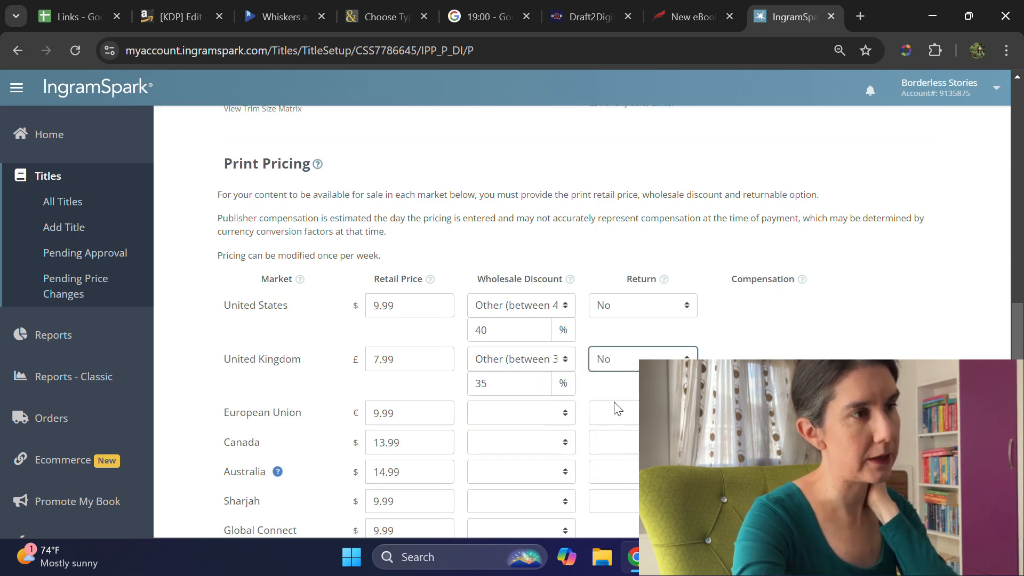
# Step: Give the European Union market an Other wholesale discount of 35% and set its returns to No
pyautogui.click(500, 414)
pyautogui.click(513, 446)
pyautogui.moveTo(510, 446); pyautogui.dragTo(473, 434)
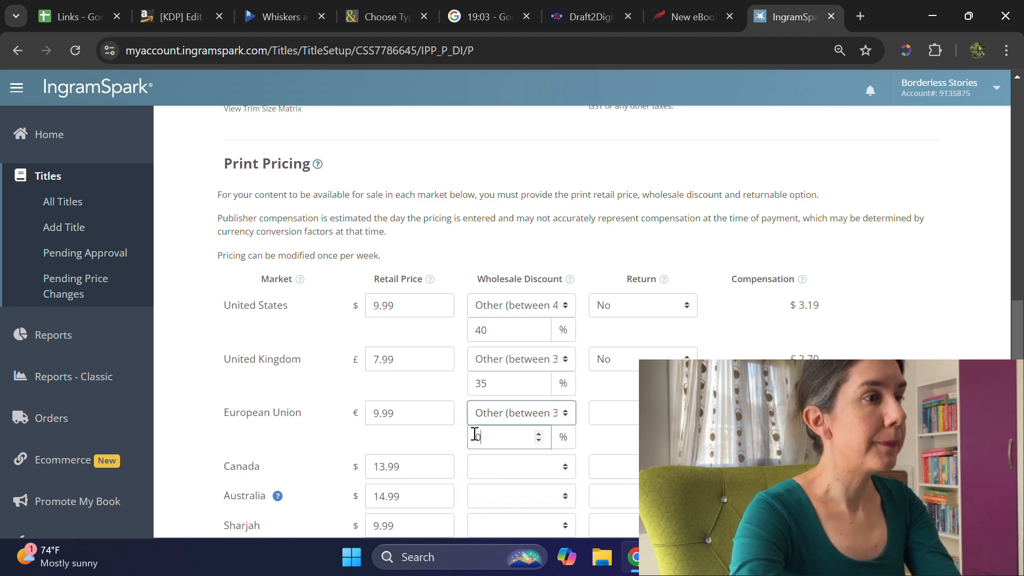
pyautogui.write('35')
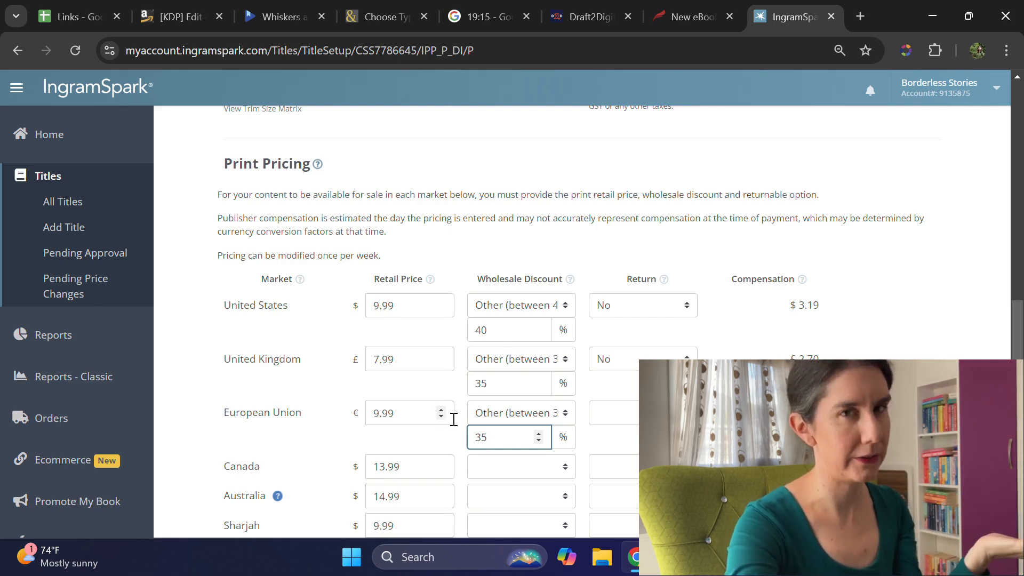
pyautogui.click(627, 423)
pyautogui.click(631, 457)
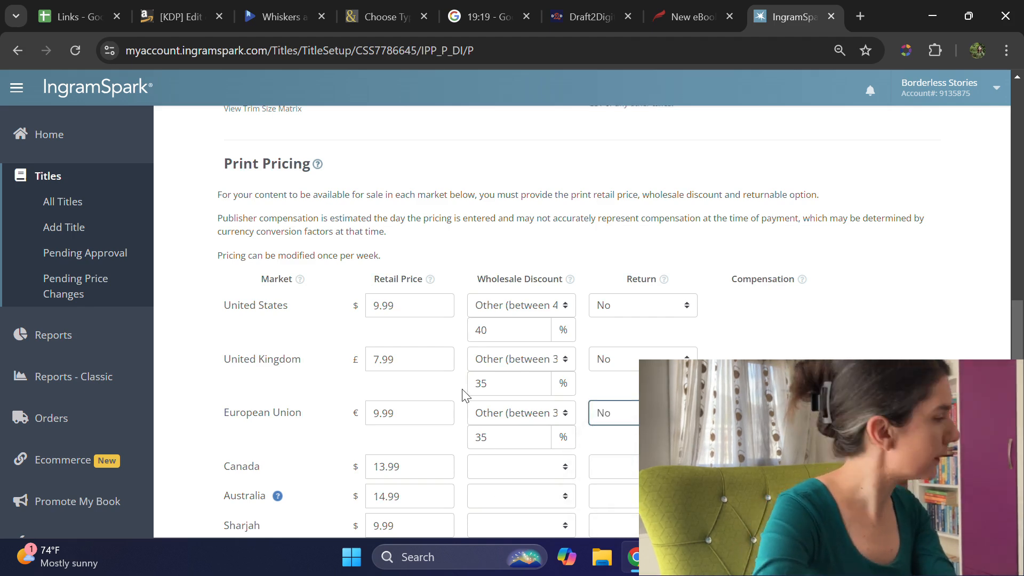
# Step: Change the Australian retail price to $15.99
pyautogui.scroll(-2, 423, 408)
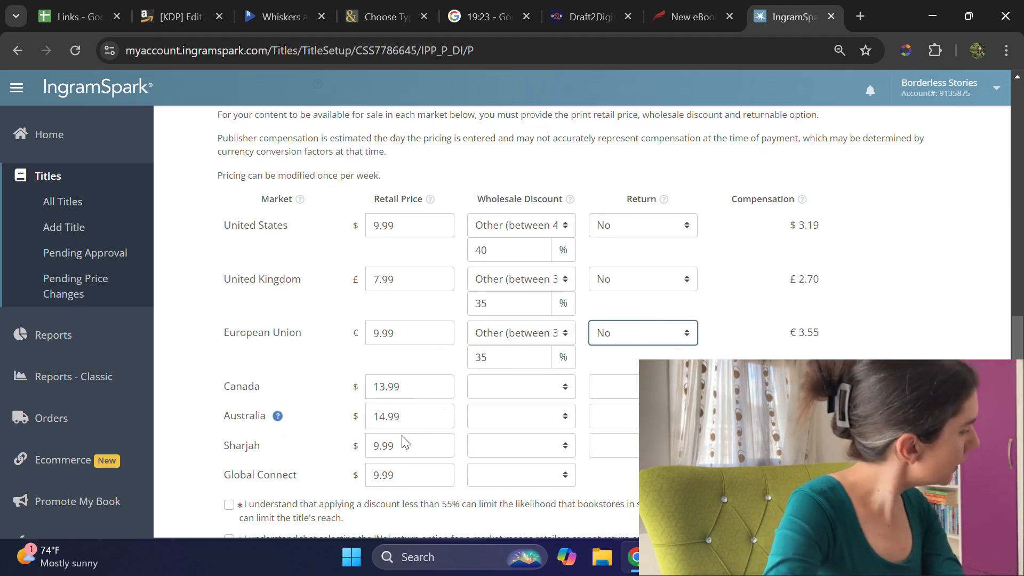
pyautogui.click(385, 416)
pyautogui.press('BackSpace')
pyautogui.write('5')
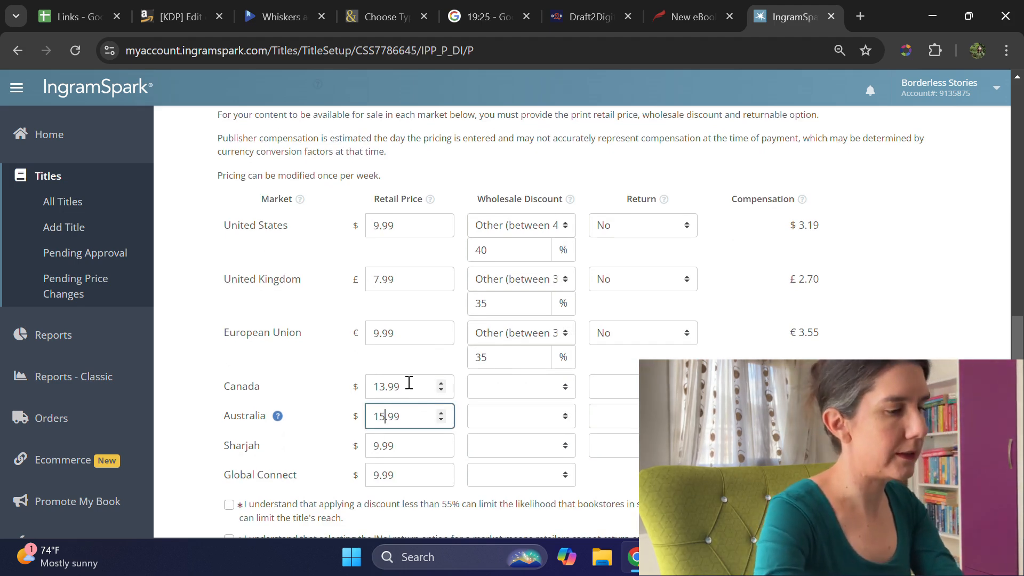
# Step: Give the Canadian market an Other wholesale discount of 30% and set its returns to No
pyautogui.click(566, 396)
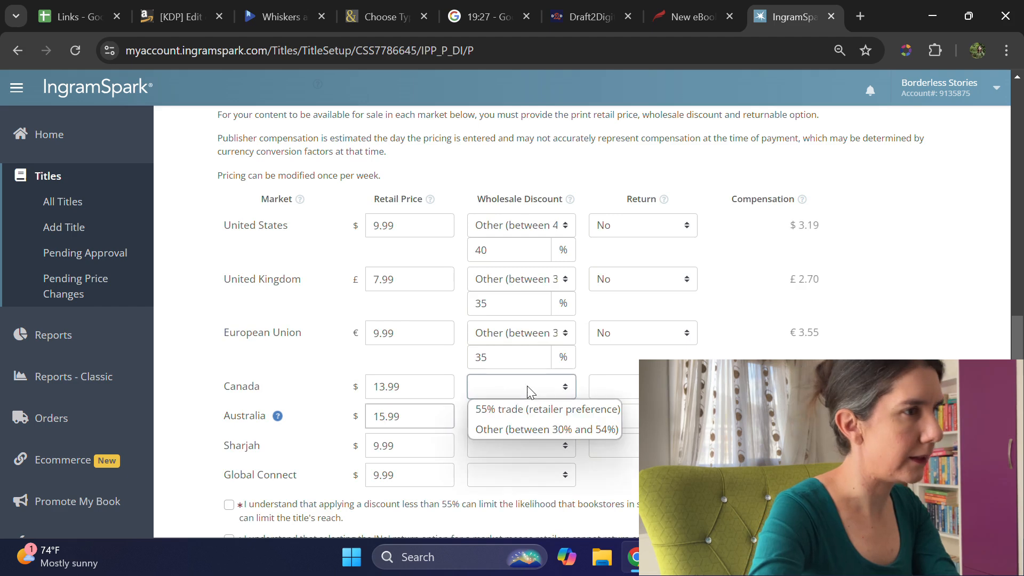
pyautogui.click(539, 427)
pyautogui.write('30')
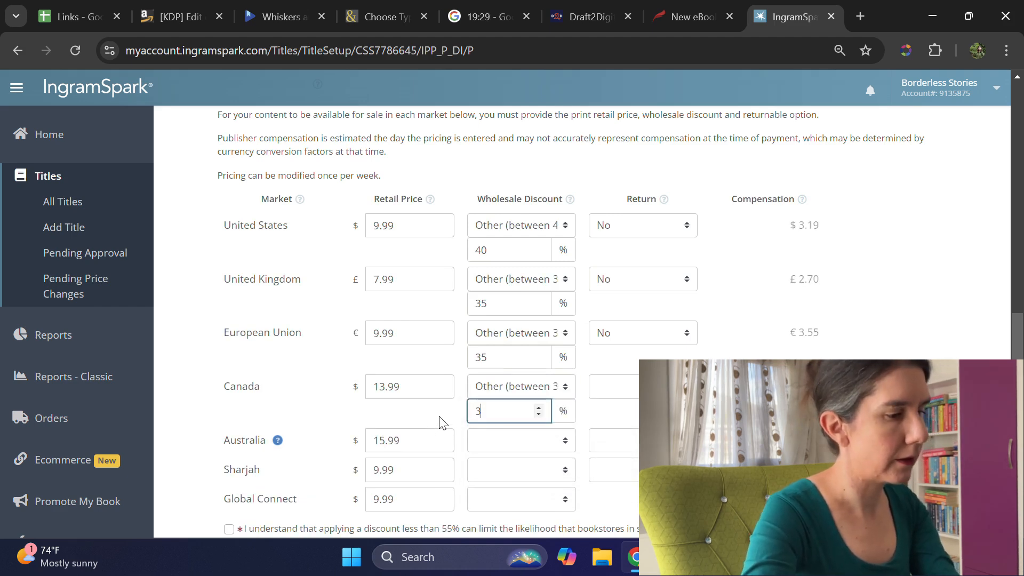
pyautogui.click(617, 391)
pyautogui.click(617, 428)
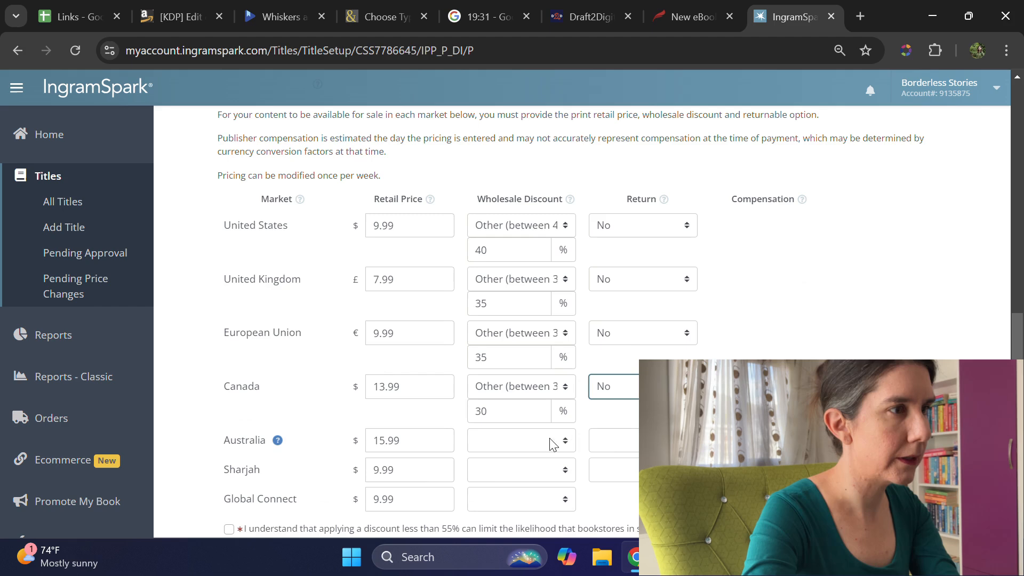
# Step: Give the Australian market an Other wholesale discount of 35% and set its returns to No
pyautogui.click(551, 442)
pyautogui.click(526, 482)
pyautogui.moveTo(503, 465); pyautogui.dragTo(446, 480)
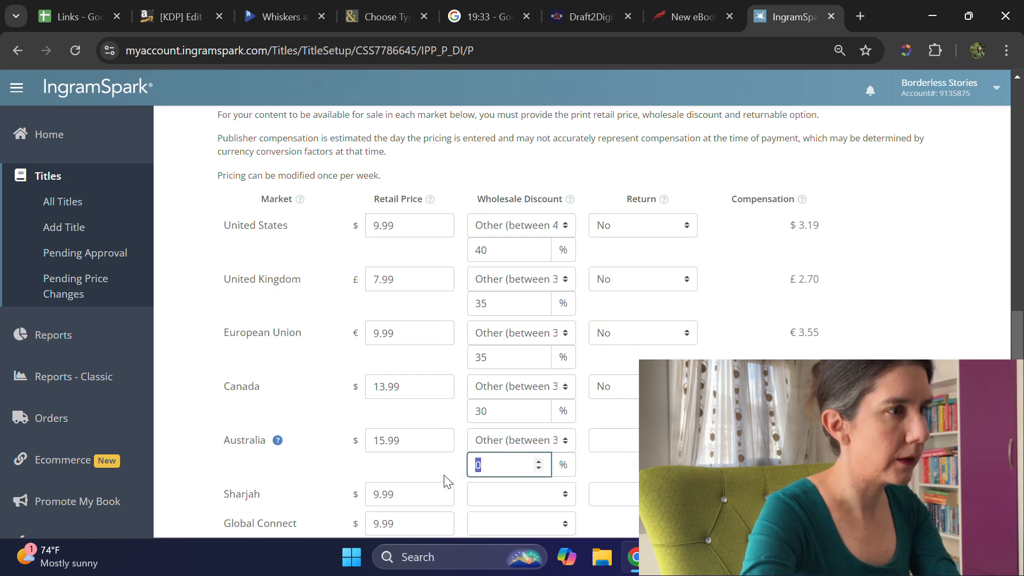
pyautogui.write('35')
pyautogui.click(648, 442)
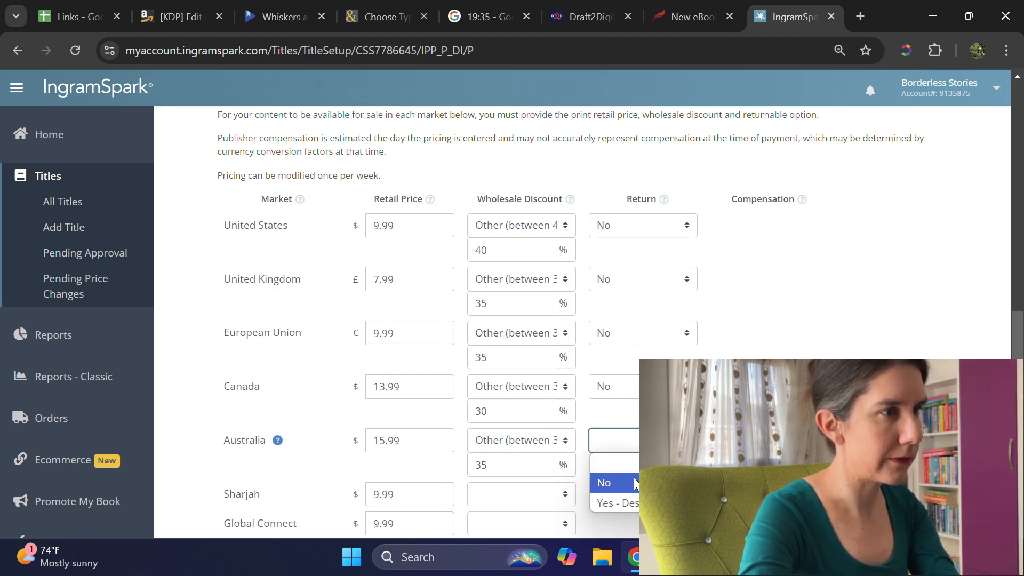
pyautogui.click(608, 483)
# Step: Give the Sharjah market an Other wholesale discount of 35% and set its returns to No
pyautogui.click(504, 490)
pyautogui.click(504, 475)
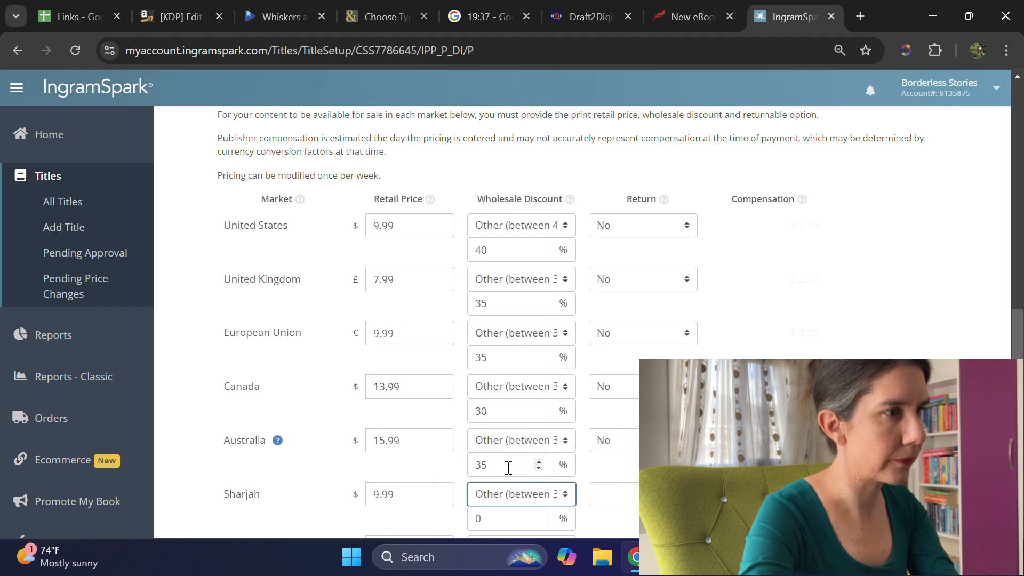
pyautogui.scroll(-2, 513, 475)
pyautogui.moveTo(482, 439); pyautogui.dragTo(462, 447)
pyautogui.write('35')
pyautogui.click(620, 419)
pyautogui.click(632, 456)
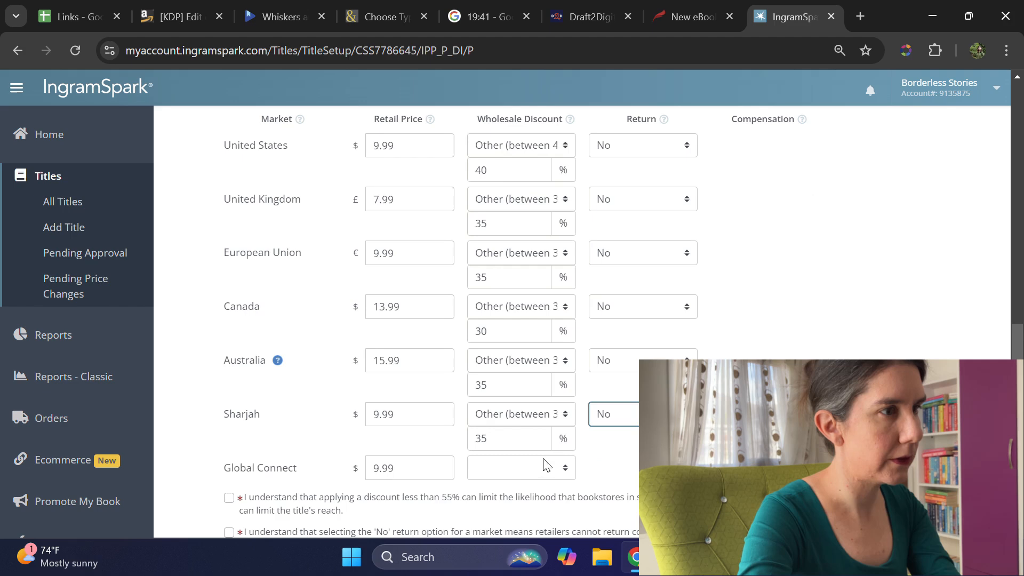
# Step: Give the Global Connect market an Other wholesale discount of 30%
pyautogui.click(521, 468)
pyautogui.click(513, 506)
pyautogui.moveTo(516, 496); pyautogui.dragTo(458, 502)
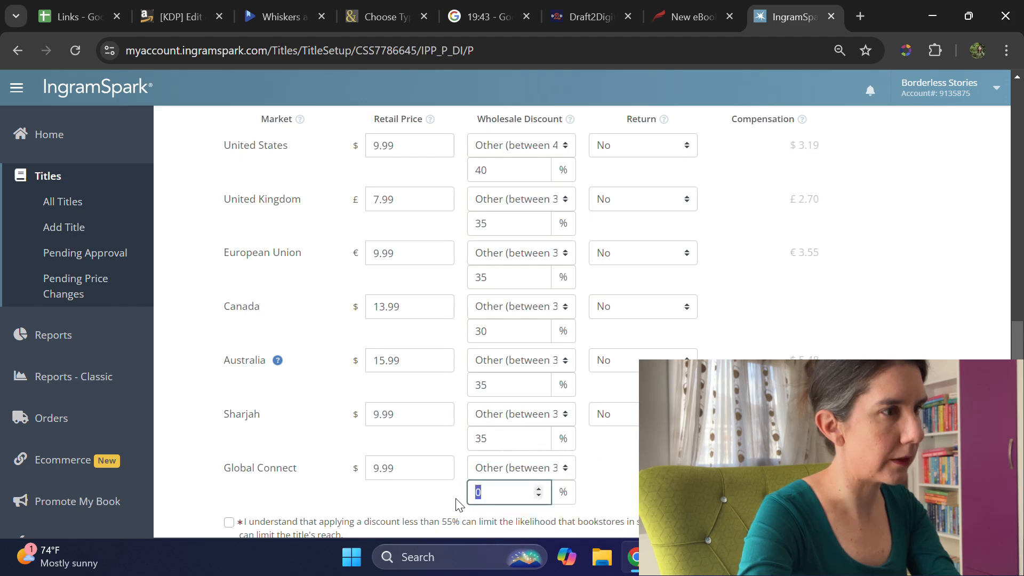
pyautogui.write('30')
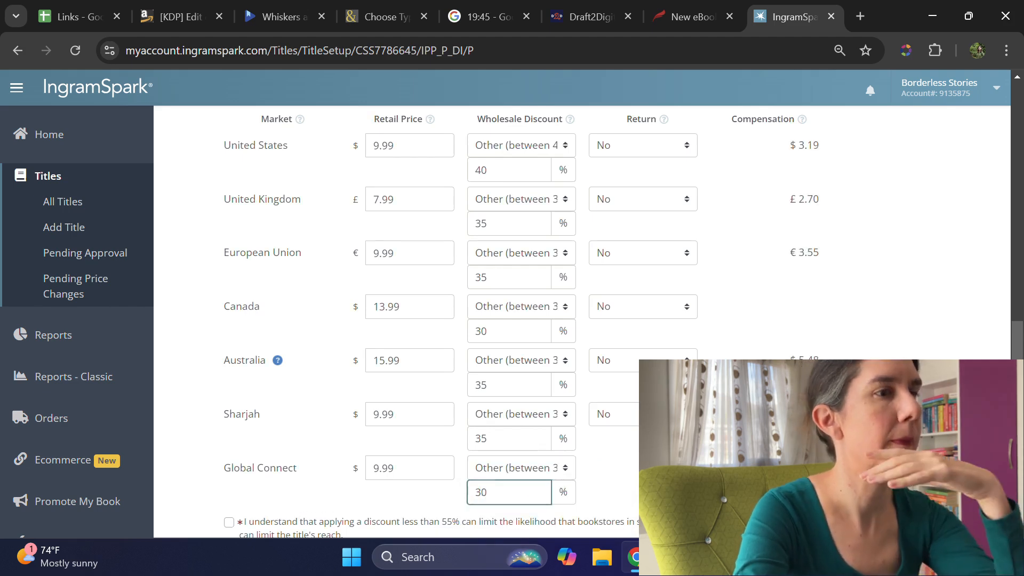
# Step: Accept the discount, no-returns and currency conversion acknowledgements, and enable Look Inside the Book
pyautogui.scroll(-3, 365, 413)
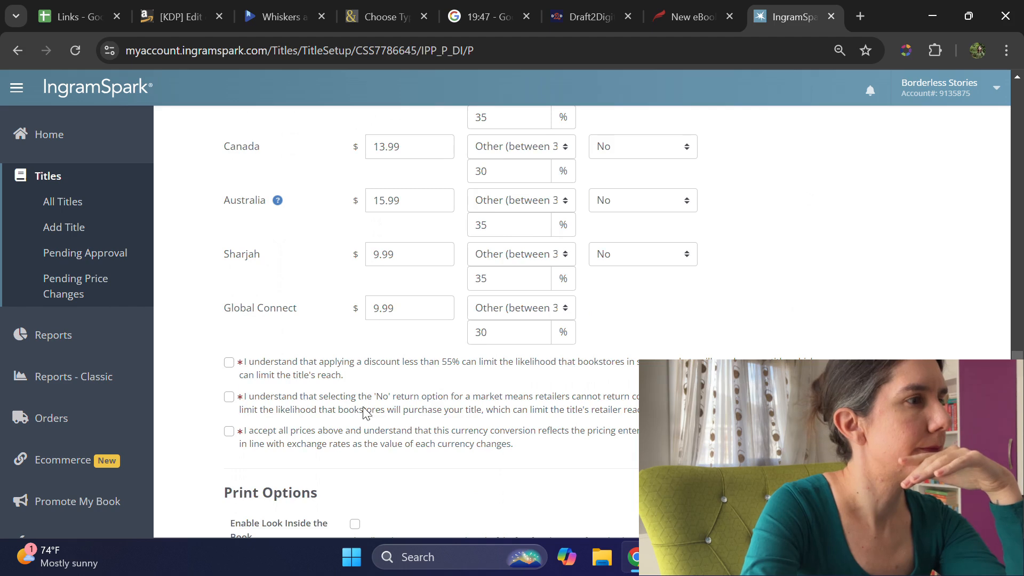
pyautogui.click(229, 362)
pyautogui.click(228, 397)
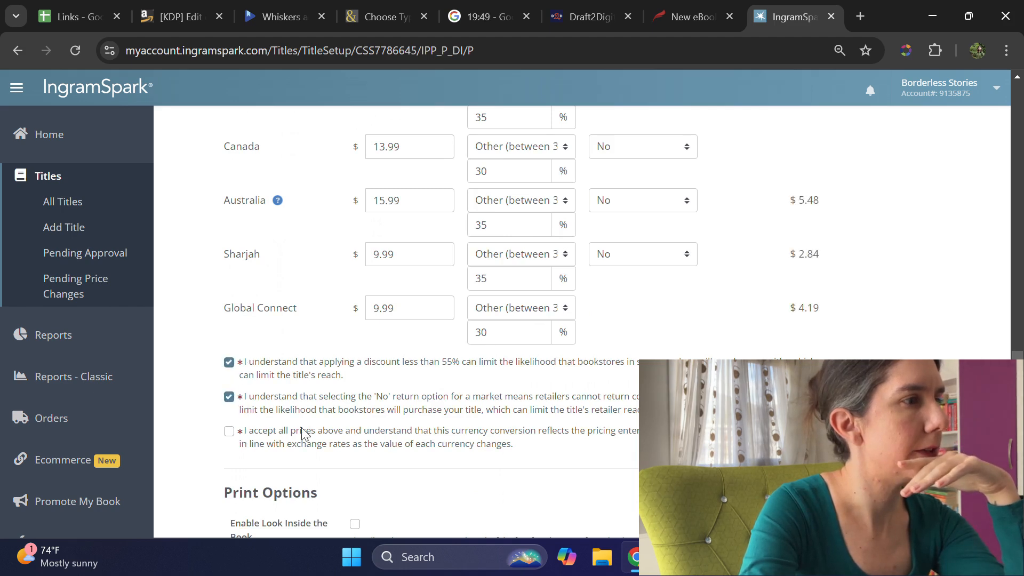
pyautogui.click(229, 431)
pyautogui.scroll(-3, 395, 383)
pyautogui.click(355, 368)
# Step: Set the print publication date to 19 Nov 2024
pyautogui.scroll(-5, 403, 391)
pyautogui.scroll(-1, 403, 391)
pyautogui.click(384, 335)
pyautogui.click(402, 363)
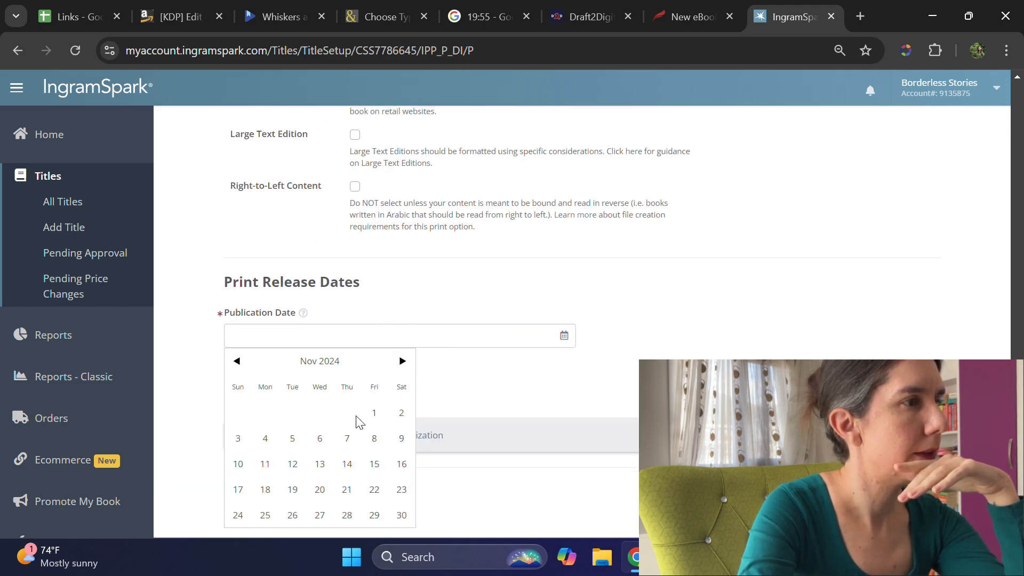
pyautogui.click(292, 490)
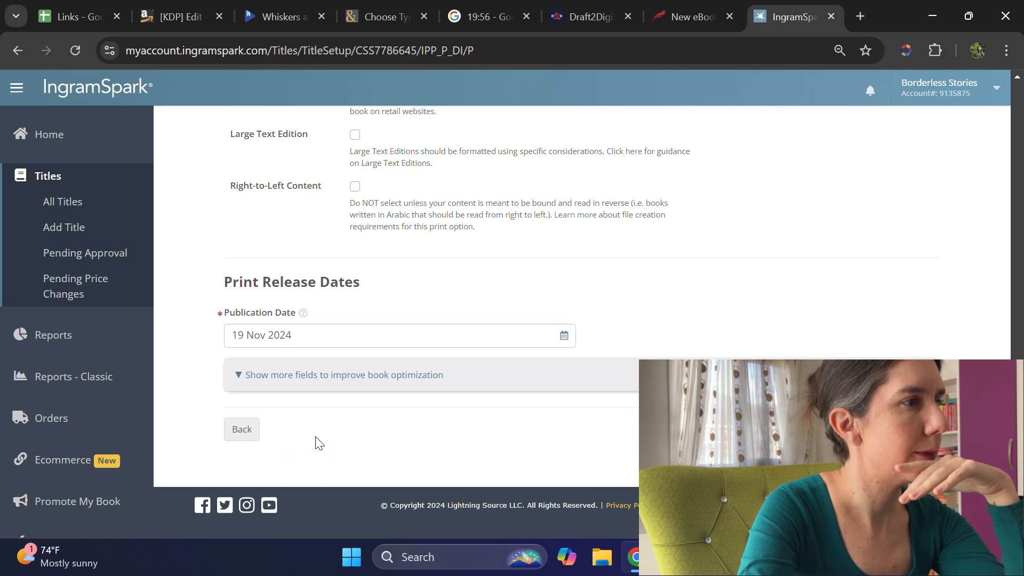
# Step: Show the additional print release fields and set the On-Sale Date to 12 Nov 2024
pyautogui.click(235, 375)
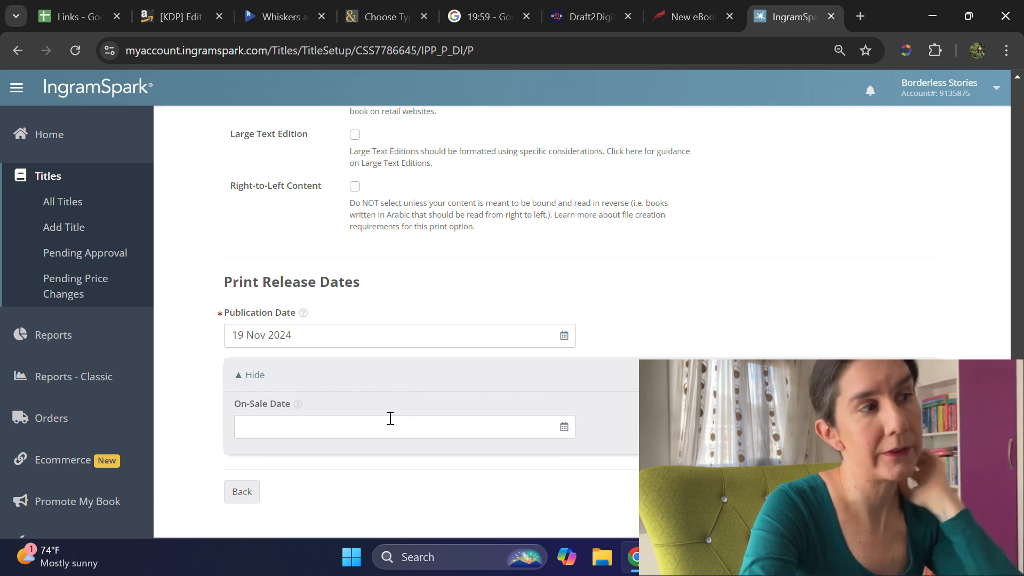
pyautogui.click(411, 428)
pyautogui.scroll(-1, 412, 431)
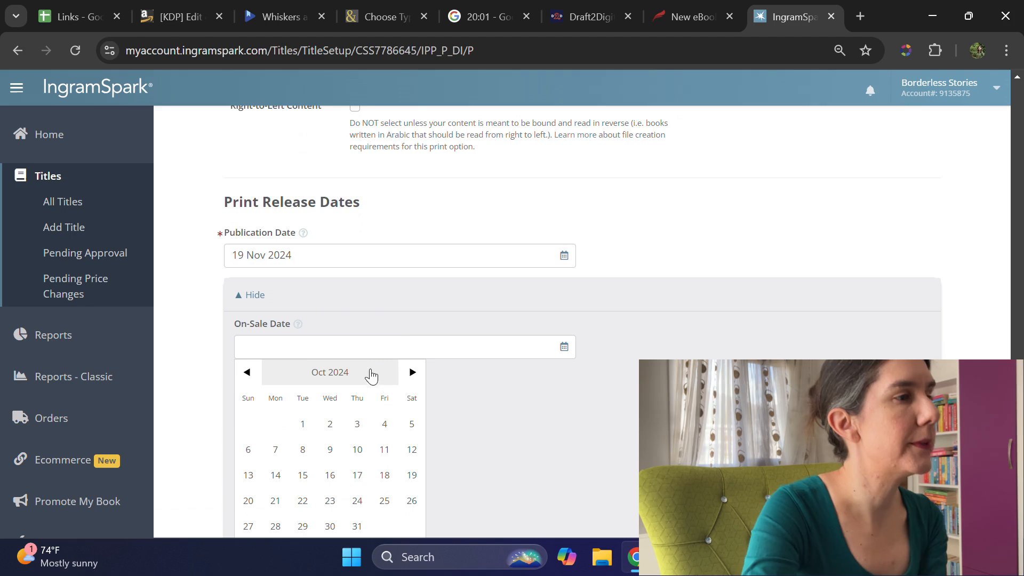
pyautogui.click(411, 372)
pyautogui.scroll(-1, 393, 399)
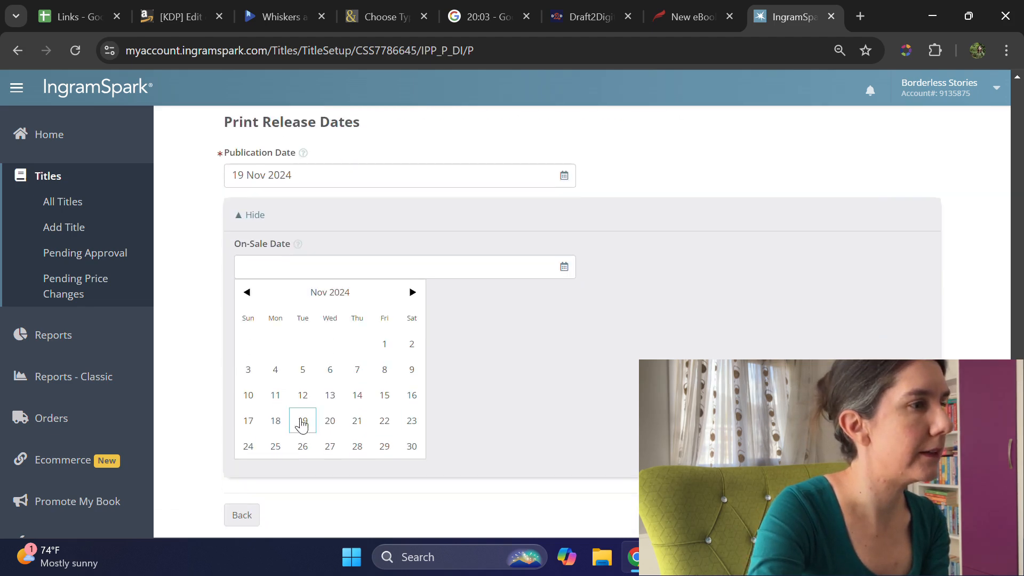
pyautogui.click(302, 396)
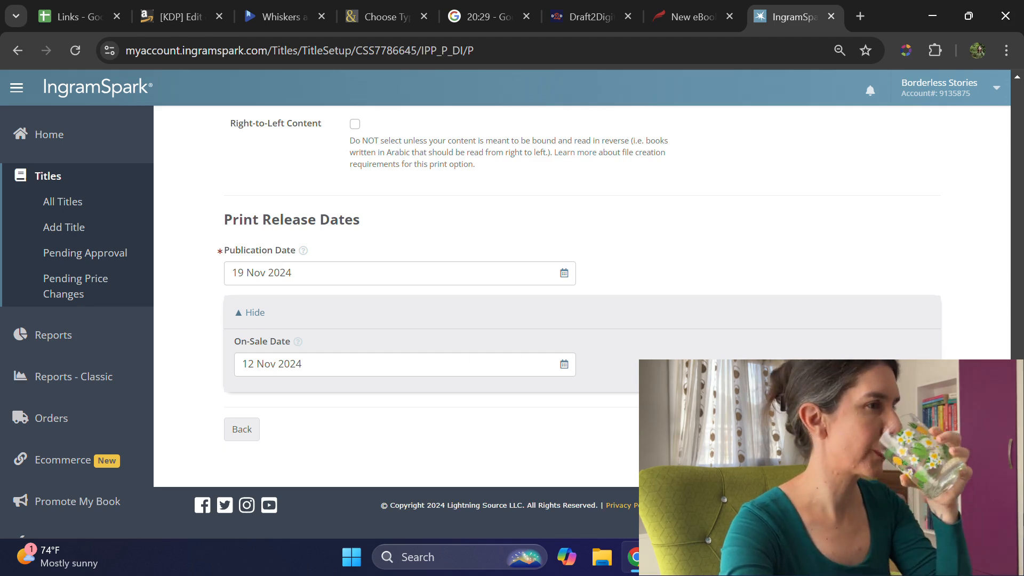
# Step: Switch to Kindle Direct Publishing, choose to upload the pre-order manuscript now, and upload the file Whiskers and Wanderlust-October 2024
pyautogui.click(72, 16)
pyautogui.click(145, 19)
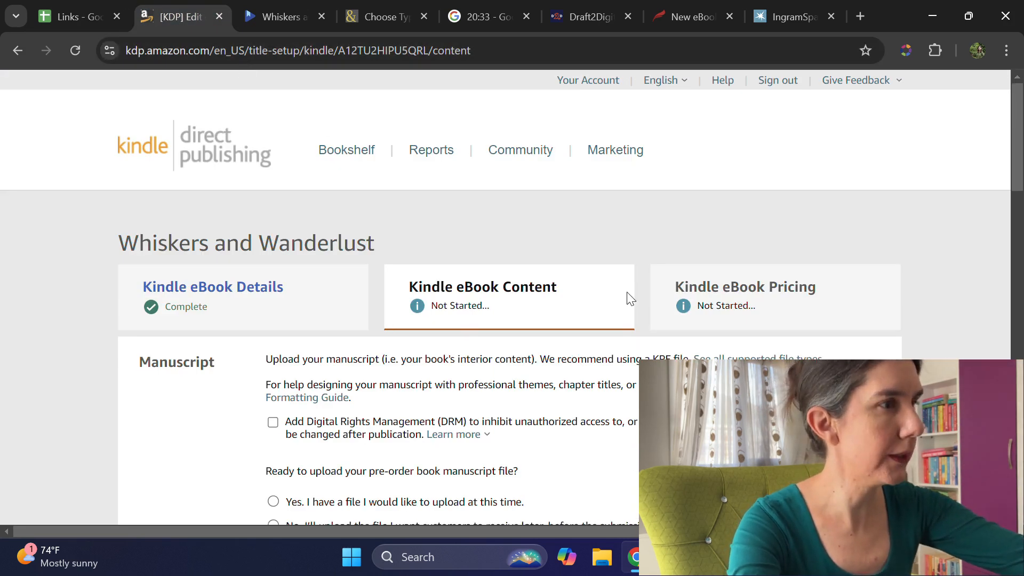
pyautogui.scroll(-1, 624, 293)
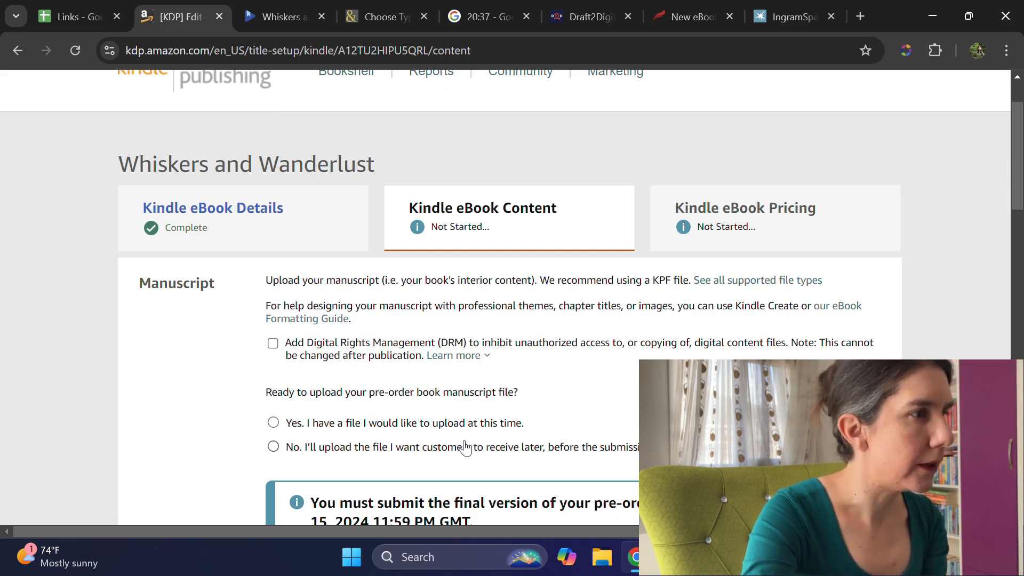
pyautogui.click(288, 425)
pyautogui.scroll(-3, 483, 338)
pyautogui.click(320, 259)
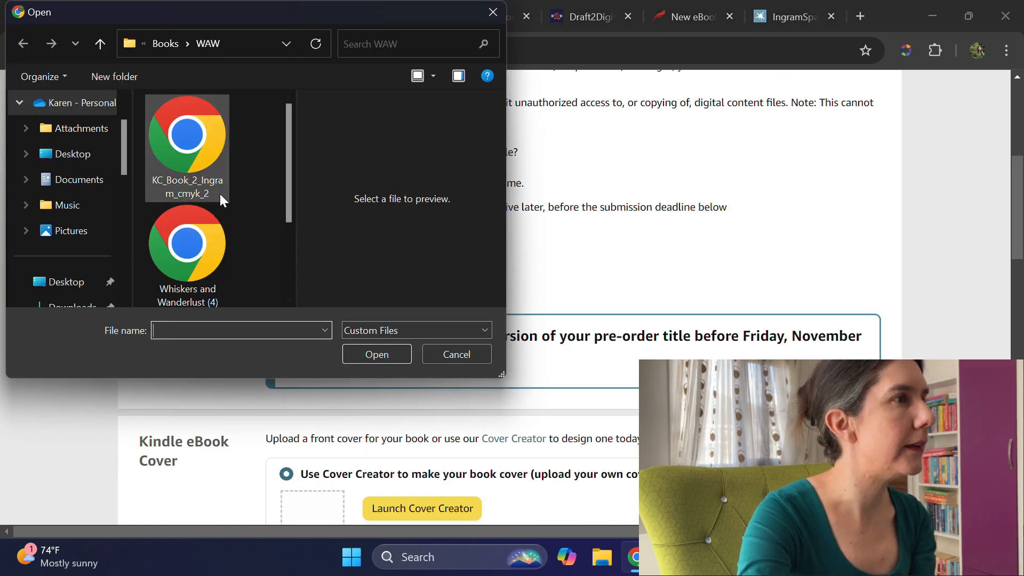
pyautogui.scroll(-2, 219, 194)
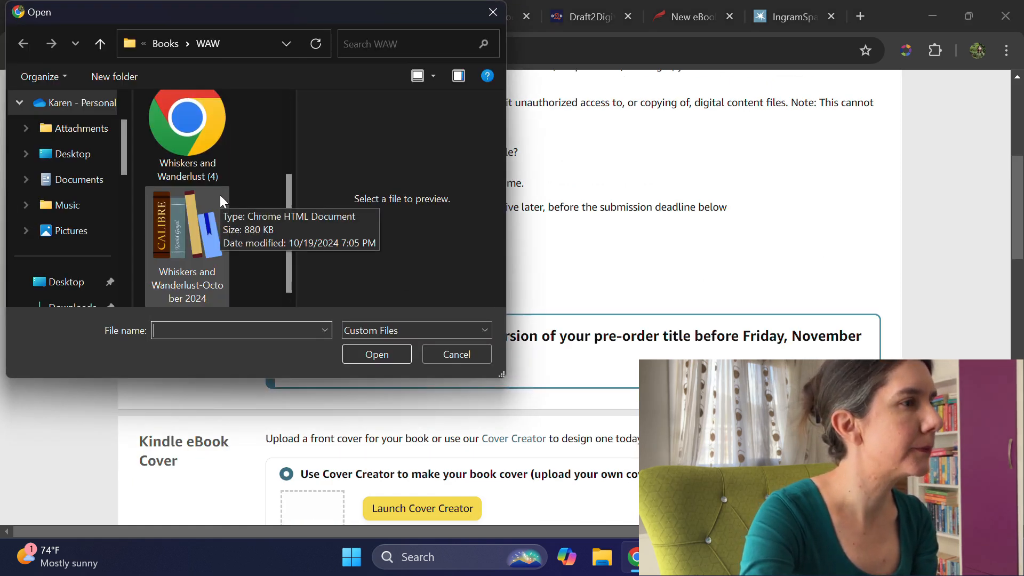
pyautogui.click(201, 255)
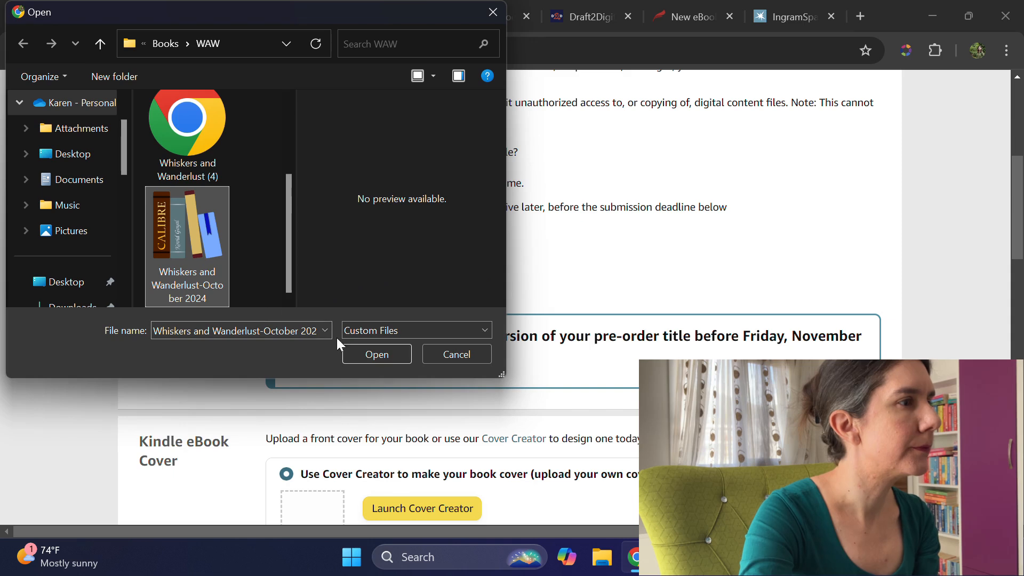
pyautogui.click(368, 355)
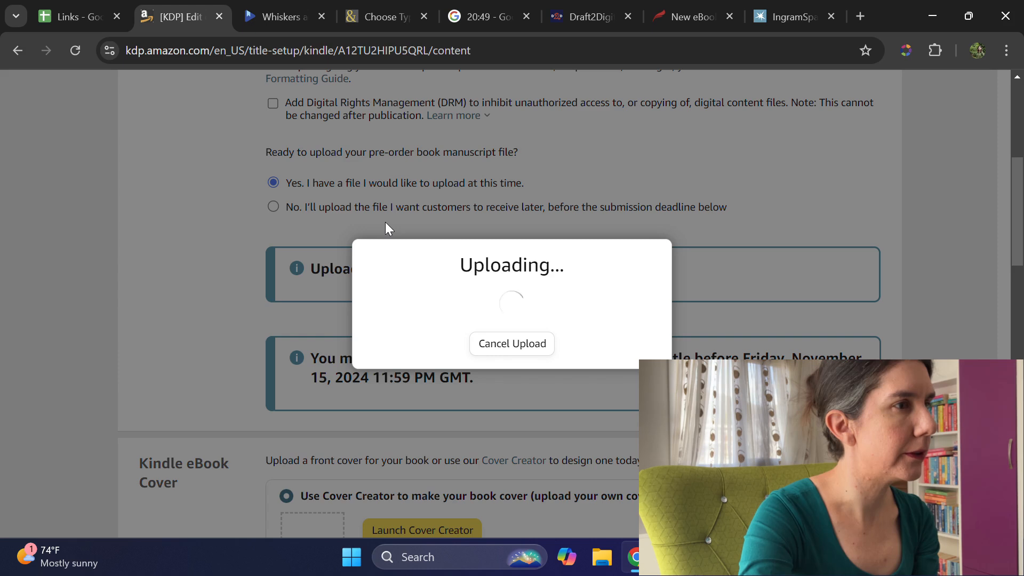
# Step: Switch to Google Play Books and enter the author's full name, with its Turkish characters, as the book's contributor
pyautogui.click(275, 16)
pyautogui.scroll(-2, 556, 332)
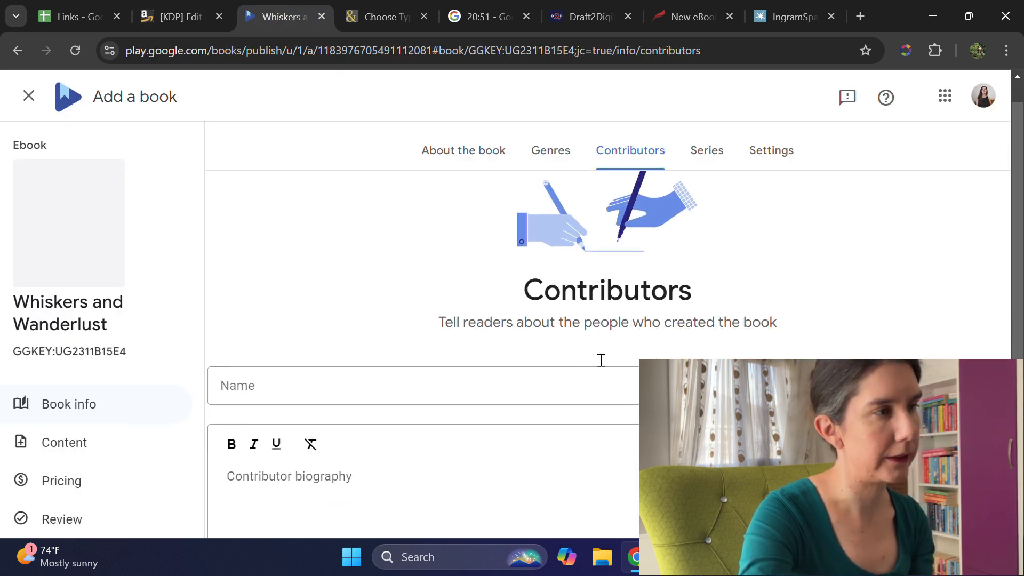
pyautogui.click(526, 335)
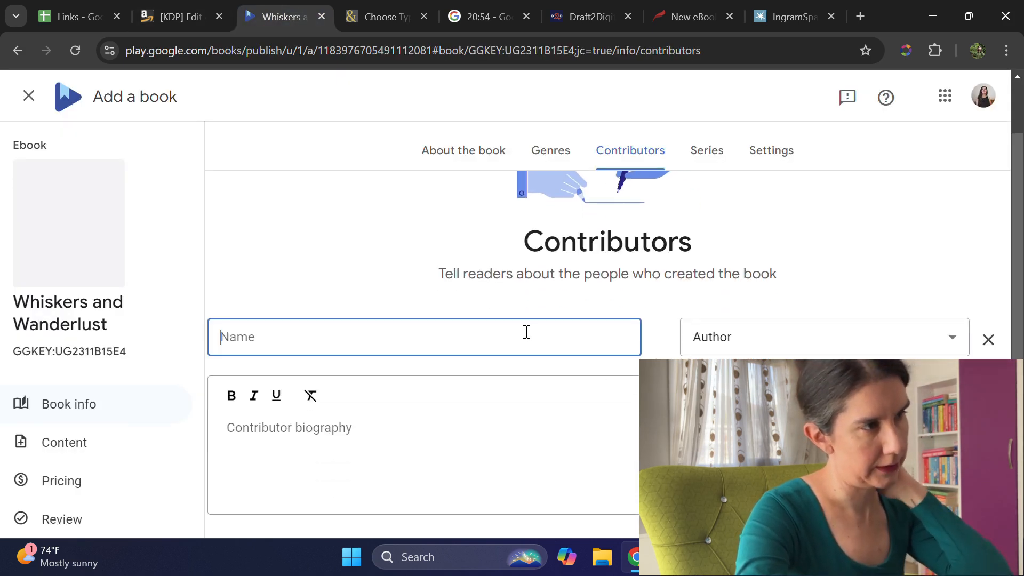
pyautogui.write('KC')
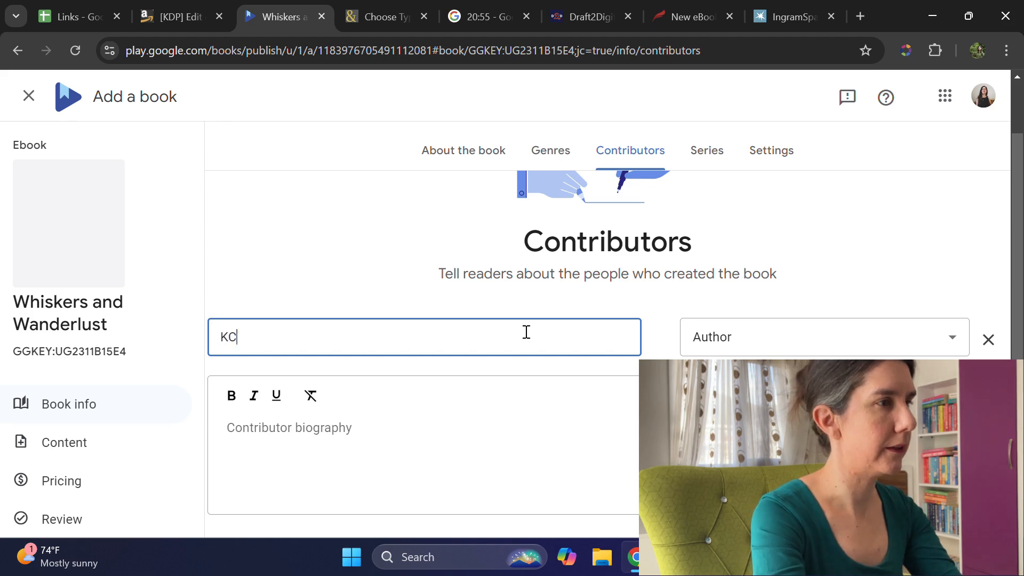
pyautogui.write(' McCormick')
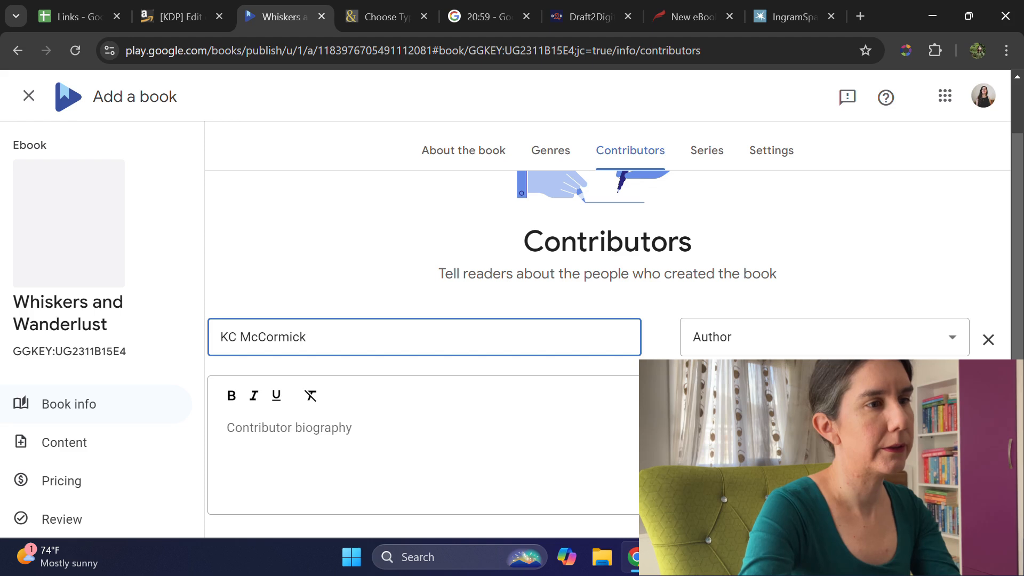
pyautogui.press('super+space')
pyautogui.write('k Çi')
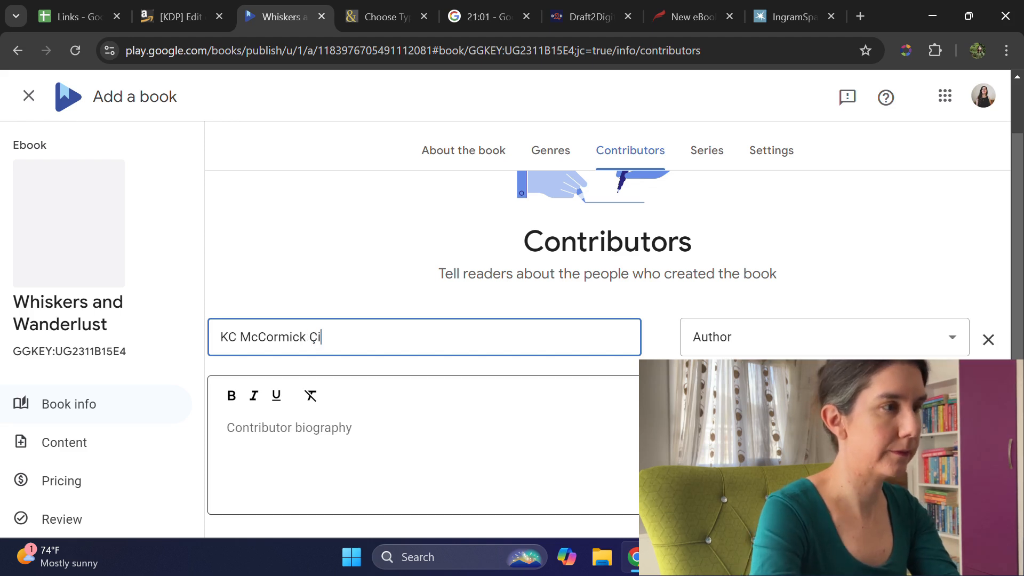
pyautogui.write('ftçi')
pyautogui.press('super+space')
# Step: Copy the author bio from the WAW sheet of the Links spreadsheet into the contributor biography on Google Play, then save and continue
pyautogui.click(298, 429)
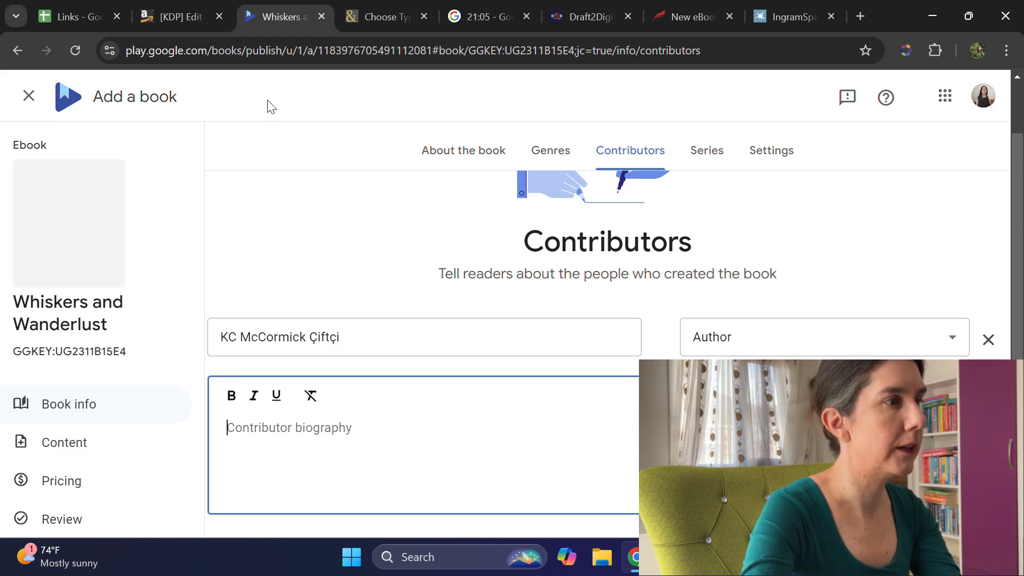
pyautogui.click(94, 7)
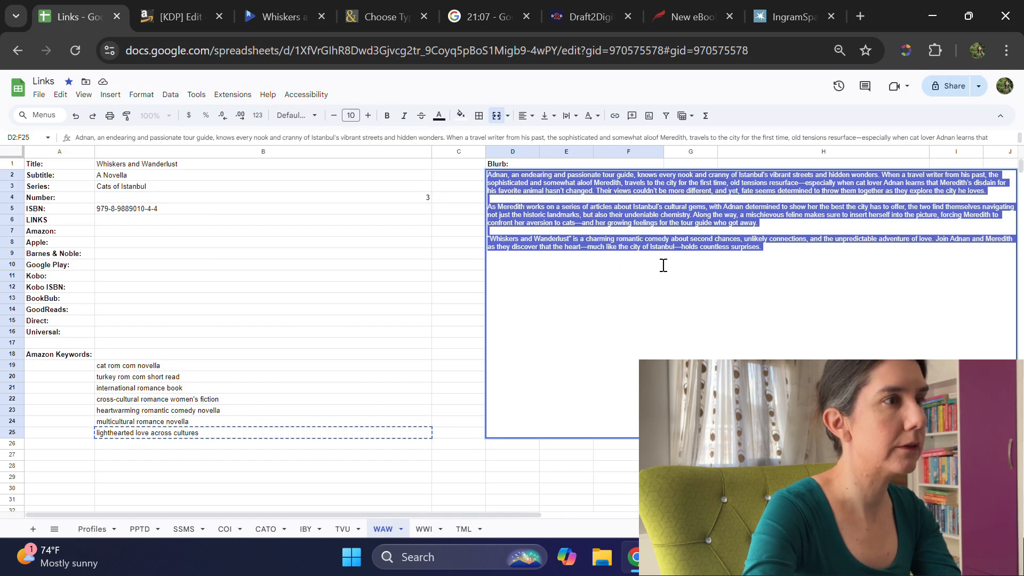
pyautogui.click(361, 256)
pyautogui.click(823, 234)
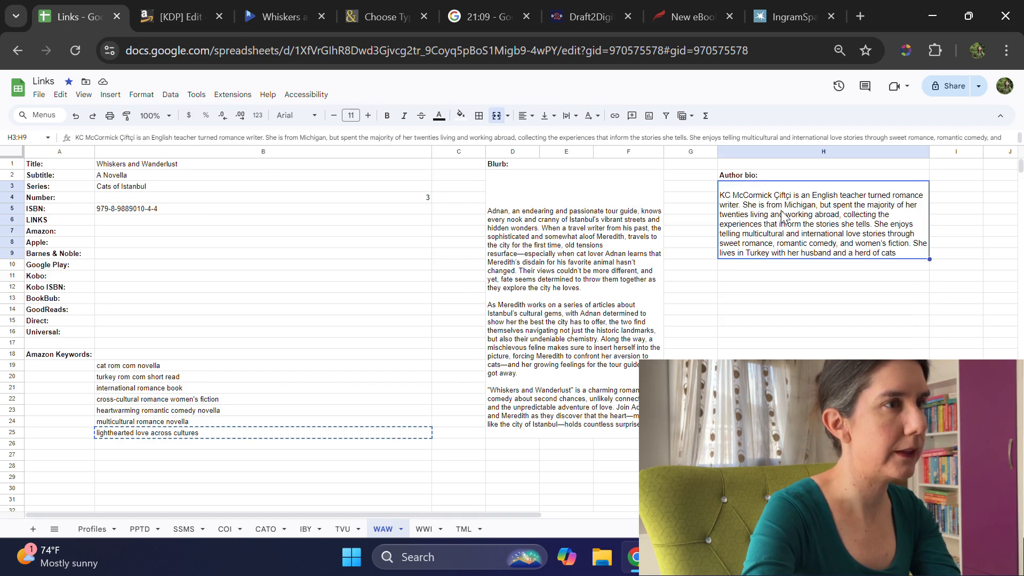
pyautogui.doubleClick(782, 216)
pyautogui.tripleClick(783, 209)
pyautogui.hotkey('ctrl', 'c')
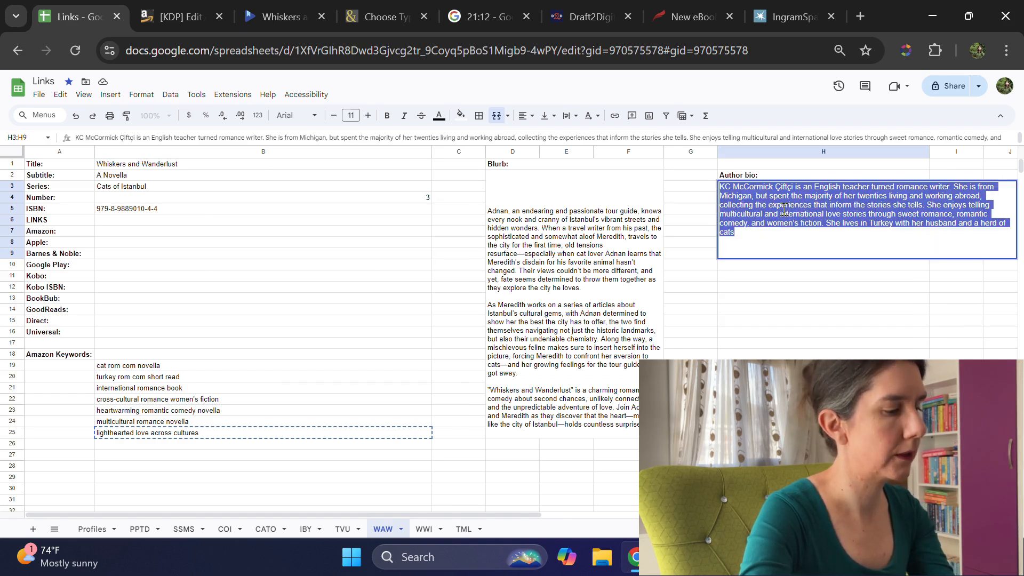
pyautogui.click(274, 8)
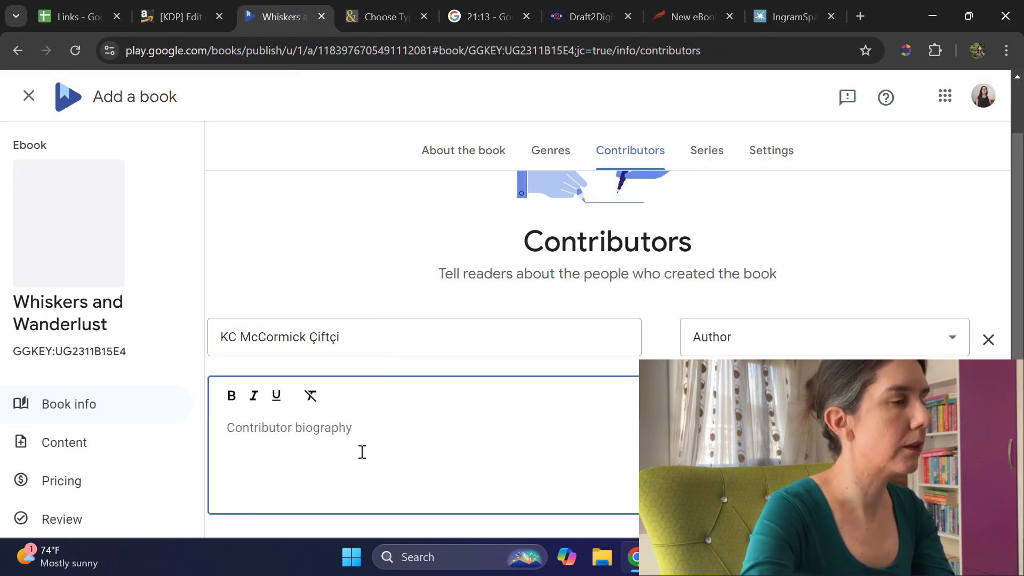
pyautogui.hotkey('ctrl', 'v')
pyautogui.scroll(-3, 623, 443)
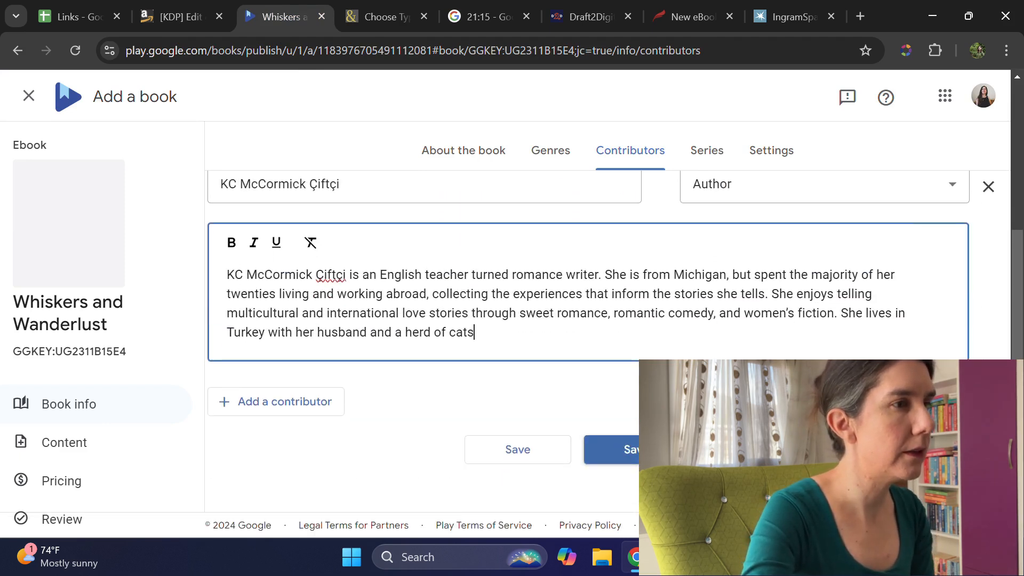
pyautogui.click(619, 450)
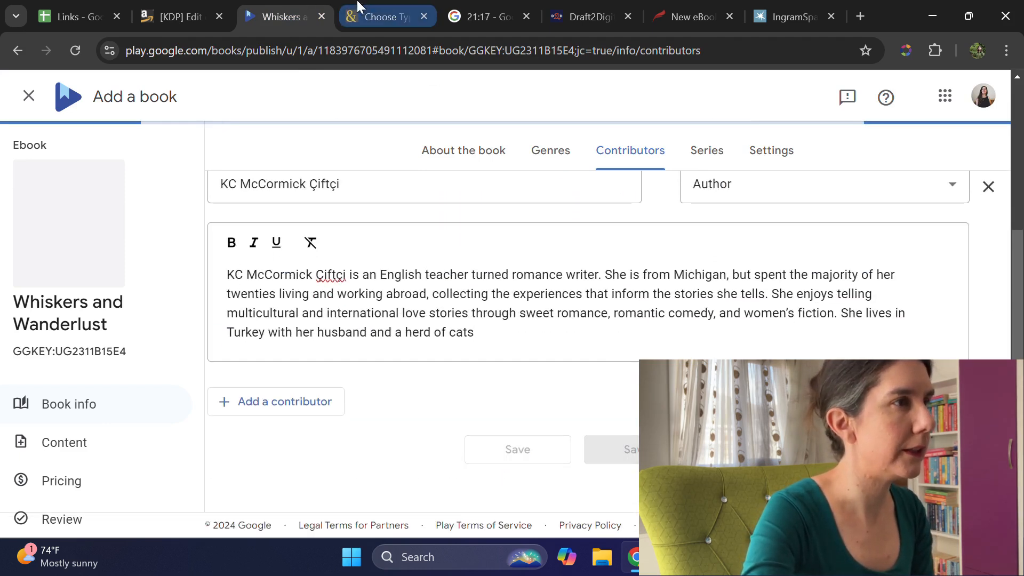
# Step: Switch to Barnes & Noble Press and reload the page for choosing the book type
pyautogui.click(381, 16)
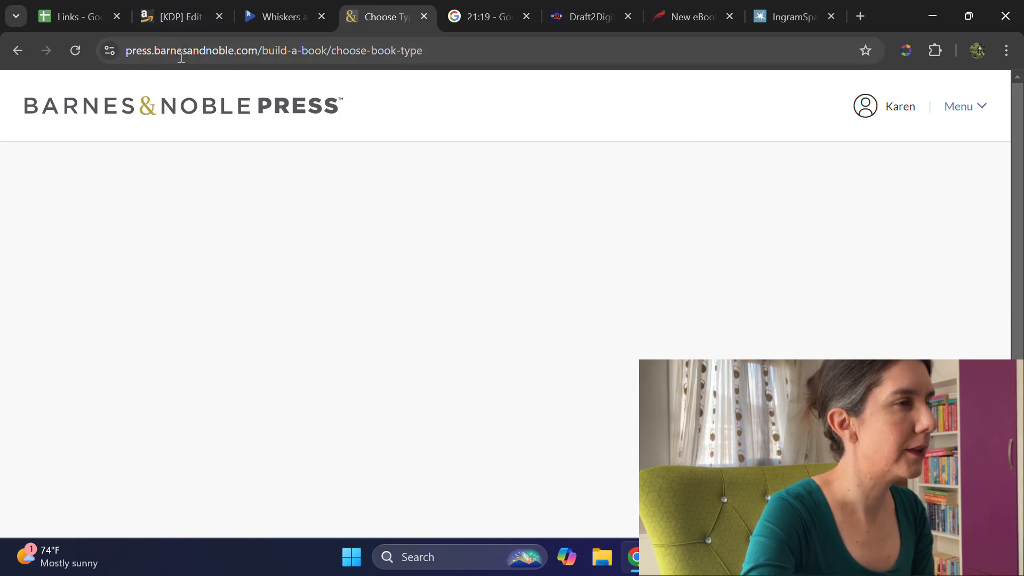
pyautogui.click(75, 50)
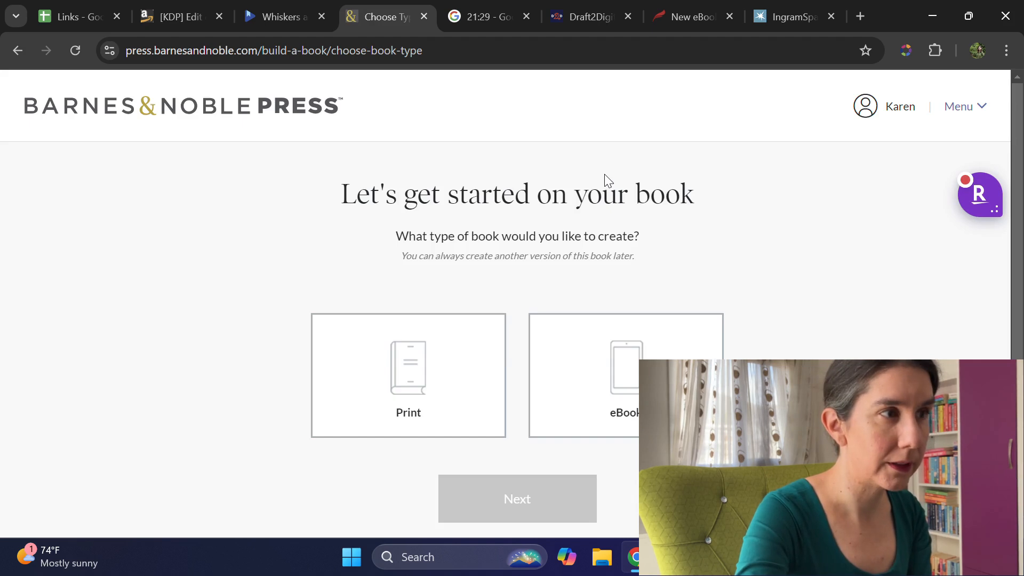
pyautogui.click(613, 373)
pyautogui.click(561, 510)
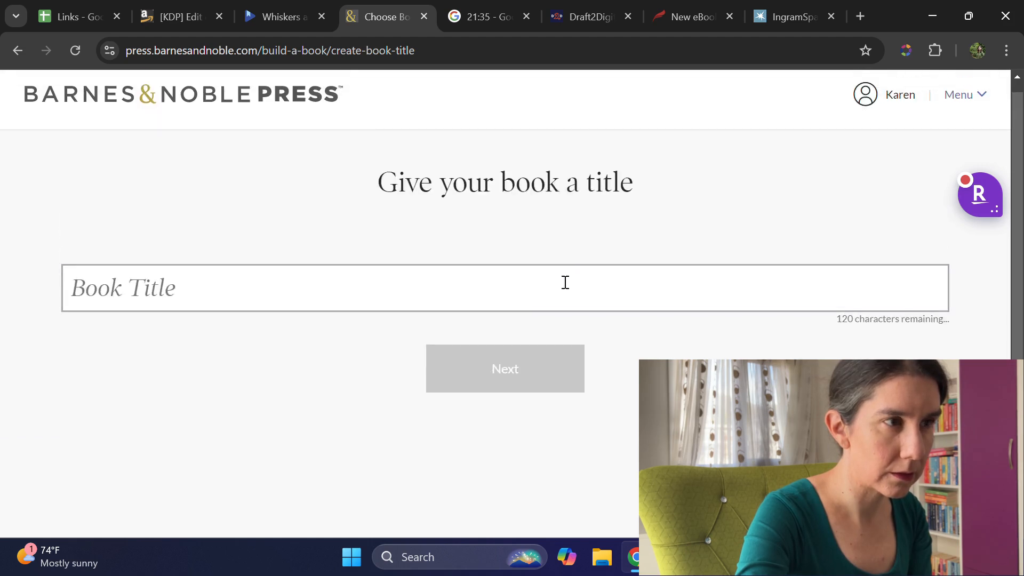
pyautogui.click(566, 282)
pyautogui.write('Whis')
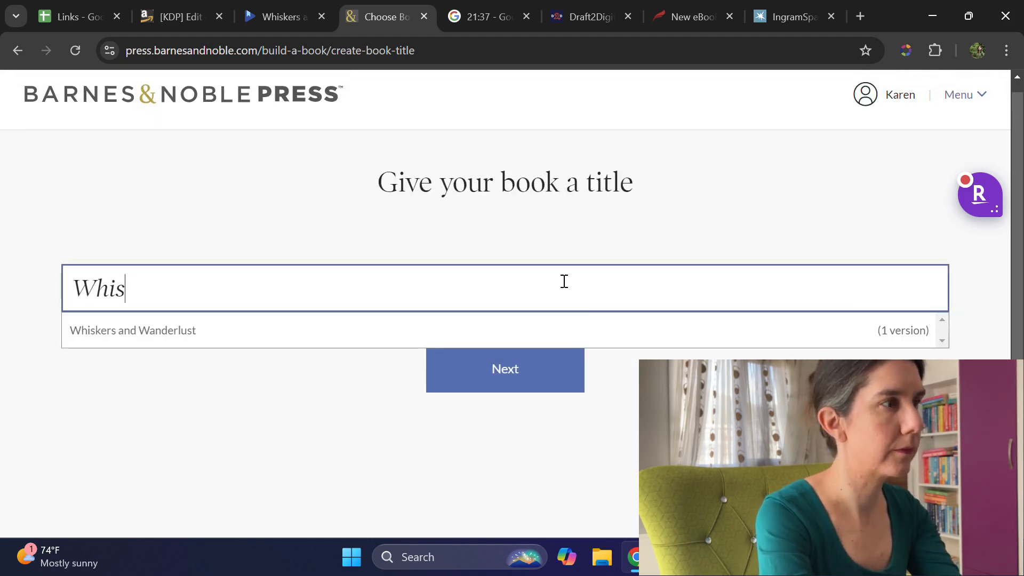
pyautogui.click(210, 451)
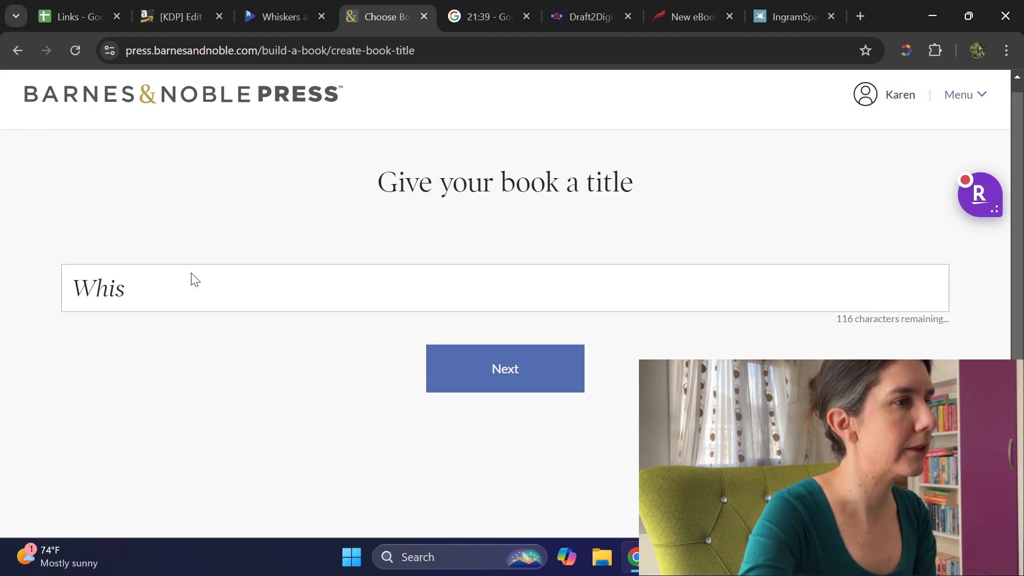
# Step: Return to the Barnes & Noble Press home page and open the list of all projects at the Whiskers and Wanderlust eBook
pyautogui.click(96, 99)
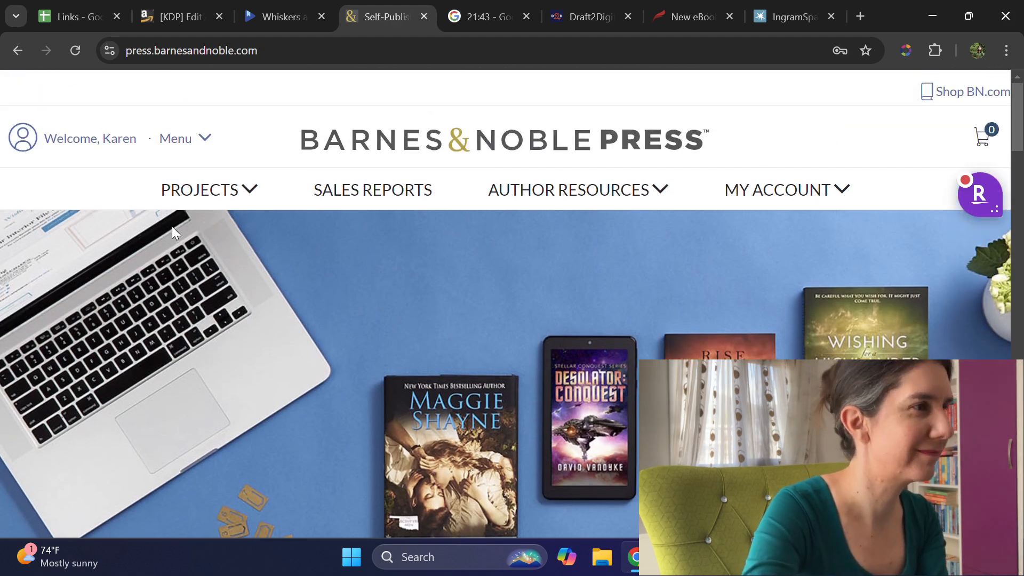
pyautogui.click(173, 187)
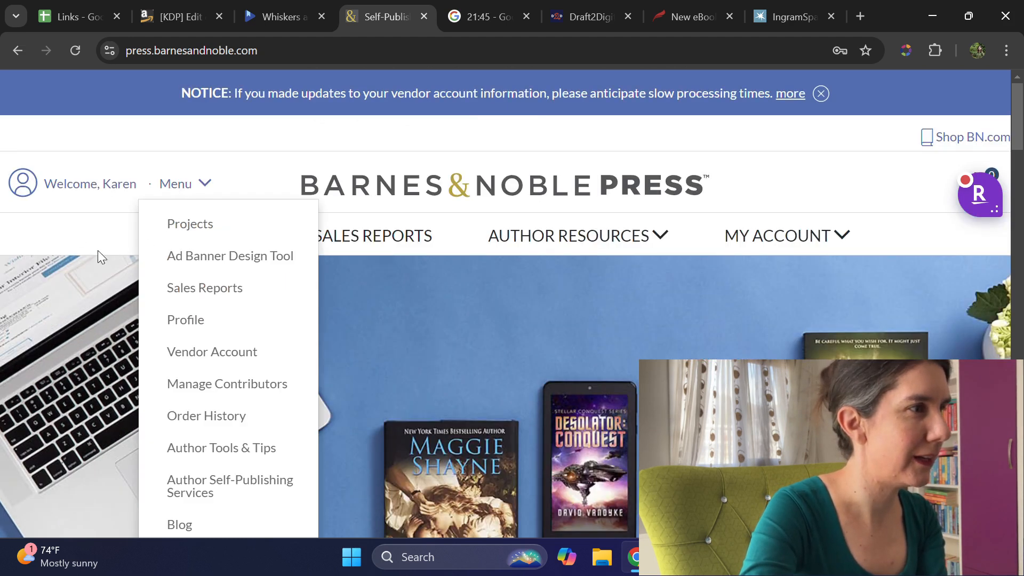
pyautogui.click(205, 238)
pyautogui.click(206, 238)
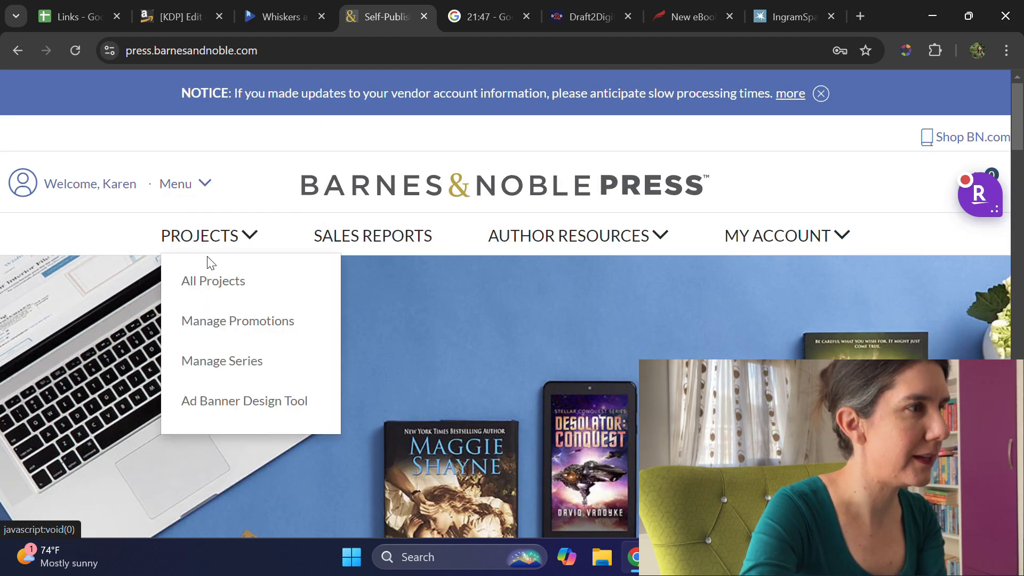
pyautogui.click(220, 278)
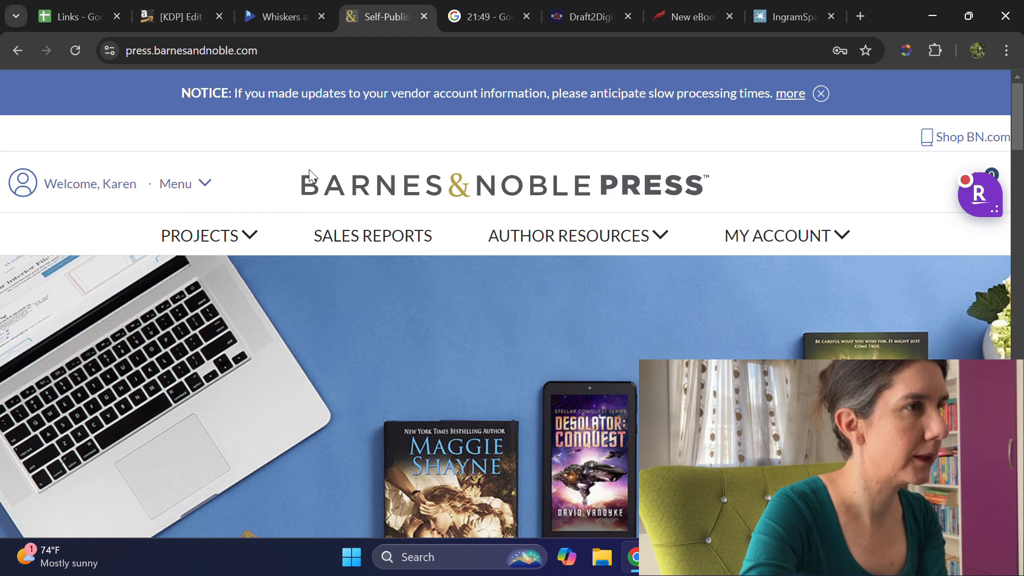
pyautogui.moveTo(183, 238)
pyautogui.scroll(-2, 183, 238)
pyautogui.scroll(-7, 183, 240)
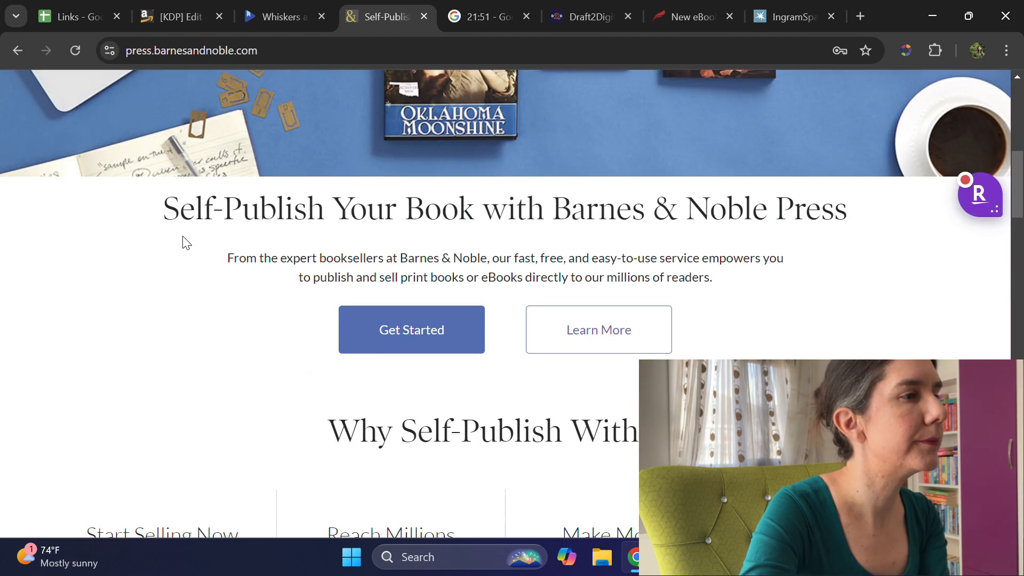
pyautogui.scroll(8, 216, 215)
pyautogui.moveTo(236, 155)
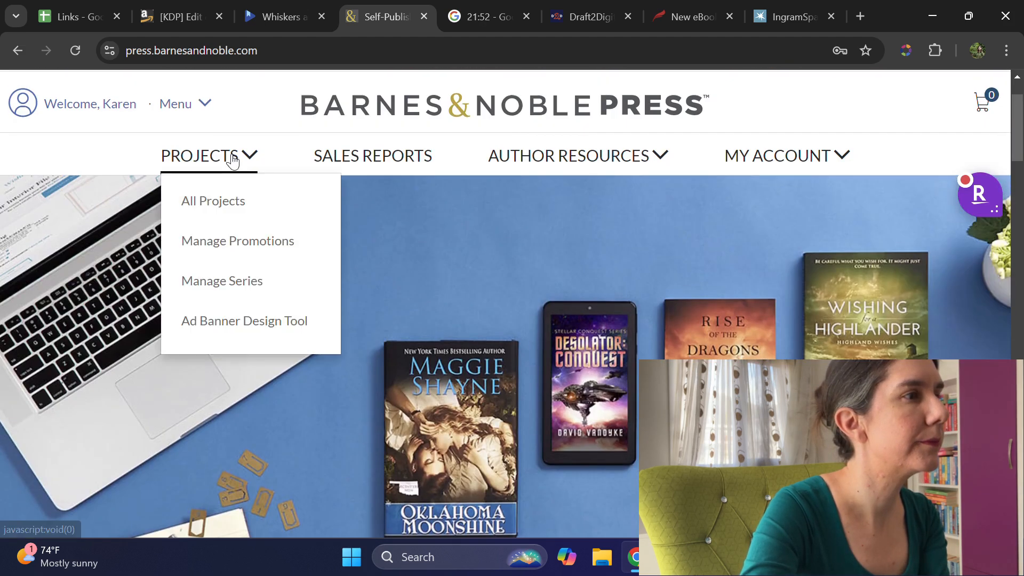
pyautogui.click(208, 202)
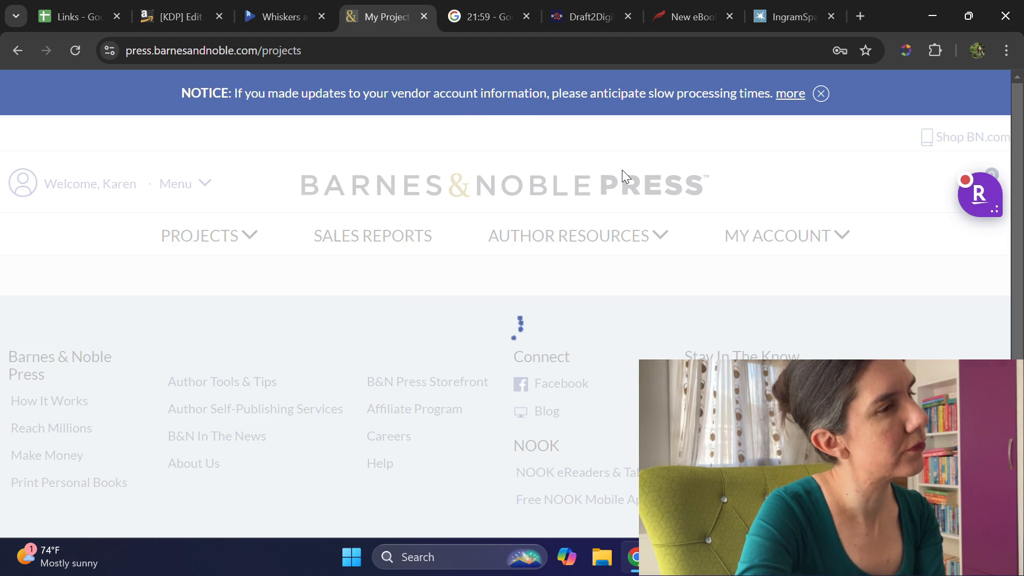
pyautogui.scroll(-4, 779, 237)
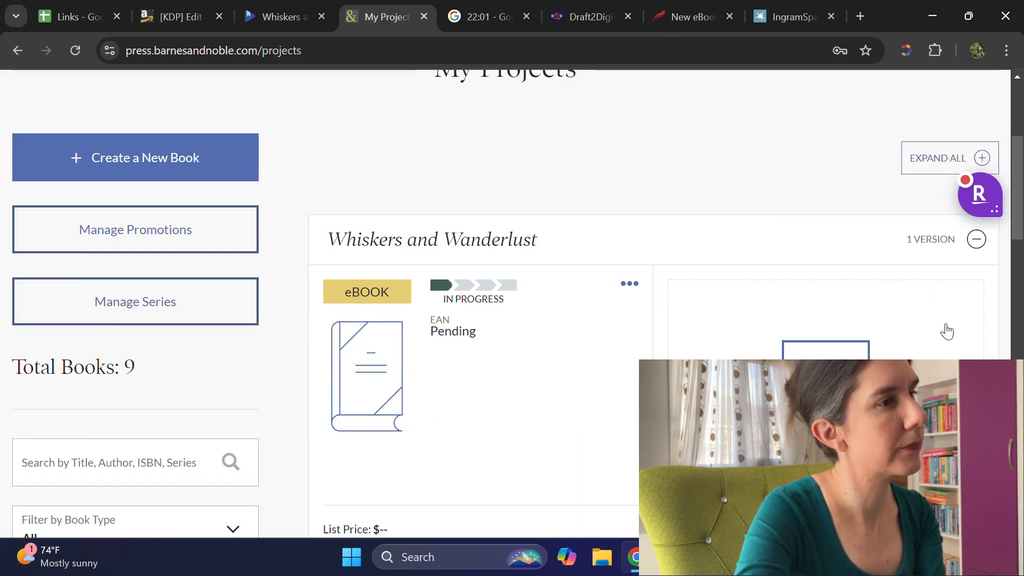
# Step: Open the in-progress Whiskers and Wanderlust eBook project for editing
pyautogui.scroll(-1, 622, 229)
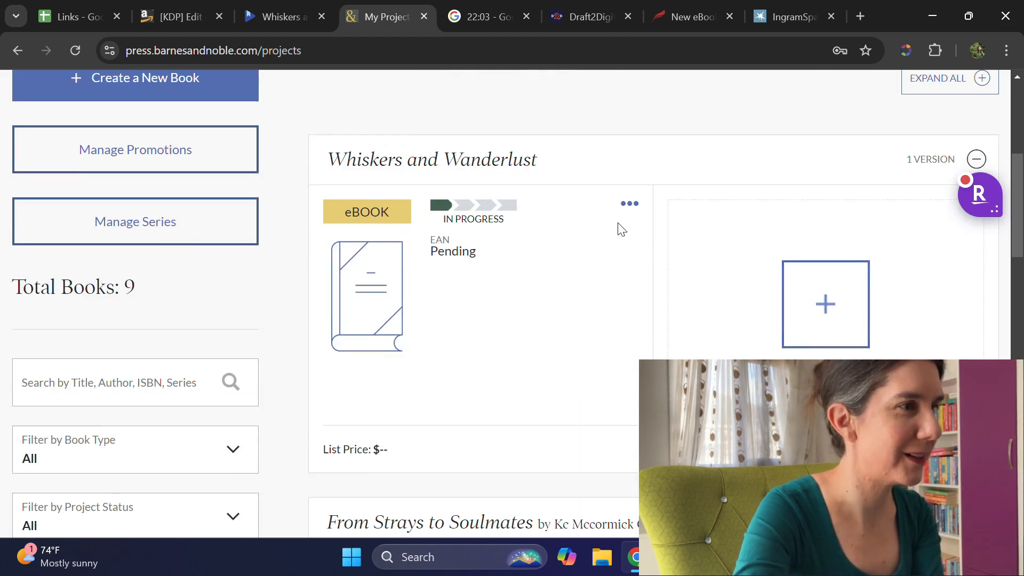
pyautogui.click(629, 206)
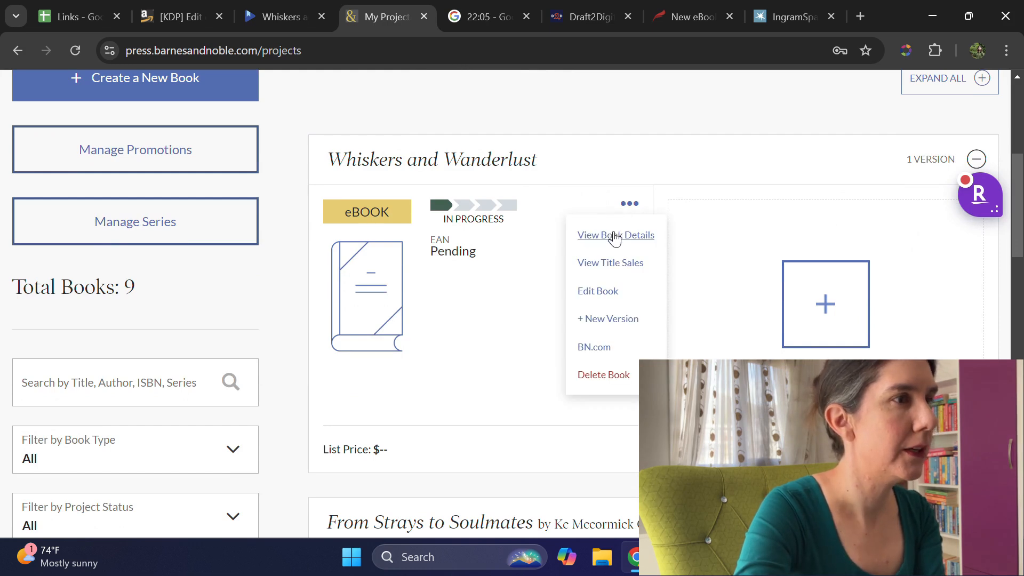
pyautogui.click(589, 292)
pyautogui.click(630, 206)
pyautogui.click(600, 290)
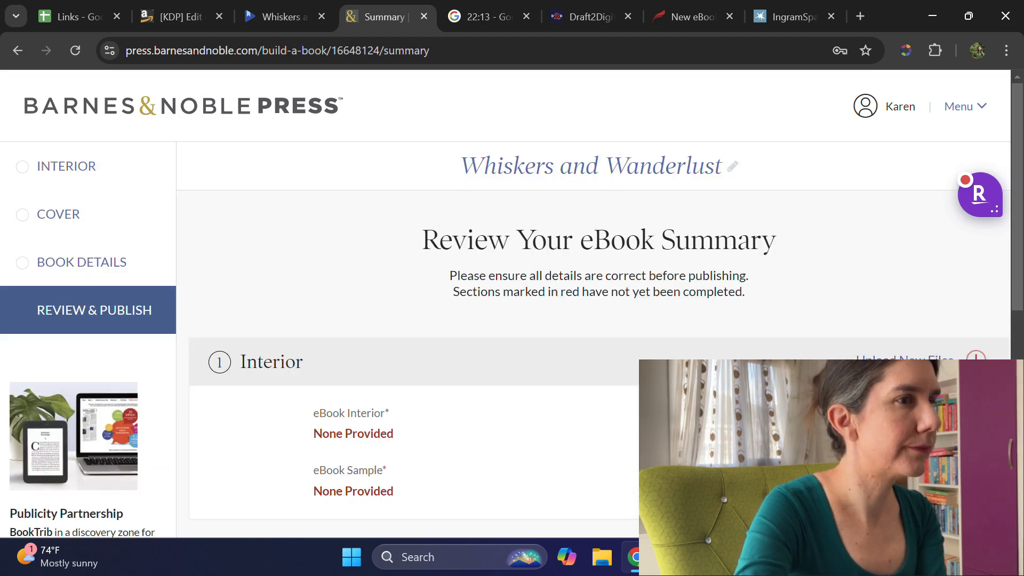
# Step: Upload Whiskers and Wanderlust-October 2024.epub from the WAW folder as the eBook's interior file
pyautogui.click(905, 359)
pyautogui.scroll(-6, 629, 269)
pyautogui.click(614, 347)
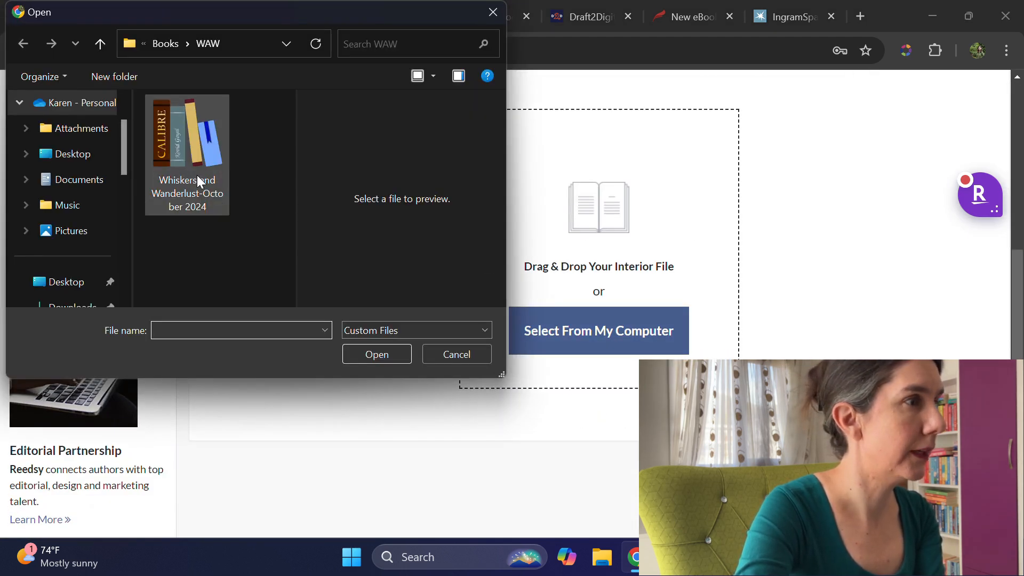
pyautogui.click(199, 182)
pyautogui.click(386, 358)
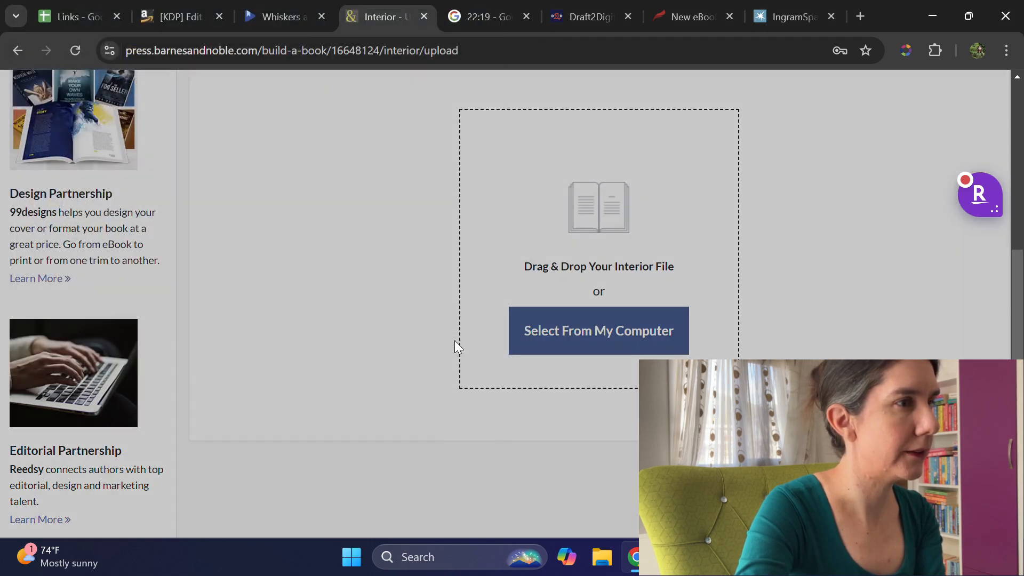
pyautogui.click(457, 224)
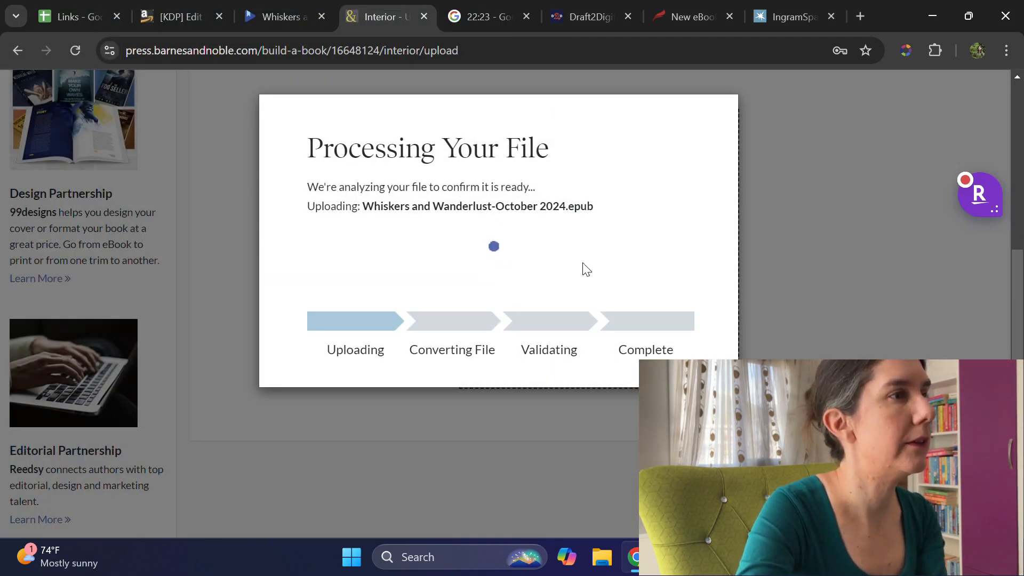
# Step: Switch to Draft2Digital and continue from the eBook layout step of Whiskers and Wanderlust to the preview step
pyautogui.click(621, 24)
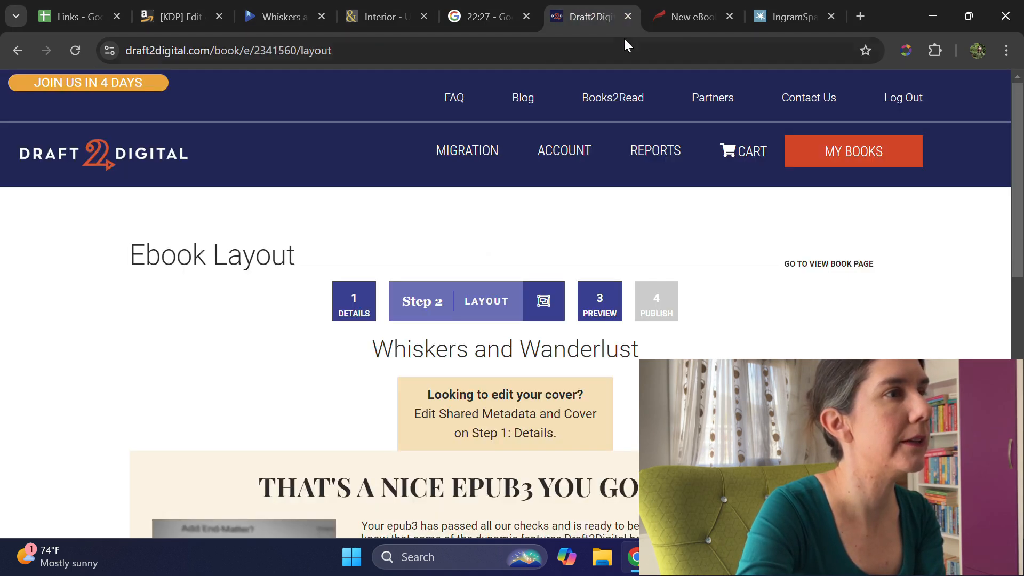
pyautogui.scroll(-10, 747, 217)
pyautogui.scroll(8, 801, 281)
pyautogui.scroll(2, 801, 280)
pyautogui.scroll(-10, 796, 283)
pyautogui.click(840, 317)
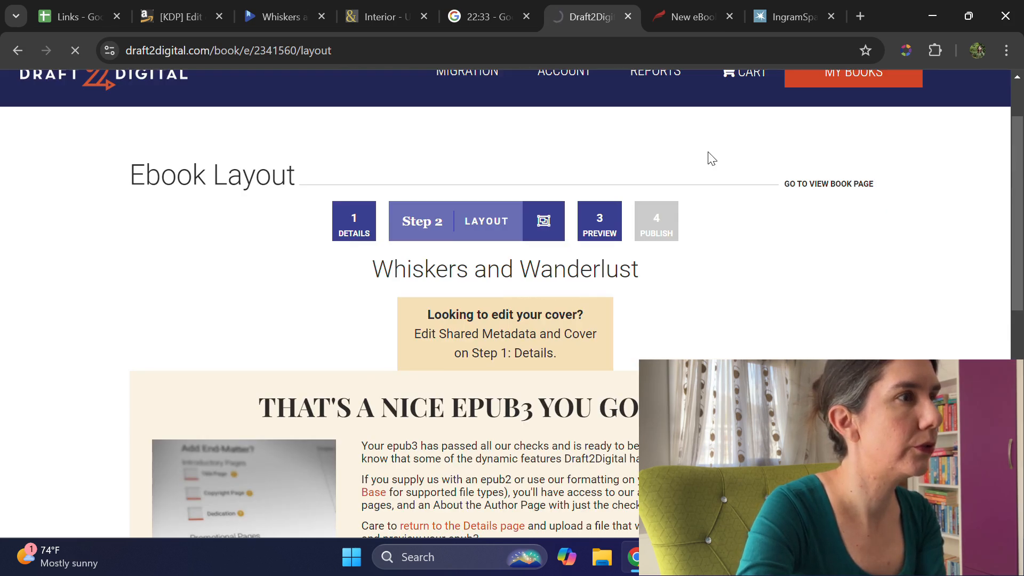
pyautogui.scroll(-6, 712, 159)
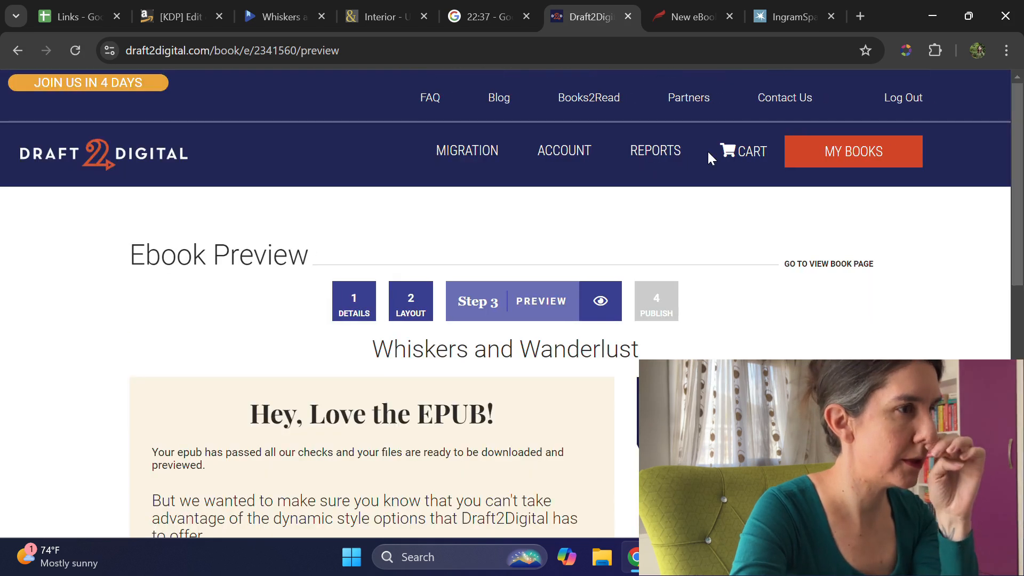
# Step: Approve the reviewed manuscript for release to the sales channels, then save and continue to the publish step
pyautogui.scroll(-8, 708, 151)
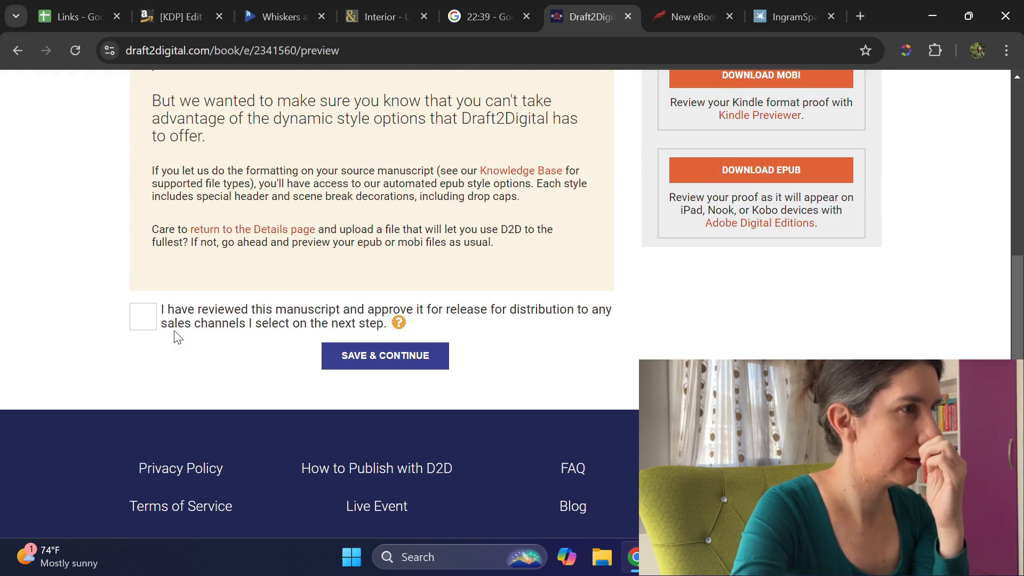
pyautogui.scroll(6, 209, 310)
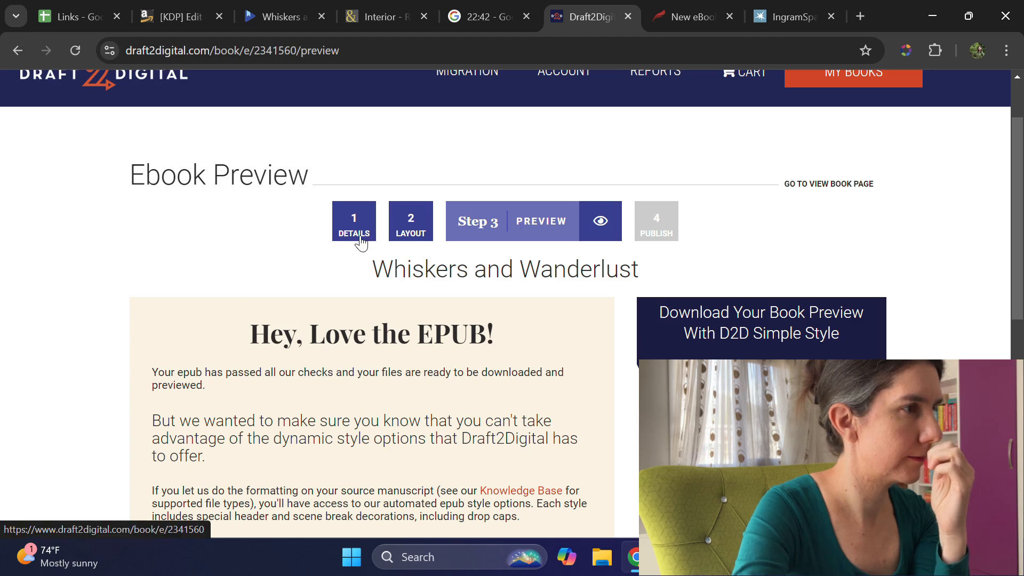
pyautogui.scroll(-6, 361, 240)
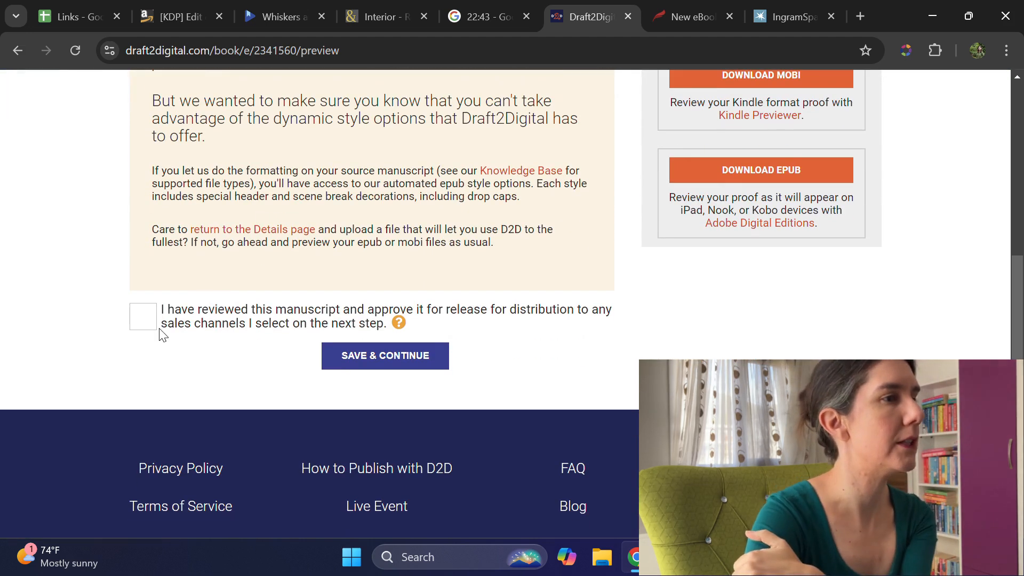
pyautogui.click(143, 318)
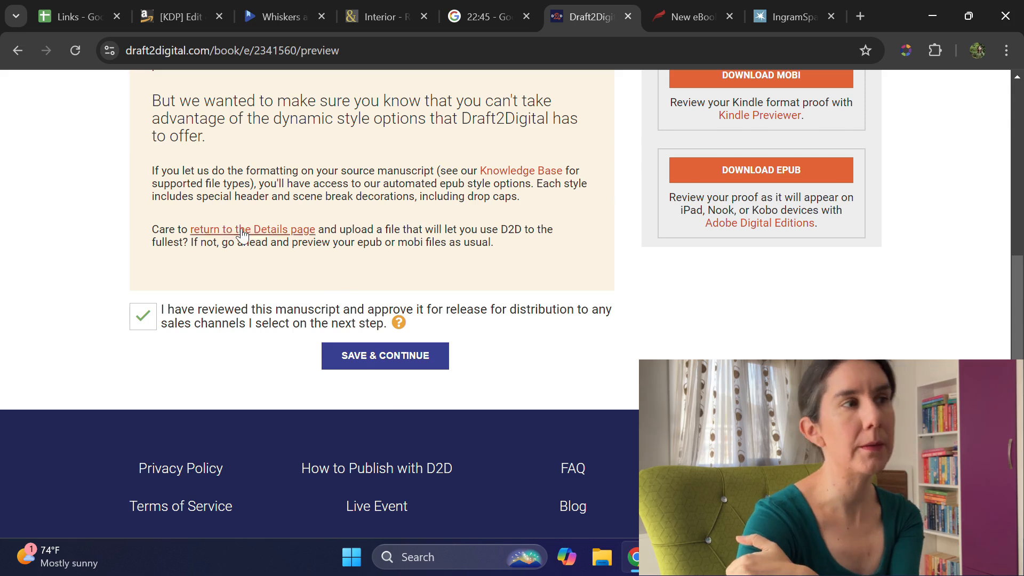
pyautogui.click(366, 372)
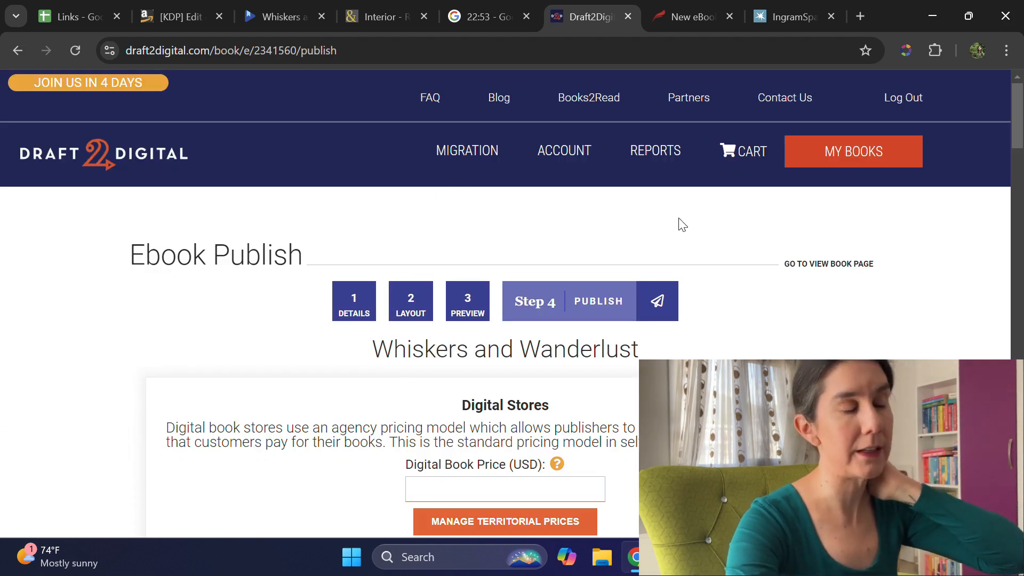
# Step: Set the digital book price to 2.99 USD and open the territorial prices
pyautogui.scroll(-3, 679, 222)
pyautogui.click(552, 323)
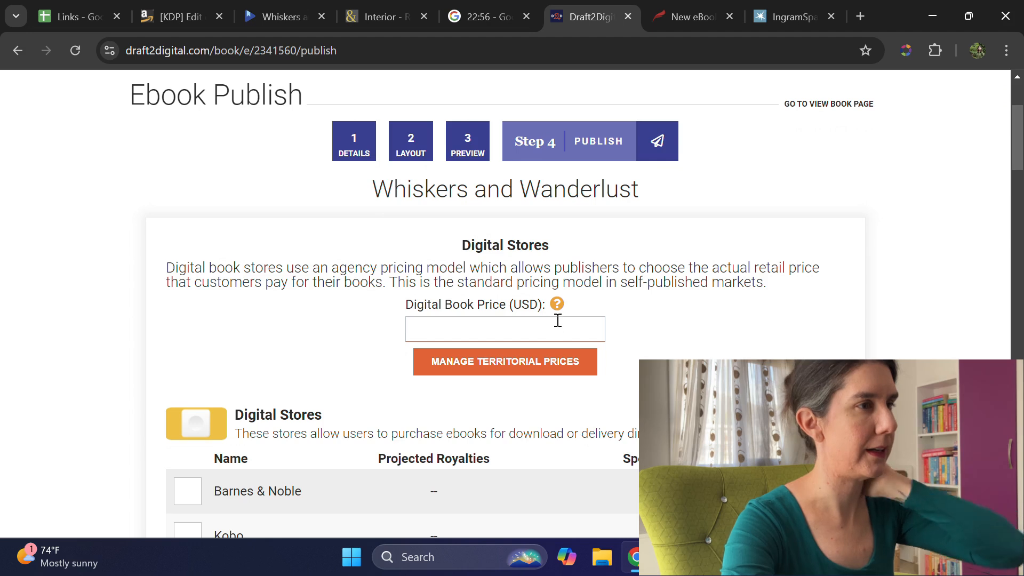
pyautogui.write('2.99')
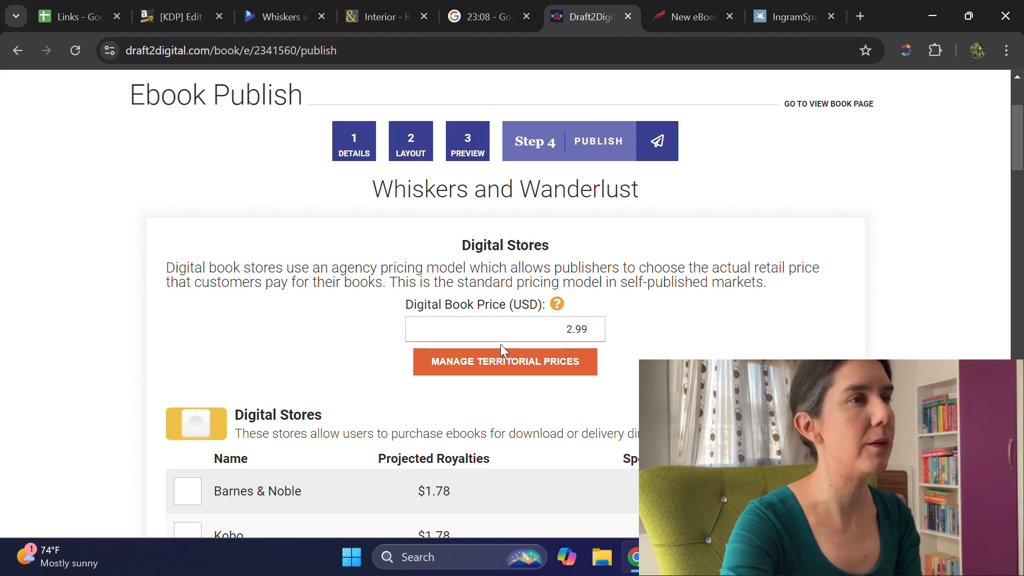
pyautogui.click(521, 369)
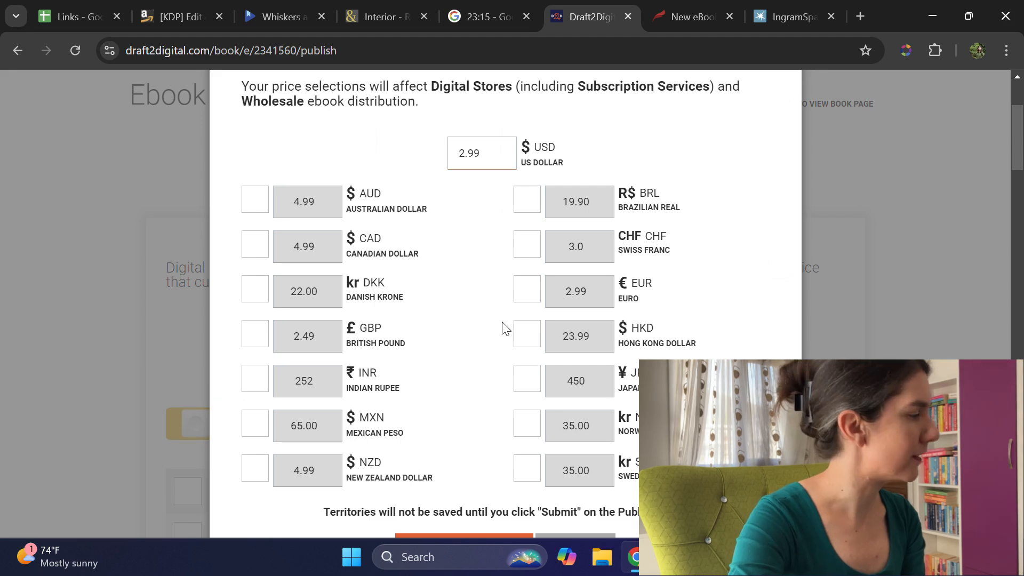
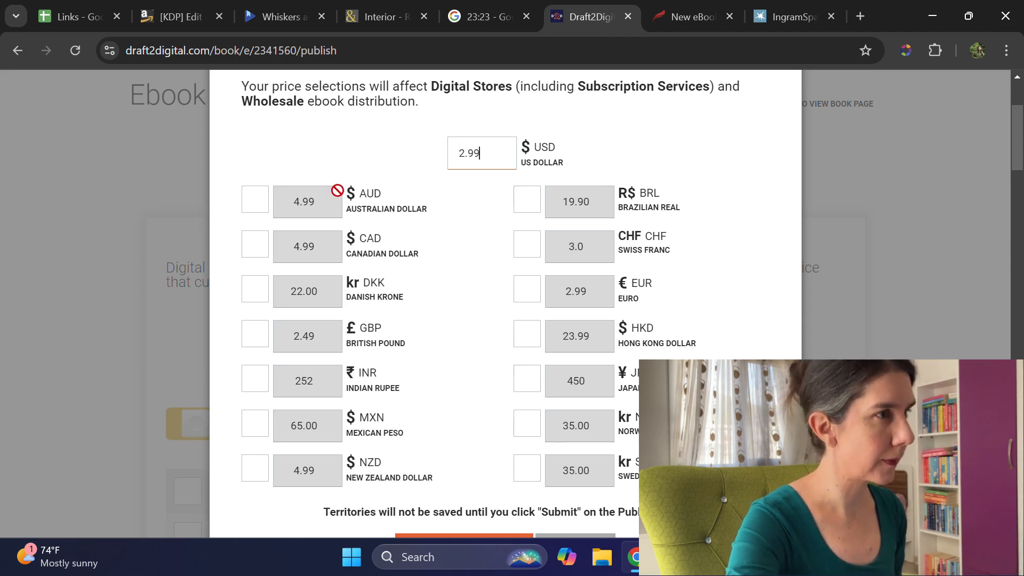
# Step: Enable custom territorial prices of 3.99 for the Australian dollar and 2.99 for the British pound
pyautogui.click(267, 204)
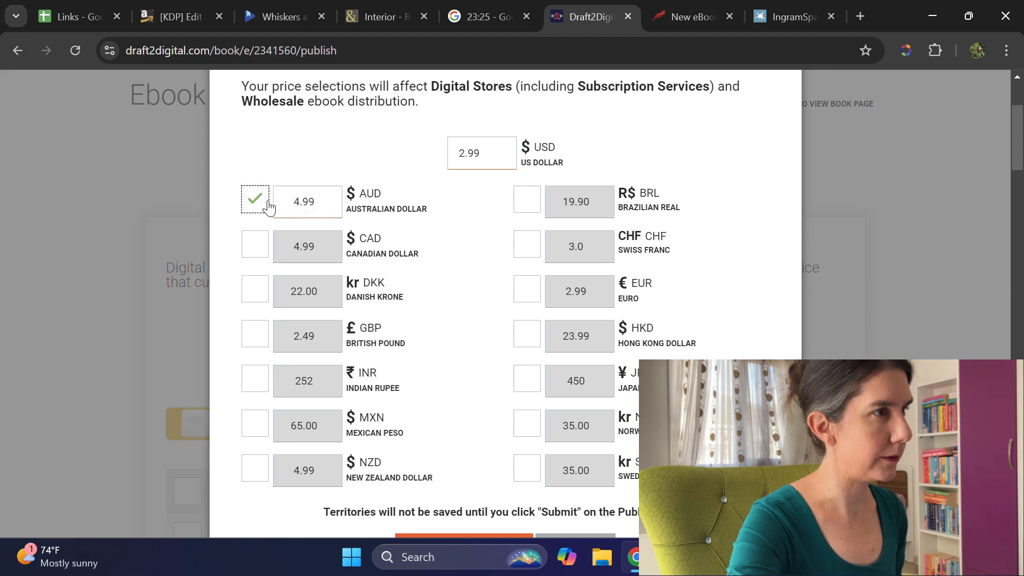
pyautogui.moveTo(293, 207); pyautogui.dragTo(302, 205)
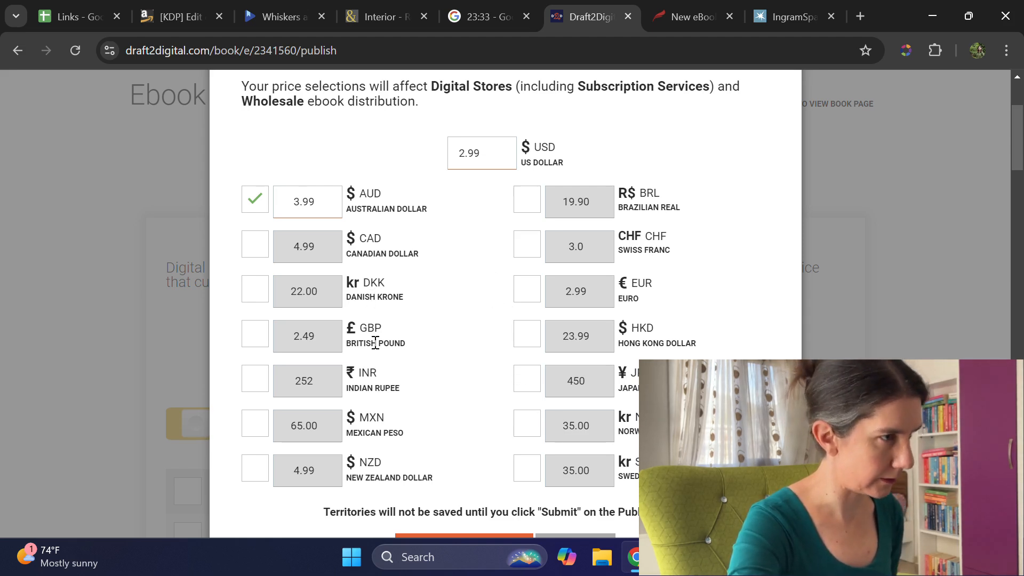
pyautogui.click(257, 336)
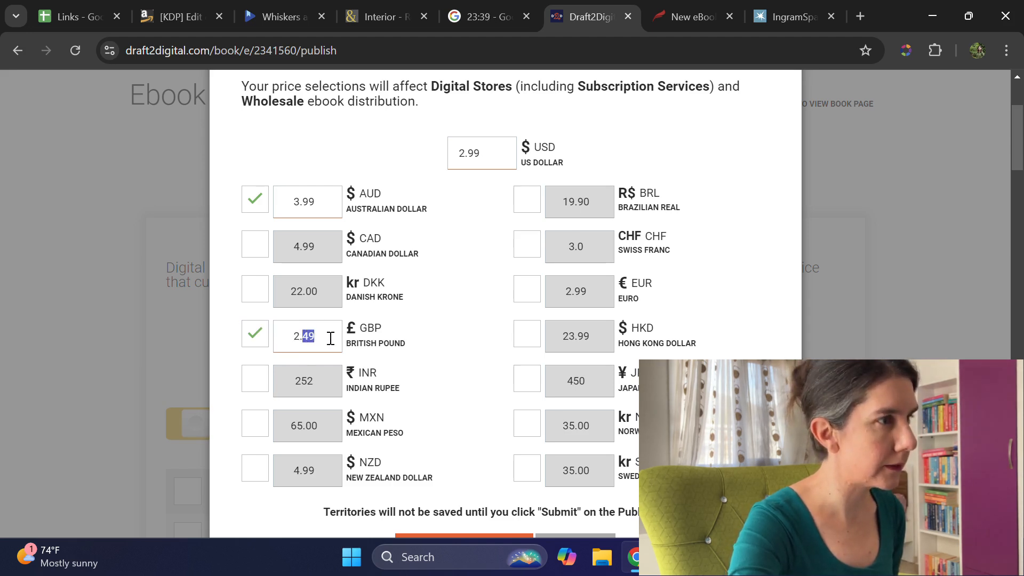
pyautogui.click(330, 338)
pyautogui.write('2.99')
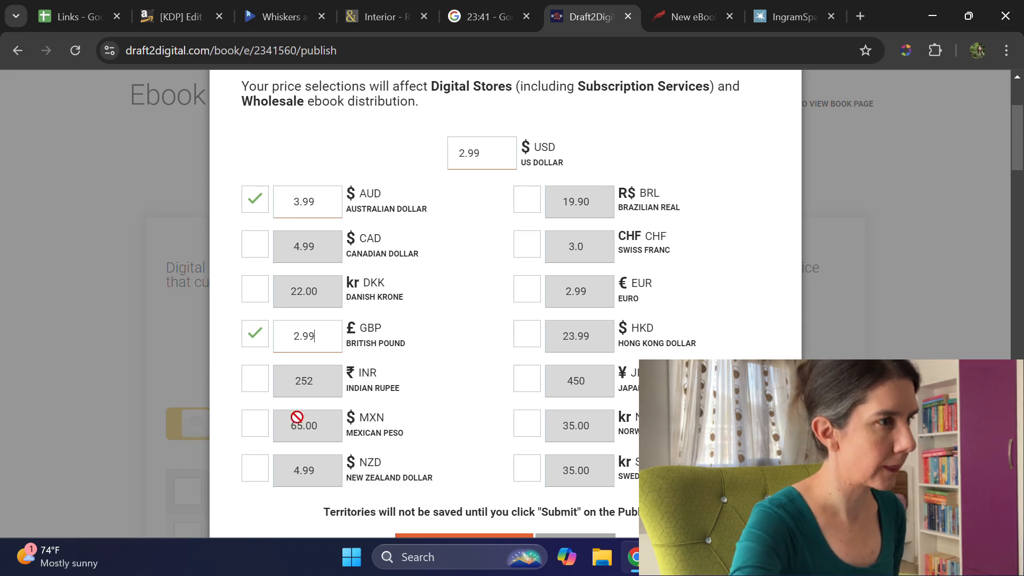
# Step: Enable custom territorial prices of 199 for the Indian rupee and 49.99 for the Mexican peso
pyautogui.click(255, 379)
pyautogui.moveTo(320, 383); pyautogui.dragTo(271, 377)
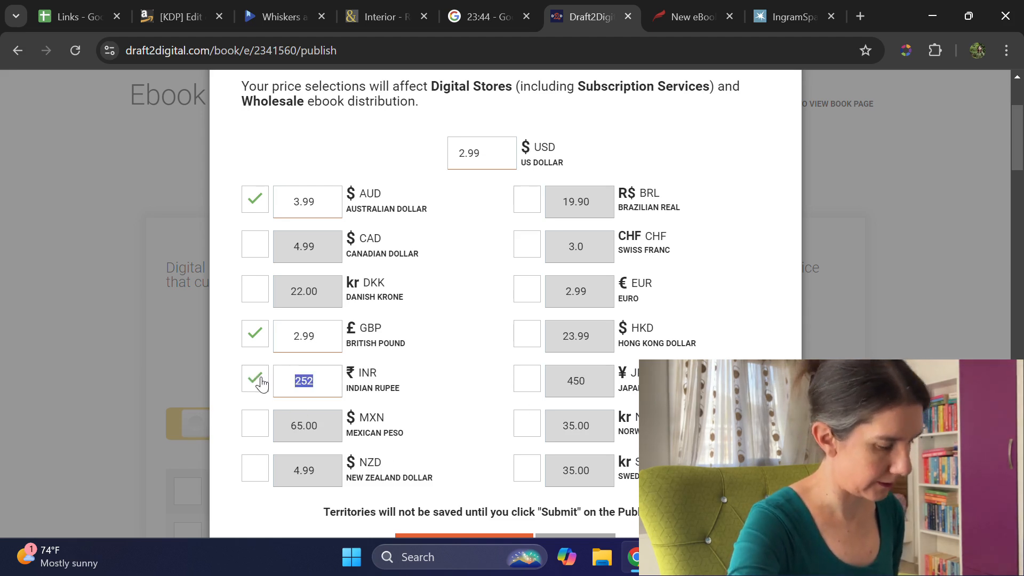
pyautogui.write('199')
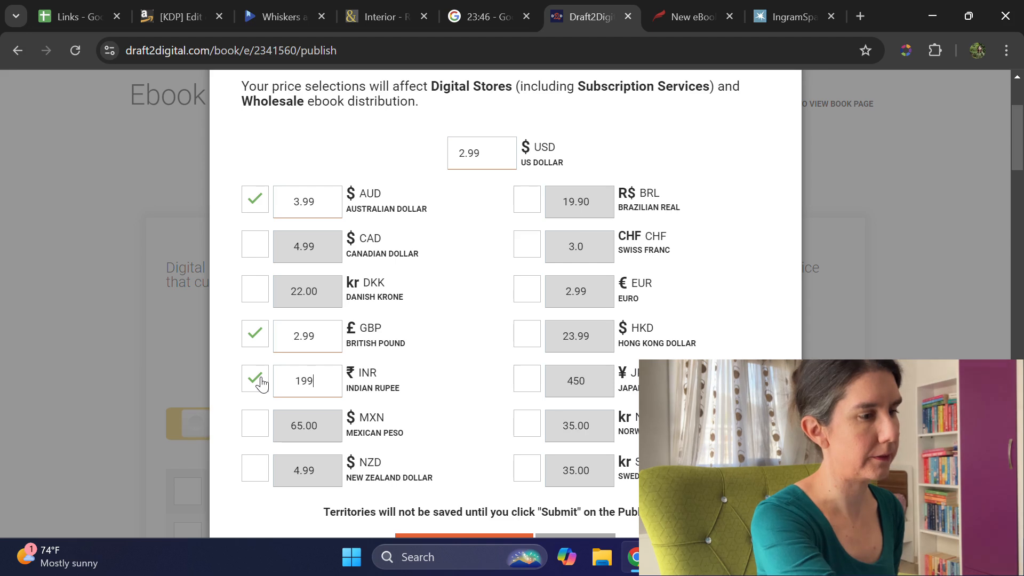
pyautogui.click(248, 433)
pyautogui.write('4')
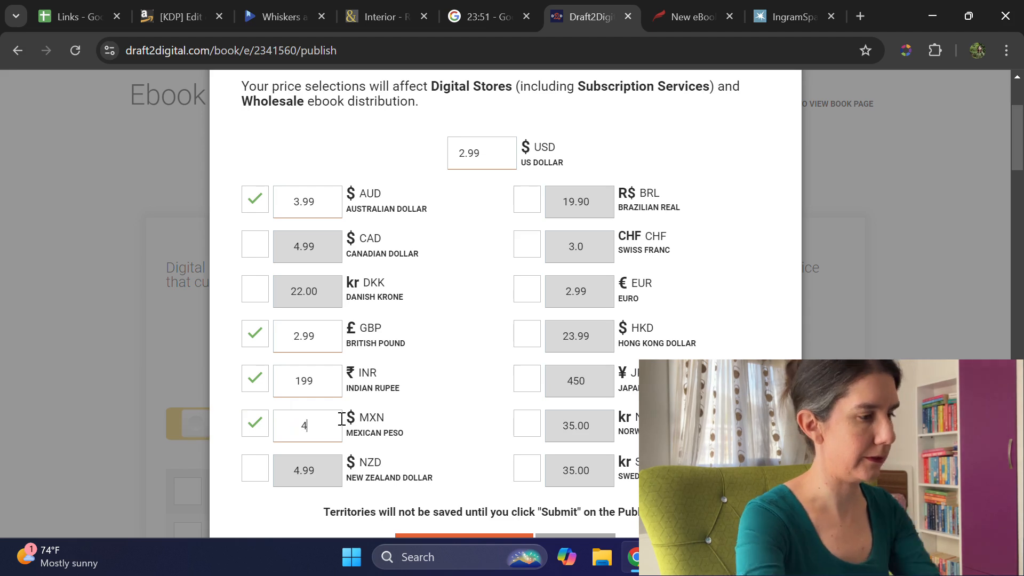
pyautogui.write('9.99')
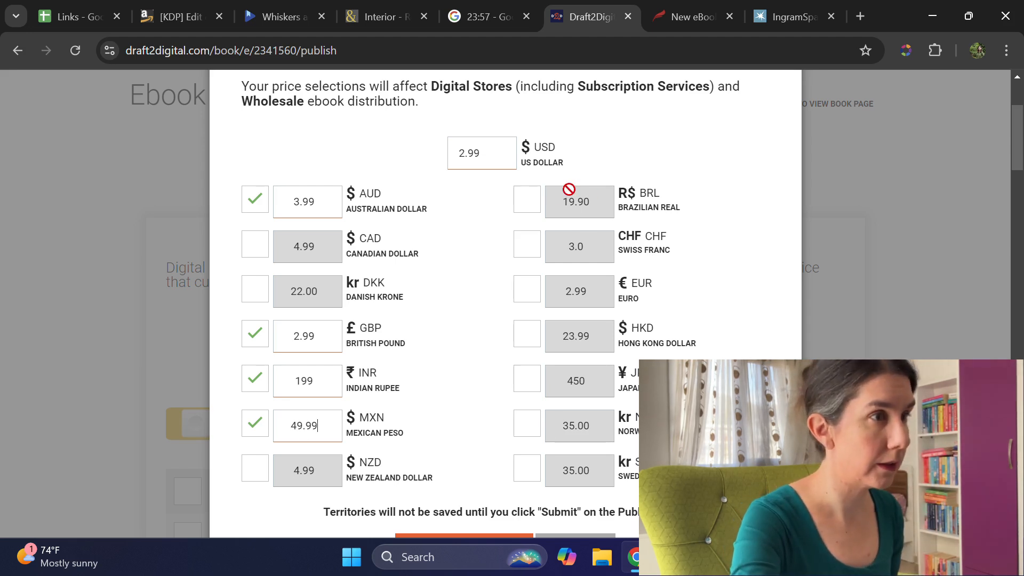
# Step: Set custom prices of 14.99 for the Brazilian real and 399 for the Japanese yen, then apply the territories
pyautogui.click(531, 208)
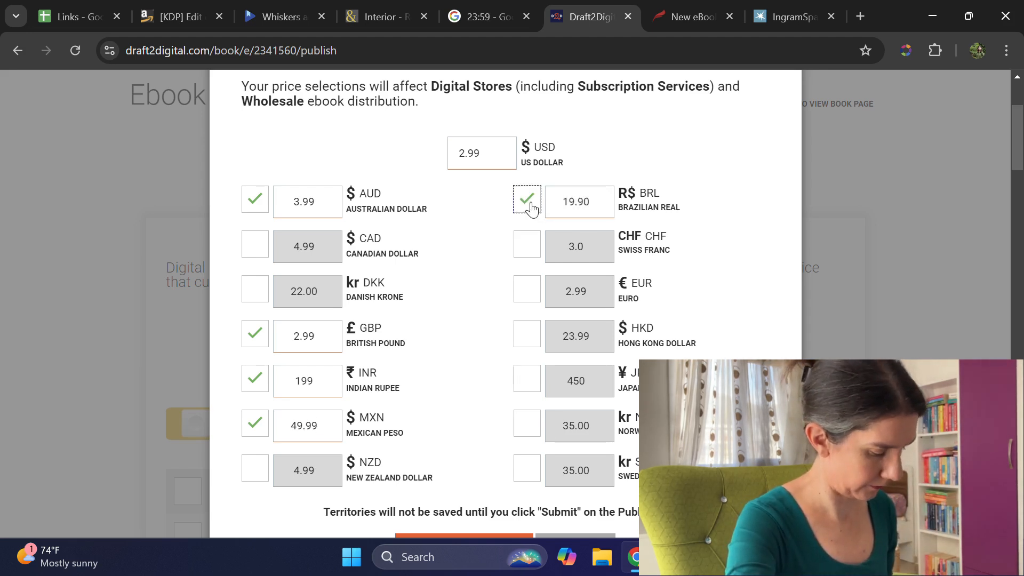
pyautogui.moveTo(560, 202); pyautogui.dragTo(629, 207)
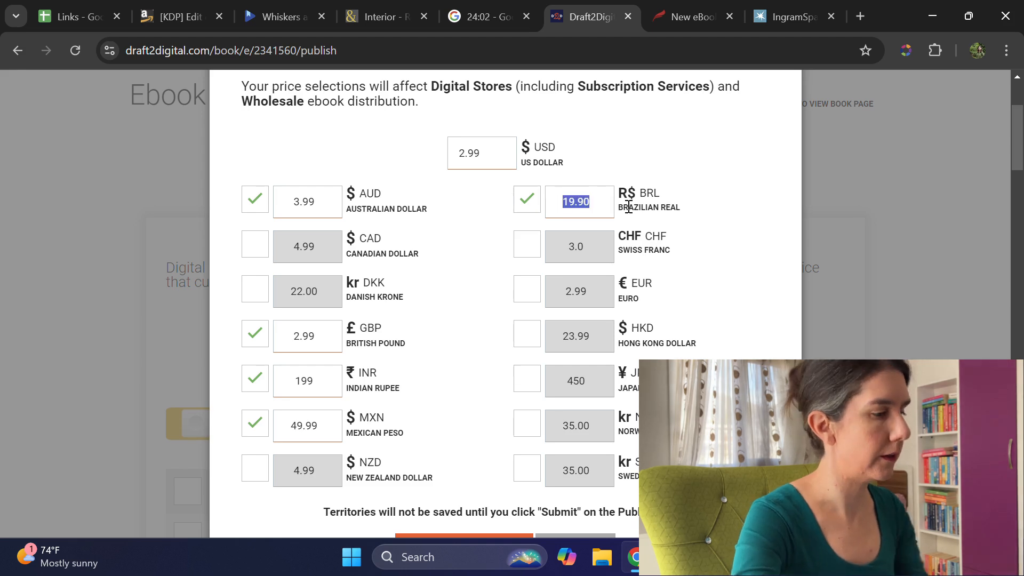
pyautogui.write('14.99')
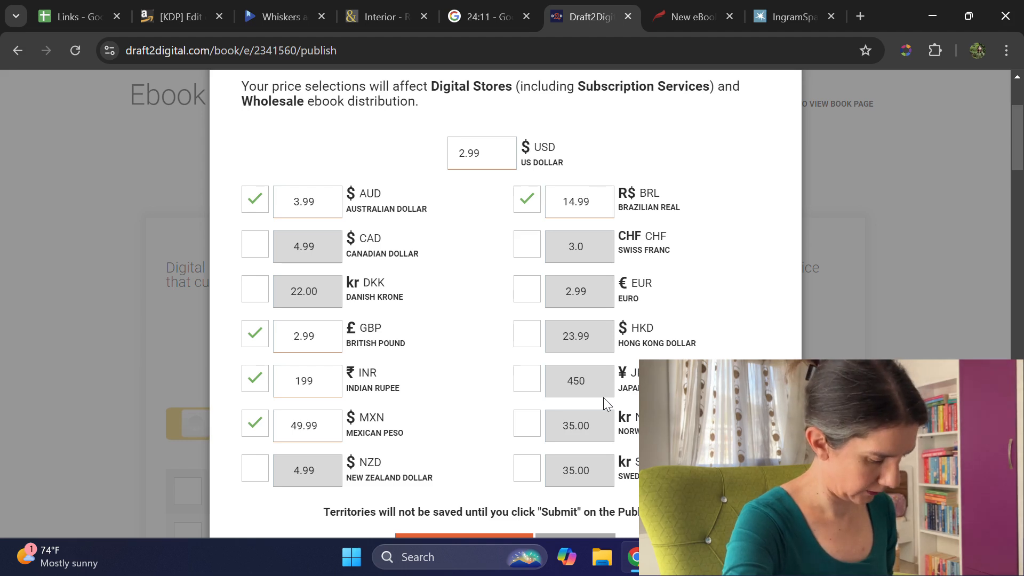
pyautogui.click(526, 380)
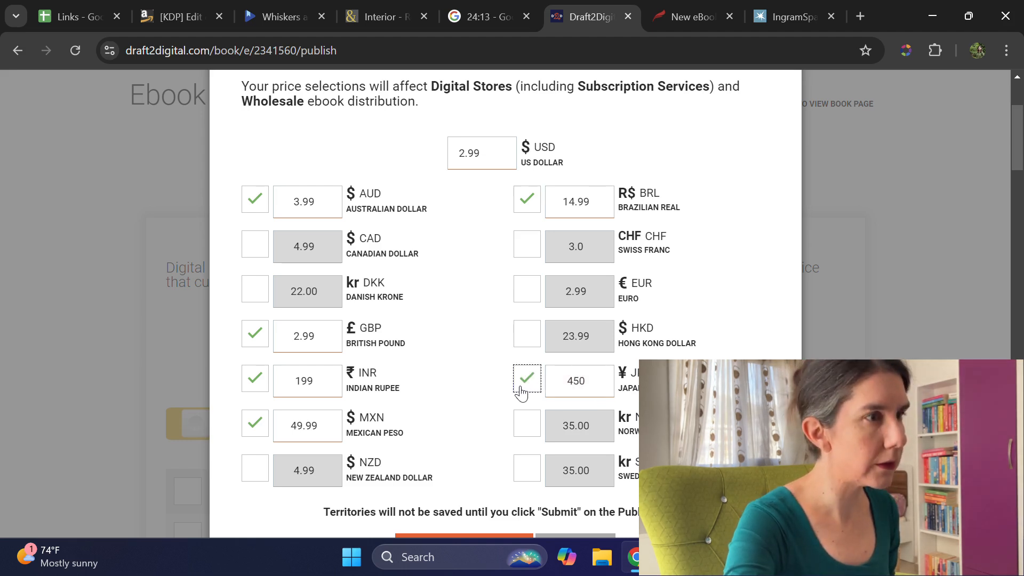
pyautogui.doubleClick(556, 380)
pyautogui.write('399')
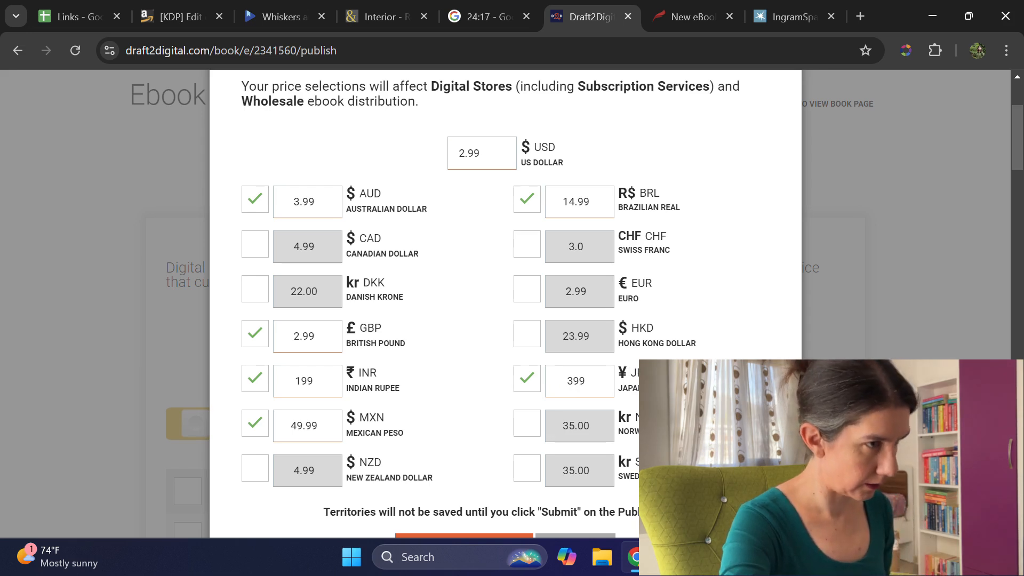
pyautogui.scroll(-2, 480, 400)
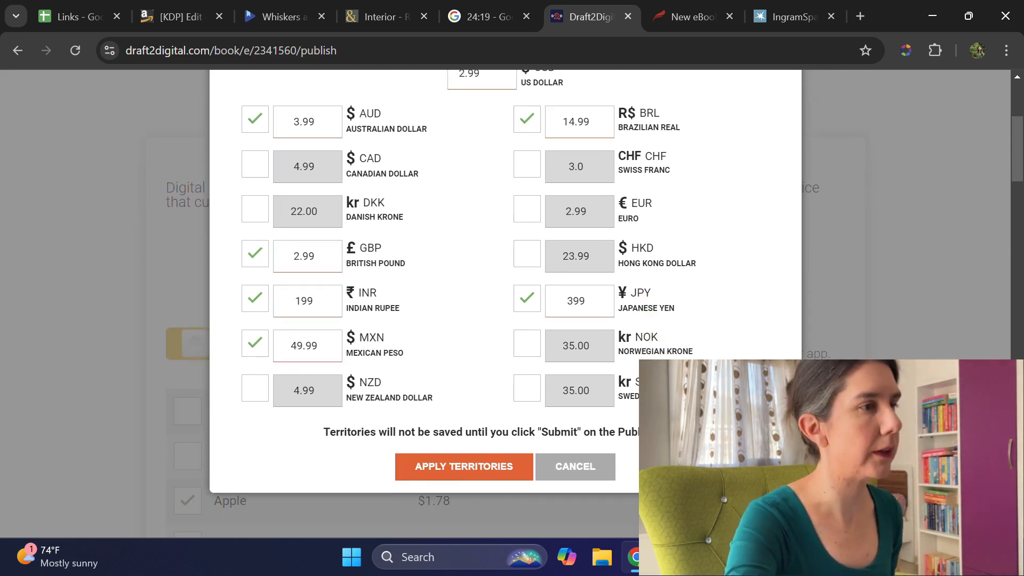
pyautogui.click(477, 472)
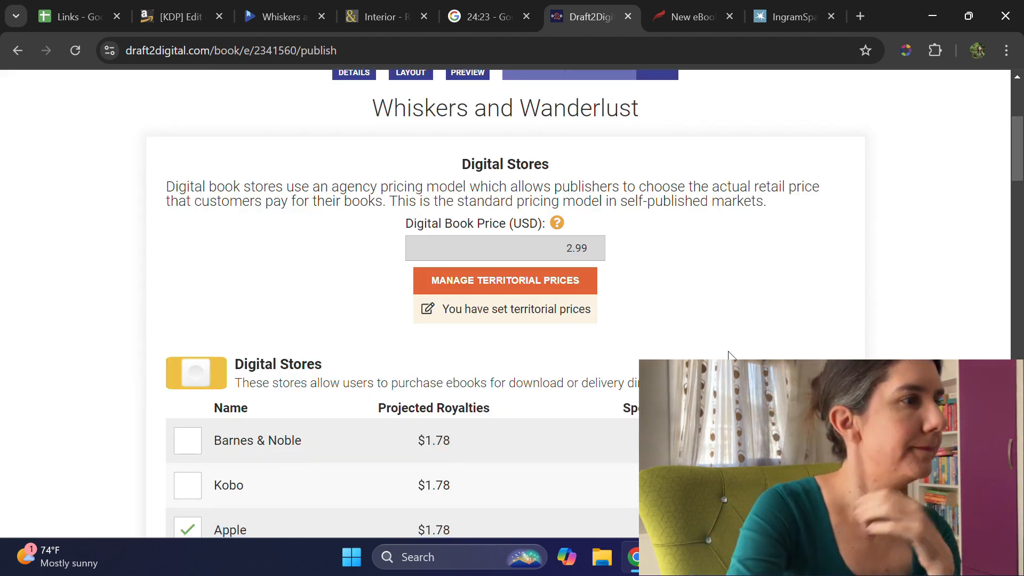
# Step: Review the selected digital stores, subscription services, Kobo Plus territories, library price and library services before submitting
pyautogui.scroll(-3, 720, 350)
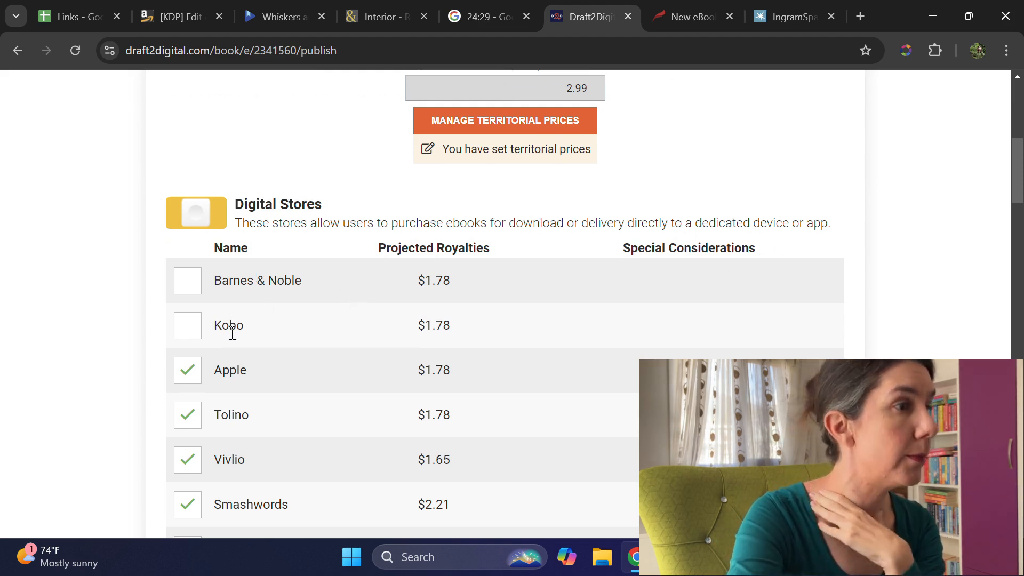
pyautogui.scroll(-3, 233, 330)
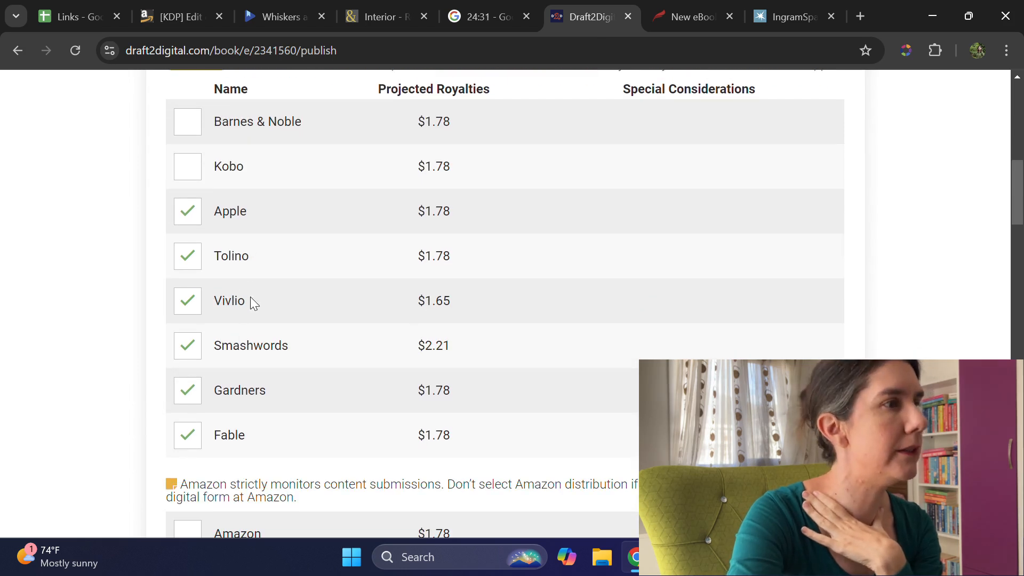
pyautogui.scroll(-3, 258, 372)
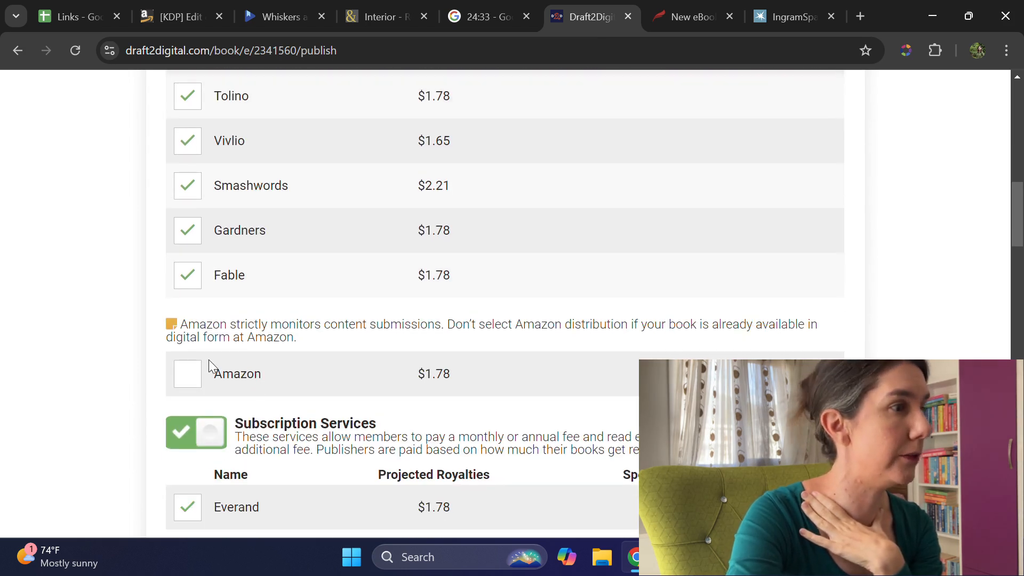
pyautogui.scroll(-3, 491, 296)
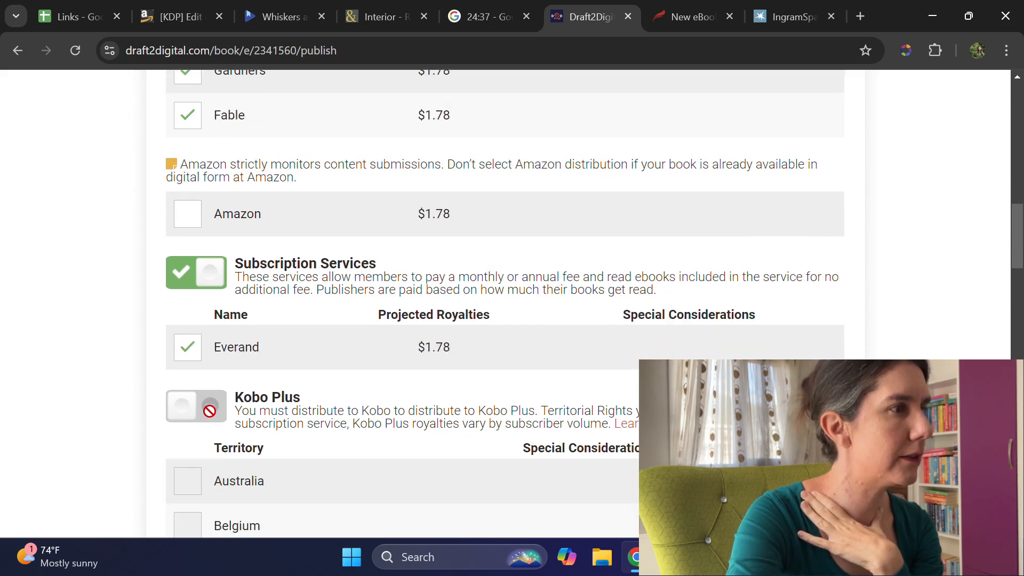
pyautogui.scroll(-4, 208, 416)
pyautogui.scroll(-13, 168, 305)
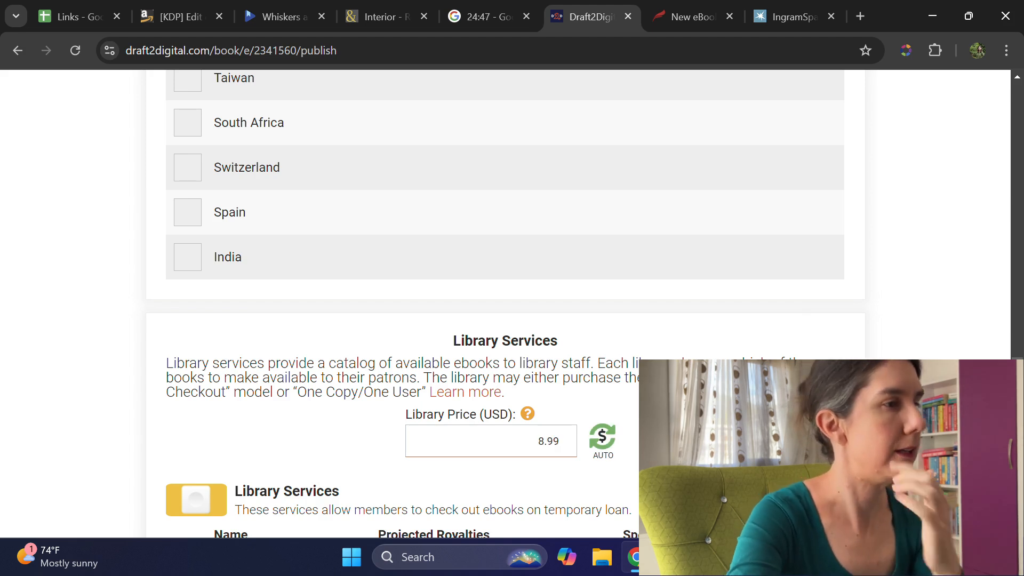
pyautogui.scroll(-3, 221, 347)
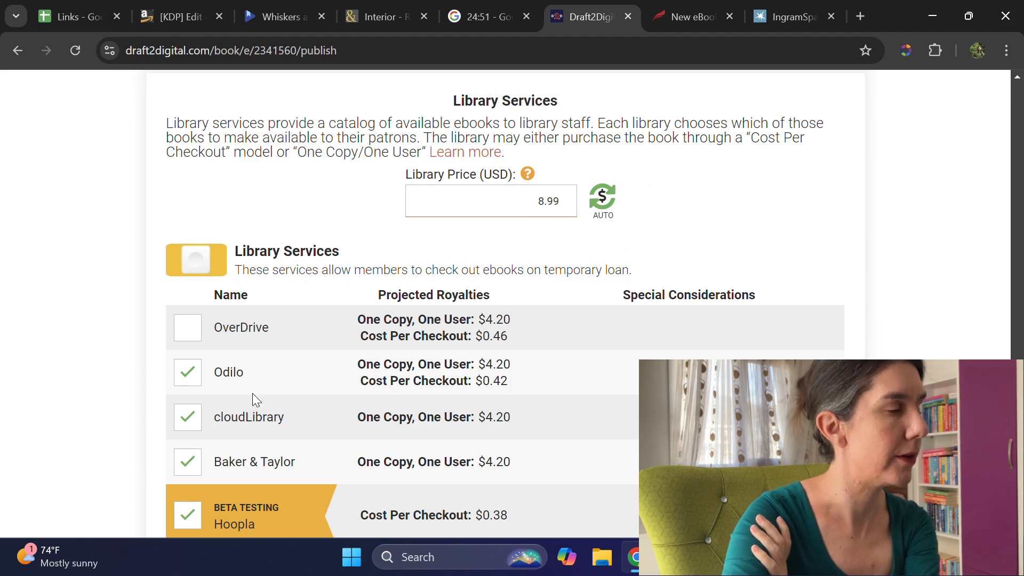
pyautogui.scroll(-1, 253, 395)
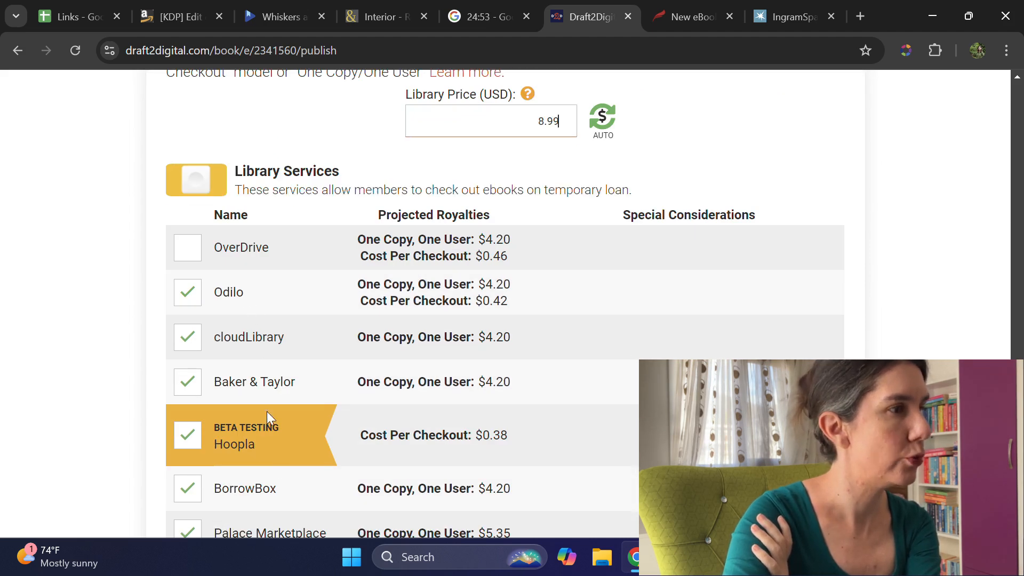
pyautogui.scroll(-3, 268, 416)
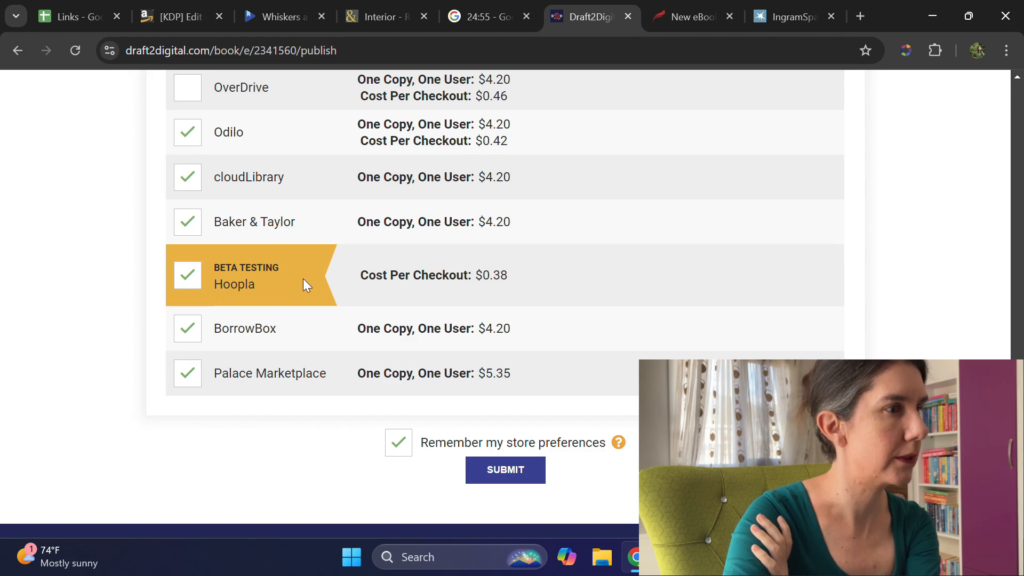
pyautogui.scroll(3, 303, 284)
pyautogui.scroll(-2, 313, 295)
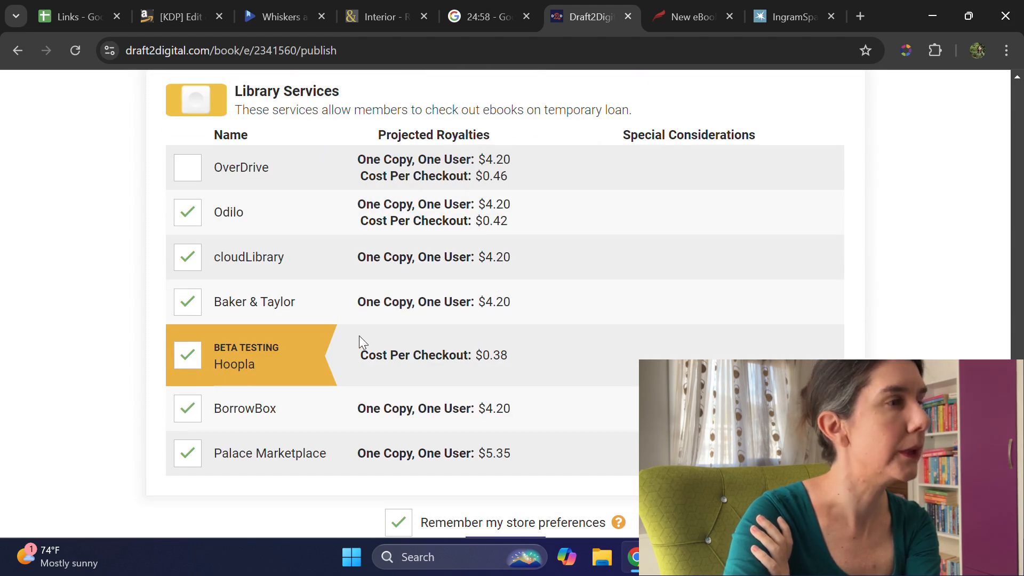
pyautogui.scroll(-3, 557, 294)
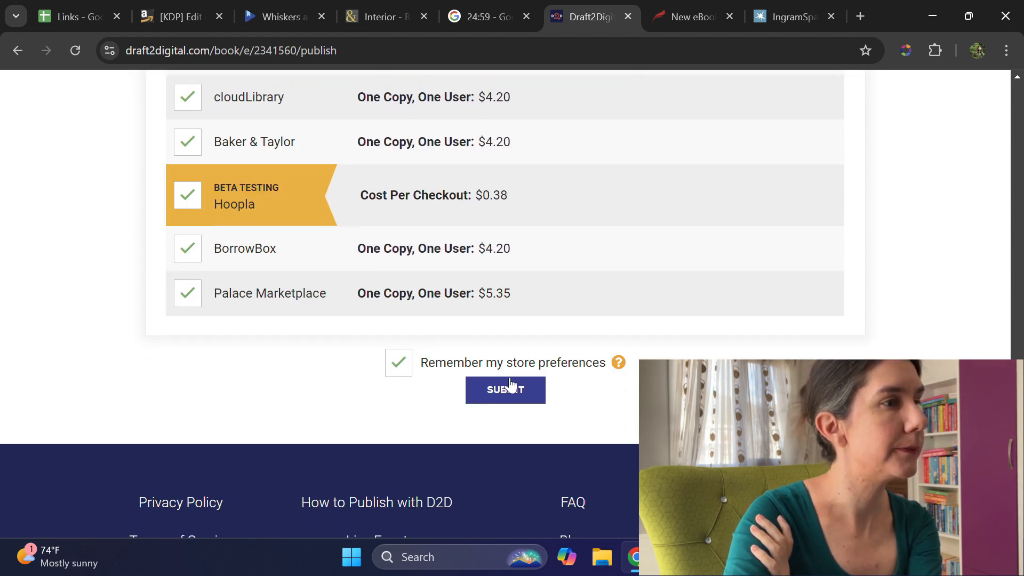
# Step: Submit the book for publication, declaring yourself the original creator and confirming the rights and terms of service
pyautogui.click(511, 386)
pyautogui.click(312, 158)
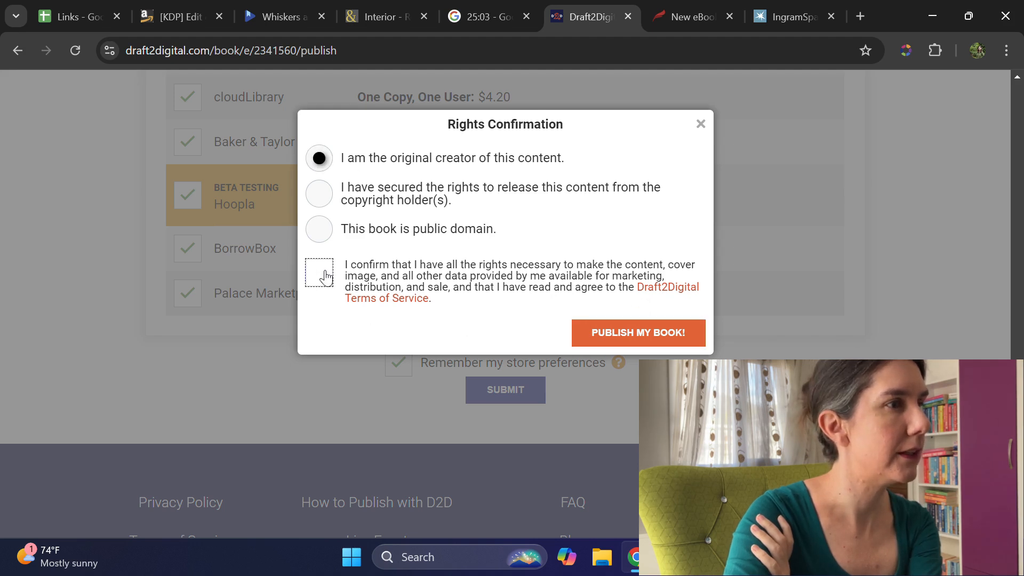
pyautogui.click(612, 322)
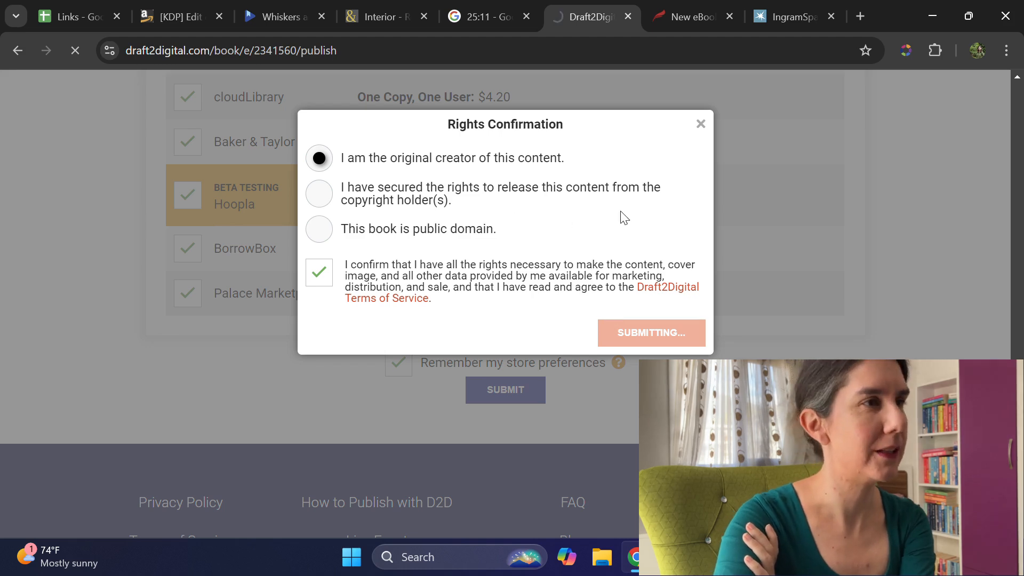
# Step: Switch to Kobo Writing Life and try to save the new eBook's description and return to the library
pyautogui.click(686, 14)
pyautogui.scroll(5, 697, 264)
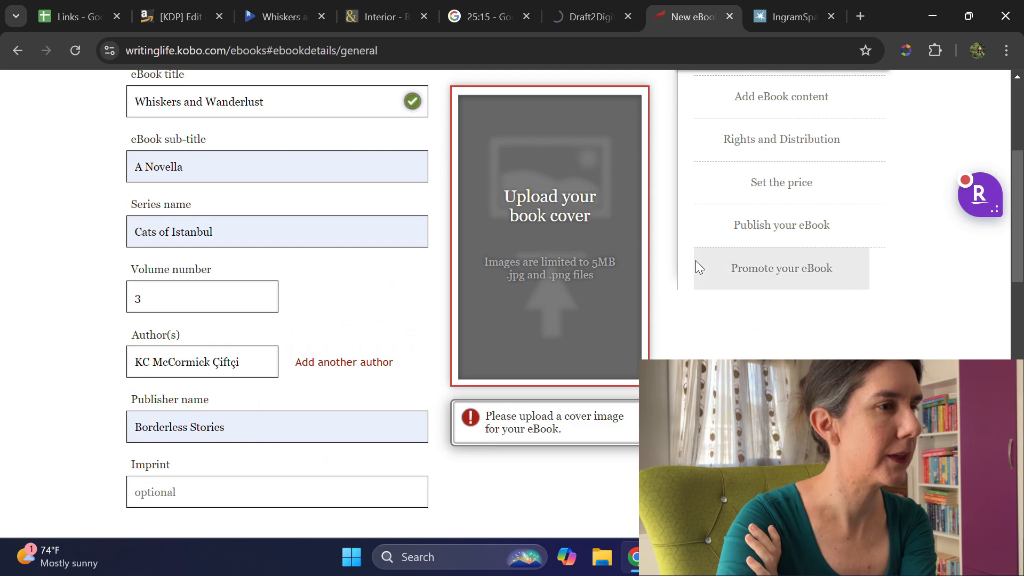
pyautogui.scroll(3, 695, 260)
pyautogui.scroll(-15, 695, 260)
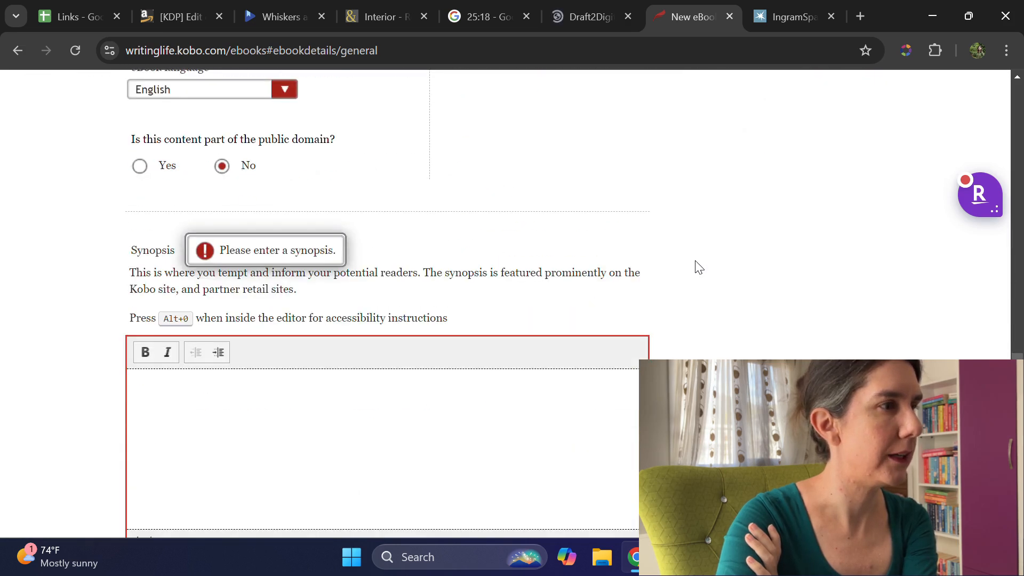
pyautogui.scroll(6, 751, 265)
pyautogui.click(791, 242)
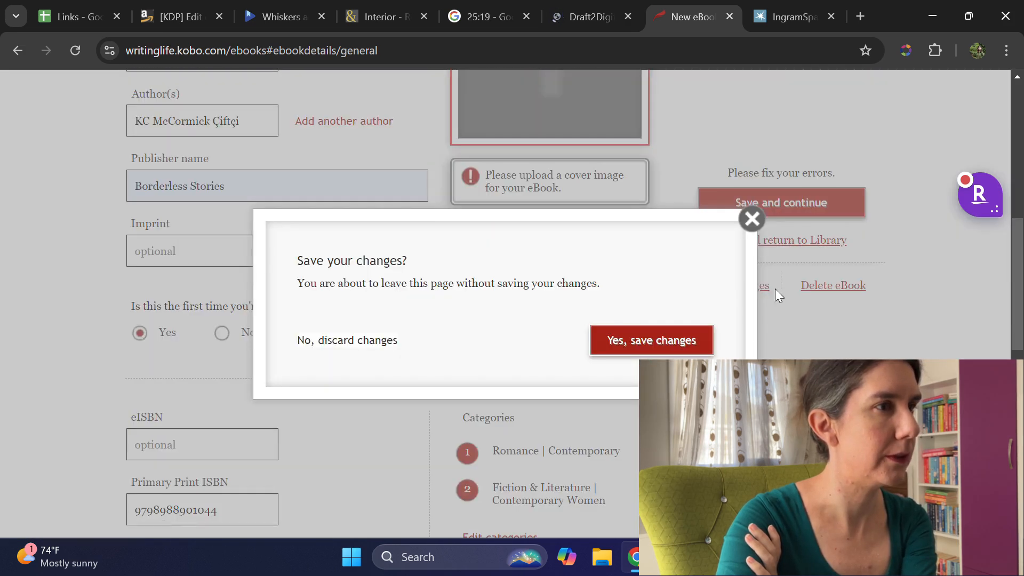
pyautogui.click(681, 335)
# Step: Try to leave the new eBook form for the eBooks library, choosing to save the changes
pyautogui.scroll(10, 683, 328)
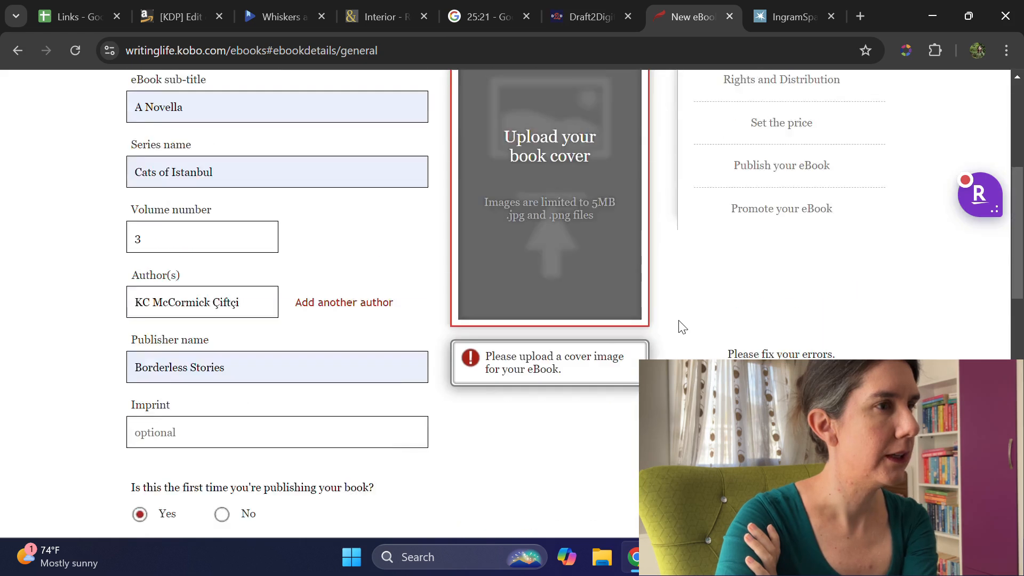
pyautogui.click(540, 146)
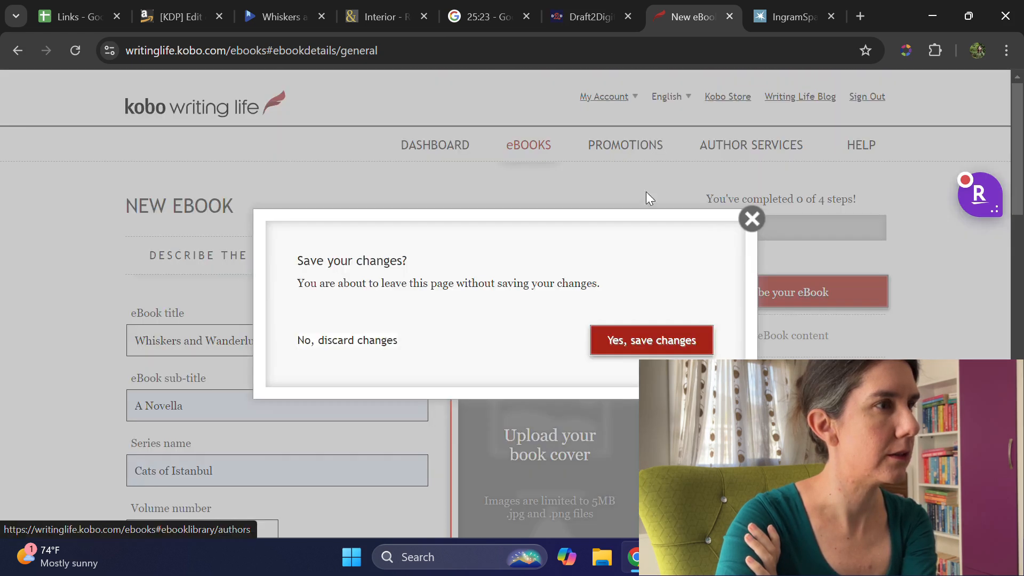
pyautogui.click(683, 341)
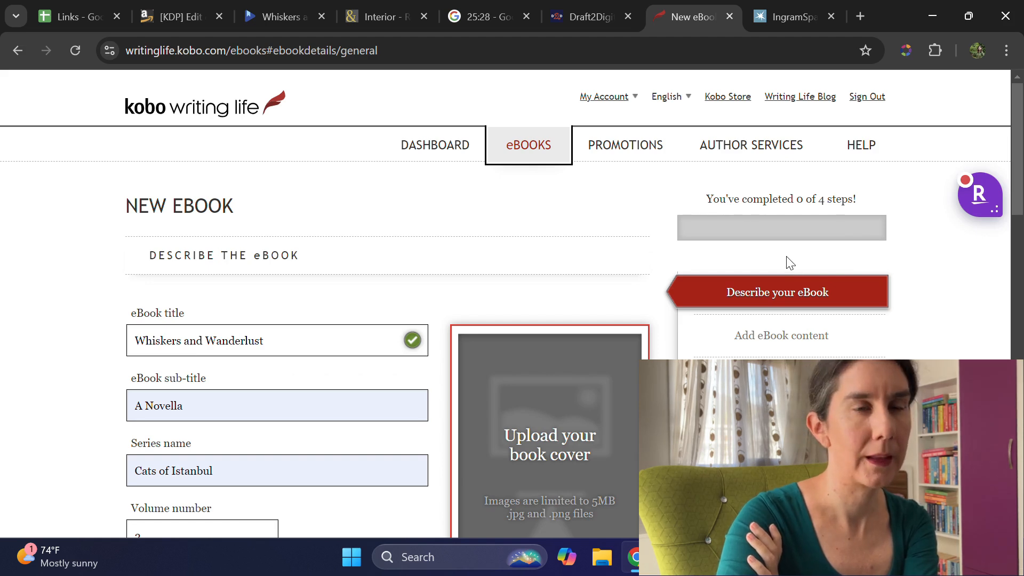
pyautogui.click(541, 151)
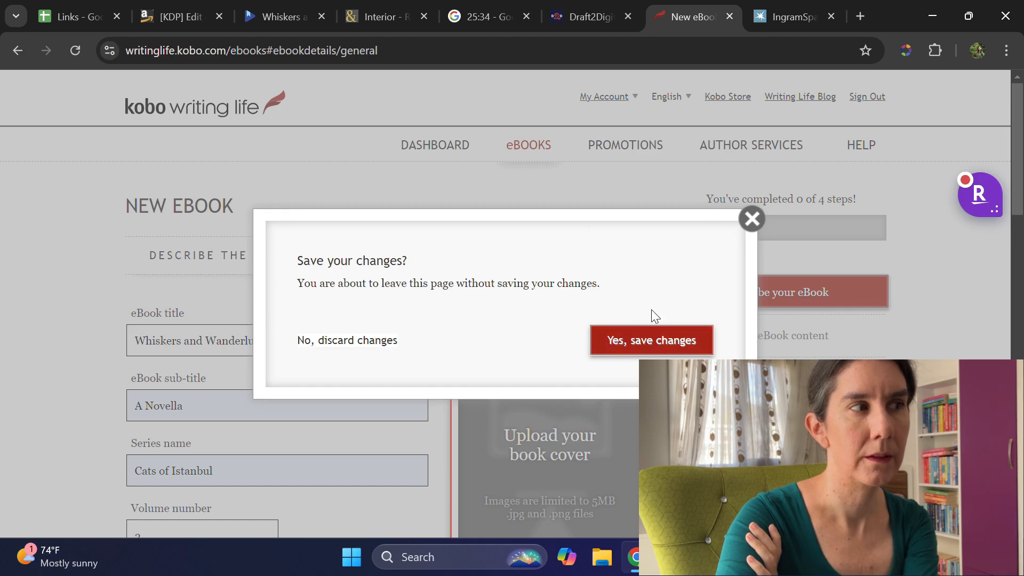
pyautogui.click(647, 344)
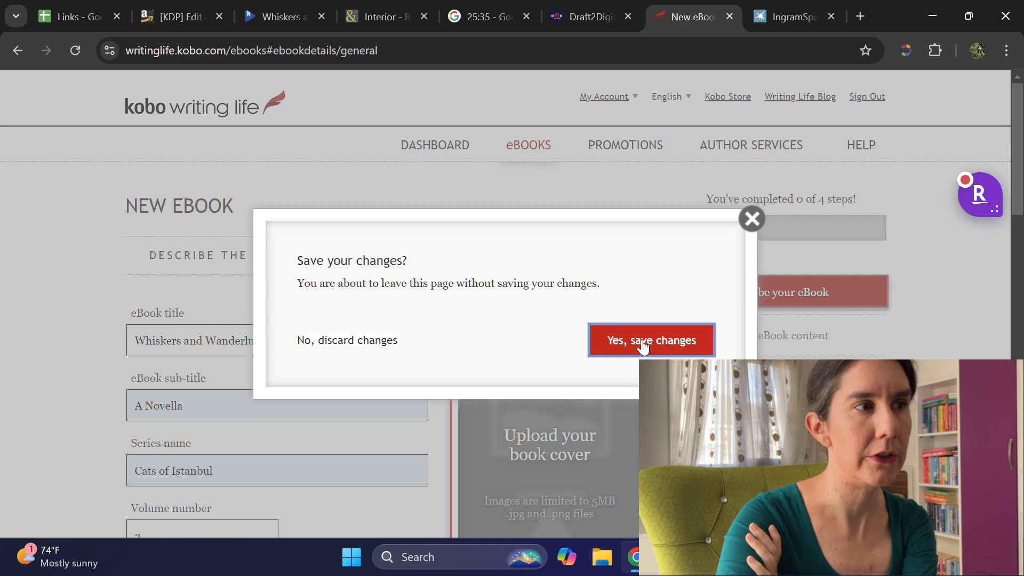
# Step: Leave the new eBook form, discarding its changes, and look through the eBooks library for the book
pyautogui.click(537, 146)
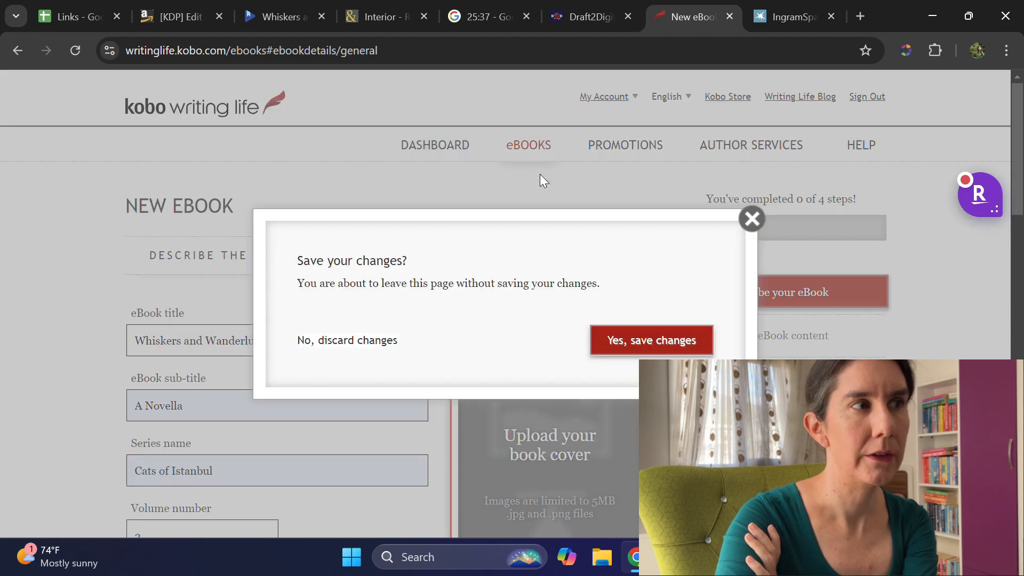
pyautogui.click(376, 342)
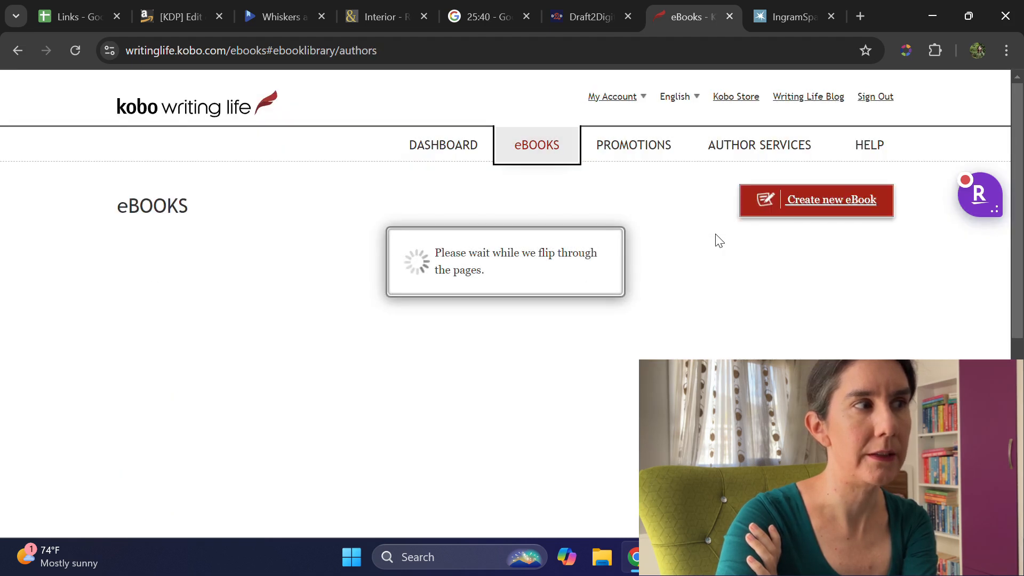
pyautogui.scroll(-2, 722, 248)
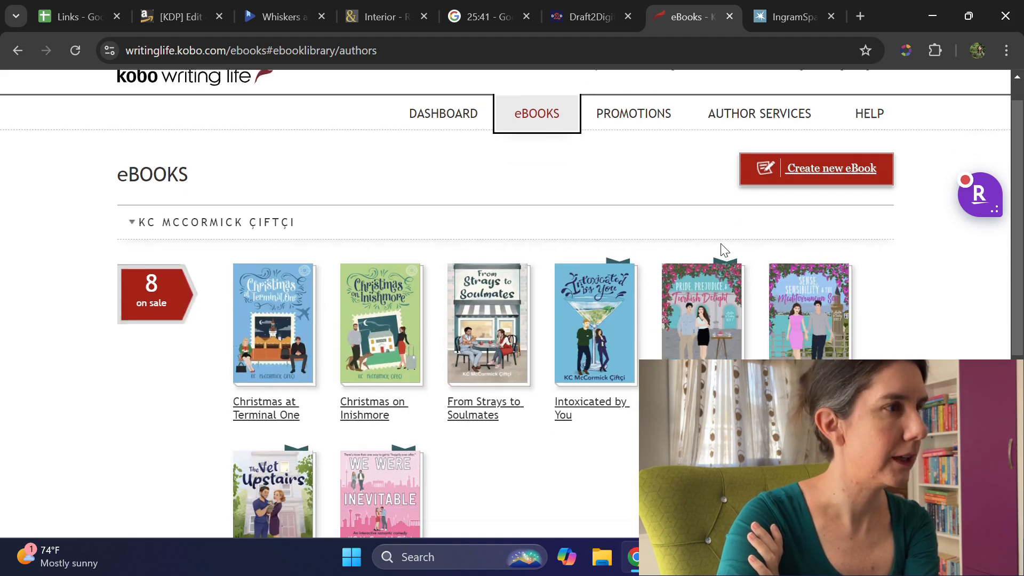
pyautogui.scroll(-5, 721, 250)
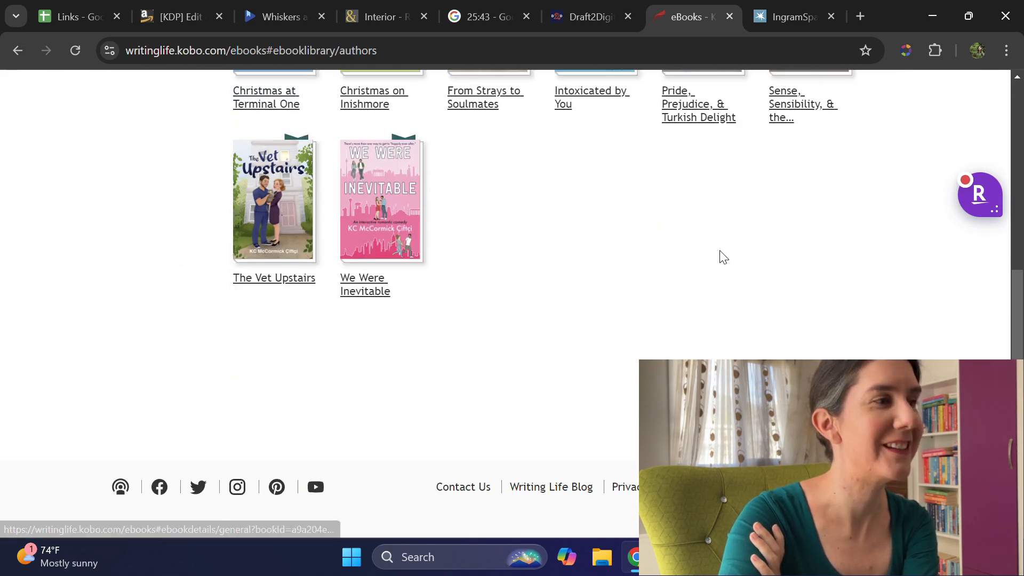
pyautogui.scroll(7, 719, 255)
# Step: Start a new eBook and enter the title "Whiskers and Wanderlust", copied from the Links spreadsheet
pyautogui.click(828, 209)
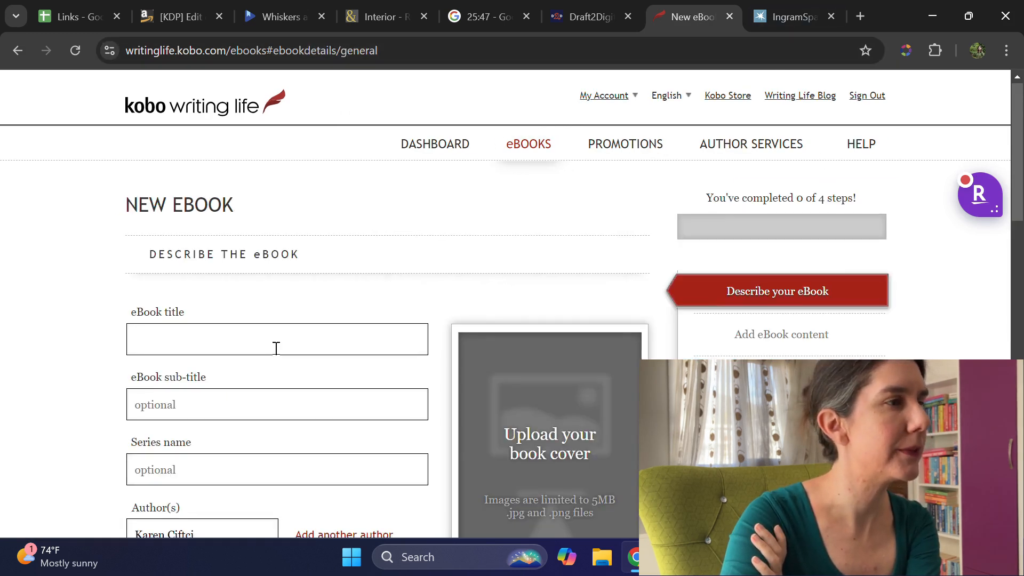
pyautogui.scroll(-3, 223, 212)
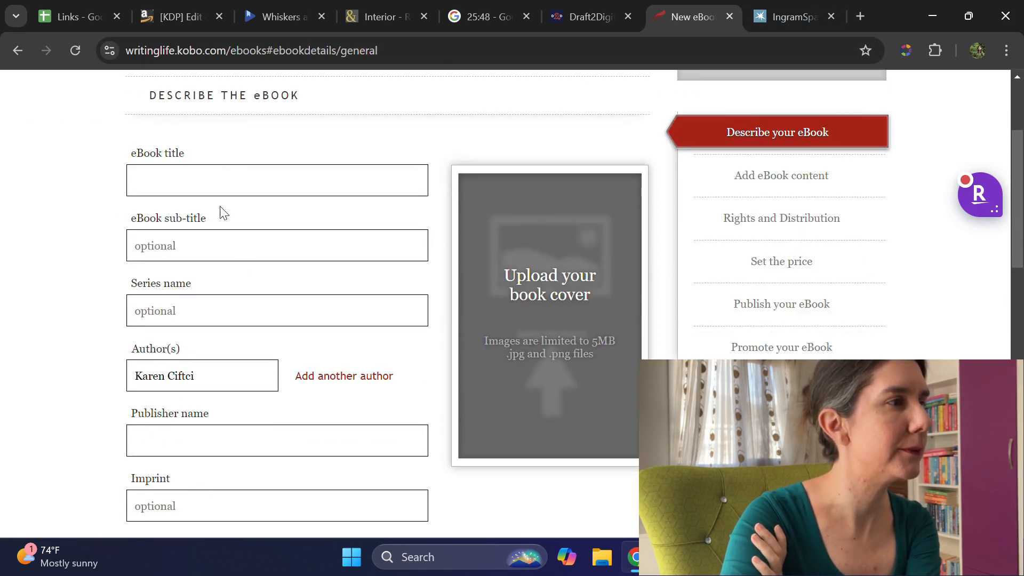
pyautogui.click(202, 163)
pyautogui.write('W')
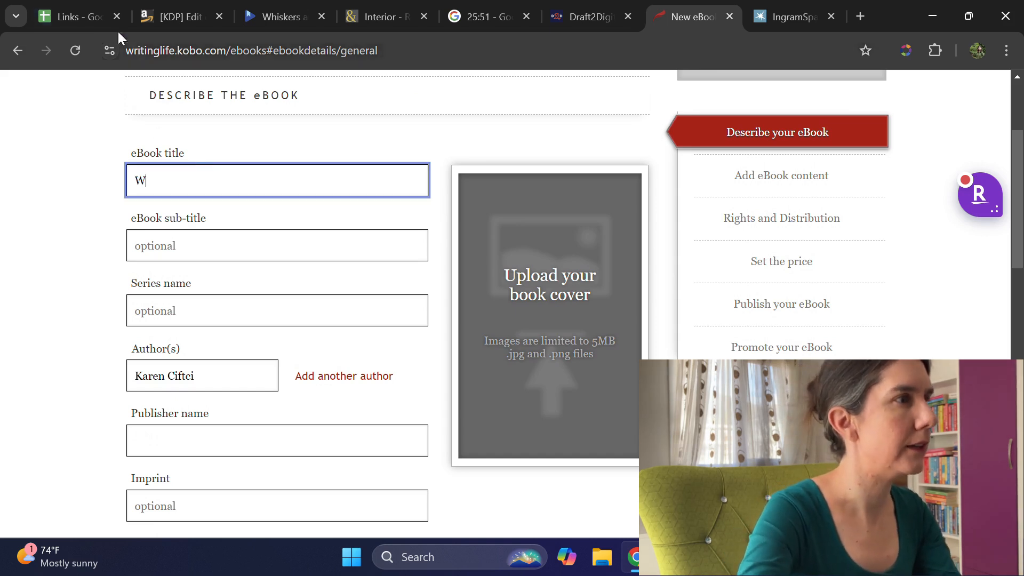
pyautogui.click(53, 7)
pyautogui.click(140, 164)
pyautogui.hotkey('ctrl', 'c')
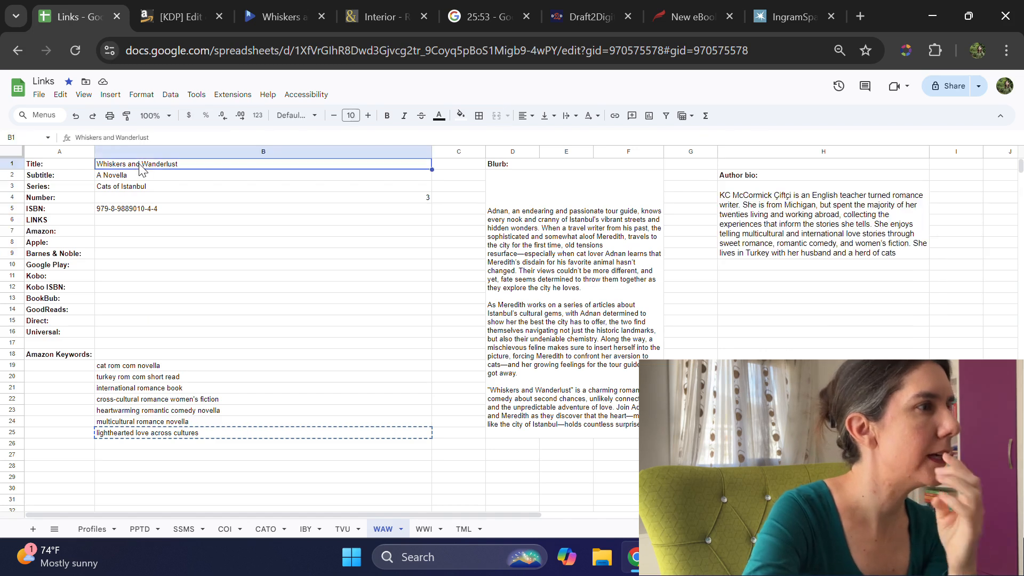
pyautogui.click(704, 6)
pyautogui.hotkey('ctrl', 'a')
pyautogui.hotkey('ctrl', 'v')
# Step: Try to upload the KC_Book_2_Front image as the eBook's cover, and check the description form
pyautogui.click(547, 324)
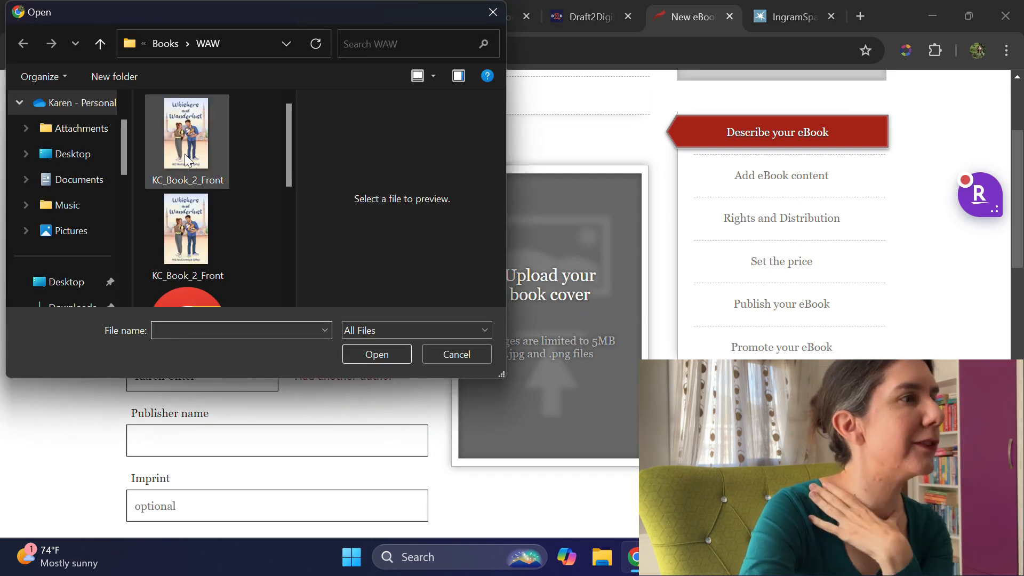
pyautogui.click(186, 231)
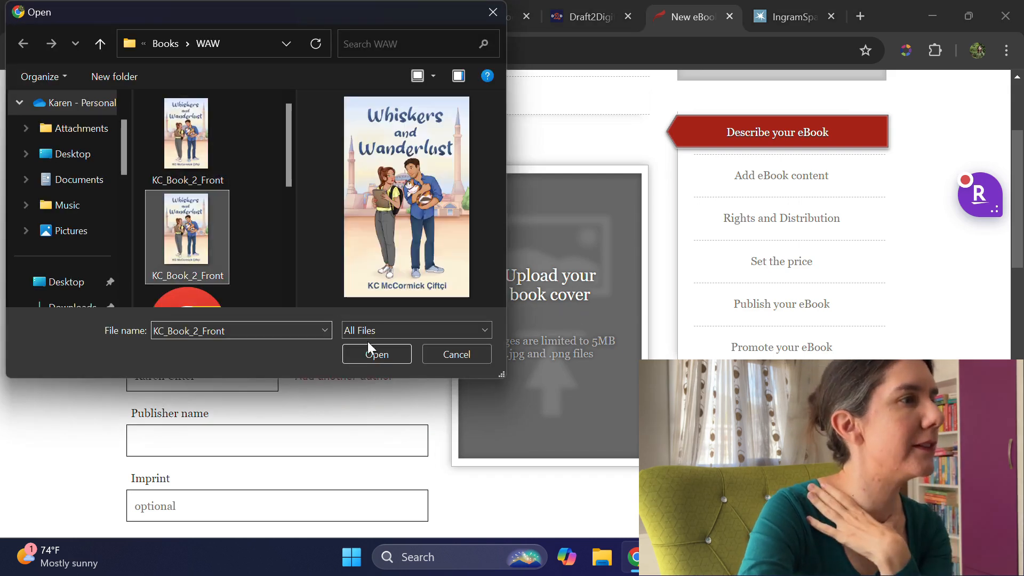
pyautogui.click(375, 353)
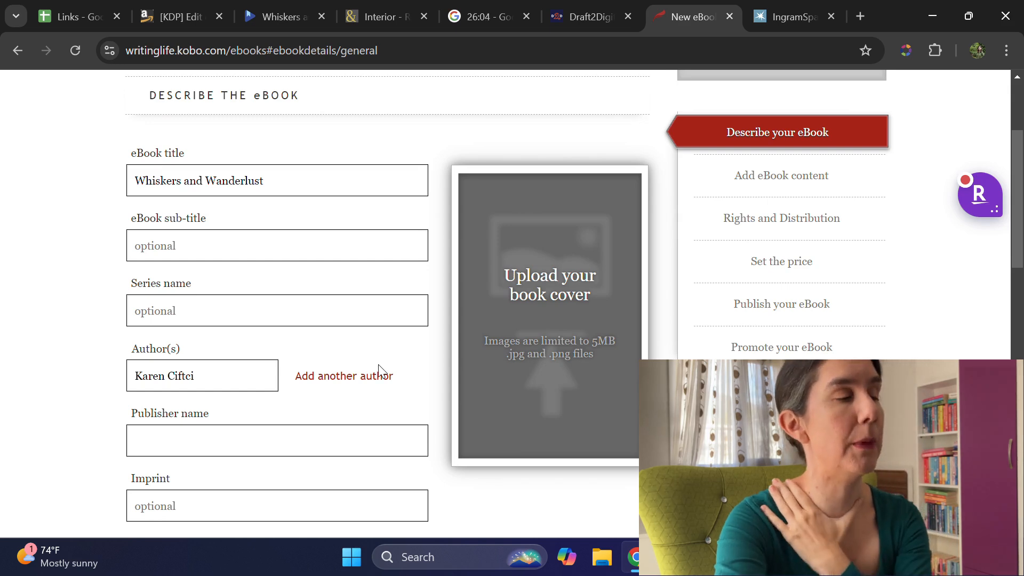
pyautogui.scroll(-2, 383, 337)
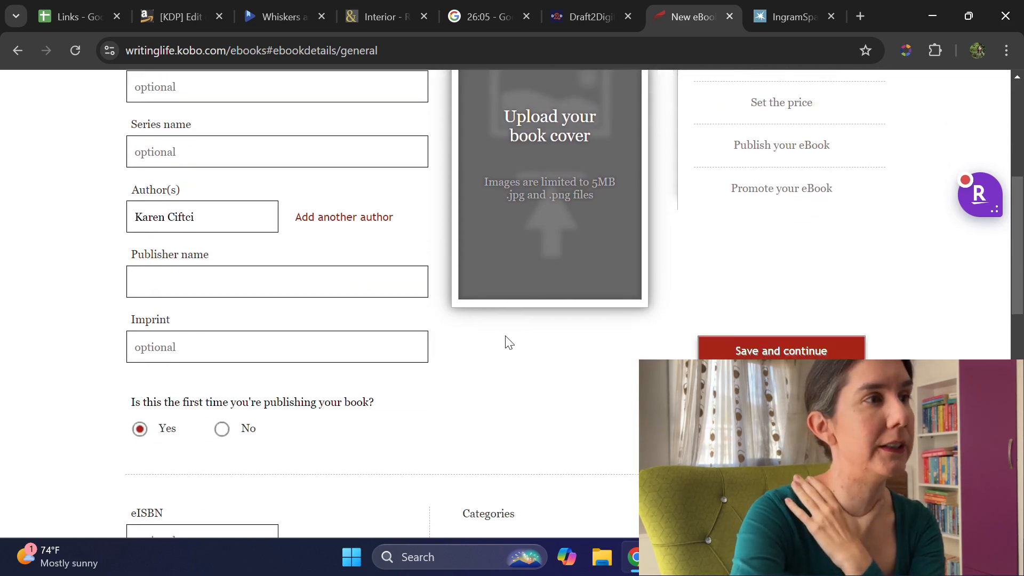
pyautogui.scroll(3, 505, 334)
pyautogui.scroll(1, 505, 338)
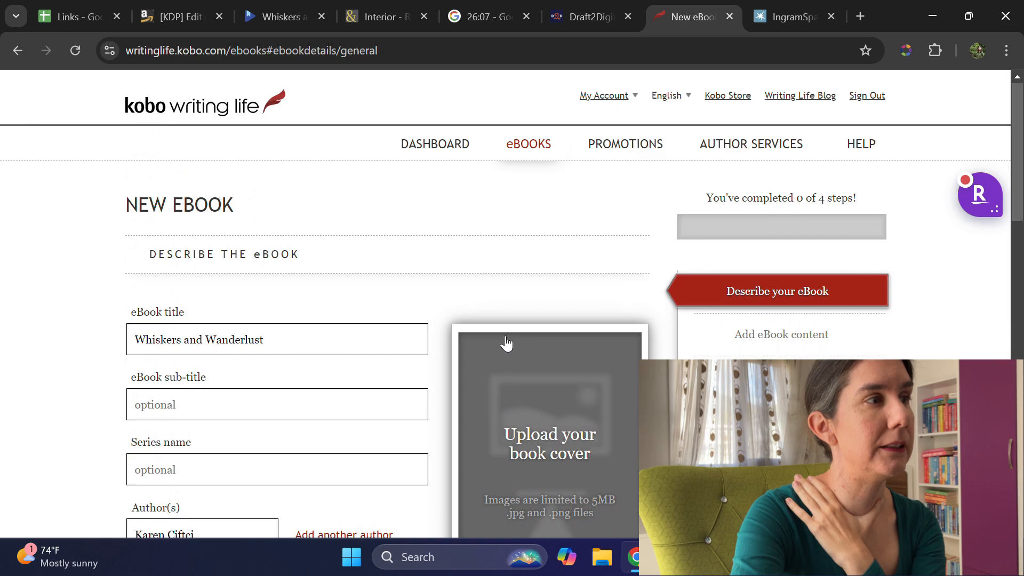
pyautogui.scroll(-3, 507, 344)
pyautogui.scroll(2, 507, 344)
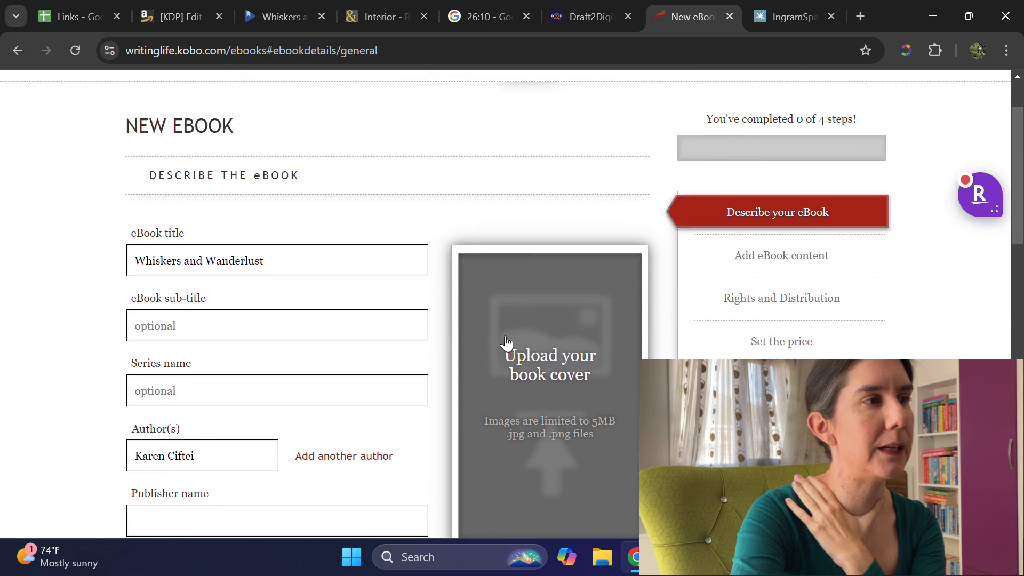
pyautogui.scroll(-10, 506, 342)
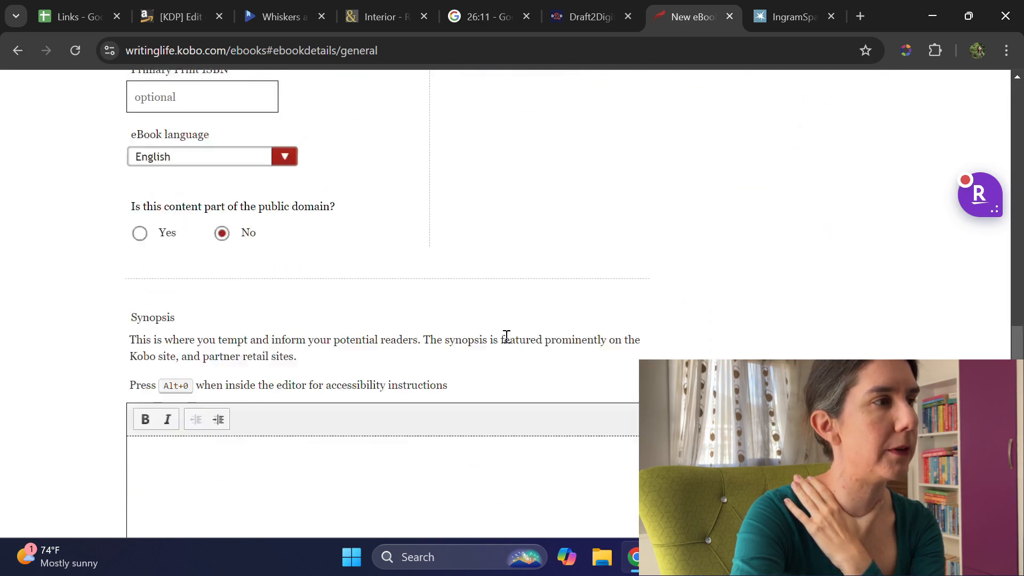
pyautogui.scroll(10, 507, 337)
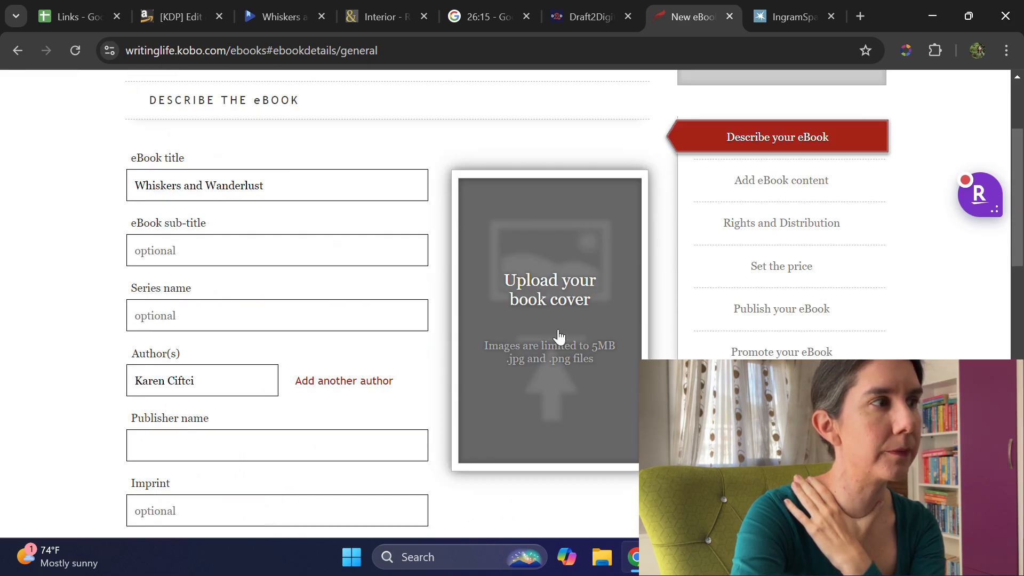
# Step: Retry uploading KC_Book_2_Front as the book cover and recheck the form from the title to the synopsis
pyautogui.click(552, 303)
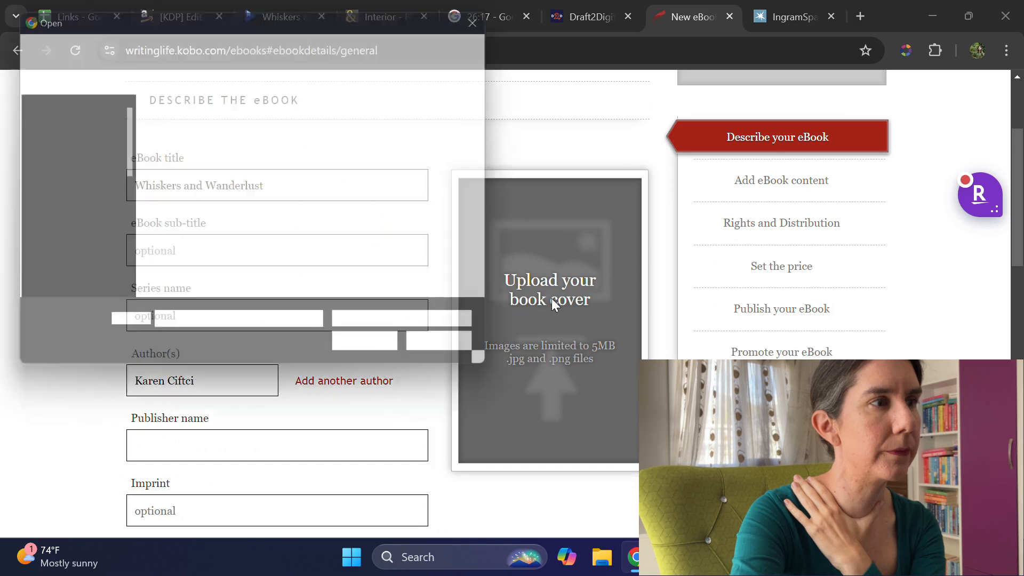
pyautogui.click(224, 250)
pyautogui.click(396, 356)
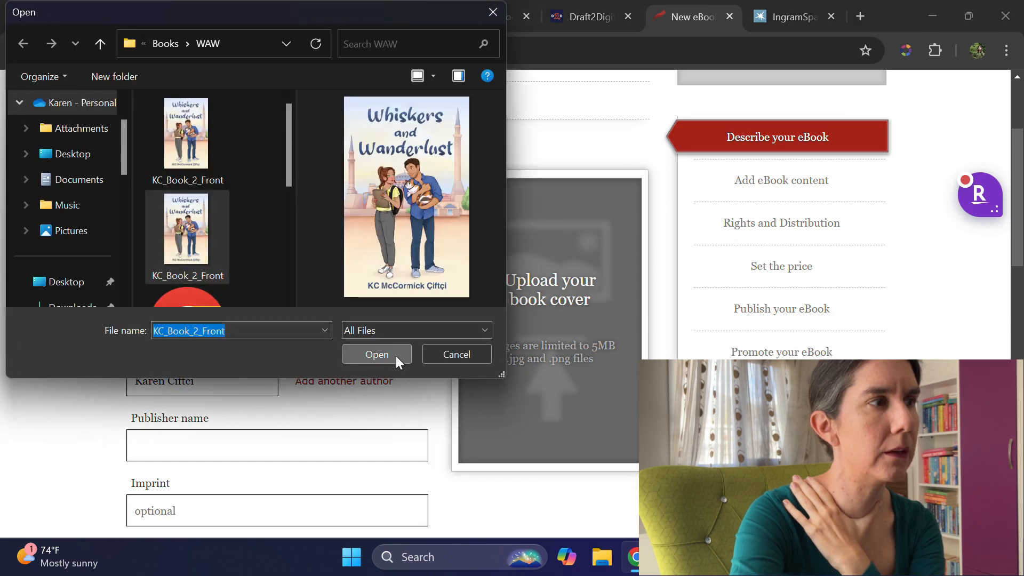
pyautogui.scroll(-5, 639, 390)
pyautogui.scroll(7, 638, 390)
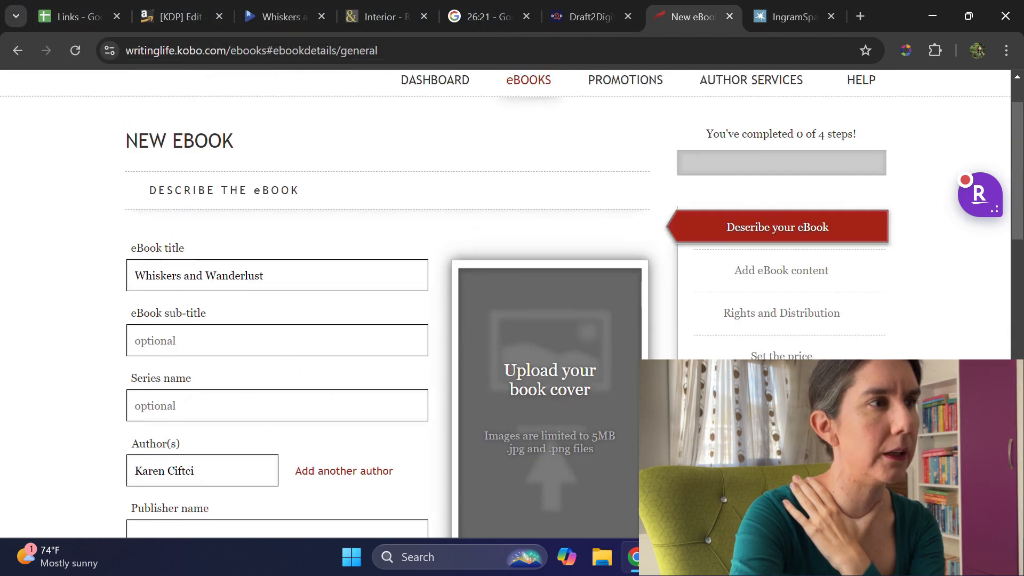
pyautogui.scroll(-8, 638, 389)
pyautogui.scroll(-8, 636, 388)
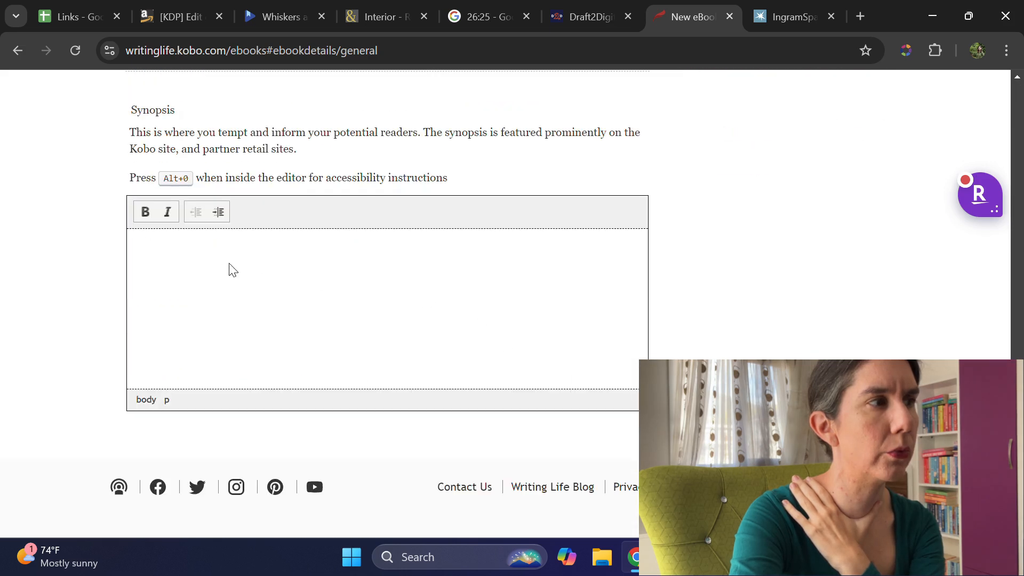
pyautogui.scroll(15, 233, 270)
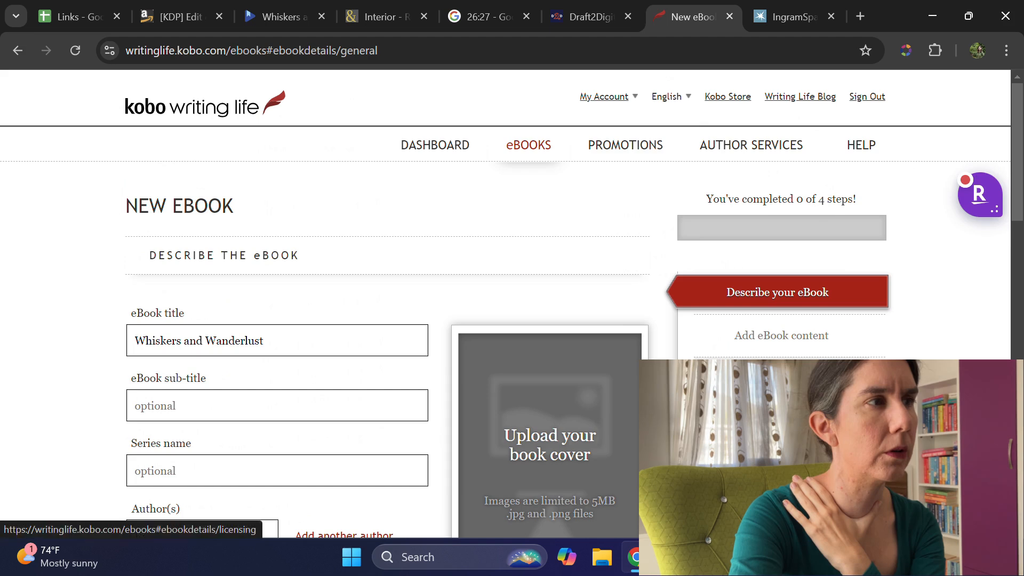
pyautogui.scroll(-3, 573, 312)
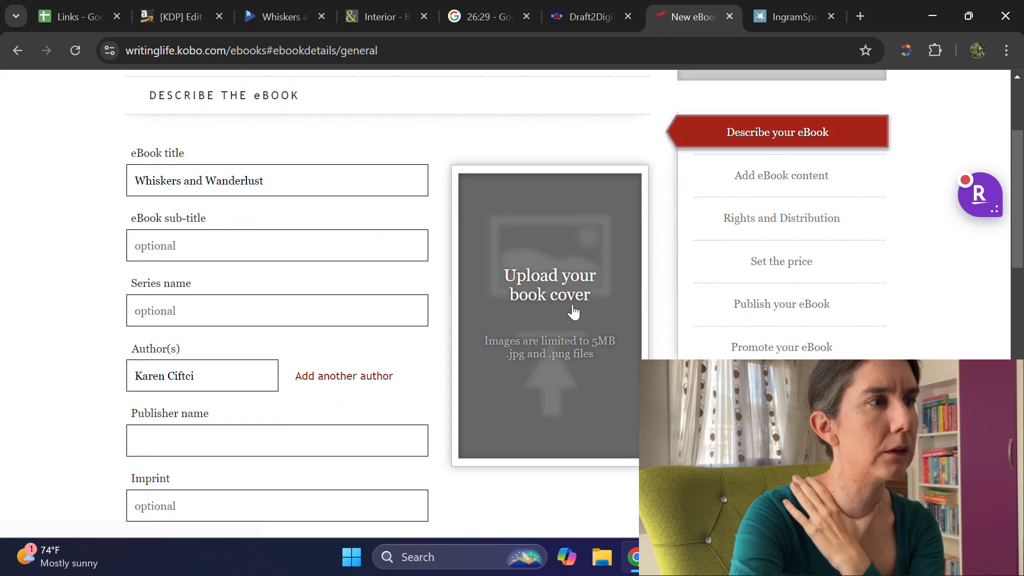
pyautogui.scroll(-13, 555, 325)
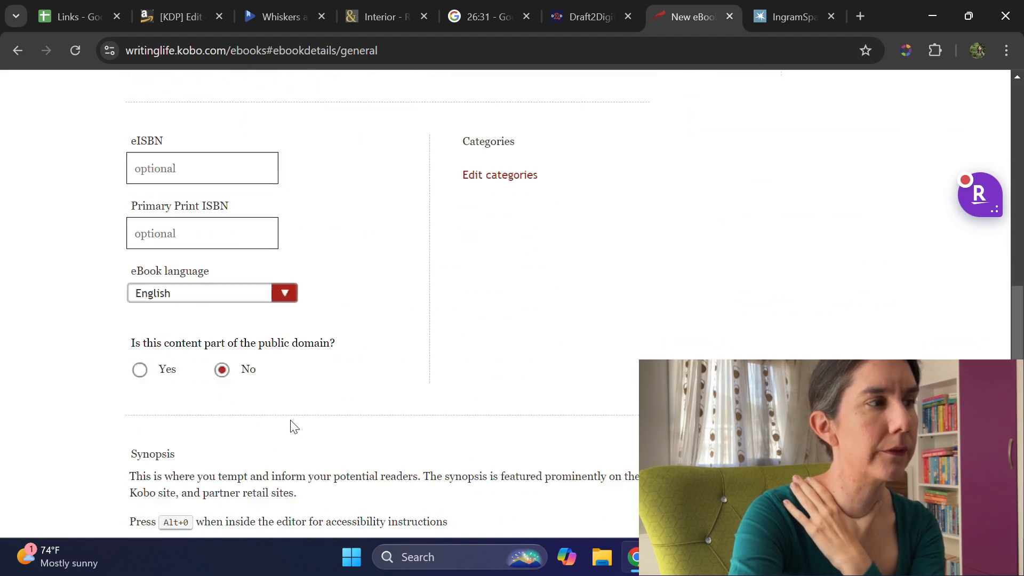
pyautogui.scroll(15, 313, 395)
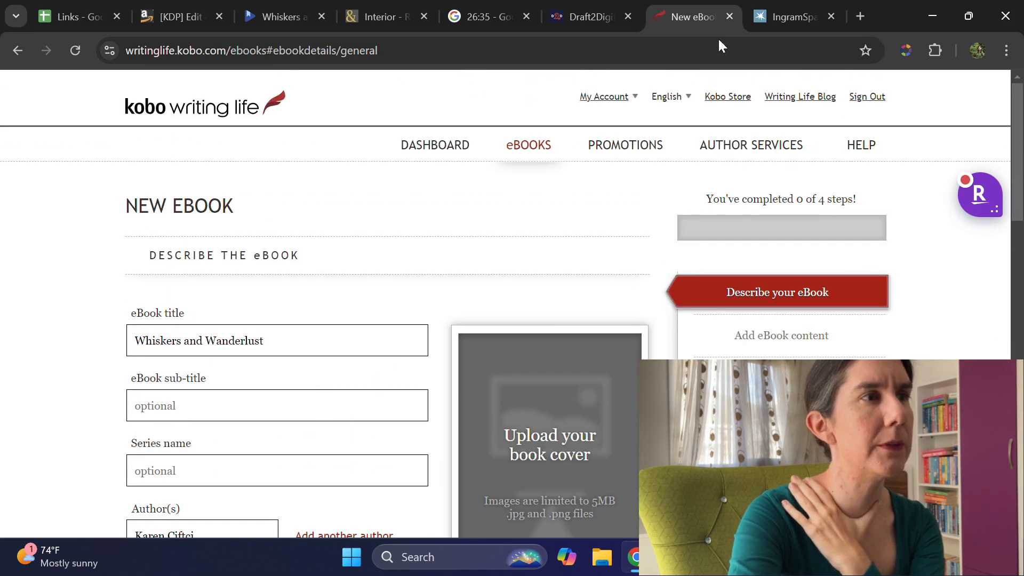
# Step: Switch to IngramSpark, set the United Kingdom return option to "Yes - Destroy", and check the remaining pricing acknowledgements, print options and release dates
pyautogui.click(784, 16)
pyautogui.scroll(-8, 699, 318)
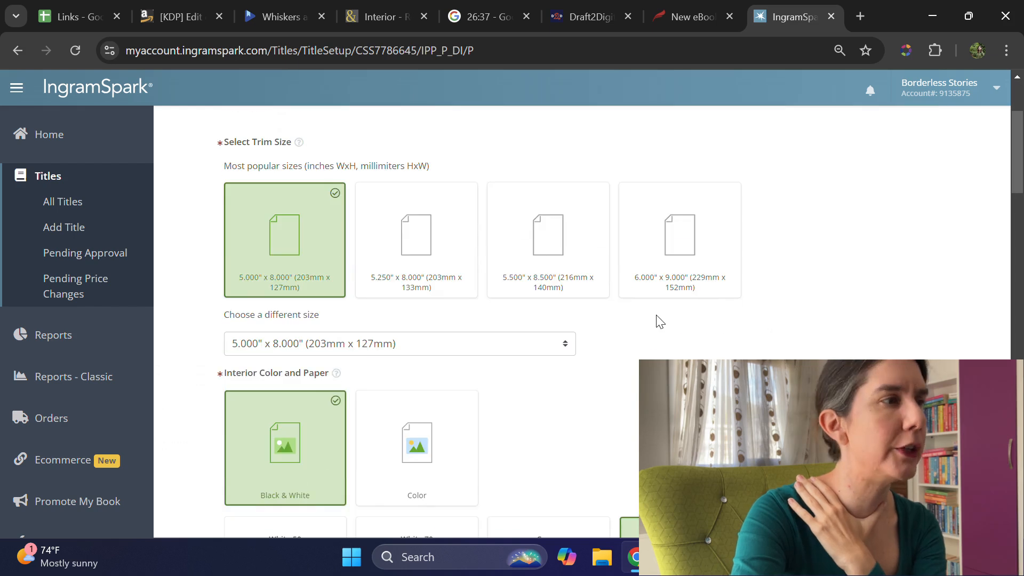
pyautogui.scroll(-15, 661, 329)
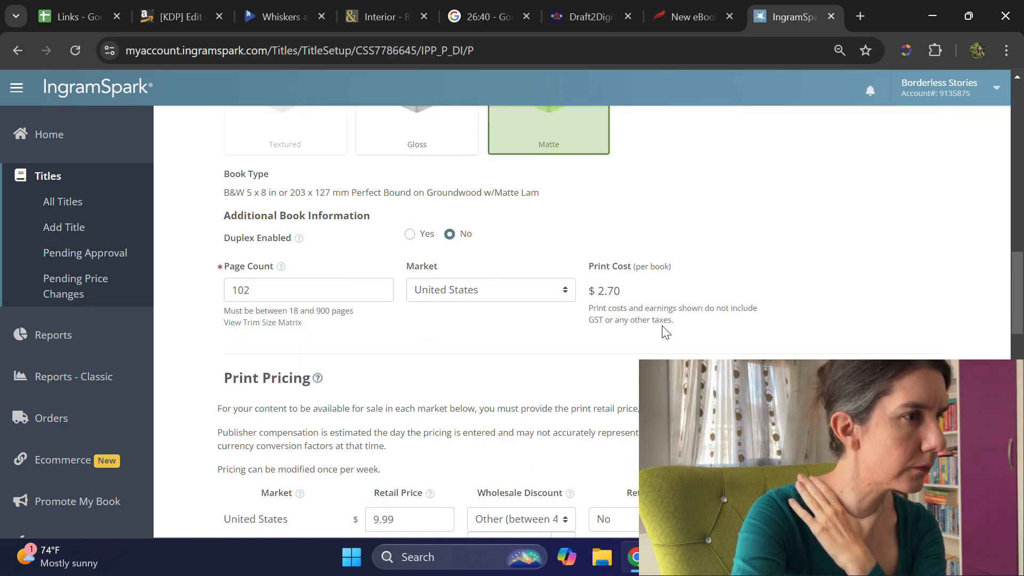
pyautogui.scroll(3, 665, 331)
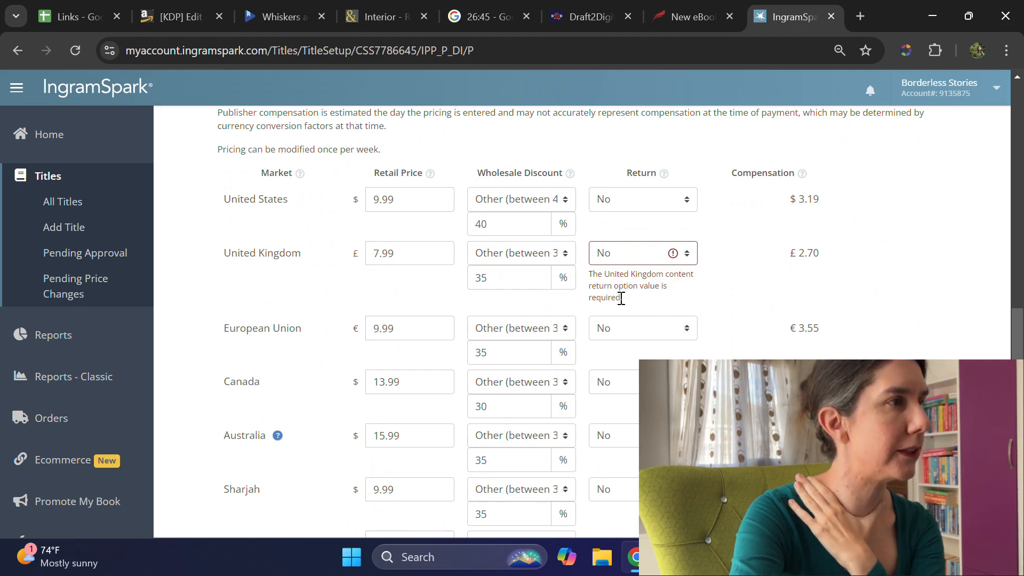
pyautogui.click(691, 256)
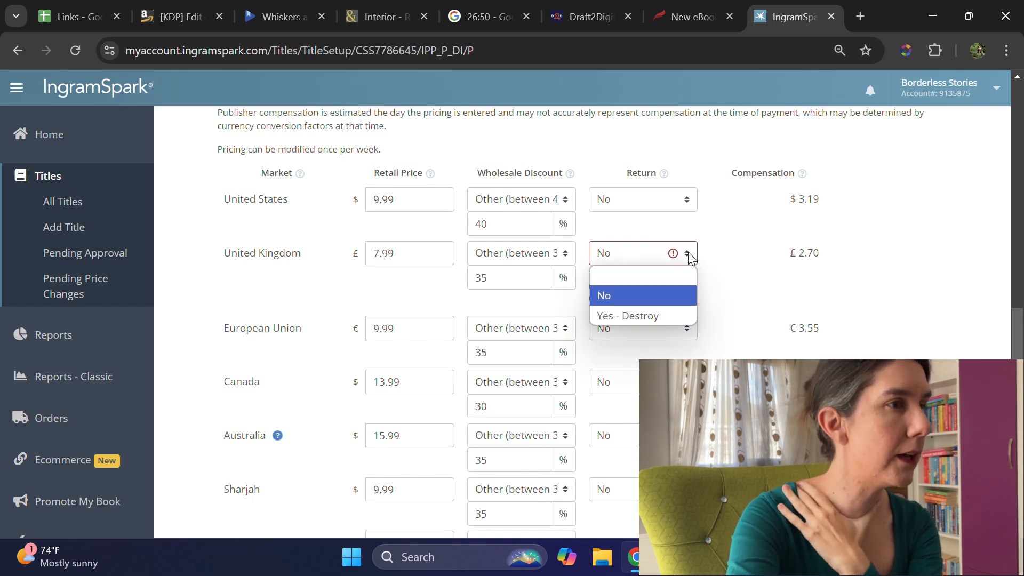
pyautogui.click(656, 315)
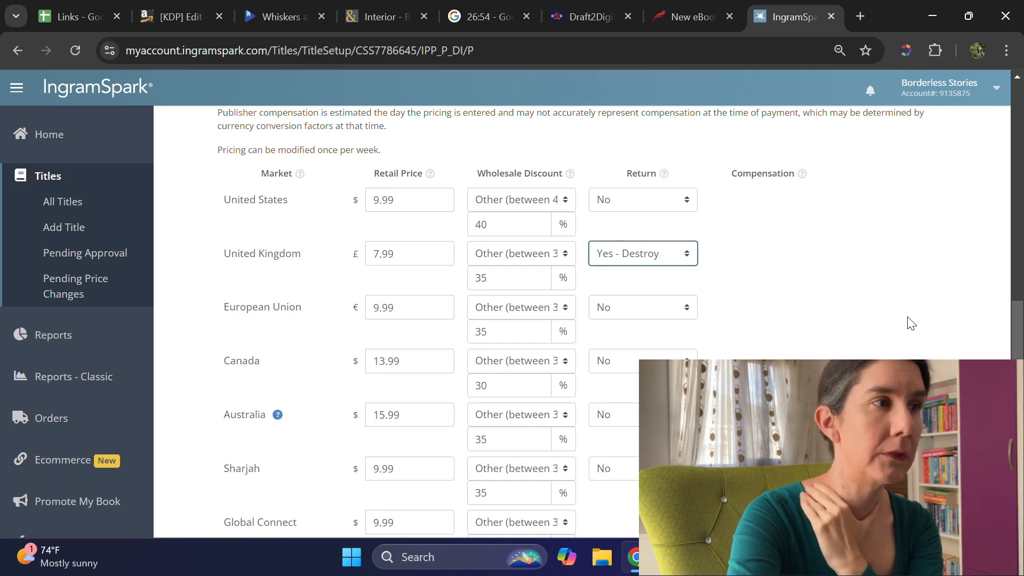
pyautogui.scroll(-4, 911, 323)
pyautogui.scroll(-3, 911, 326)
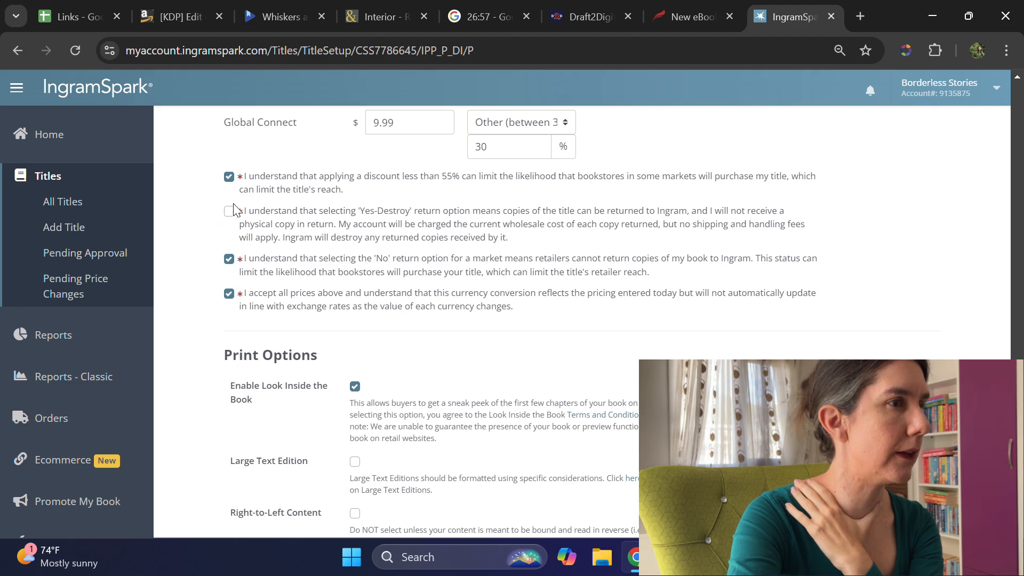
pyautogui.scroll(-4, 831, 267)
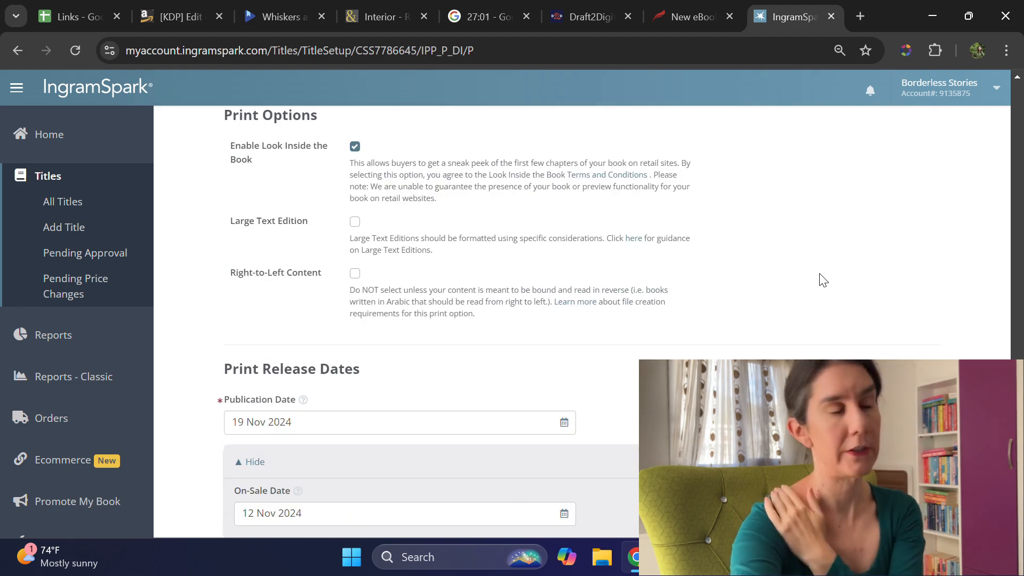
pyautogui.scroll(-3, 819, 272)
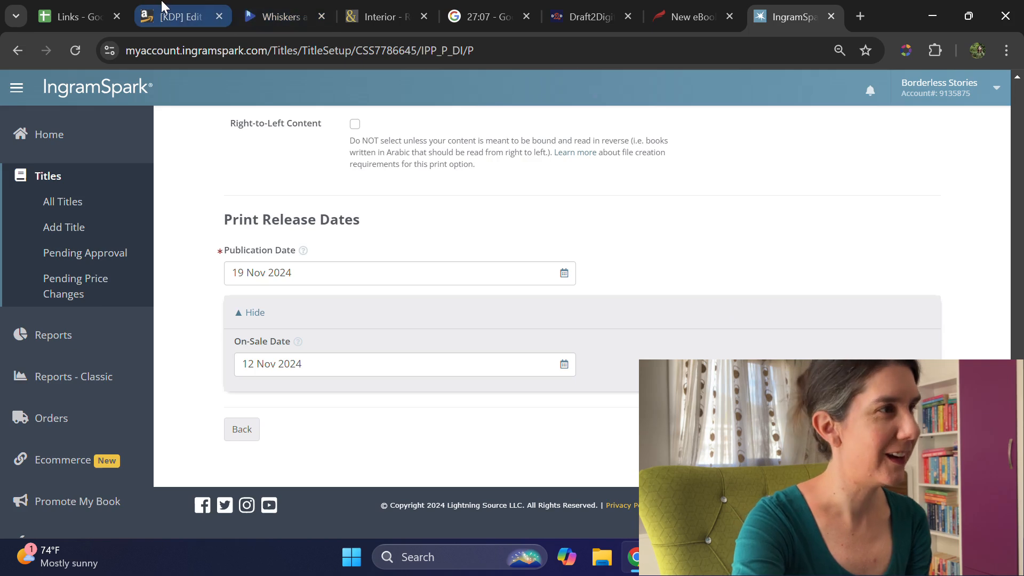
# Step: Switch to the KDP eBook content page and upload KC_Book_2_Front as an existing cover file instead of using Cover Creator
pyautogui.click(176, 16)
pyautogui.click(652, 352)
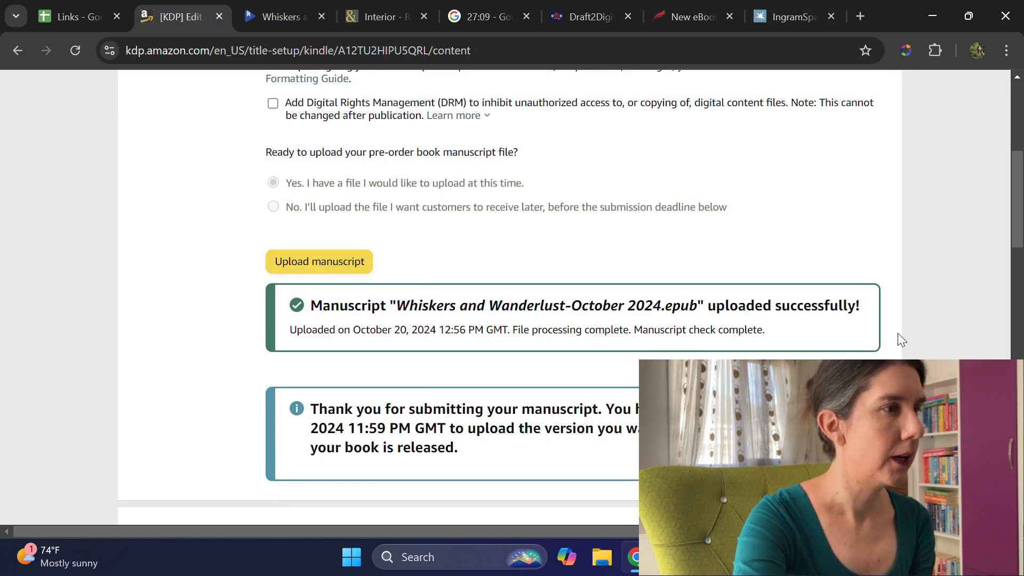
pyautogui.scroll(5, 896, 332)
pyautogui.scroll(-10, 894, 332)
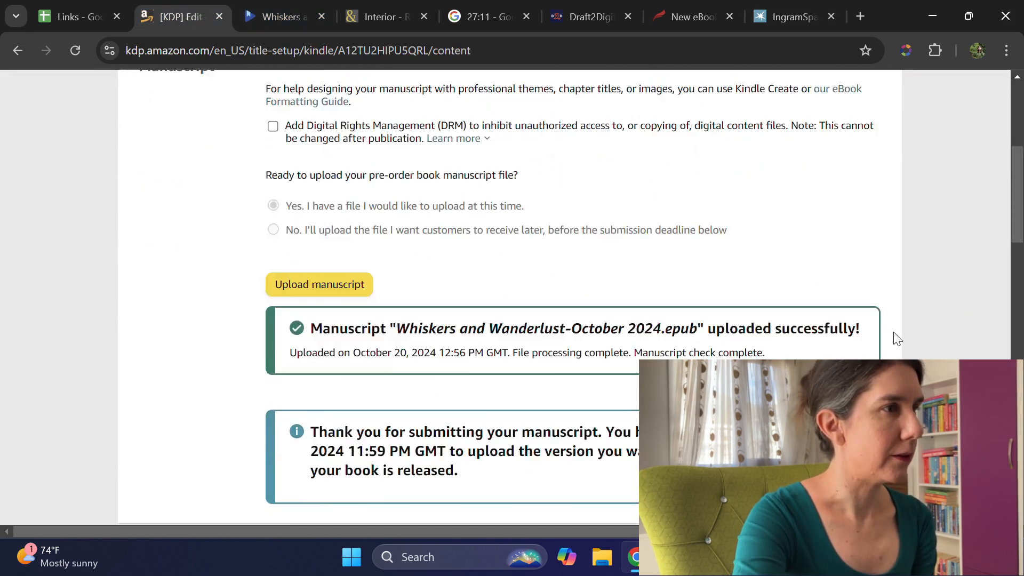
pyautogui.scroll(-1, 897, 339)
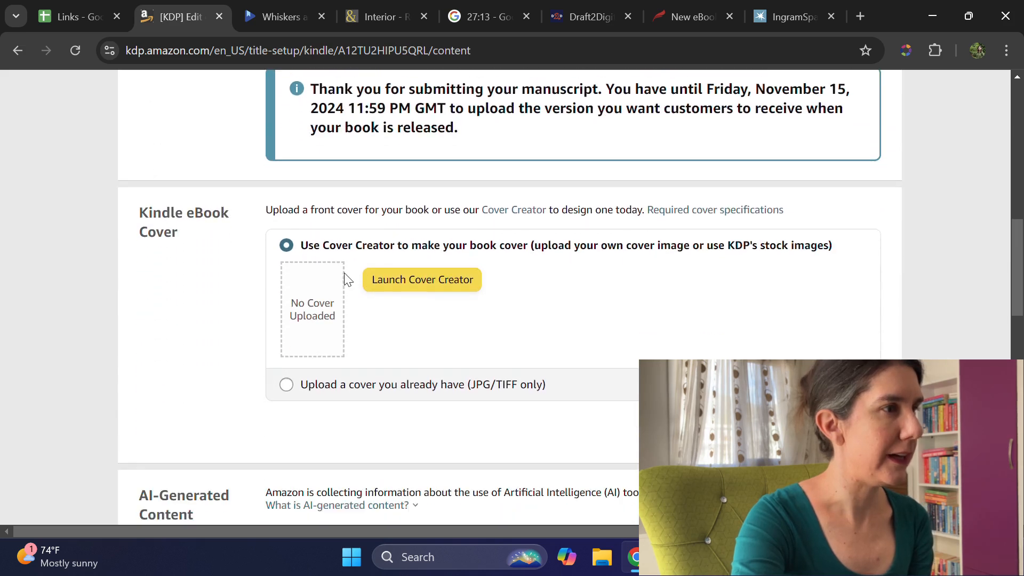
pyautogui.click(307, 385)
pyautogui.click(432, 320)
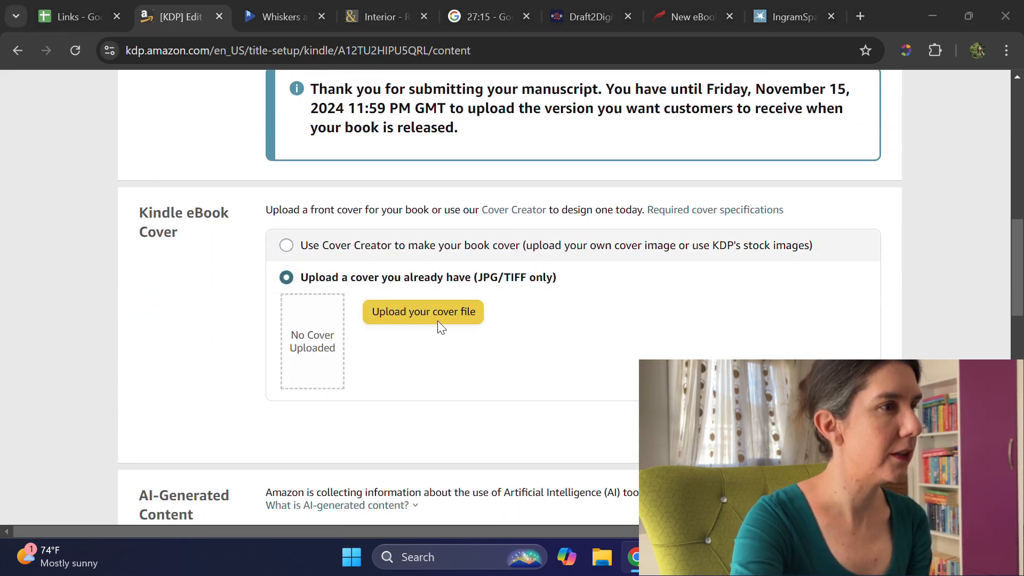
pyautogui.click(170, 113)
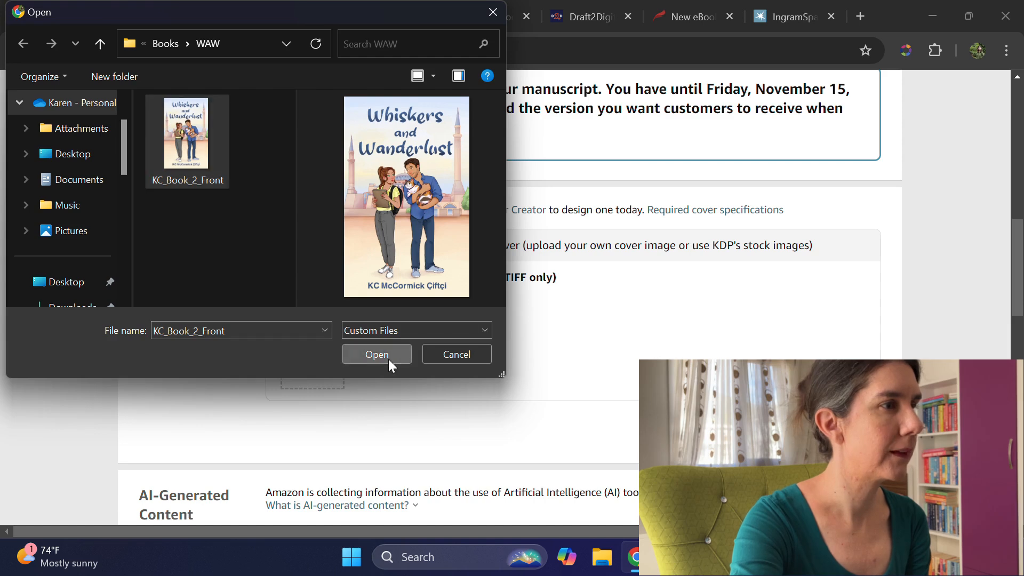
pyautogui.click(389, 360)
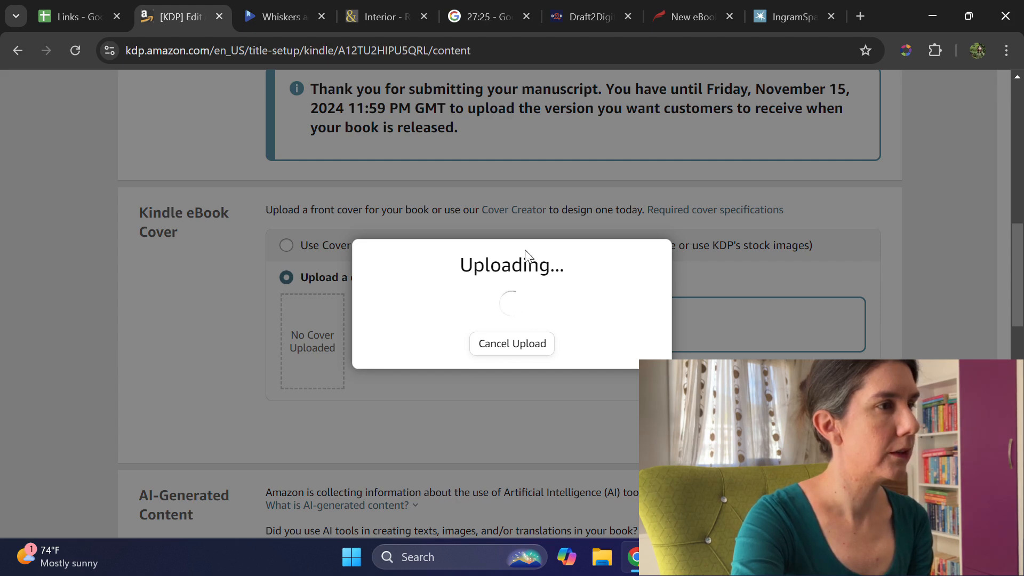
# Step: Switch to the Google Play Books listing and pick the existing series "Cats of Istanbul" for the book
pyautogui.click(271, 16)
pyautogui.scroll(-1, 528, 324)
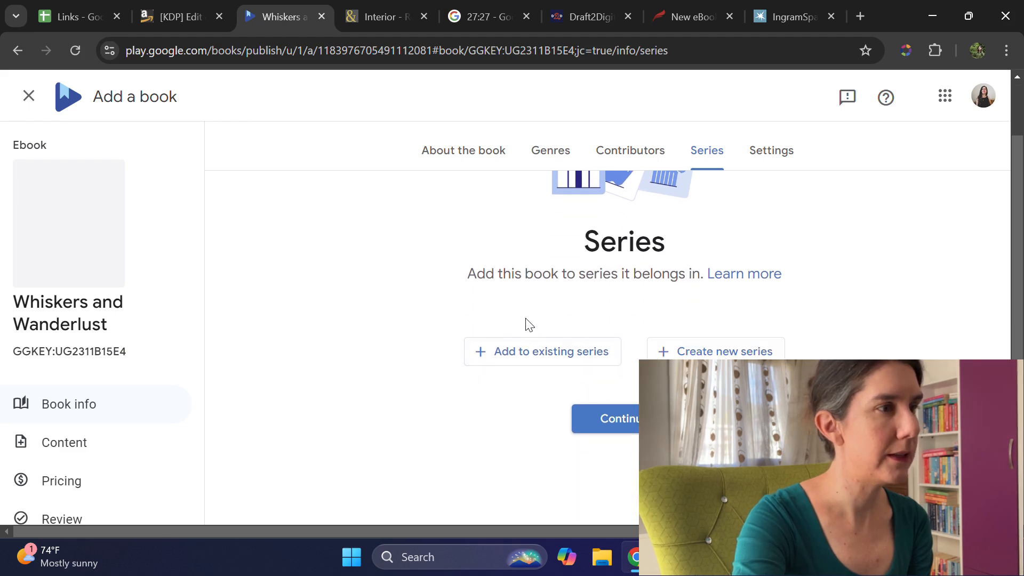
pyautogui.click(542, 357)
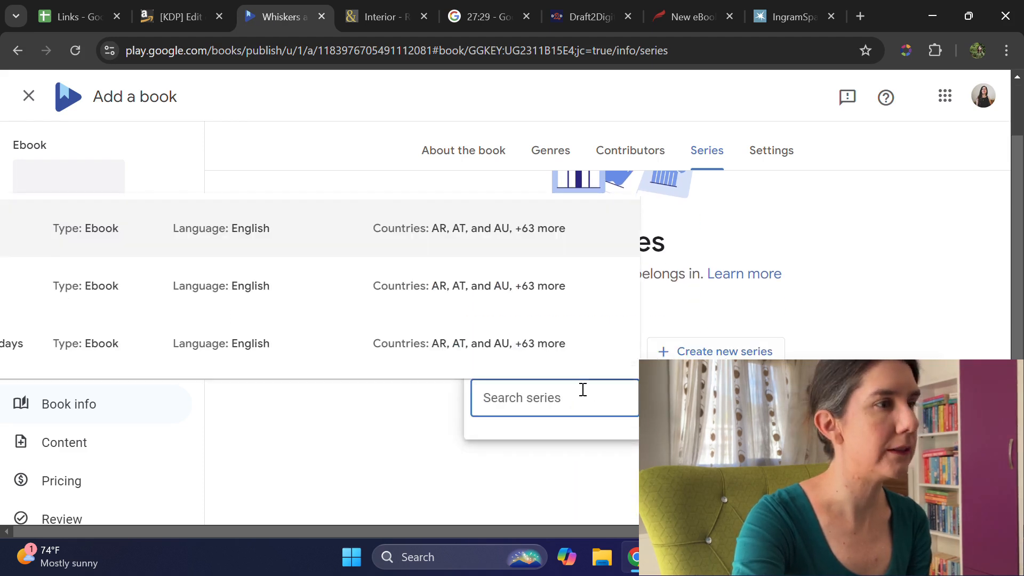
pyautogui.write('ca')
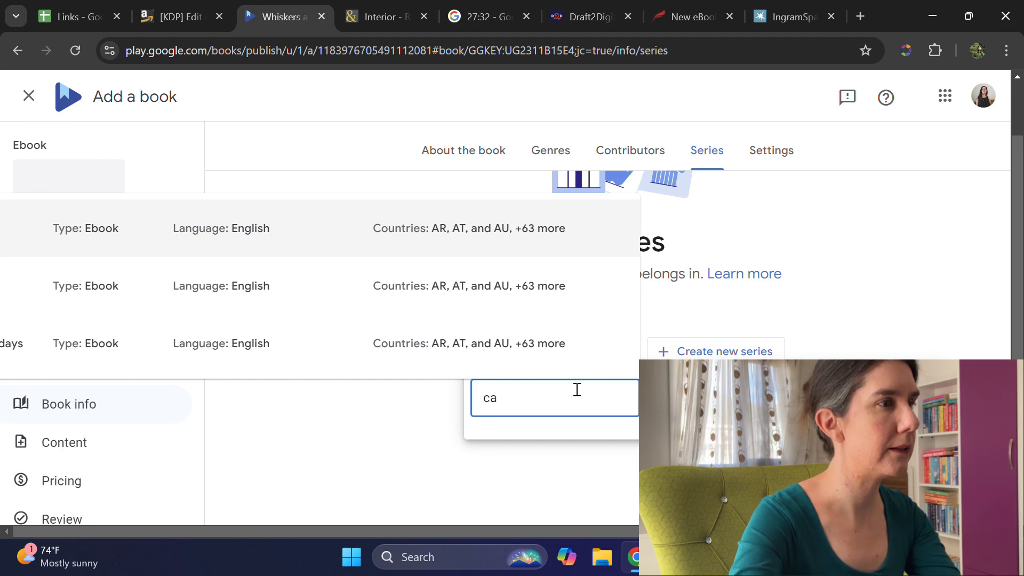
pyautogui.write('ts')
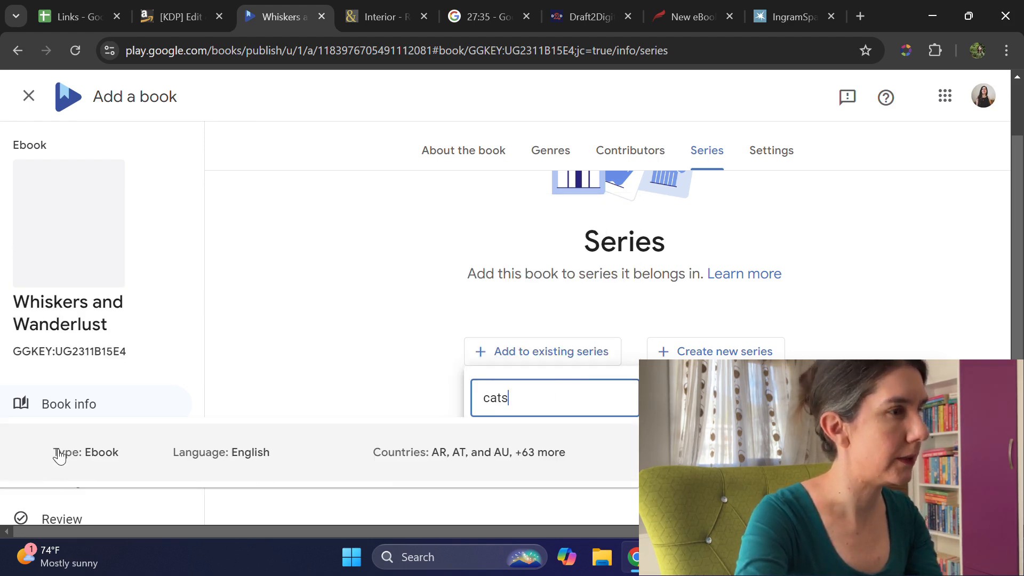
pyautogui.hotkey('ctrl', '-')
pyautogui.hotkey('ctrl', '-')
pyautogui.hotkey('ctrl', '-')
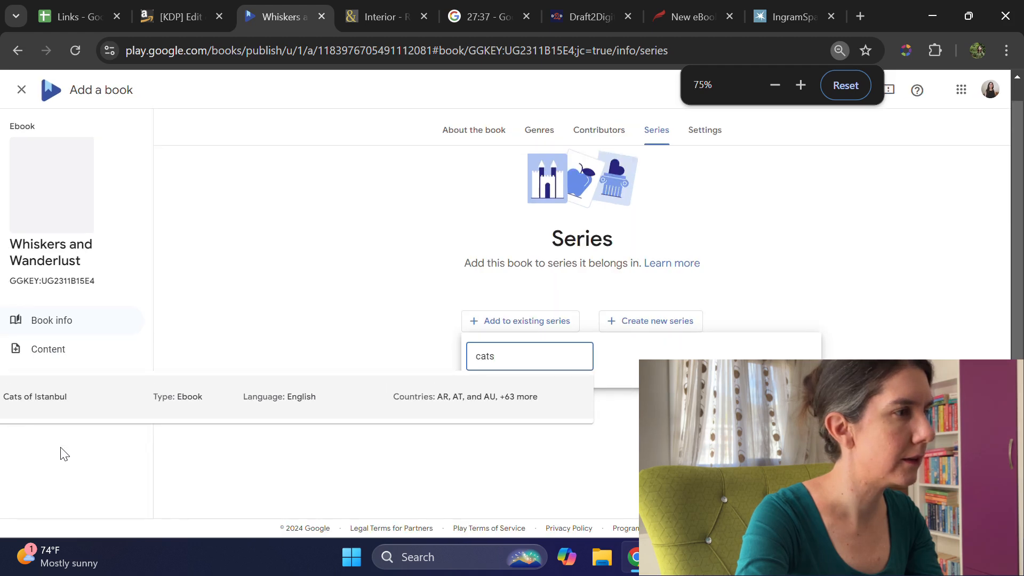
pyautogui.click(66, 411)
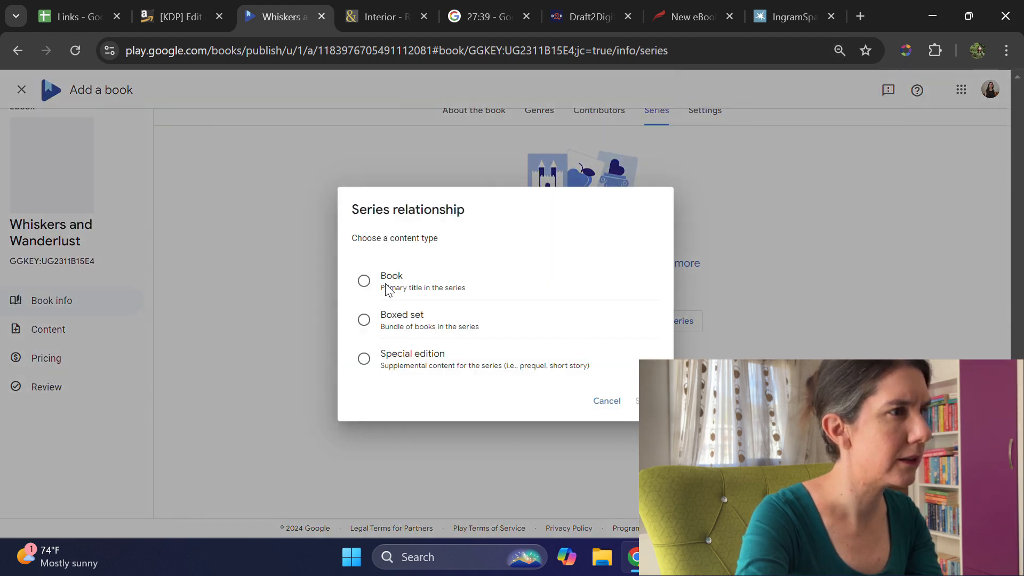
# Step: Set the series relationship to Book, the primary title type, and save the book's series number
pyautogui.hotkey('ctrl', '+')
pyautogui.hotkey('ctrl', '+')
pyautogui.hotkey('ctrl', '+')
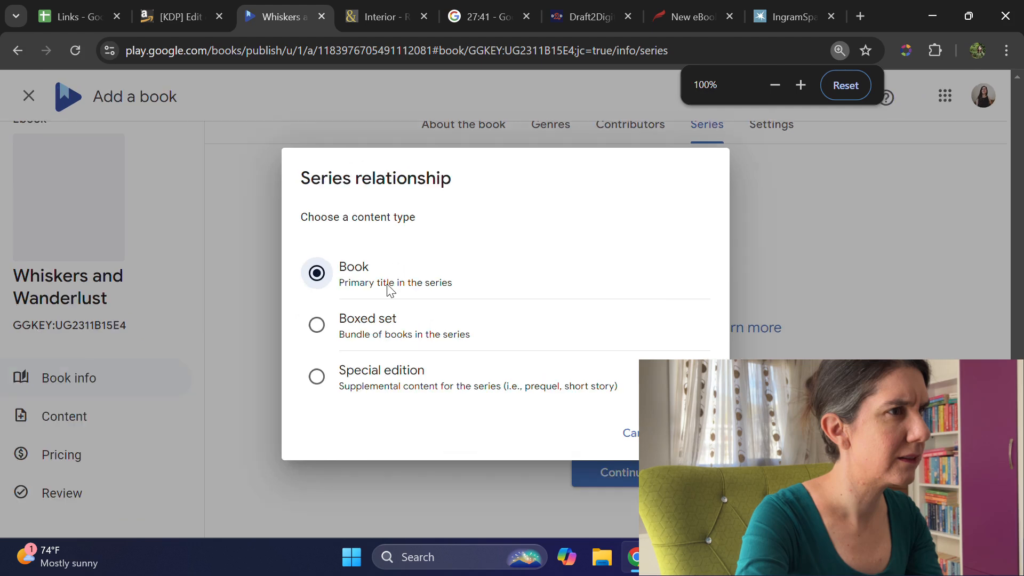
pyautogui.click(692, 433)
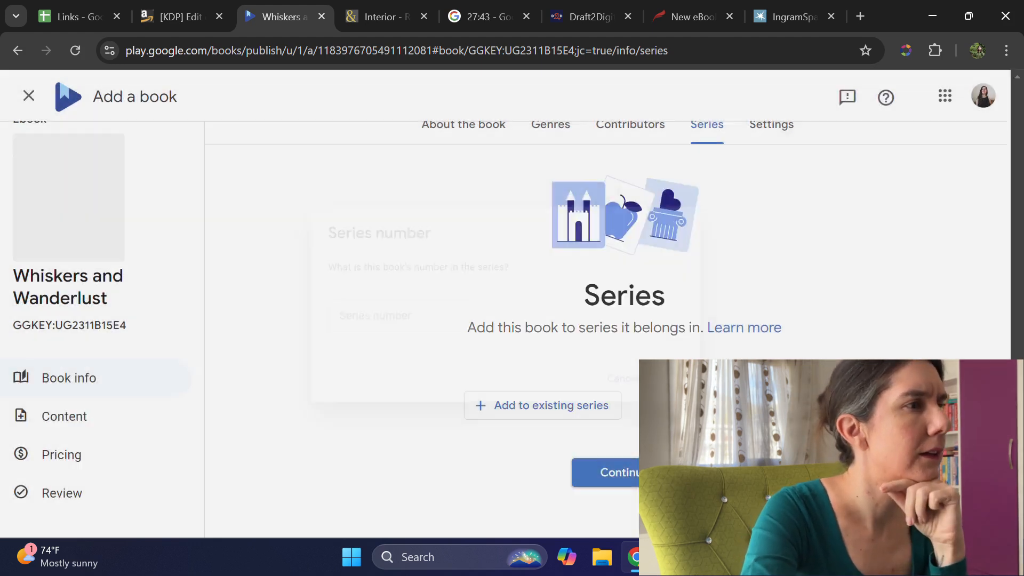
pyautogui.click(374, 312)
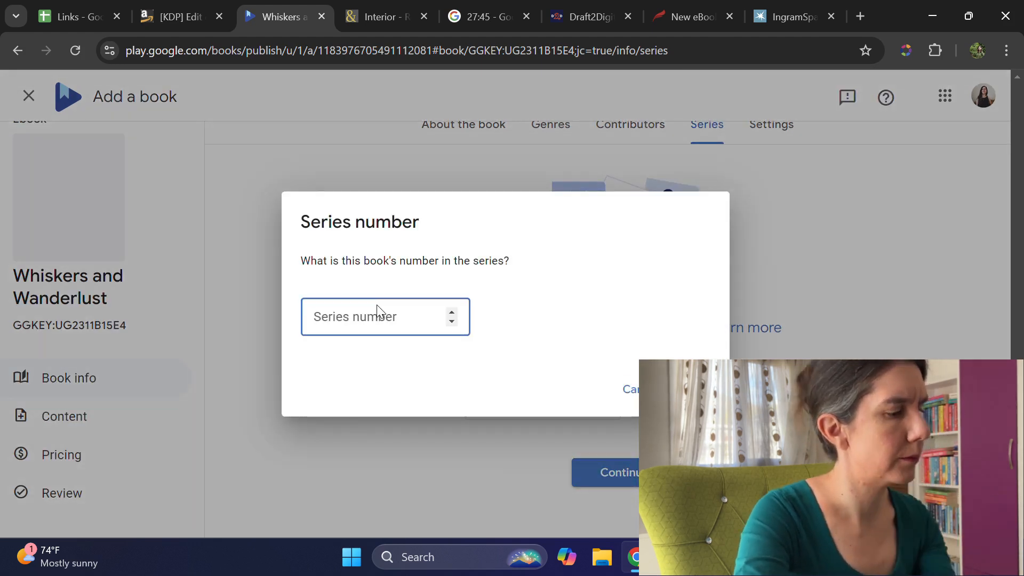
pyautogui.click(693, 389)
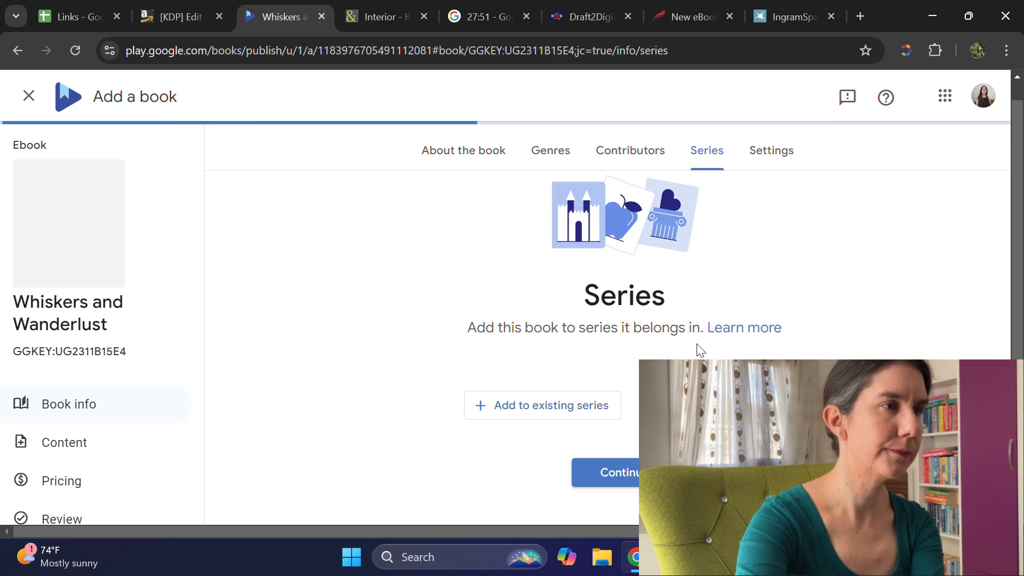
# Step: Switch to Barnes & Noble Press, look through the interior proof's pages, and approve the interior file
pyautogui.click(388, 18)
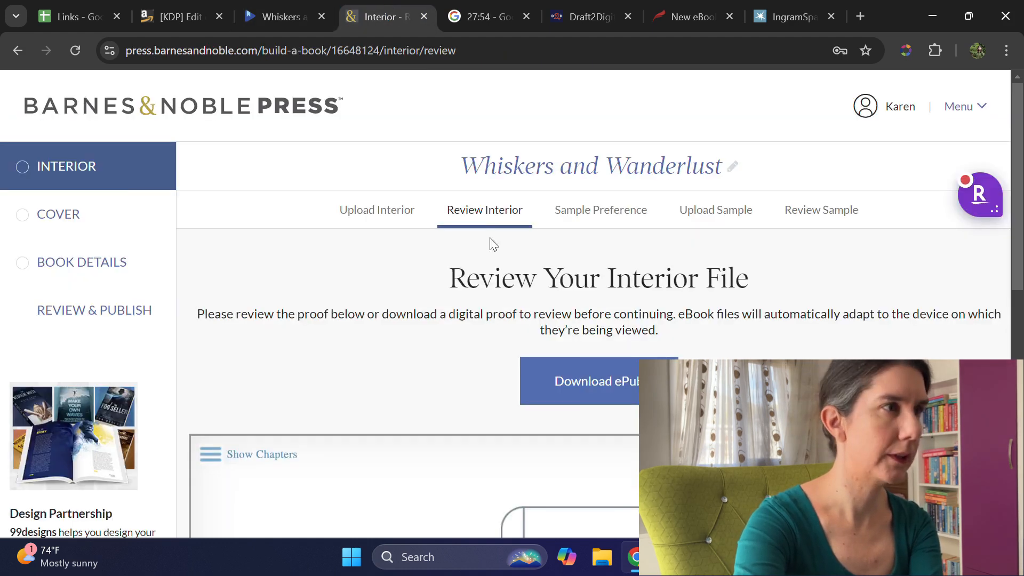
pyautogui.scroll(-10, 644, 329)
pyautogui.scroll(5, 738, 347)
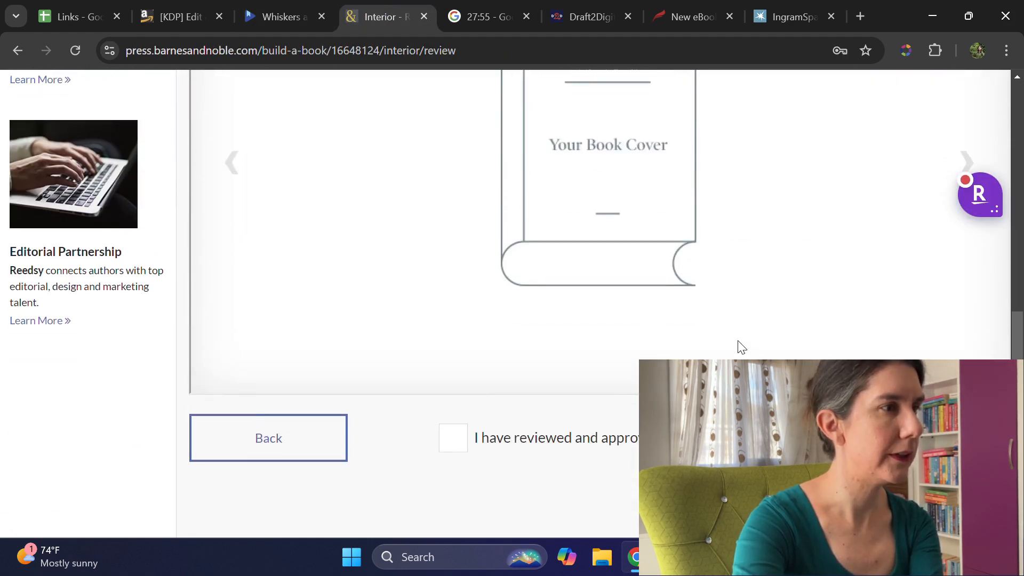
pyautogui.click(966, 390)
pyautogui.click(966, 389)
pyautogui.click(965, 389)
pyautogui.click(966, 389)
pyautogui.click(965, 389)
pyautogui.scroll(-8, 924, 357)
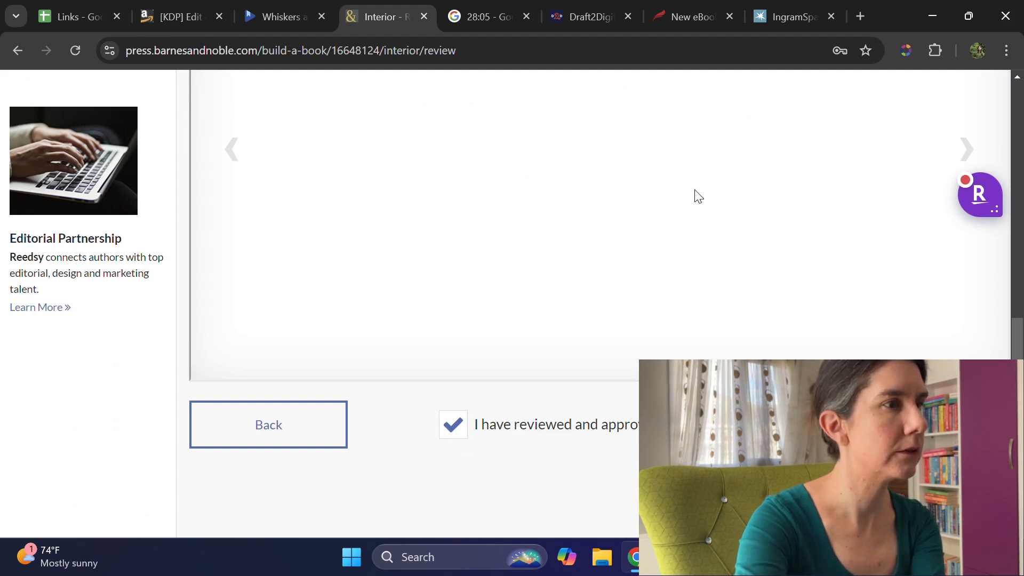
pyautogui.scroll(15, 700, 197)
pyautogui.scroll(-6, 702, 215)
pyautogui.scroll(6, 705, 207)
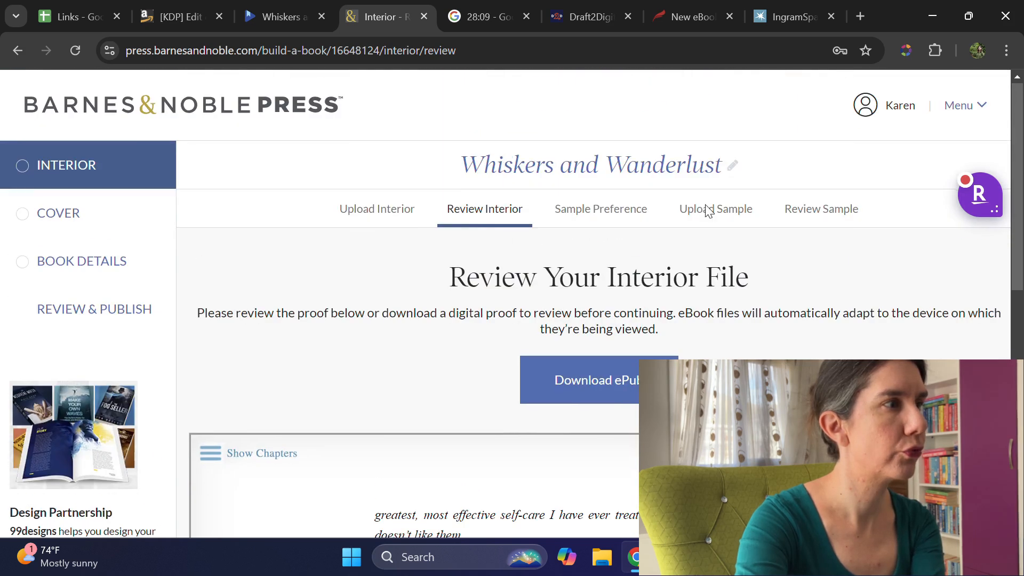
pyautogui.scroll(-15, 707, 211)
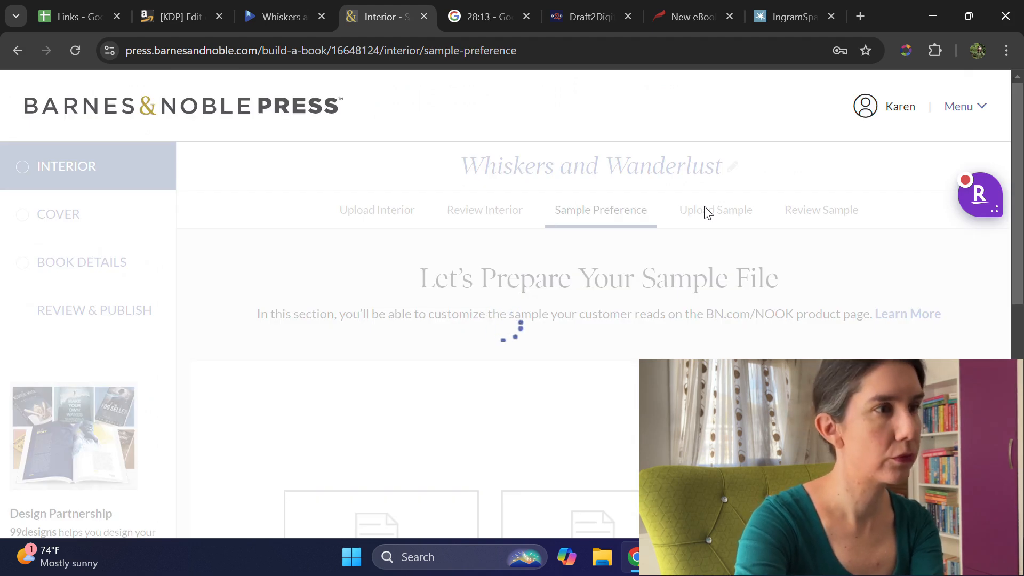
# Step: Choose the default sample for the book's product page and continue to the cover upload
pyautogui.scroll(-5, 705, 211)
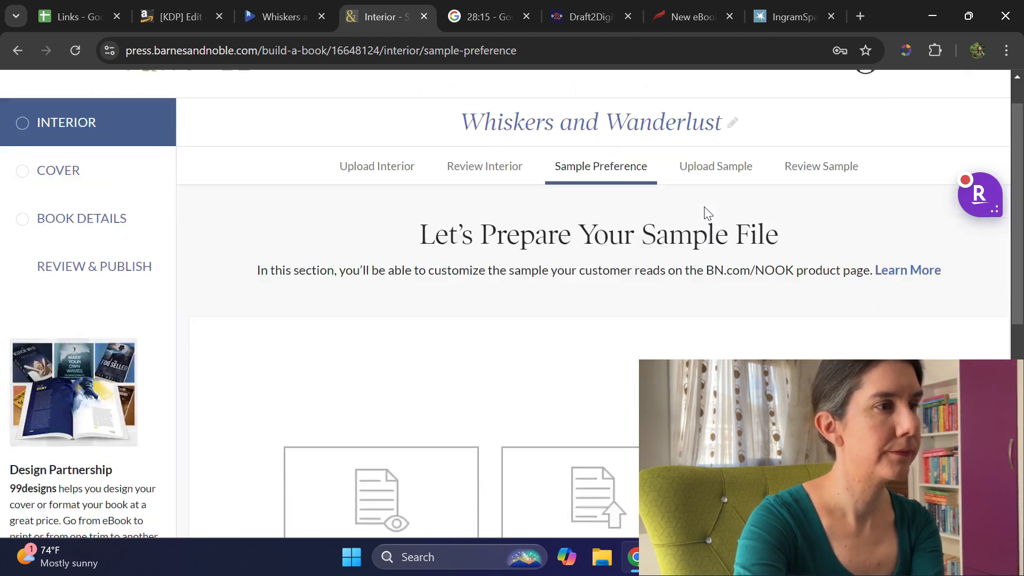
pyautogui.click(474, 288)
pyautogui.scroll(-4, 774, 307)
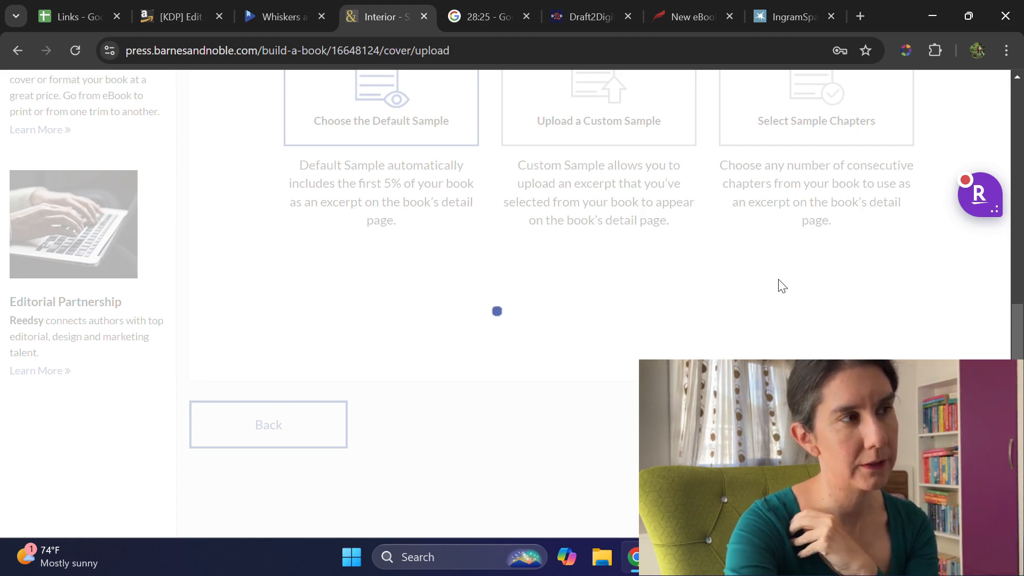
# Step: Try to upload the first KC_Book_2_Front image in the WAW folder as the Barnes & Noble cover
pyautogui.scroll(-5, 678, 288)
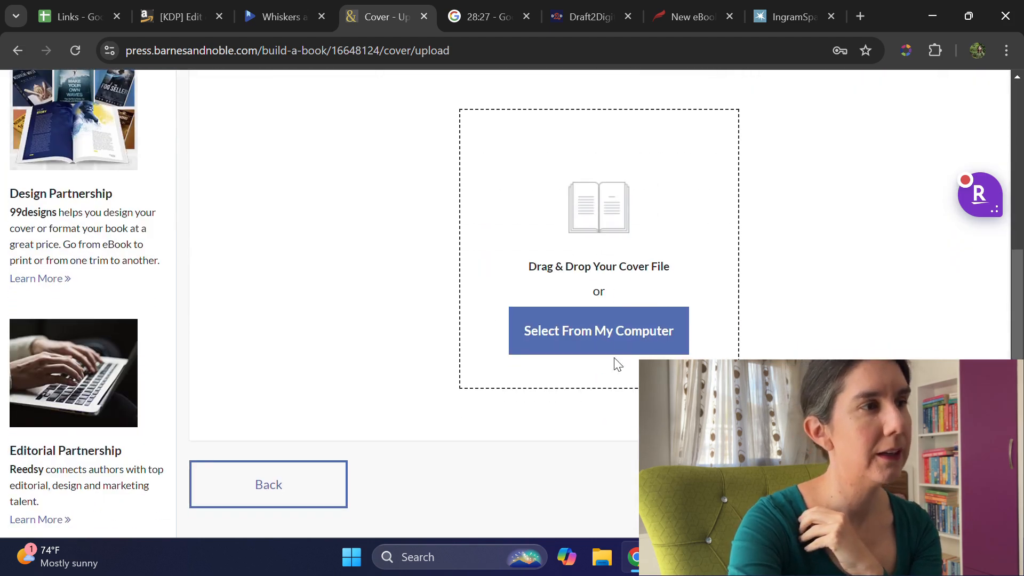
pyautogui.click(603, 328)
pyautogui.click(160, 140)
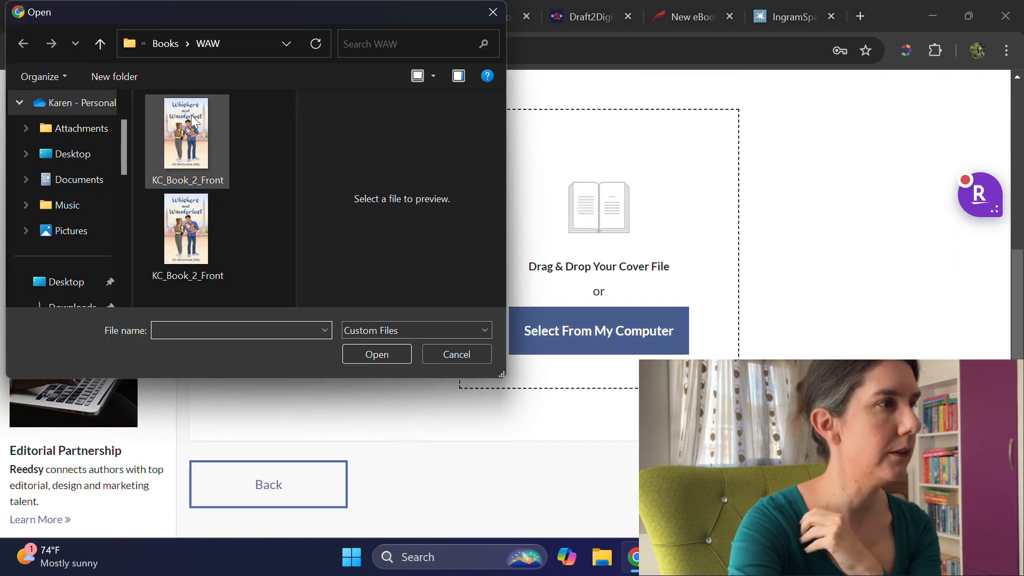
pyautogui.click(398, 355)
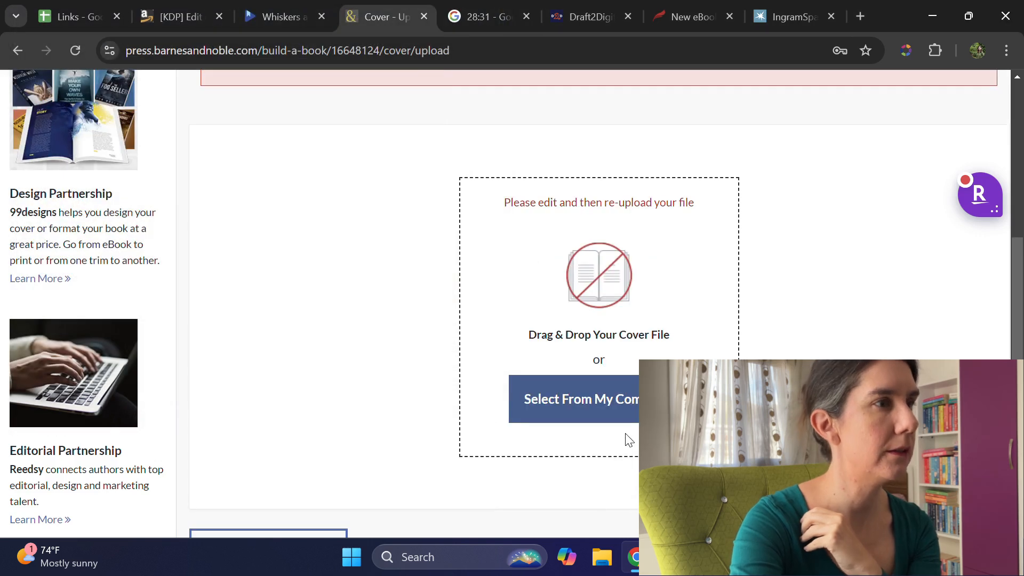
# Step: Try to upload the second KC_Book_2_Front image, the PNG version, as the cover instead
pyautogui.scroll(-5, 512, 320)
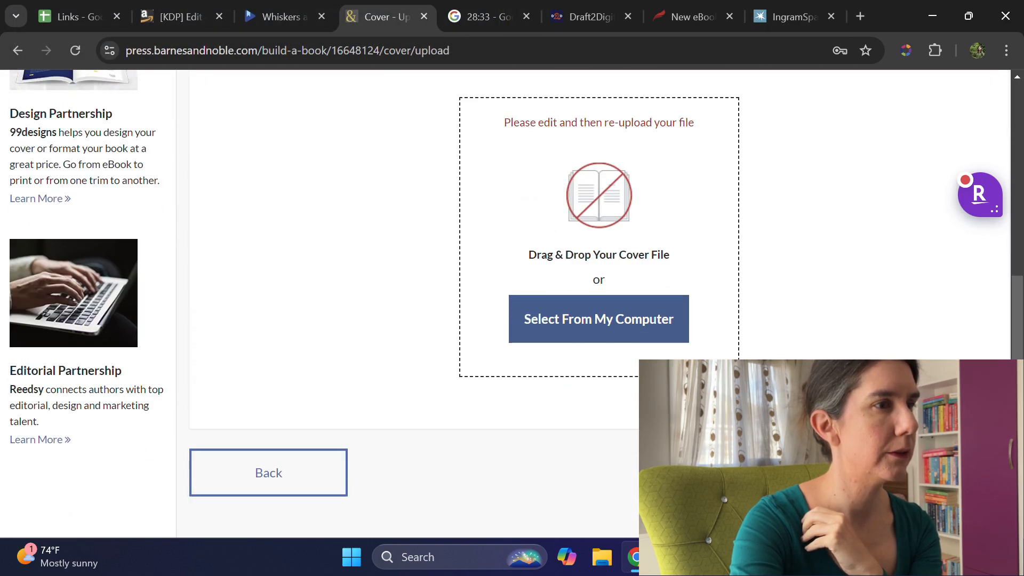
pyautogui.click(633, 328)
pyautogui.click(178, 244)
pyautogui.click(374, 353)
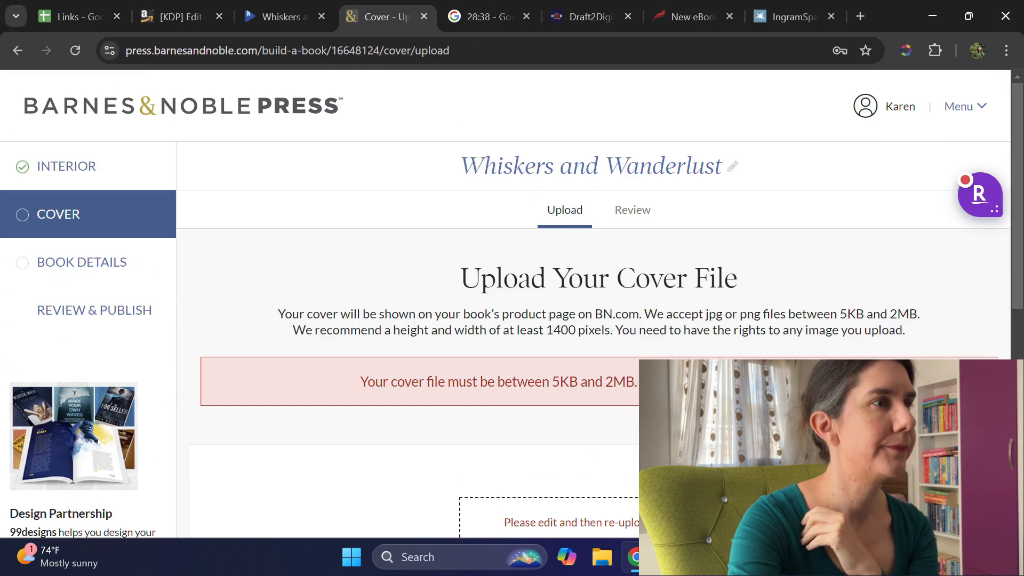
# Step: Reread the cover upload requirements and check the file size of the PNG version of KC_Book_2_Front in its properties
pyautogui.scroll(-7, 597, 299)
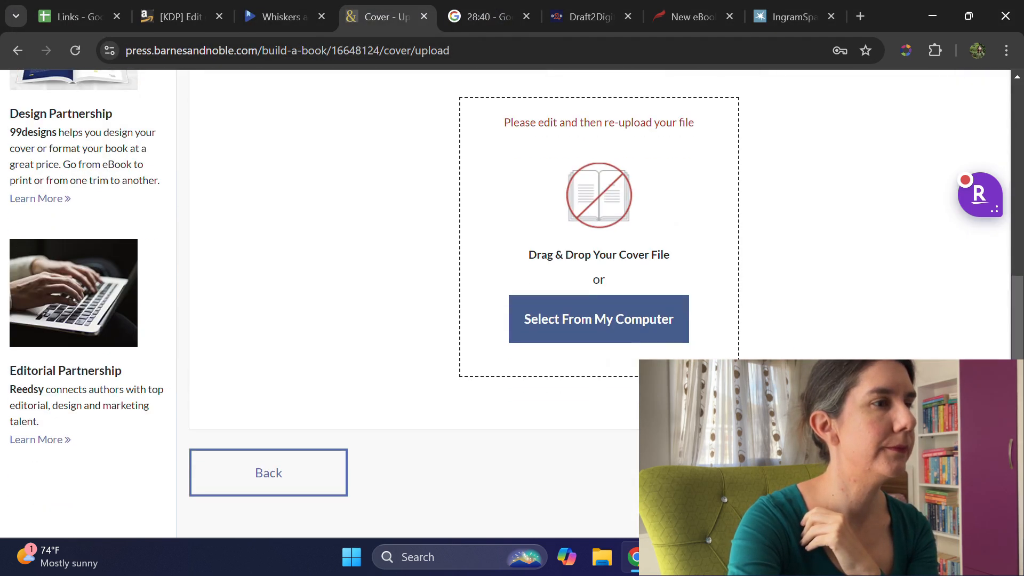
pyautogui.scroll(7, 597, 299)
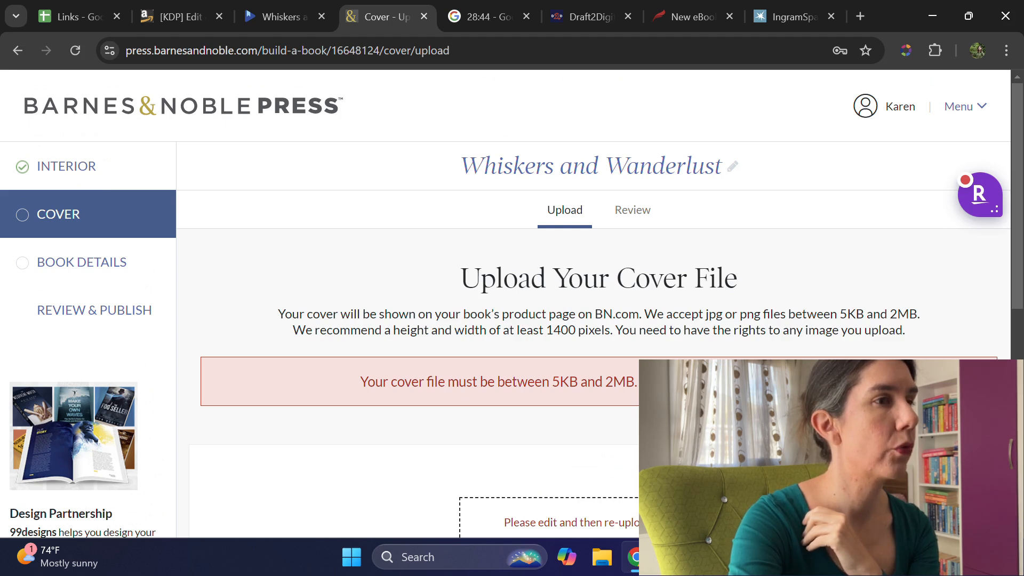
pyautogui.scroll(-6, 597, 299)
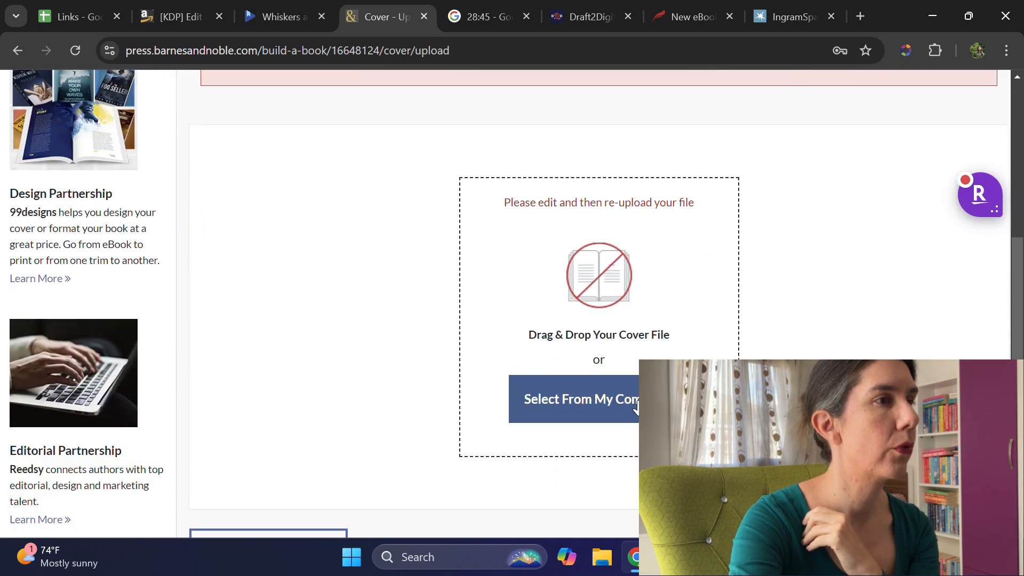
pyautogui.scroll(-2, 636, 408)
pyautogui.click(616, 291)
pyautogui.click(211, 257)
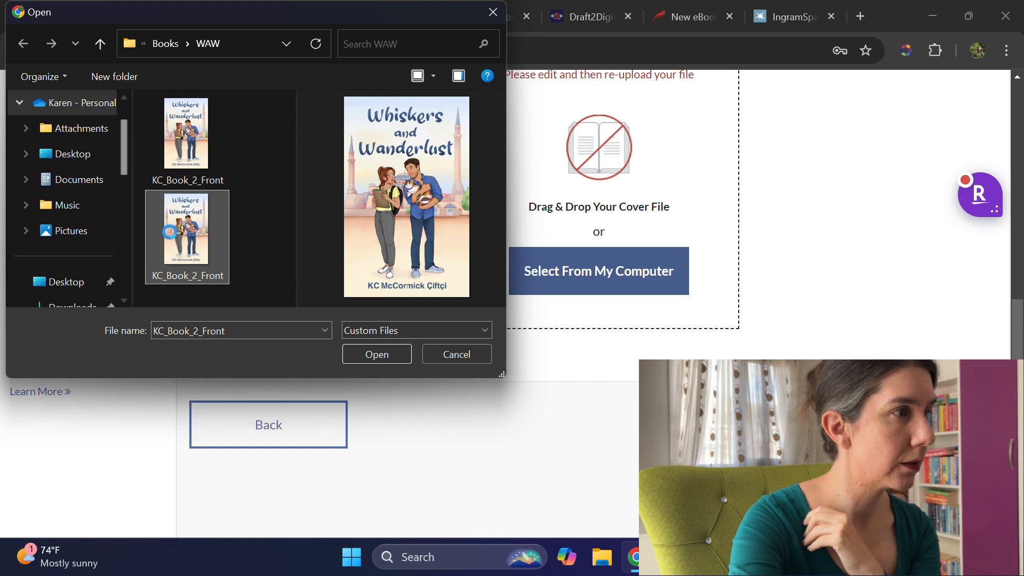
pyautogui.rightClick(170, 232)
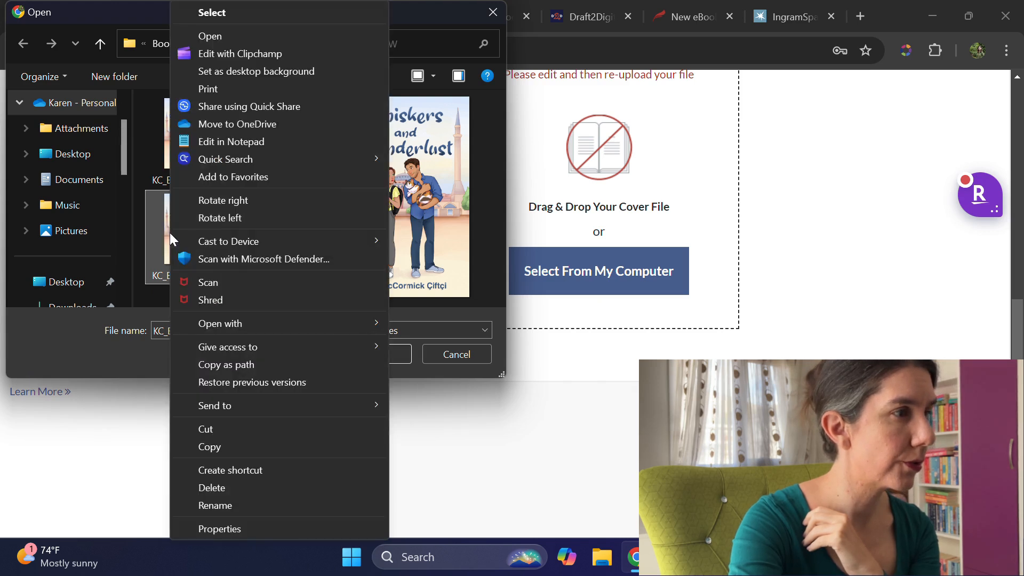
pyautogui.click(232, 533)
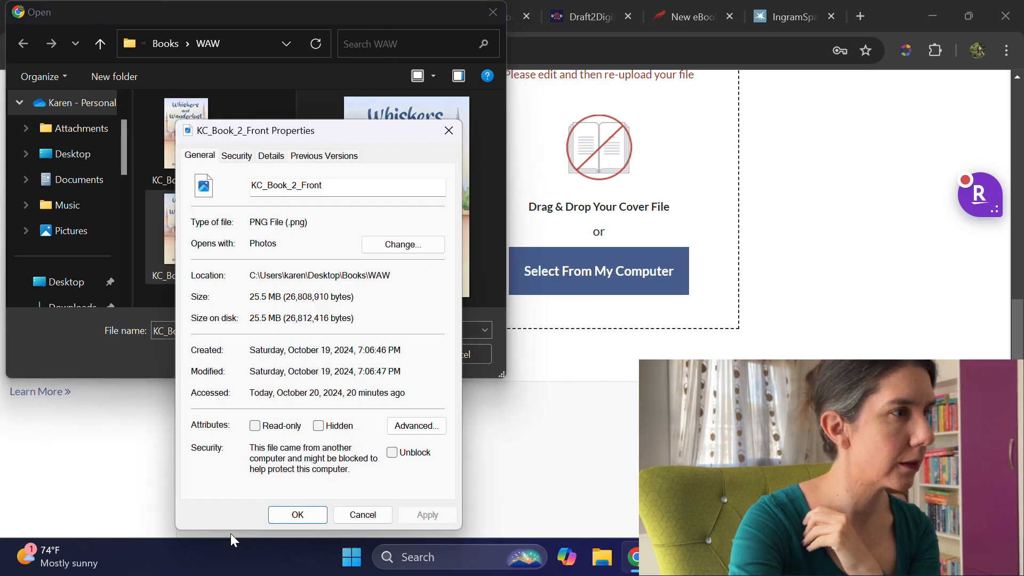
pyautogui.click(297, 515)
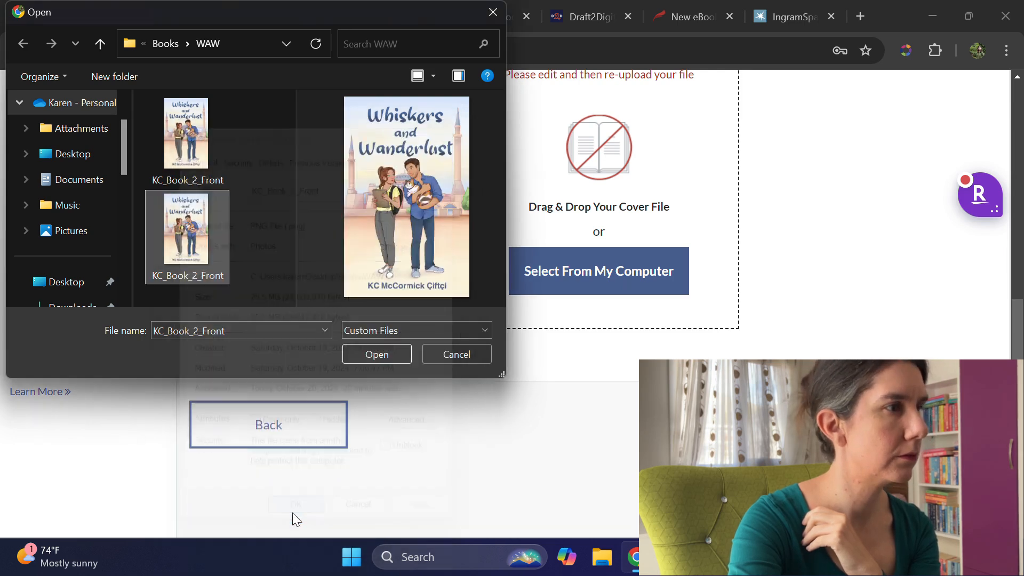
# Step: Dismiss the file picker without uploading and reread the cover file size and dimension requirements
pyautogui.click(457, 354)
pyautogui.scroll(6, 508, 382)
pyautogui.scroll(-1, 508, 382)
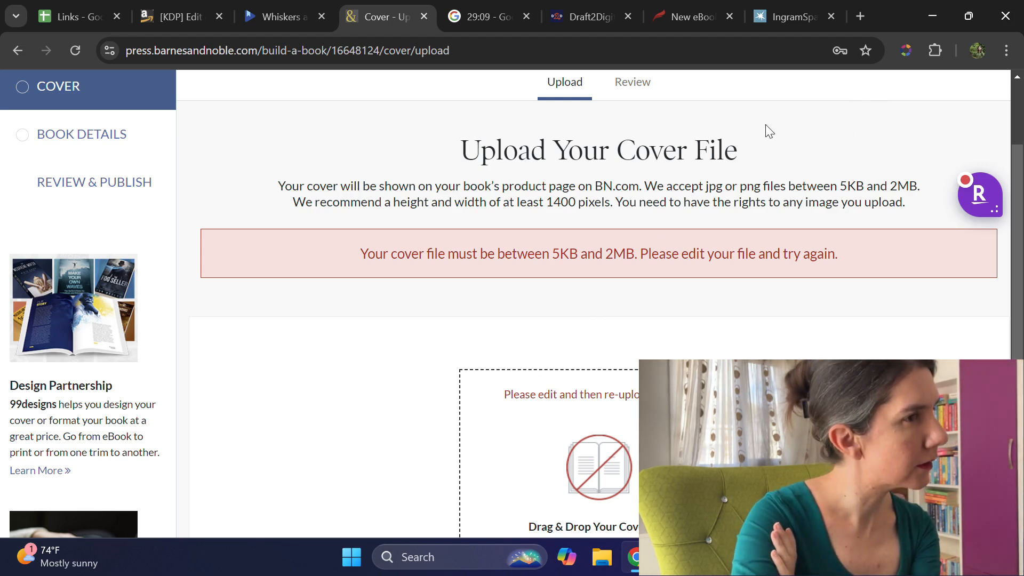
pyautogui.scroll(-5, 765, 123)
# Step: Check the file size of the JPG version of KC_Book_2_Front in its properties, and leave the file picker without uploading
pyautogui.click(631, 352)
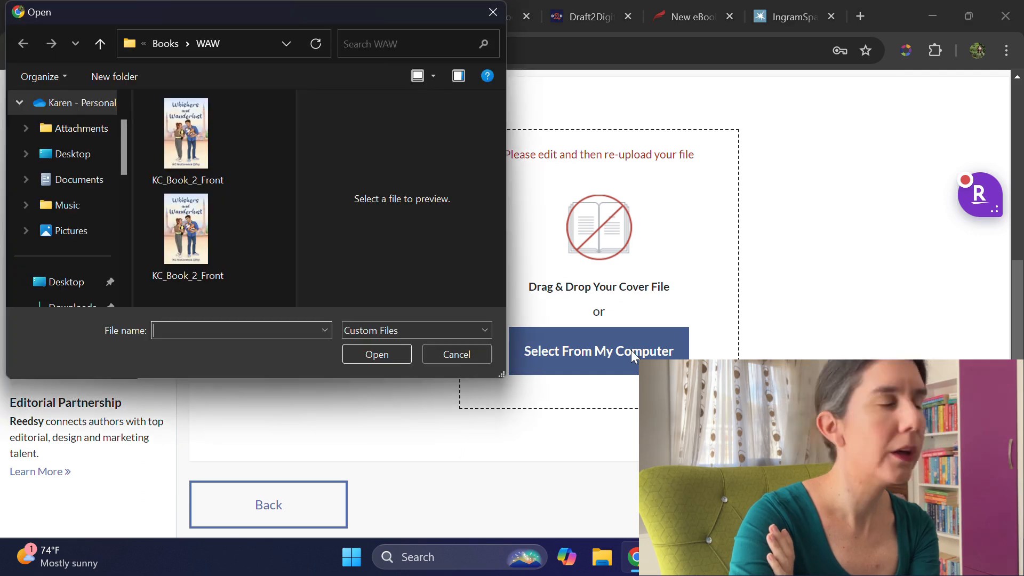
pyautogui.click(179, 154)
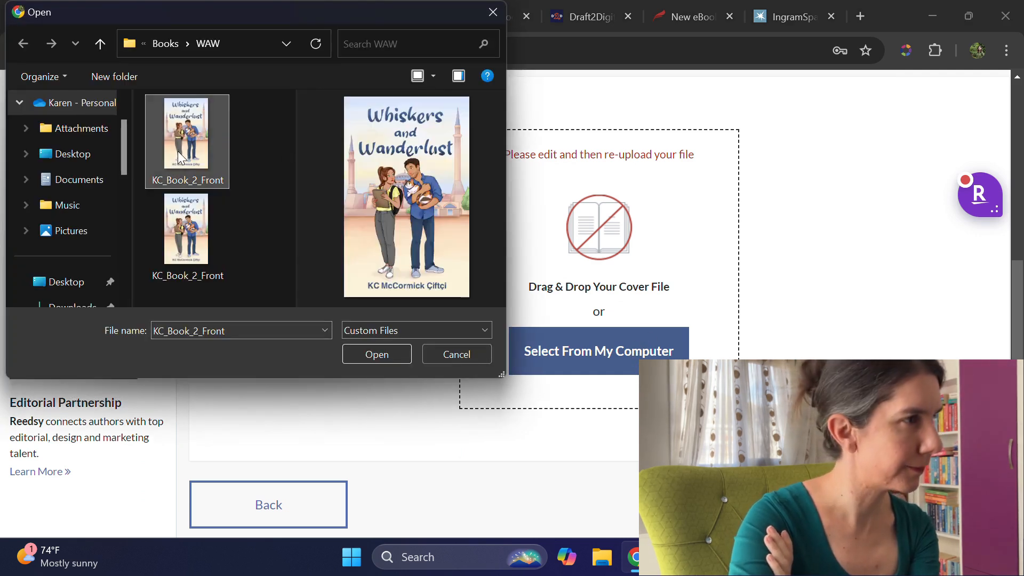
pyautogui.rightClick(188, 167)
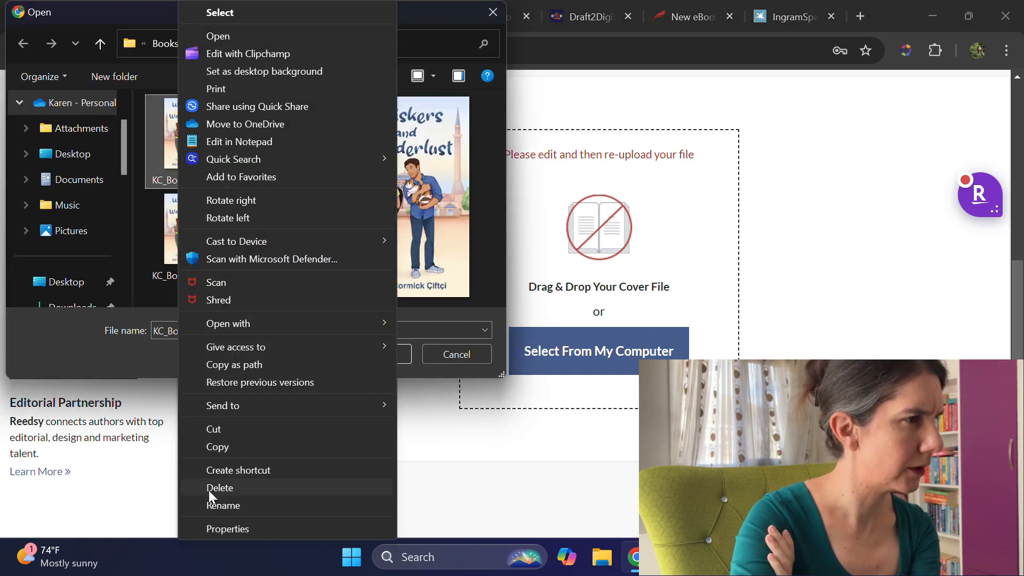
pyautogui.click(213, 526)
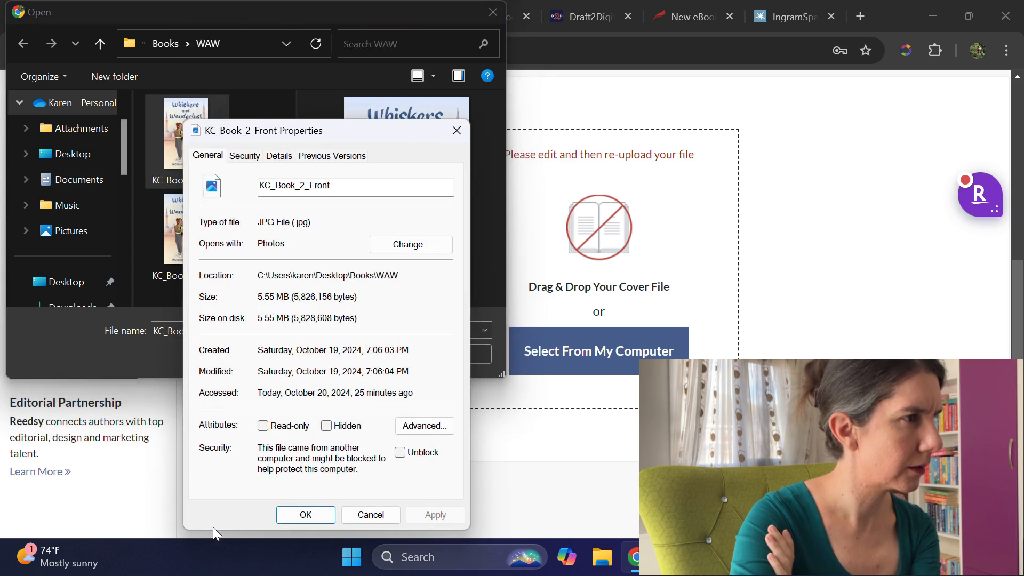
pyautogui.click(309, 512)
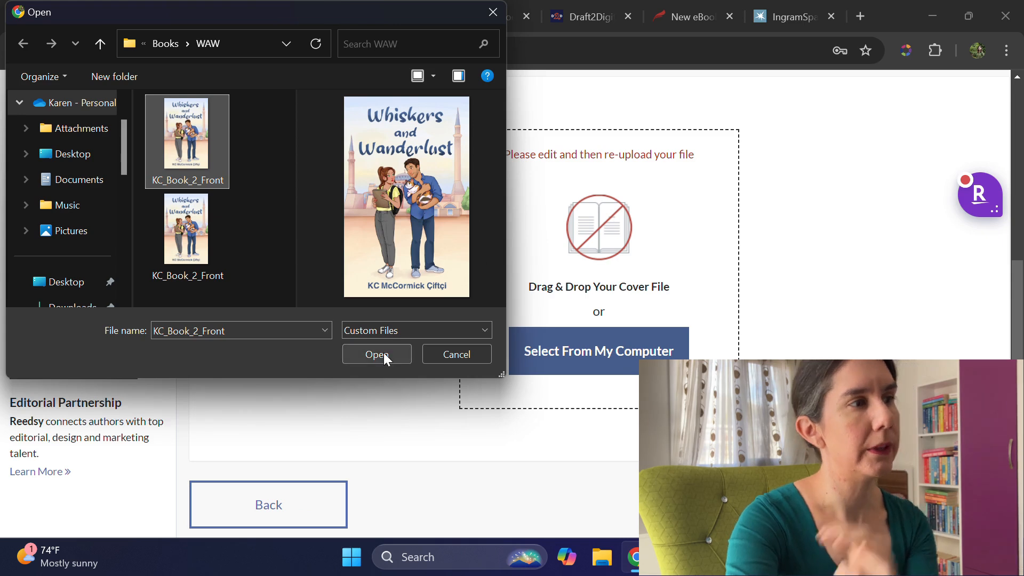
pyautogui.click(454, 357)
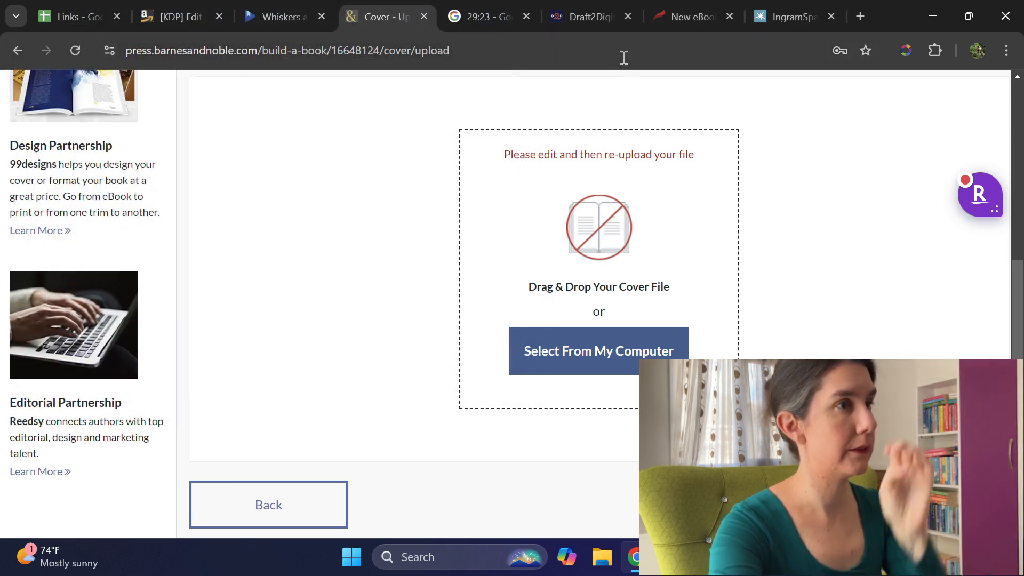
# Step: Switch to Draft2Digital, look through the ebook submission message and print book offer, and dismiss the message
pyautogui.click(619, 26)
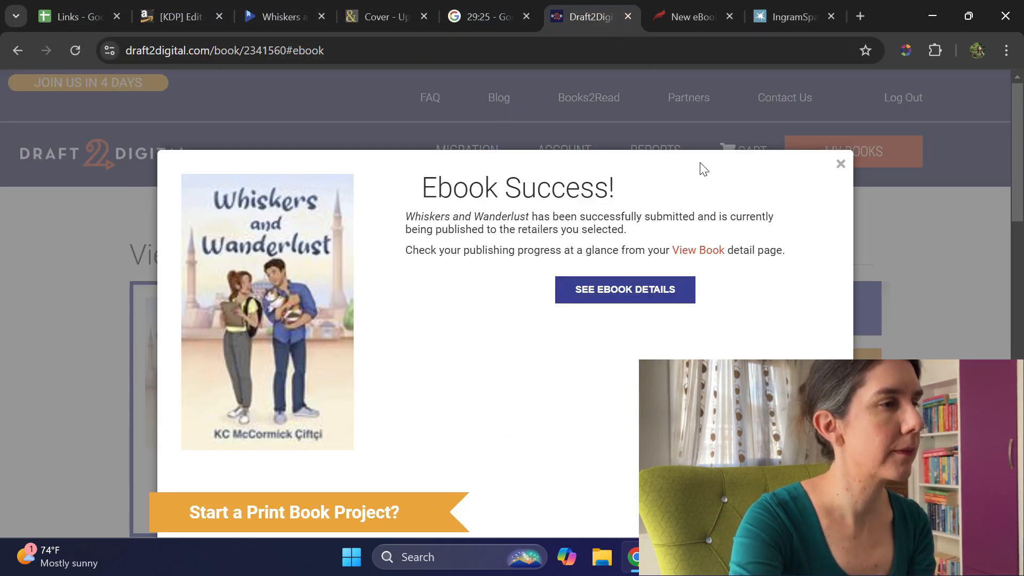
pyautogui.scroll(-3, 716, 178)
pyautogui.scroll(-3, 717, 181)
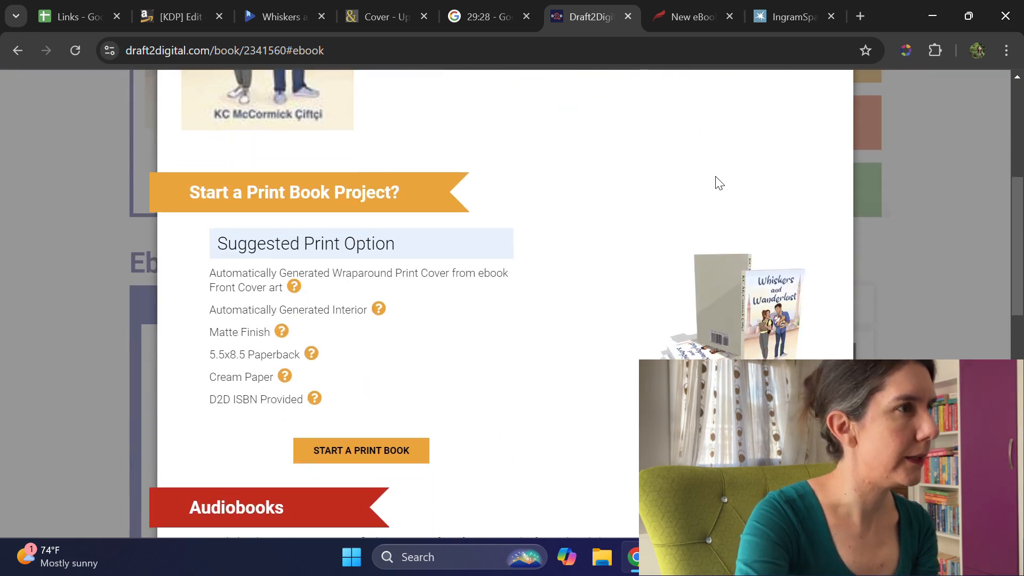
pyautogui.scroll(-10, 715, 208)
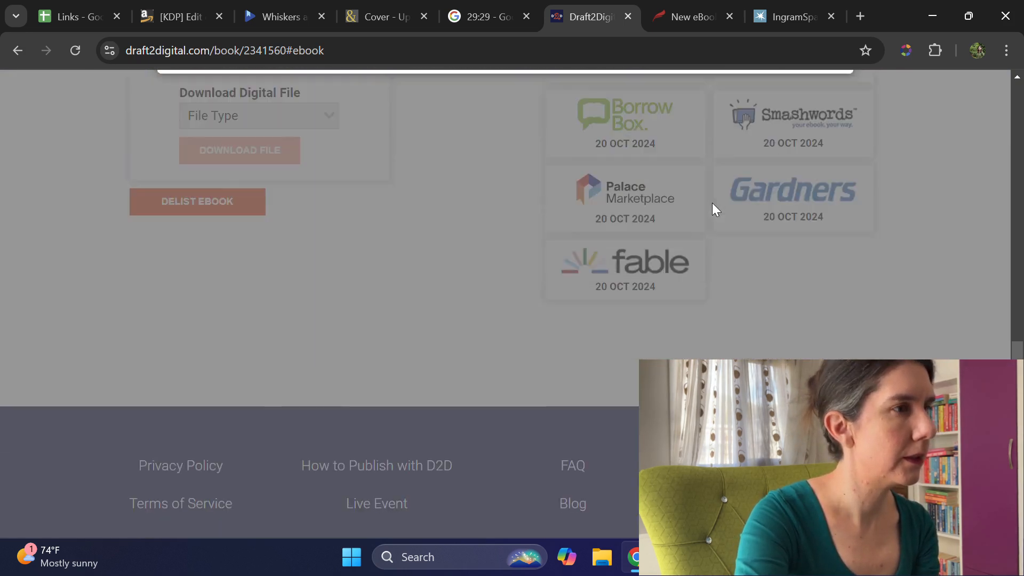
pyautogui.scroll(15, 713, 208)
pyautogui.doubleClick(837, 164)
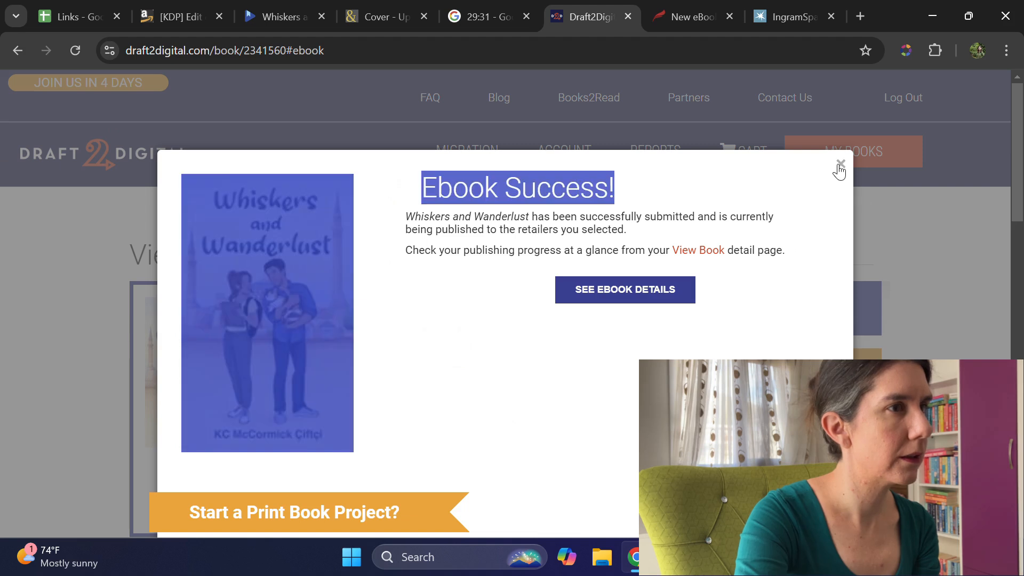
pyautogui.click(841, 165)
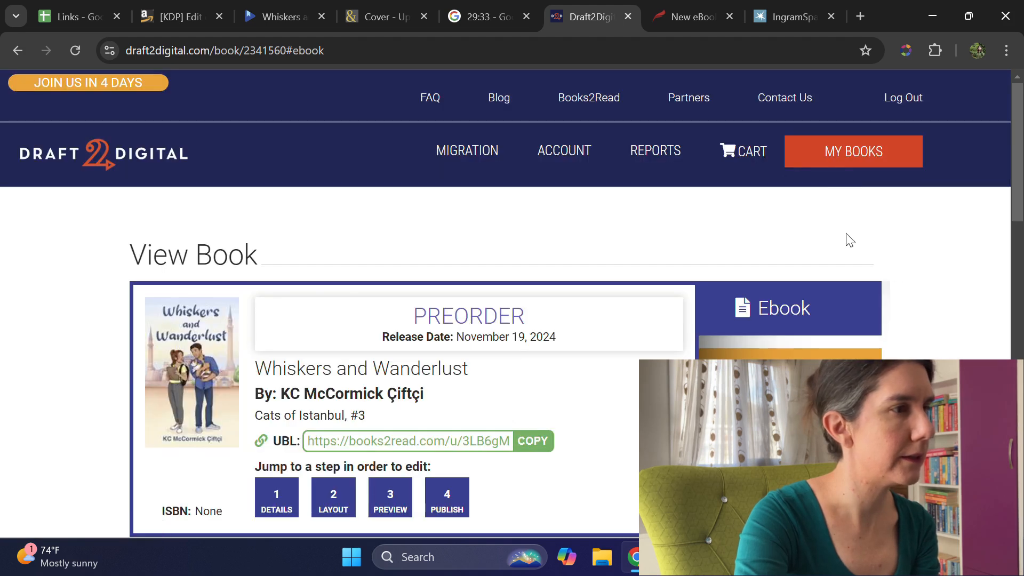
# Step: Review the Draft2Digital book page for Whiskers and Wanderlust, including its price and retailer list
pyautogui.scroll(-3, 848, 237)
pyautogui.scroll(-6, 854, 236)
pyautogui.scroll(9, 856, 243)
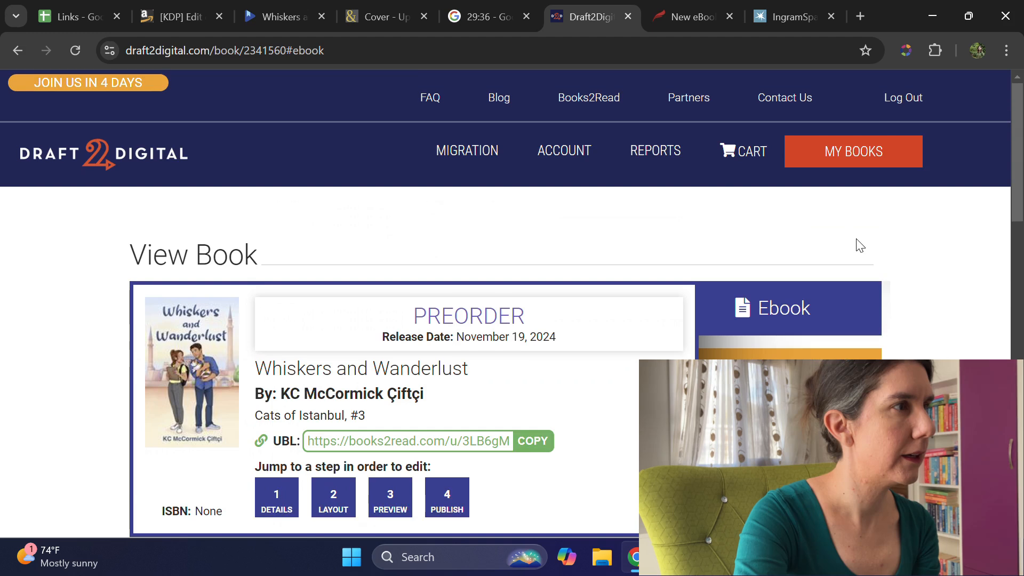
pyautogui.scroll(-12, 859, 245)
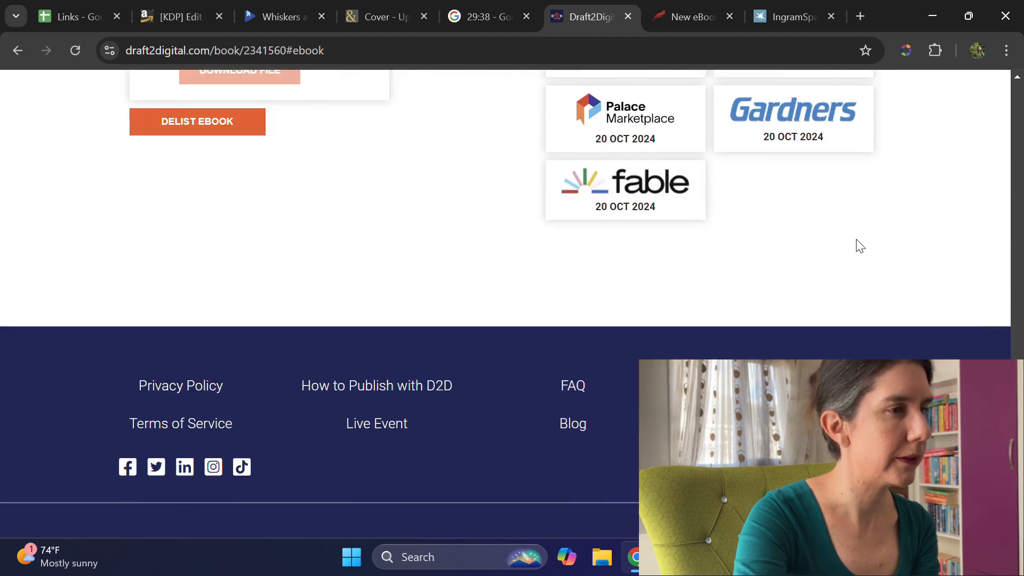
pyautogui.scroll(12, 853, 240)
# Step: Look over the Books2Read universal link creation page and close it
pyautogui.click(595, 99)
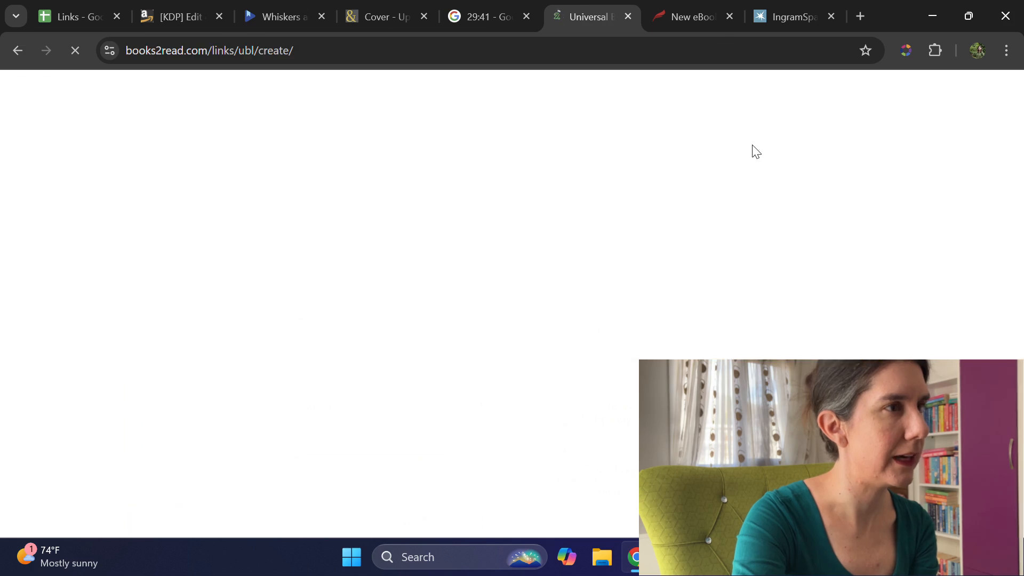
pyautogui.scroll(-1, 730, 291)
pyautogui.scroll(-4, 731, 297)
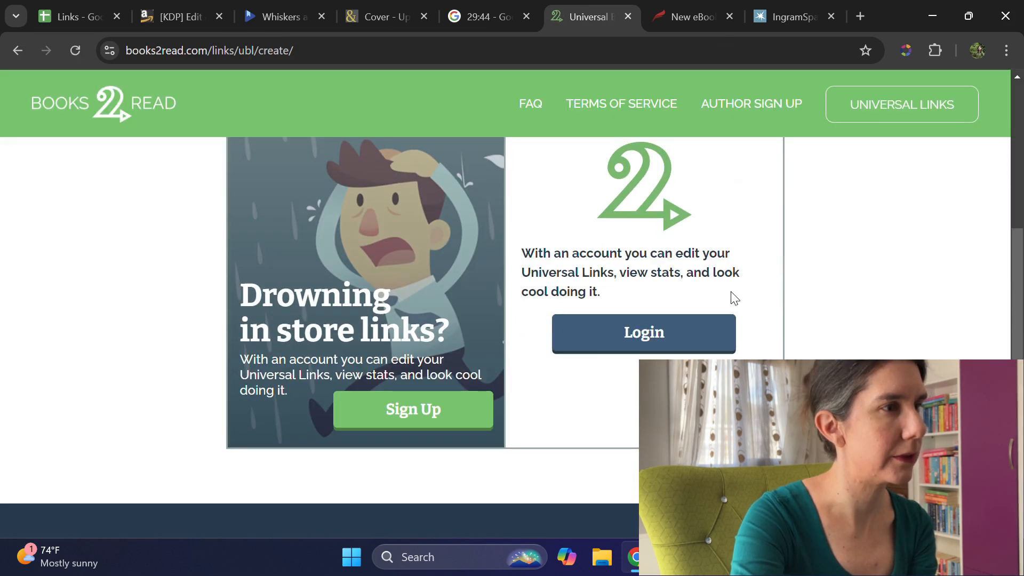
pyautogui.scroll(6, 338, 274)
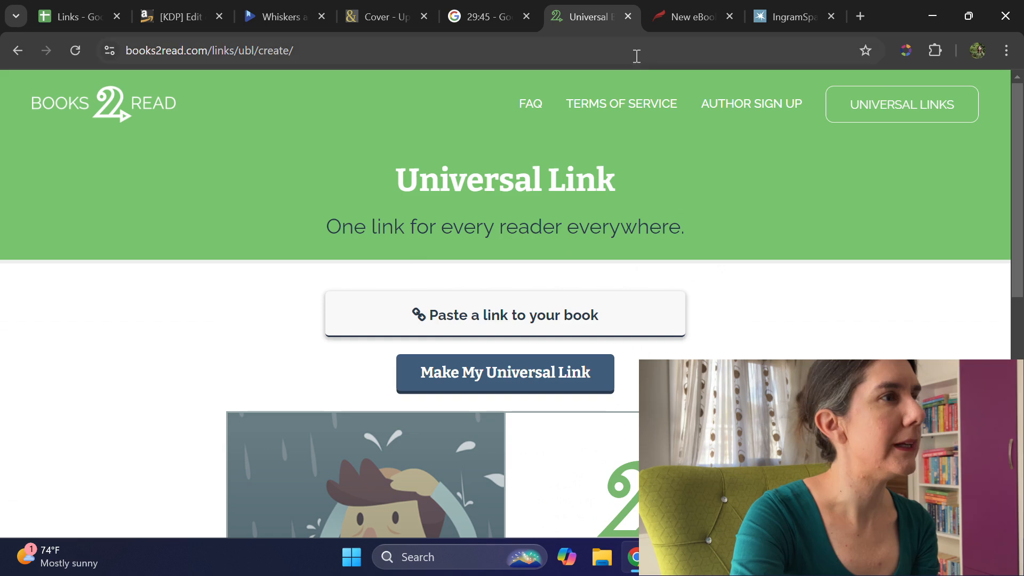
pyautogui.click(629, 18)
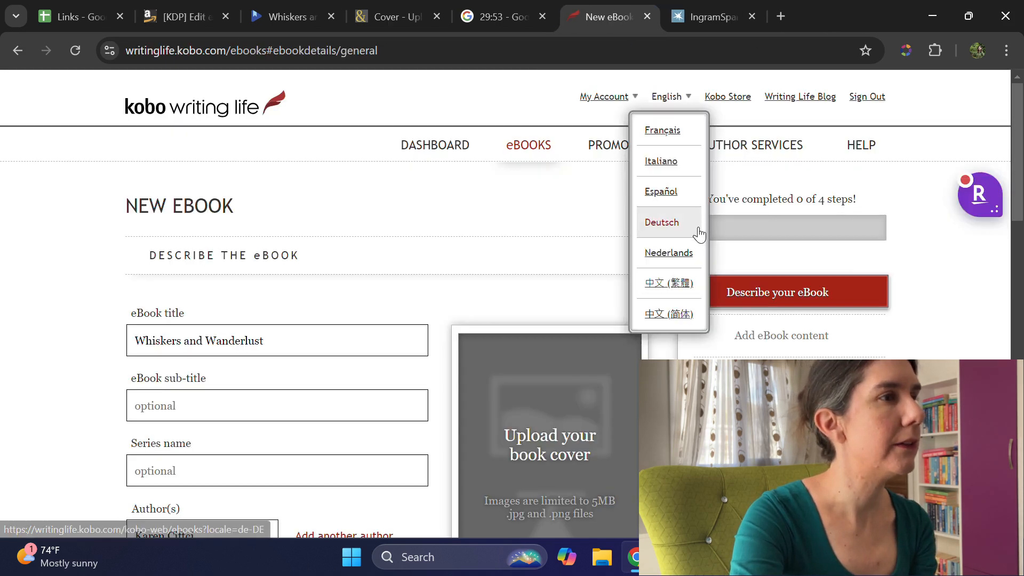
# Step: Review the new eBook form for Whiskers and Wanderlust on Kobo Writing Life and discard its unsaved changes
pyautogui.scroll(-12, 245, 288)
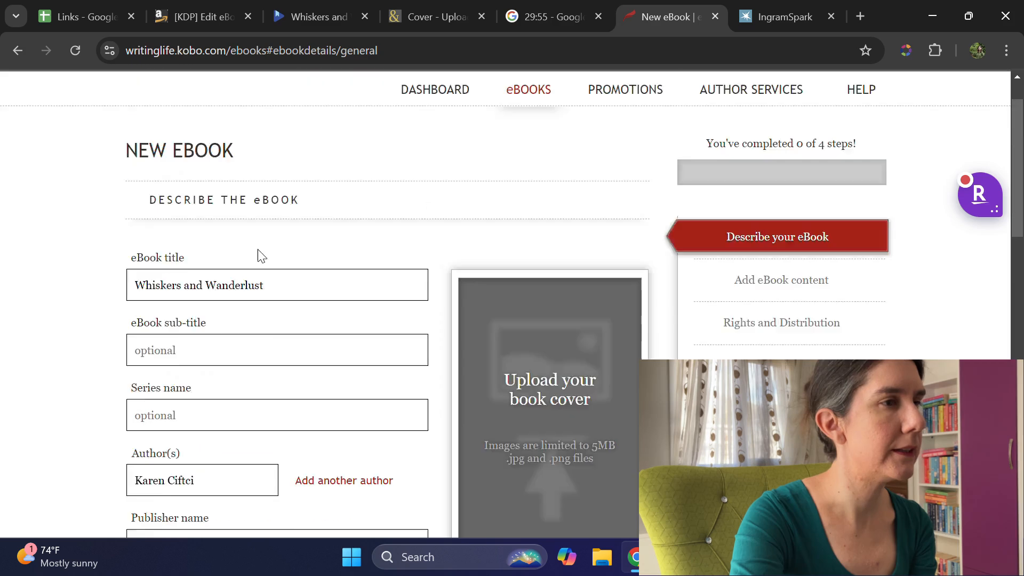
pyautogui.scroll(-5, 747, 232)
pyautogui.scroll(9, 555, 448)
pyautogui.scroll(-9, 442, 367)
pyautogui.scroll(6, 760, 295)
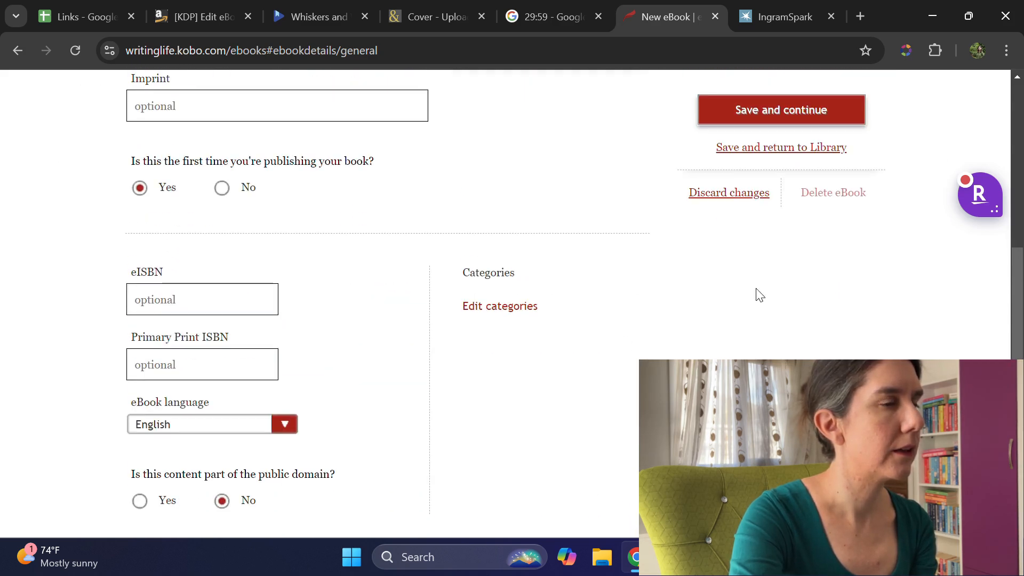
pyautogui.click(735, 205)
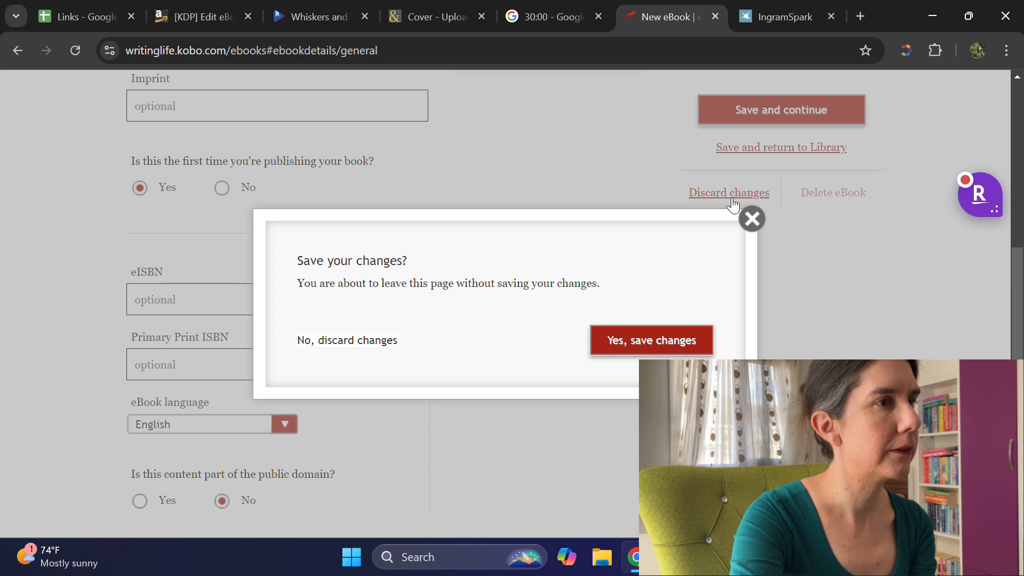
pyautogui.click(315, 341)
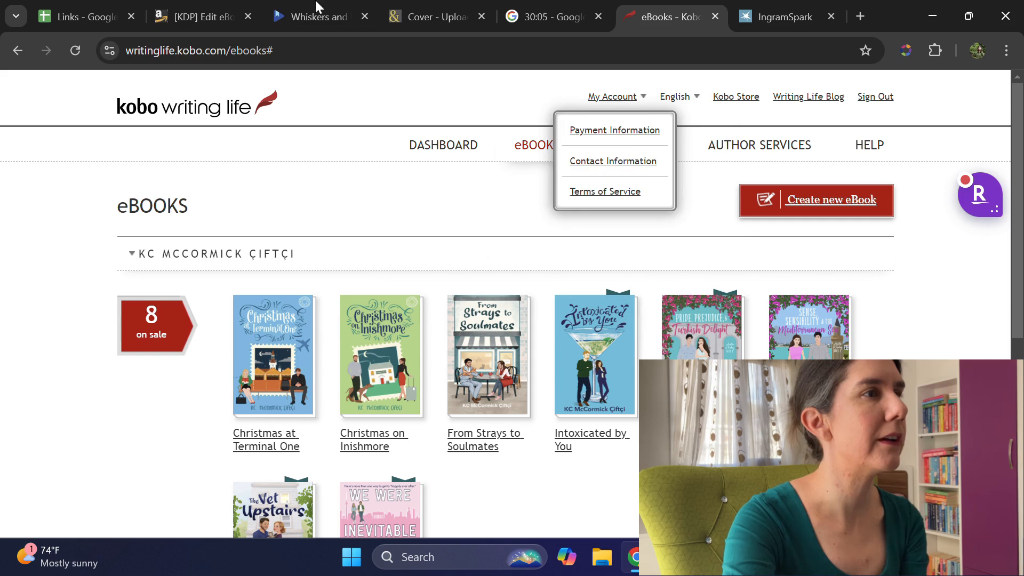
# Step: Switch to the IngramSpark title setup and examine the print information error, page count and print cost
pyautogui.click(786, 16)
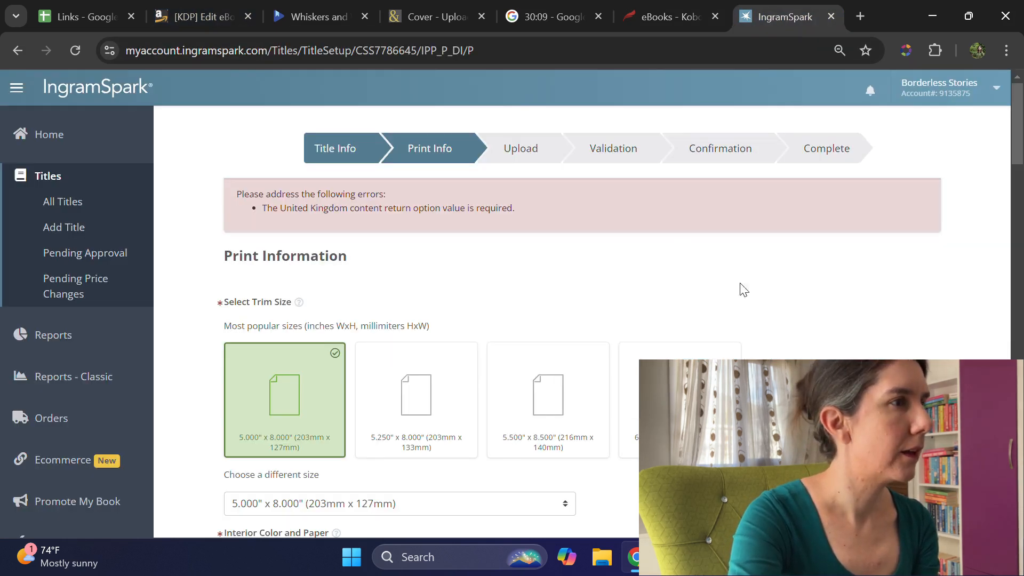
pyautogui.scroll(-15, 565, 214)
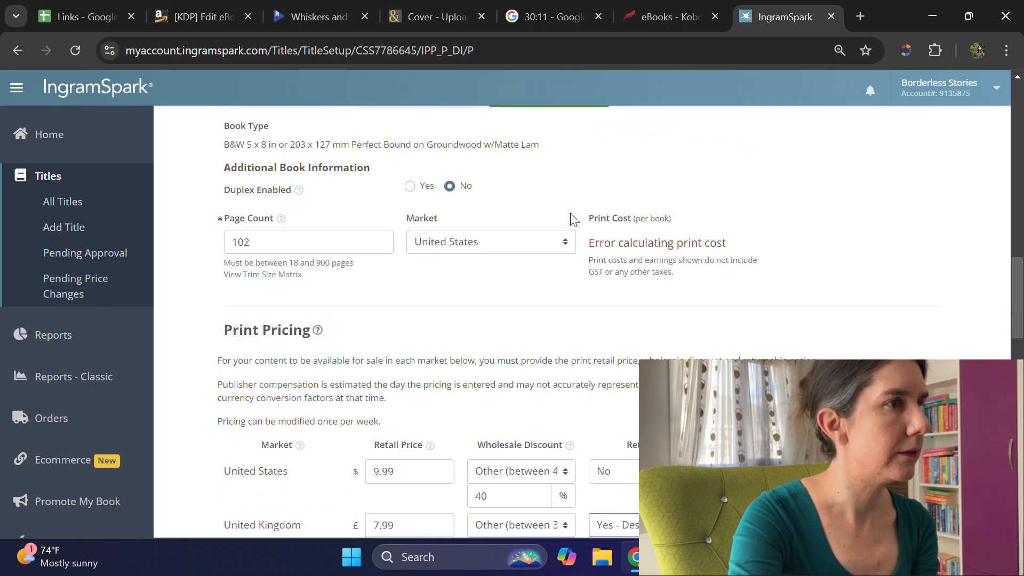
pyautogui.scroll(1, 573, 218)
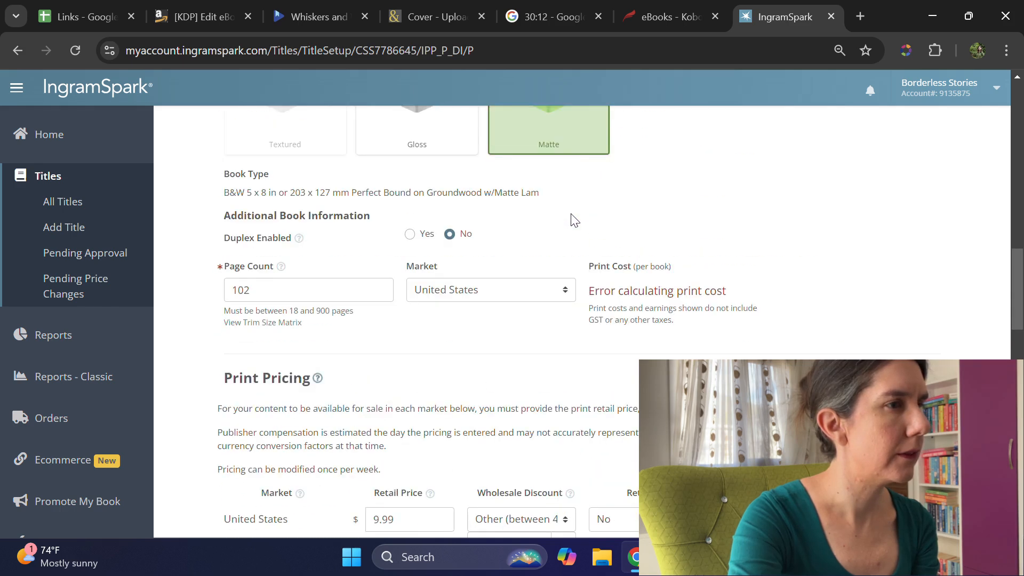
# Step: Try recalculating the print cost by changing the market and switching it back
pyautogui.click(535, 291)
pyautogui.click(533, 329)
pyautogui.click(515, 296)
pyautogui.click(515, 314)
# Step: Examine the print pricing, binding options and release dates to locate the field with the United Kingdom return error
pyautogui.scroll(-5, 932, 331)
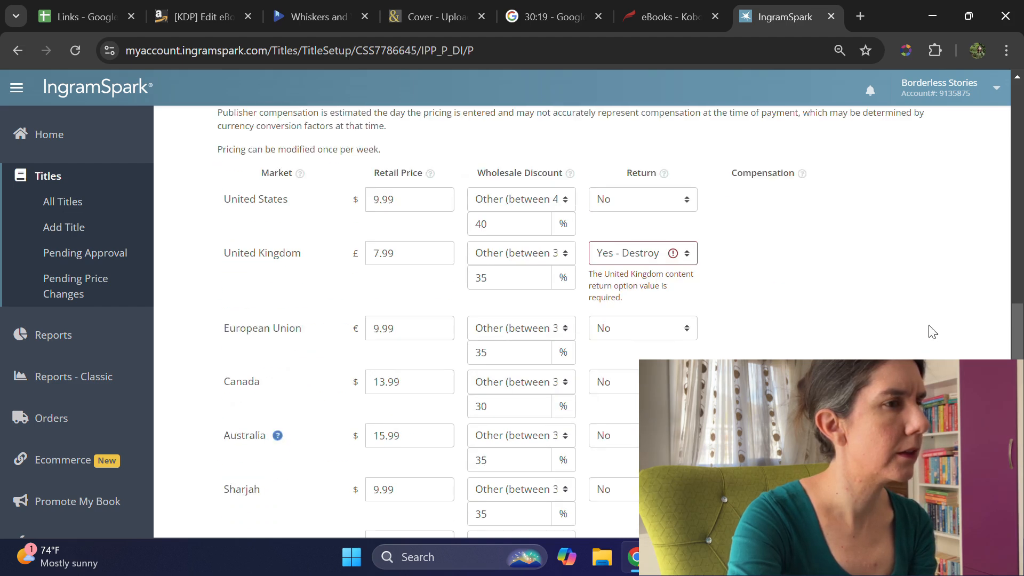
pyautogui.scroll(-12, 932, 332)
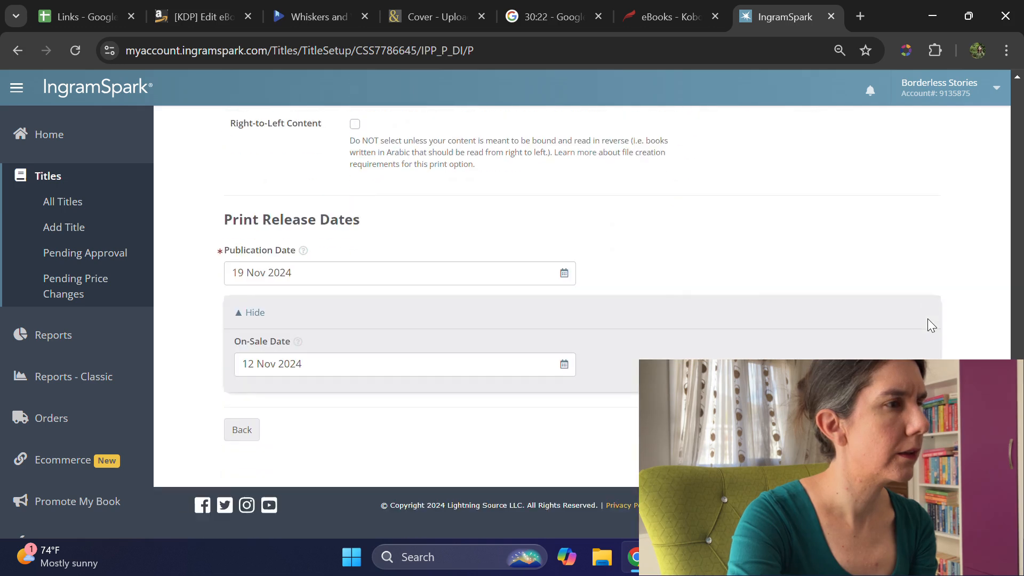
pyautogui.scroll(20, 878, 304)
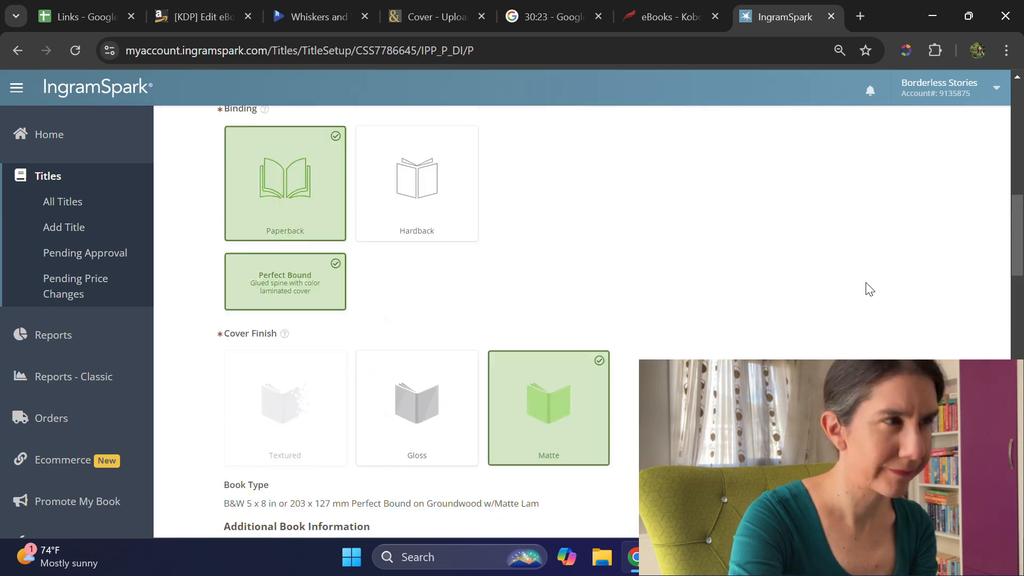
pyautogui.scroll(8, 869, 289)
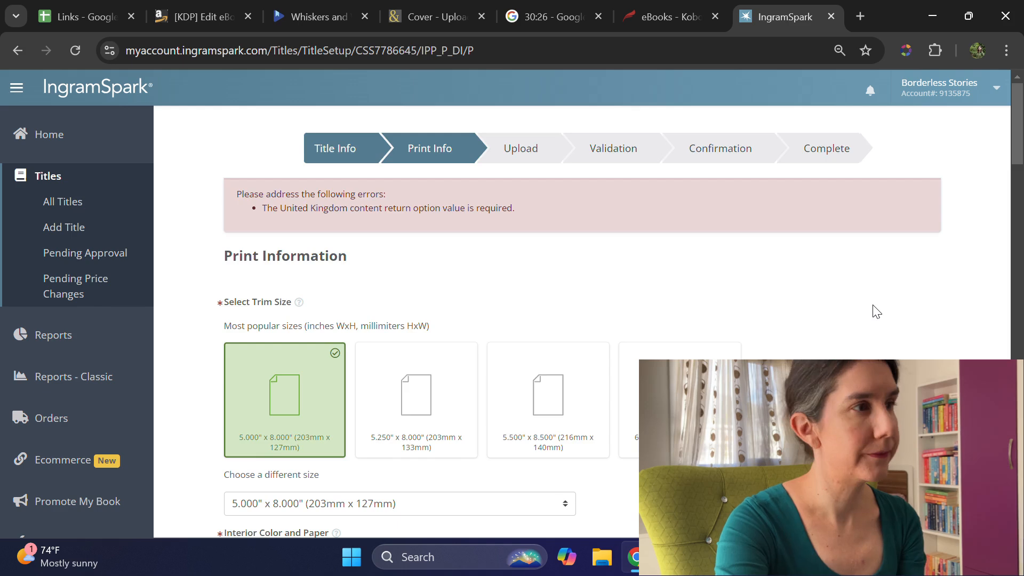
pyautogui.scroll(-8, 874, 314)
pyautogui.scroll(8, 873, 313)
pyautogui.scroll(-8, 874, 317)
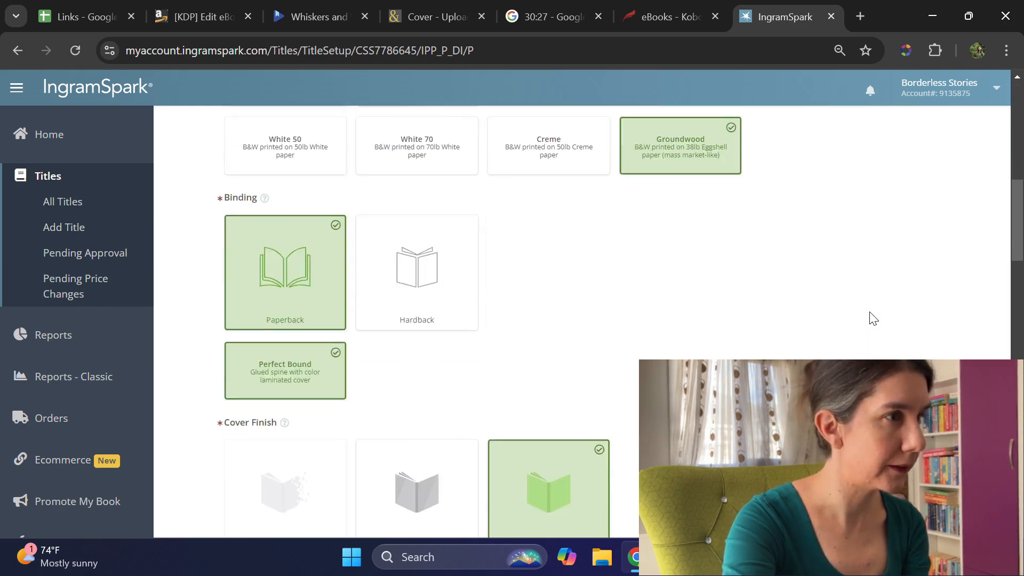
pyautogui.scroll(-10, 869, 318)
pyautogui.scroll(2, 869, 318)
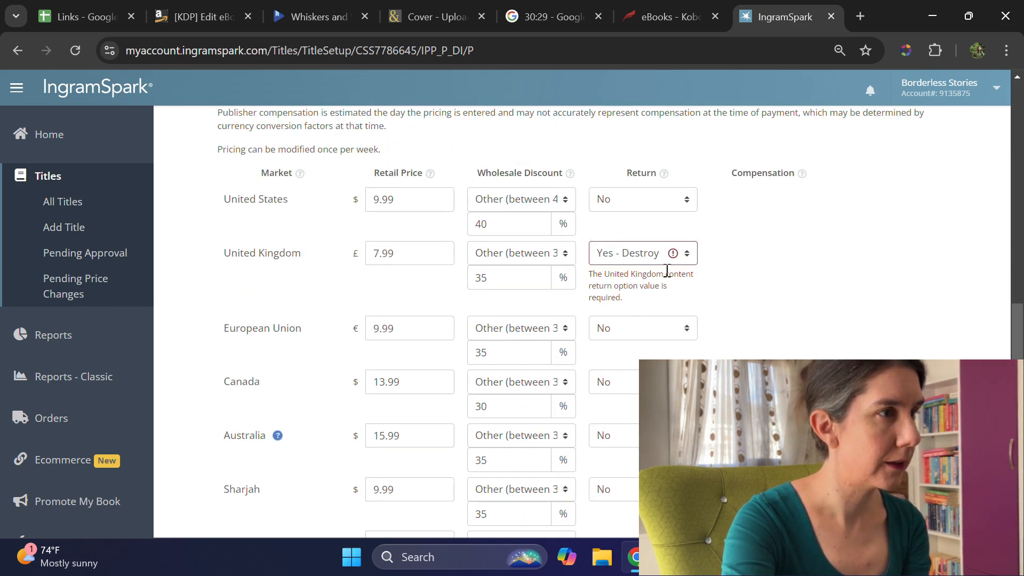
# Step: Clear the United Kingdom return option in the print pricing and reselect Yes - Destroy
pyautogui.click(664, 261)
pyautogui.click(640, 276)
pyautogui.click(635, 259)
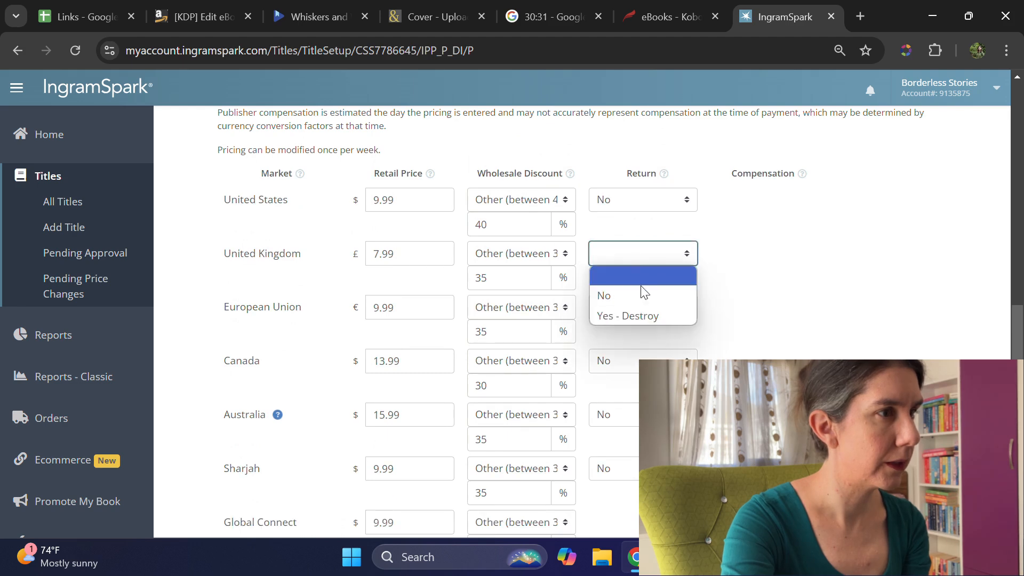
pyautogui.click(642, 316)
# Step: Recheck the print information form down to the publication and on-sale dates
pyautogui.scroll(-10, 748, 291)
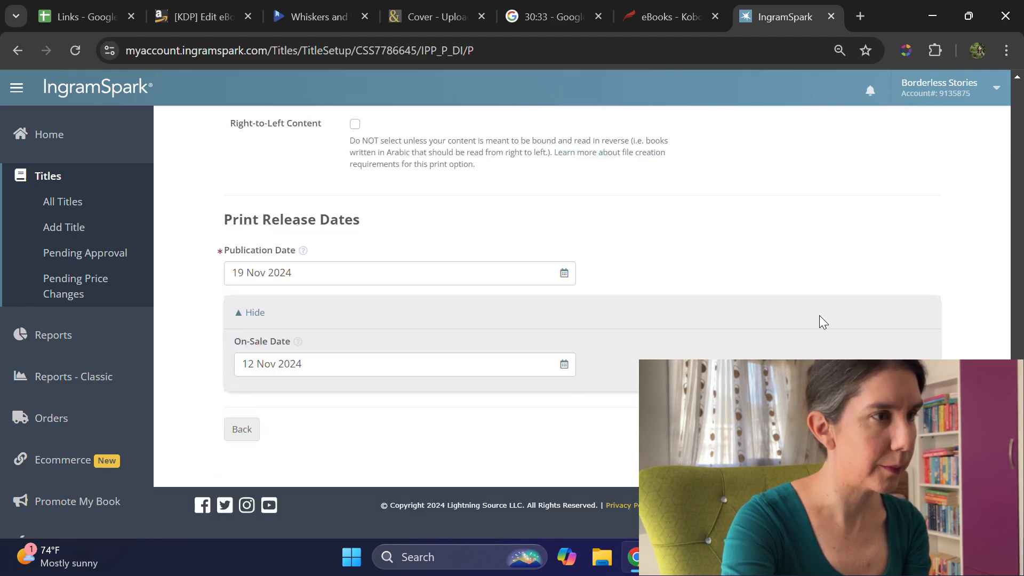
pyautogui.scroll(8, 848, 333)
pyautogui.scroll(1, 851, 334)
pyautogui.scroll(-9, 848, 334)
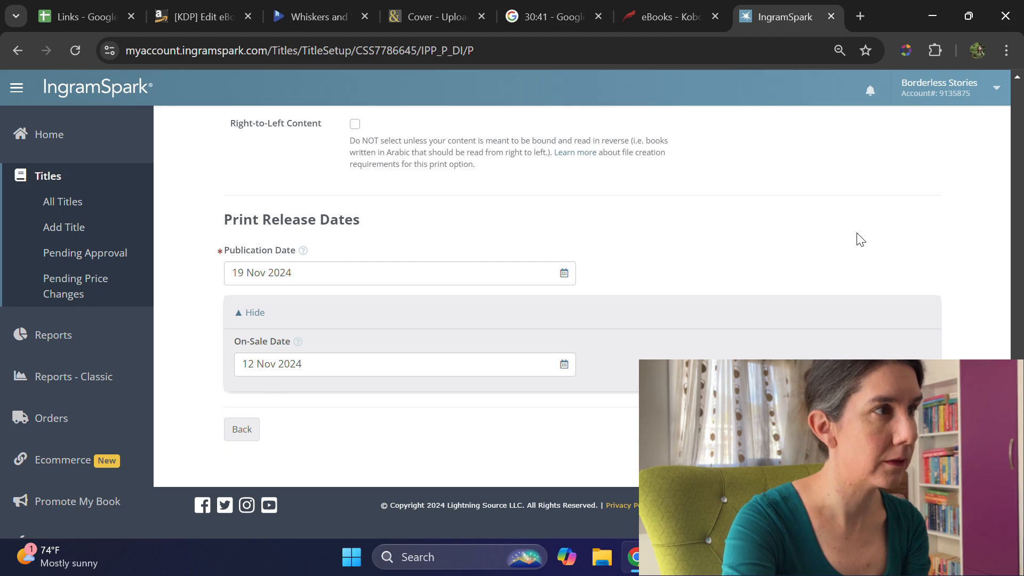
pyautogui.scroll(1, 868, 271)
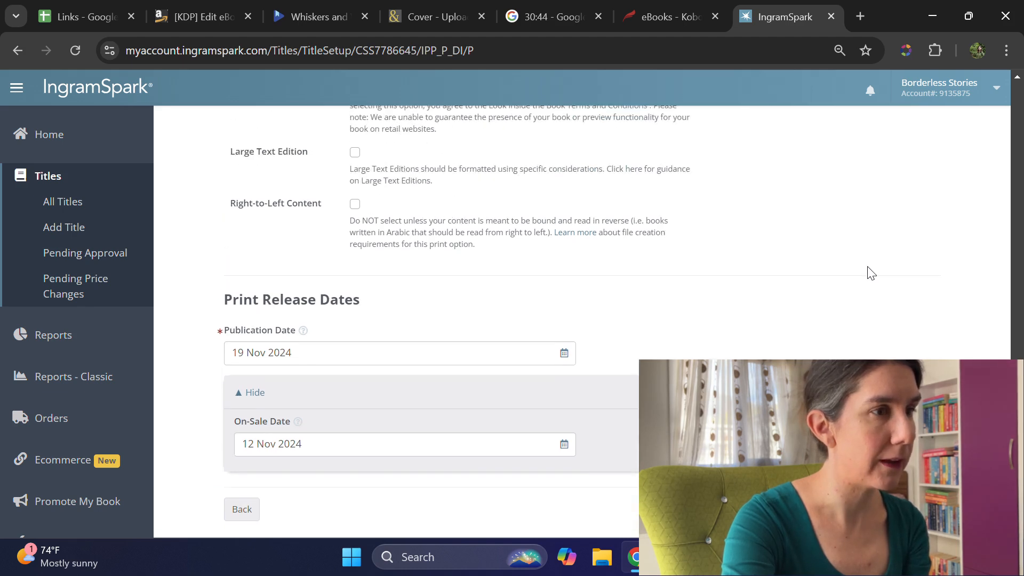
# Step: Upload the PDF "Whiskers and Wanderlust (4)" as the book's print interior
pyautogui.scroll(20, 871, 272)
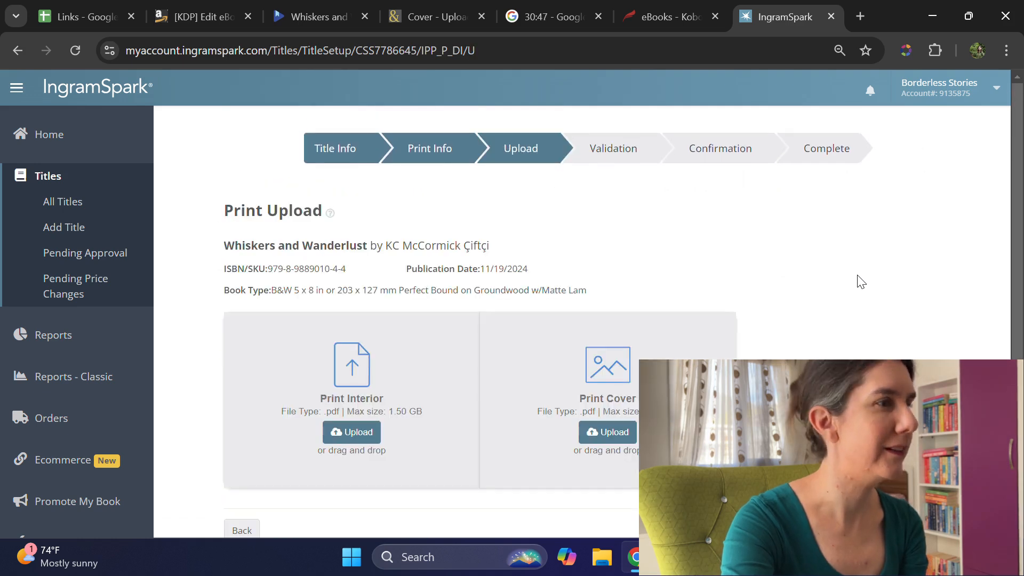
pyautogui.click(347, 430)
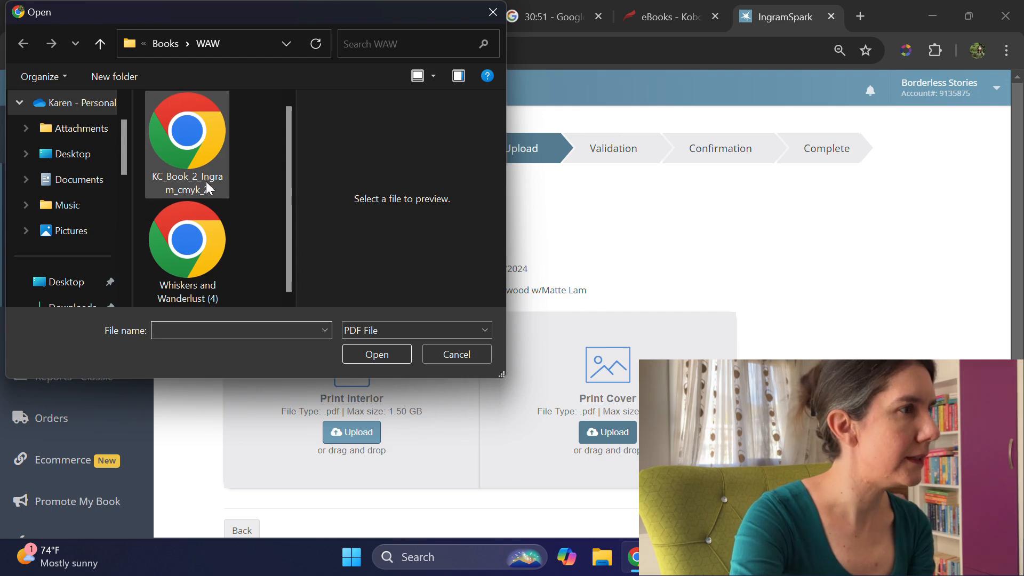
pyautogui.click(188, 246)
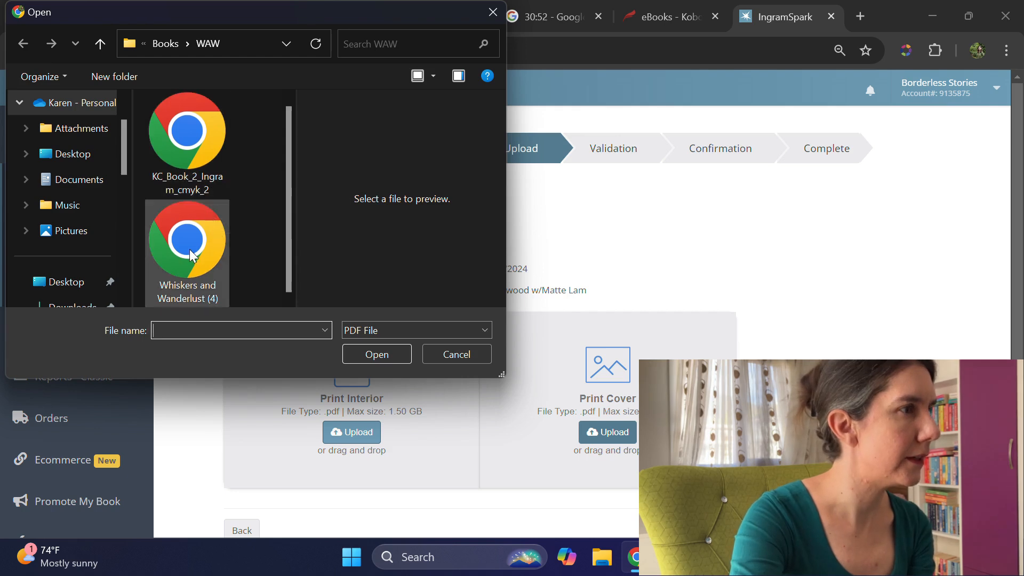
pyautogui.click(383, 357)
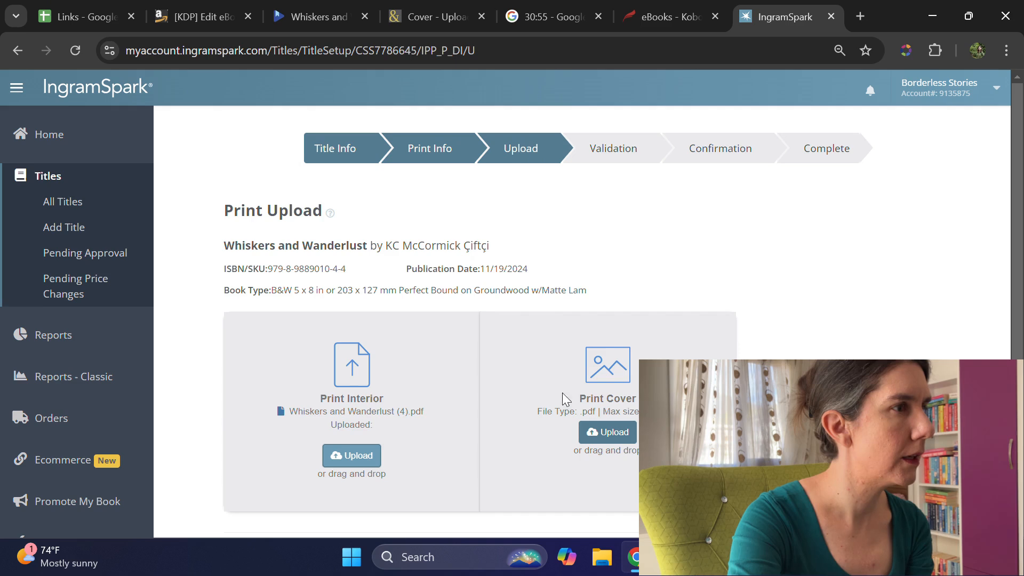
# Step: Upload the PDF "KC_Book_2_Ingram_cmyk_2" as the book's print cover
pyautogui.click(622, 440)
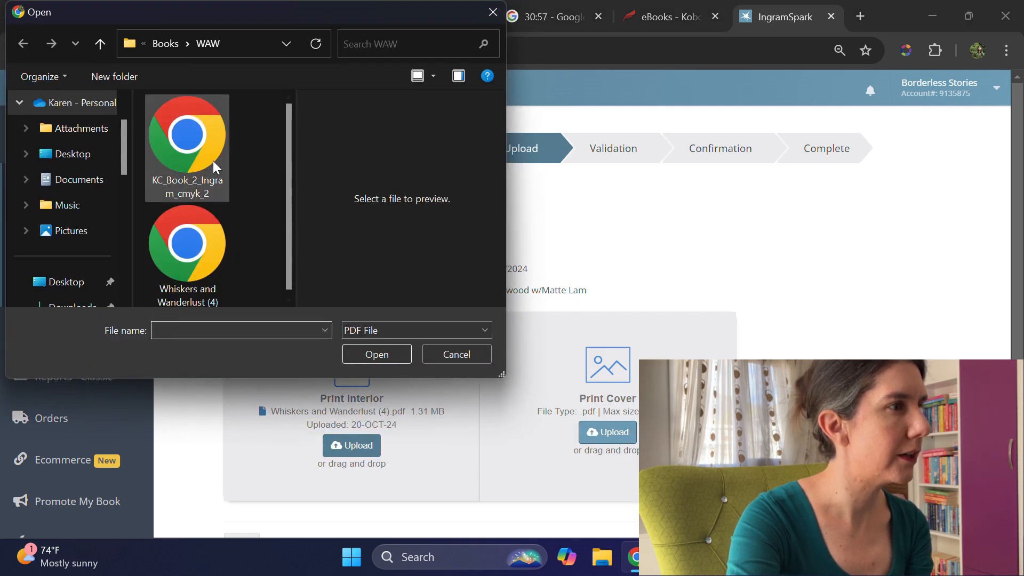
pyautogui.click(189, 142)
pyautogui.click(395, 352)
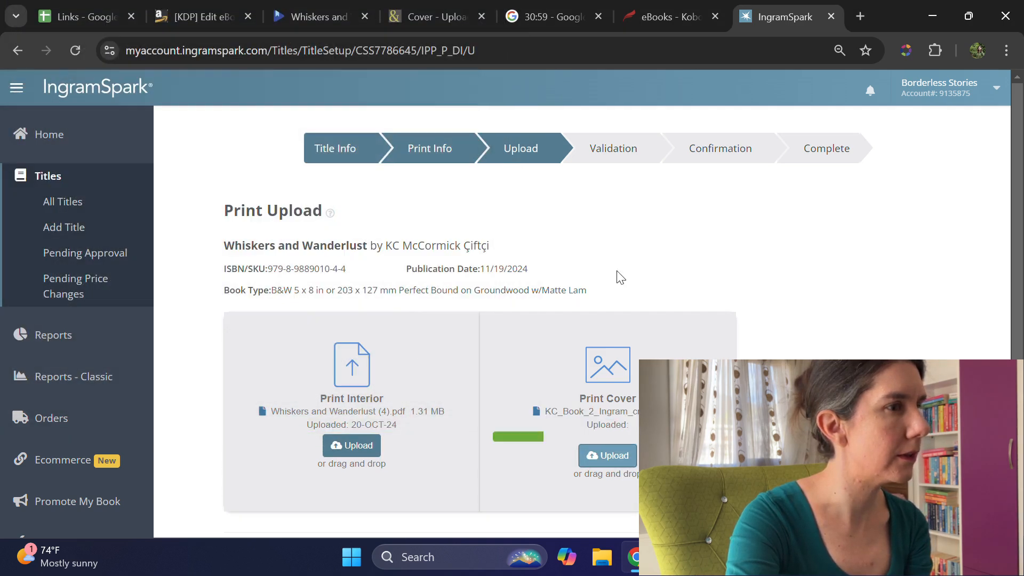
pyautogui.scroll(-2, 638, 231)
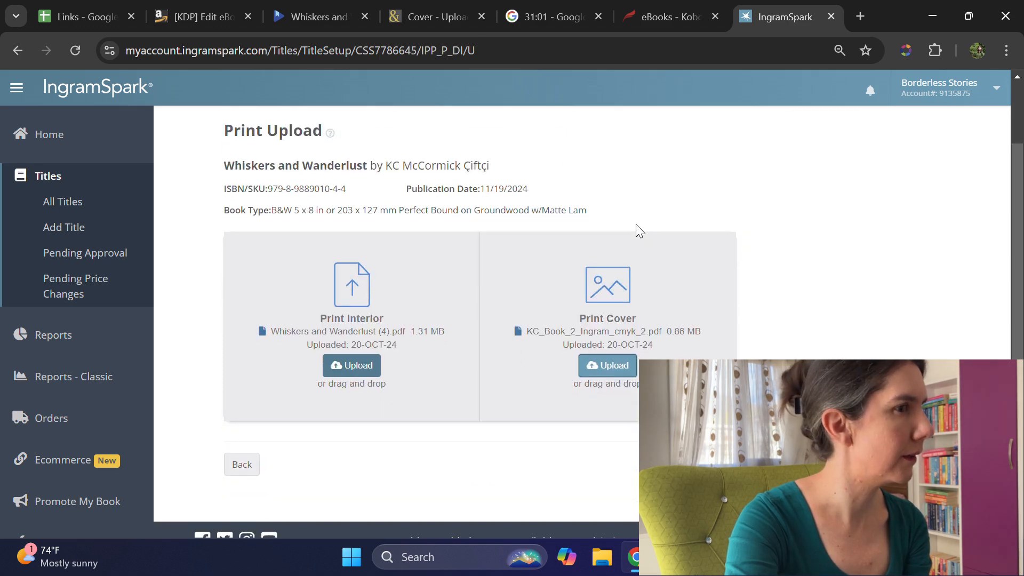
pyautogui.scroll(-1, 638, 230)
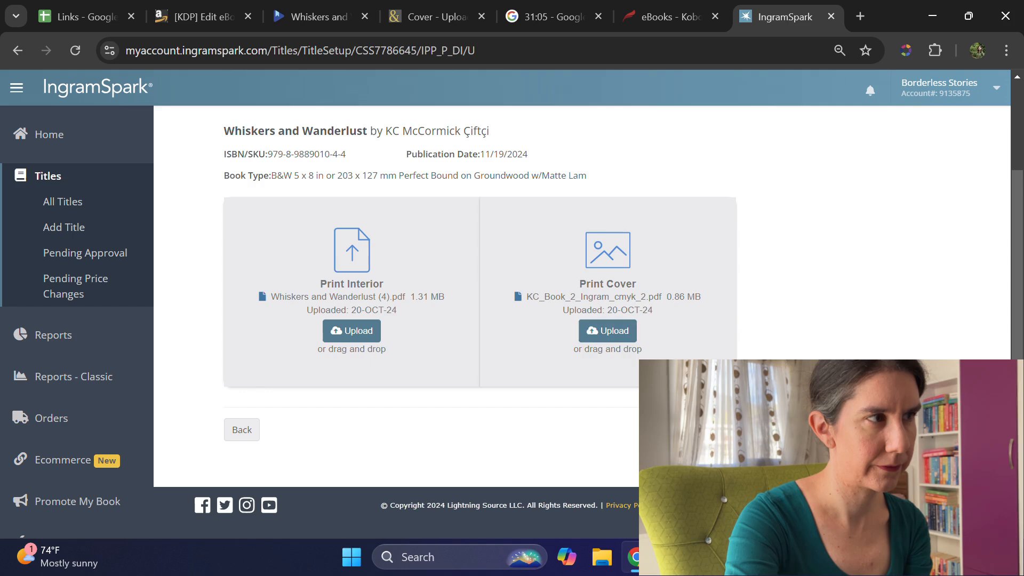
# Step: Switch to the KDP eBook content page, dismiss the pre-order submission notice and answer No to the AI-generated content question
pyautogui.click(210, 16)
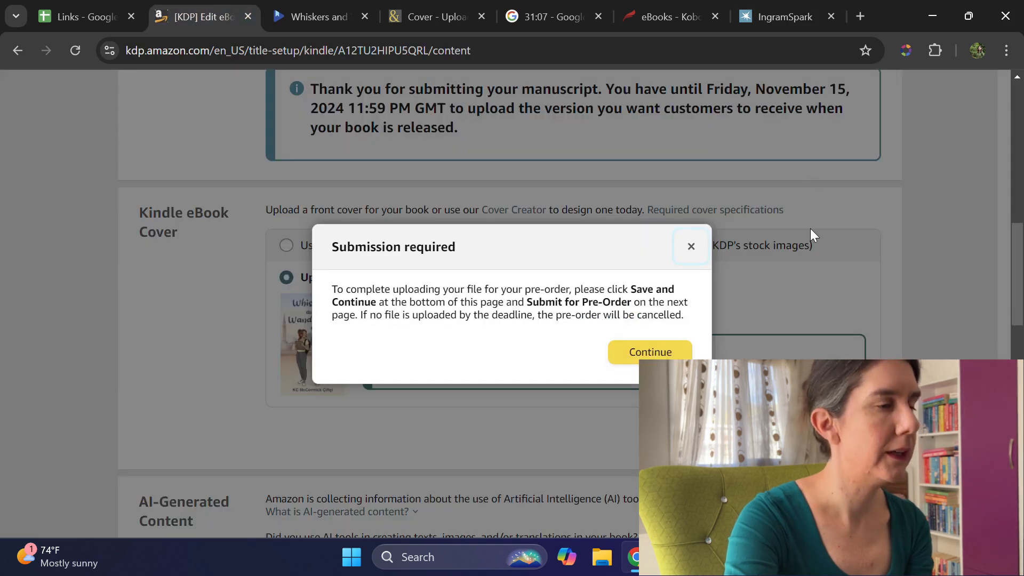
pyautogui.click(673, 350)
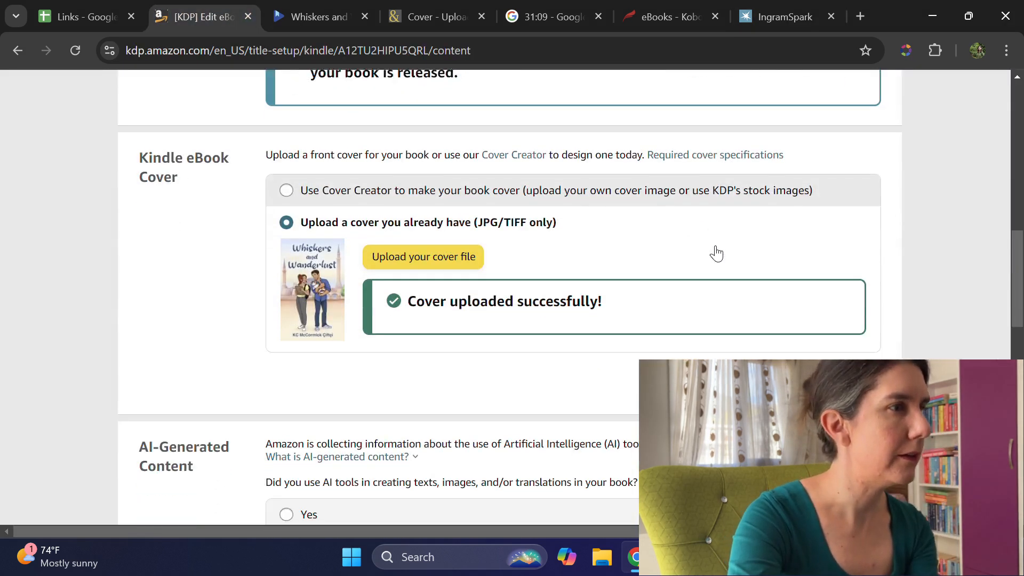
pyautogui.scroll(-5, 720, 245)
pyautogui.click(304, 286)
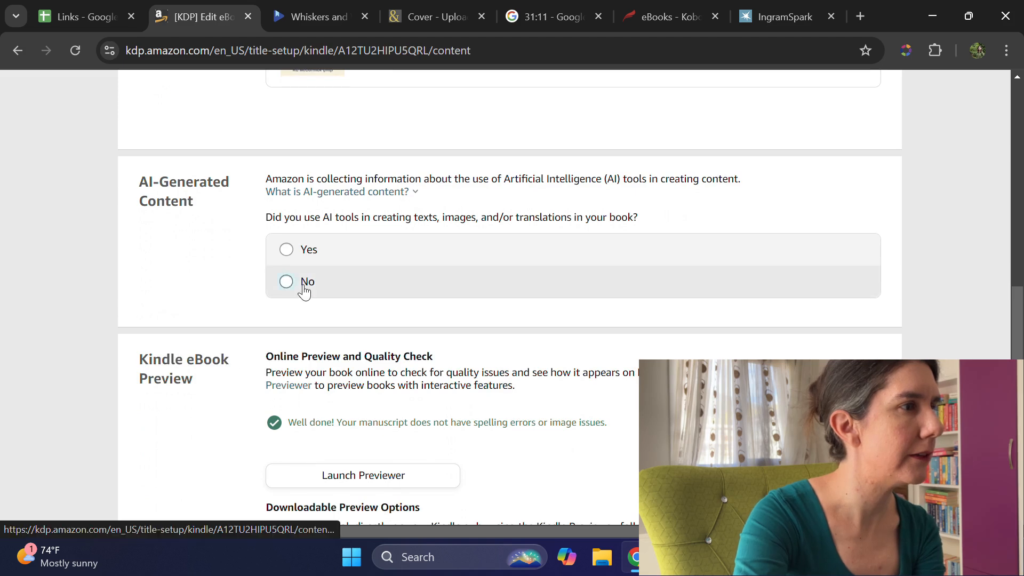
# Step: Enter Borderless Stories as the Kindle eBook's publisher, leaving the ISBN blank, and save and continue to the pricing page
pyautogui.scroll(-5, 795, 250)
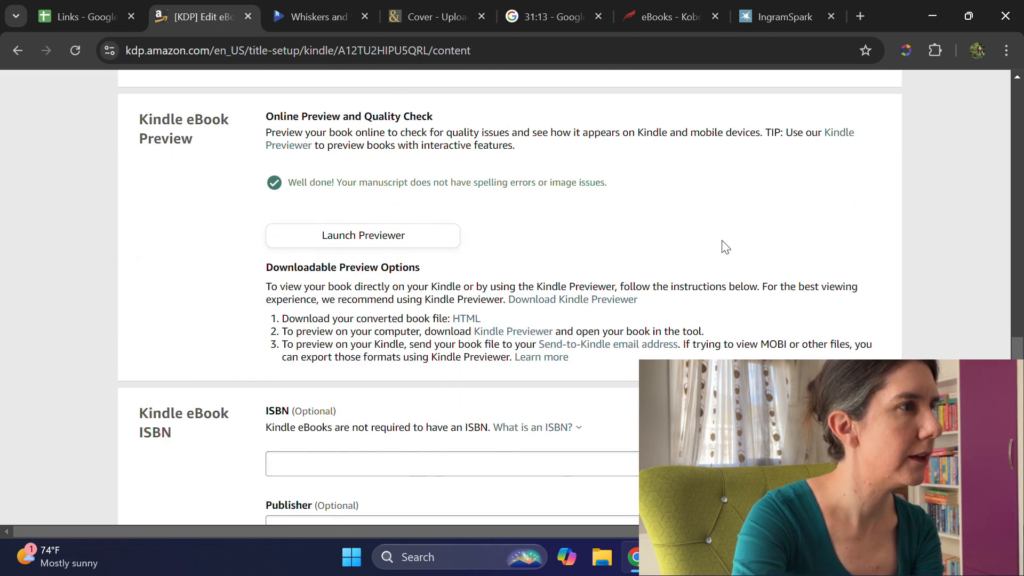
pyautogui.scroll(-3, 551, 213)
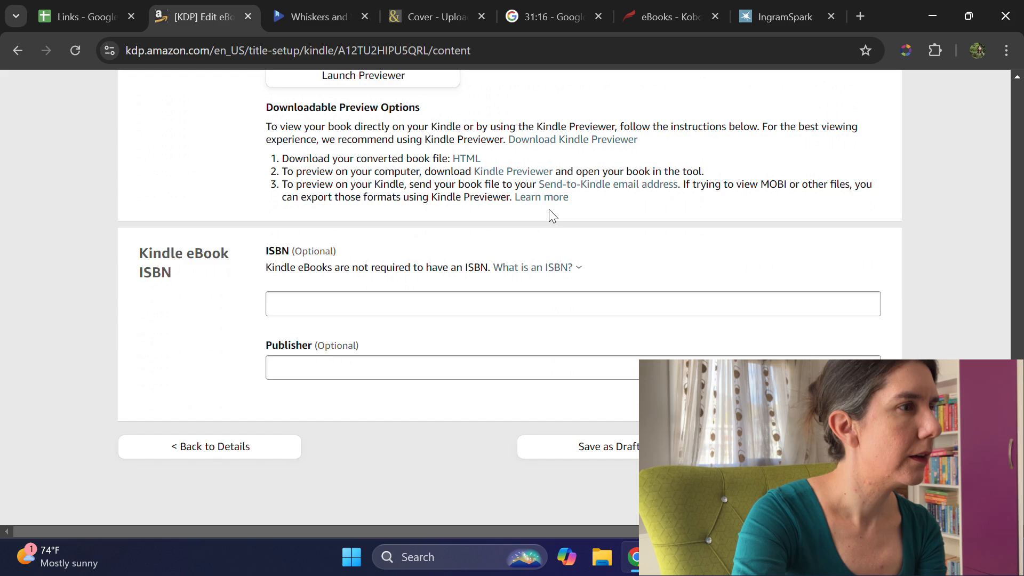
pyautogui.click(346, 358)
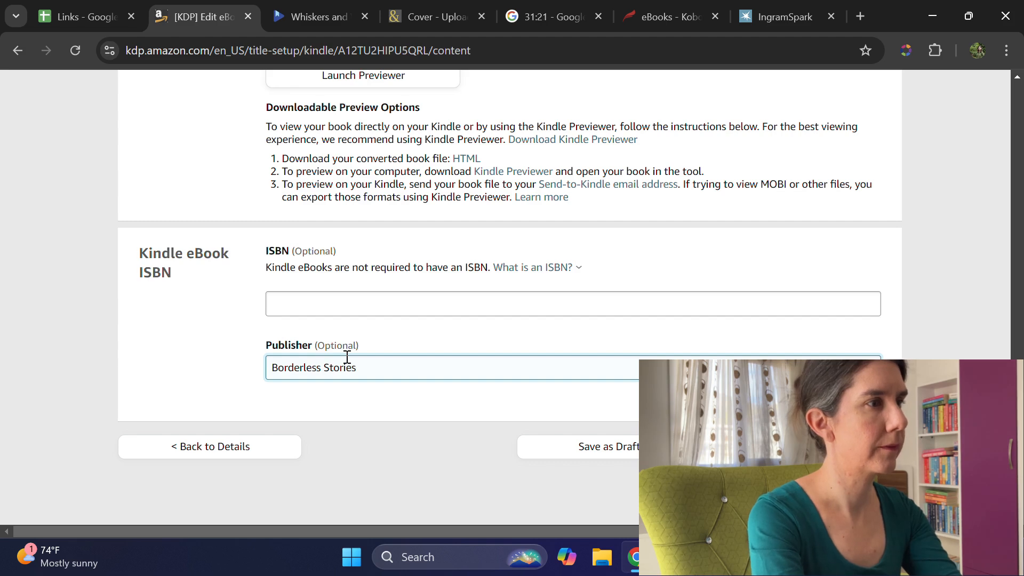
pyautogui.click(809, 446)
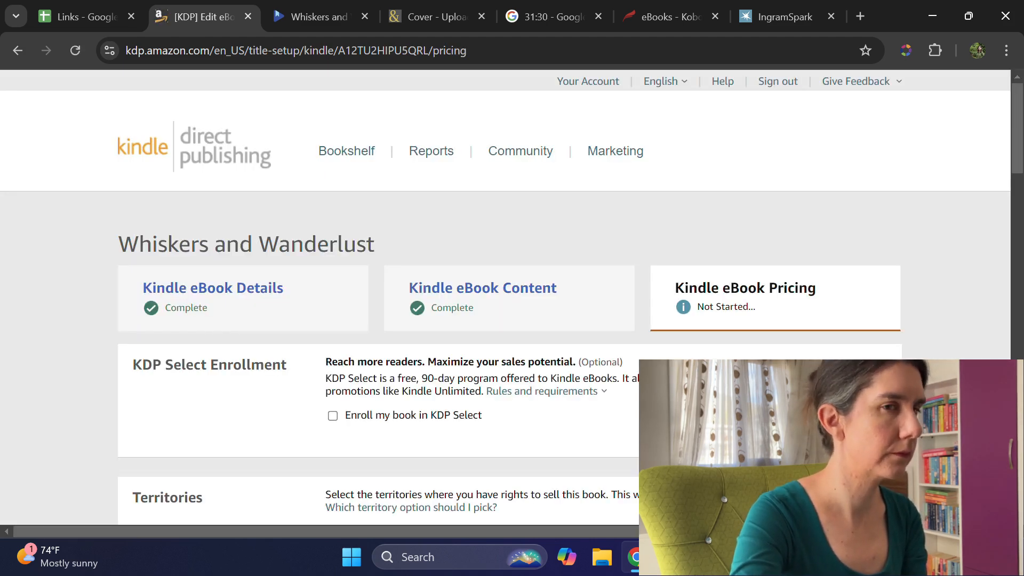
# Step: Choose the 70% royalty plan and set the Amazon.com list price to 2.99 USD
pyautogui.scroll(-4, 510, 293)
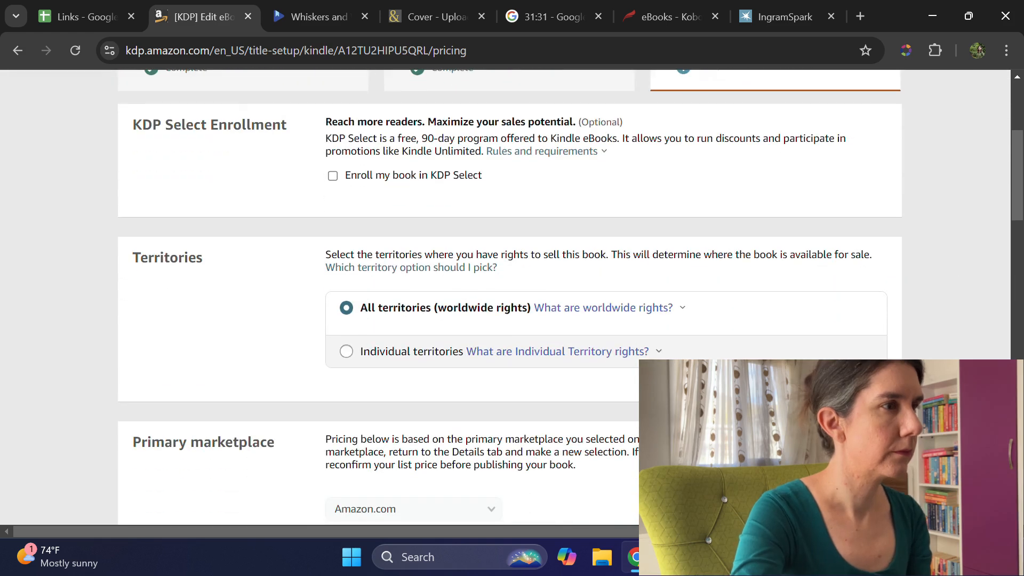
pyautogui.scroll(-5, 382, 309)
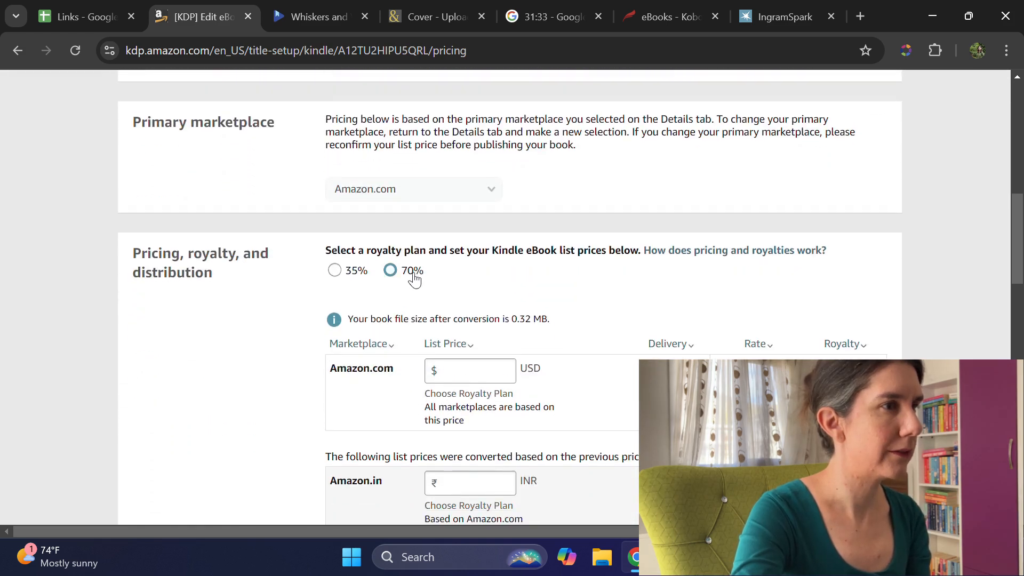
pyautogui.click(397, 275)
pyautogui.scroll(-2, 585, 359)
pyautogui.click(473, 288)
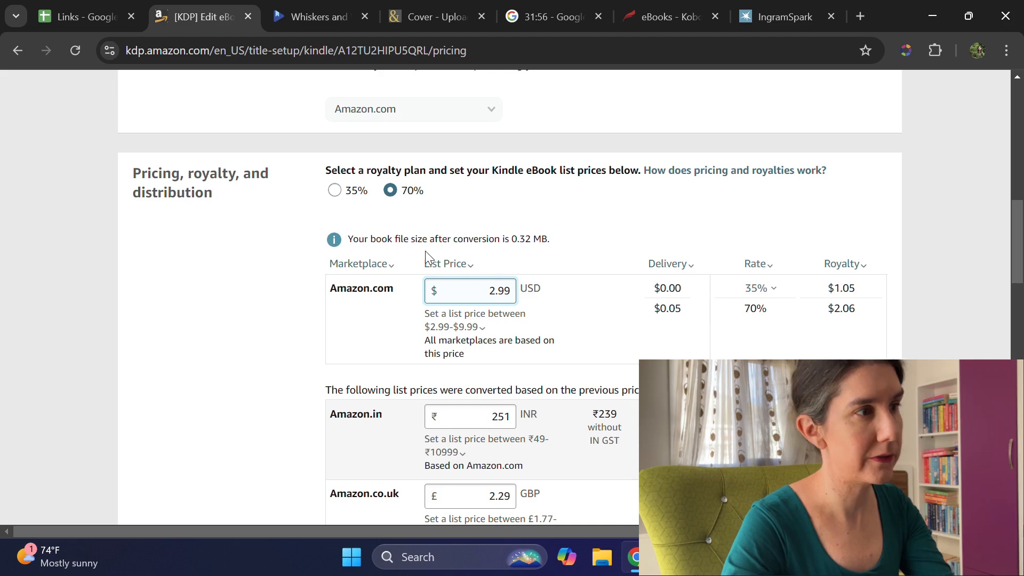
# Step: Set the list prices to 199 INR for Amazon.in and 2.99 GBP for Amazon.co.uk
pyautogui.scroll(-2, 436, 324)
pyautogui.click(470, 343)
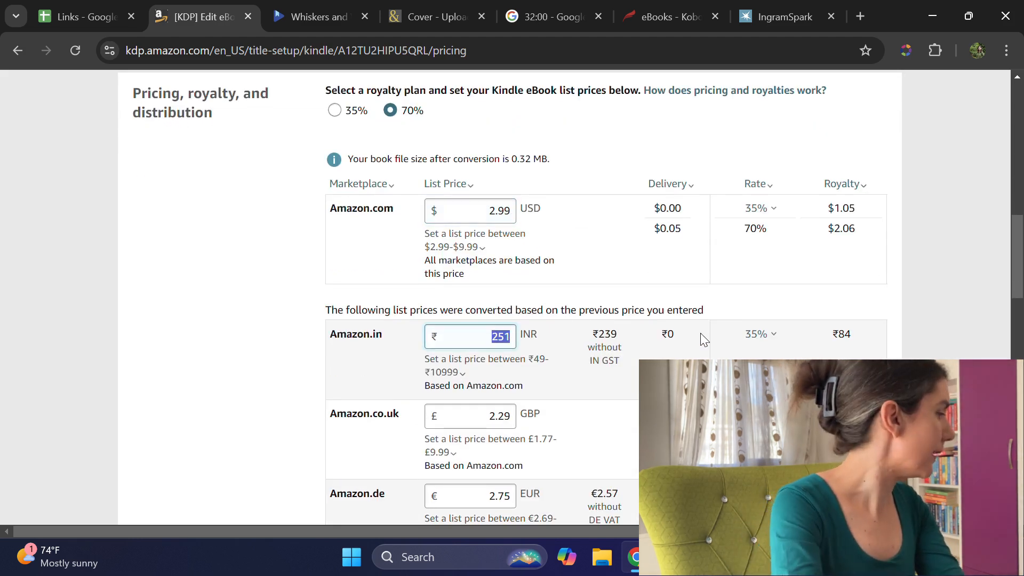
pyautogui.write('199')
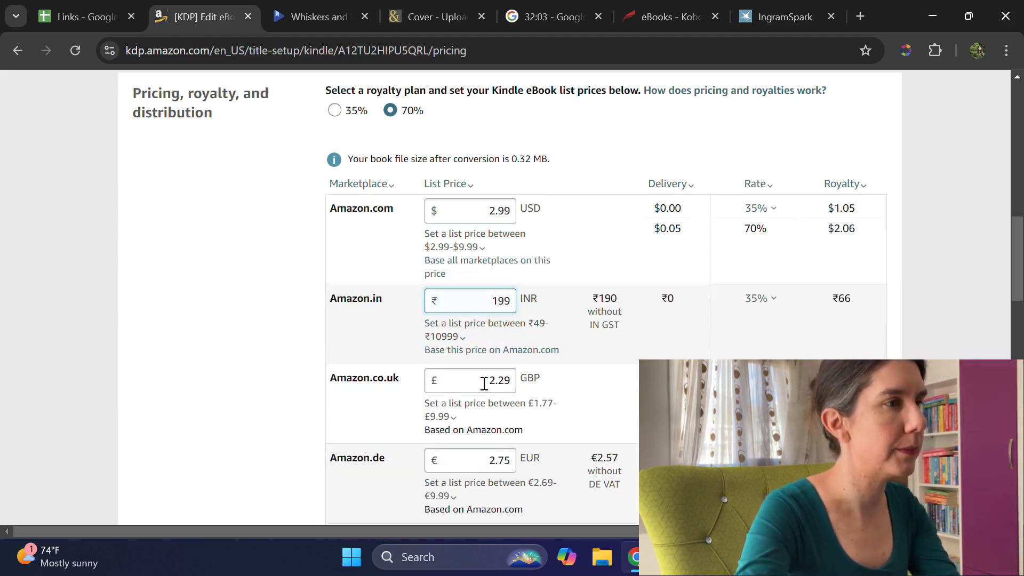
pyautogui.doubleClick(509, 381)
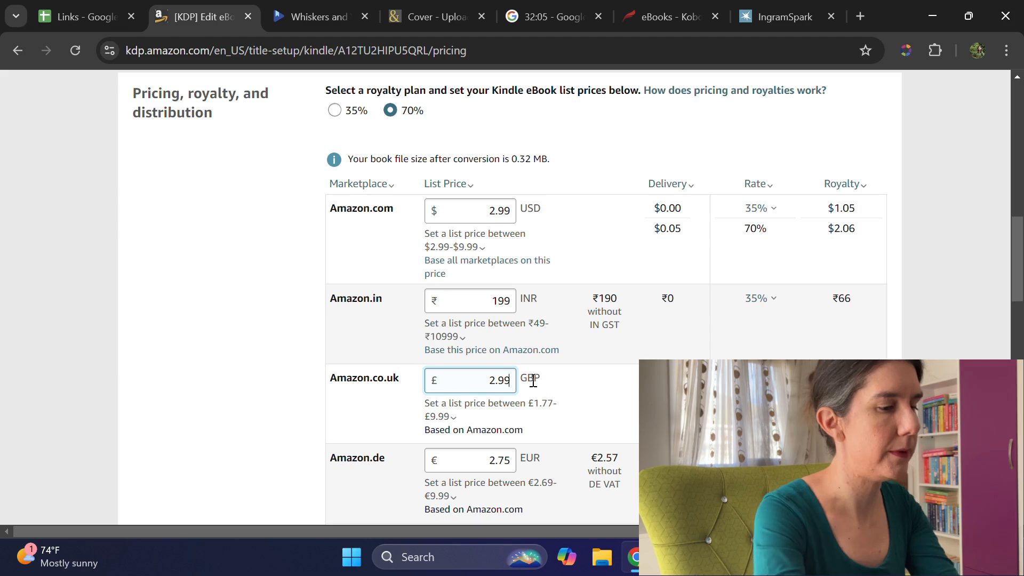
# Step: Set the list price to 2.99 EUR for Amazon.de, Amazon.fr, Amazon.es, Amazon.it and Amazon.nl
pyautogui.click(500, 459)
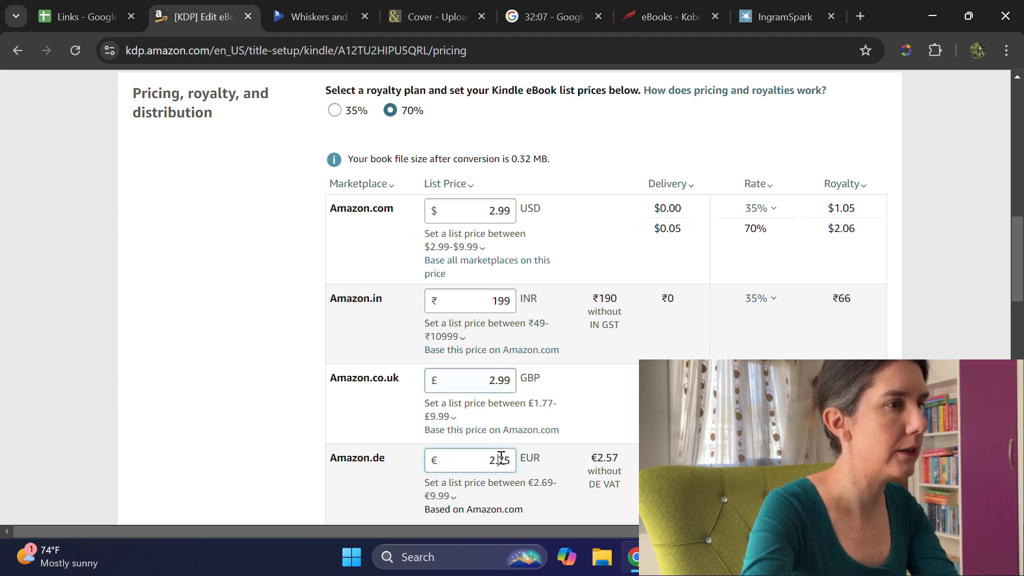
pyautogui.write('99')
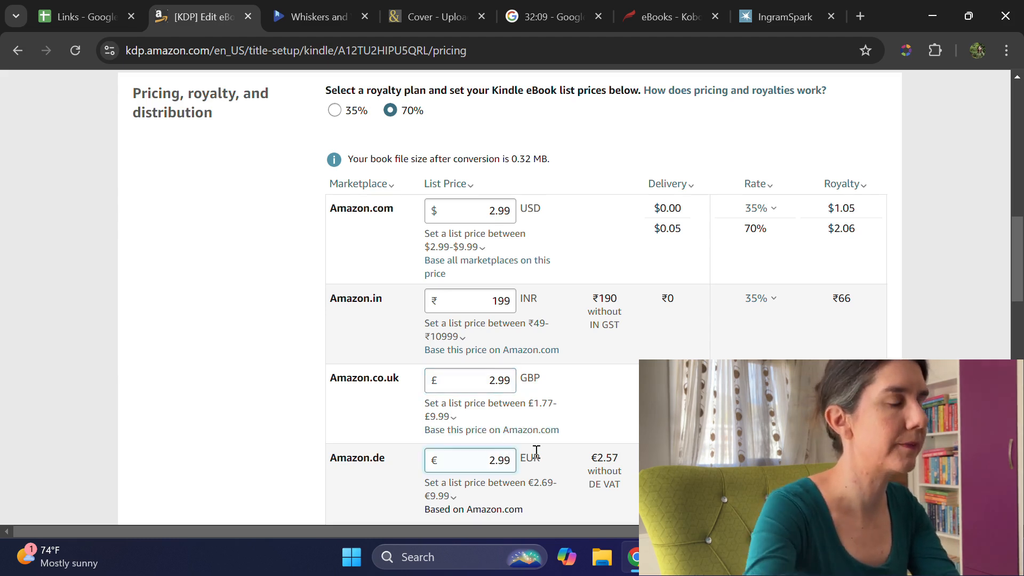
pyautogui.scroll(-3, 539, 446)
pyautogui.click(501, 381)
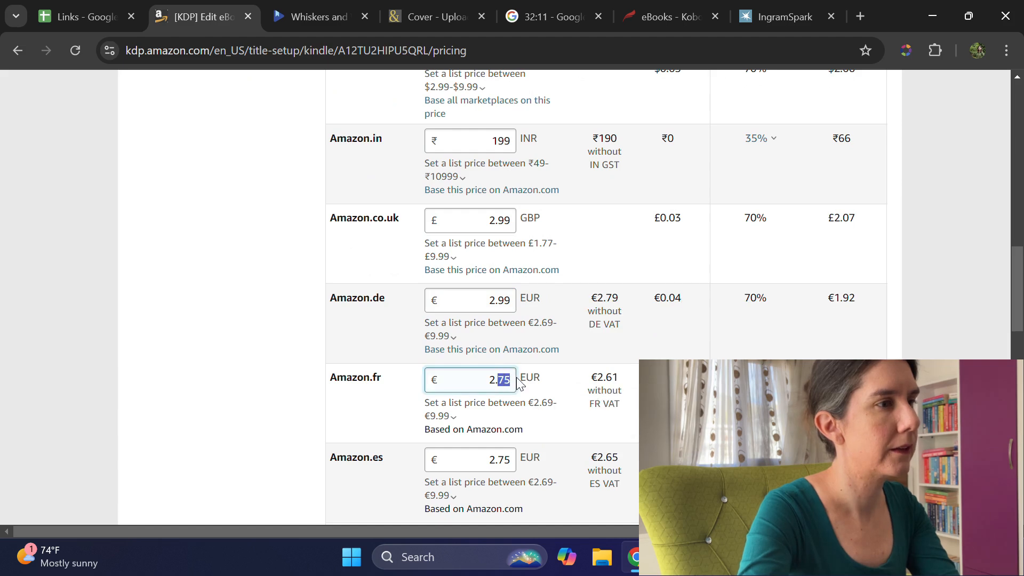
pyautogui.write('99')
pyautogui.moveTo(494, 459); pyautogui.dragTo(510, 459)
pyautogui.write('99')
pyautogui.scroll(-3, 522, 458)
pyautogui.moveTo(498, 379); pyautogui.dragTo(512, 381)
pyautogui.write('99')
pyautogui.scroll(-2, 528, 399)
pyautogui.write('99')
# Step: Set the list prices to 399 JPY for Amazon.co.jp and 14.99 BRL for Amazon.com.br
pyautogui.scroll(-2, 529, 382)
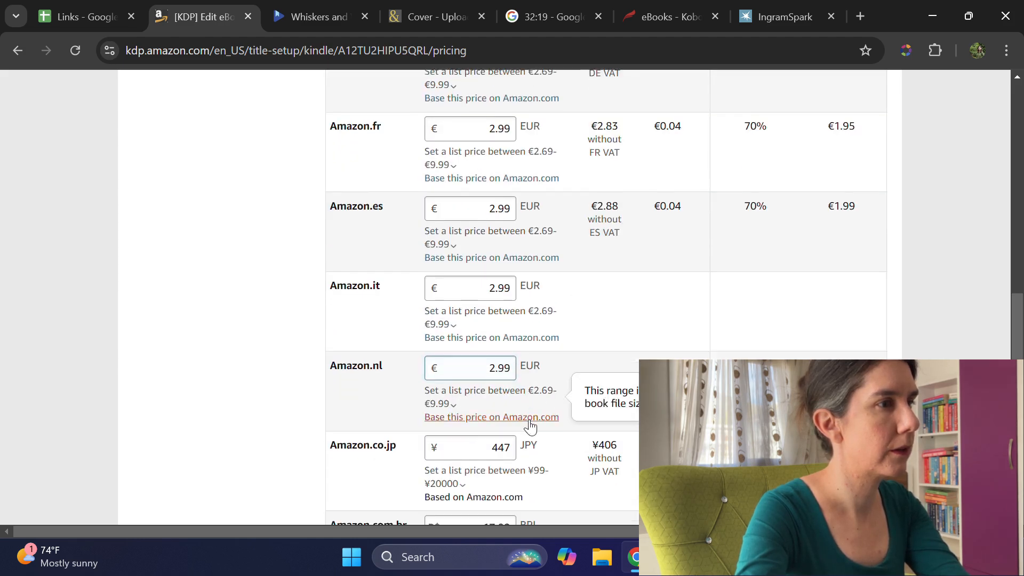
pyautogui.doubleClick(495, 383)
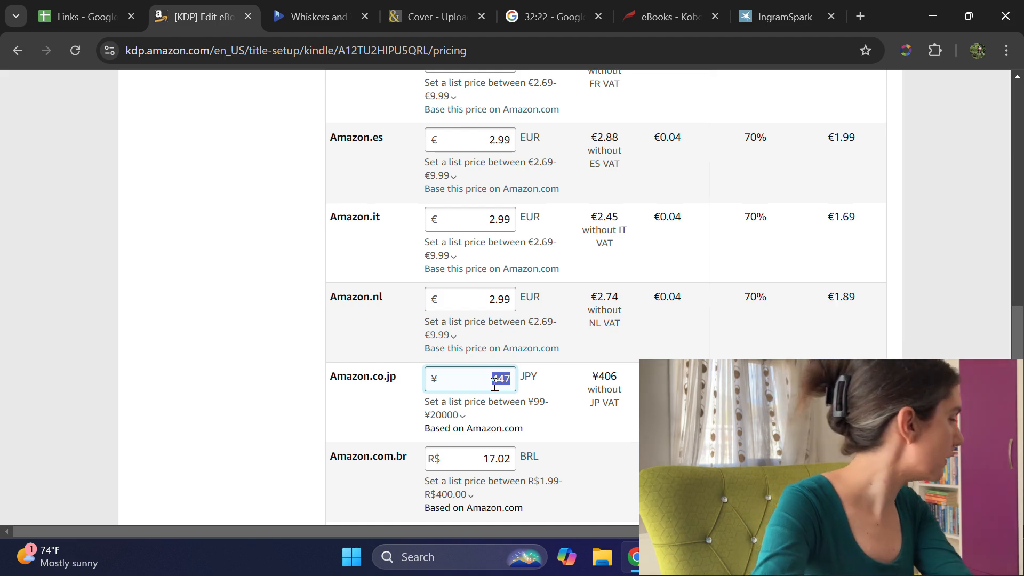
pyautogui.press('BackSpace')
pyautogui.write('399')
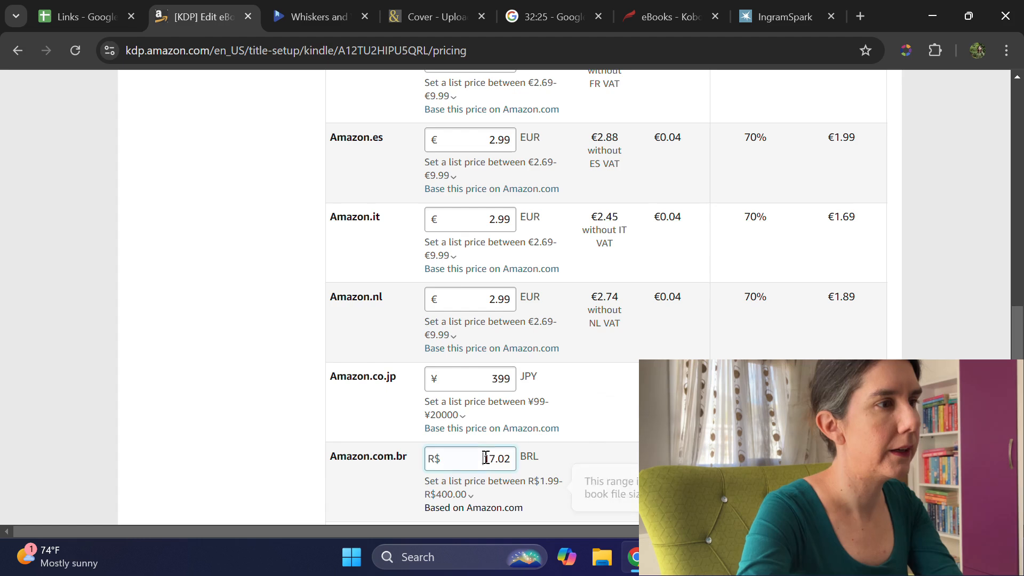
pyautogui.doubleClick(488, 459)
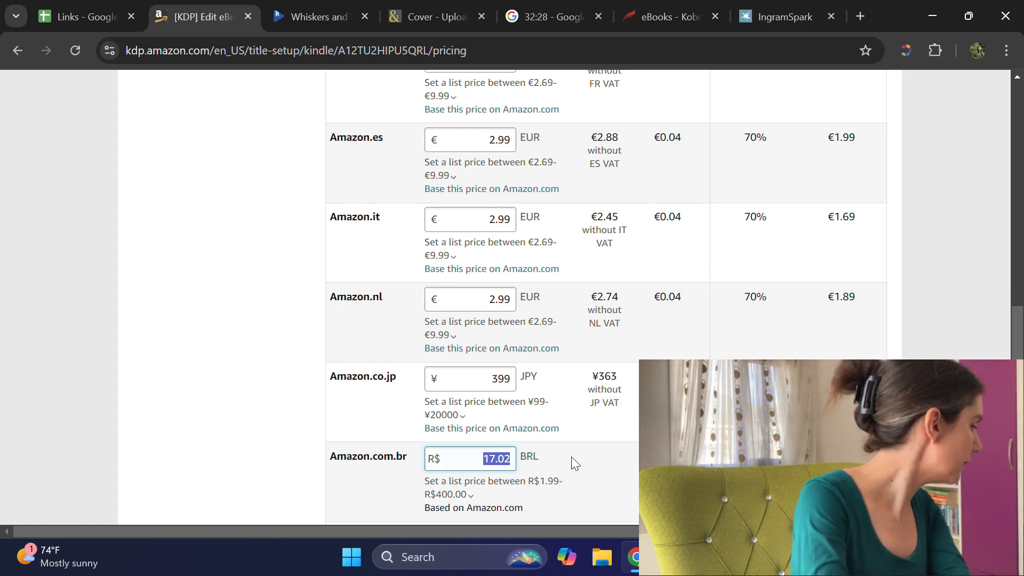
pyautogui.write('1')
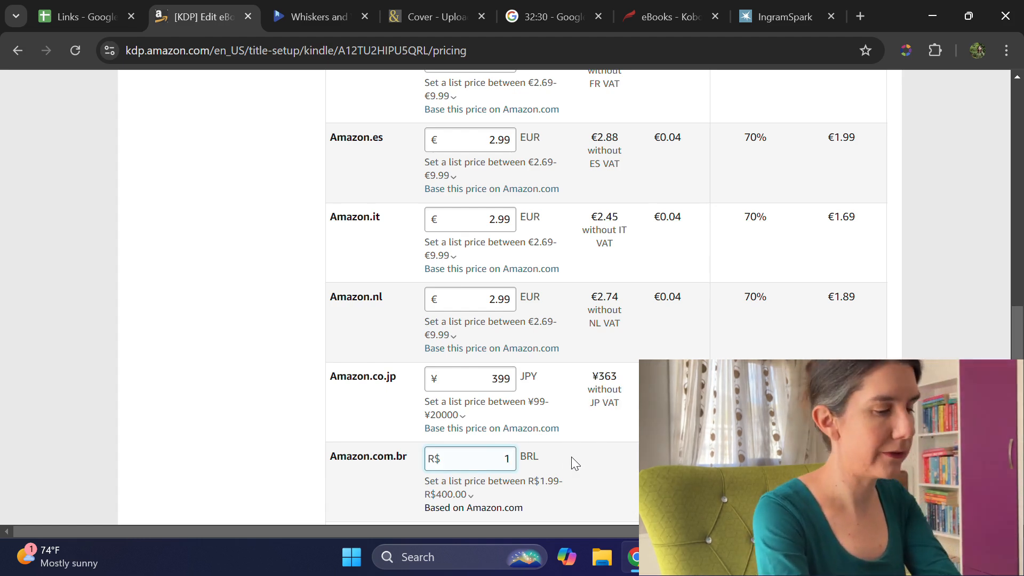
pyautogui.write('4.99')
# Step: Set the list prices to 4.99 CAD for Amazon.ca and 49.99 MXN for Amazon.com.mx
pyautogui.scroll(-3, 603, 449)
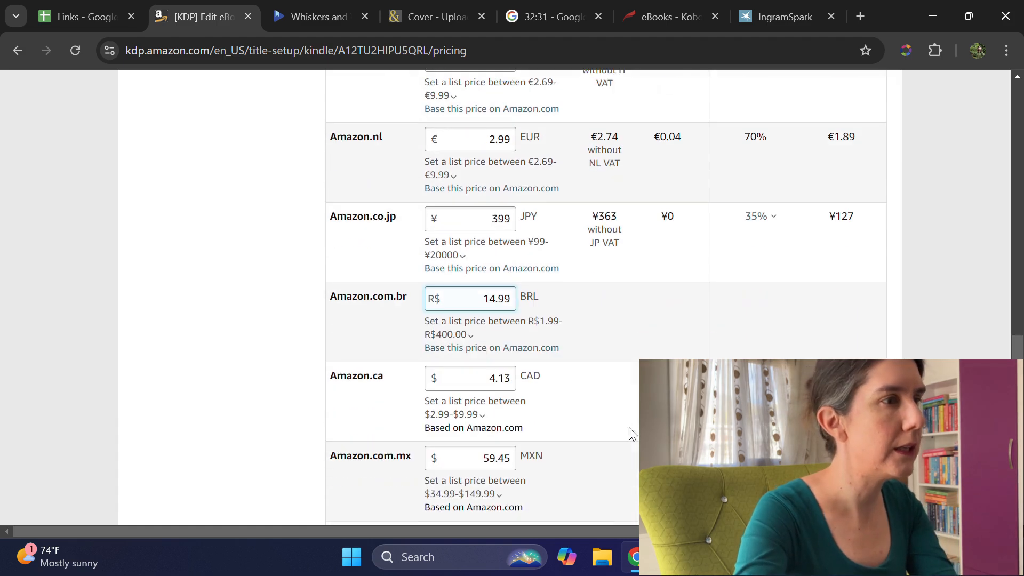
pyautogui.moveTo(477, 382); pyautogui.dragTo(555, 380)
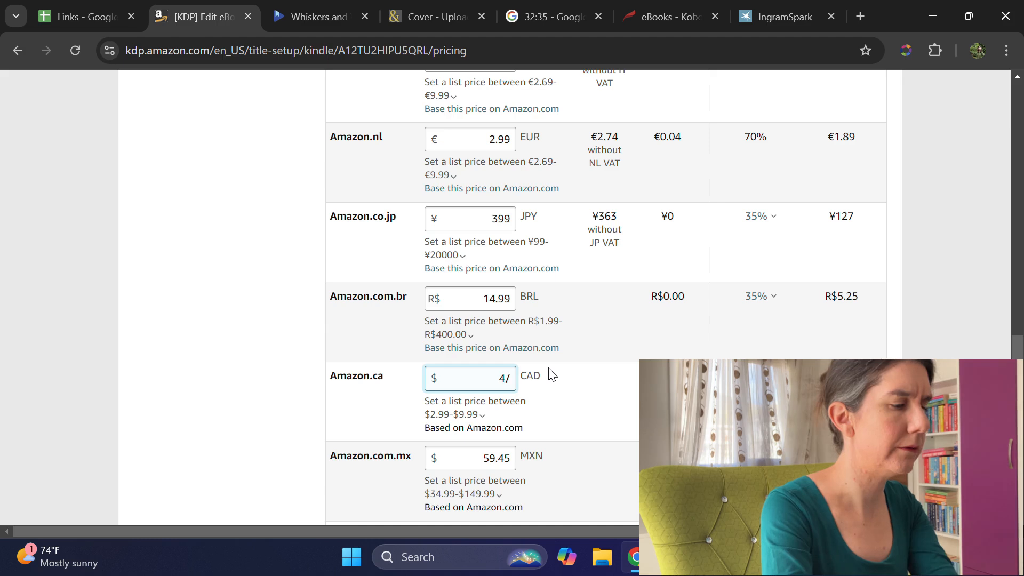
pyautogui.press('BackSpace')
pyautogui.press('BackSpace')
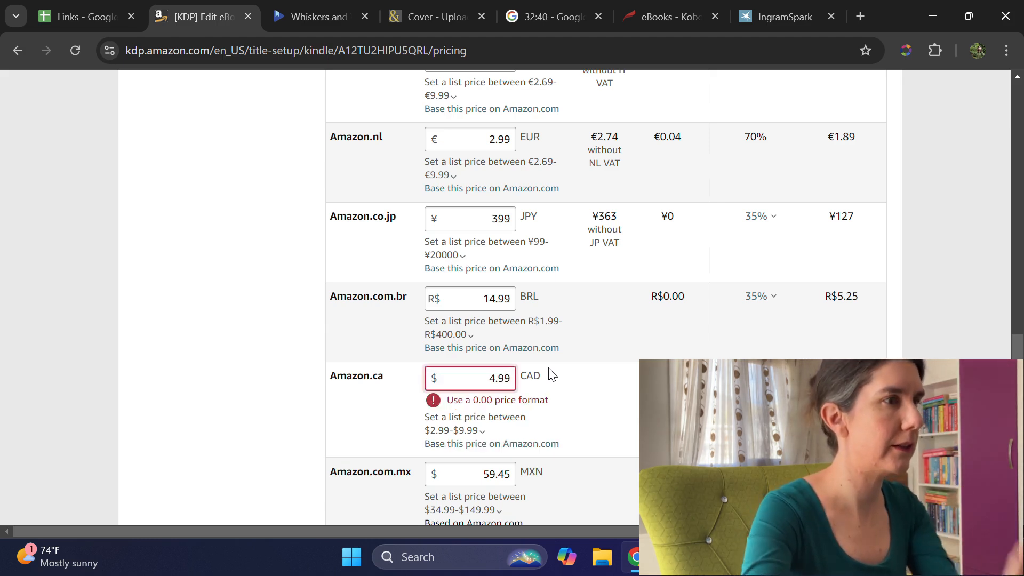
pyautogui.scroll(-3, 462, 347)
pyautogui.click(468, 305)
pyautogui.moveTo(468, 305); pyautogui.dragTo(590, 325)
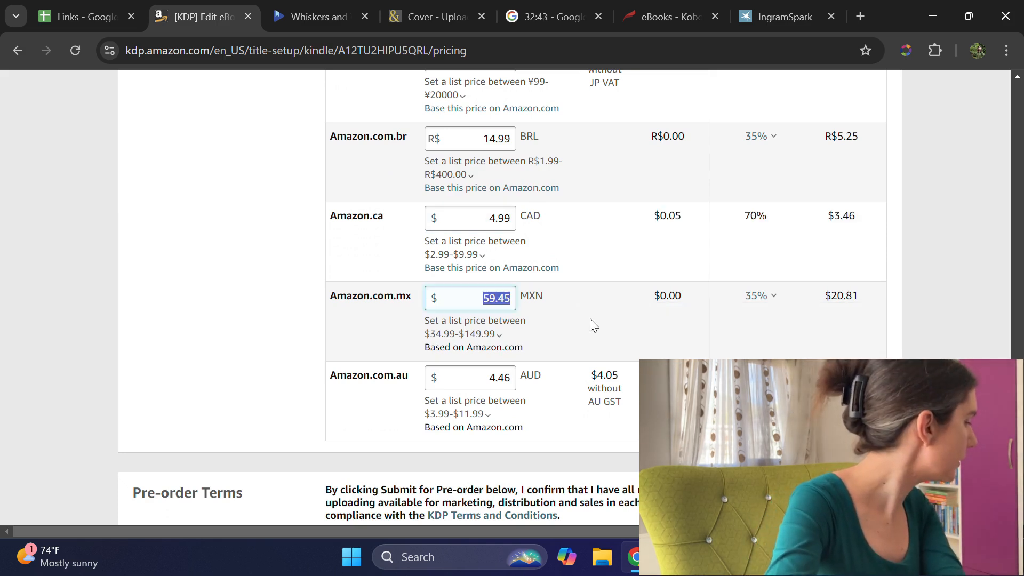
pyautogui.write('49.99')
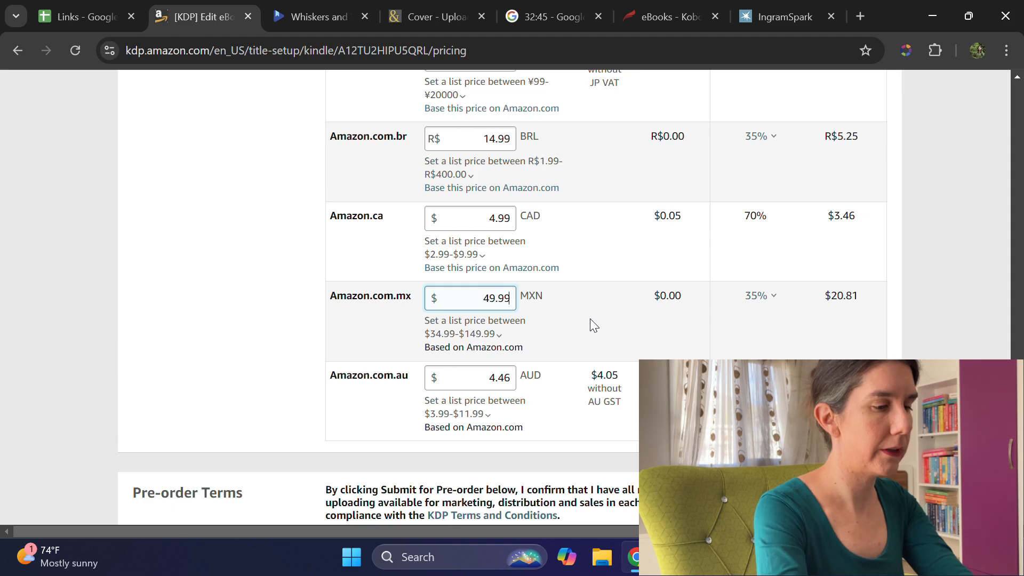
# Step: Set the list price to 3.99 AUD for Amazon.com.au
pyautogui.click(483, 376)
pyautogui.moveTo(482, 375); pyautogui.dragTo(531, 370)
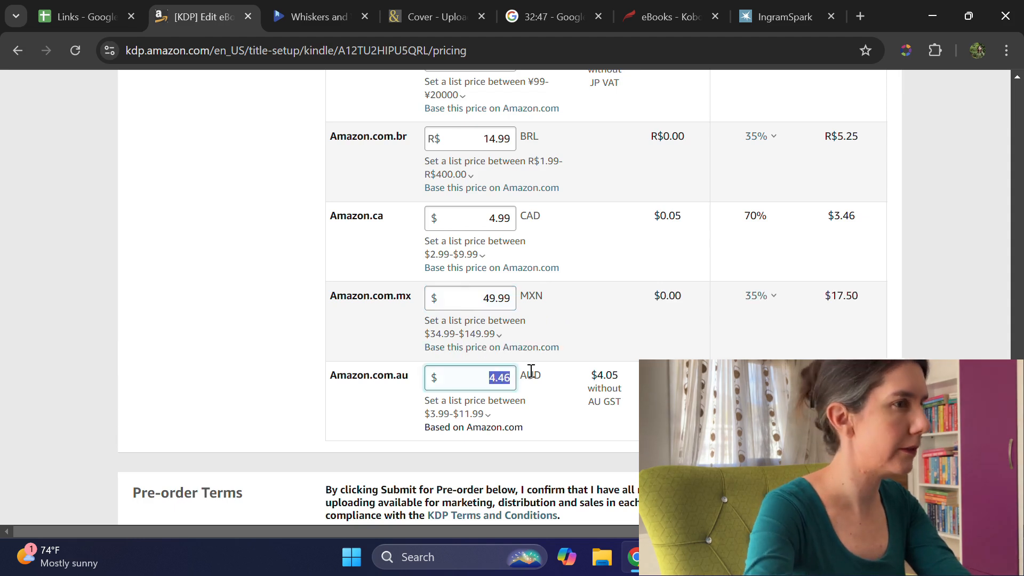
pyautogui.write('2')
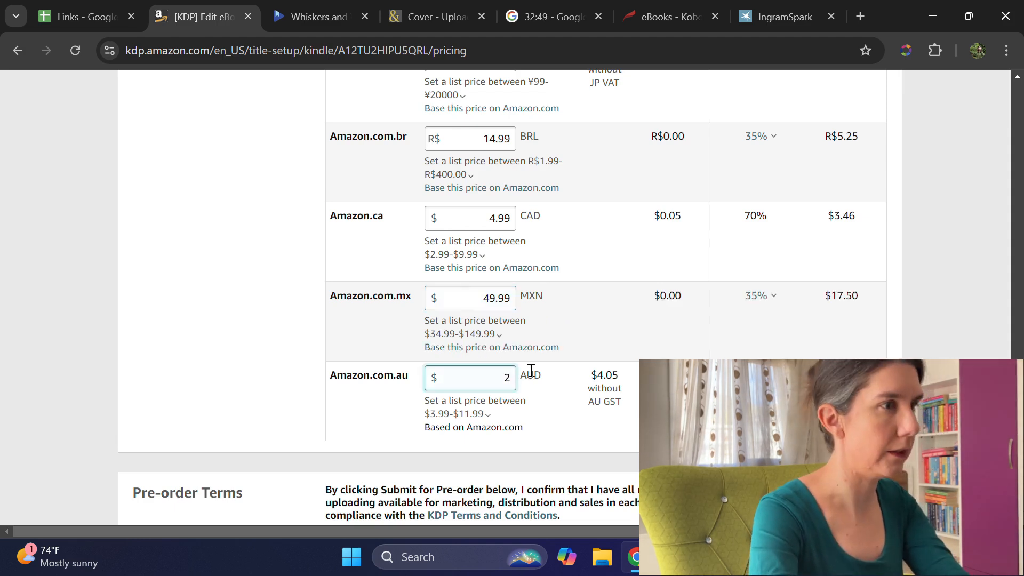
pyautogui.press('BackSpace')
pyautogui.write('3.99')
pyautogui.click(277, 428)
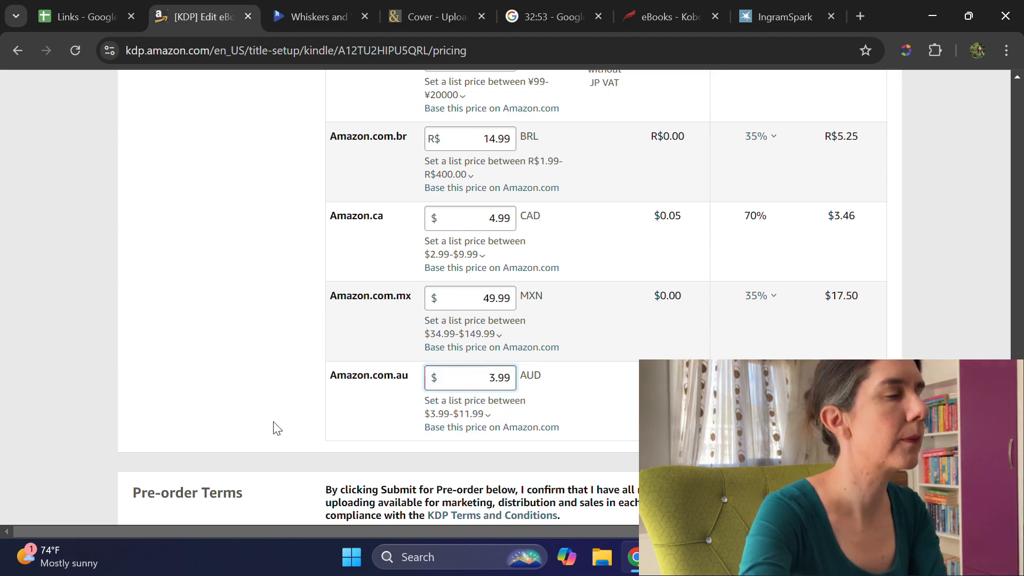
# Step: Submit the Kindle eBook for pre-order and close the KDP page
pyautogui.scroll(-4, 160, 341)
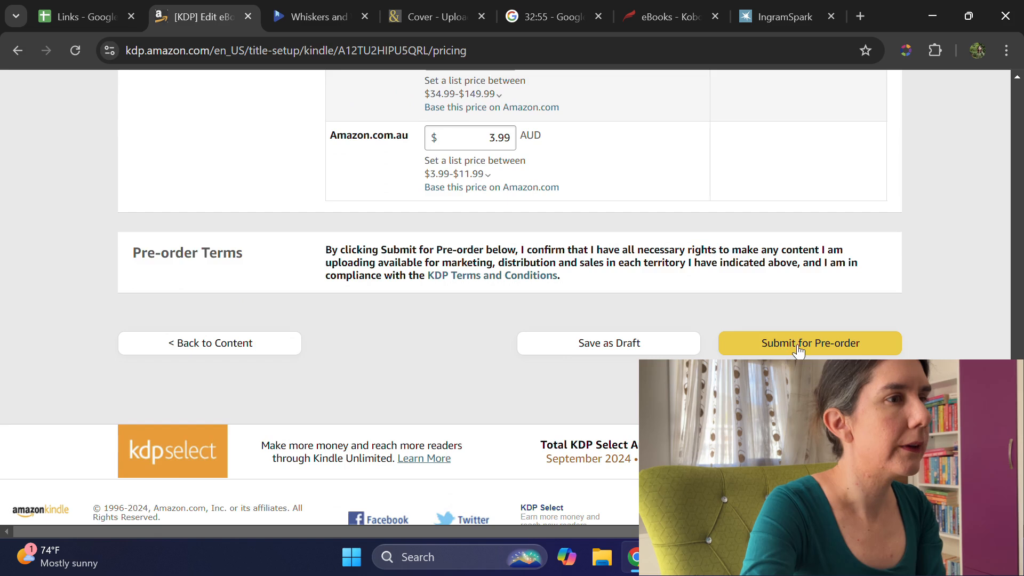
pyautogui.click(799, 347)
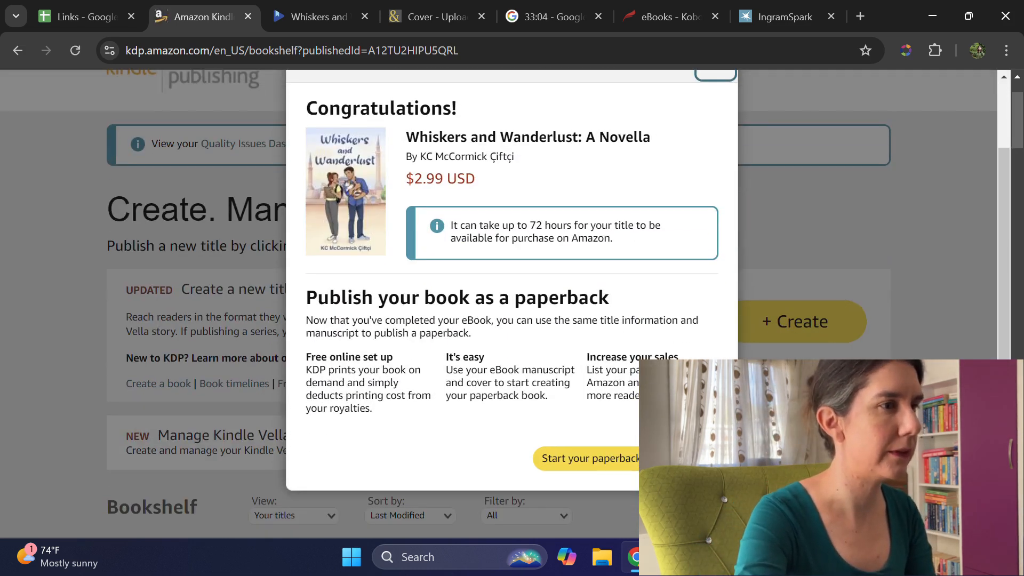
pyautogui.click(694, 459)
pyautogui.scroll(-5, 775, 299)
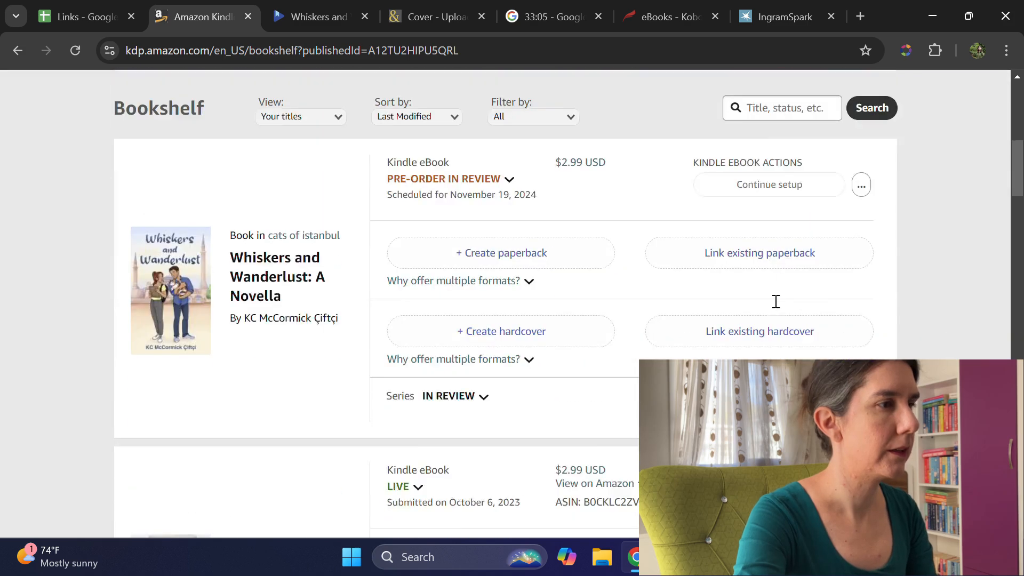
pyautogui.scroll(10, 692, 233)
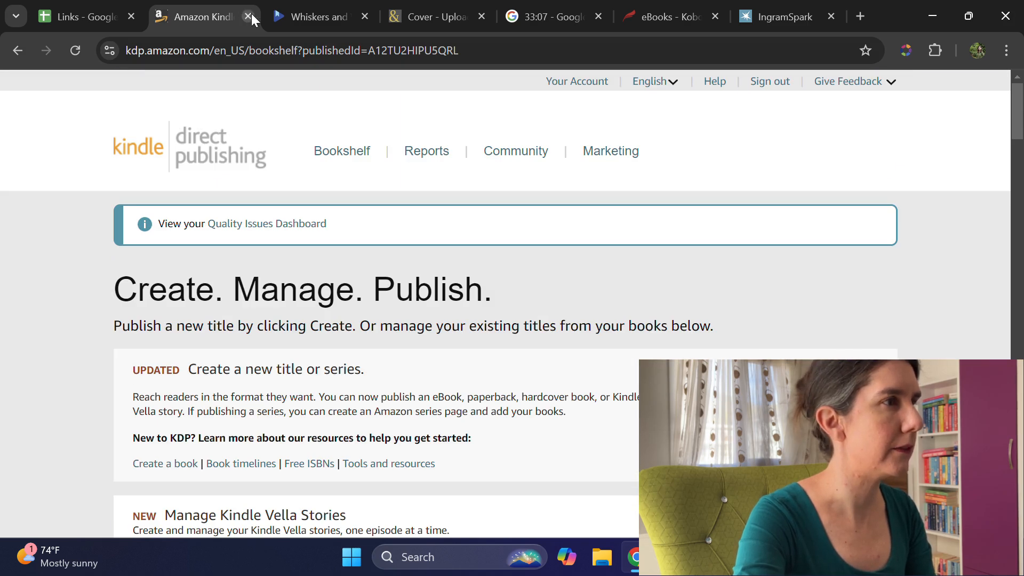
pyautogui.click(248, 16)
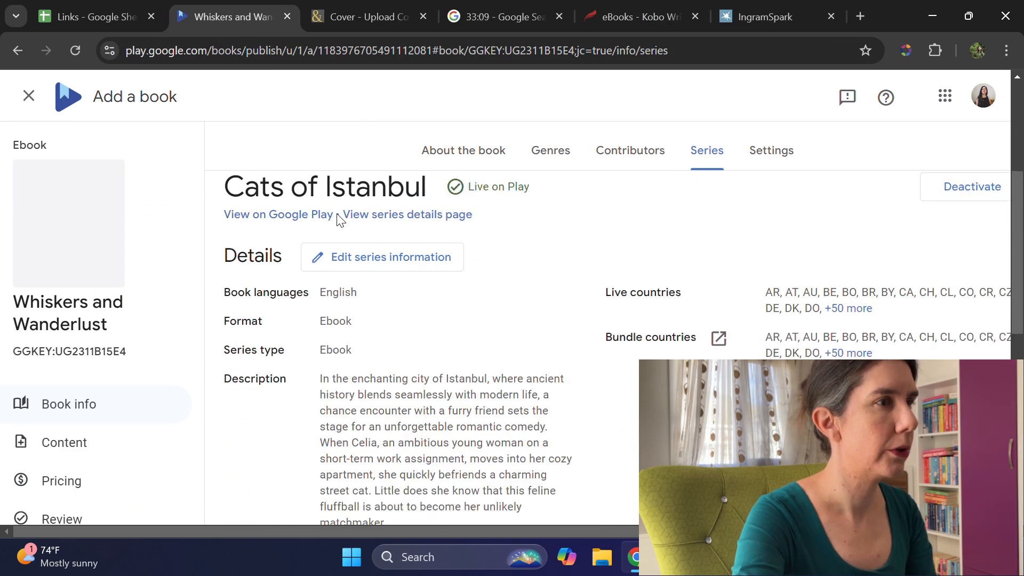
# Step: Accept the Cats of Istanbul series details for the Google Play book and continue to its settings
pyautogui.scroll(-1, 339, 218)
pyautogui.scroll(1, 339, 219)
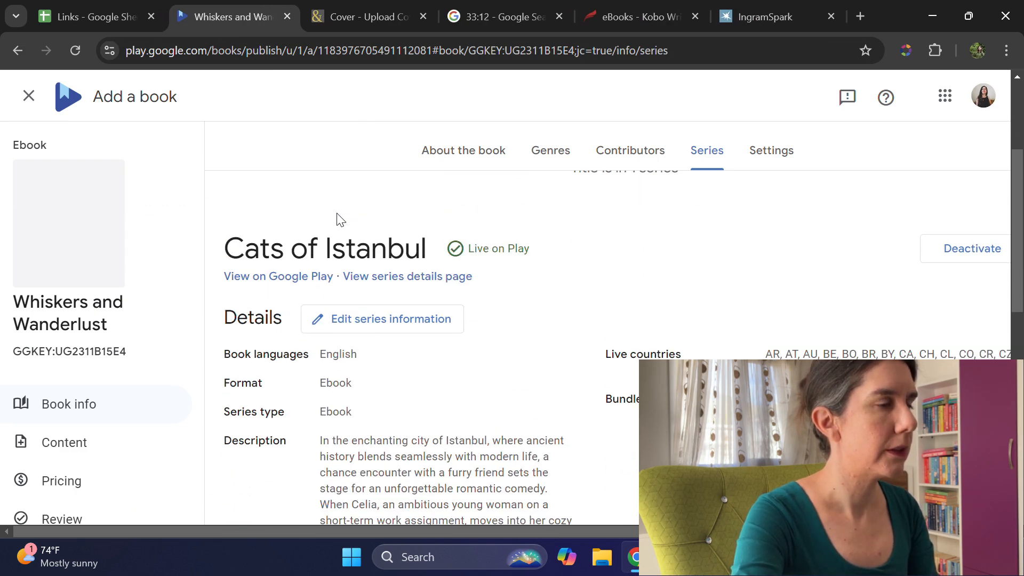
pyautogui.scroll(-1, 339, 219)
pyautogui.scroll(-5, 340, 219)
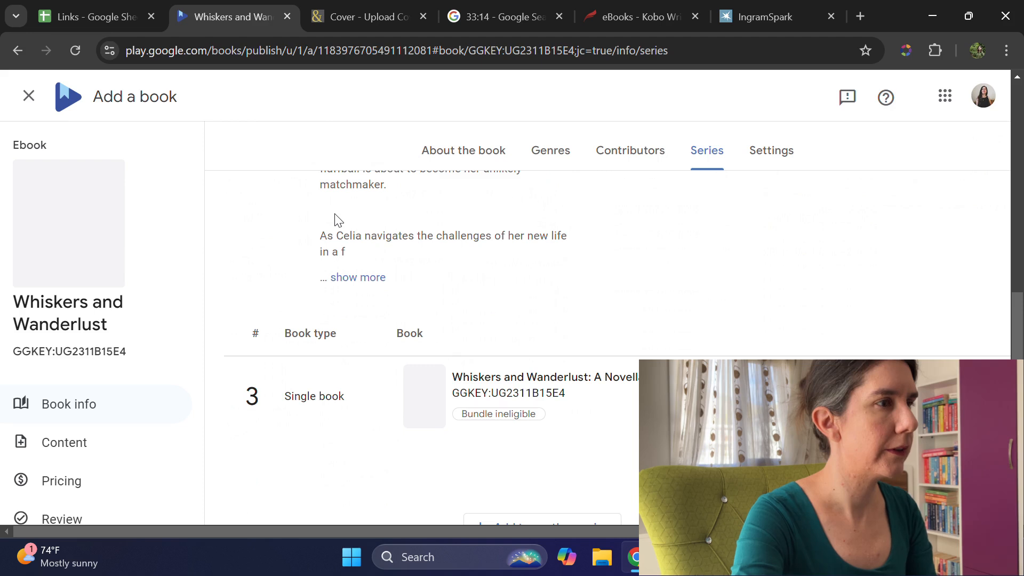
pyautogui.scroll(-2, 338, 220)
pyautogui.scroll(-1, 335, 219)
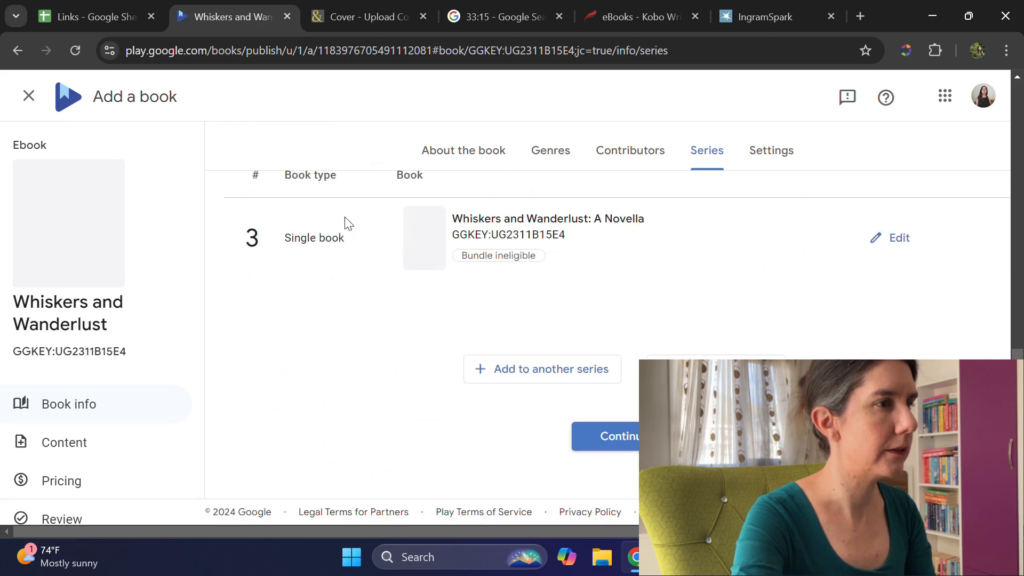
pyautogui.click(616, 437)
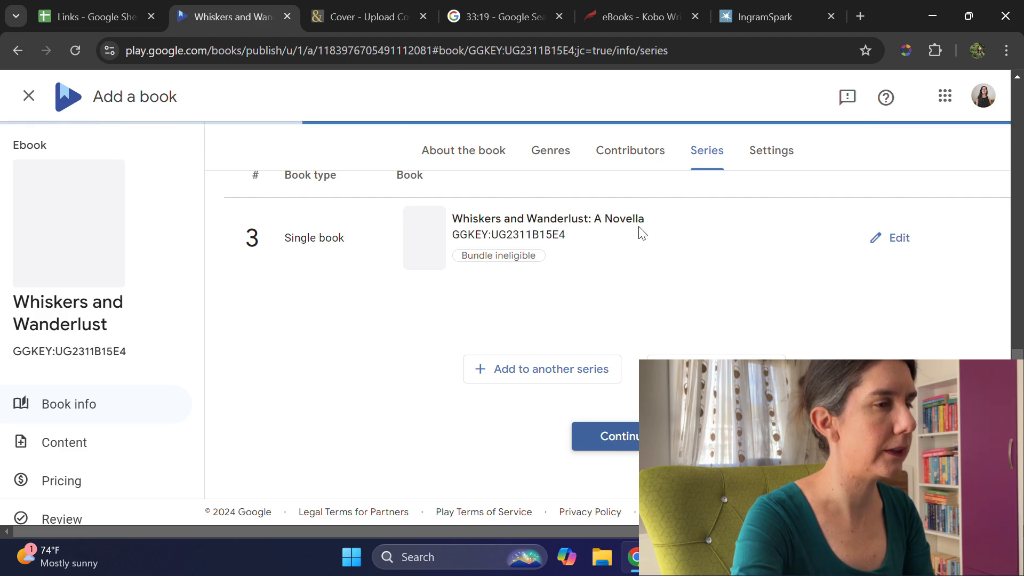
# Step: Set DRM encryption to No (recommended) for the Google Play ebook and save the settings
pyautogui.scroll(-3, 647, 308)
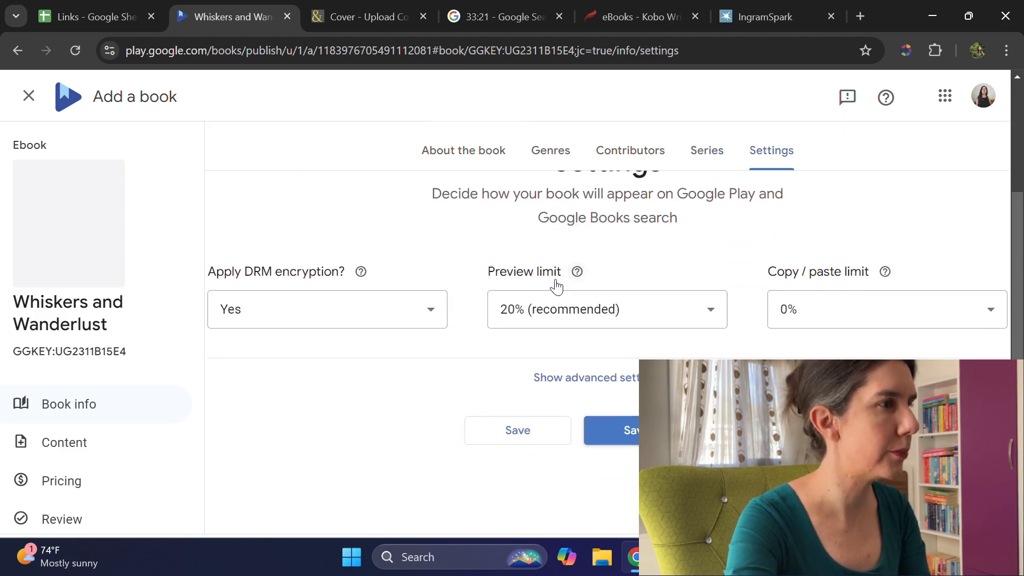
pyautogui.click(403, 301)
pyautogui.click(279, 405)
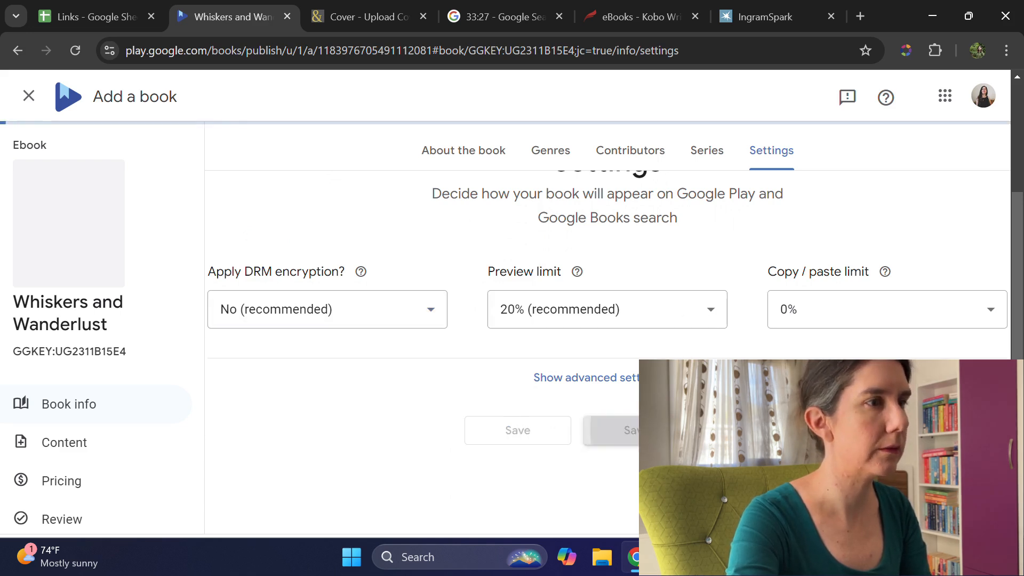
# Step: Switch to IngramSpark, authorize processing of the submitted files despite the image resolution warning, and proceed to confirmation
pyautogui.click(363, 16)
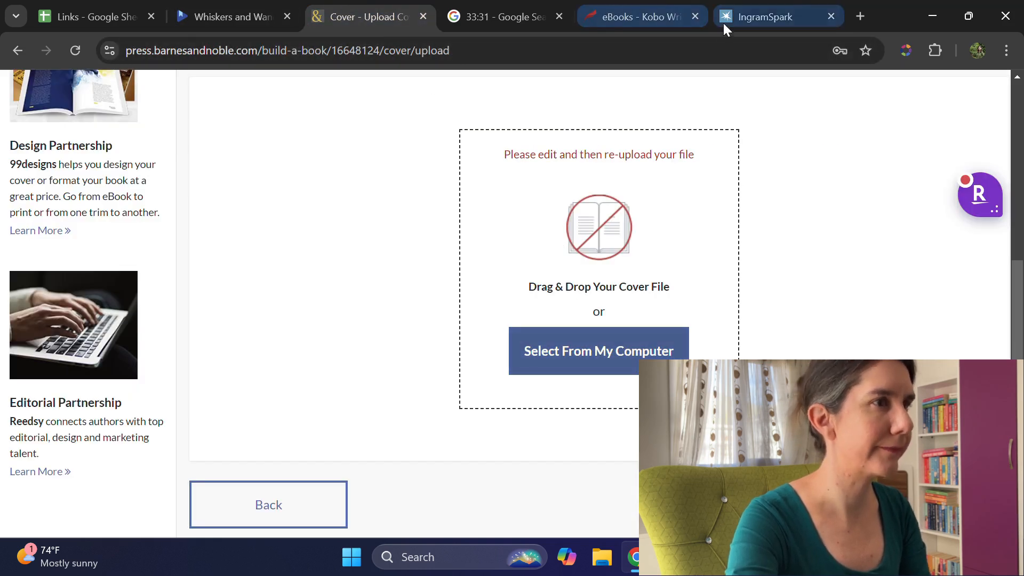
pyautogui.click(766, 14)
pyautogui.scroll(-4, 649, 235)
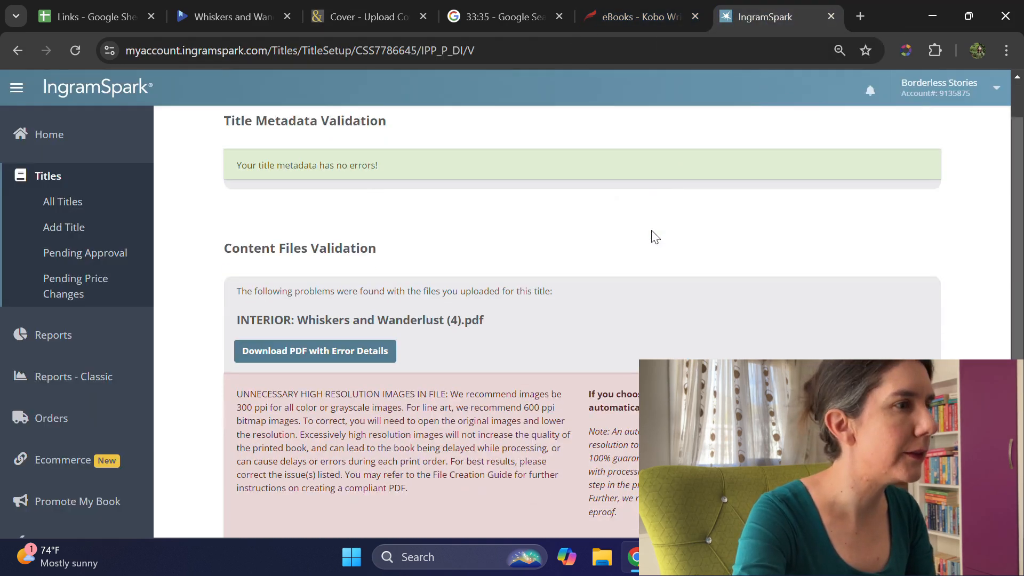
pyautogui.scroll(4, 649, 220)
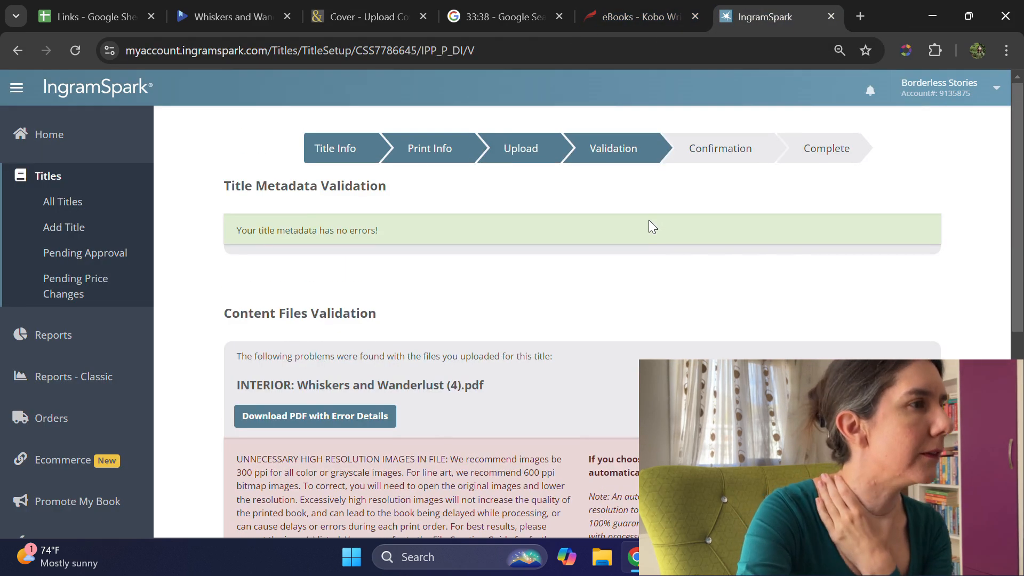
pyautogui.scroll(-5, 648, 221)
pyautogui.scroll(2, 642, 219)
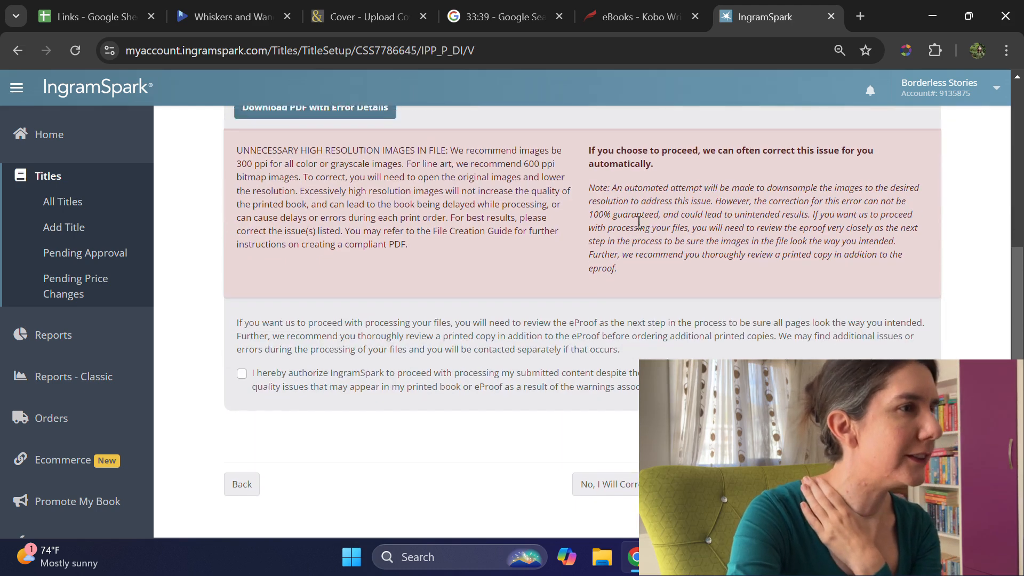
pyautogui.scroll(-1, 639, 224)
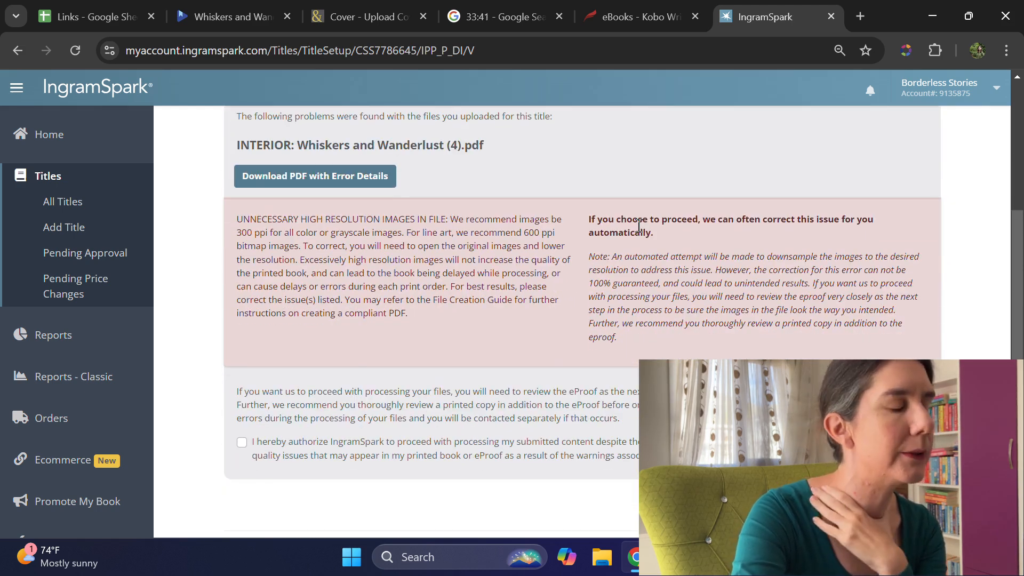
pyautogui.scroll(-2, 252, 376)
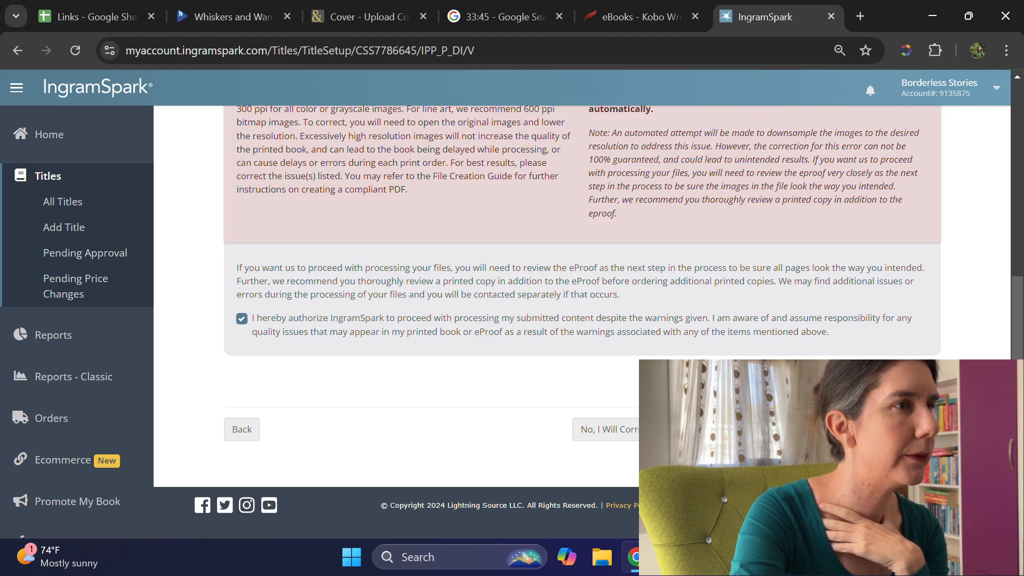
pyautogui.click(874, 430)
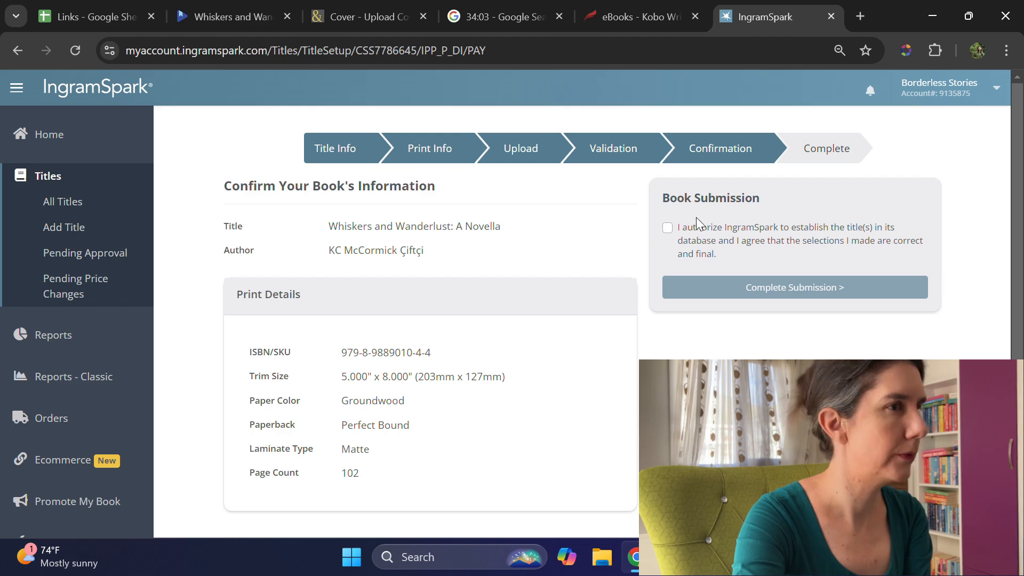
# Step: Authorize IngramSpark to establish the title, complete the book submission, and close the IngramSpark page
pyautogui.click(703, 235)
pyautogui.click(754, 288)
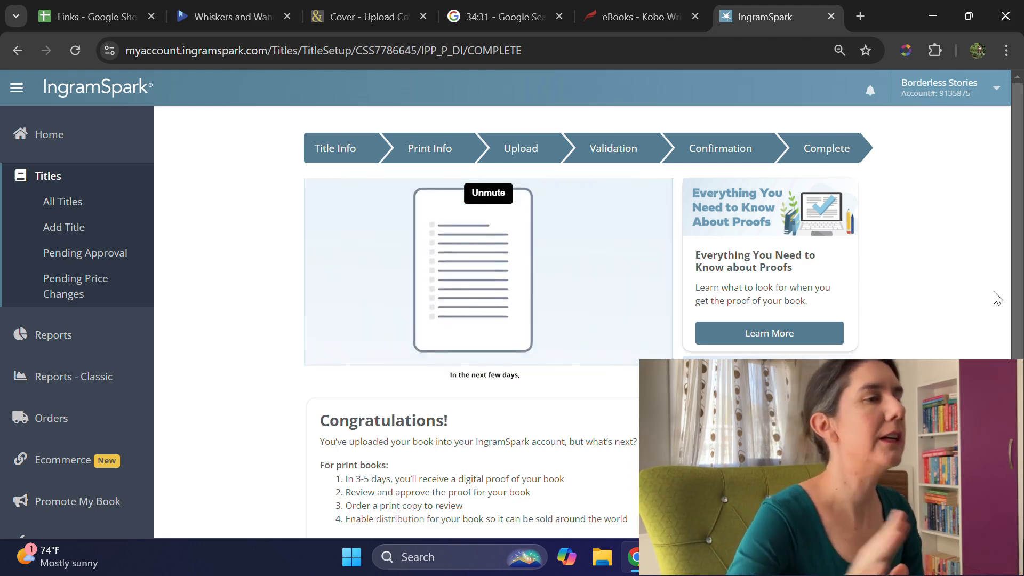
pyautogui.scroll(-5, 997, 298)
pyautogui.scroll(5, 997, 297)
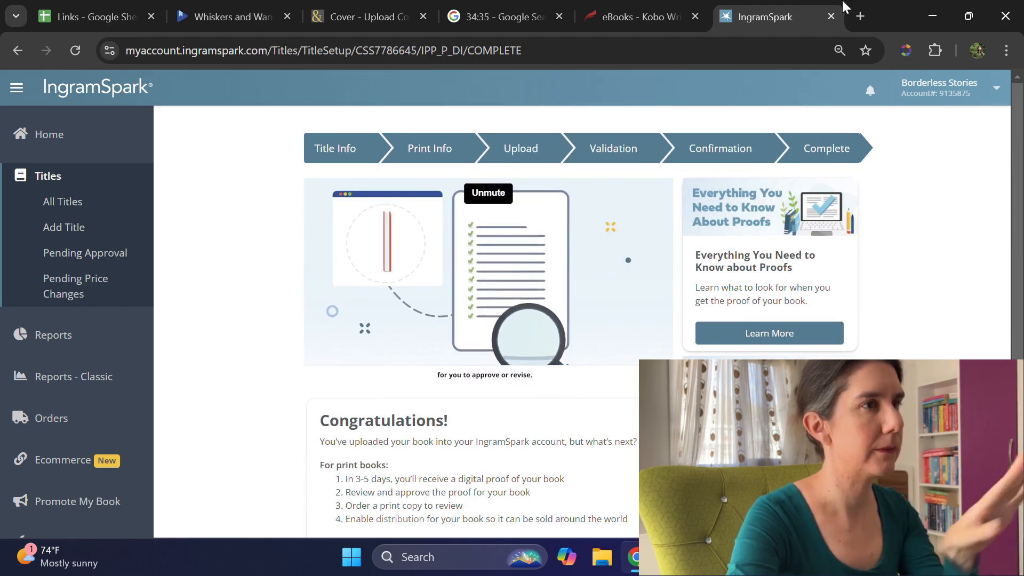
pyautogui.click(831, 16)
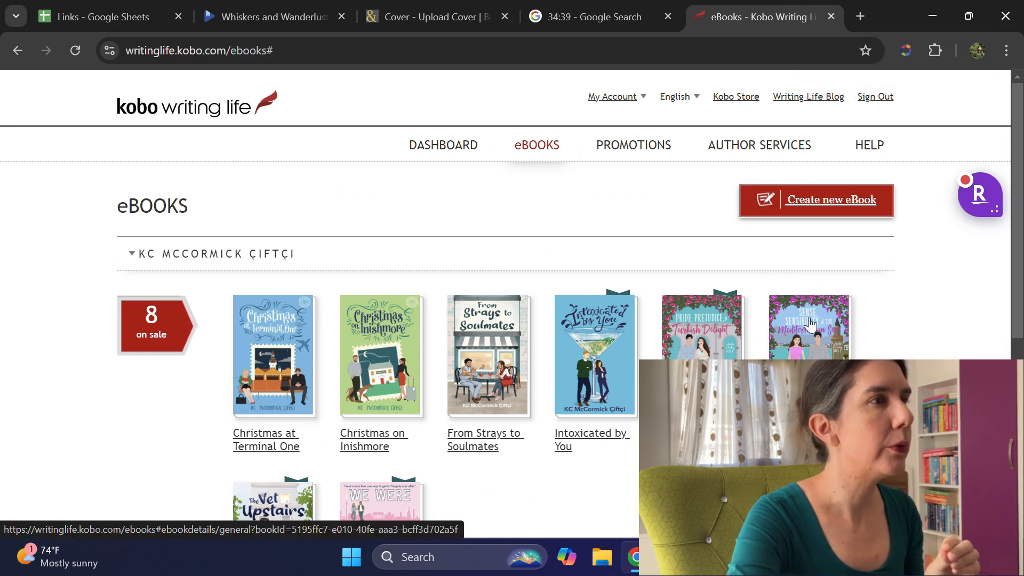
# Step: Return to the Content and Cover page of the novella's Google Play Books listing
pyautogui.moveTo(628, 16)
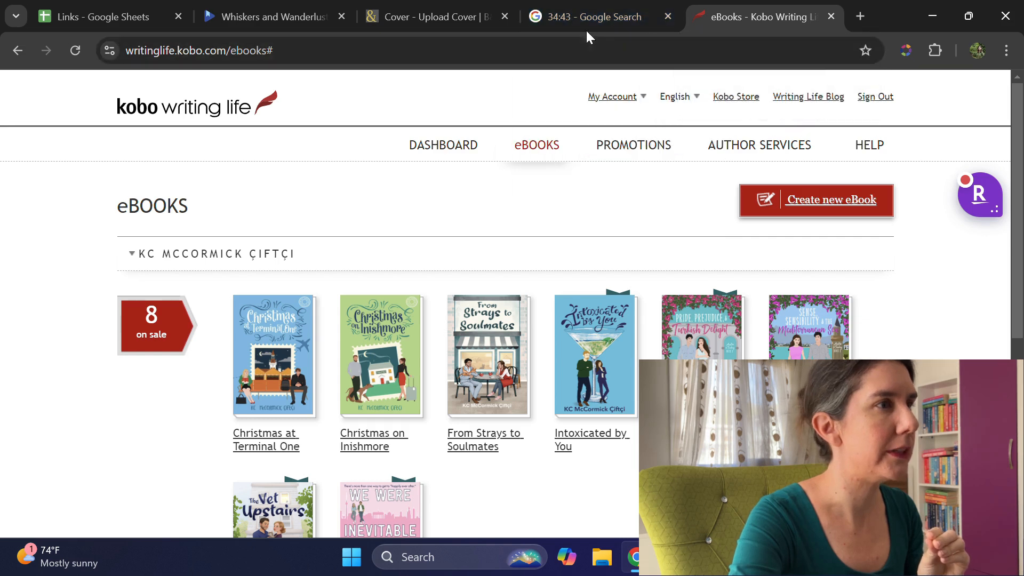
pyautogui.click(376, 18)
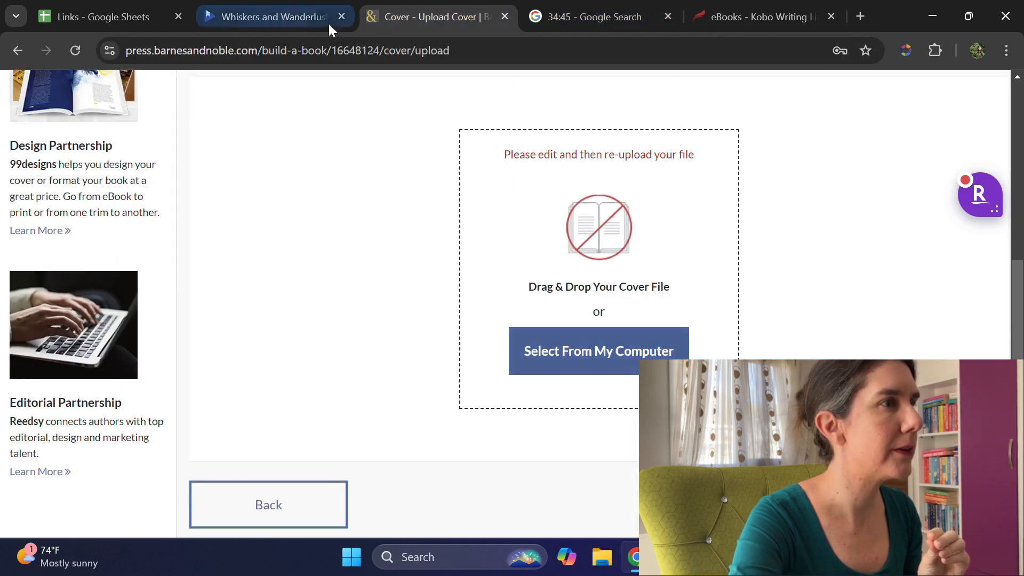
pyautogui.click(295, 7)
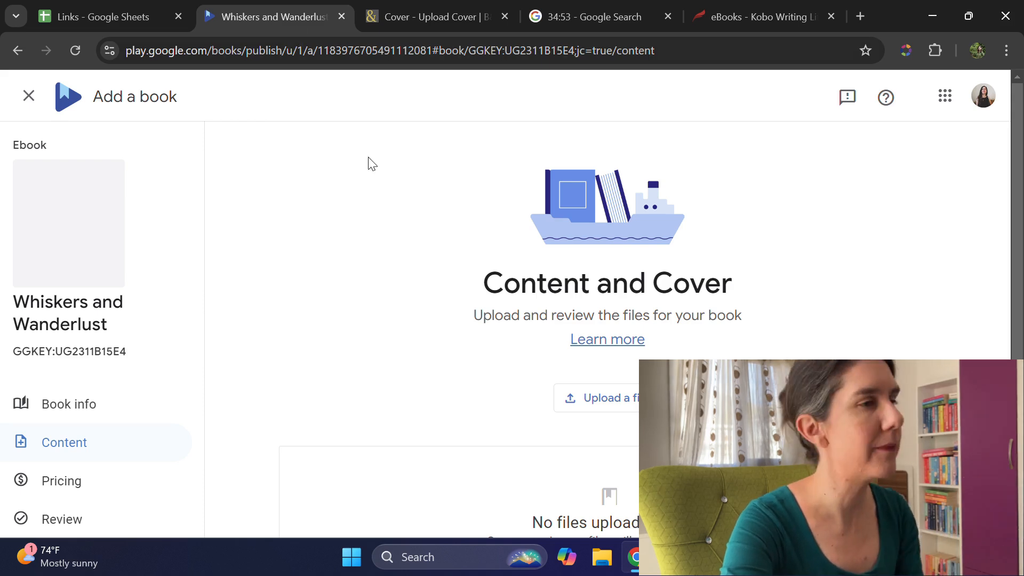
# Step: Upload the front cover image KC_Book_2_Front.jpg from the WAW folder to the Google Play listing
pyautogui.scroll(-1, 555, 226)
pyautogui.scroll(-3, 555, 226)
pyautogui.scroll(4, 562, 247)
pyautogui.scroll(-3, 587, 267)
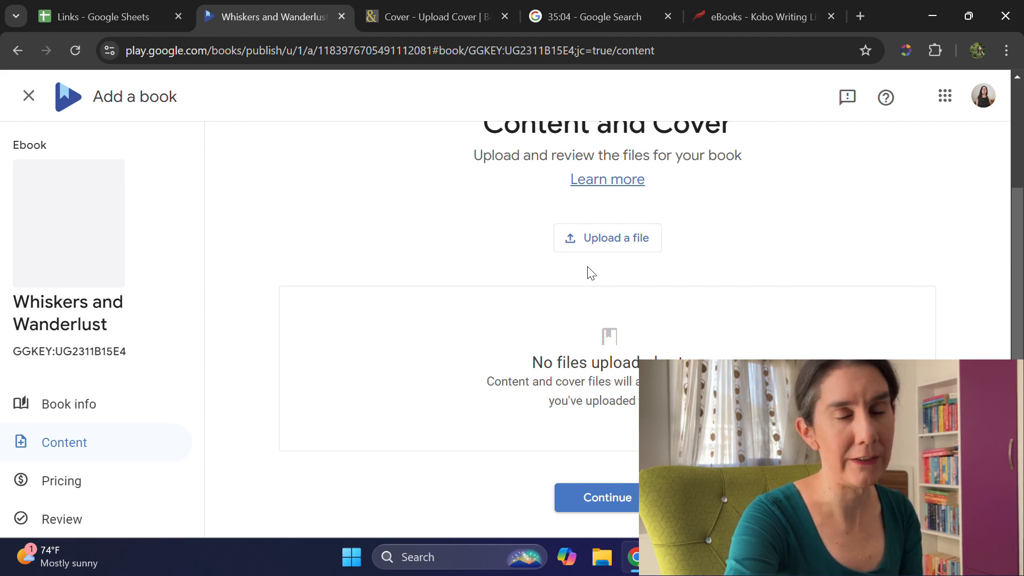
pyautogui.scroll(-1, 615, 450)
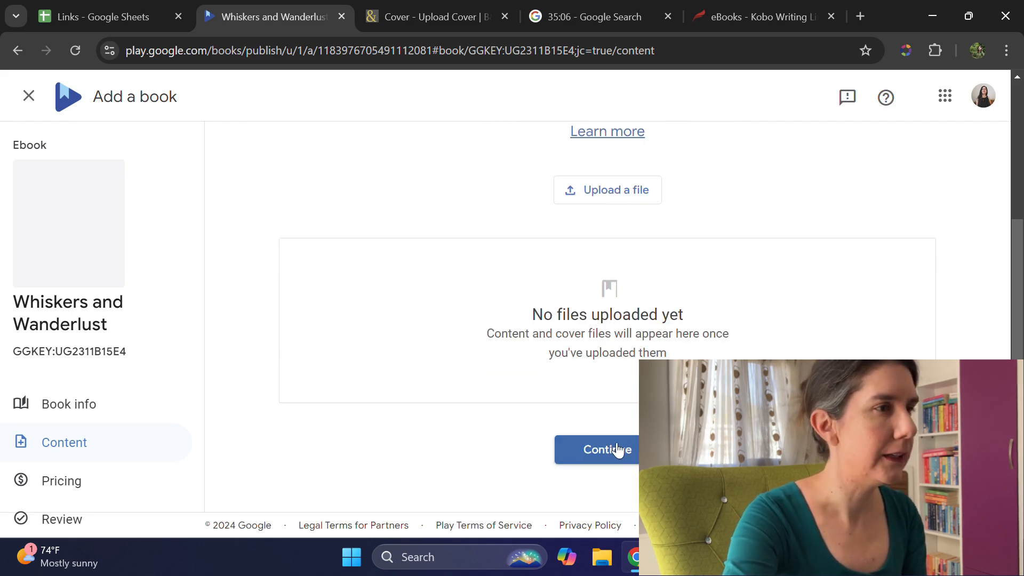
pyautogui.scroll(3, 617, 449)
pyautogui.click(615, 347)
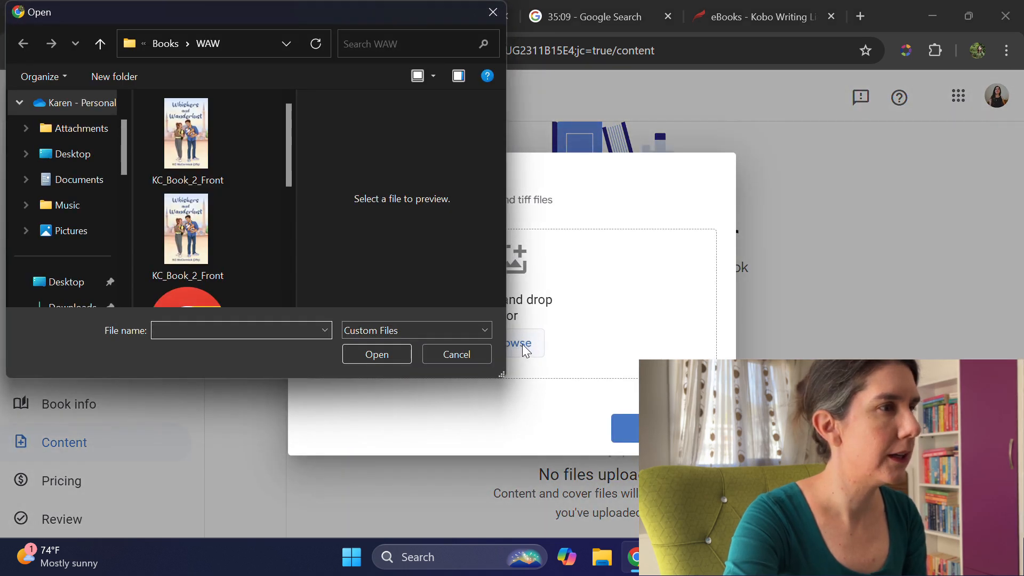
pyautogui.click(206, 154)
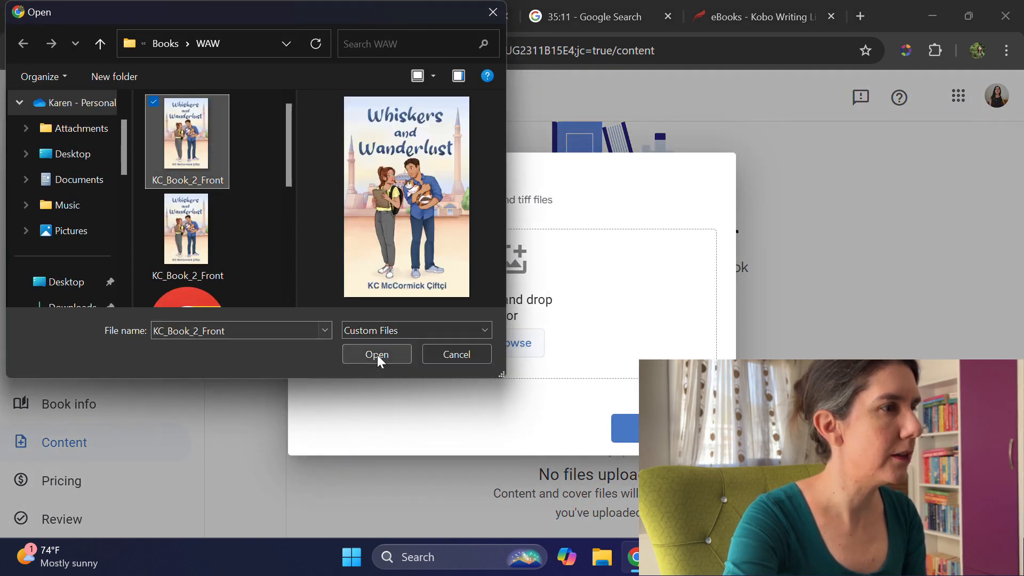
pyautogui.click(377, 354)
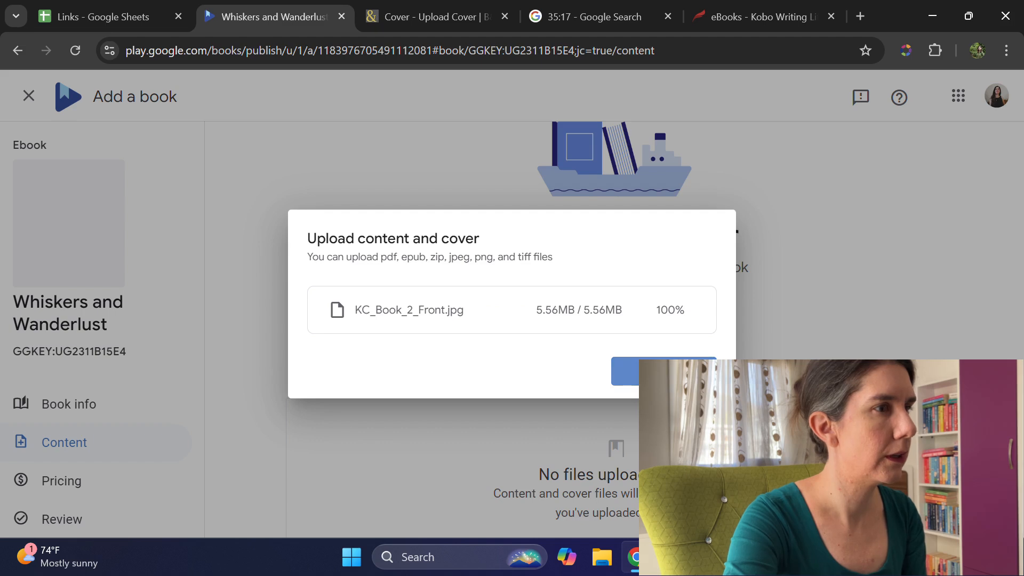
pyautogui.click(663, 371)
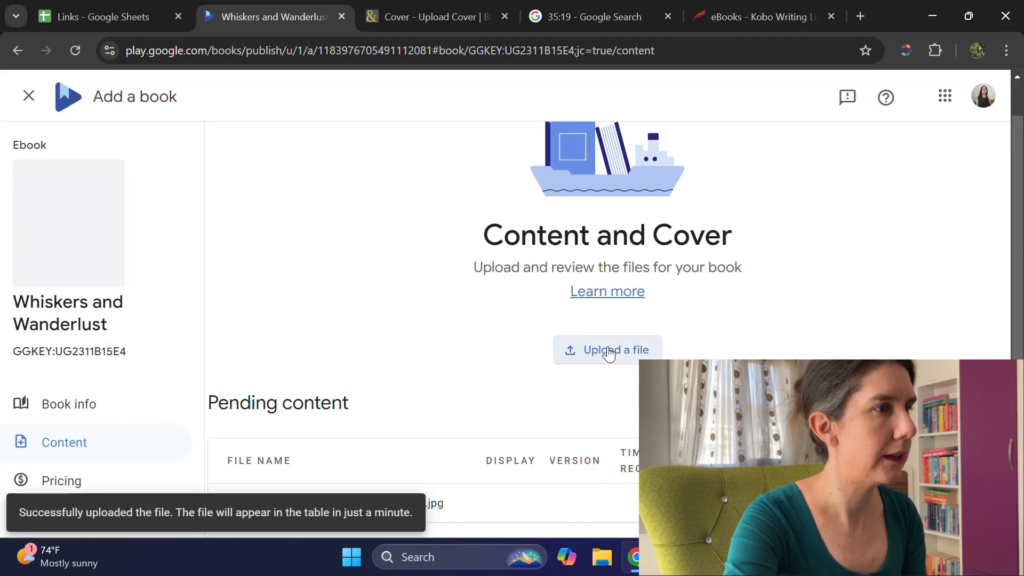
# Step: Upload the manuscript file Whiskers and Wanderlust-October 2024.epub to the Google Play listing and continue to pricing
pyautogui.click(608, 352)
pyautogui.click(520, 343)
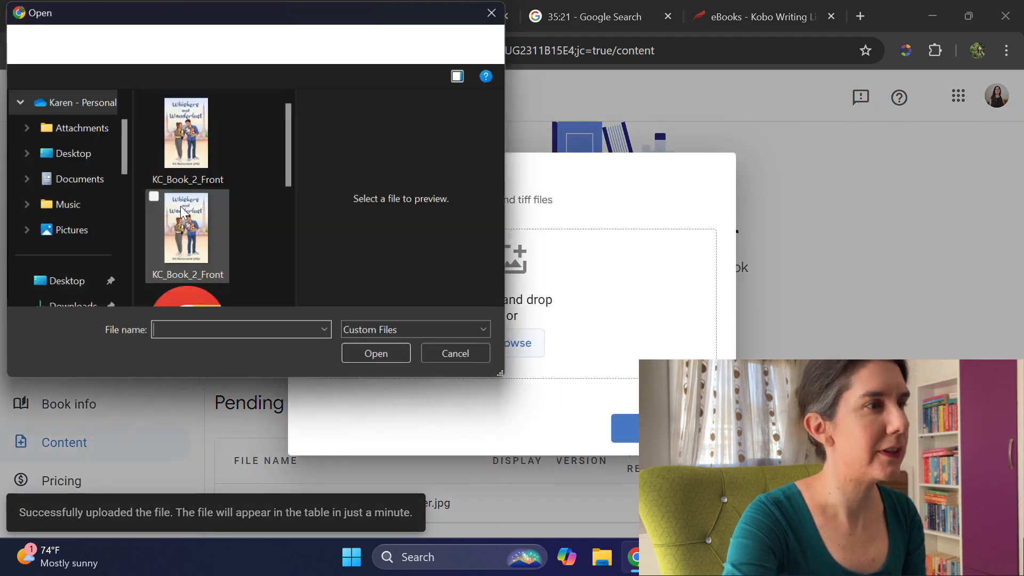
pyautogui.scroll(-1, 216, 191)
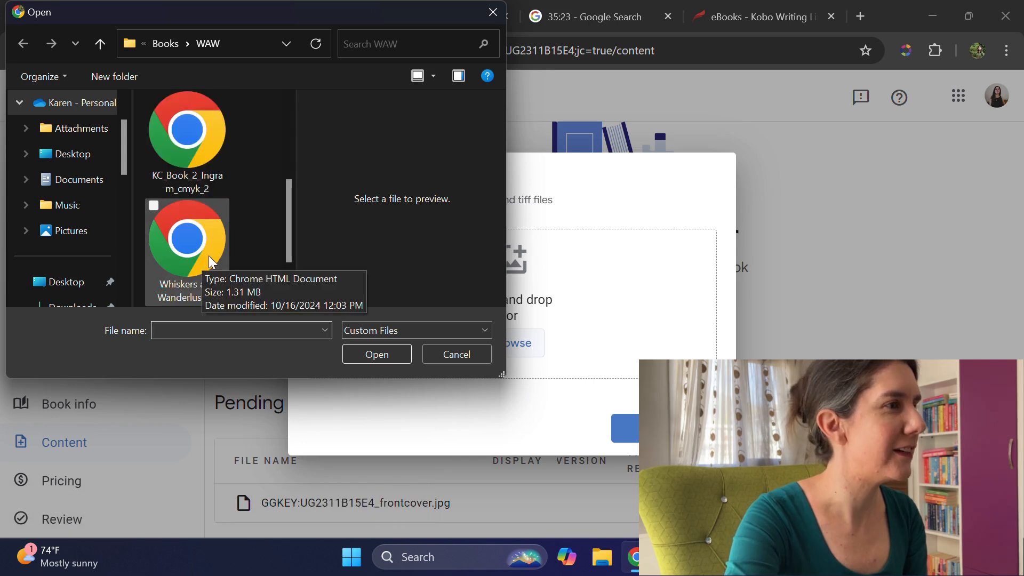
pyautogui.scroll(-1, 184, 208)
pyautogui.click(165, 248)
pyautogui.click(389, 359)
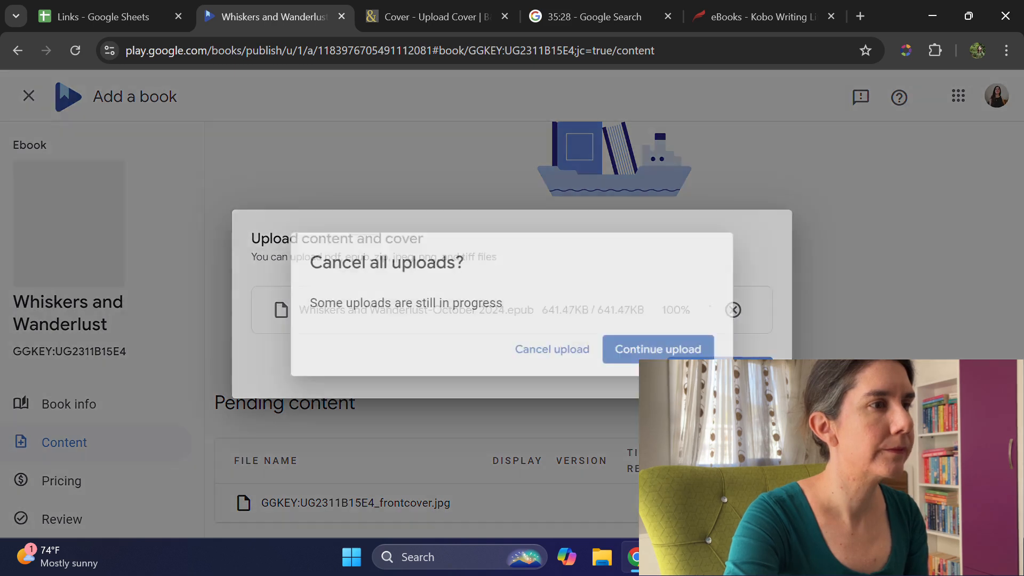
pyautogui.click(720, 371)
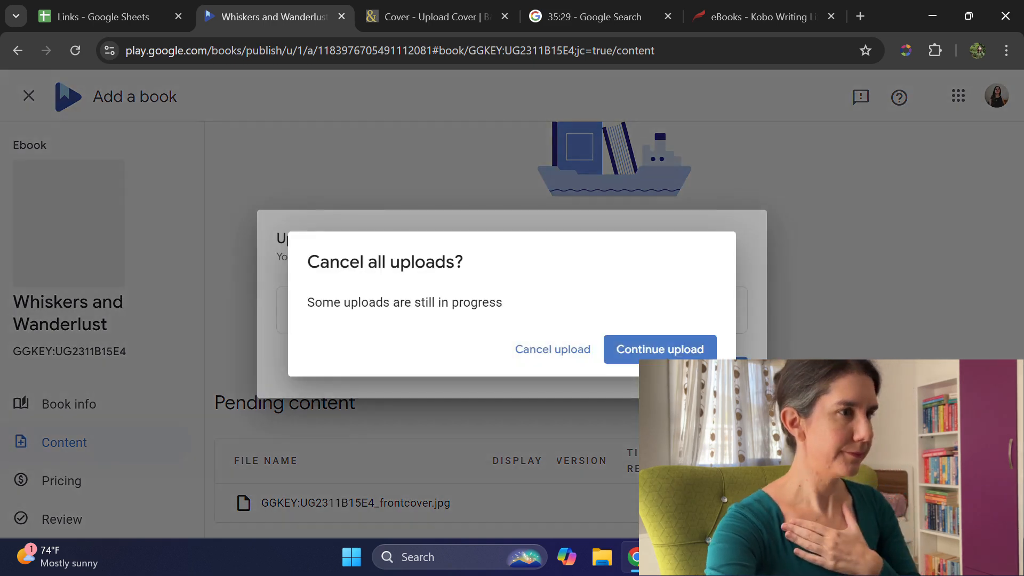
pyautogui.click(660, 346)
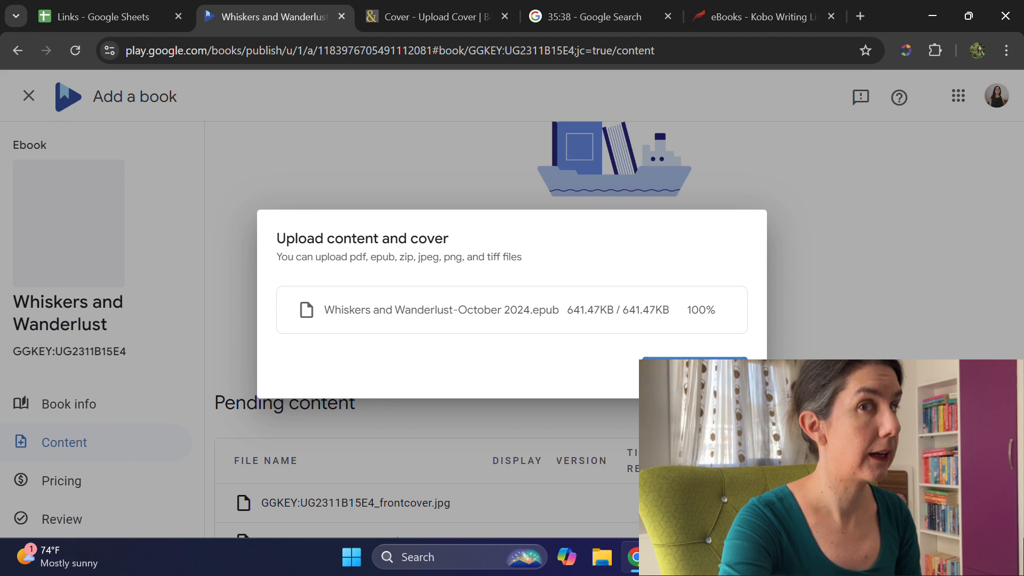
pyautogui.scroll(-3, 853, 350)
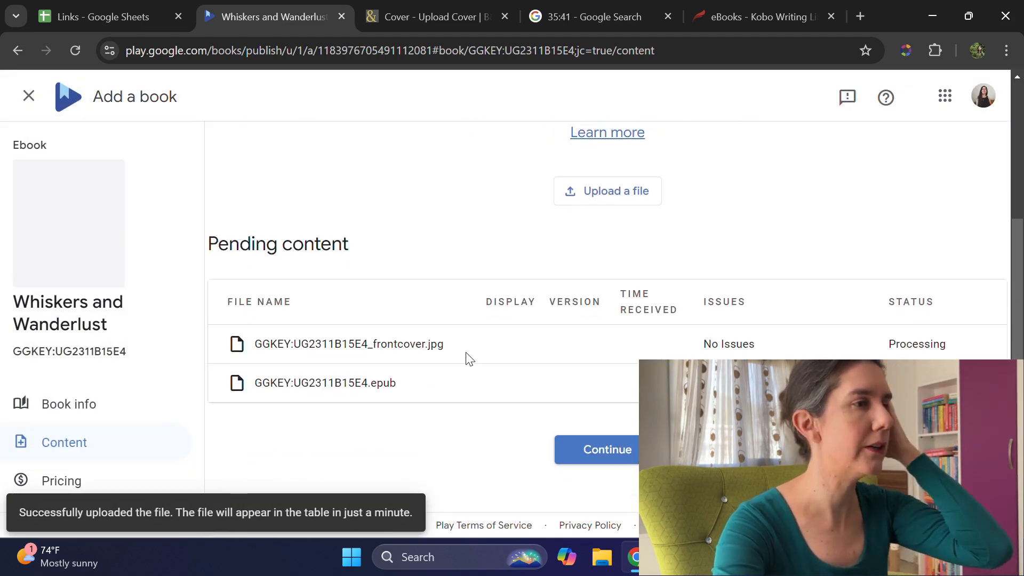
pyautogui.click(612, 451)
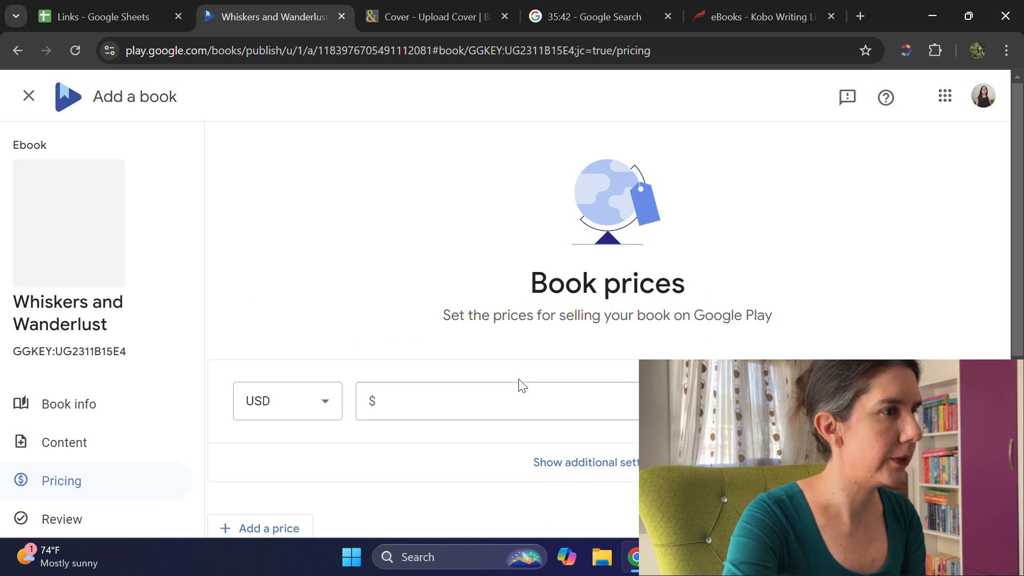
# Step: Set the worldwide US dollar price to 2.99 with tax included
pyautogui.scroll(-1, 511, 336)
pyautogui.click(500, 323)
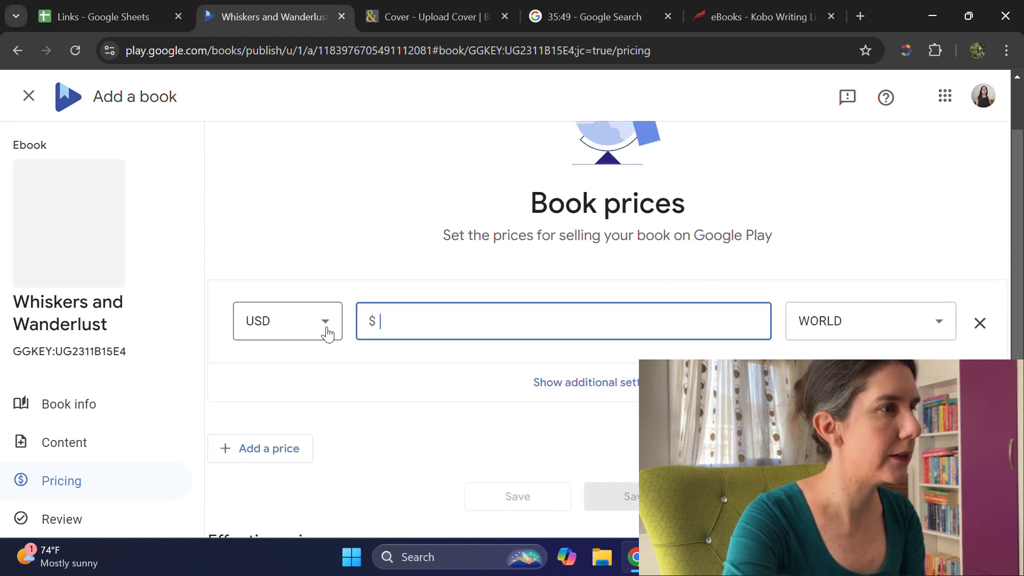
pyautogui.write('2.99')
pyautogui.press('Tab')
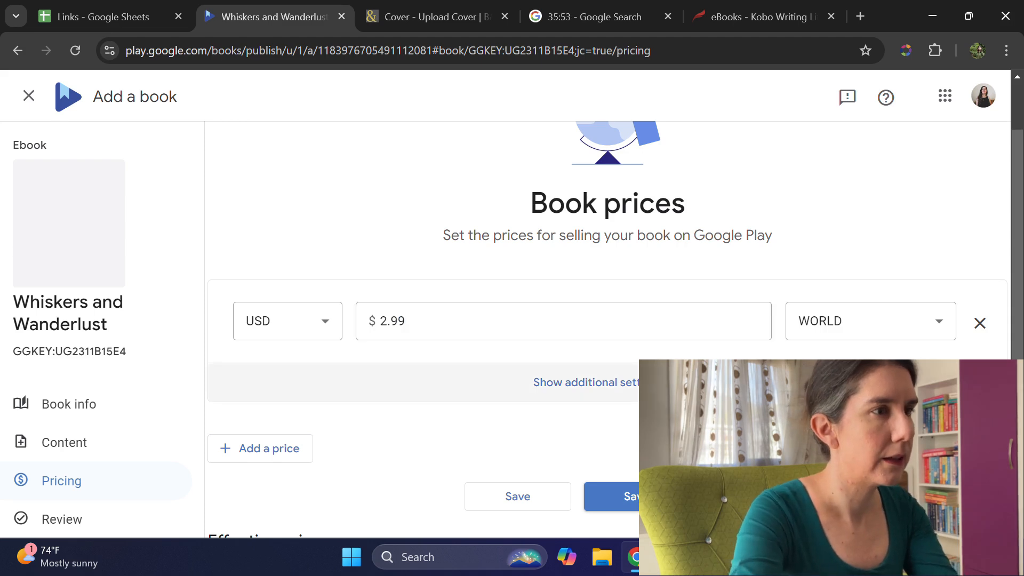
pyautogui.click(687, 382)
pyautogui.scroll(-1, 704, 378)
pyautogui.click(716, 361)
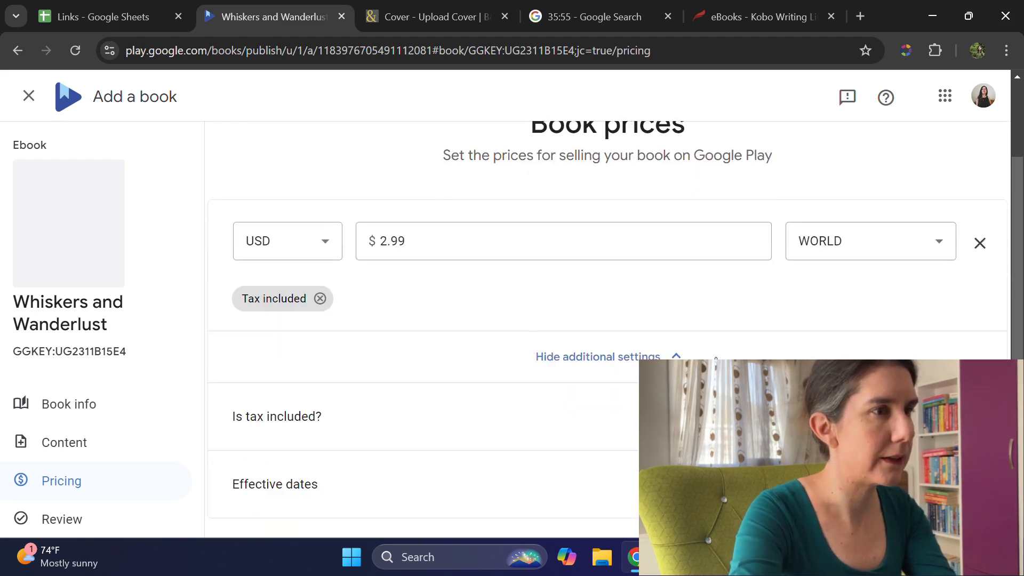
# Step: Add a second price entry in EUR and set it to 2.99
pyautogui.scroll(-3, 682, 352)
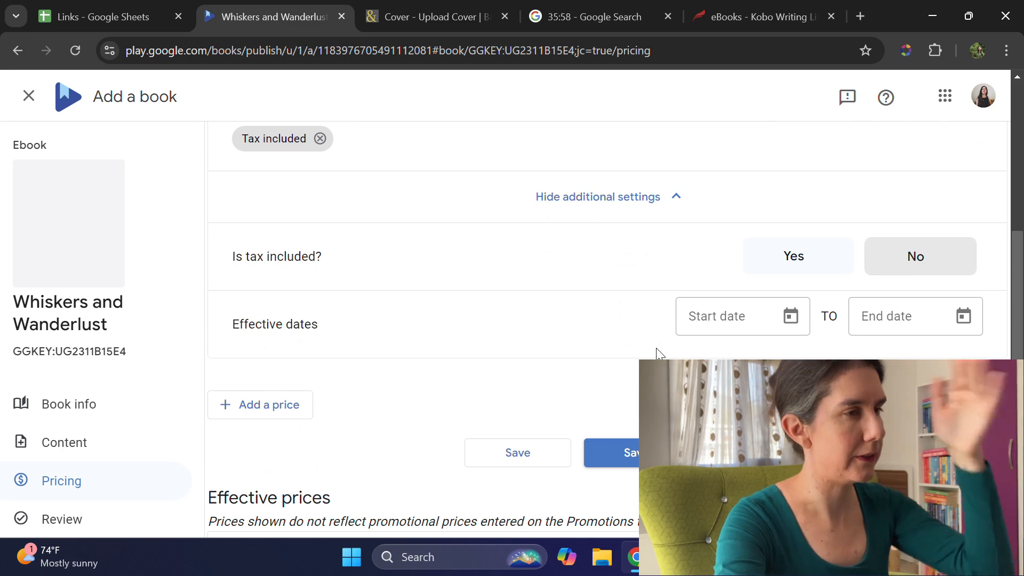
pyautogui.click(256, 408)
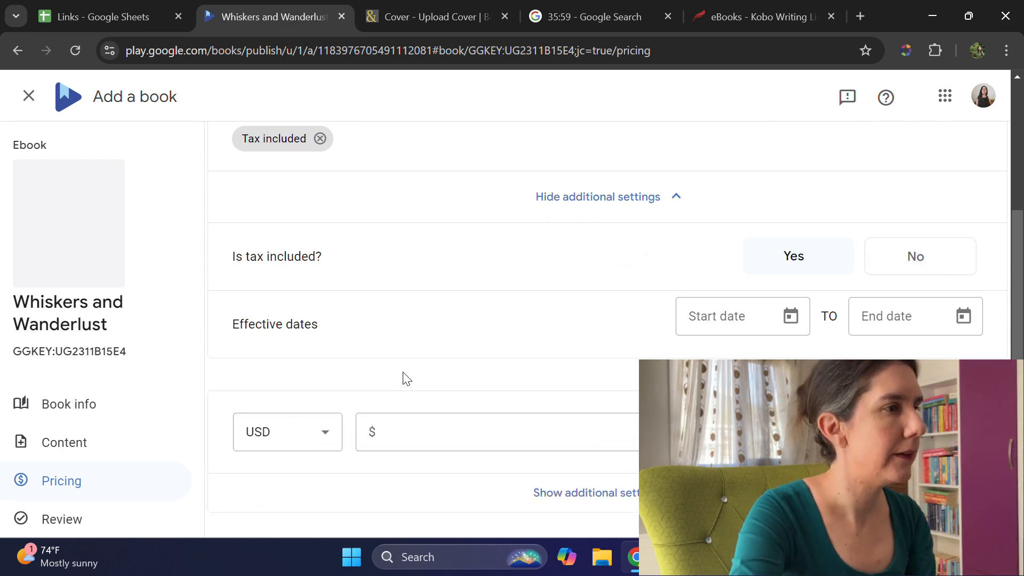
pyautogui.scroll(-3, 347, 363)
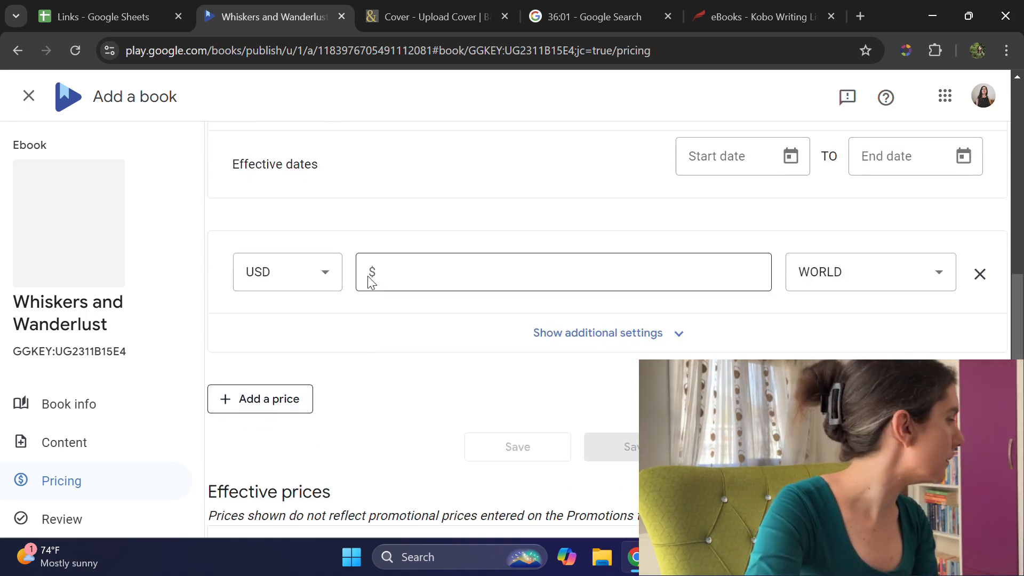
pyautogui.scroll(7, 542, 267)
pyautogui.scroll(-7, 542, 267)
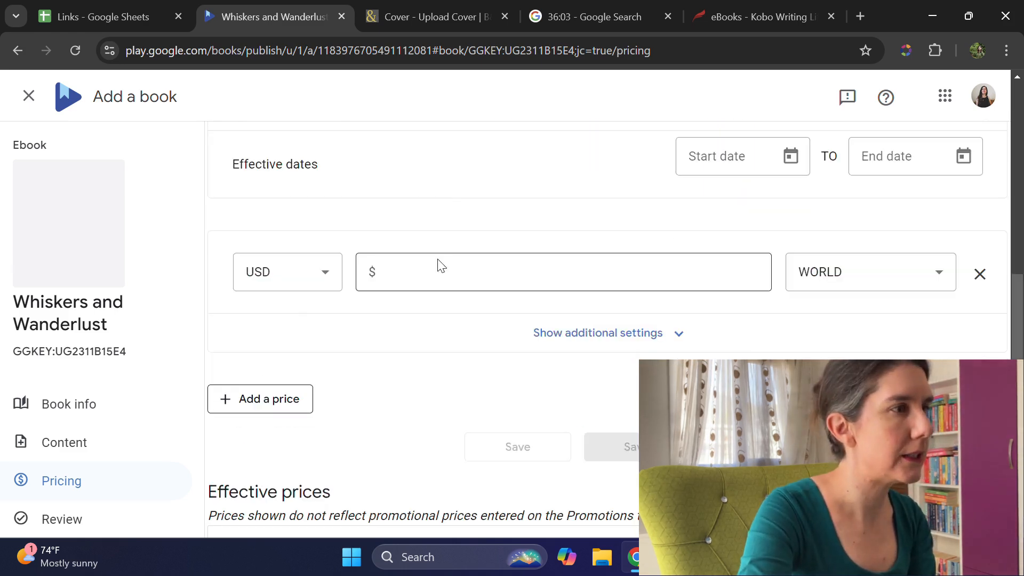
pyautogui.click(304, 287)
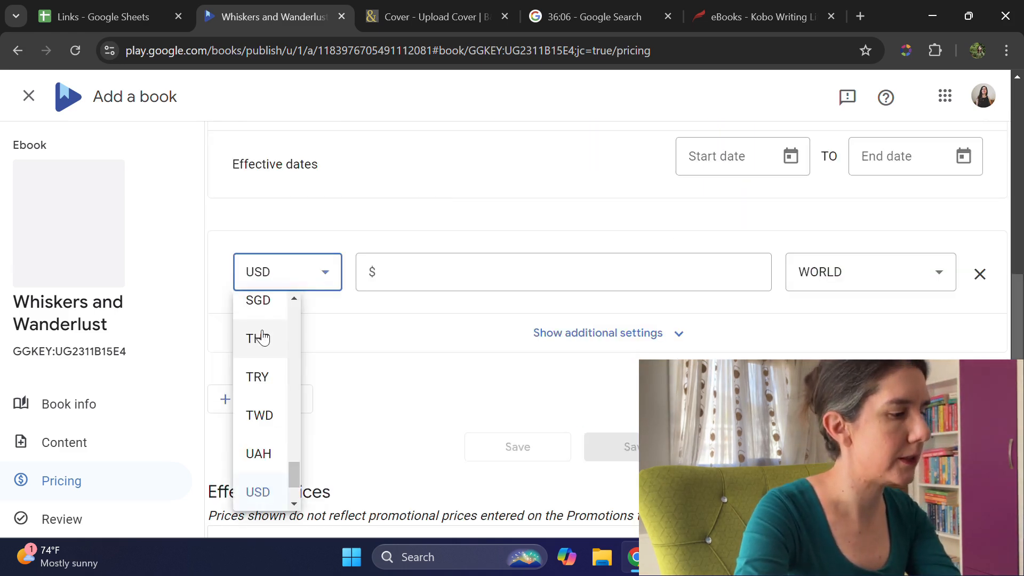
pyautogui.scroll(10, 262, 338)
pyautogui.click(269, 350)
pyautogui.click(419, 271)
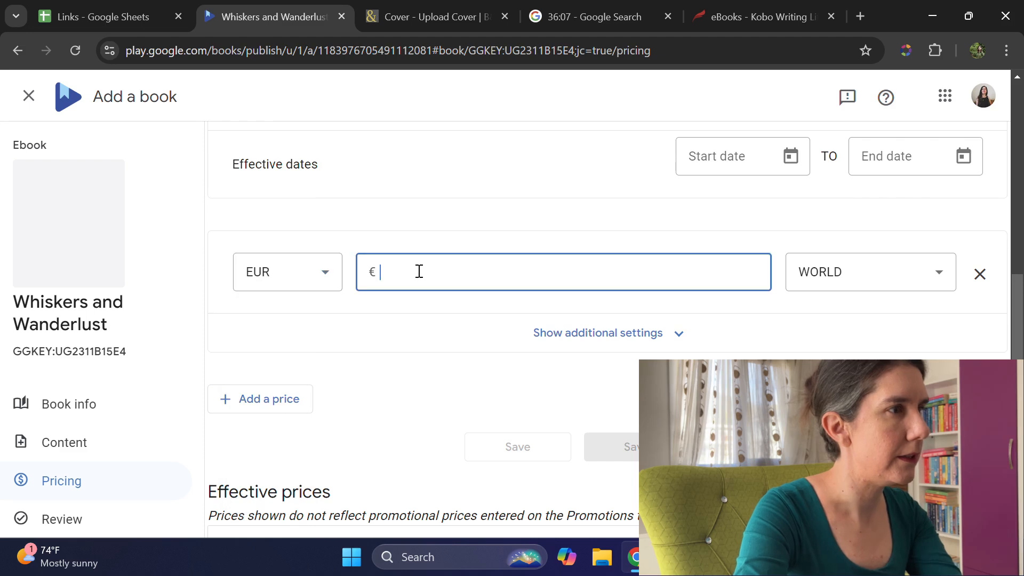
pyautogui.write('2.99')
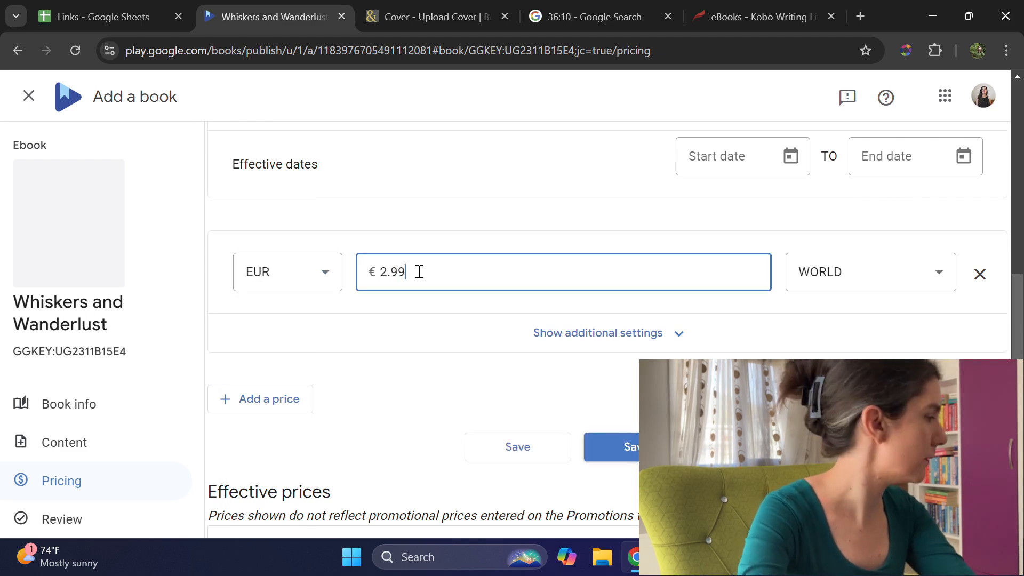
# Step: Change the EUR price's region from Worldwide to the Euro area and mark tax as included
pyautogui.click(871, 273)
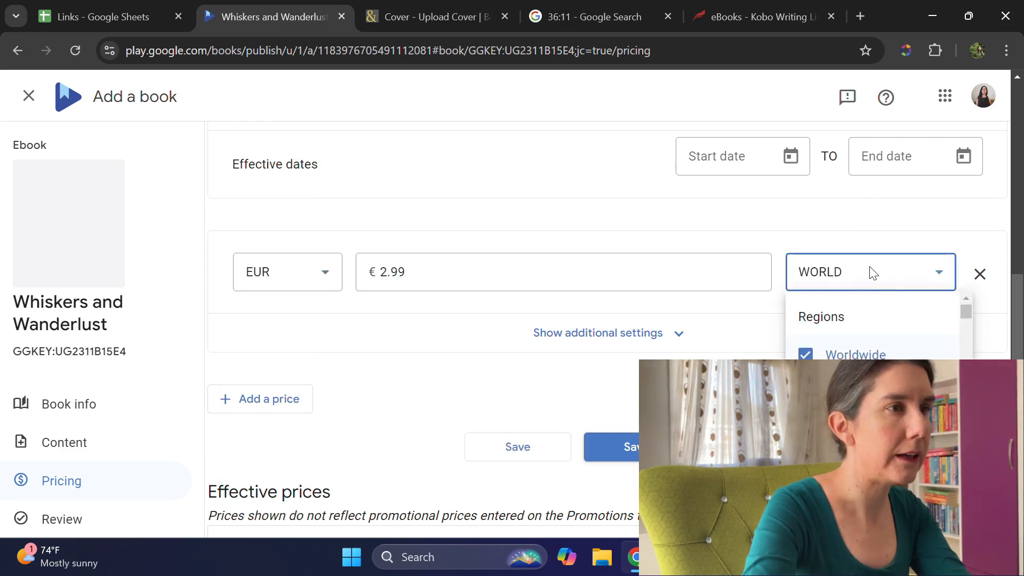
pyautogui.click(854, 393)
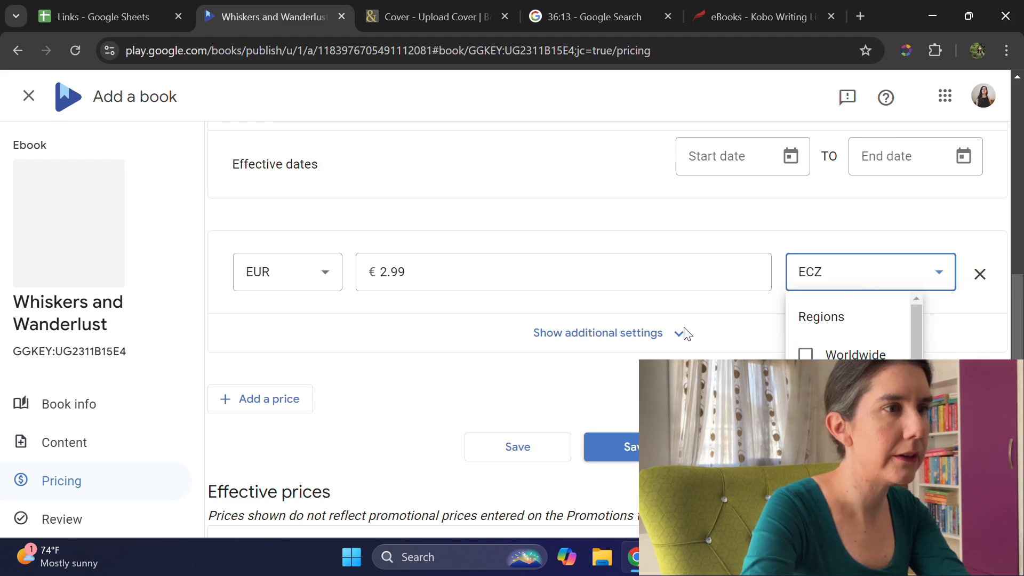
pyautogui.click(641, 341)
pyautogui.click(642, 341)
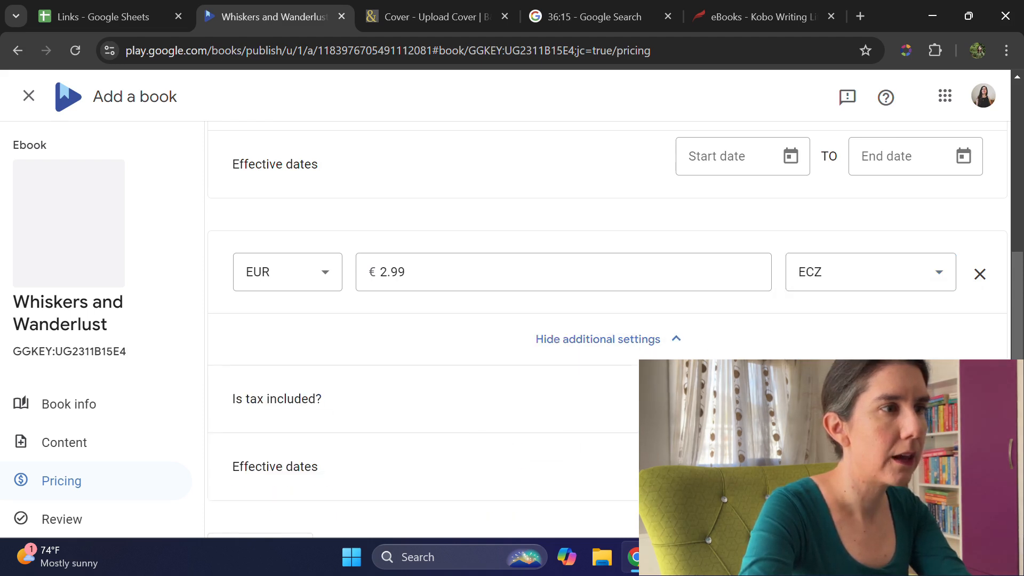
pyautogui.scroll(-6, 320, 290)
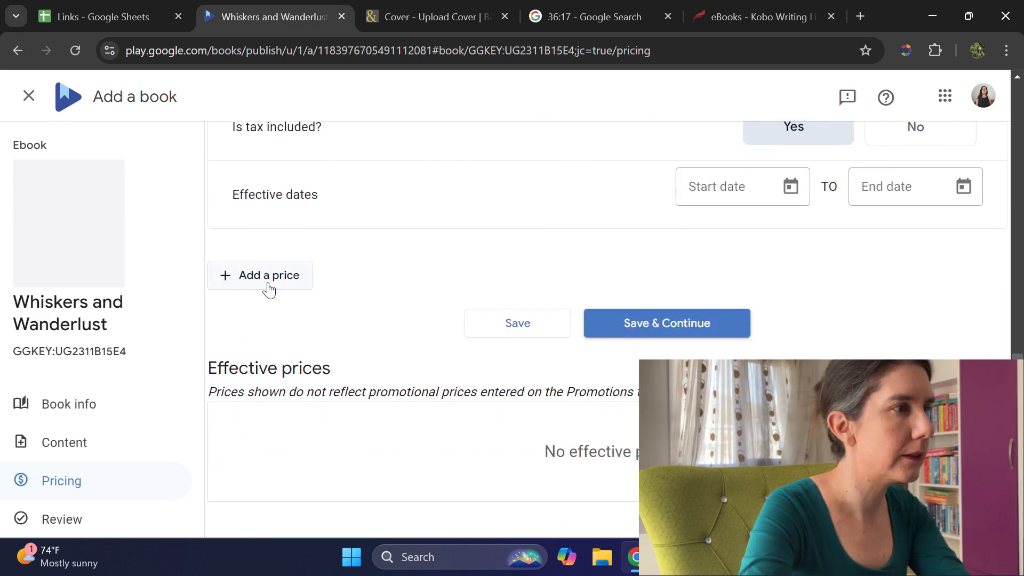
# Step: Add another price entry in AUD and set it to 3.99
pyautogui.click(269, 290)
pyautogui.click(296, 307)
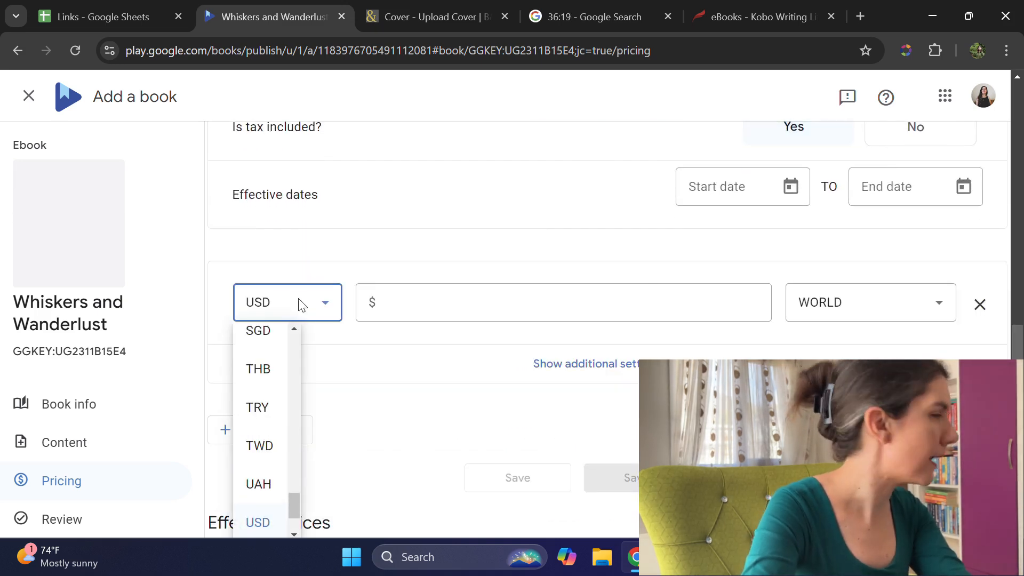
pyautogui.moveTo(293, 502); pyautogui.dragTo(291, 315)
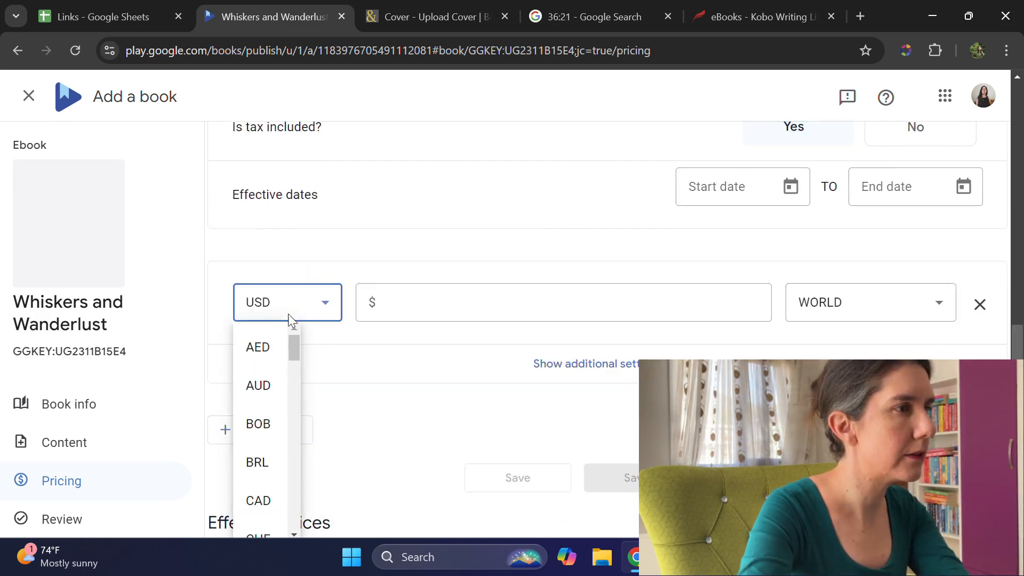
pyautogui.click(256, 391)
pyautogui.click(430, 295)
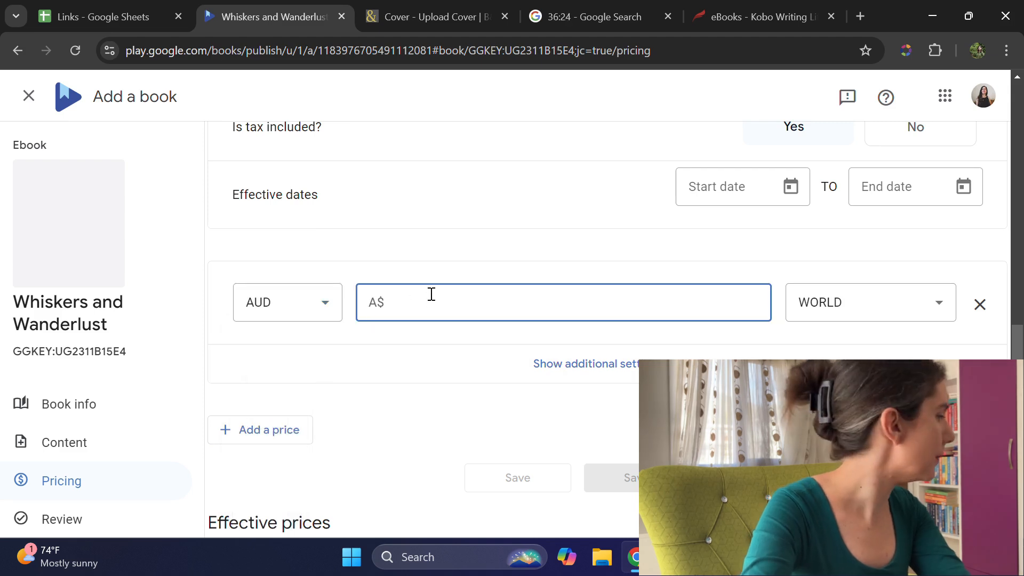
pyautogui.write('3.9')
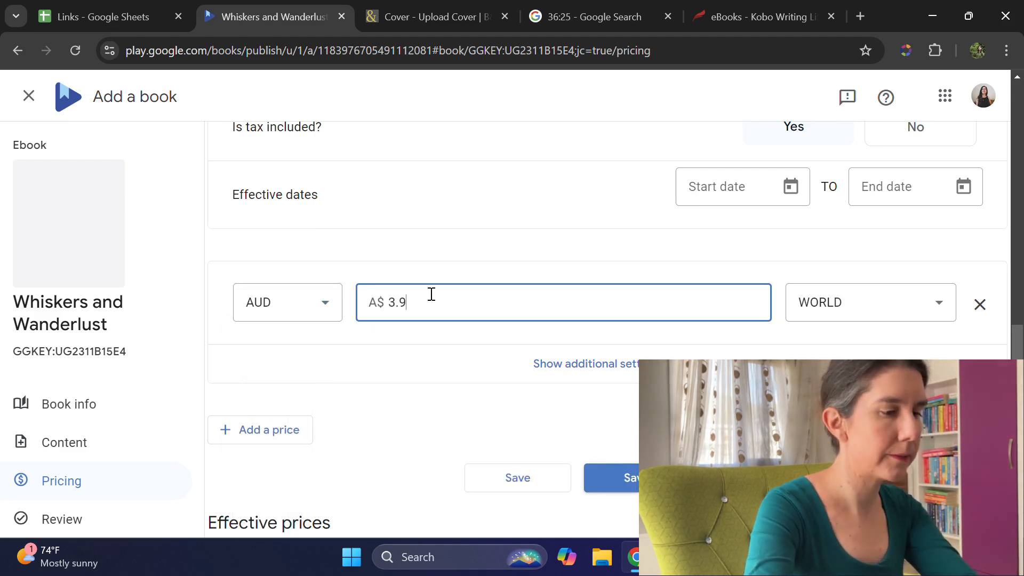
pyautogui.write('9')
# Step: Restrict the AUD price to Australia instead of Worldwide and mark tax as included
pyautogui.click(848, 315)
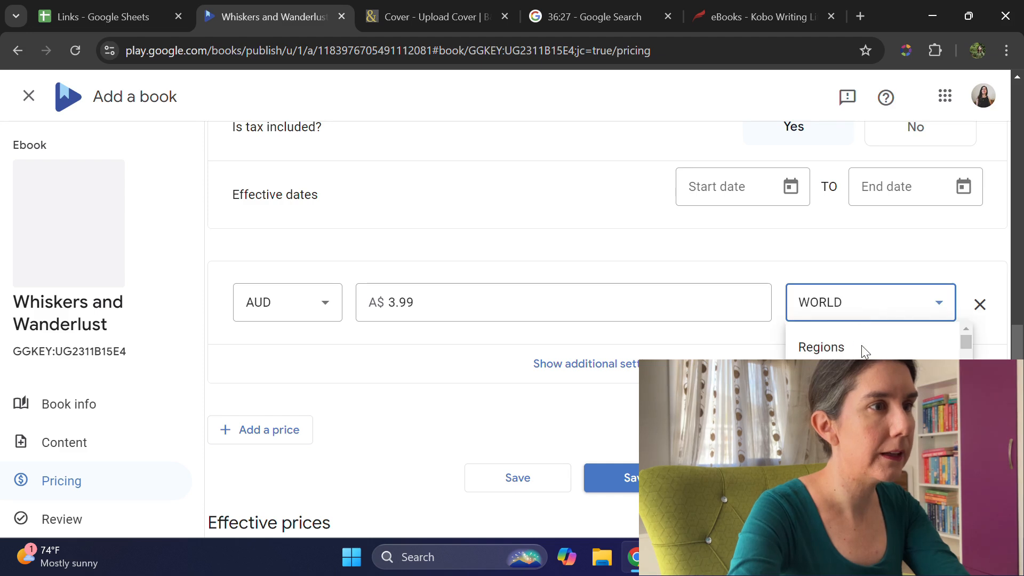
pyautogui.click(832, 385)
pyautogui.scroll(-1, 832, 386)
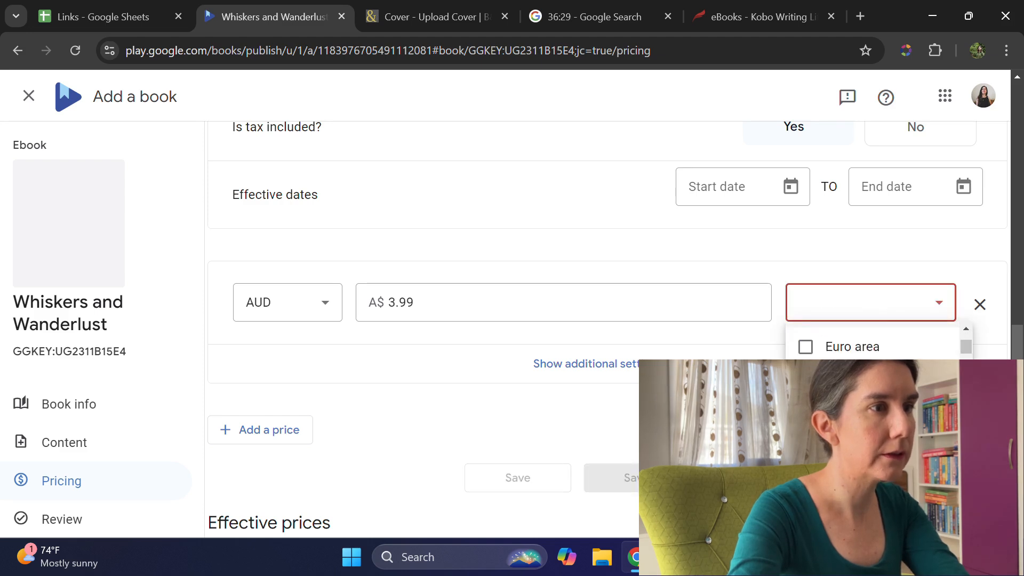
pyautogui.write('AU')
pyautogui.click(602, 368)
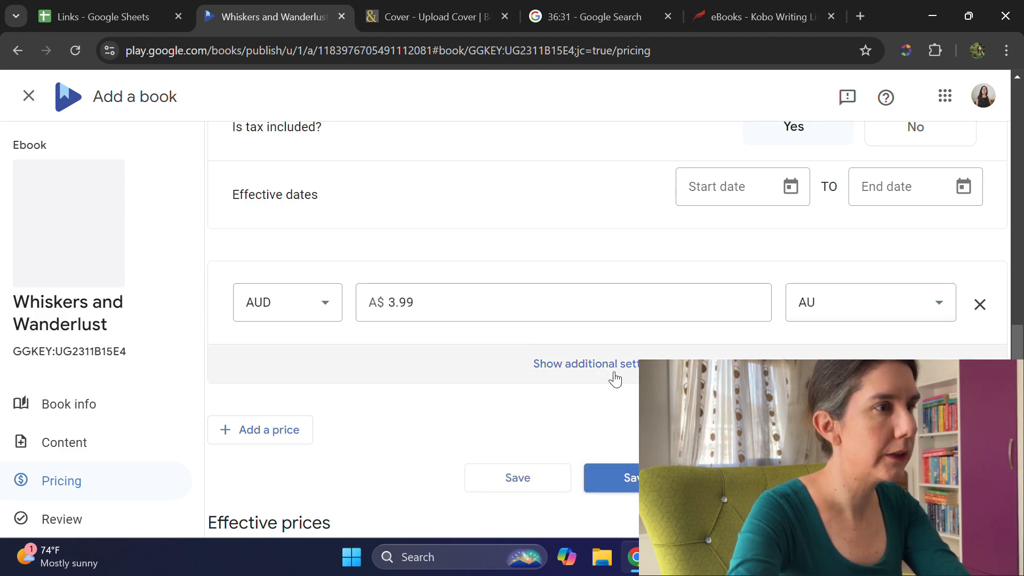
pyautogui.click(613, 376)
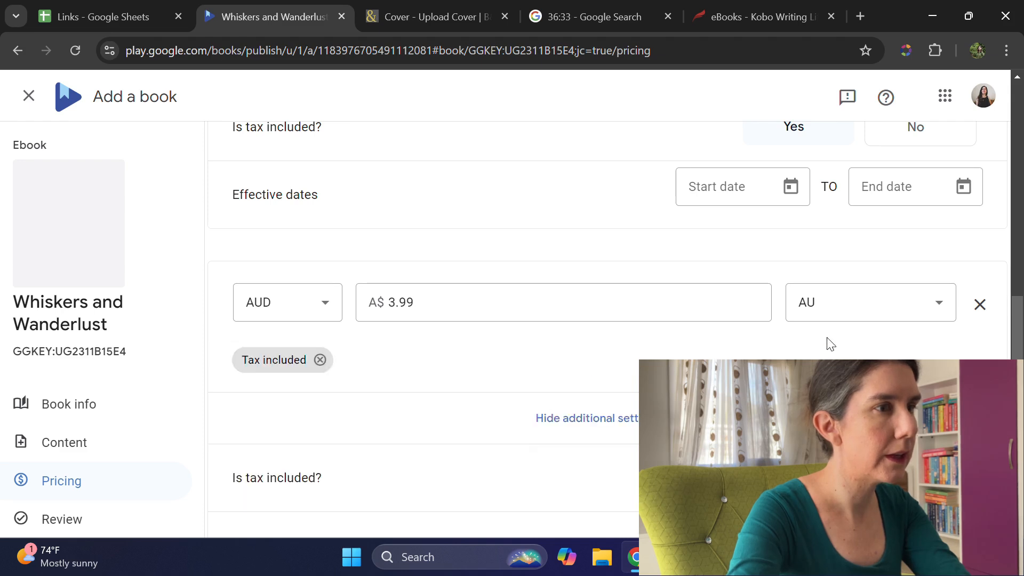
# Step: Add another price entry in CAD and set it to 4.99
pyautogui.scroll(-4, 673, 339)
pyautogui.click(245, 399)
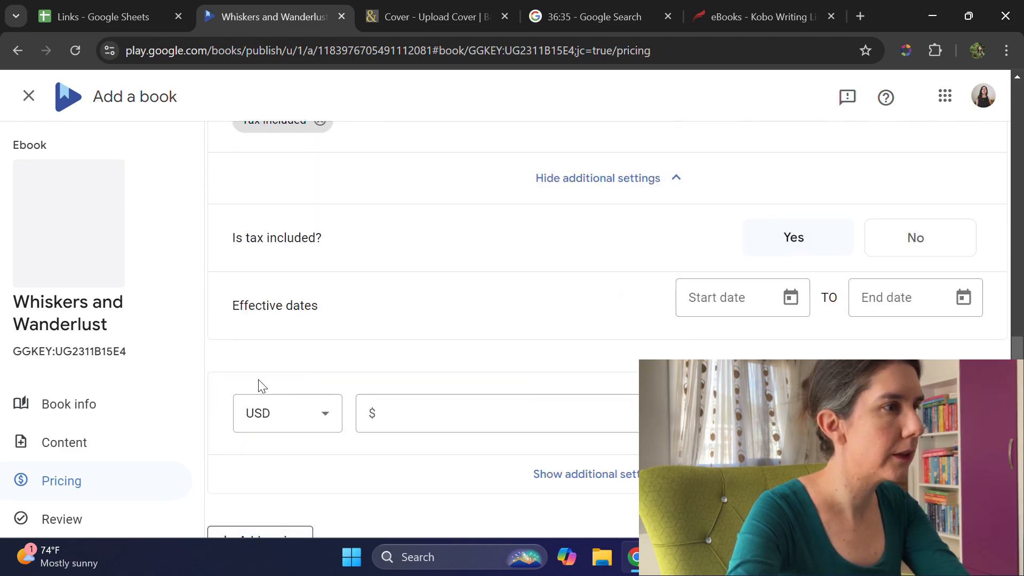
pyautogui.click(316, 412)
pyautogui.scroll(3, 247, 245)
pyautogui.scroll(8, 245, 266)
pyautogui.scroll(-7, 396, 276)
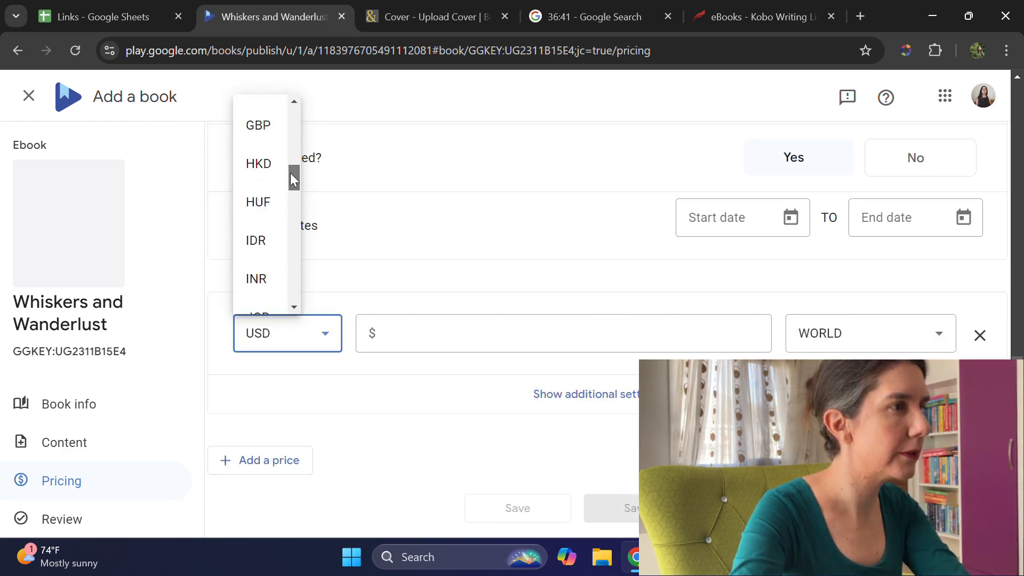
pyautogui.moveTo(292, 160); pyautogui.dragTo(292, 127)
pyautogui.click(254, 187)
pyautogui.click(464, 328)
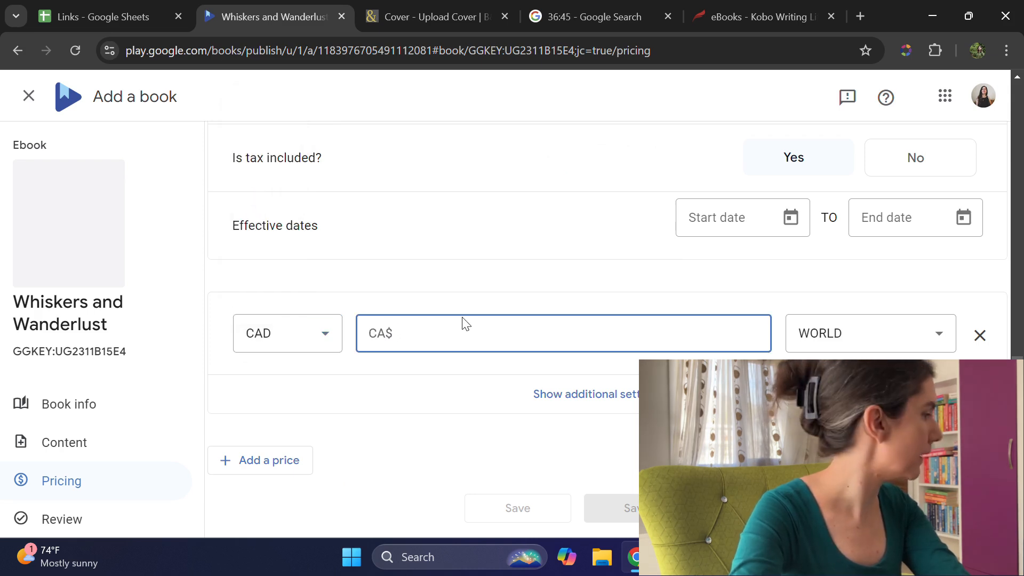
pyautogui.write('4.99')
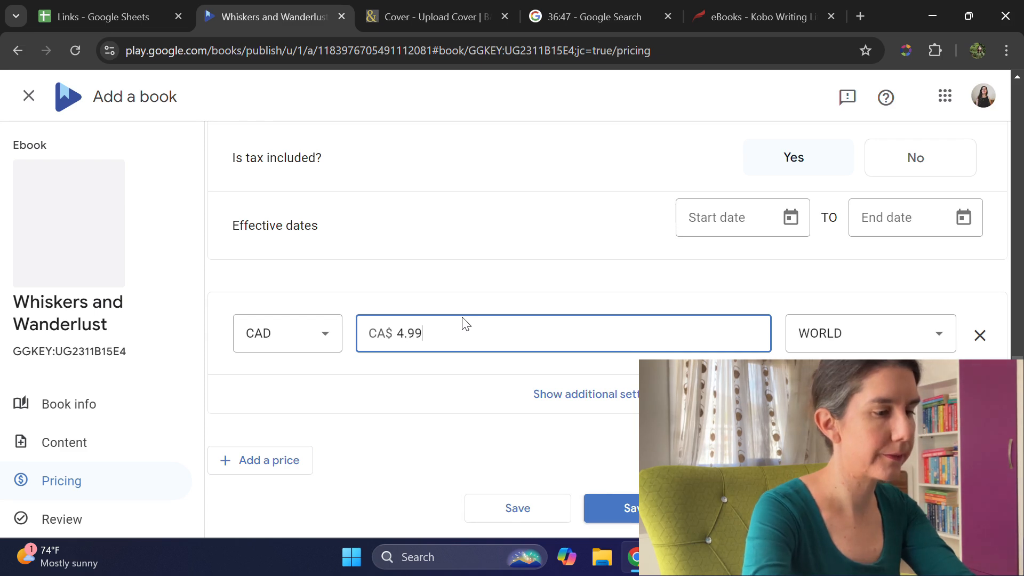
# Step: Restrict the CAD price to Canada instead of Worldwide and mark tax as included
pyautogui.click(907, 333)
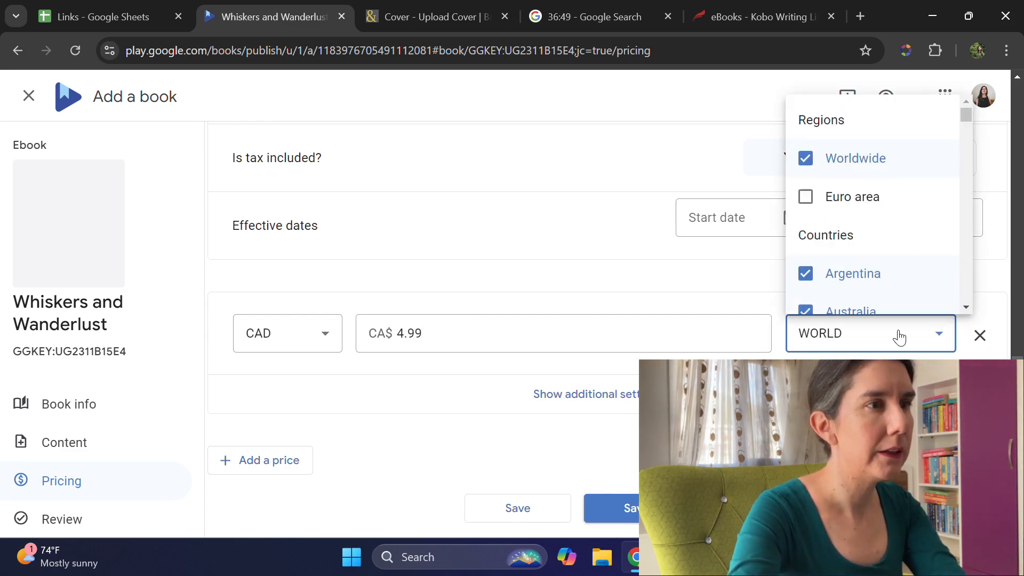
pyautogui.click(849, 157)
pyautogui.scroll(-2, 837, 240)
pyautogui.scroll(-5, 836, 255)
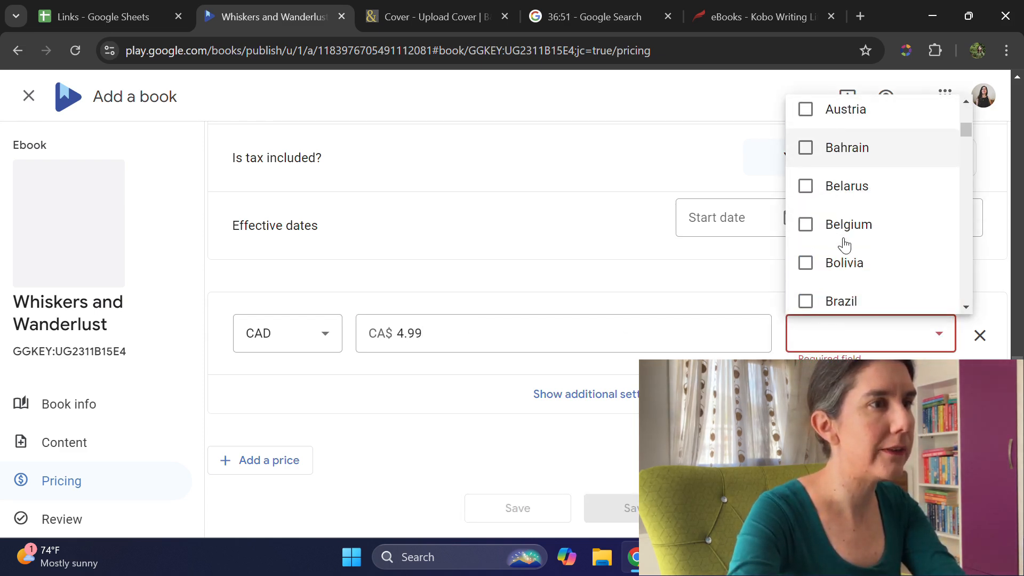
pyautogui.click(832, 180)
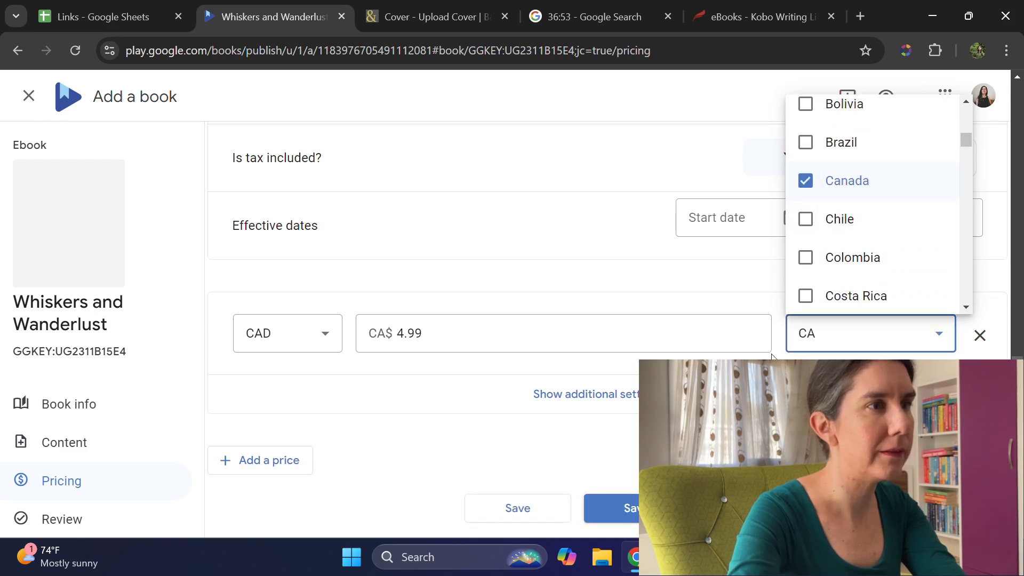
pyautogui.click(555, 407)
pyautogui.click(589, 393)
pyautogui.scroll(-1, 589, 393)
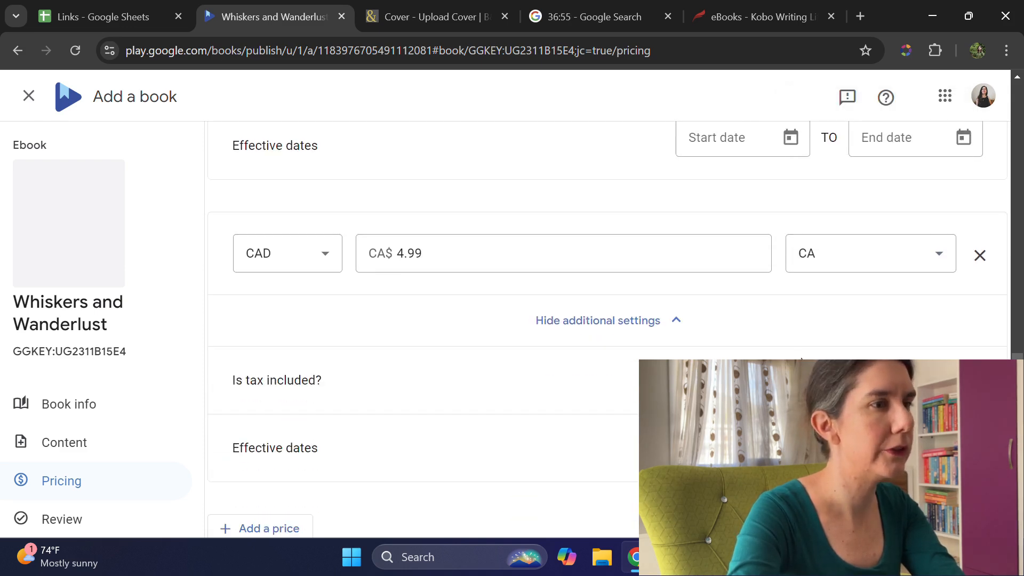
pyautogui.scroll(-3, 485, 356)
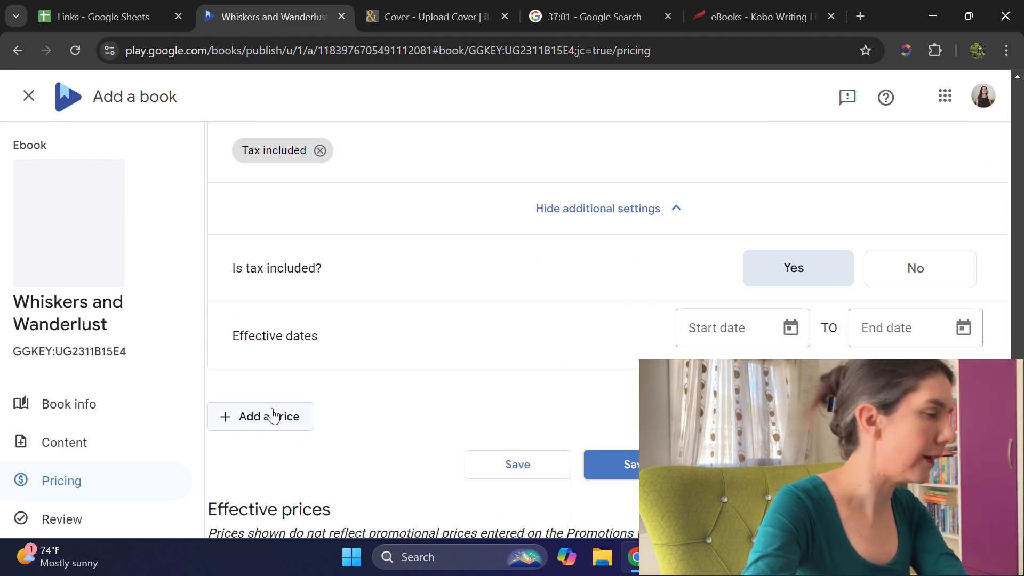
# Step: Add another price entry in INR and set it to 199
pyautogui.click(272, 415)
pyautogui.click(293, 443)
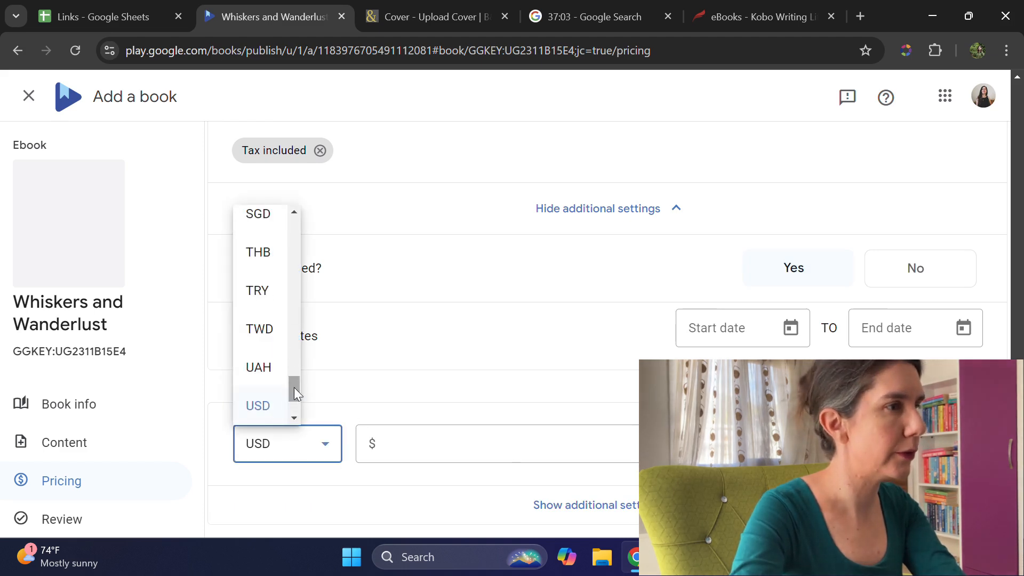
pyautogui.moveTo(301, 332); pyautogui.dragTo(302, 299)
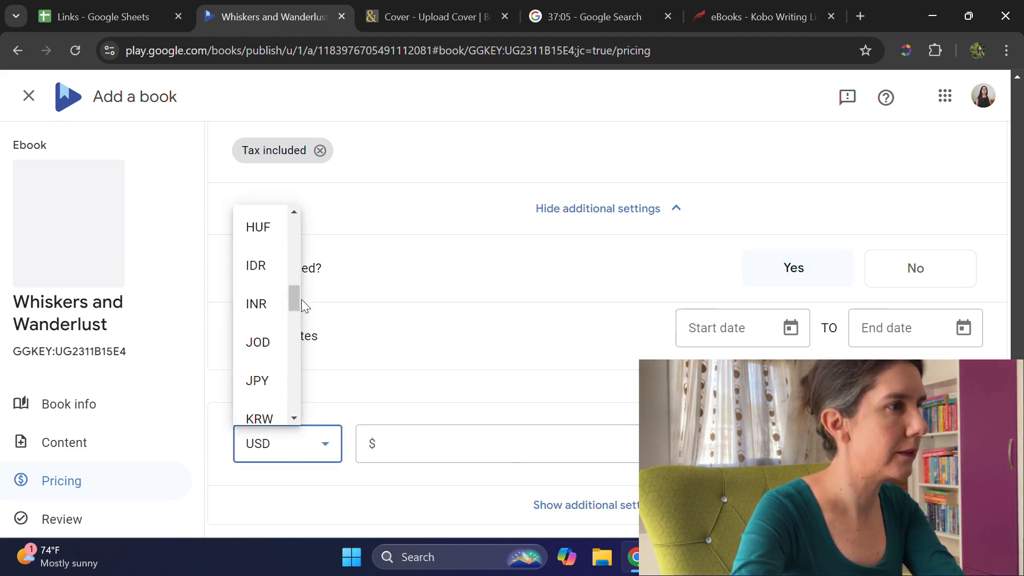
pyautogui.click(266, 301)
pyautogui.click(493, 443)
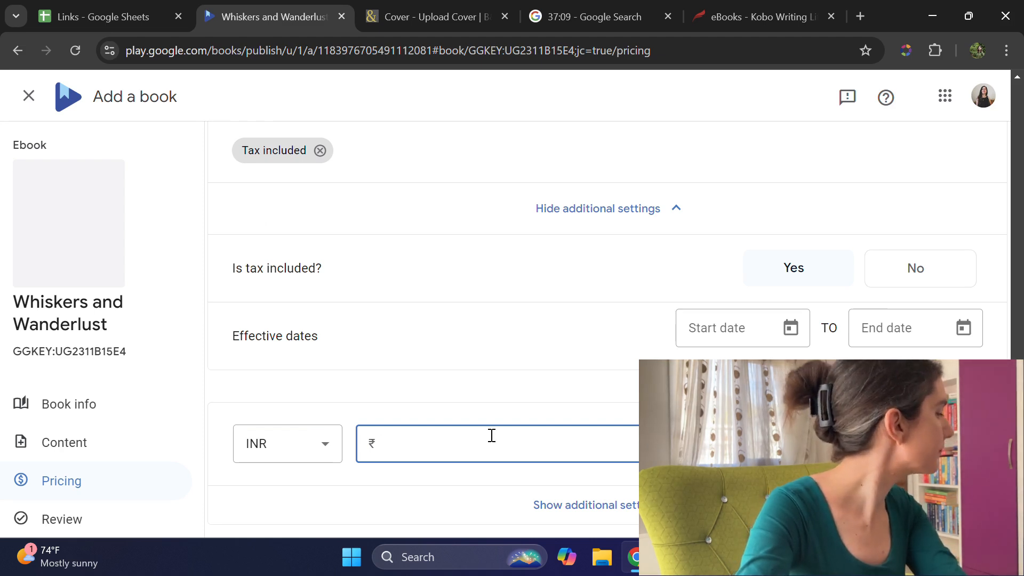
pyautogui.write('199')
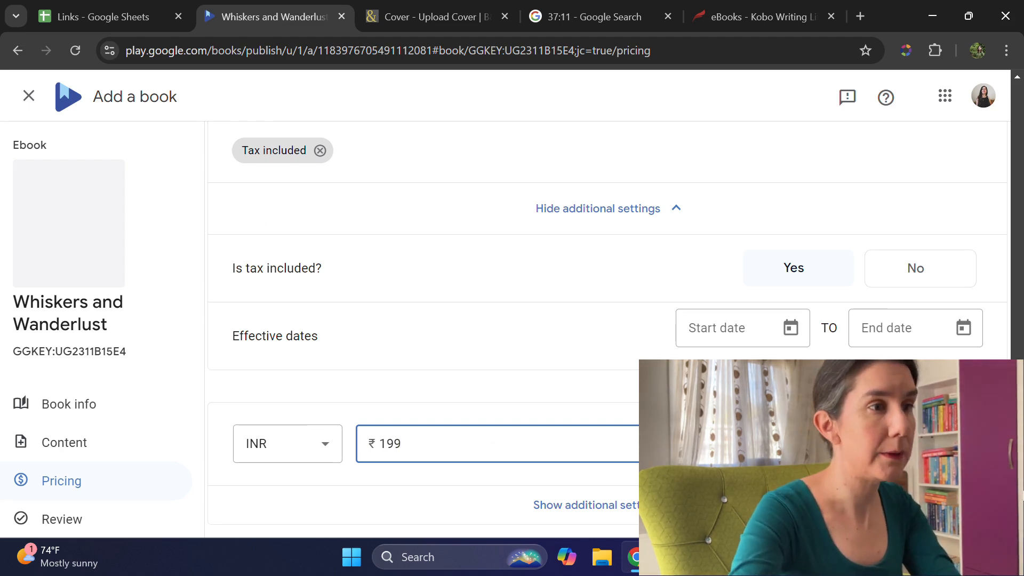
# Step: Restrict the INR price to India instead of Worldwide and mark tax as included
pyautogui.click(864, 444)
pyautogui.click(841, 274)
pyautogui.scroll(-1, 864, 323)
pyautogui.scroll(-9, 864, 328)
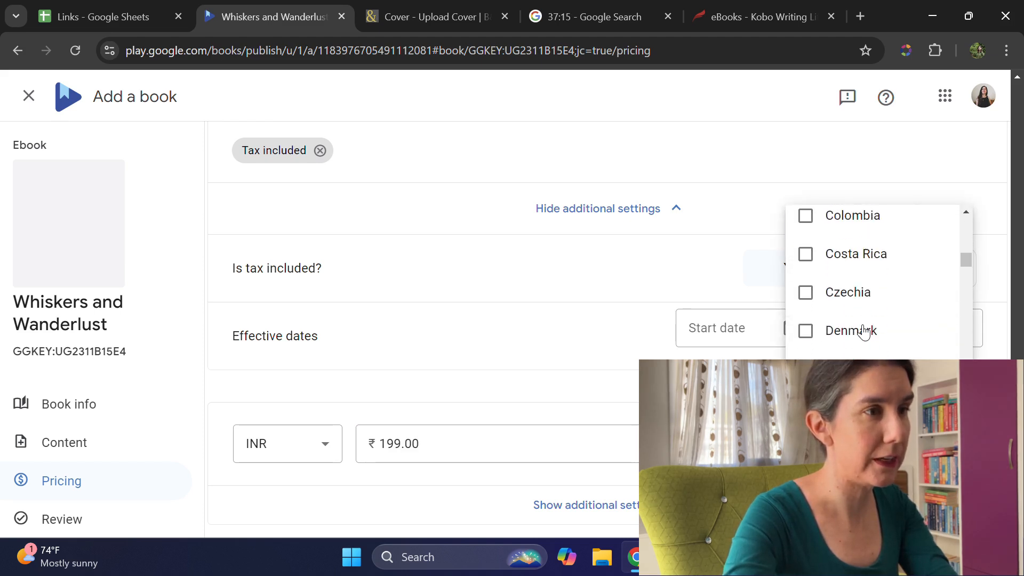
pyautogui.scroll(-13, 865, 332)
pyautogui.scroll(-3, 864, 332)
pyautogui.click(856, 299)
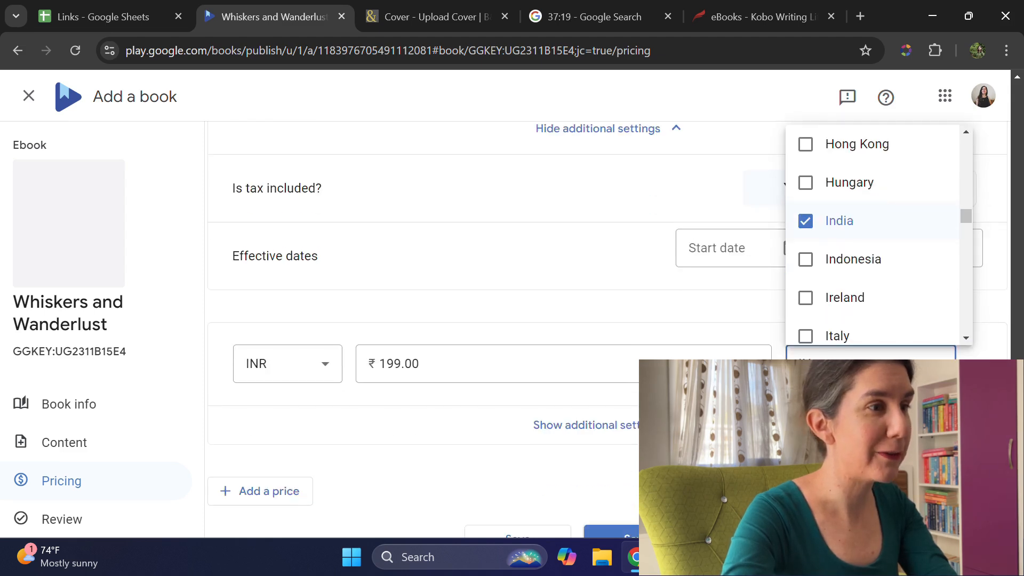
pyautogui.click(636, 431)
pyautogui.click(633, 431)
pyautogui.scroll(-1, 636, 433)
pyautogui.click(798, 411)
pyautogui.scroll(-2, 608, 397)
# Step: Add another price entry in GBP and set it to 2.99
pyautogui.click(279, 448)
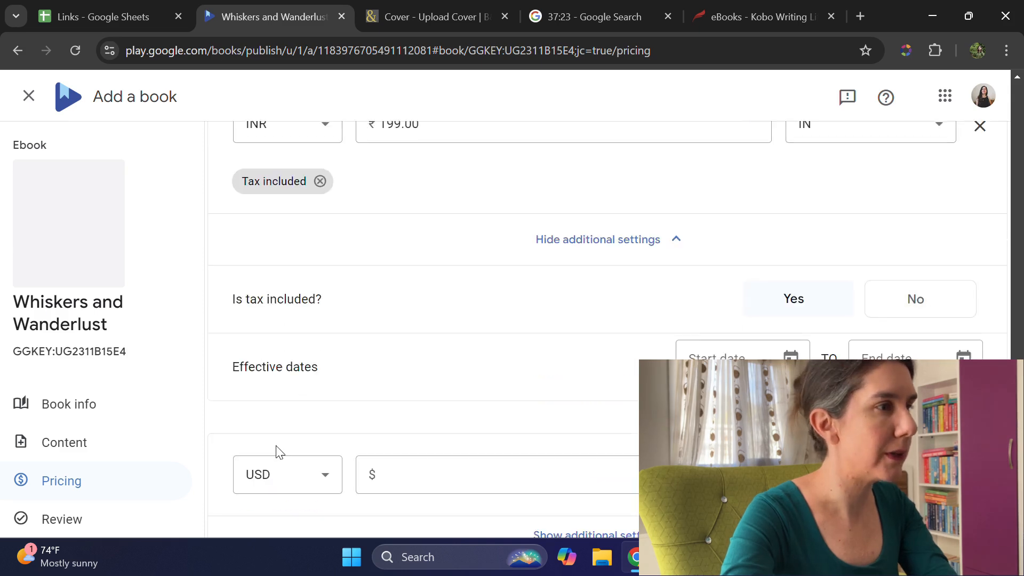
pyautogui.click(309, 482)
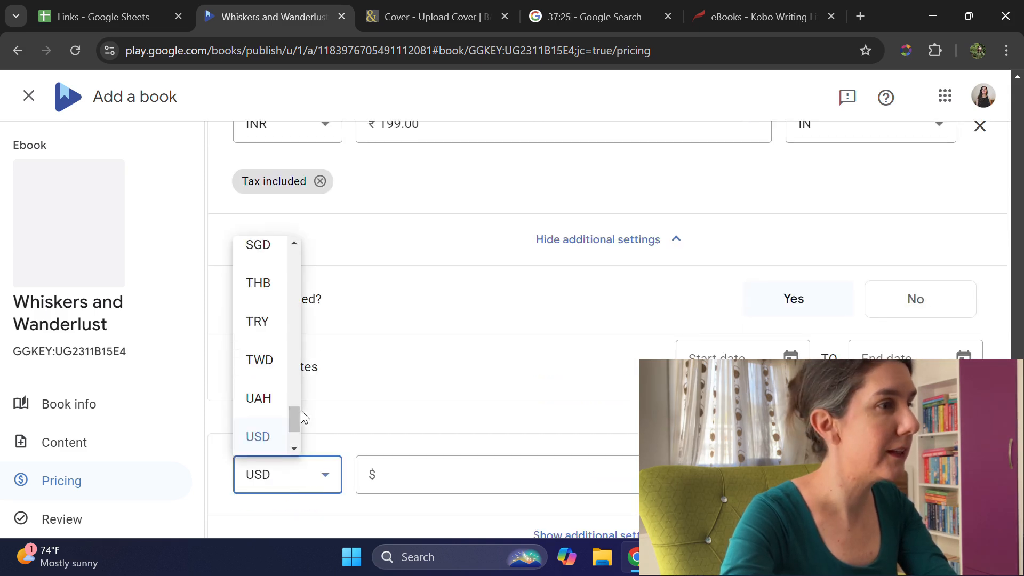
pyautogui.moveTo(293, 418); pyautogui.dragTo(291, 309)
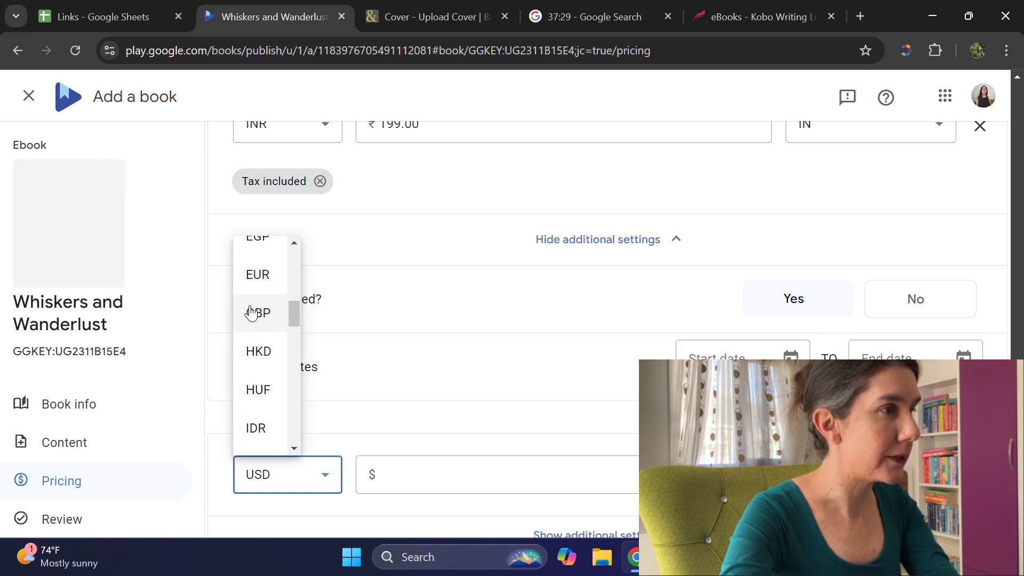
pyautogui.click(252, 313)
pyautogui.click(411, 471)
pyautogui.write('2.')
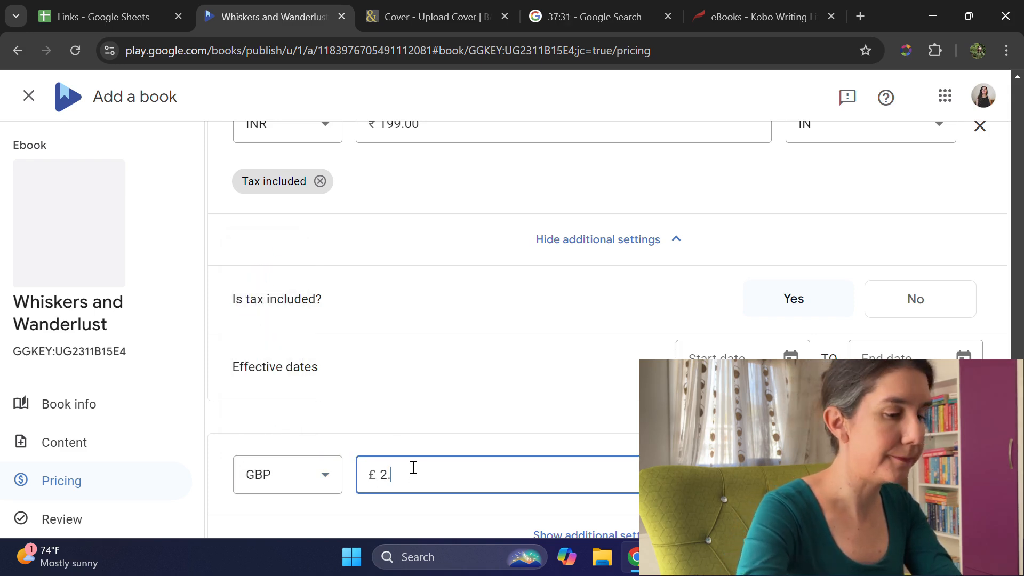
pyautogui.write('99')
# Step: Restrict the GBP price to the United Kingdom instead of Worldwide and mark tax as included
pyautogui.click(869, 475)
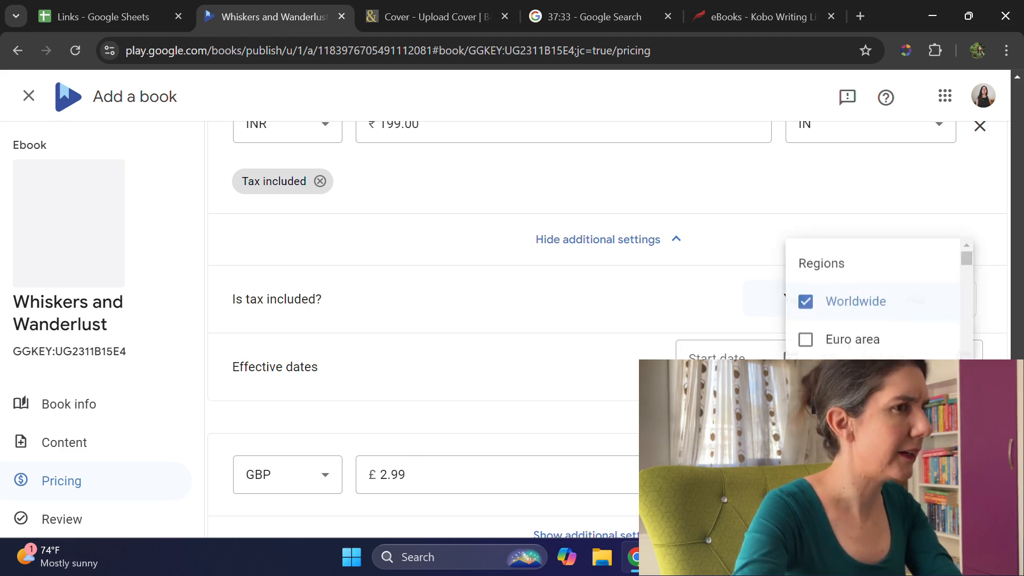
pyautogui.click(875, 297)
pyautogui.moveTo(967, 260); pyautogui.dragTo(981, 437)
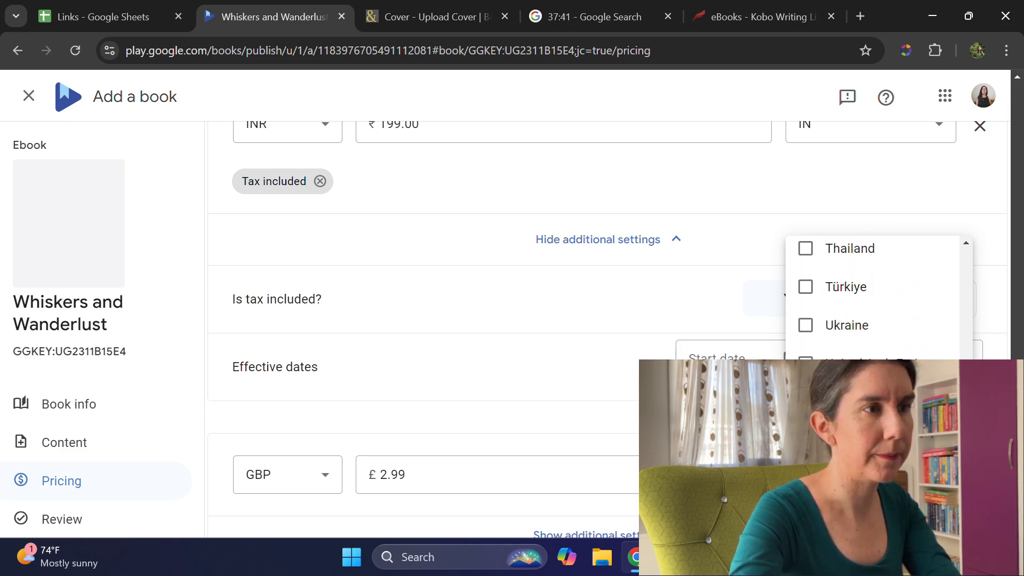
pyautogui.click(846, 403)
pyautogui.scroll(-1, 847, 403)
pyautogui.scroll(-2, 565, 438)
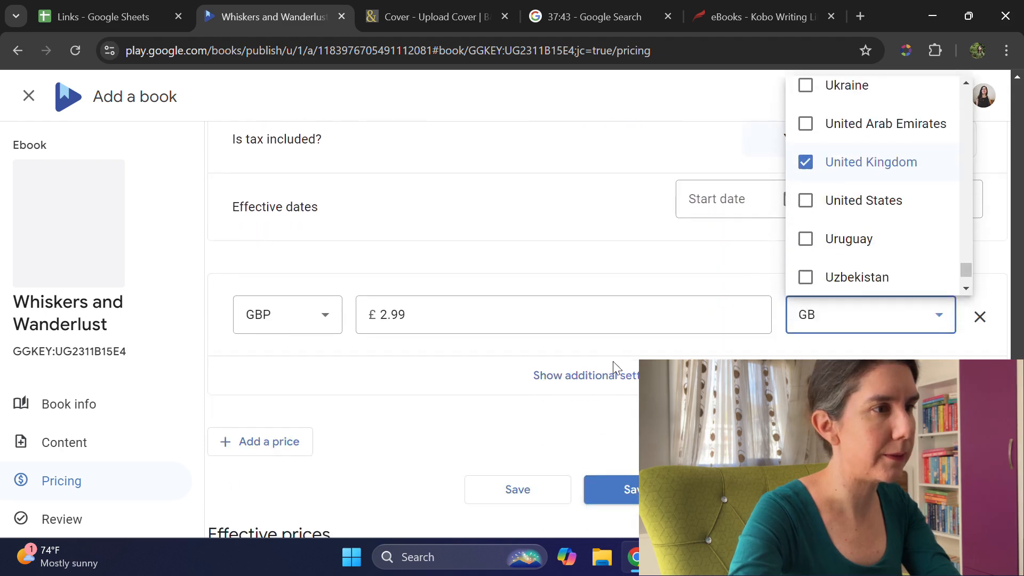
pyautogui.click(617, 373)
pyautogui.click(624, 379)
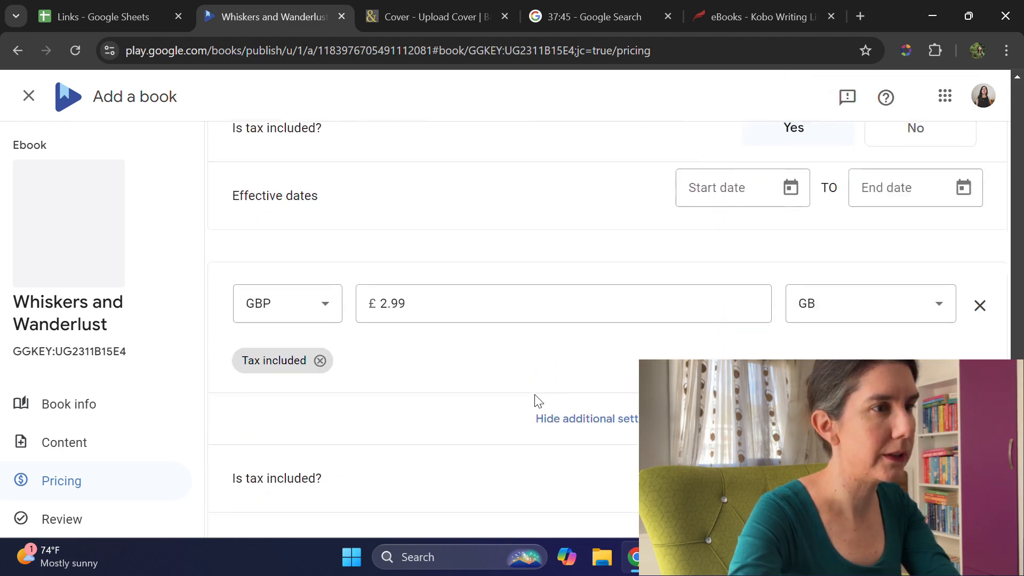
# Step: Save the prices, continue to the review page and check the book details, content, cover and prices
pyautogui.scroll(-4, 560, 403)
pyautogui.click(633, 448)
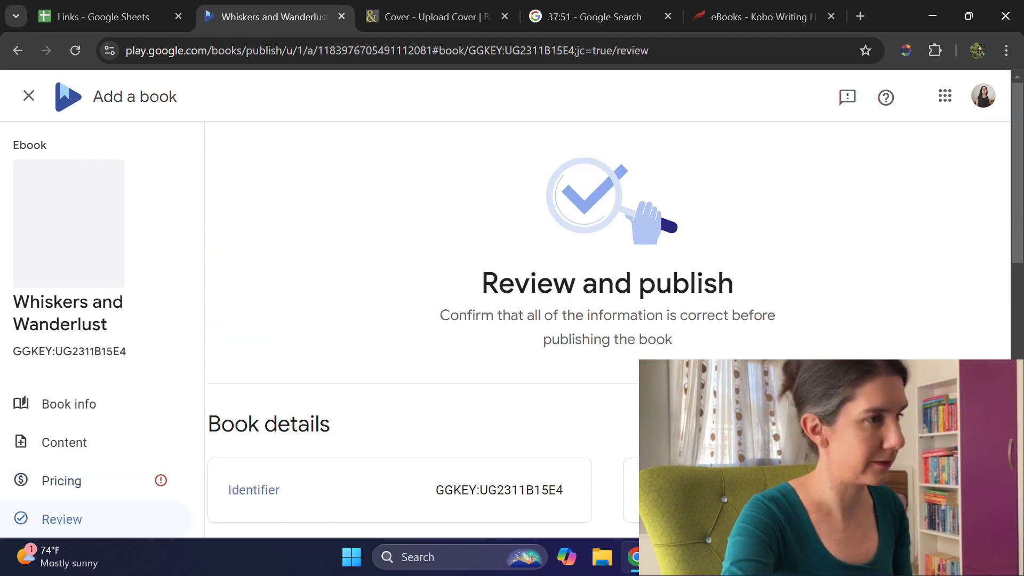
pyautogui.scroll(-3, 608, 320)
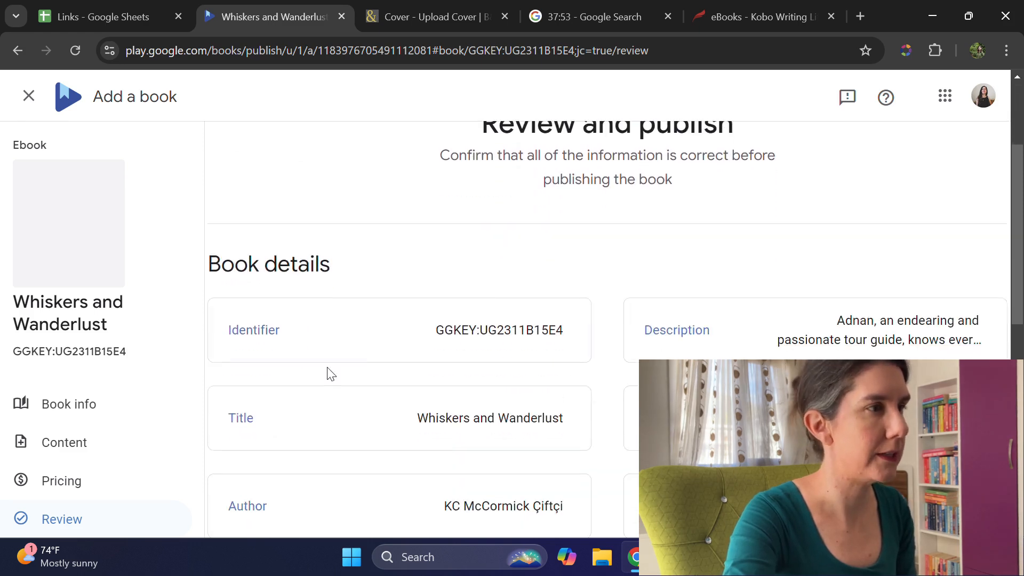
pyautogui.scroll(-7, 583, 347)
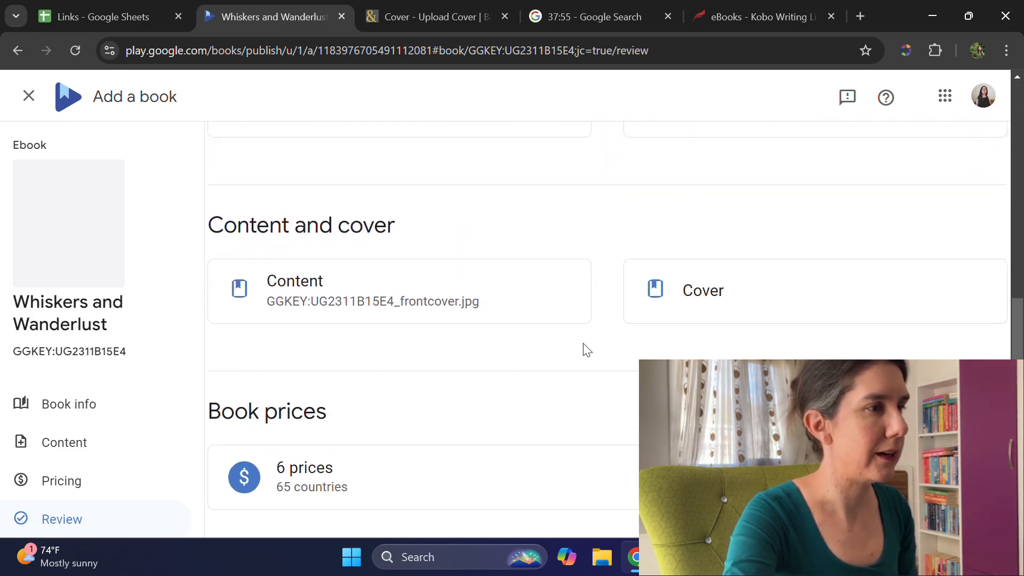
pyautogui.scroll(-2, 587, 350)
pyautogui.scroll(6, 635, 384)
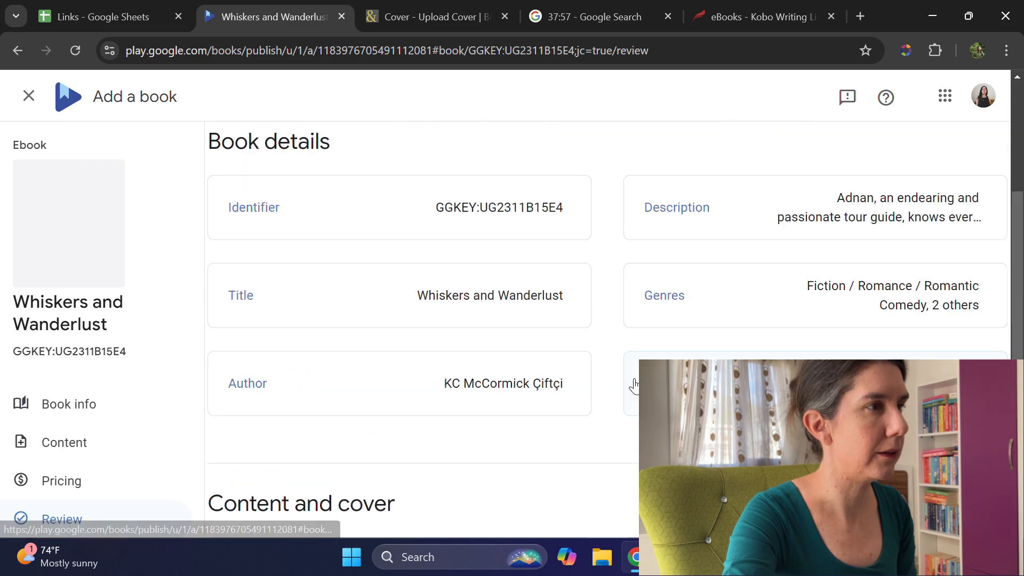
pyautogui.scroll(1, 634, 384)
pyautogui.scroll(-10, 635, 385)
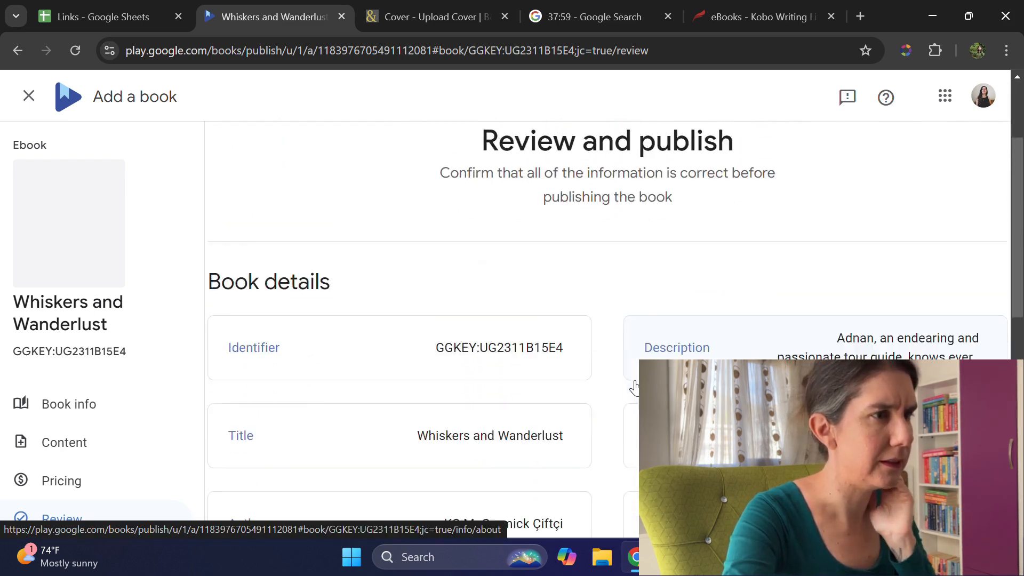
# Step: Publish the book, close the confirmation and view its entry in the book catalog
pyautogui.click(528, 445)
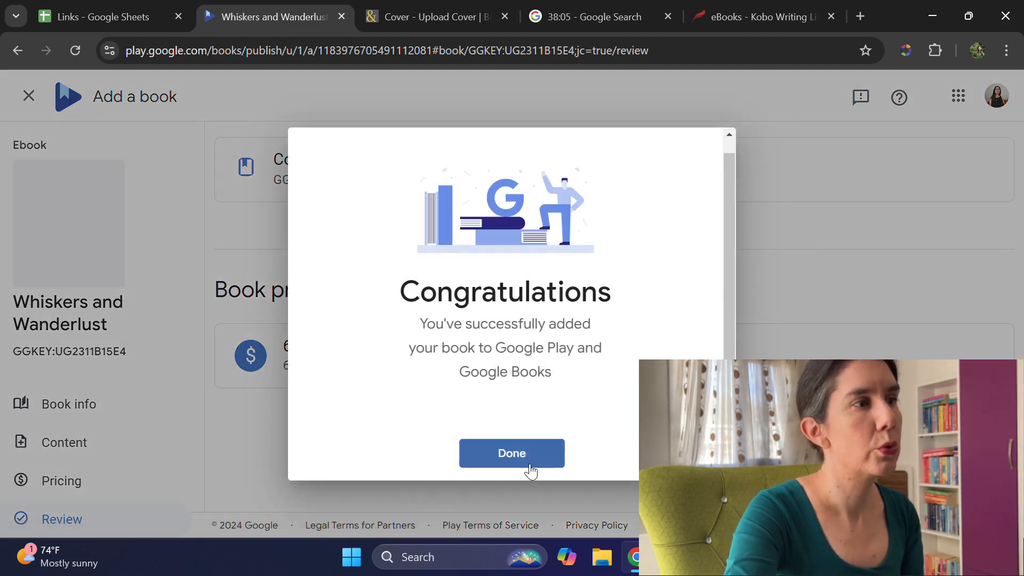
pyautogui.click(516, 459)
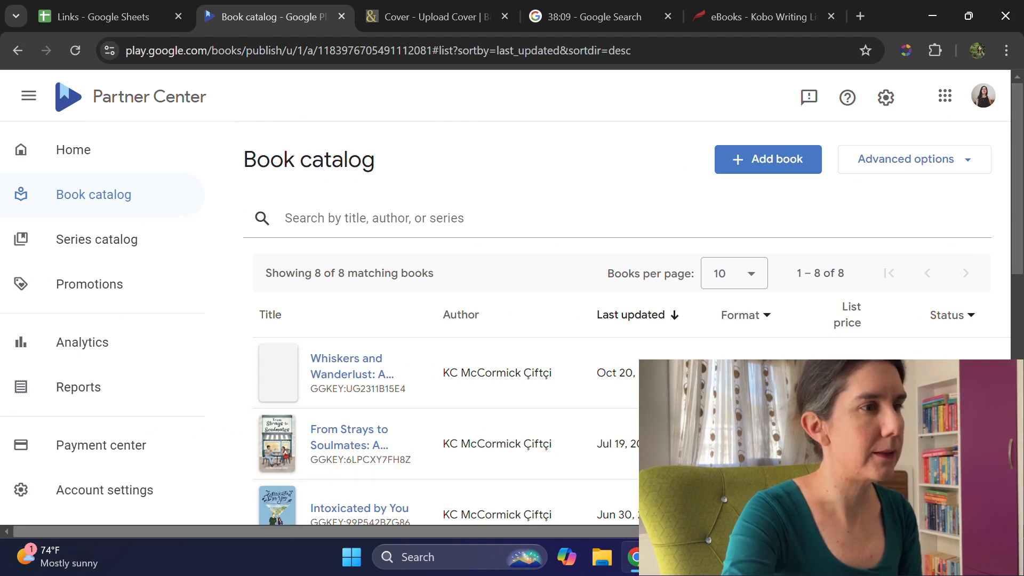
pyautogui.hscroll(3, 924, 357)
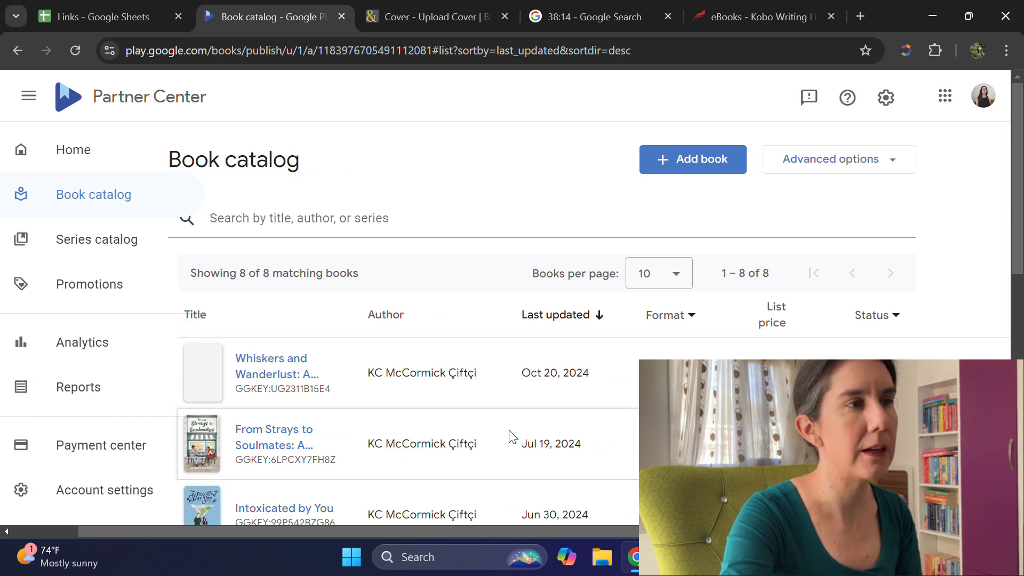
# Step: Close the Google Play Books page and move the stopwatch tab behind the Kobo Writing Life tab
pyautogui.click(342, 16)
pyautogui.click(394, 16)
pyautogui.moveTo(394, 15); pyautogui.dragTo(589, 16)
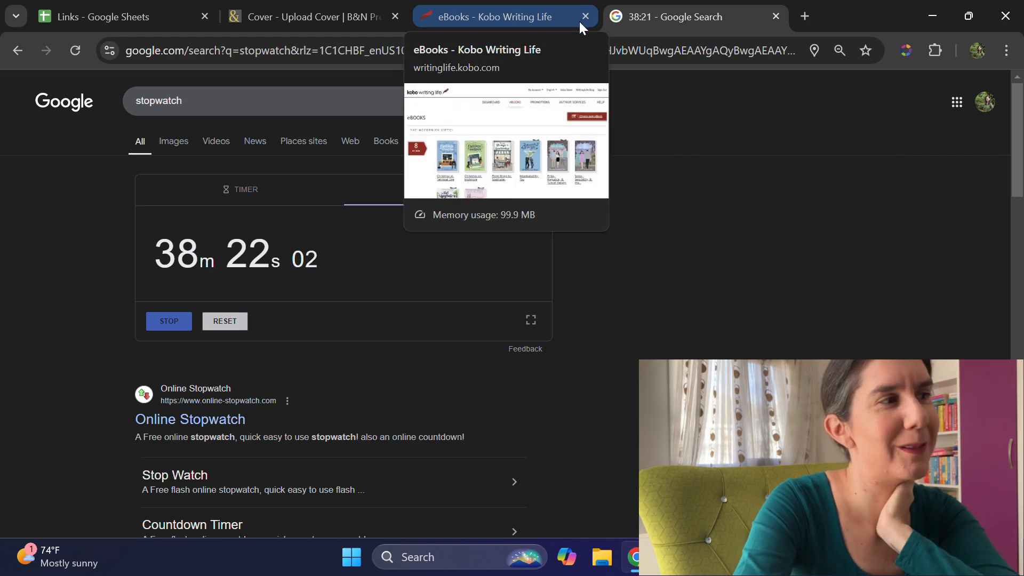